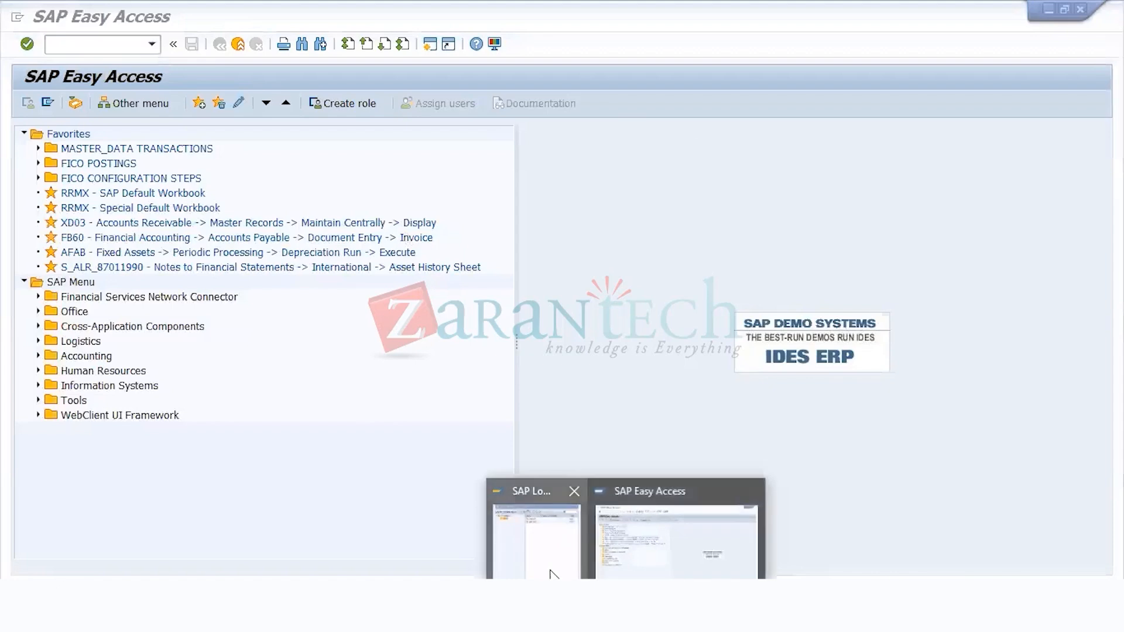
# Step: Switch to the maximized SAP Logon window and review the connection properties of the SAP ECC entry
pyautogui.click(552, 571)
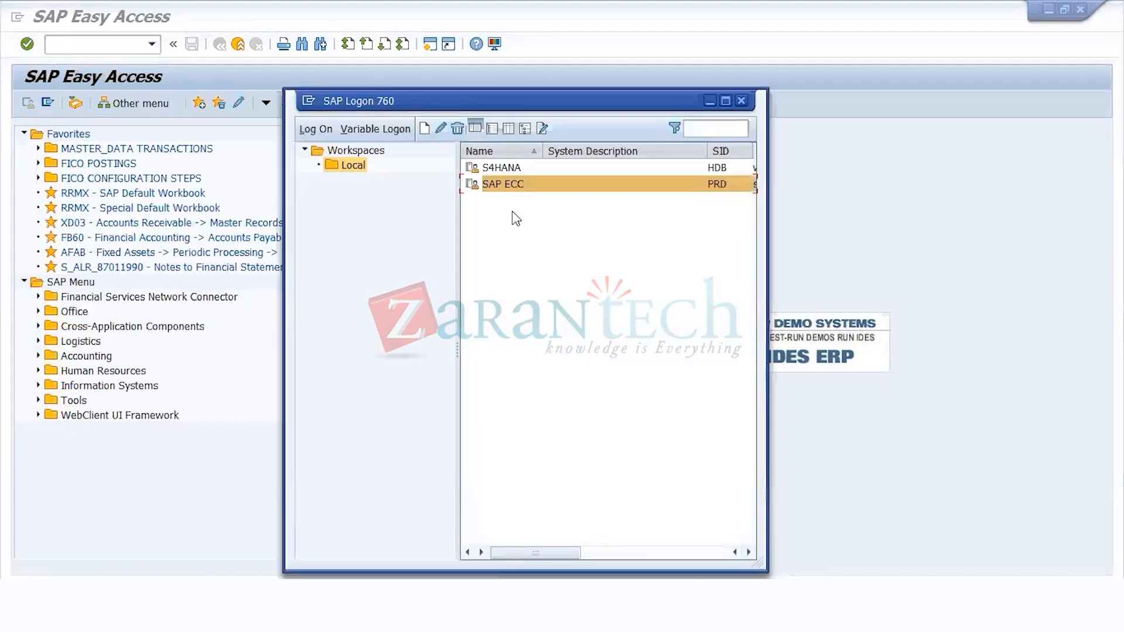
pyautogui.click(726, 102)
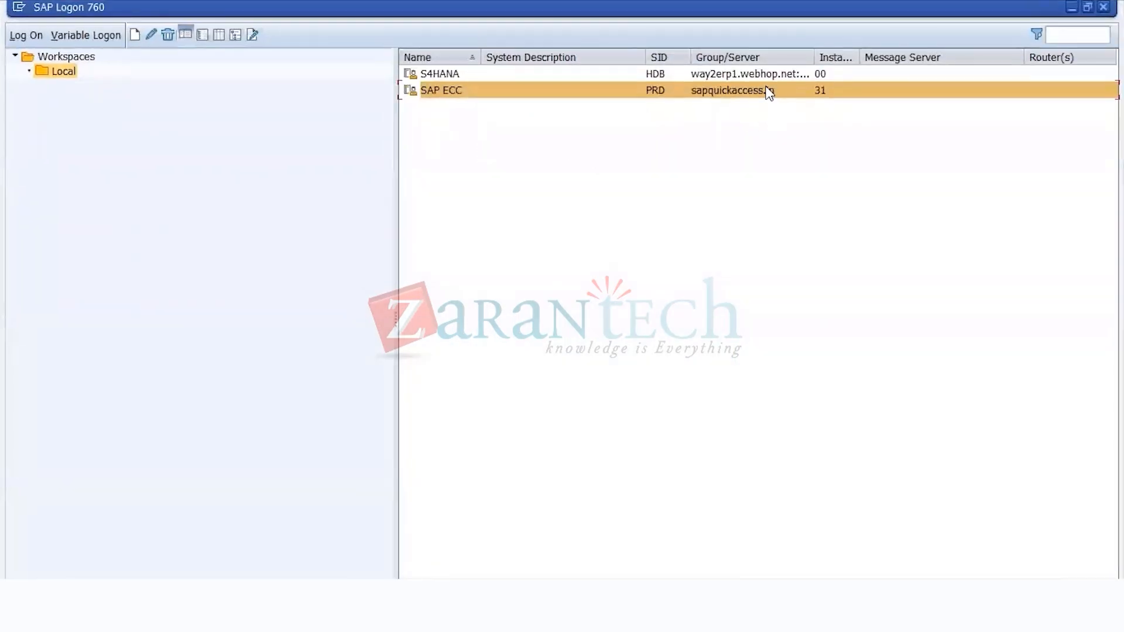
pyautogui.rightClick(770, 94)
pyautogui.click(815, 195)
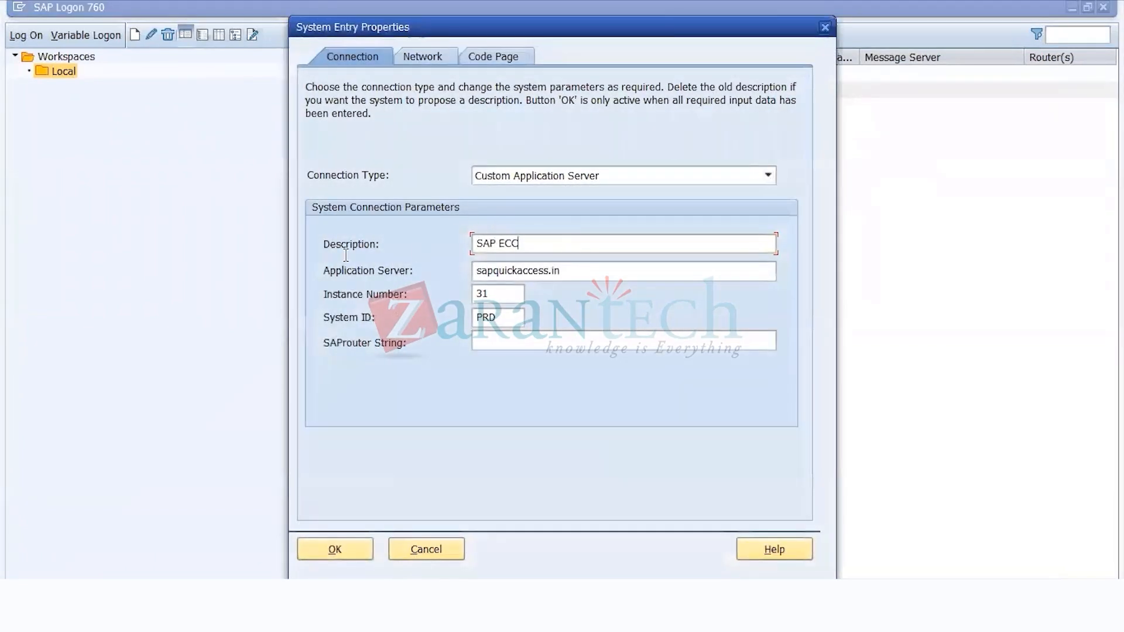
pyautogui.moveTo(580, 272); pyautogui.dragTo(308, 274)
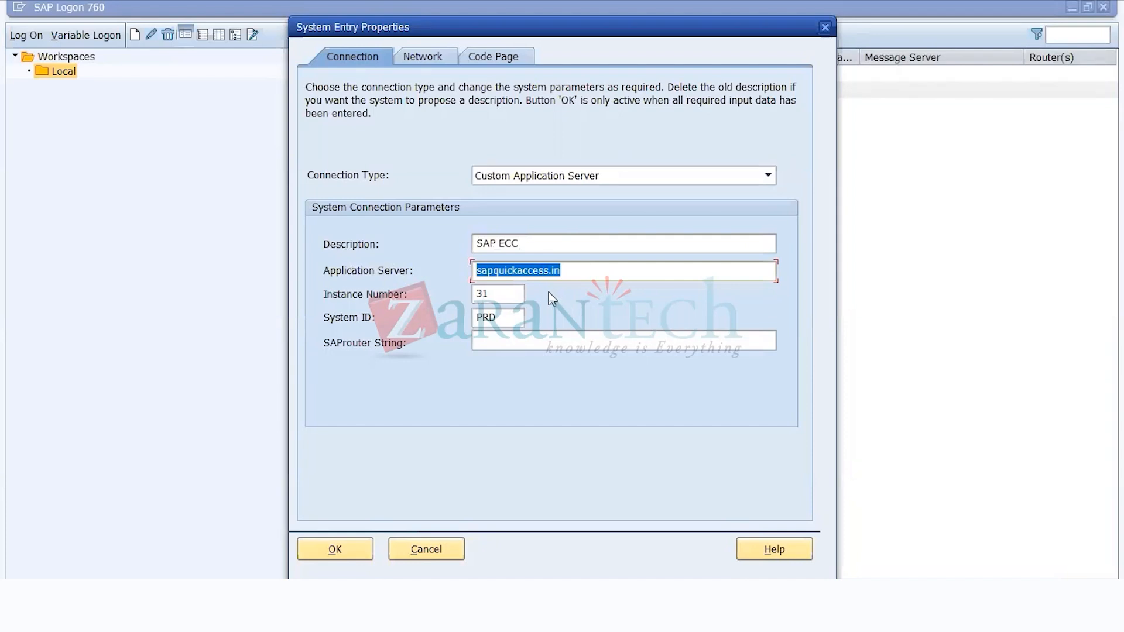
pyautogui.moveTo(522, 244); pyautogui.dragTo(309, 256)
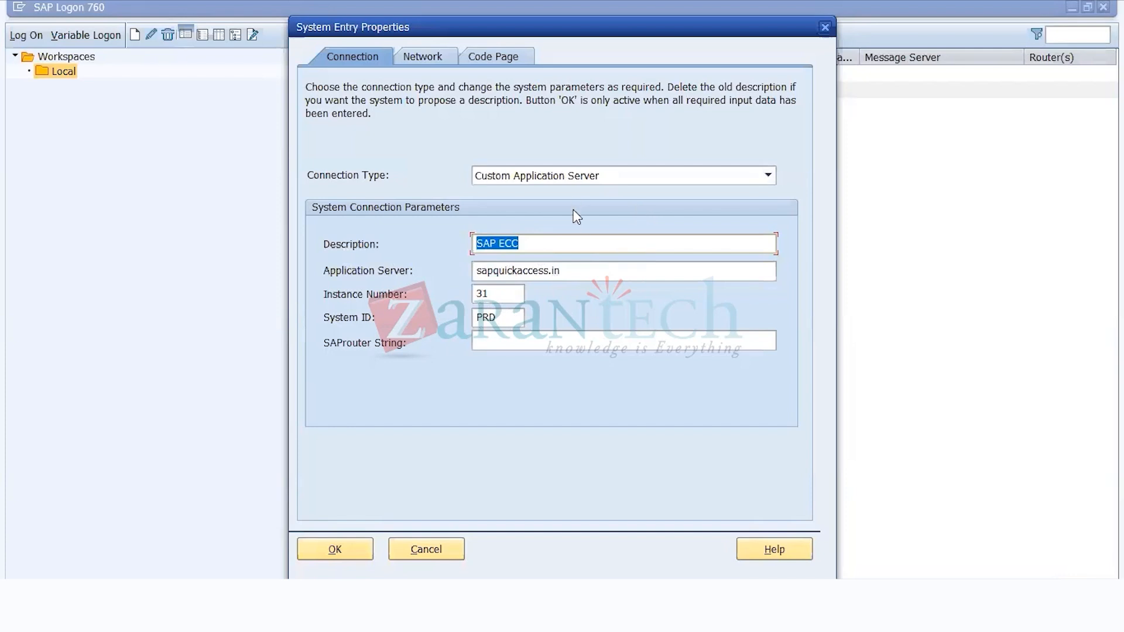
pyautogui.click(346, 544)
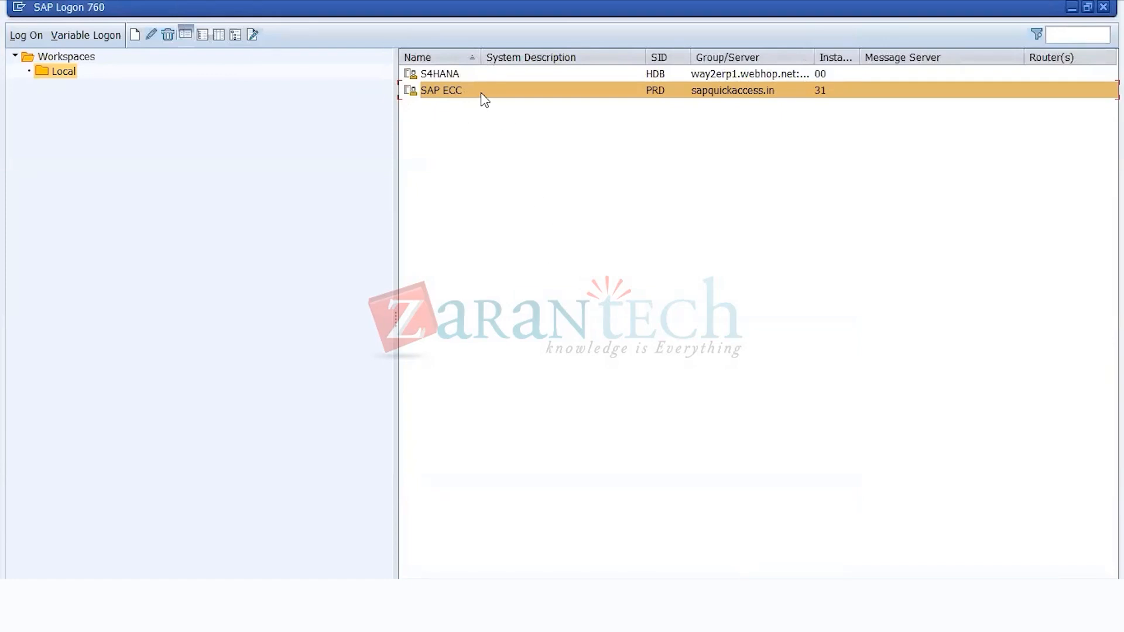
# Step: Open the SAP ECC logon screen and check the client, user and password fields
pyautogui.press('Return')
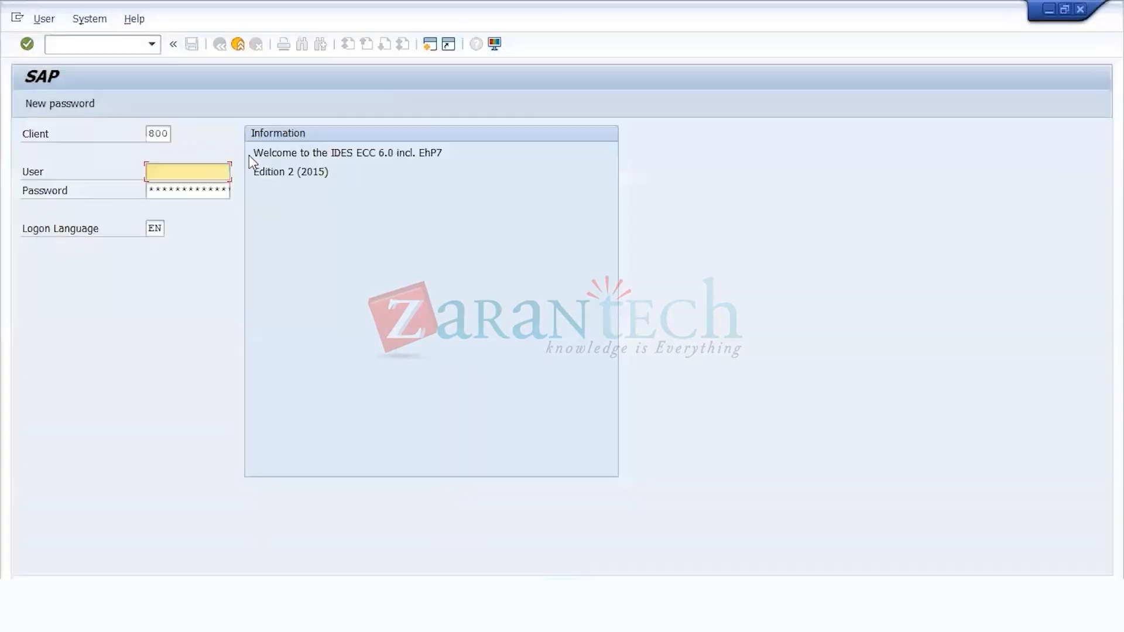
pyautogui.moveTo(150, 133); pyautogui.dragTo(178, 133)
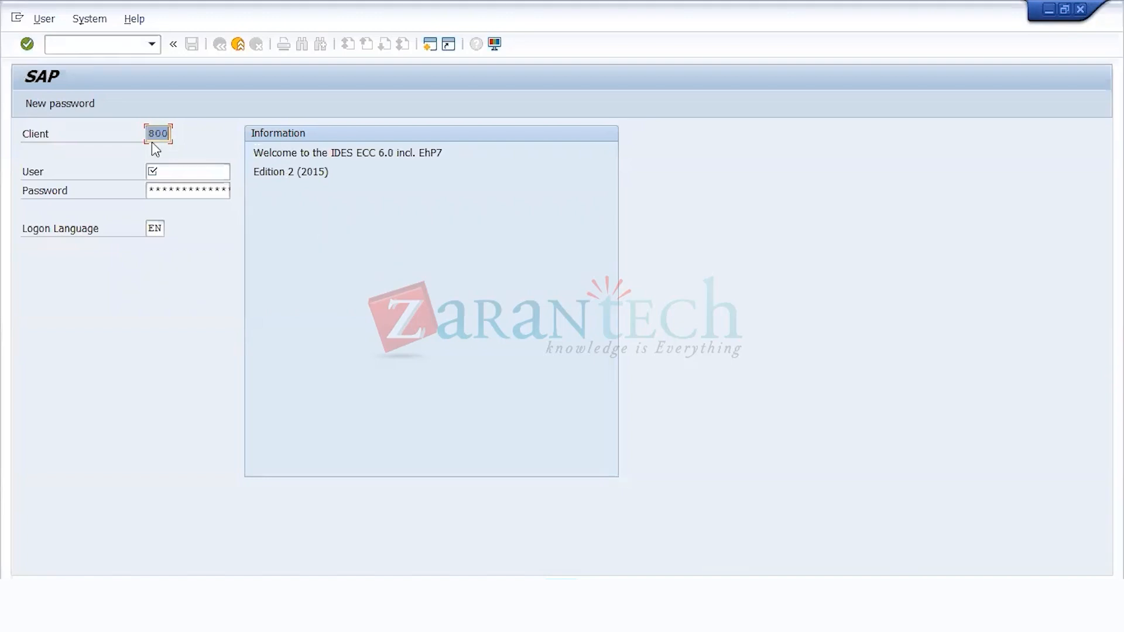
pyautogui.click(163, 173)
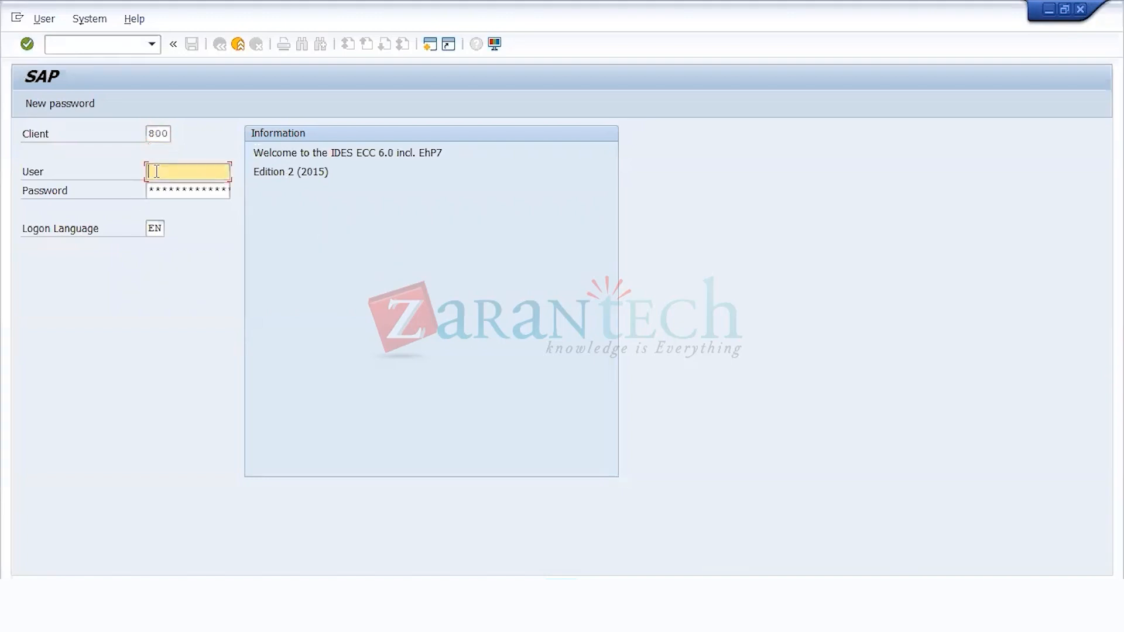
pyautogui.click(154, 196)
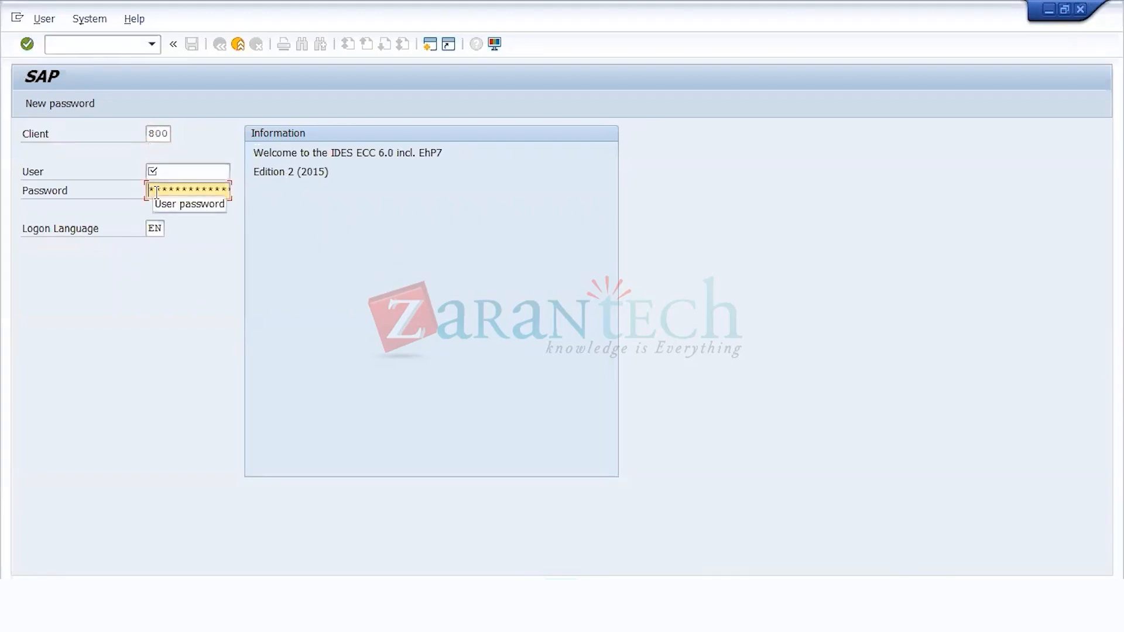
# Step: Enter the user name and the account password, and submit the logon
pyautogui.click(172, 173)
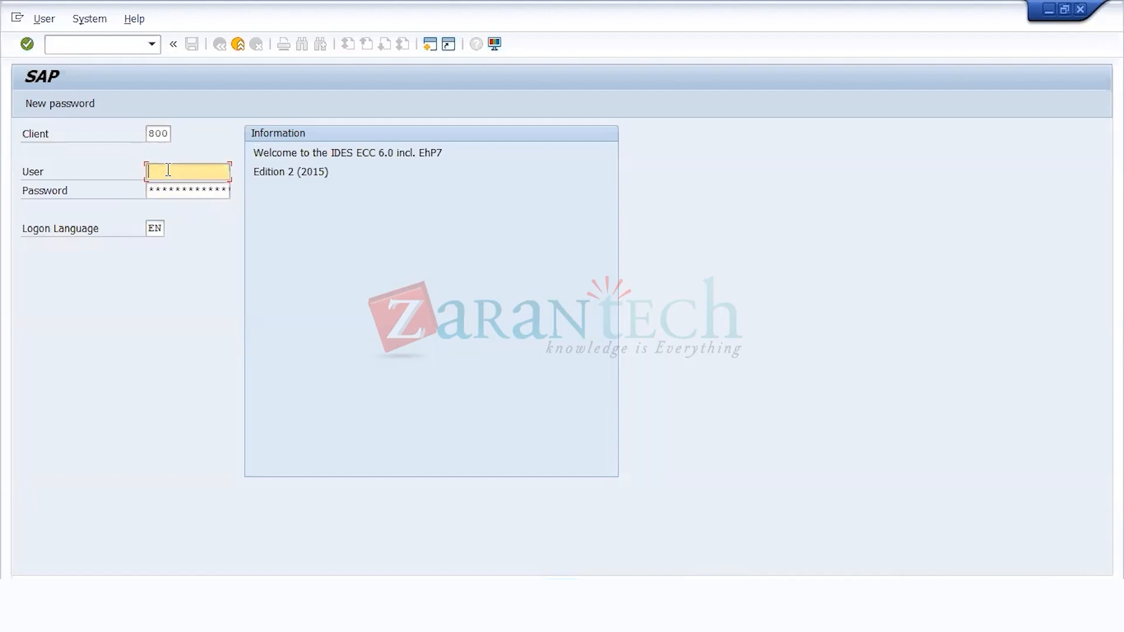
pyautogui.write('Ztra')
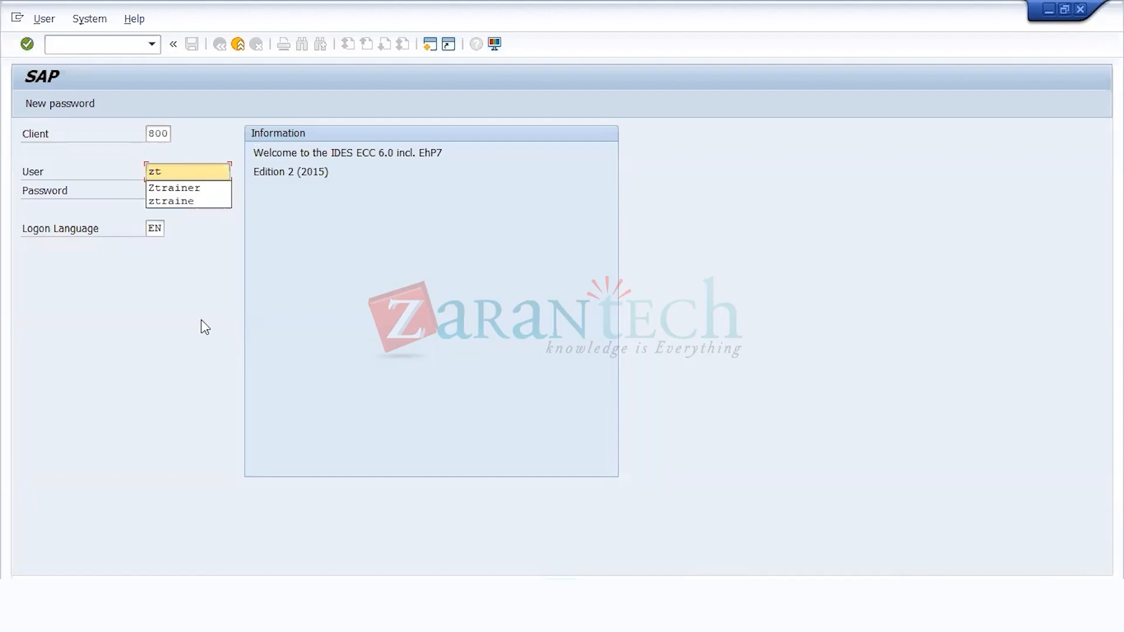
pyautogui.press('Down')
pyautogui.press('Return')
pyautogui.press('Tab')
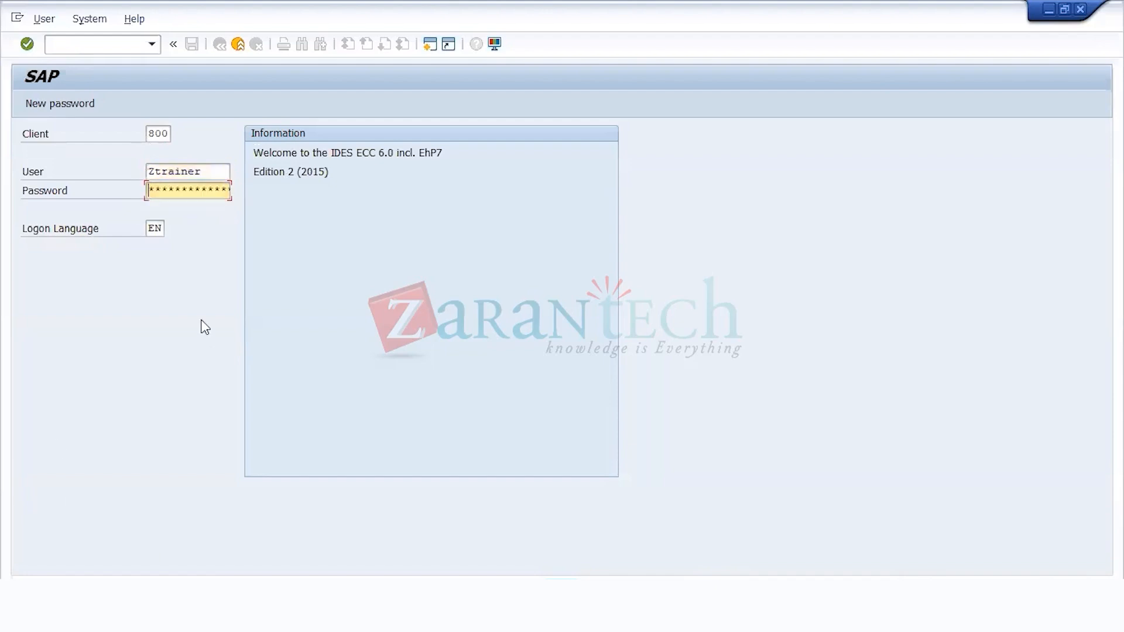
pyautogui.write('**********')
pyautogui.press('Return')
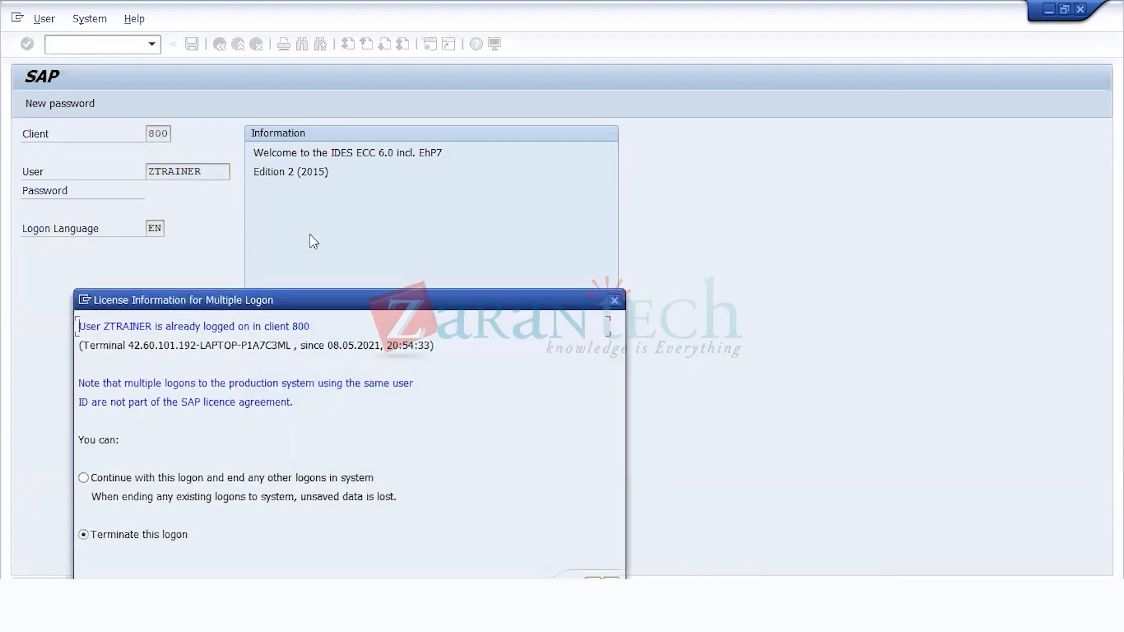
# Step: Continue with this logon while ending any other logons in the system, and acknowledge the information message
pyautogui.moveTo(310, 234); pyautogui.dragTo(424, 145)
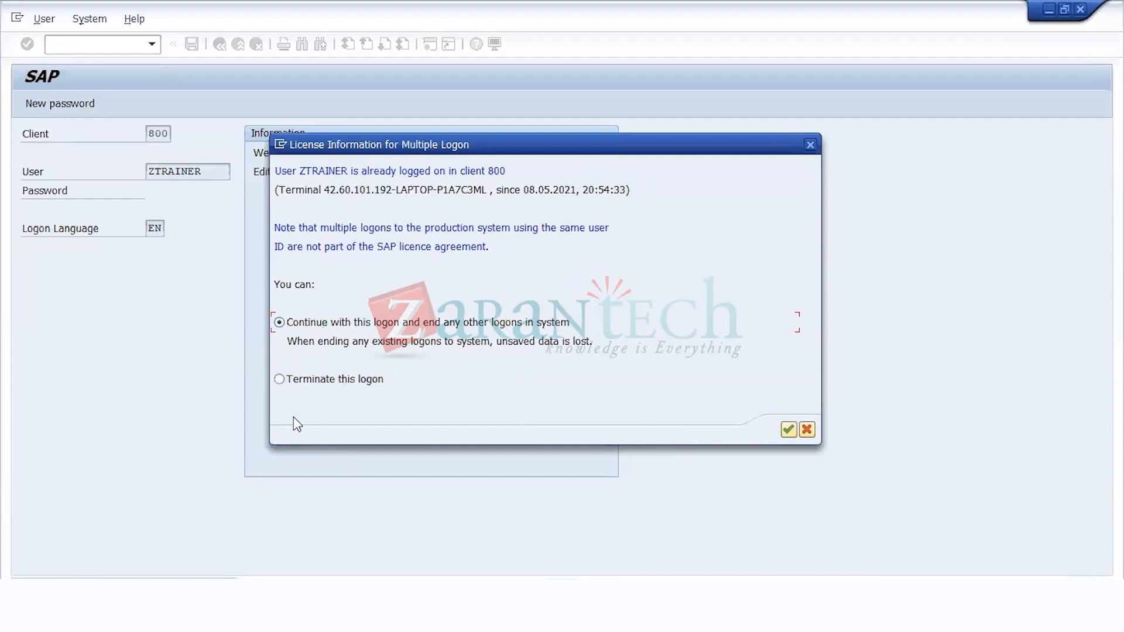
pyautogui.click(789, 430)
pyautogui.click(687, 367)
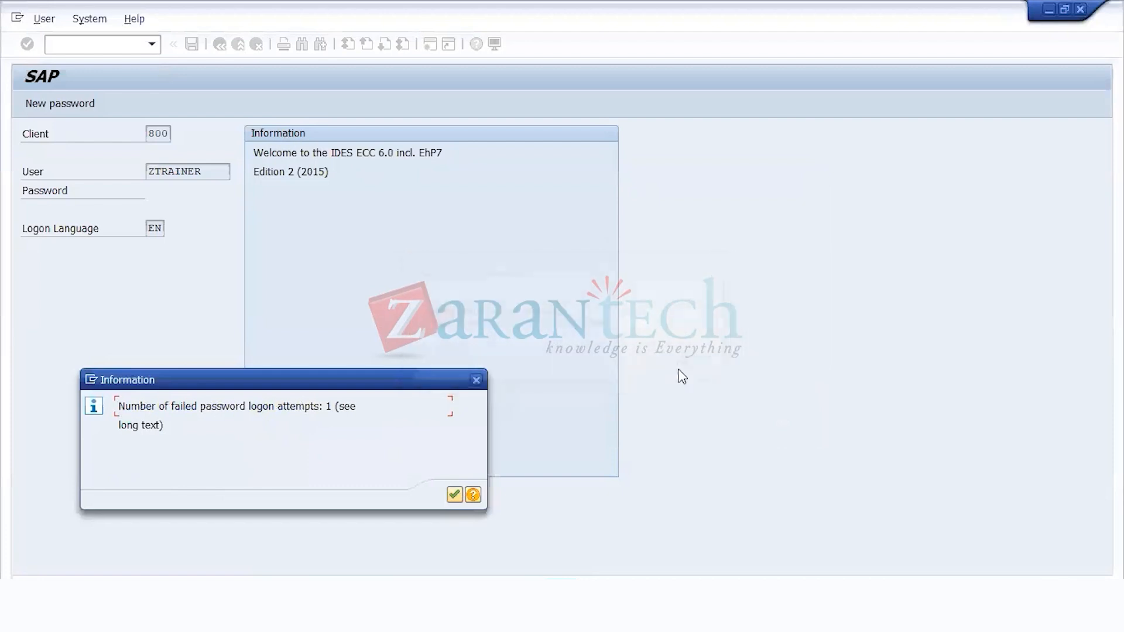
pyautogui.click(456, 496)
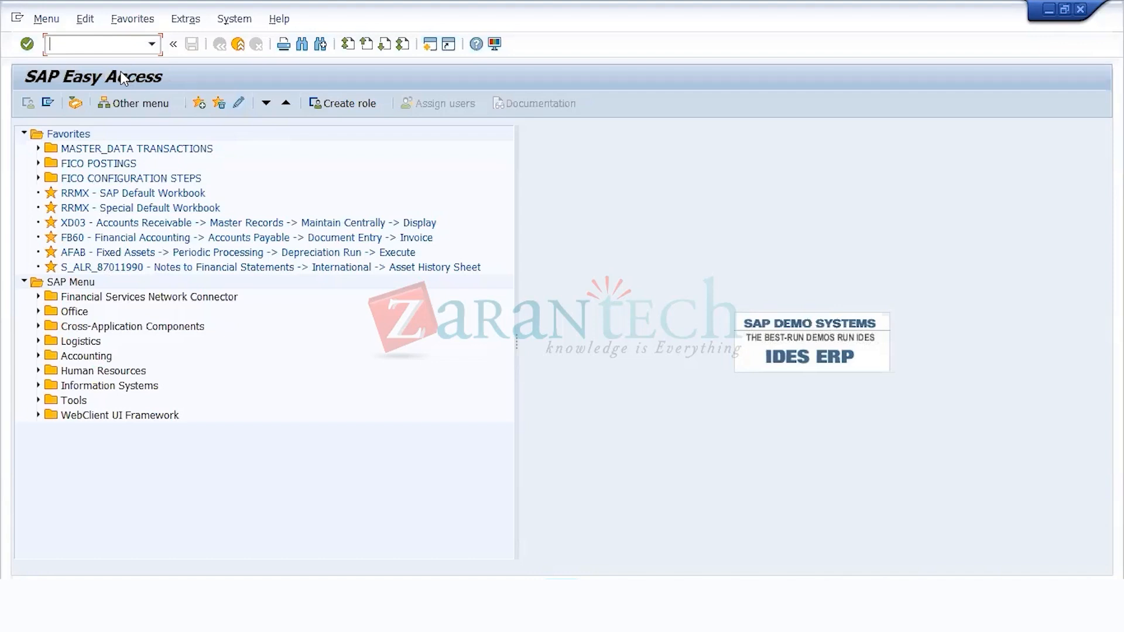
# Step: Run transaction SPRO and open the SAP Reference IMG
pyautogui.write('spro')
pyautogui.press('Return')
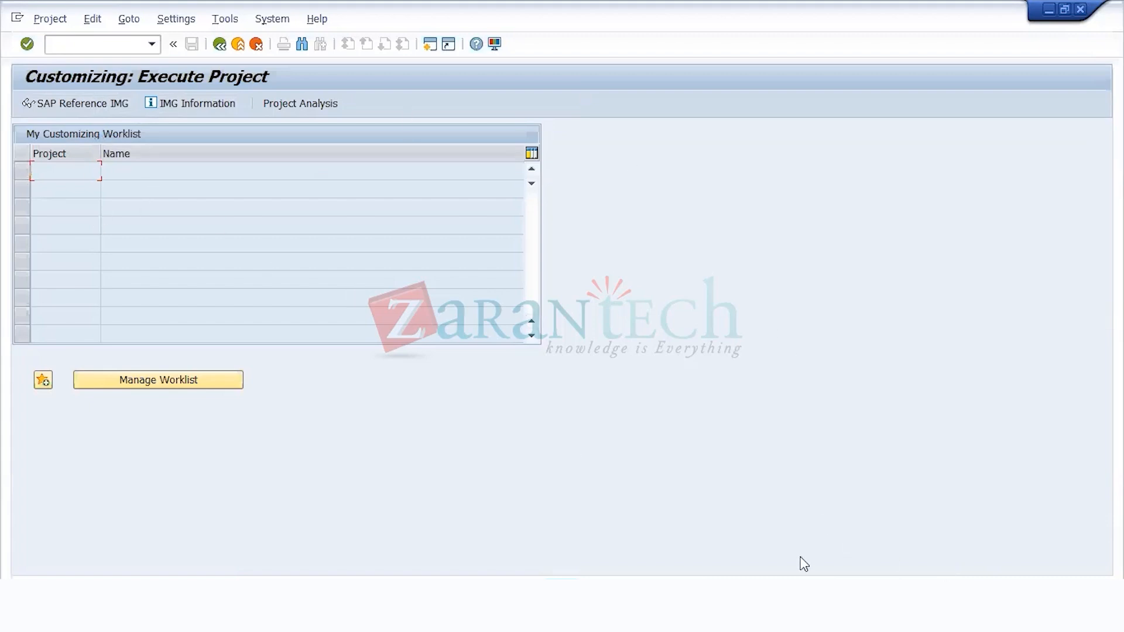
pyautogui.click(72, 107)
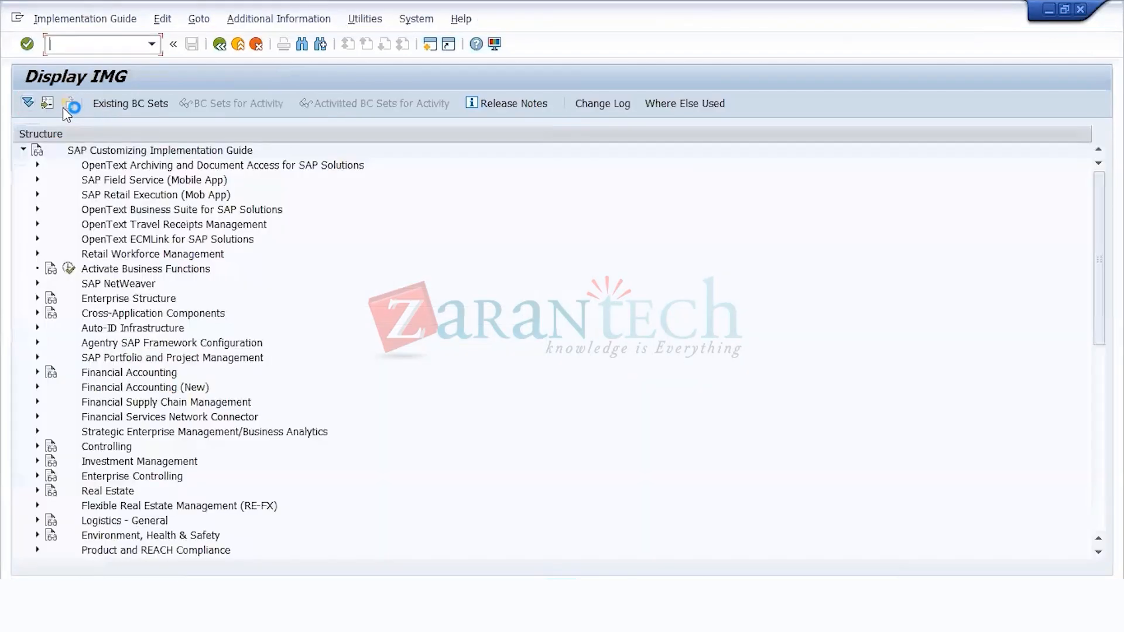
# Step: Expand Enterprise Structure, Definition and Financial Accounting in the implementation guide
pyautogui.click(146, 304)
pyautogui.press('Down')
pyautogui.press('Down')
pyautogui.press('Up')
pyautogui.press('Up')
pyautogui.doubleClick(145, 305)
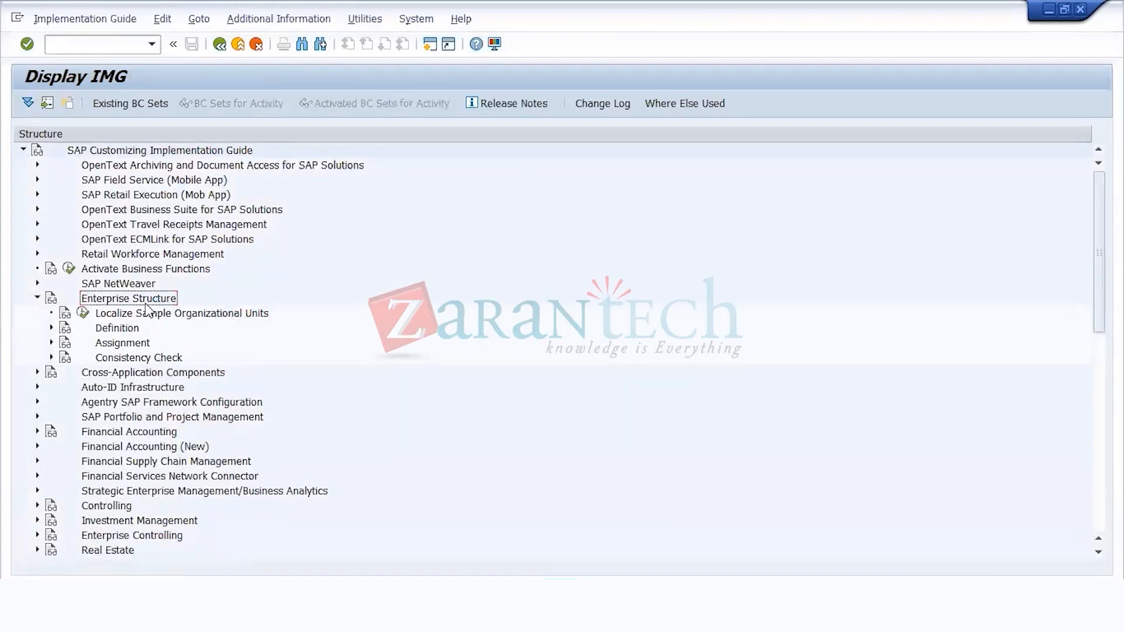
pyautogui.press('Down')
pyautogui.press('Down')
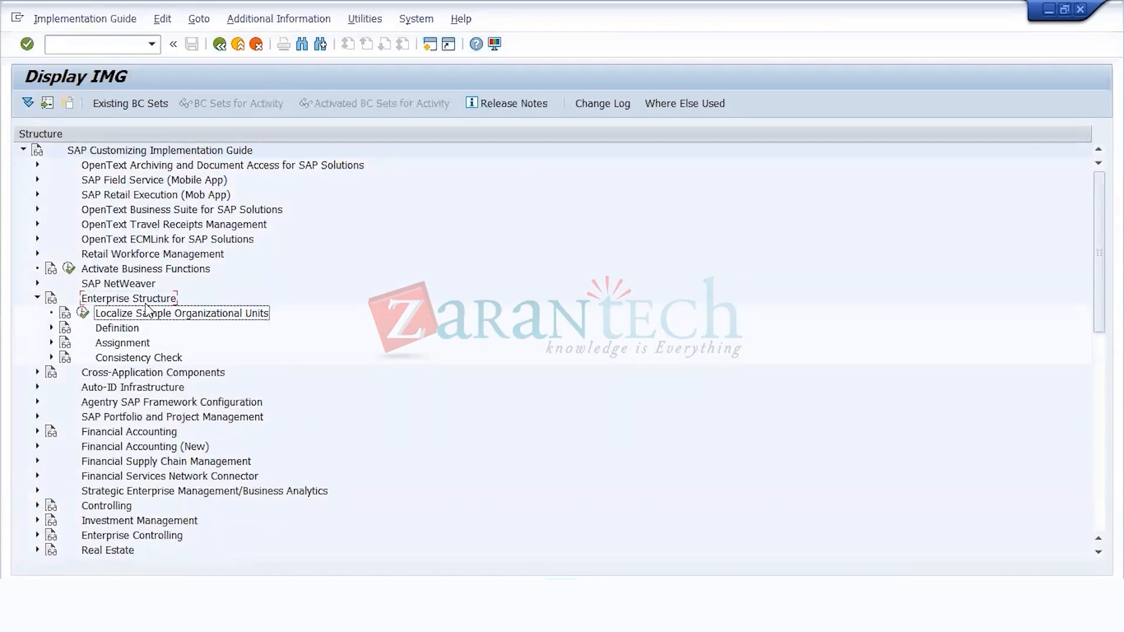
pyautogui.press('Right')
pyautogui.press('Down')
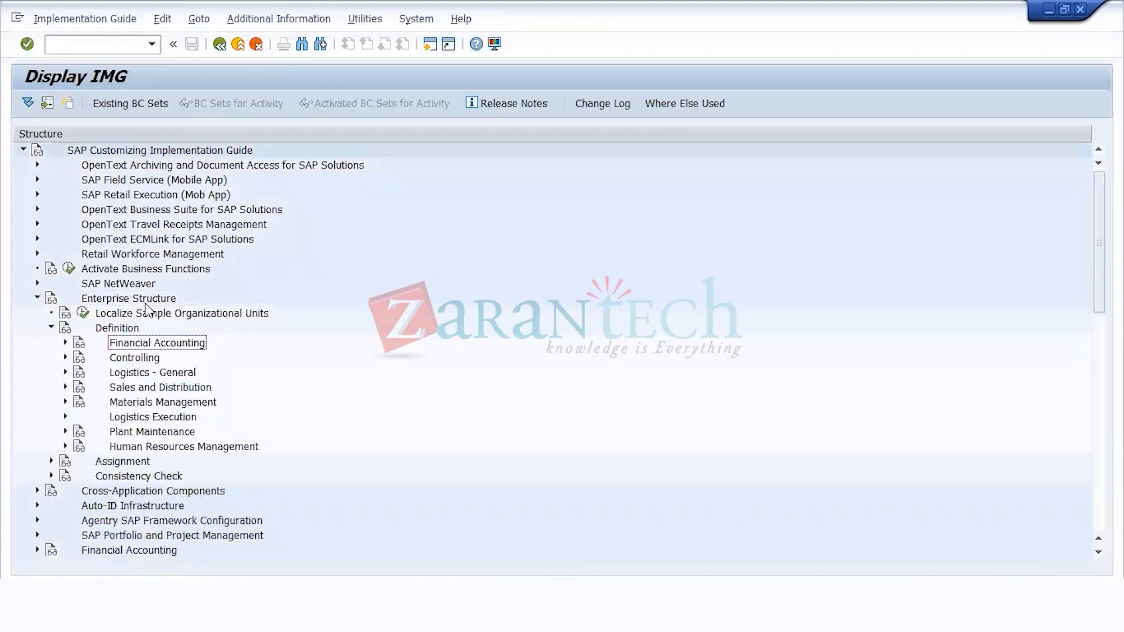
pyautogui.press('Right')
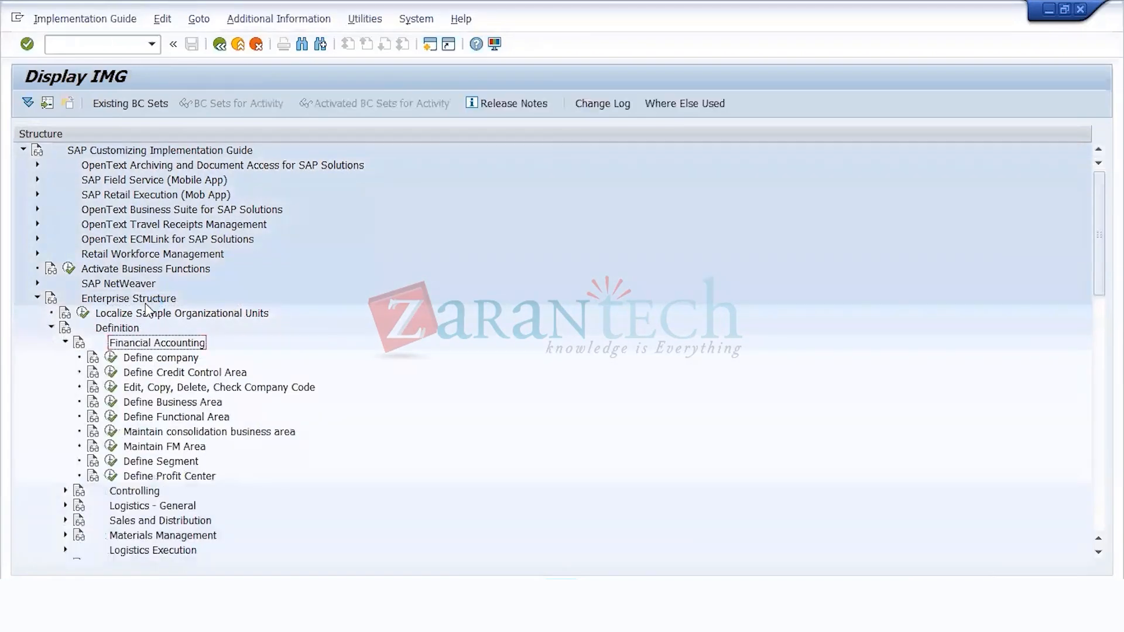
# Step: Display the IMG Activity keys as additional information and widen that column to show the full keys
pyautogui.click(296, 19)
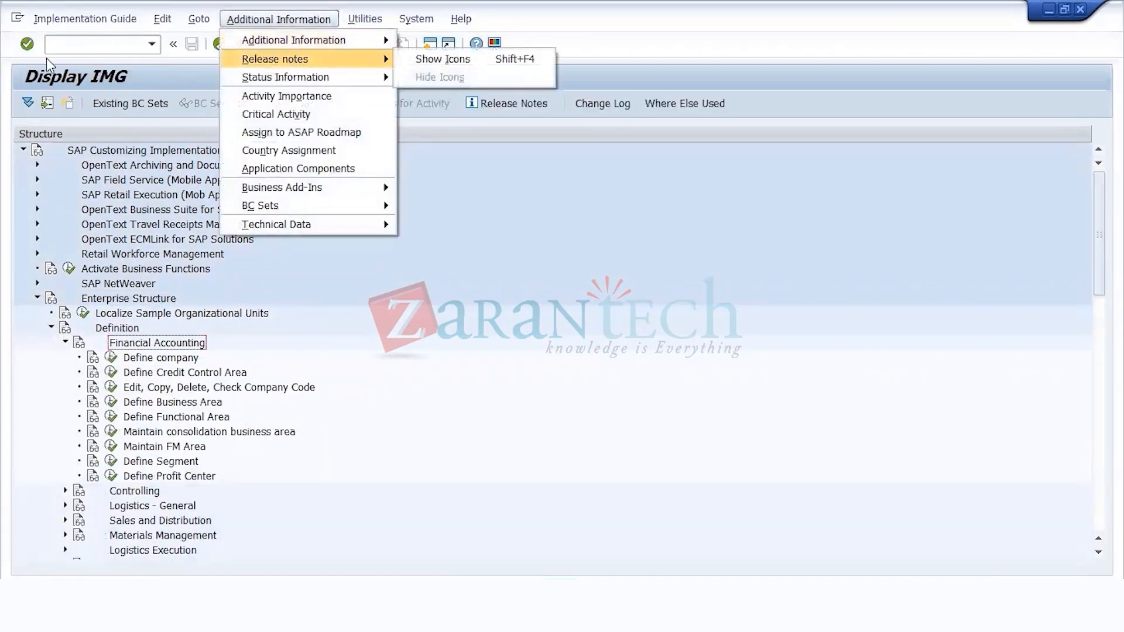
pyautogui.click(59, 47)
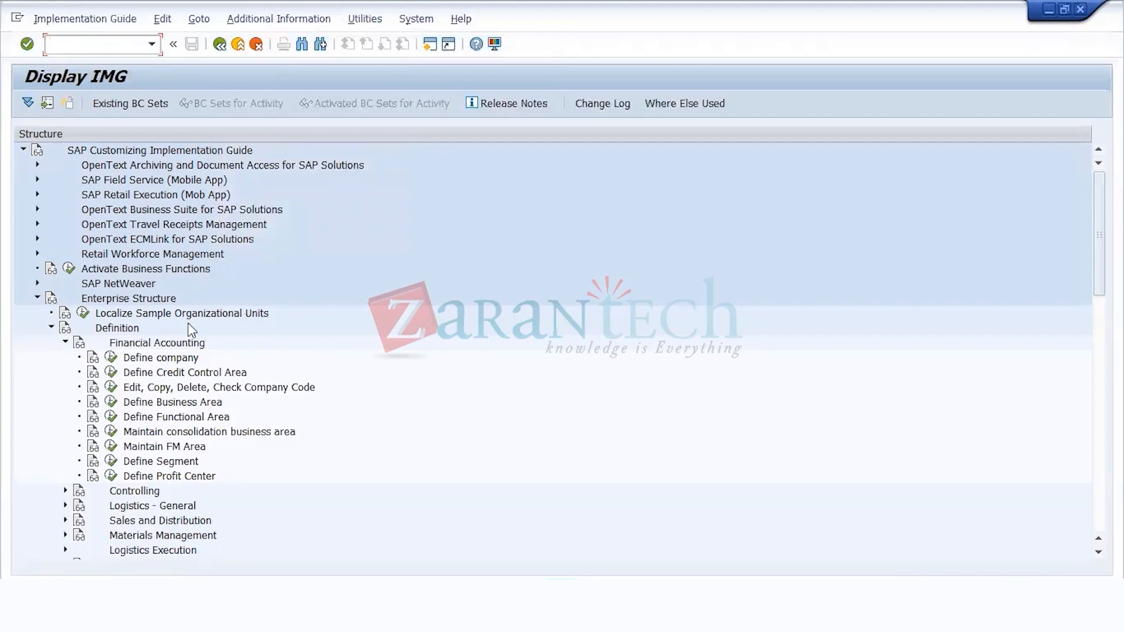
pyautogui.click(300, 19)
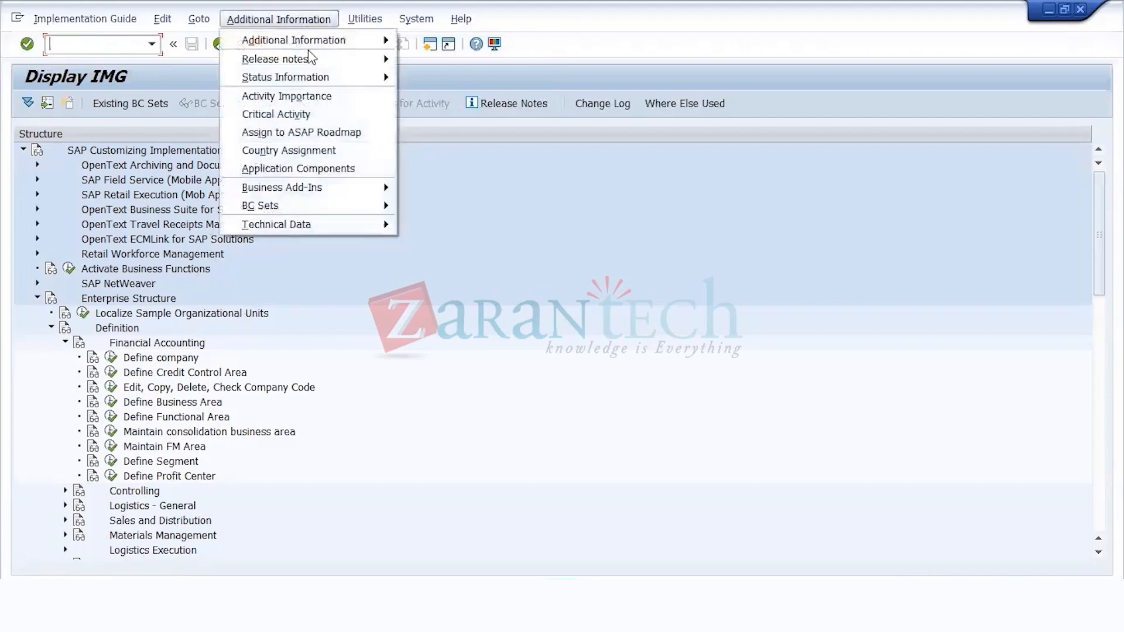
pyautogui.moveTo(332, 41)
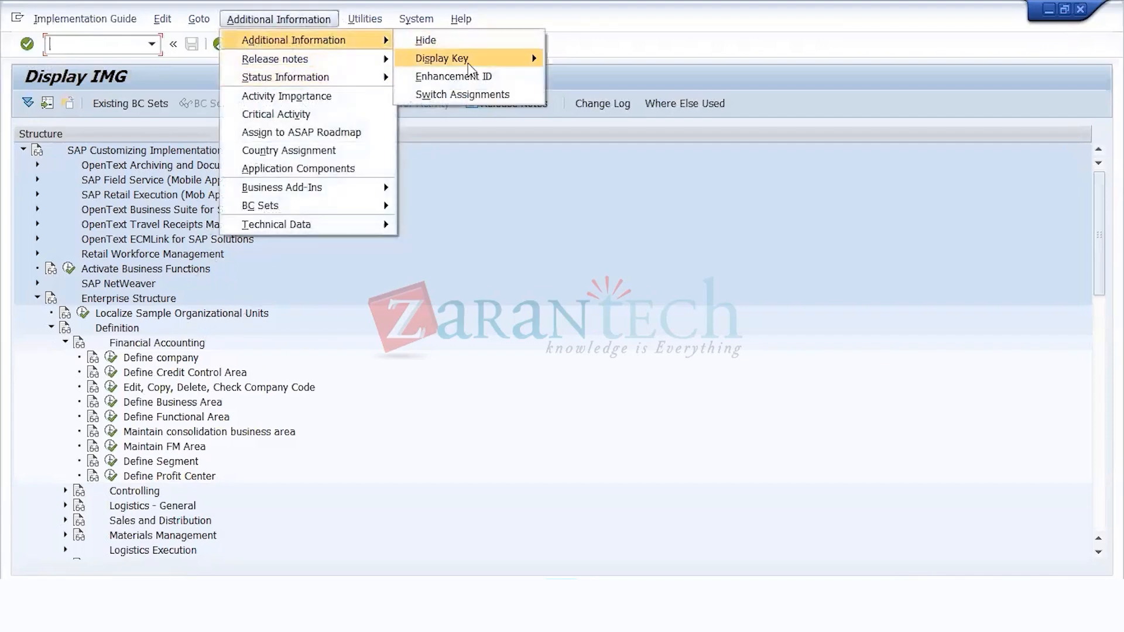
pyautogui.moveTo(470, 60)
pyautogui.click(589, 84)
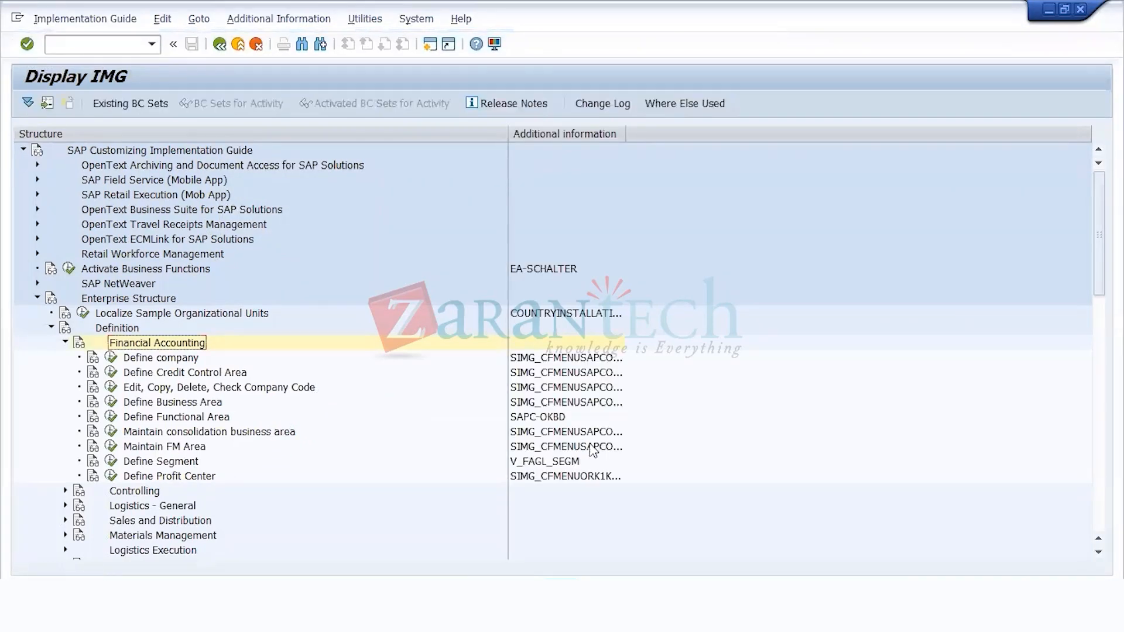
pyautogui.moveTo(622, 139); pyautogui.dragTo(665, 139)
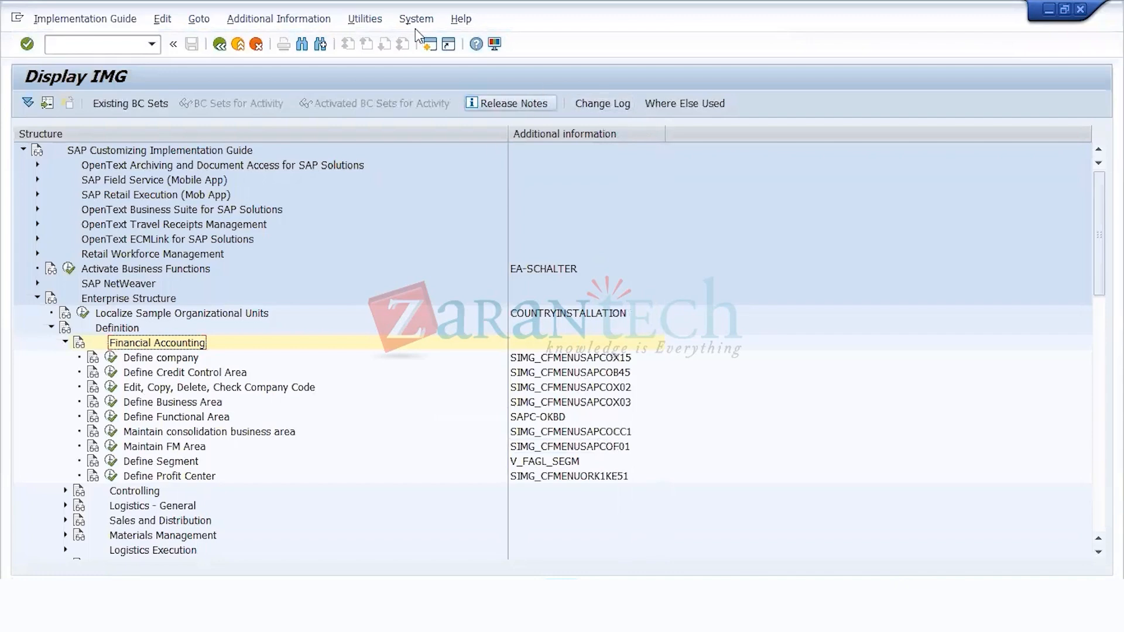
# Step: Review the display key options and highlight the key of the Edit, Copy, Delete, Check Company Code activity
pyautogui.click(296, 24)
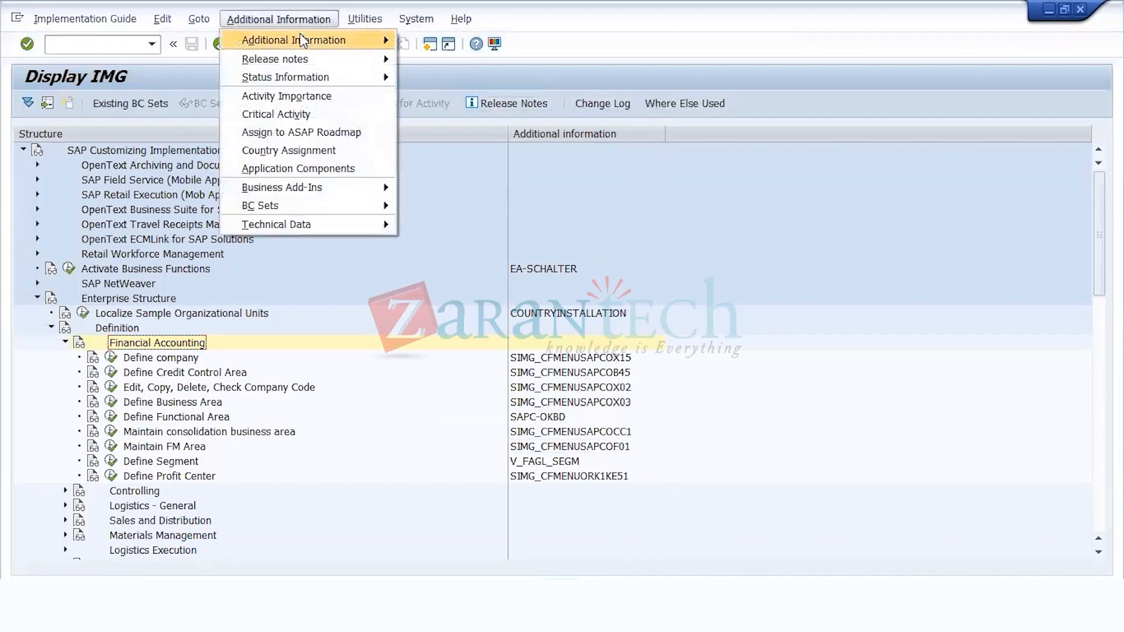
pyautogui.moveTo(301, 39)
pyautogui.moveTo(449, 65)
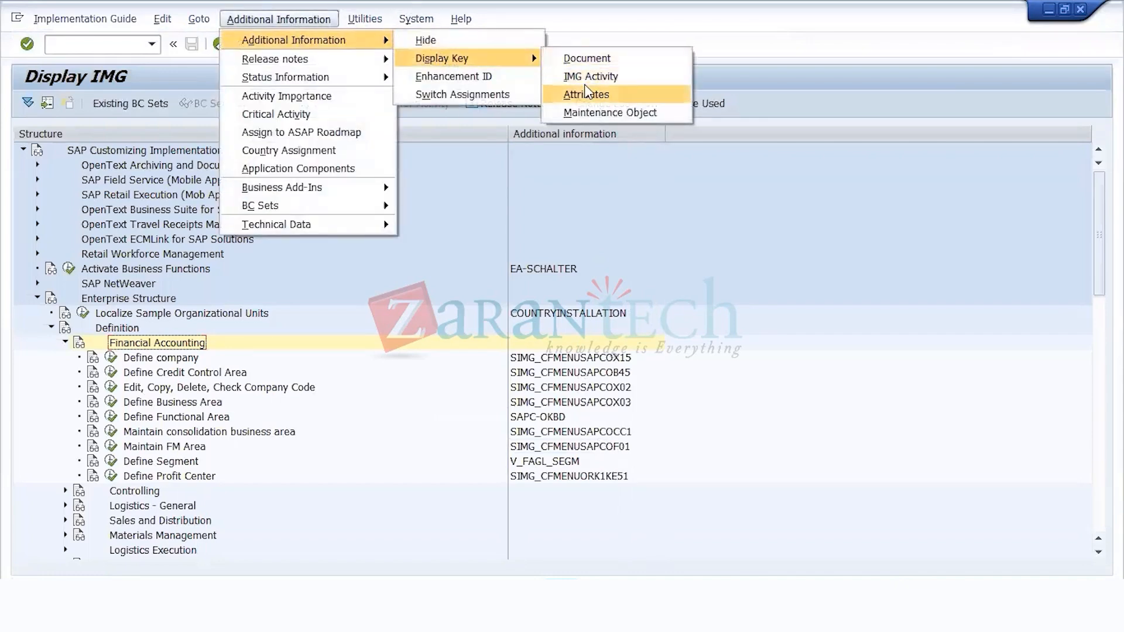
pyautogui.click(623, 391)
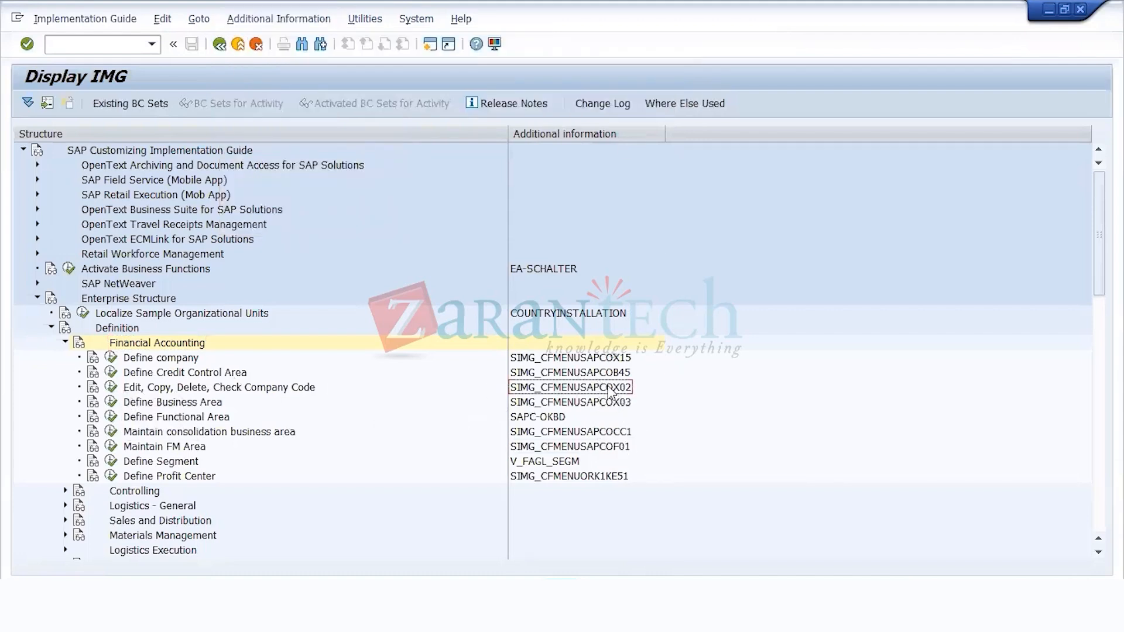
# Step: Open a new session and run transaction OX02 to show the company code overview
pyautogui.click(430, 44)
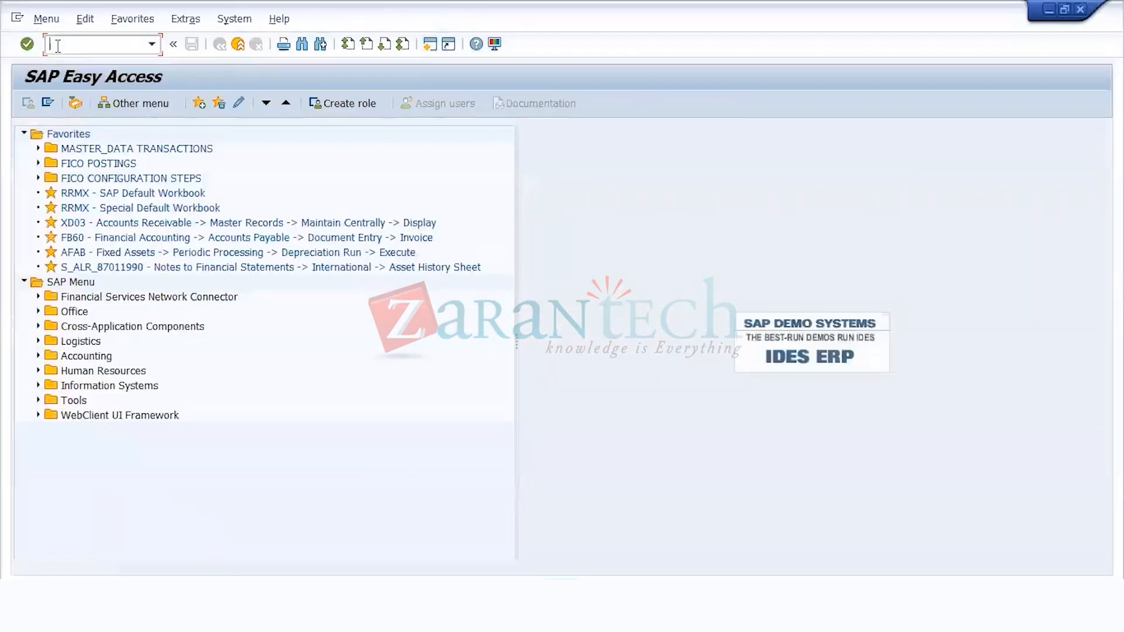
pyautogui.write('ox02')
pyautogui.press('Return')
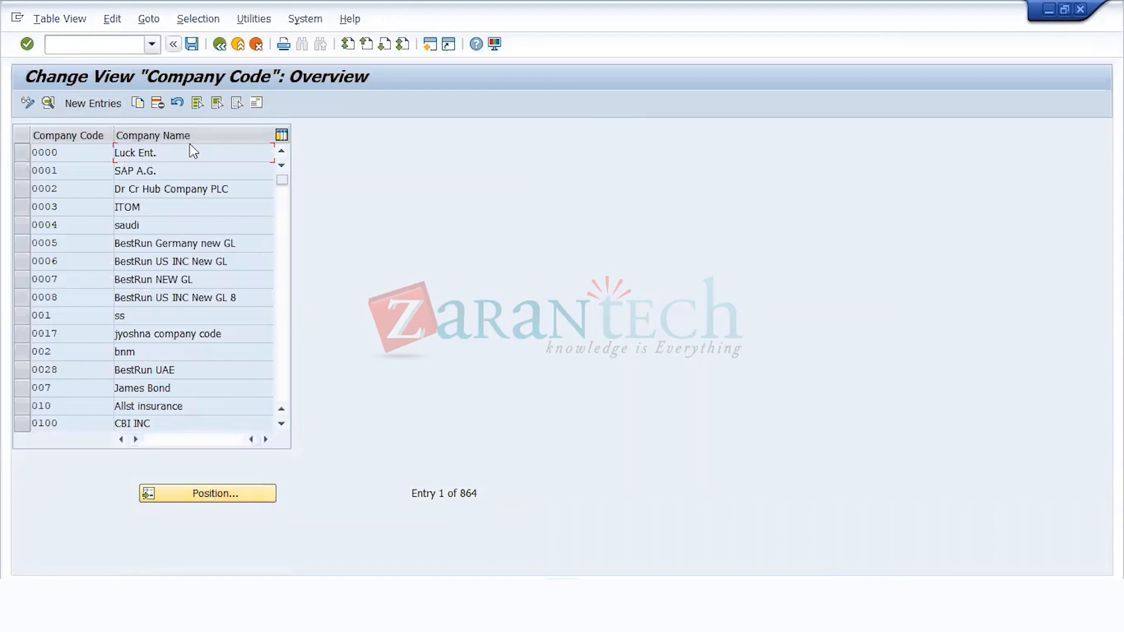
# Step: Leave the company code overview and return to the SAP Easy Access screen
pyautogui.click(256, 43)
pyautogui.press('F10')
pyautogui.press('Down')
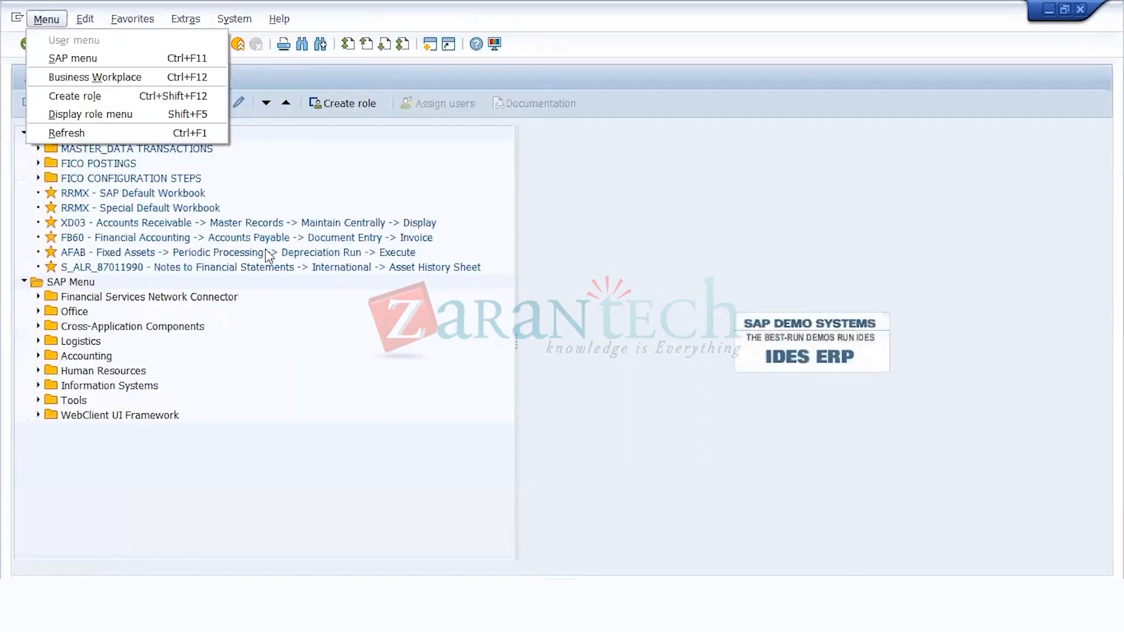
# Step: Return to the Display IMG session and open the Edit Company Code Data activity
pyautogui.press('Escape')
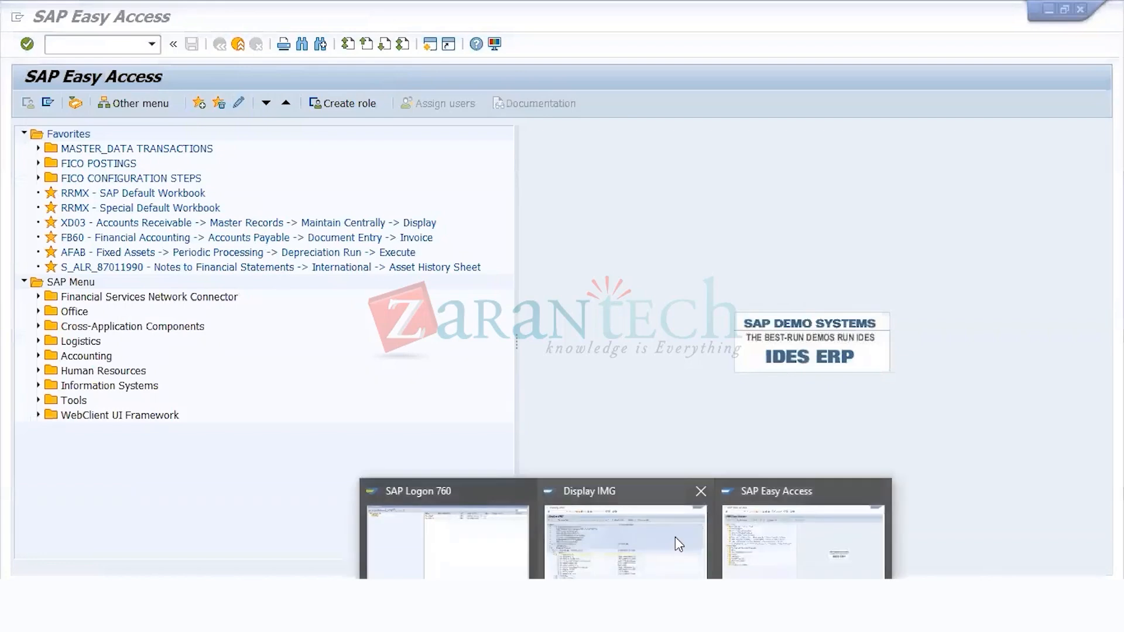
pyautogui.click(676, 536)
pyautogui.click(111, 388)
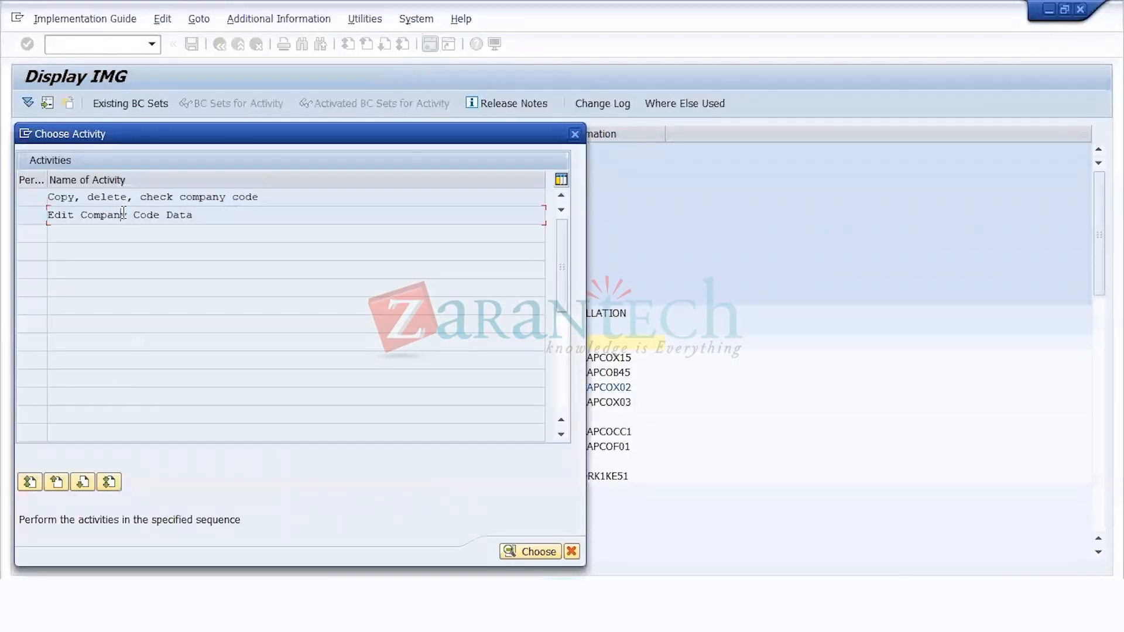
pyautogui.doubleClick(123, 214)
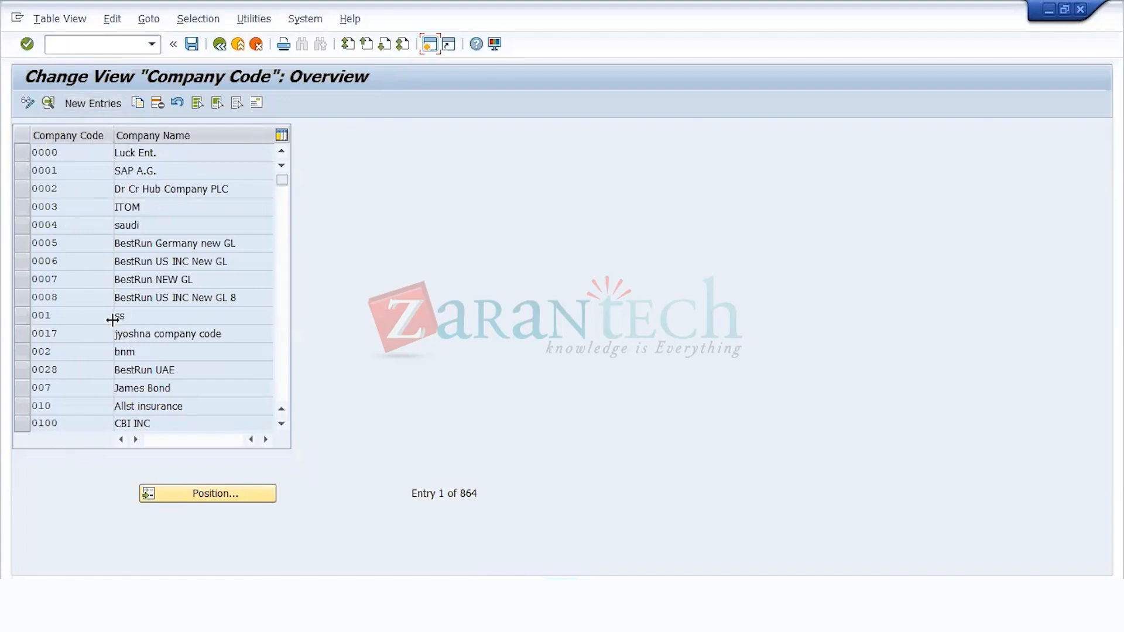
# Step: Start a new entry in the company code overview and set its company code to US11
pyautogui.scroll(-5, 113, 320)
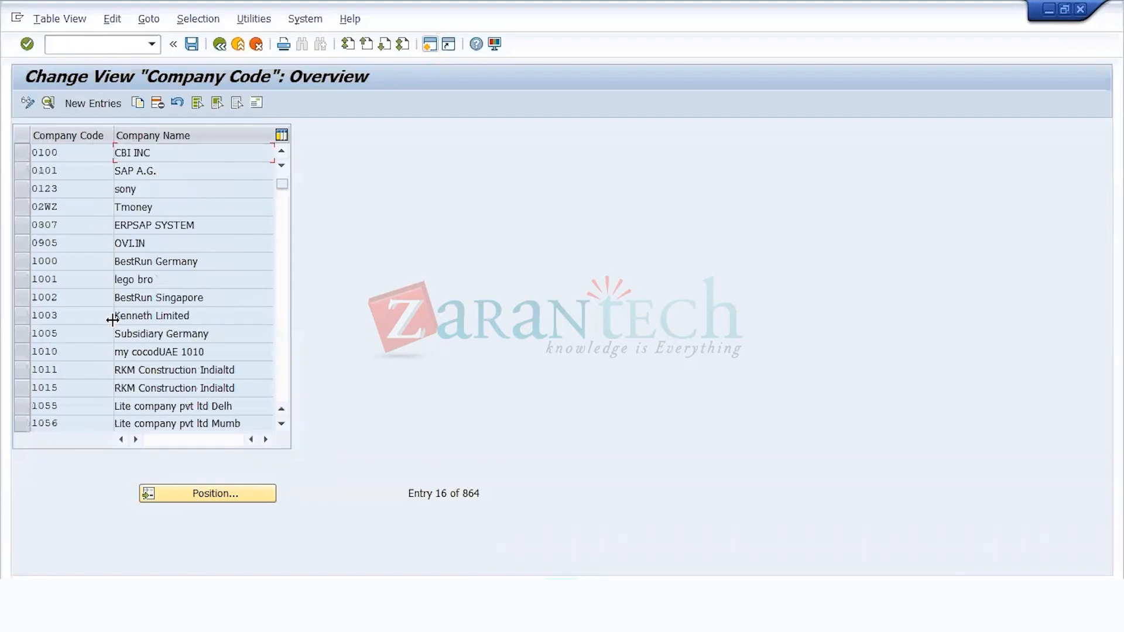
pyautogui.scroll(5, 113, 321)
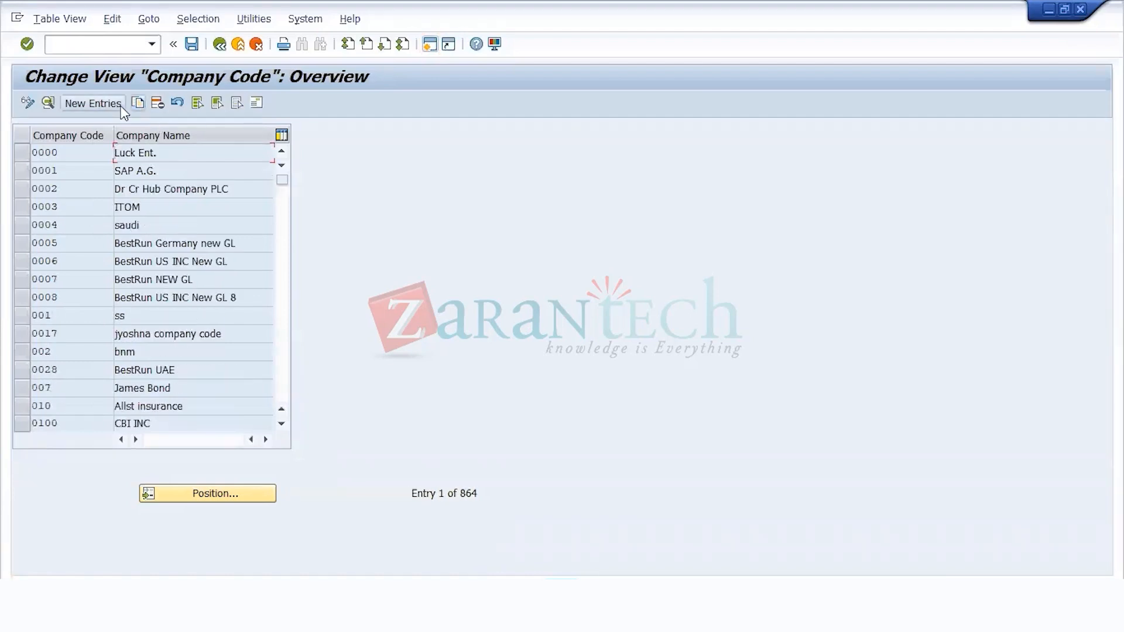
pyautogui.click(98, 104)
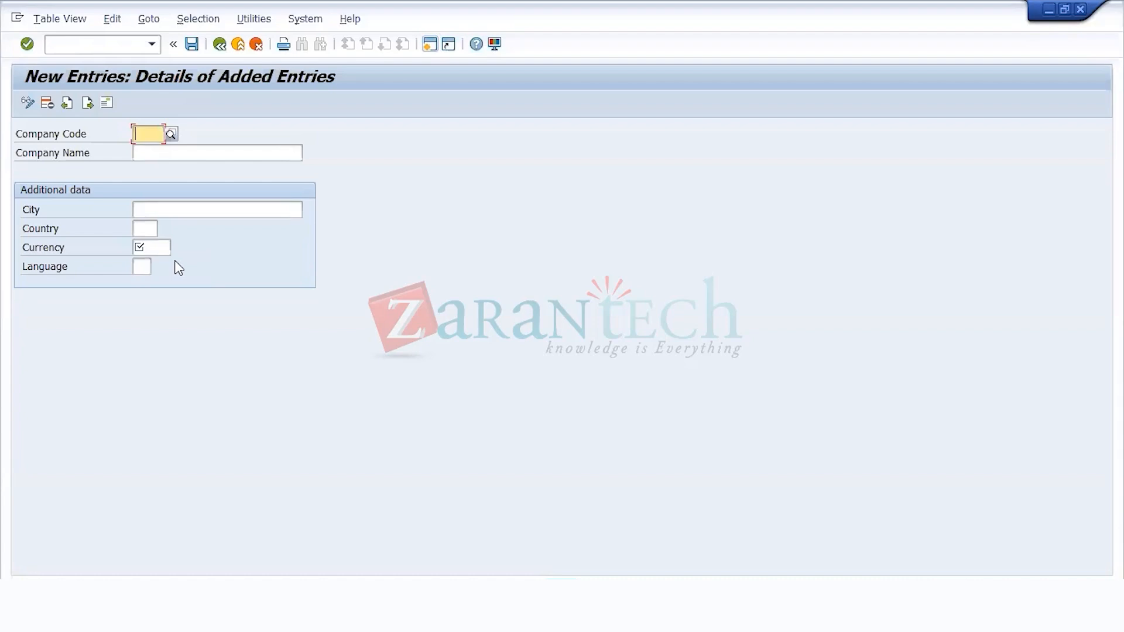
pyautogui.write('US01')
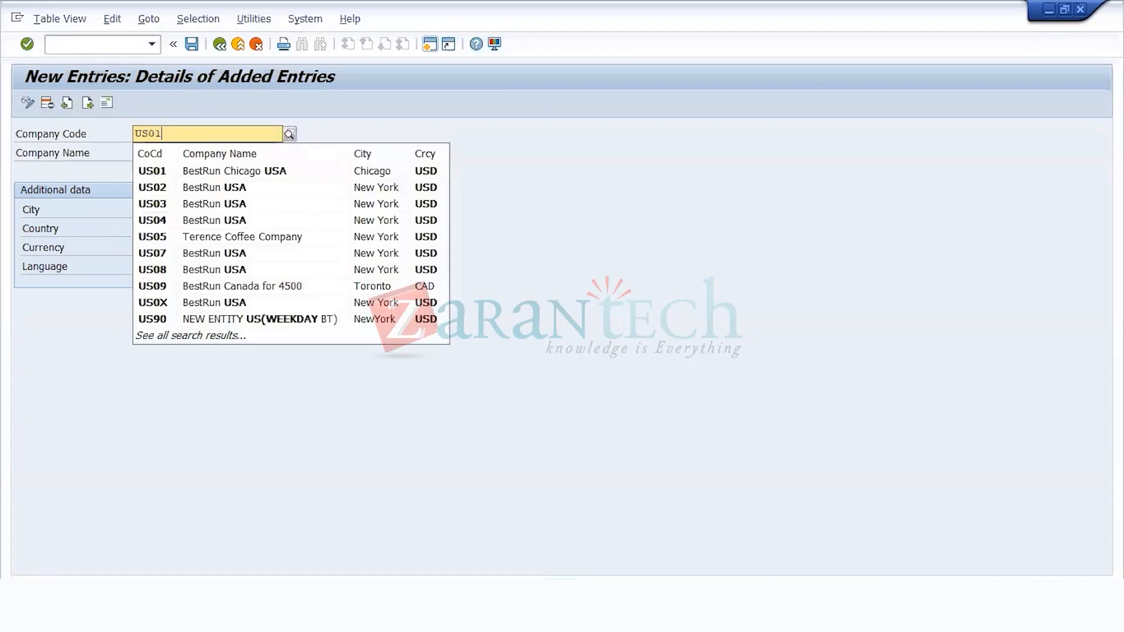
pyautogui.press('BackSpace')
pyautogui.press('BackSpace')
pyautogui.write('11')
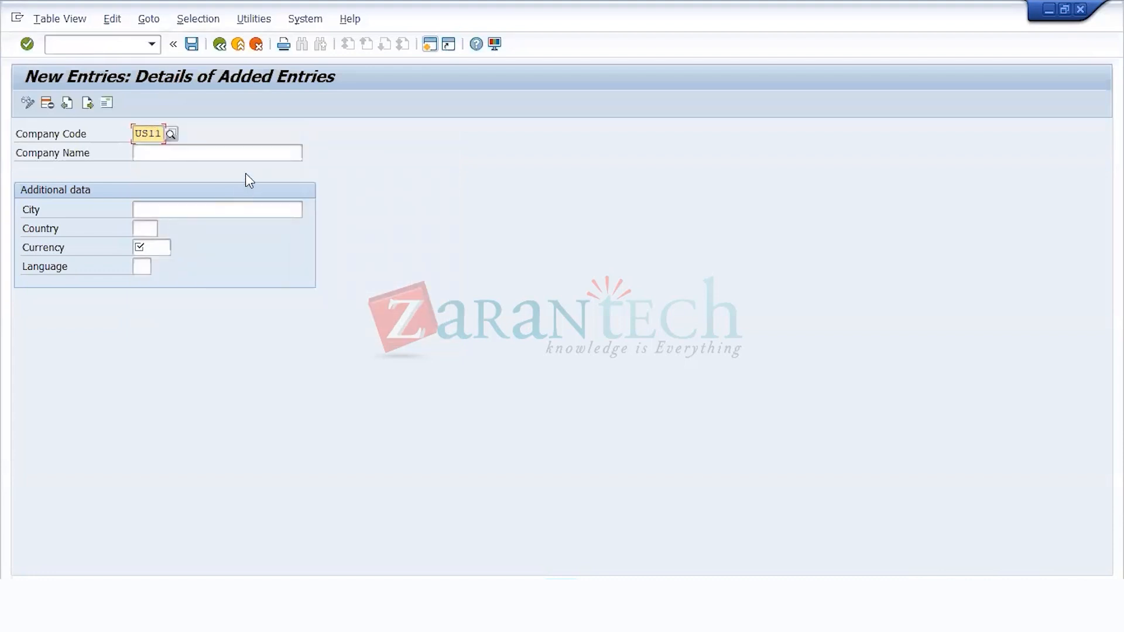
# Step: Enter TEST WEEKEND BATCH ENTITY as the company name of the new entry
pyautogui.click(151, 152)
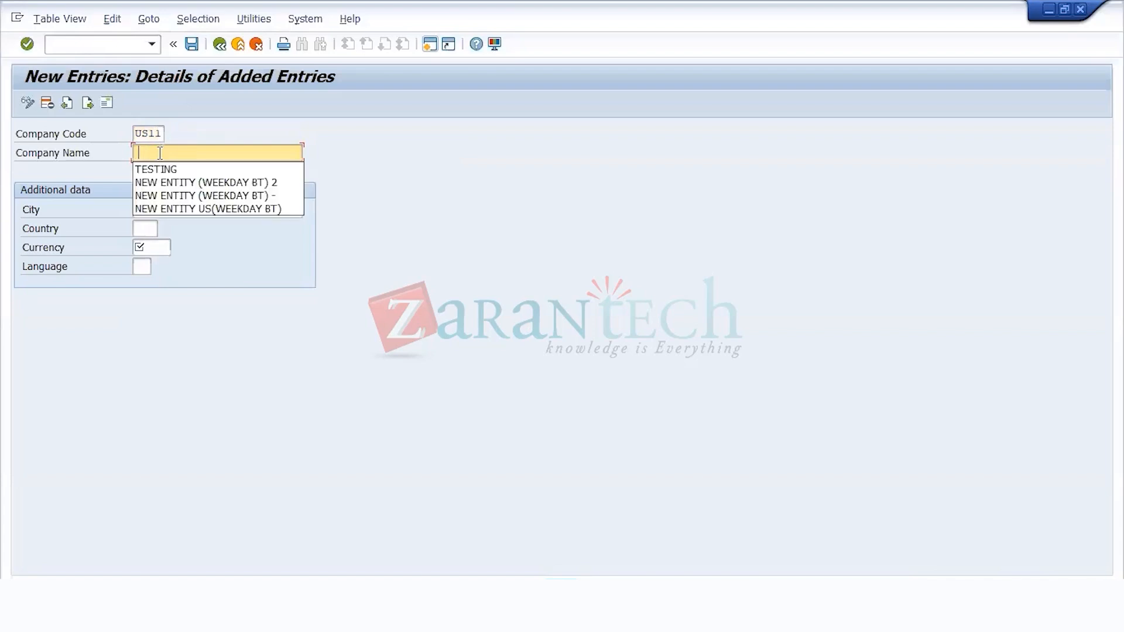
pyautogui.click(167, 150)
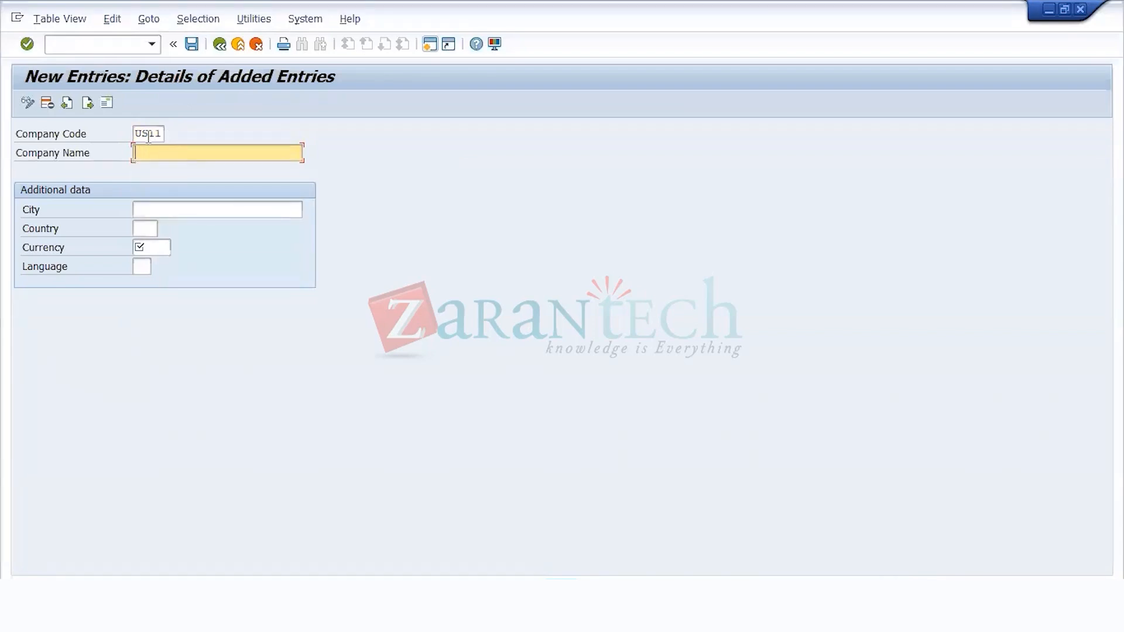
pyautogui.write('TEST ')
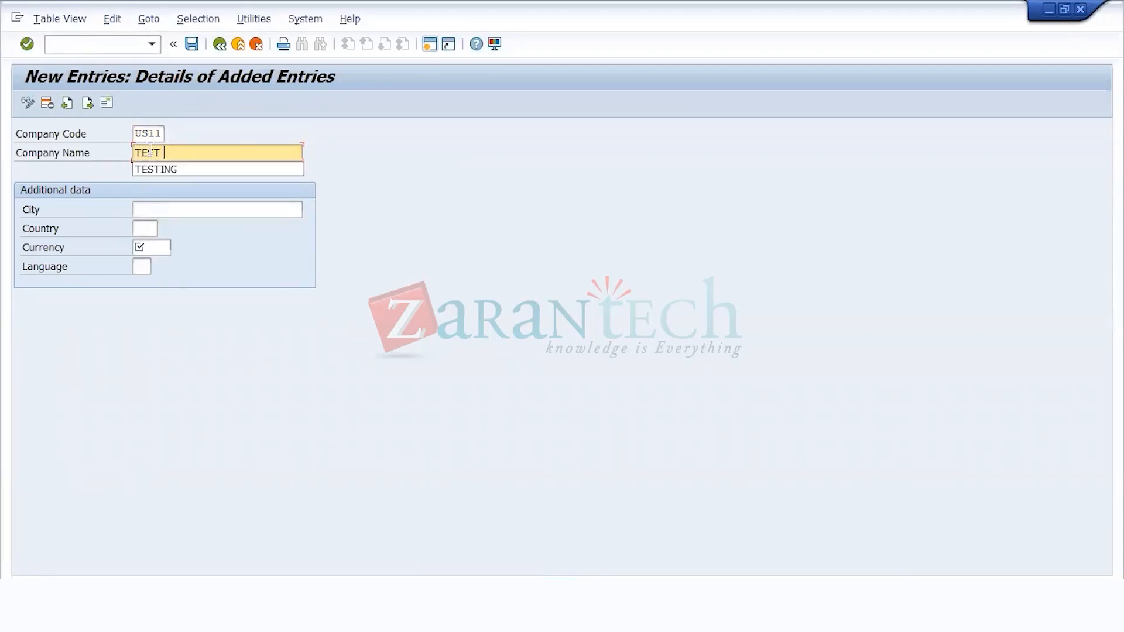
pyautogui.write('WEEKEND BATCH')
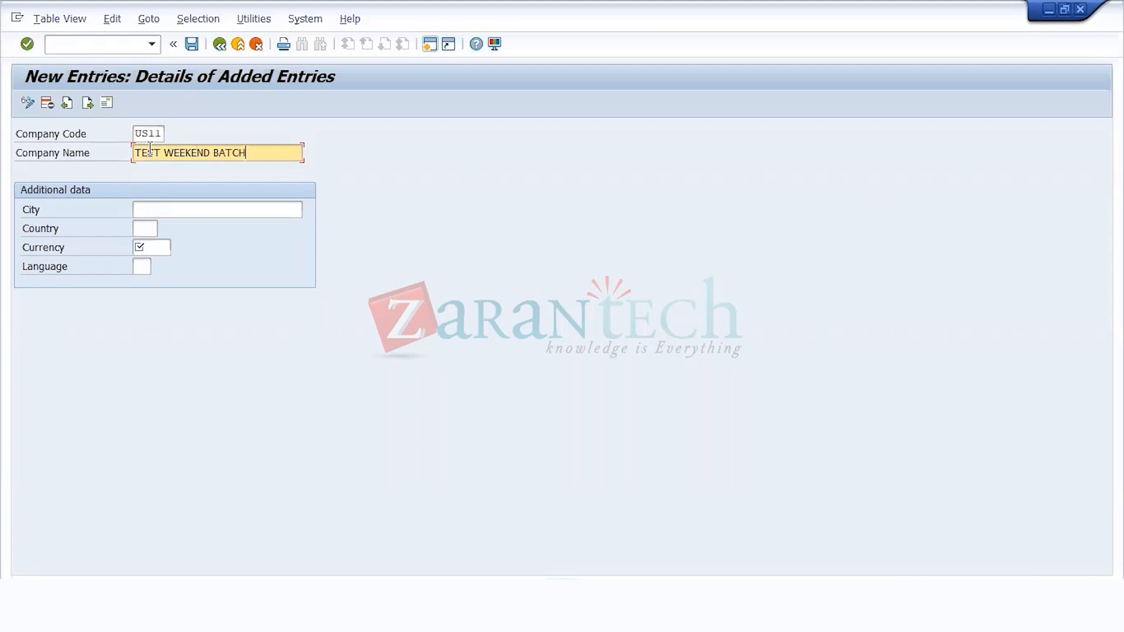
pyautogui.write(' ENTITY')
# Step: Fill in the additional data of company code US11 with city NEWYORK, country US and currency USD
pyautogui.click(168, 209)
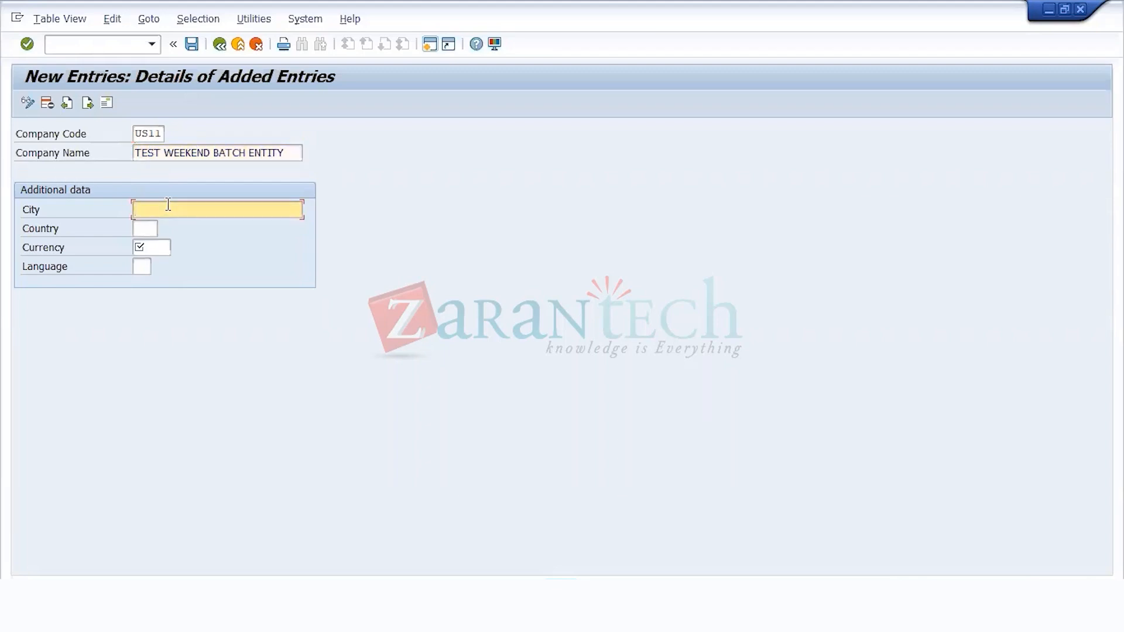
pyautogui.write('NE')
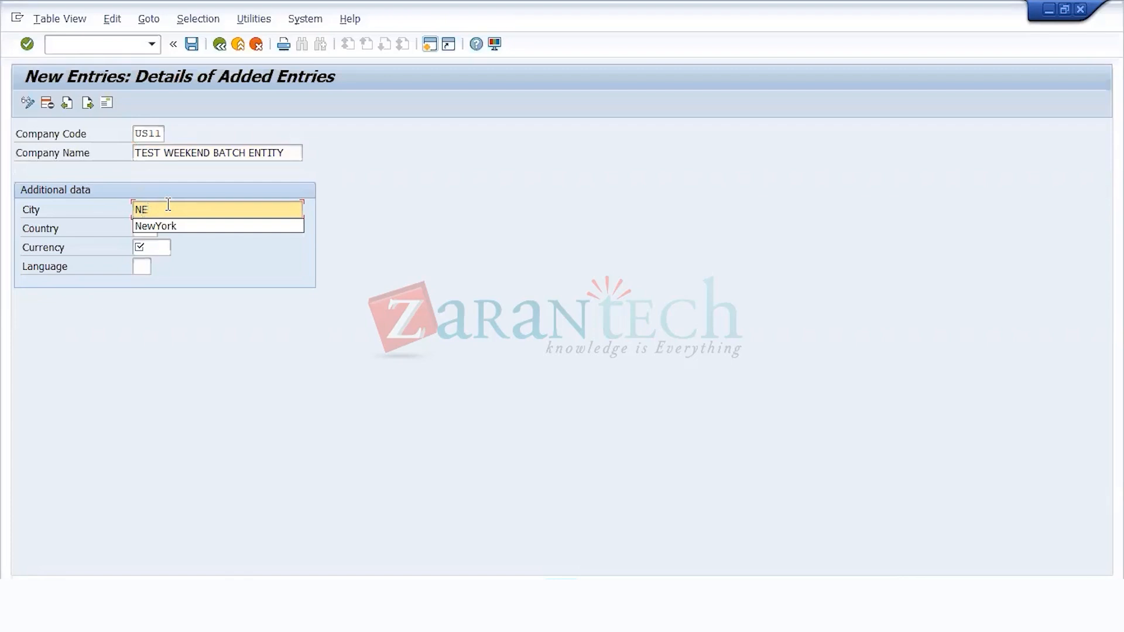
pyautogui.write('WYORK')
pyautogui.press('Tab')
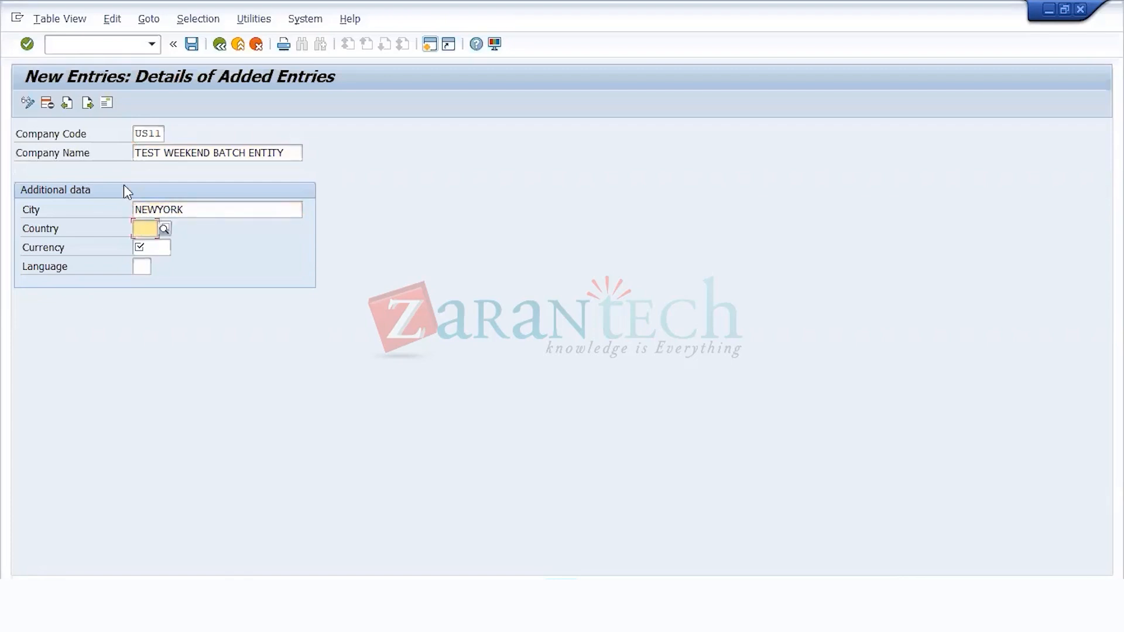
pyautogui.press('Tab')
pyautogui.click(154, 226)
pyautogui.write('US')
pyautogui.press('Tab')
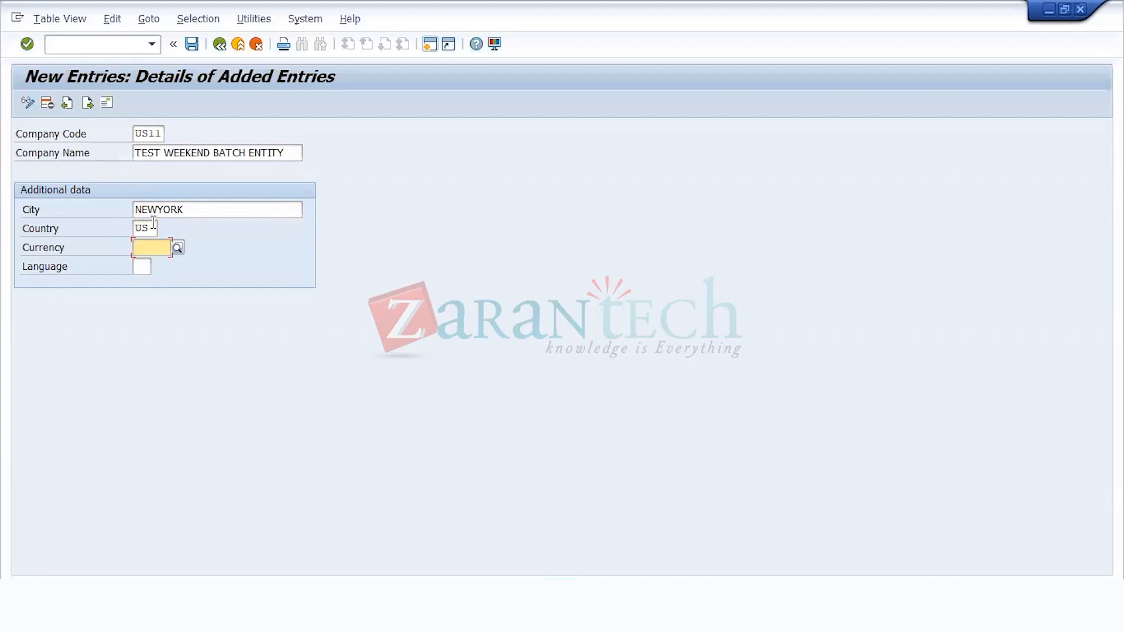
pyautogui.write('USD')
pyautogui.press('Down')
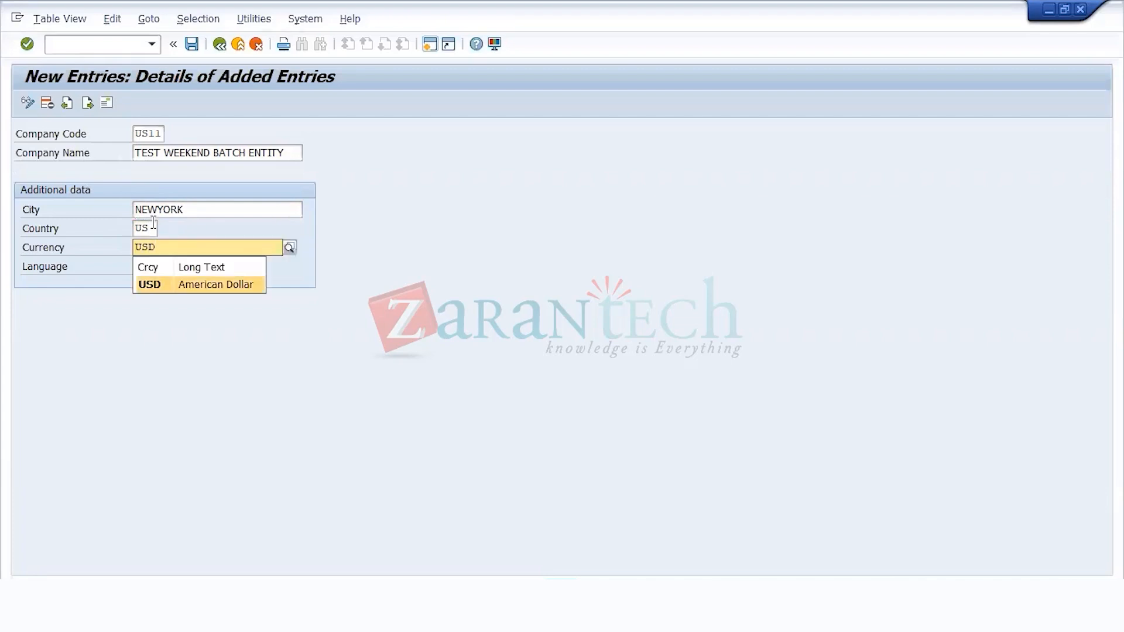
pyautogui.press('Return')
pyautogui.press('Return')
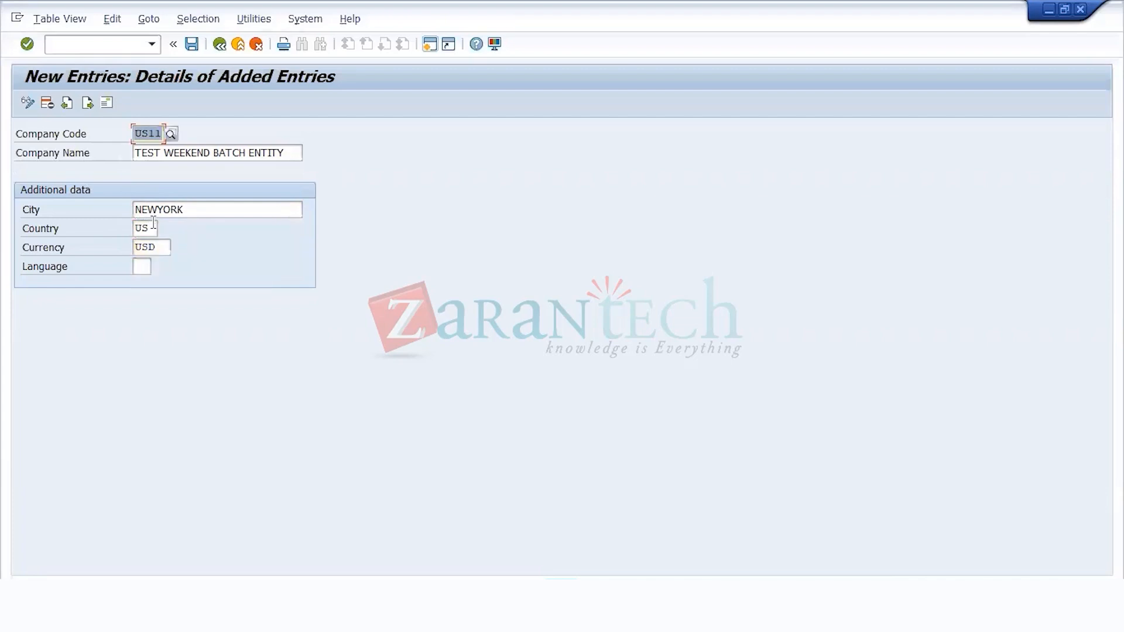
# Step: Save the entry and give its address the title Company and the name TEST WEEKEND BATCH ENTITY
pyautogui.click(193, 47)
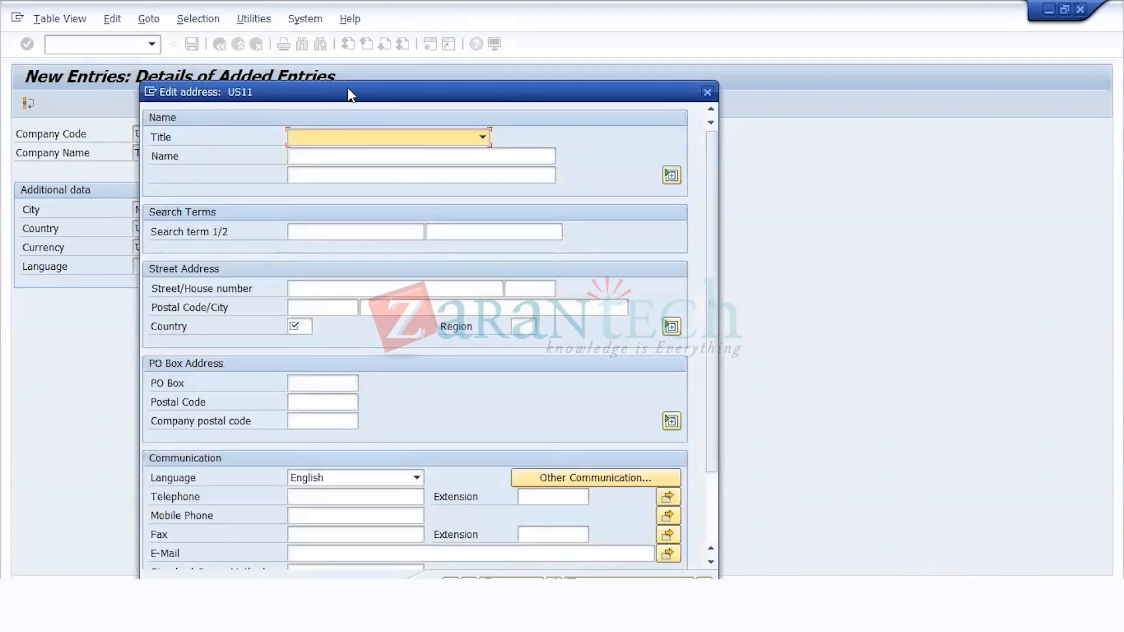
pyautogui.moveTo(350, 94); pyautogui.dragTo(499, 78)
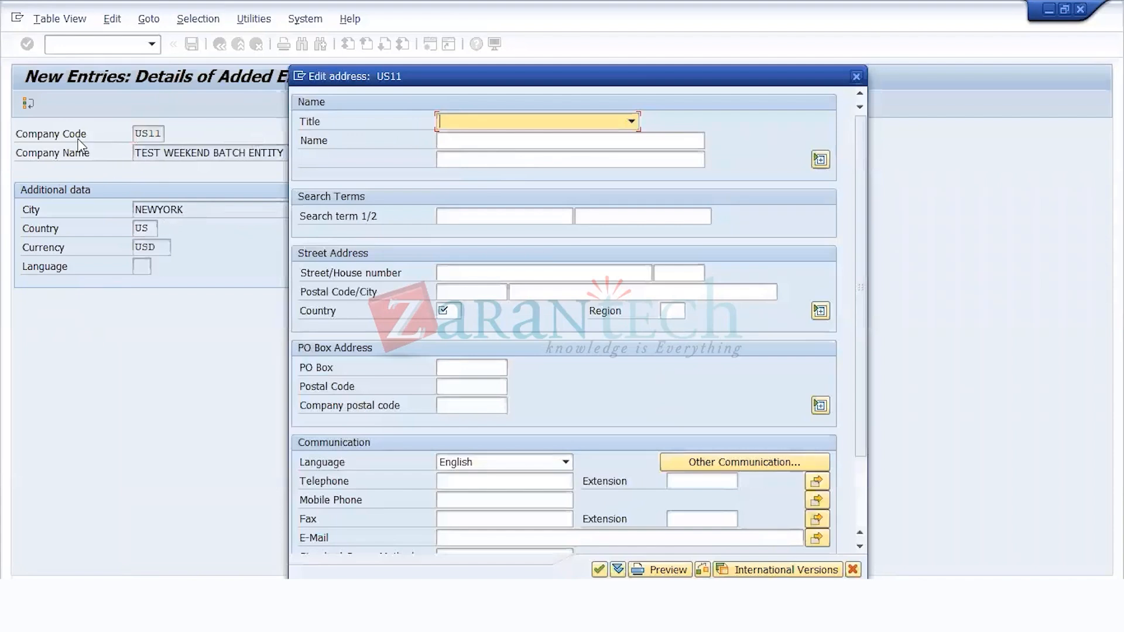
pyautogui.click(490, 124)
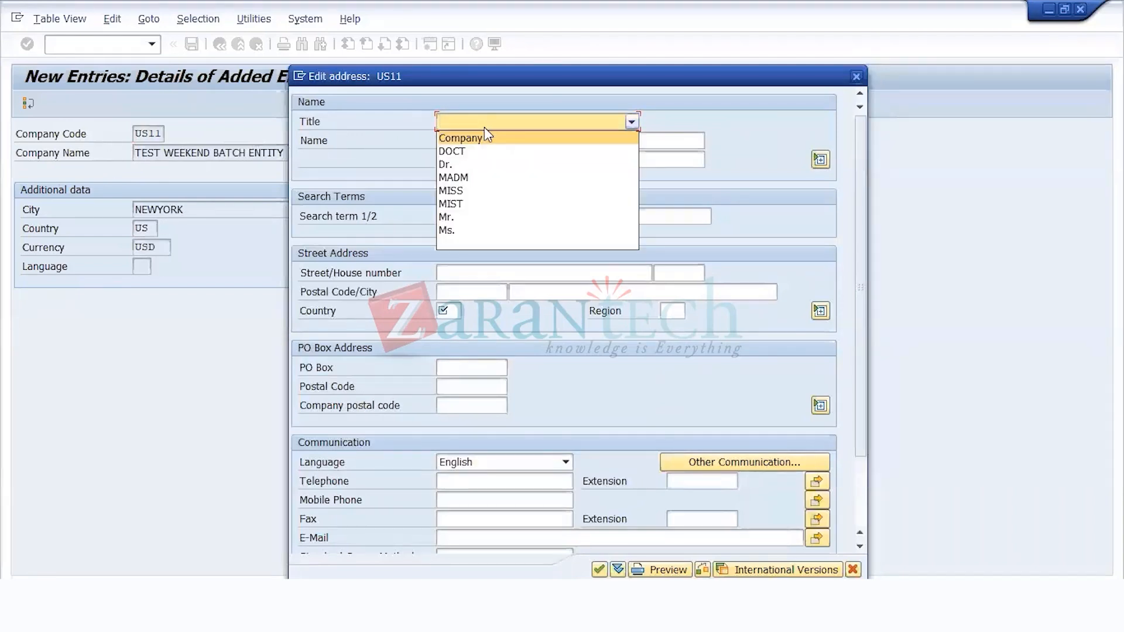
pyautogui.click(481, 138)
pyautogui.click(481, 140)
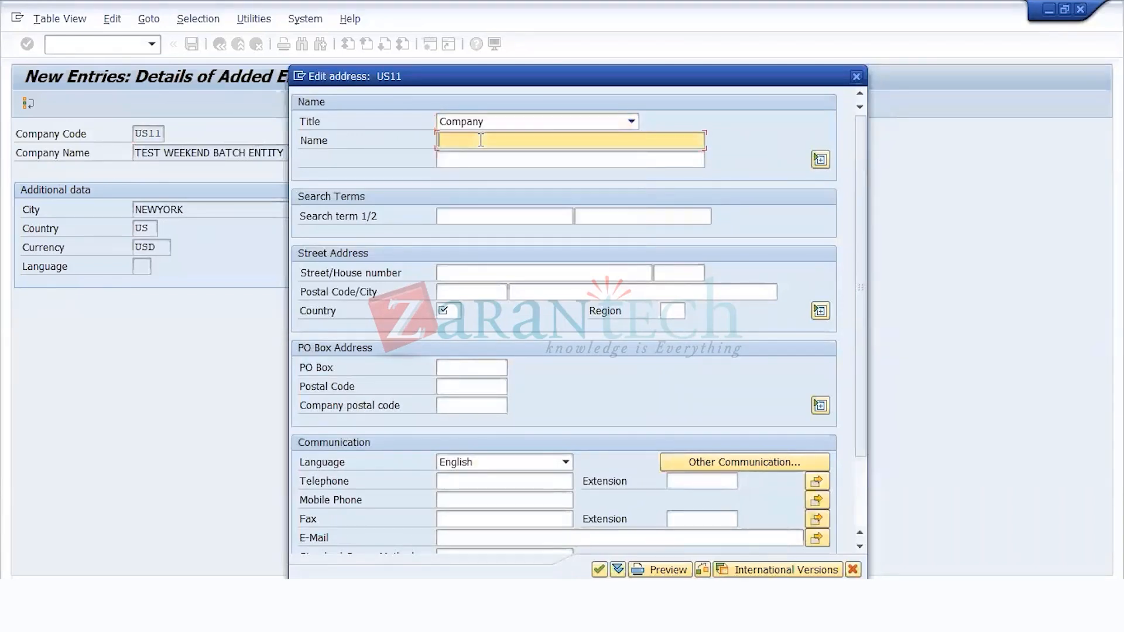
pyautogui.write('TEST ')
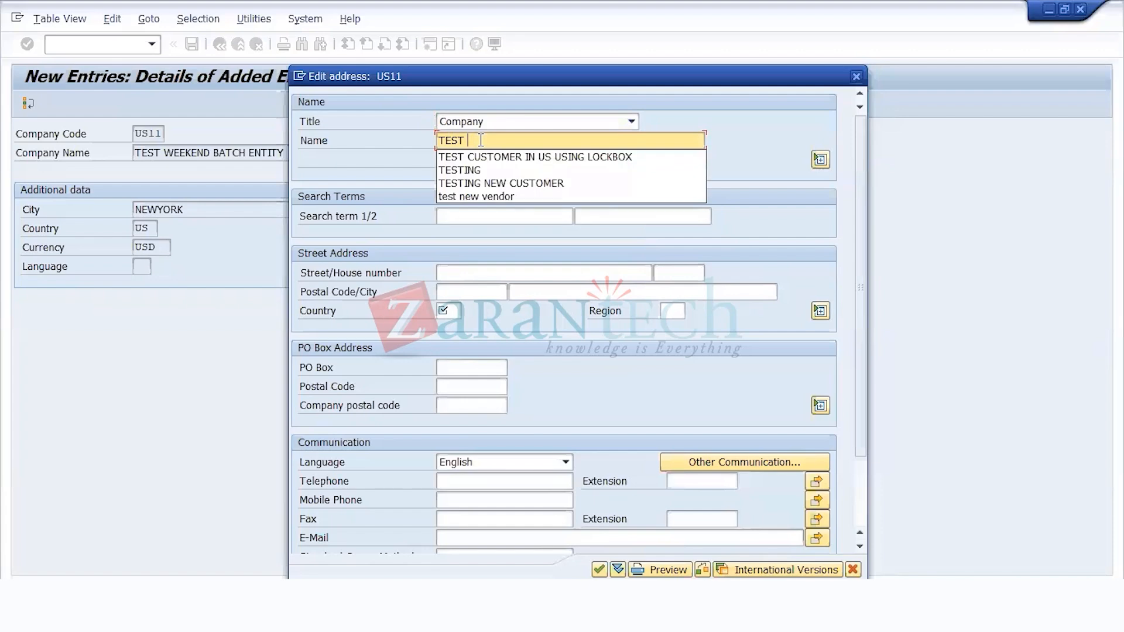
pyautogui.write('WEE')
pyautogui.write('K')
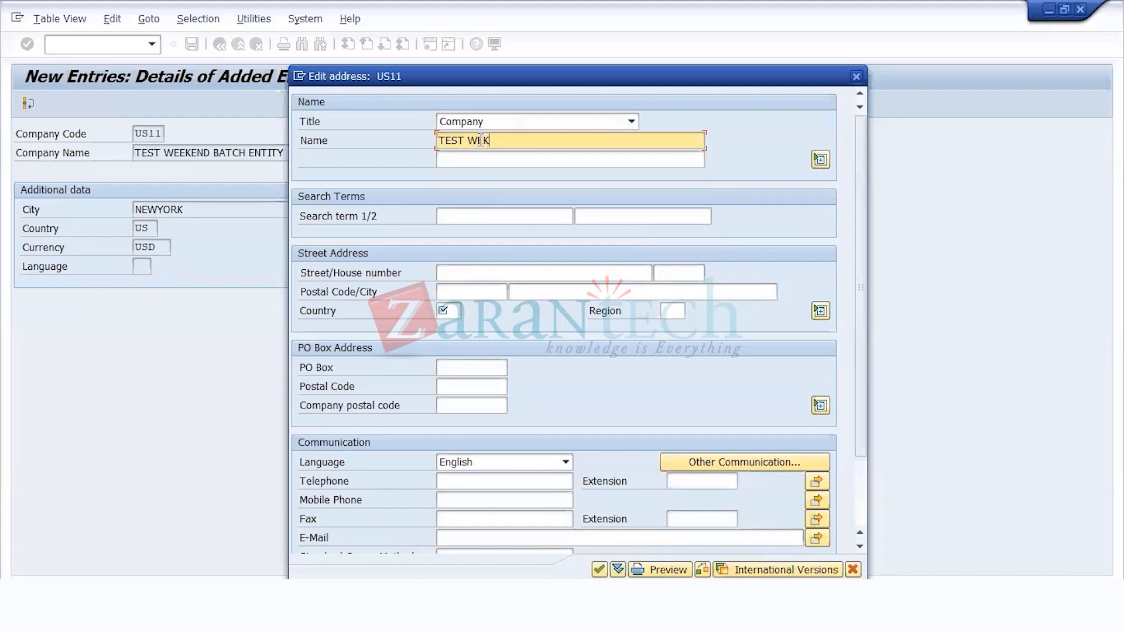
pyautogui.write('END BATCH ENTITY')
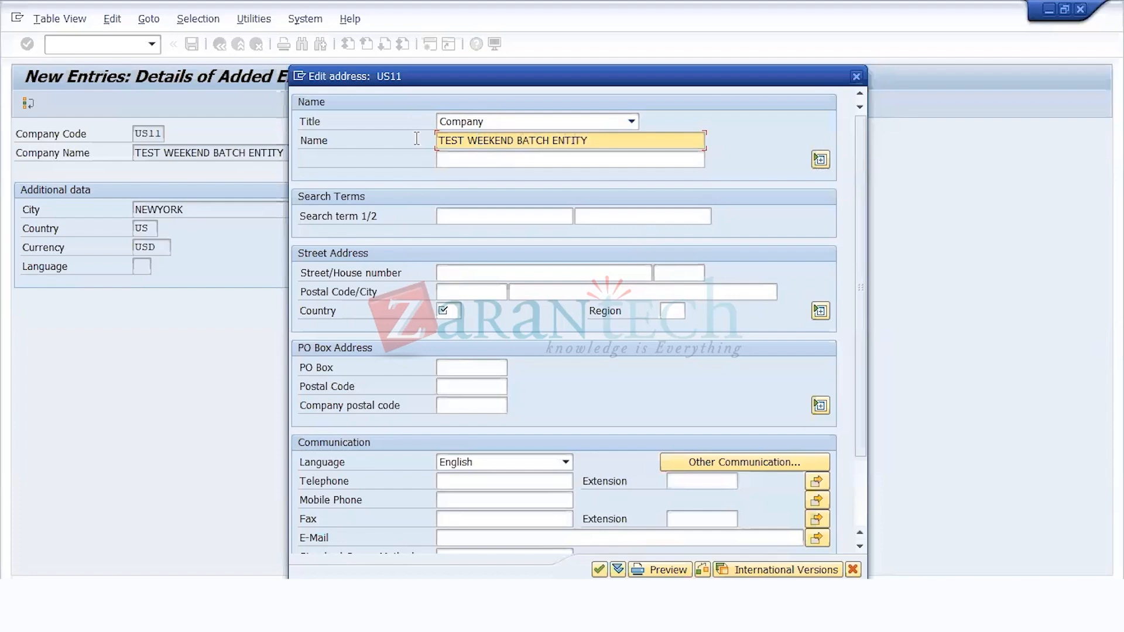
# Step: Set the country to US and the city to NEWYORK in the street address
pyautogui.click(455, 311)
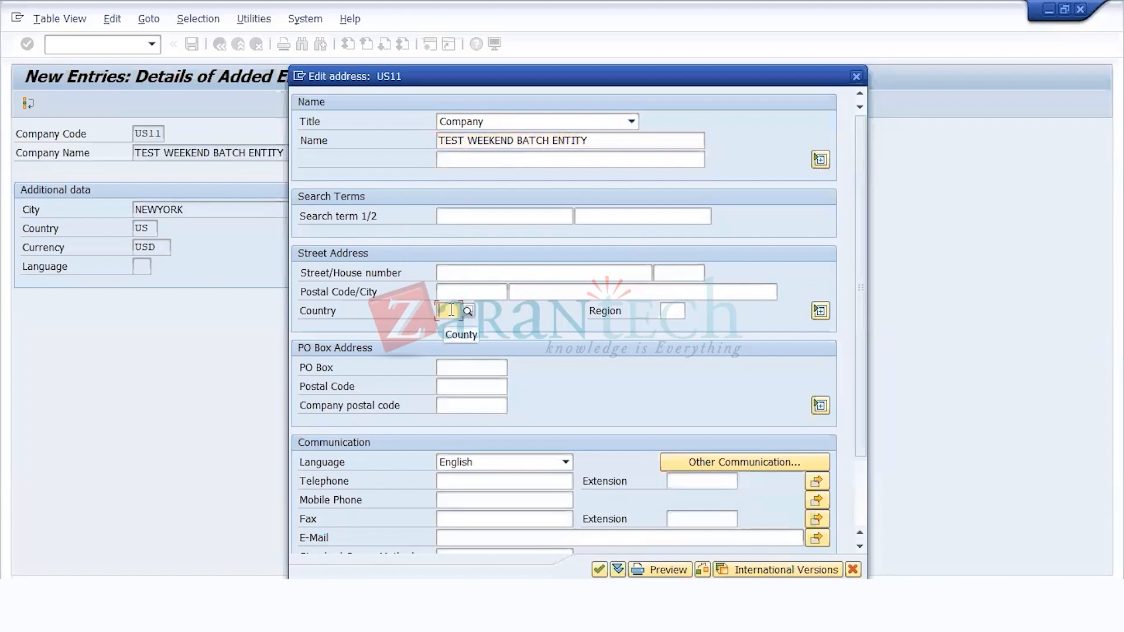
pyautogui.write('US')
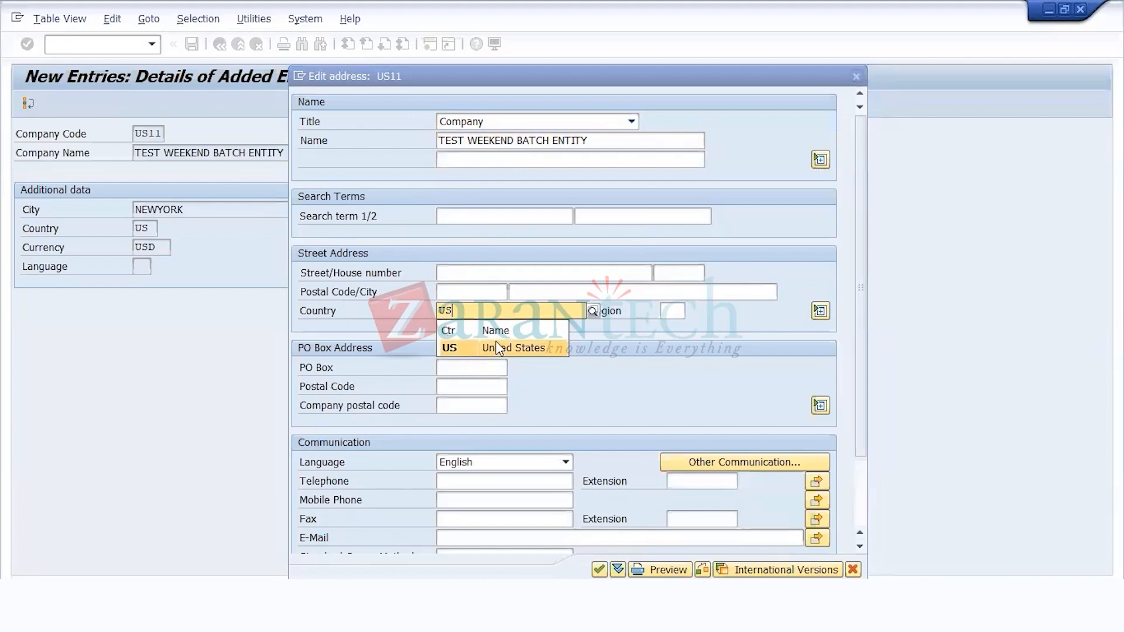
pyautogui.click(472, 348)
pyautogui.click(583, 292)
pyautogui.write('NEWYORK')
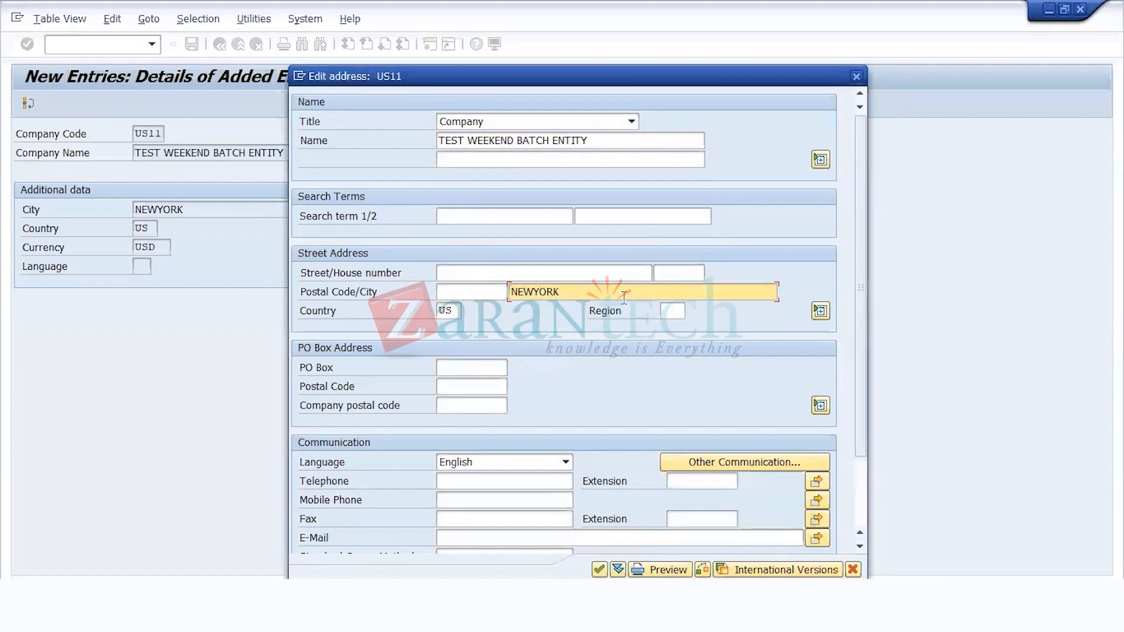
# Step: Enter TEST as the street, leave the postal code empty and confirm the address
pyautogui.scroll(-1, 546, 397)
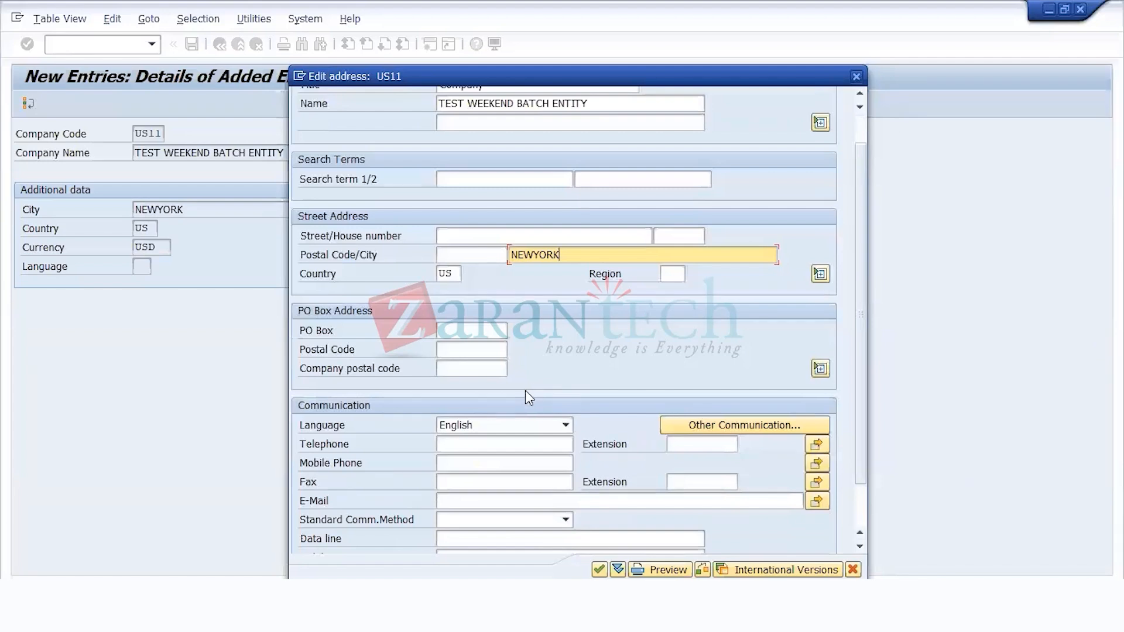
pyautogui.click(499, 233)
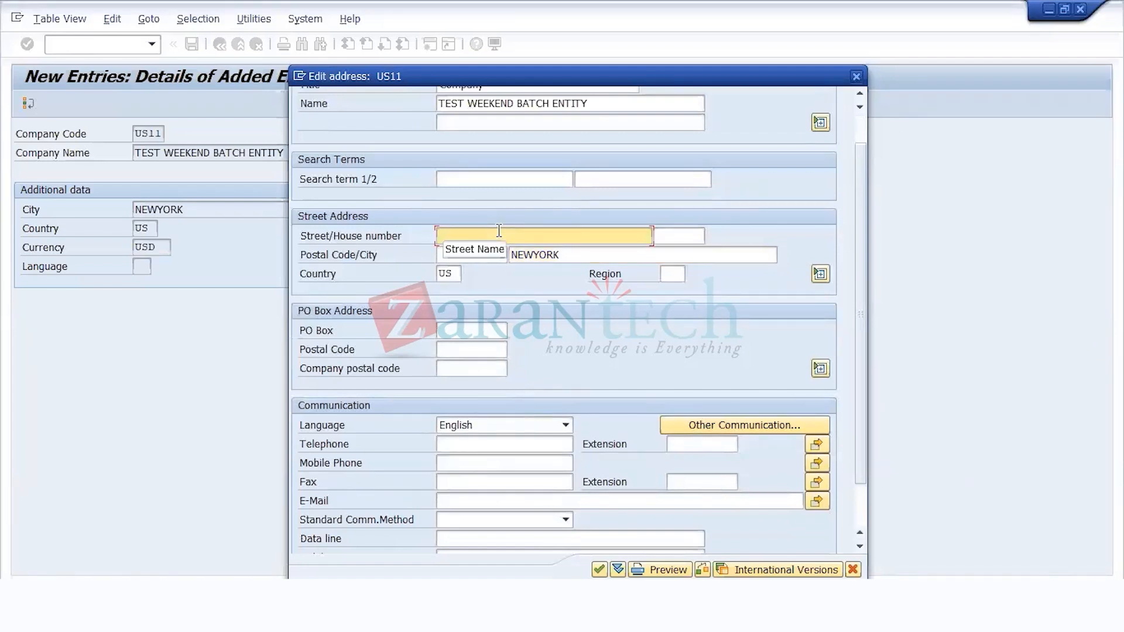
pyautogui.write('TEST')
pyautogui.press('Tab')
pyautogui.write('TES')
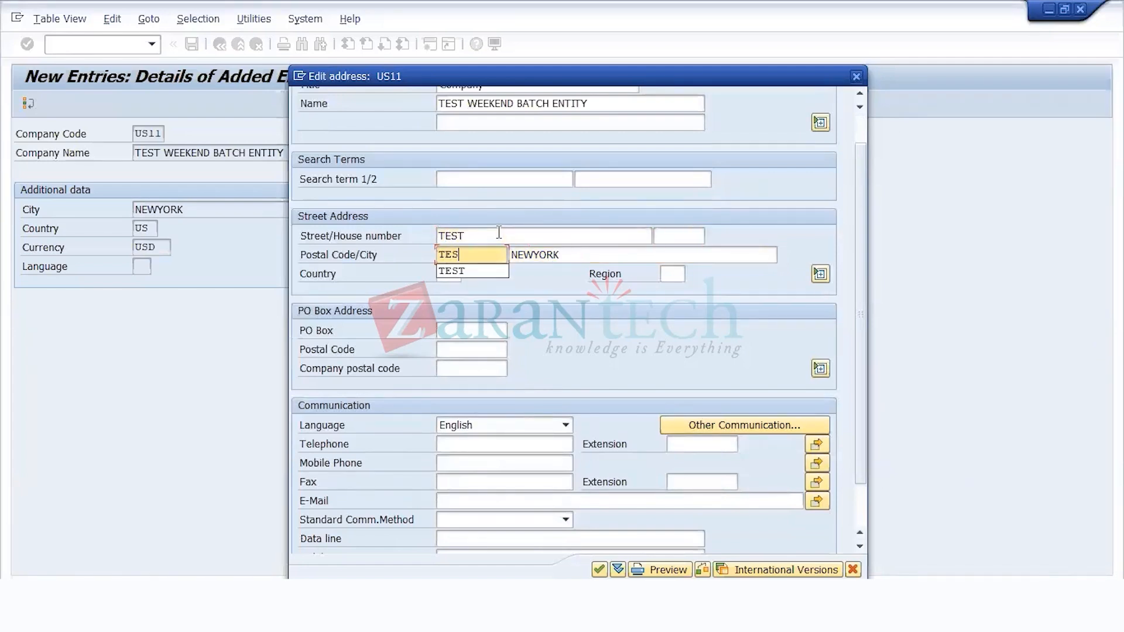
pyautogui.press('BackSpace')
pyautogui.press('BackSpace')
pyautogui.press('BackSpace')
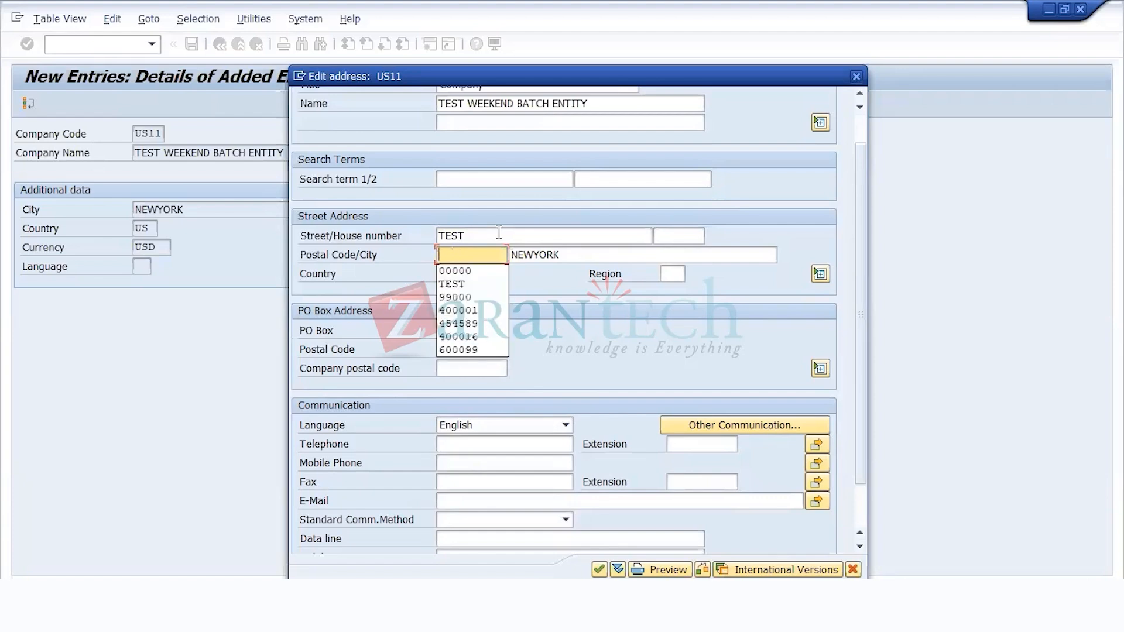
pyautogui.press('Escape')
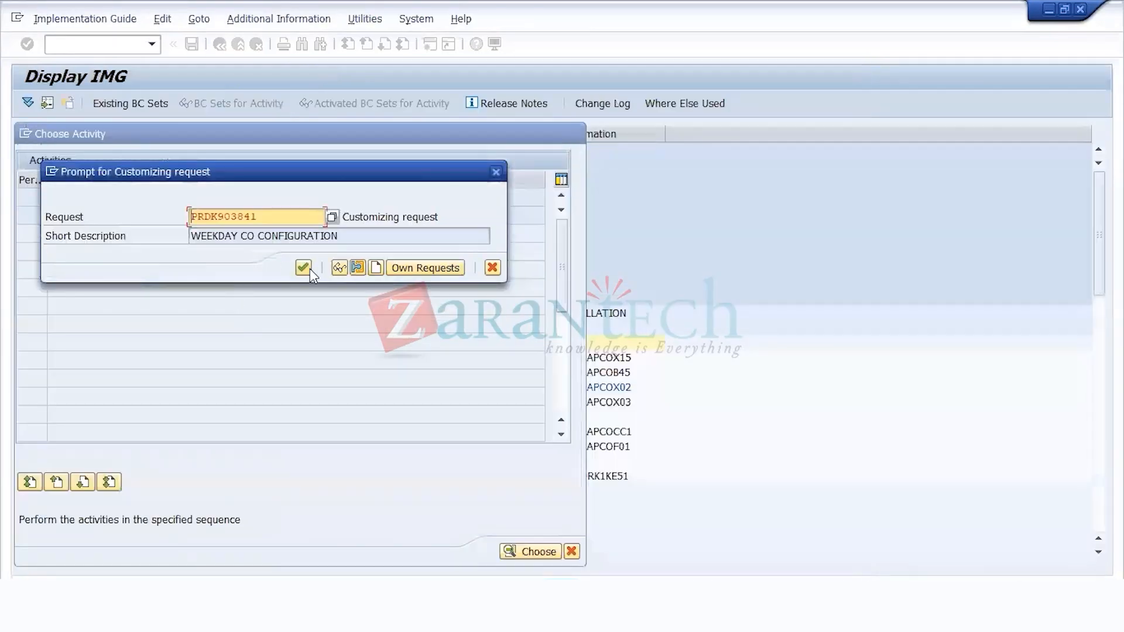
# Step: Start a new customizing request, switch to Notepad and write the system landscape line DEV -- QA -- PRD
pyautogui.click(376, 267)
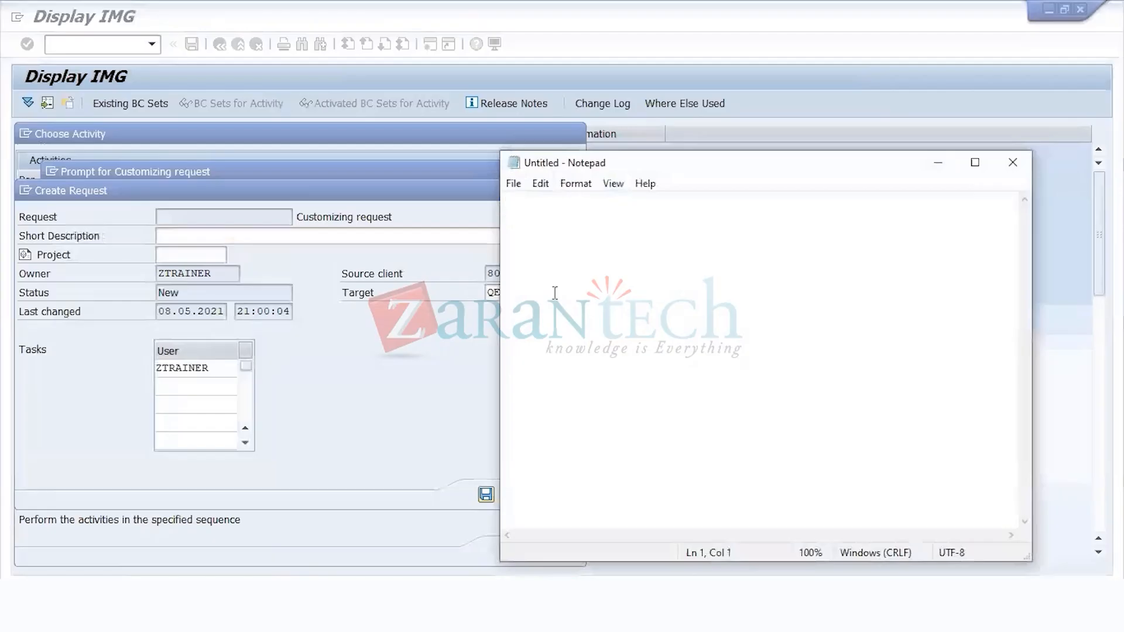
pyautogui.write('dEV ')
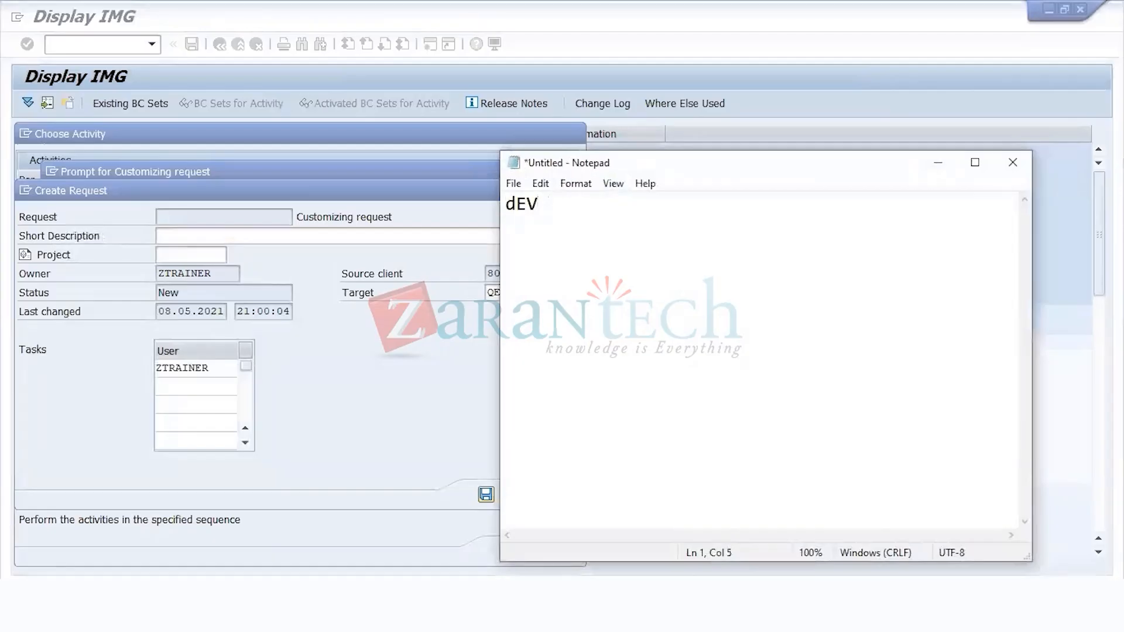
pyautogui.write('-- QA --  PRD')
pyautogui.press('Return')
pyautogui.press('Up')
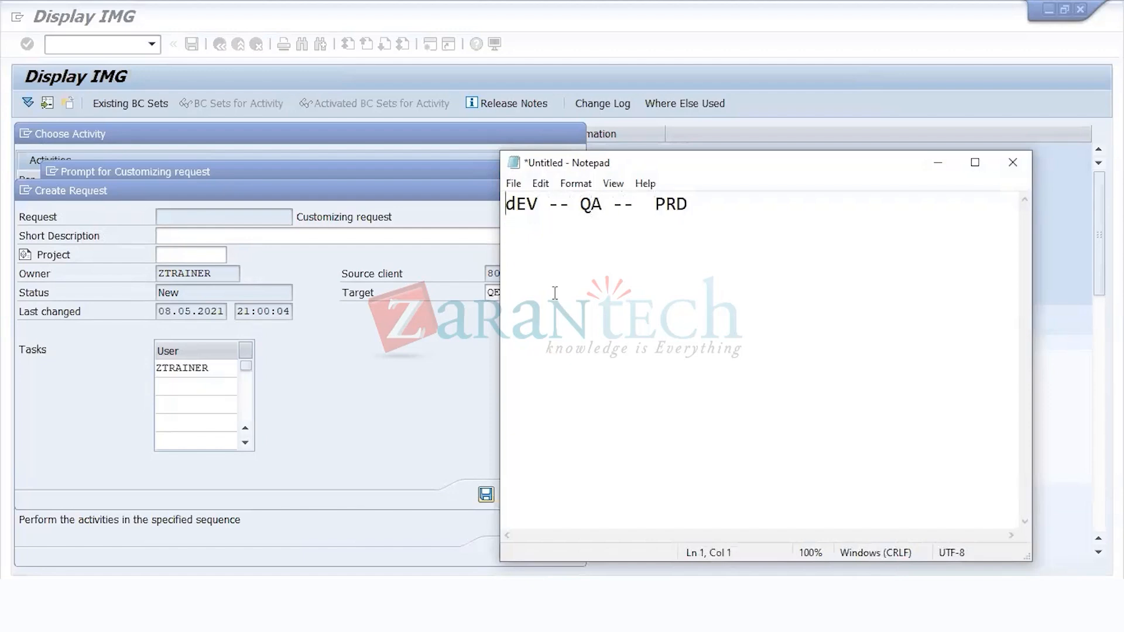
pyautogui.press('Right')
pyautogui.press('BackSpace')
pyautogui.write('d')
pyautogui.press('BackSpace')
pyautogui.write('D')
# Step: Add the heading ASAP METHODOLOGY below the system landscape line, separated by a blank line
pyautogui.press('Down')
pyautogui.press('Return')
pyautogui.write('ASAP ME')
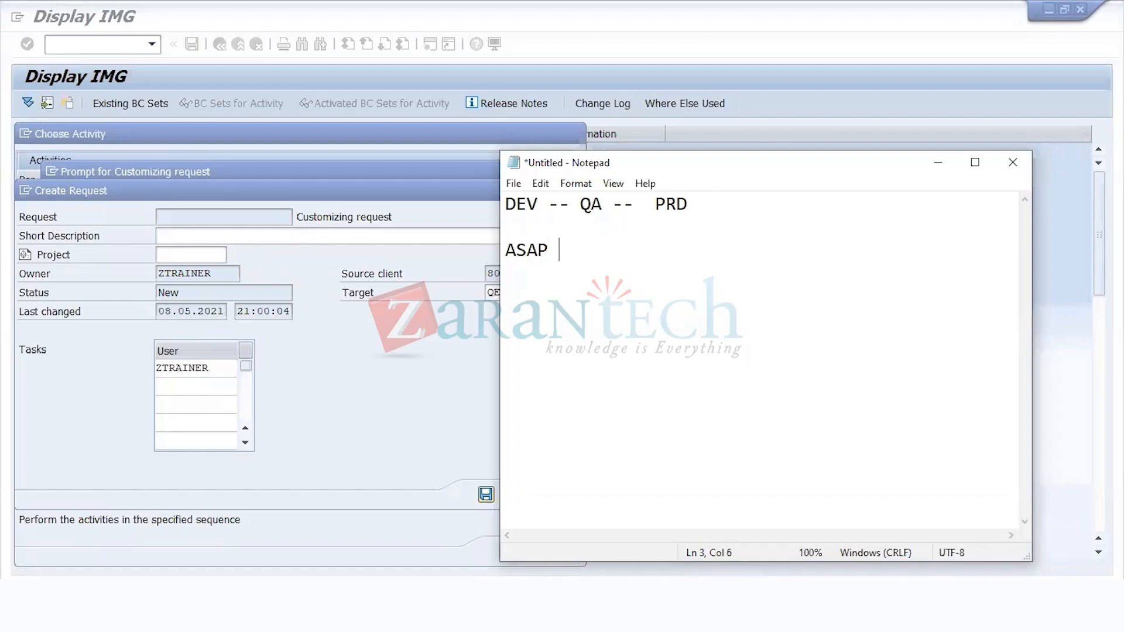
pyautogui.write('THOLO')
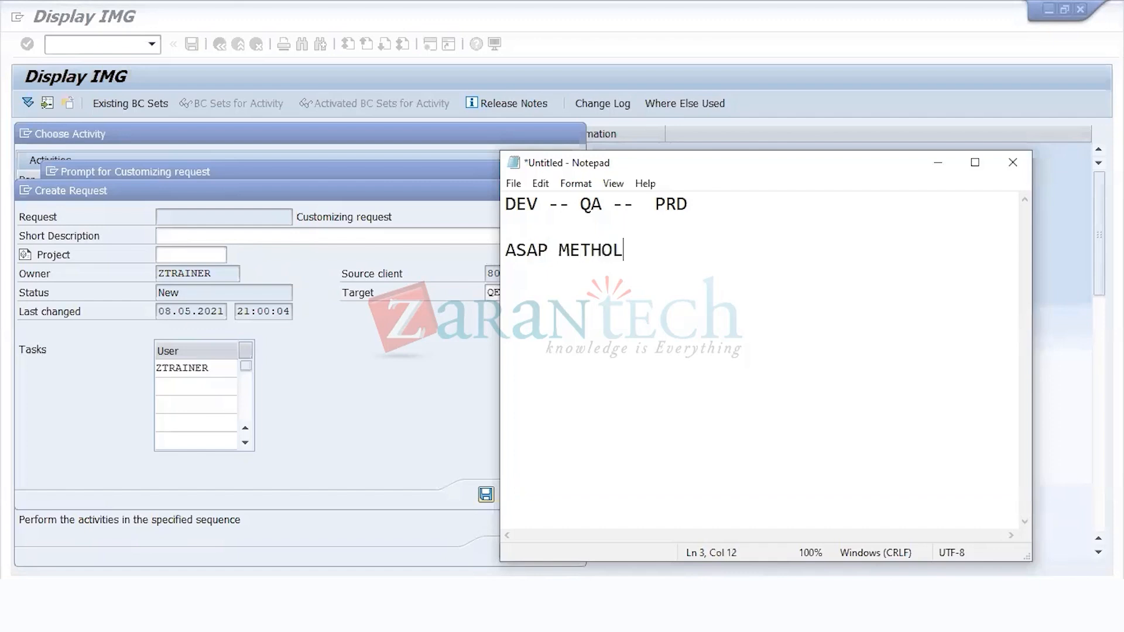
pyautogui.press('BackSpace')
pyautogui.press('BackSpace')
pyautogui.write('DOLOGY')
# Step: Leave a blank line under the heading and enter the first phase as REQUIREMENT GATHERING -
pyautogui.press('Return')
pyautogui.press('Return')
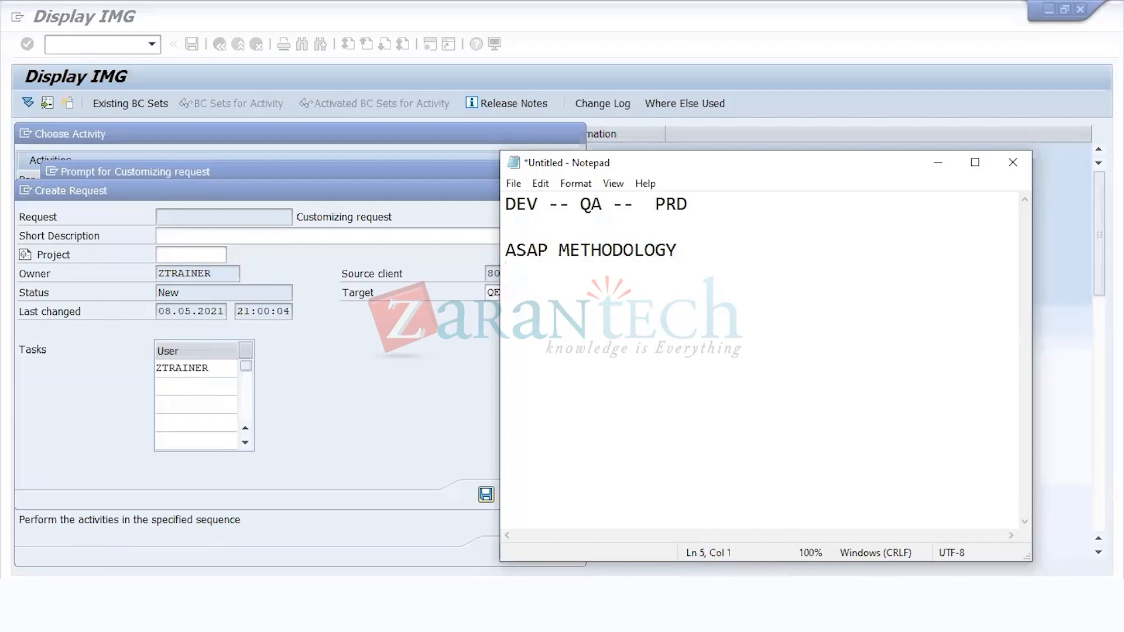
pyautogui.write('REQUIREMENT GATHERIUNBG')
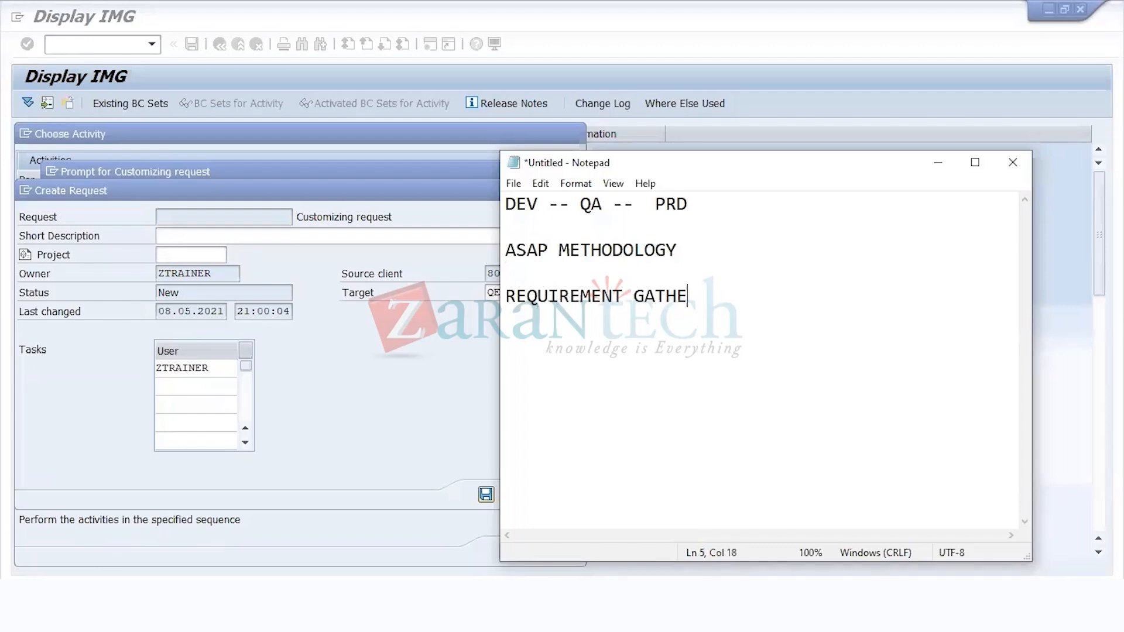
pyautogui.press('BackSpace')
pyautogui.press('BackSpace')
pyautogui.press('BackSpace')
pyautogui.press('BackSpace')
pyautogui.write('NG')
pyautogui.write('-')
# Step: Add BUSINESS BLUEPRINT as the second phase on a new line
pyautogui.press('Return')
pyautogui.write('BU')
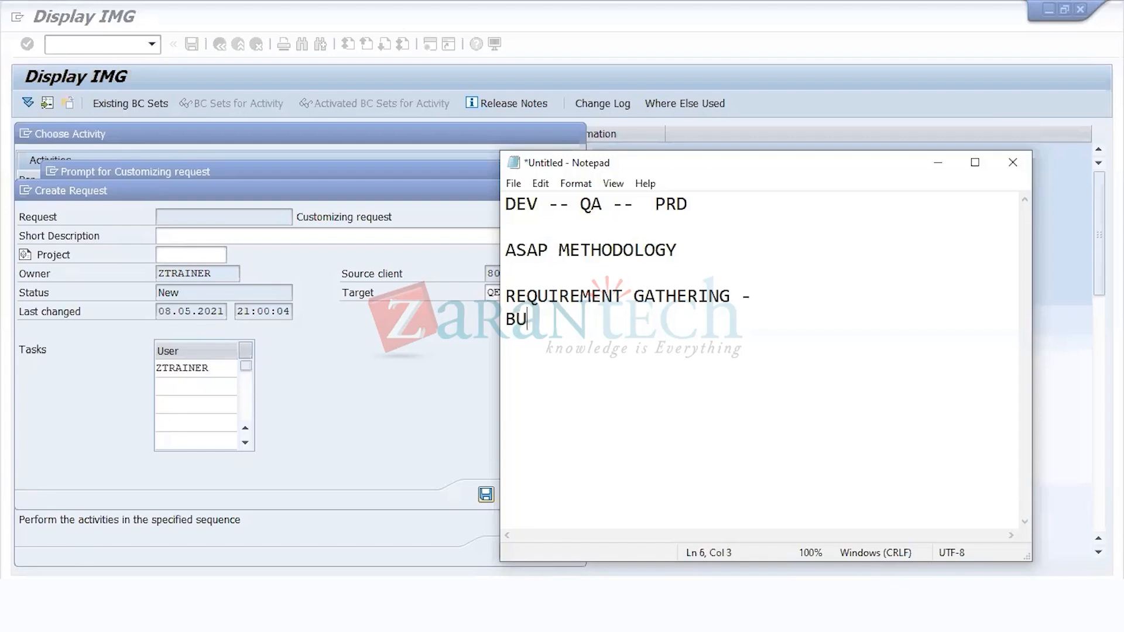
pyautogui.write('SINESS BLUEP')
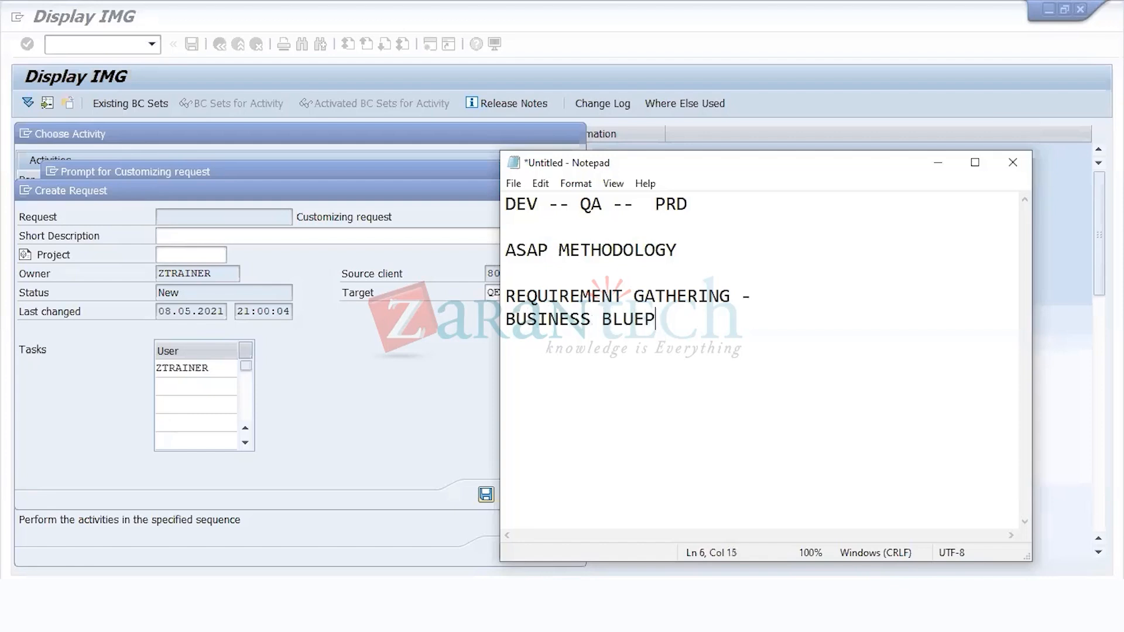
pyautogui.write('RINT')
# Step: Add REALIZATION as the third phase on a new line, correcting its spelling
pyautogui.press('Return')
pyautogui.press('BackSpace')
pyautogui.press('Return')
pyautogui.write('REALIZA')
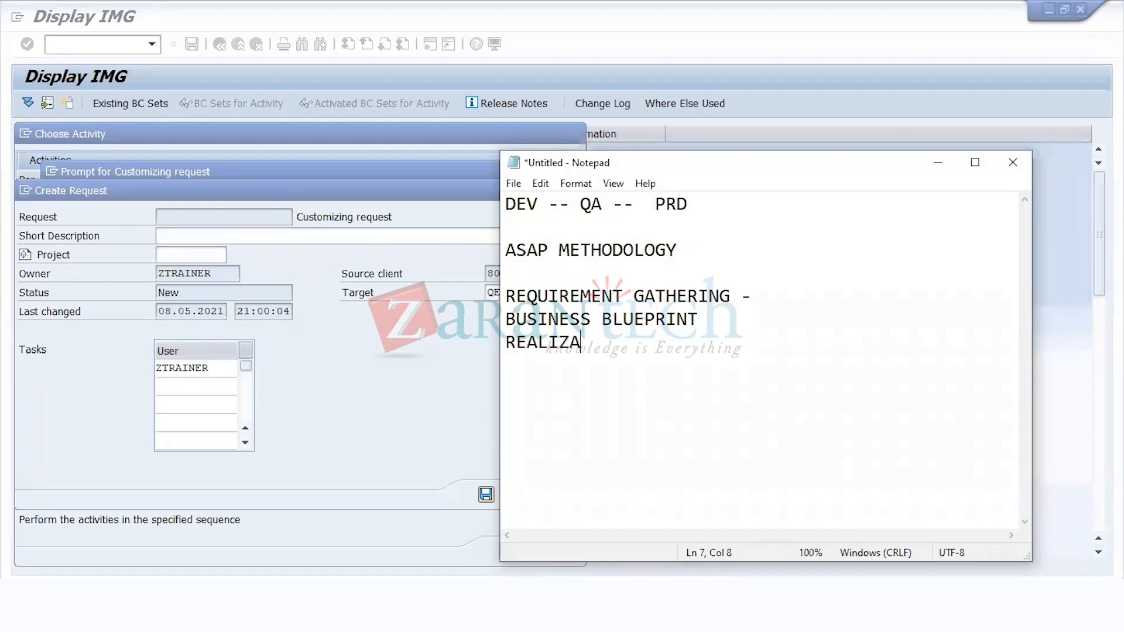
pyautogui.write('TOIN')
pyautogui.press('BackSpace')
pyautogui.press('BackSpace')
pyautogui.press('BackSpace')
pyautogui.write('ION')
# Step: Add USER TESTING (QA) as the fourth phase and start a new line below it
pyautogui.press('Return')
pyautogui.write('USER')
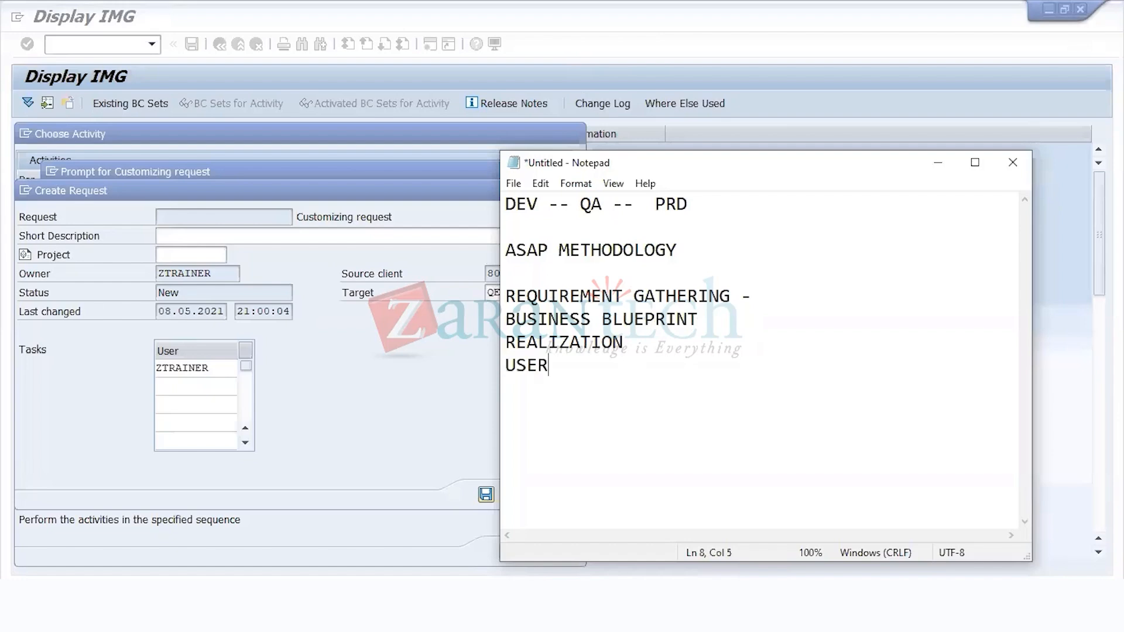
pyautogui.write(' TESTING')
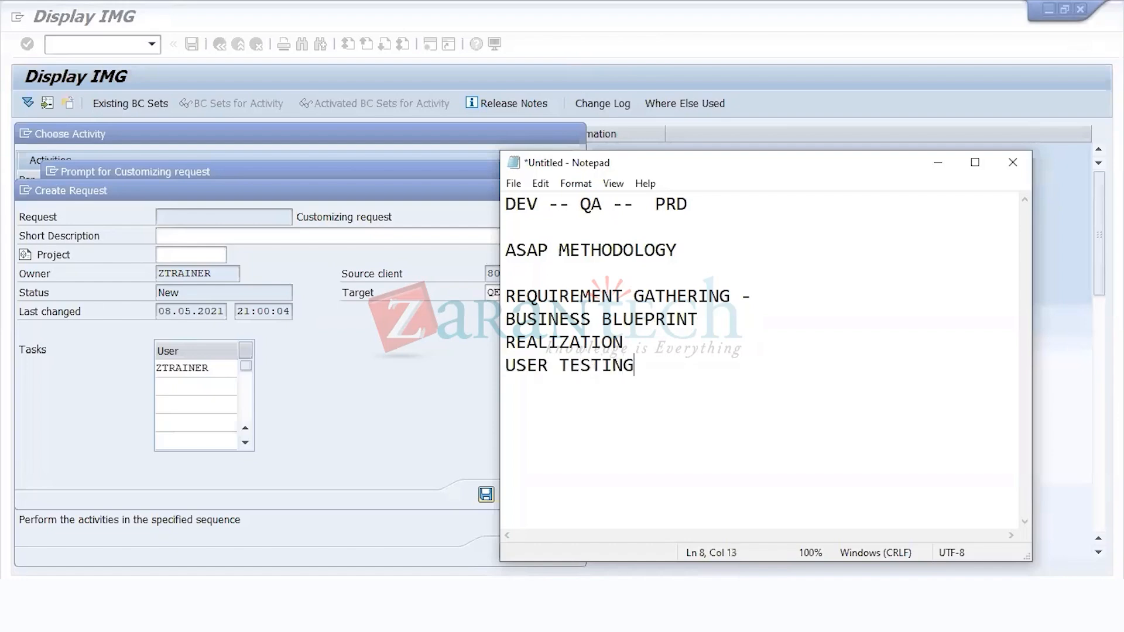
pyautogui.press('Up')
pyautogui.press('Down')
pyautogui.press('End')
pyautogui.write('(QA)')
pyautogui.press('Return')
pyautogui.write('PRODUCTION')
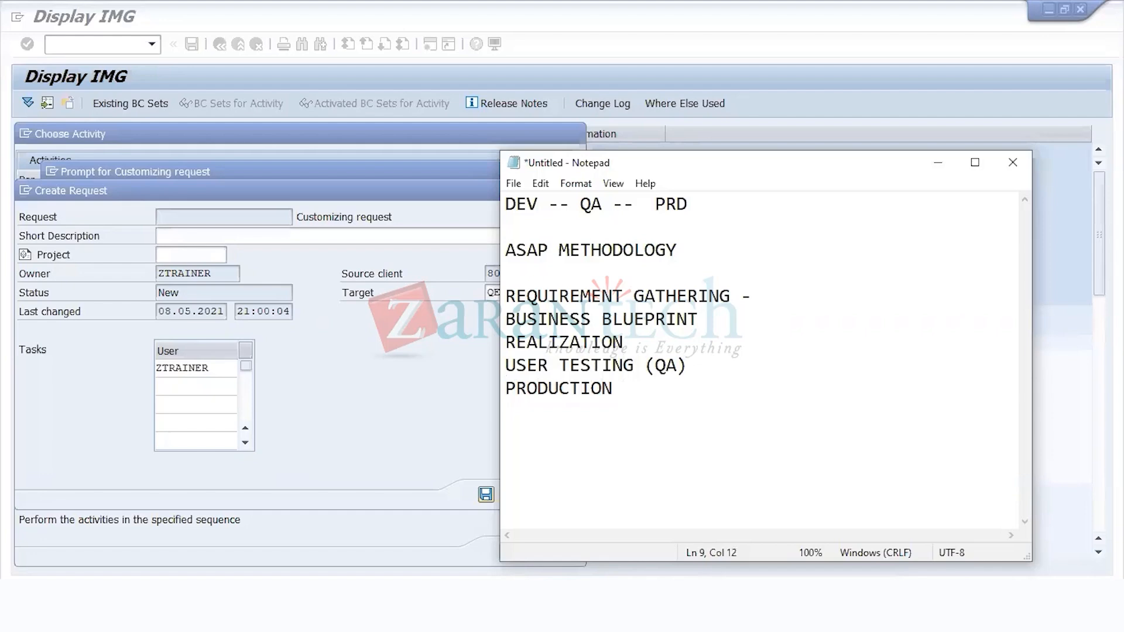
pyautogui.press('BackSpace')
pyautogui.press('BackSpace')
pyautogui.press('BackSpace')
pyautogui.press('BackSpace')
pyautogui.press('BackSpace')
pyautogui.press('BackSpace')
pyautogui.press('BackSpace')
pyautogui.press('BackSpace')
pyautogui.press('BackSpace')
pyautogui.press('BackSpace')
pyautogui.press('BackSpace')
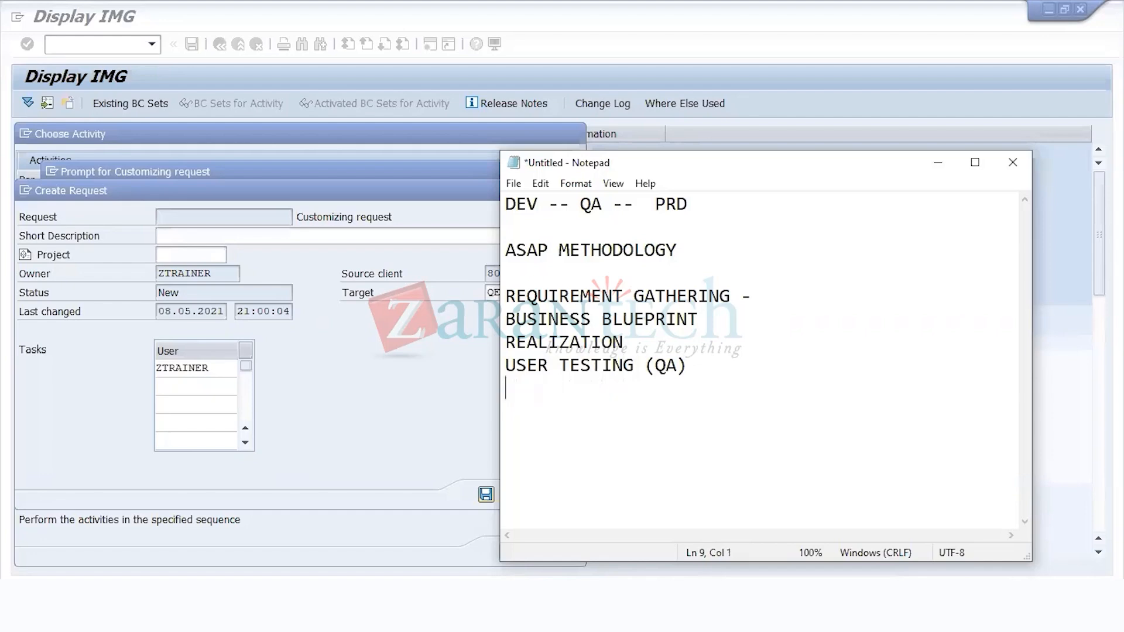
# Step: Enter GO LIVE (PROD) as the last phase and highlight all the phase lines
pyautogui.write('GO LIVE (P')
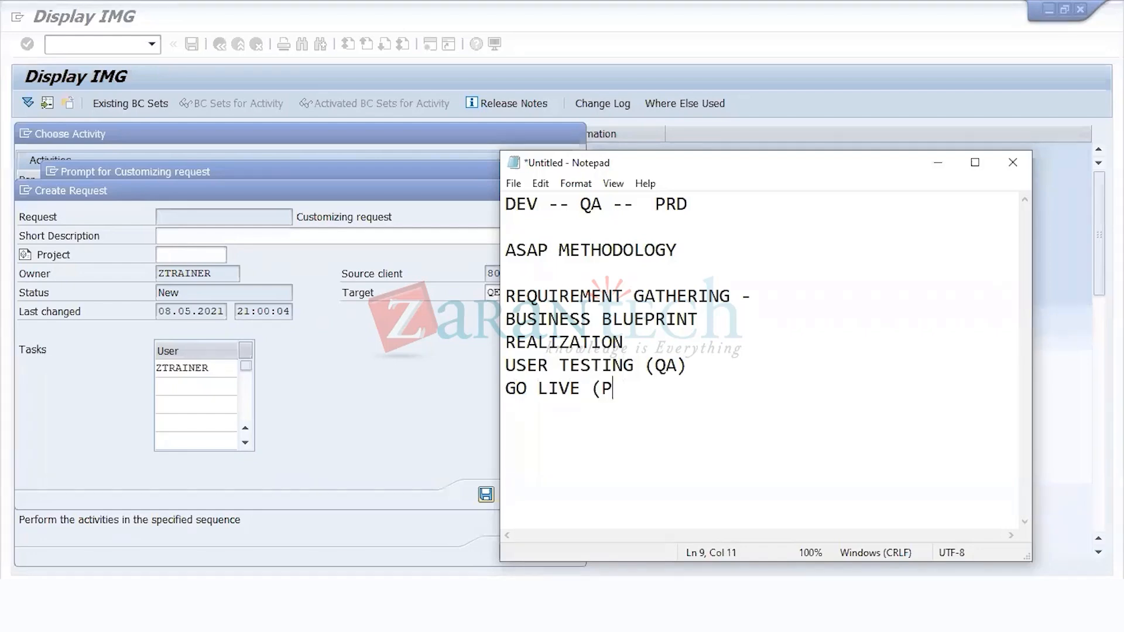
pyautogui.write('ROD)')
pyautogui.moveTo(504, 296); pyautogui.dragTo(680, 402)
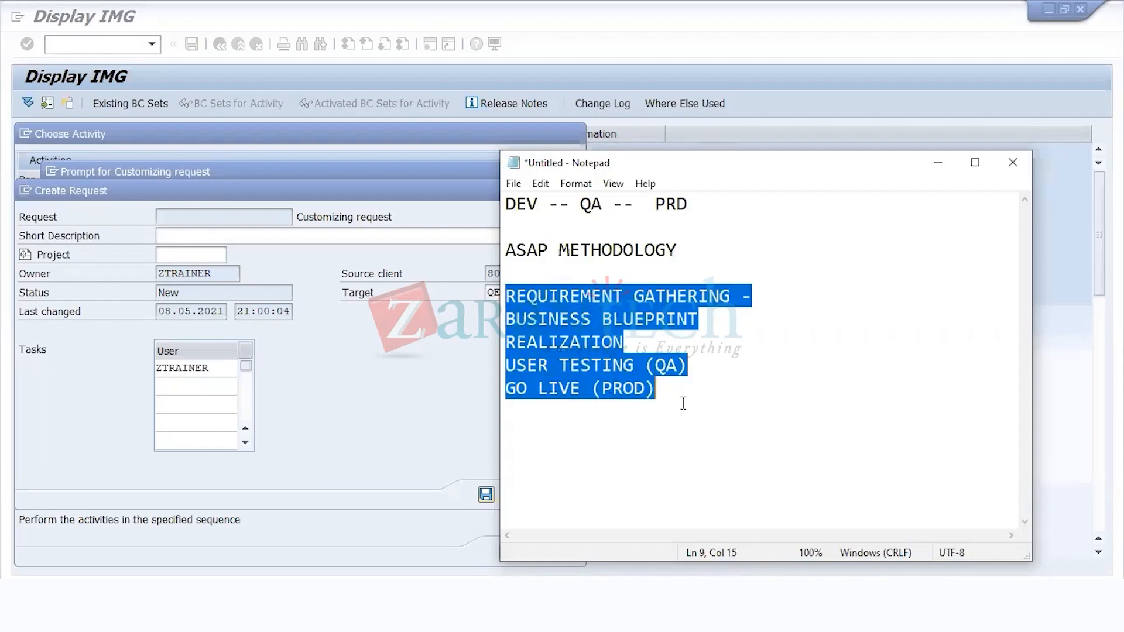
# Step: Switch to the FICO training guide workbook in Excel and examine the areas, transaction codes and menu paths of the first configuration steps
pyautogui.hotkey('alt', 'Tab')
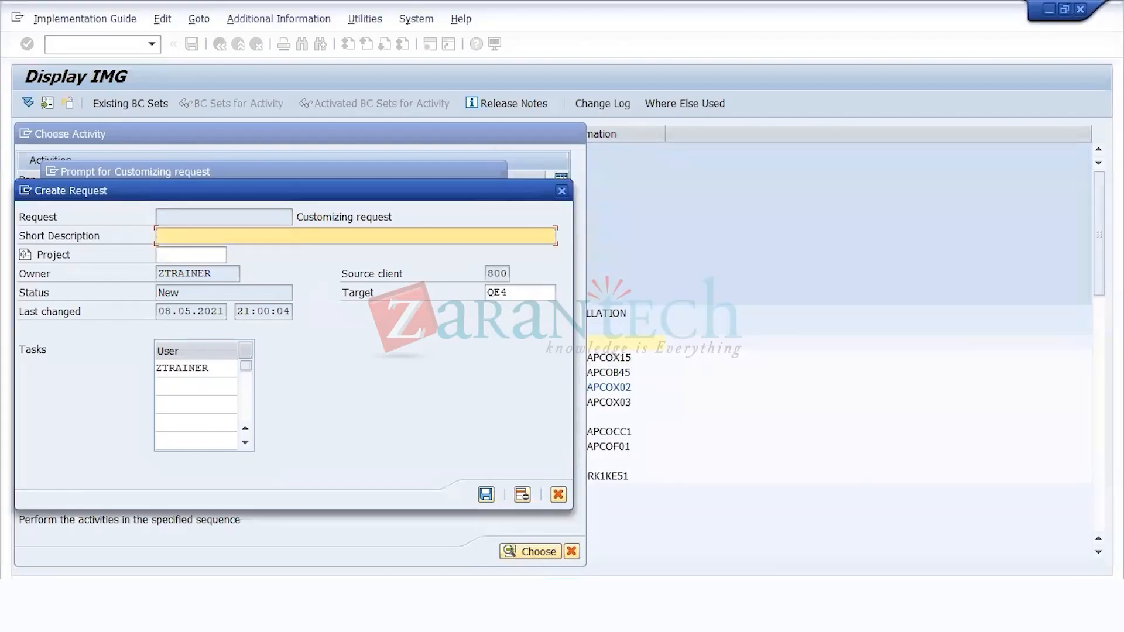
pyautogui.moveTo(554, 591)
pyautogui.click(559, 567)
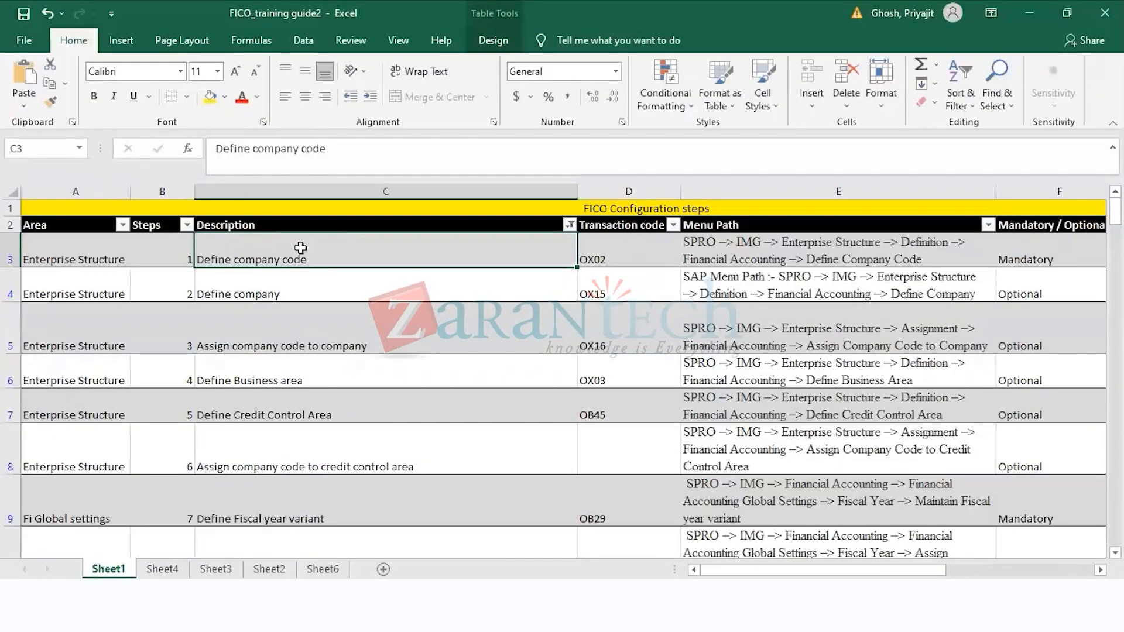
pyautogui.press('Right')
pyautogui.press('Right')
pyautogui.press('Right')
pyautogui.press('Left')
pyautogui.press('Left')
pyautogui.press('Left')
pyautogui.press('Left')
pyautogui.press('Left')
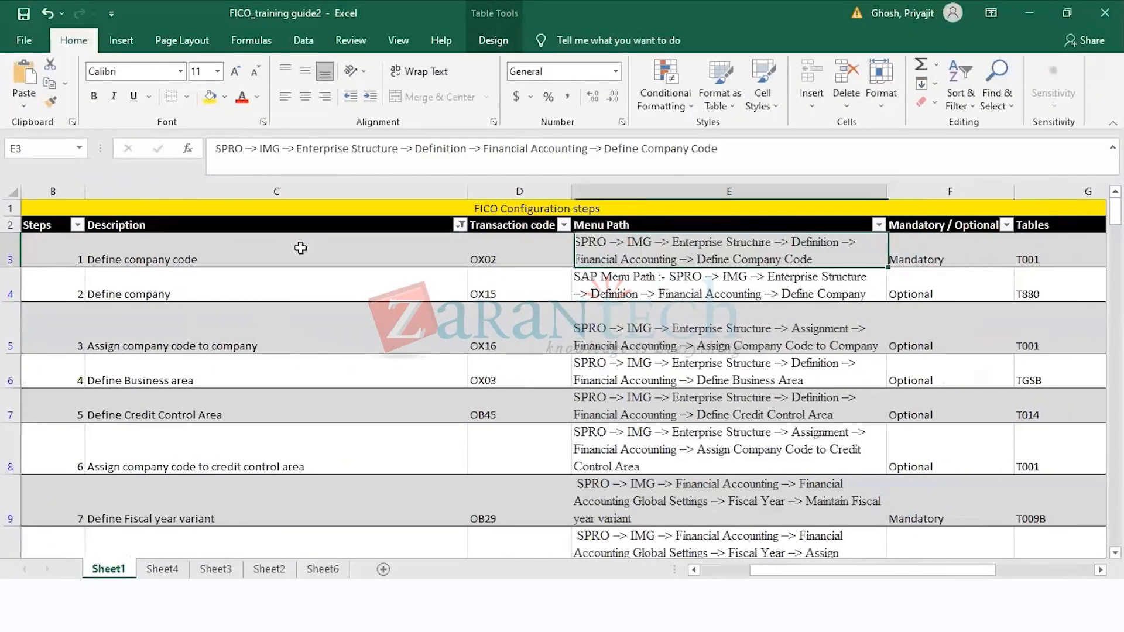
pyautogui.press('Right')
pyautogui.press('Right')
pyautogui.press('Right')
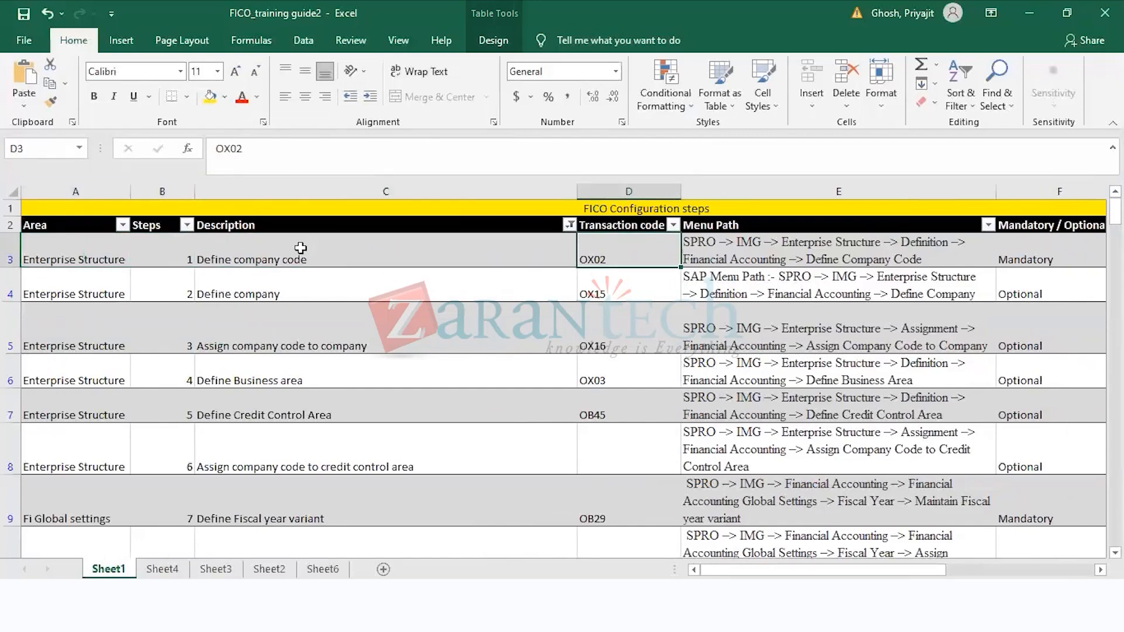
pyautogui.press('Left')
pyautogui.press('Left')
pyautogui.press('Left')
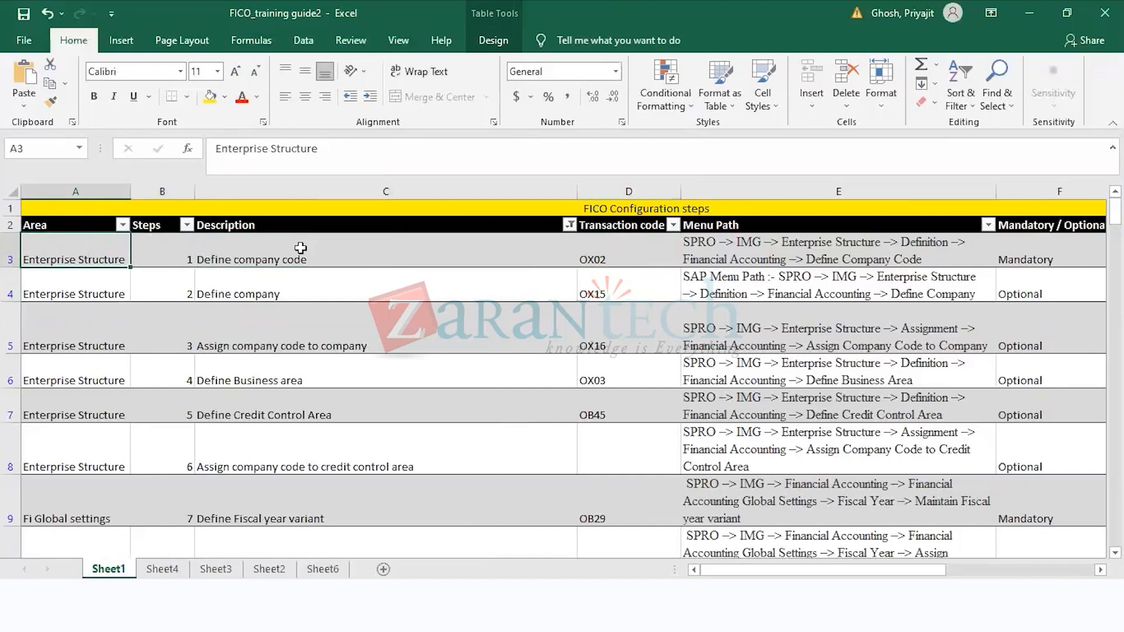
pyautogui.press('Right')
pyautogui.press('Right')
pyautogui.press('Right')
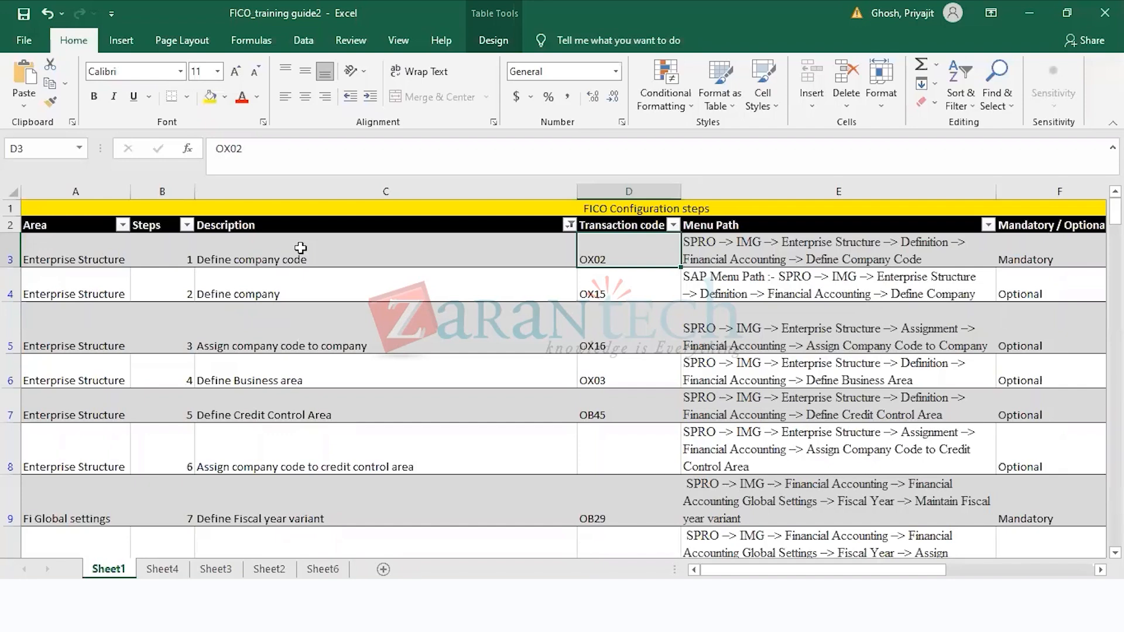
pyautogui.press('Down')
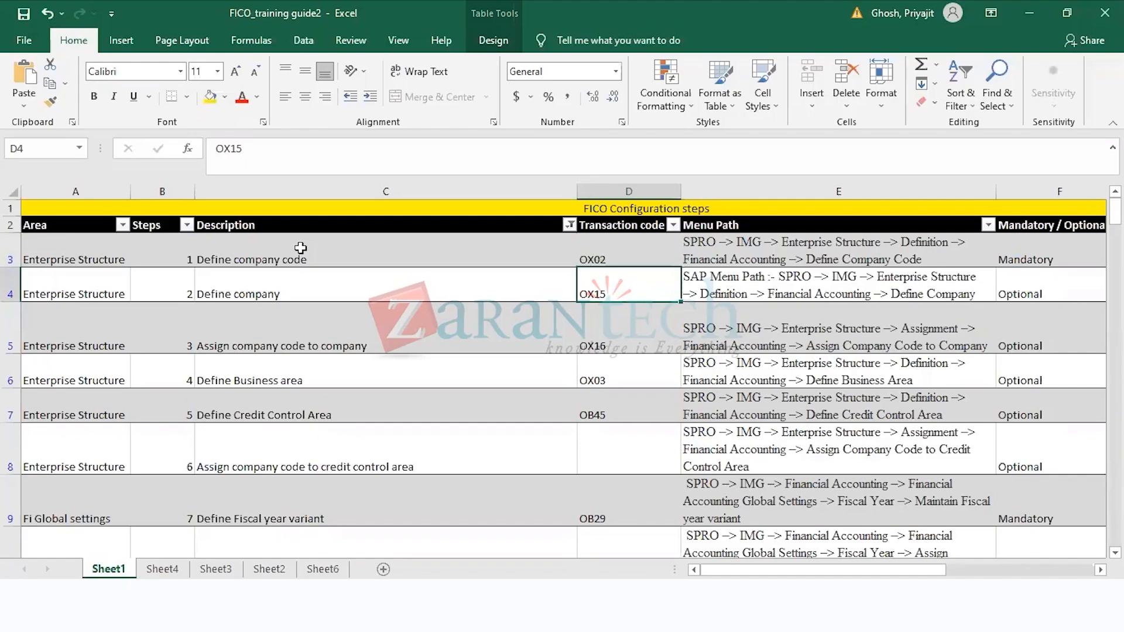
# Step: Return to SAP, create the customizing request with short description WEEKEND BATCH 2 - FAGS and assign the company code entry to it
pyautogui.hotkey('alt', 'Tab')
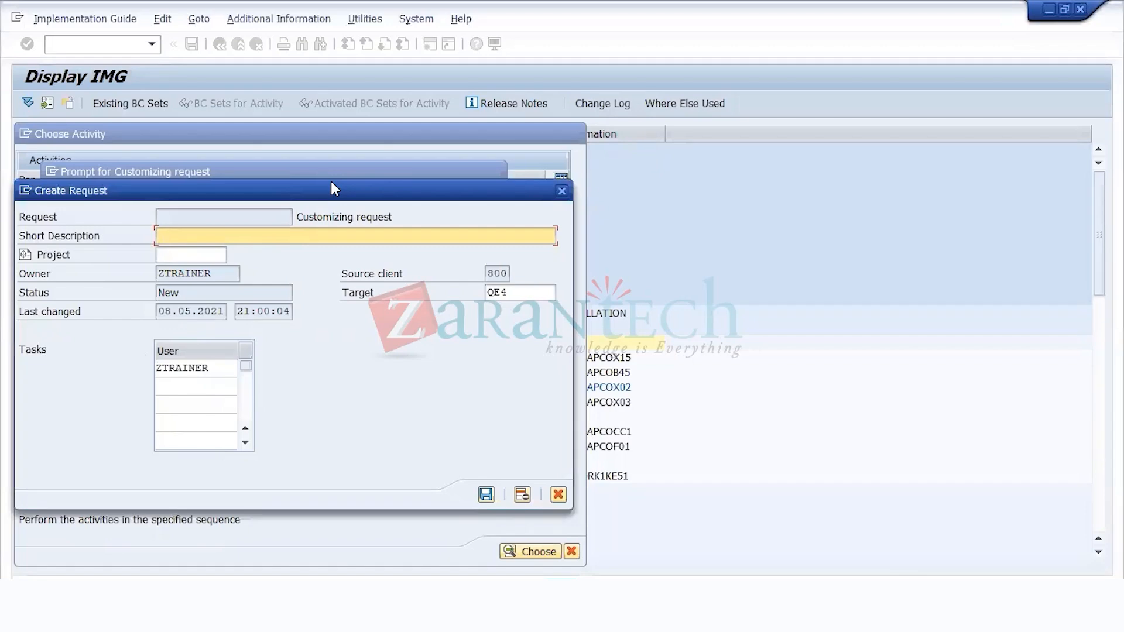
pyautogui.moveTo(334, 188); pyautogui.dragTo(802, 171)
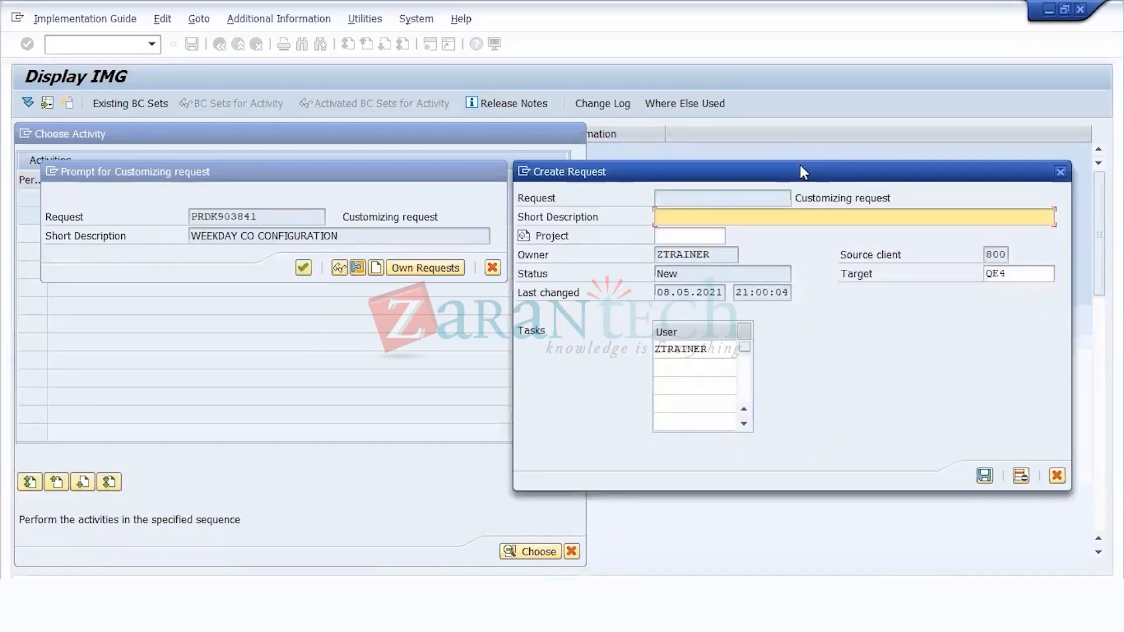
pyautogui.write('WEEKEND BATCH 2')
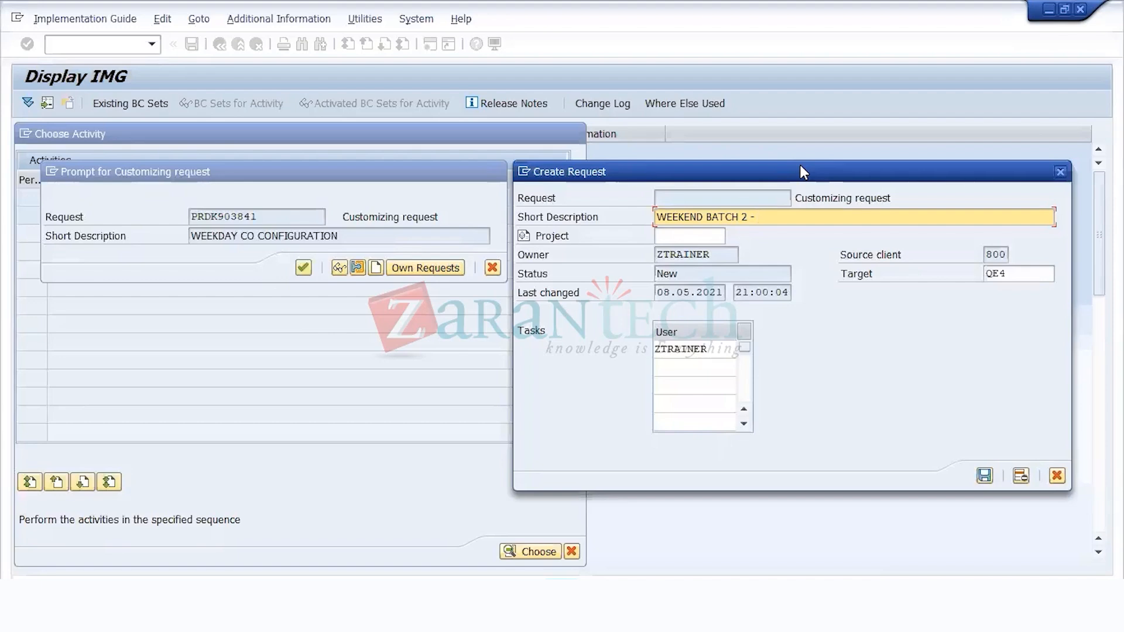
pyautogui.write('- FAGS')
pyautogui.press('Return')
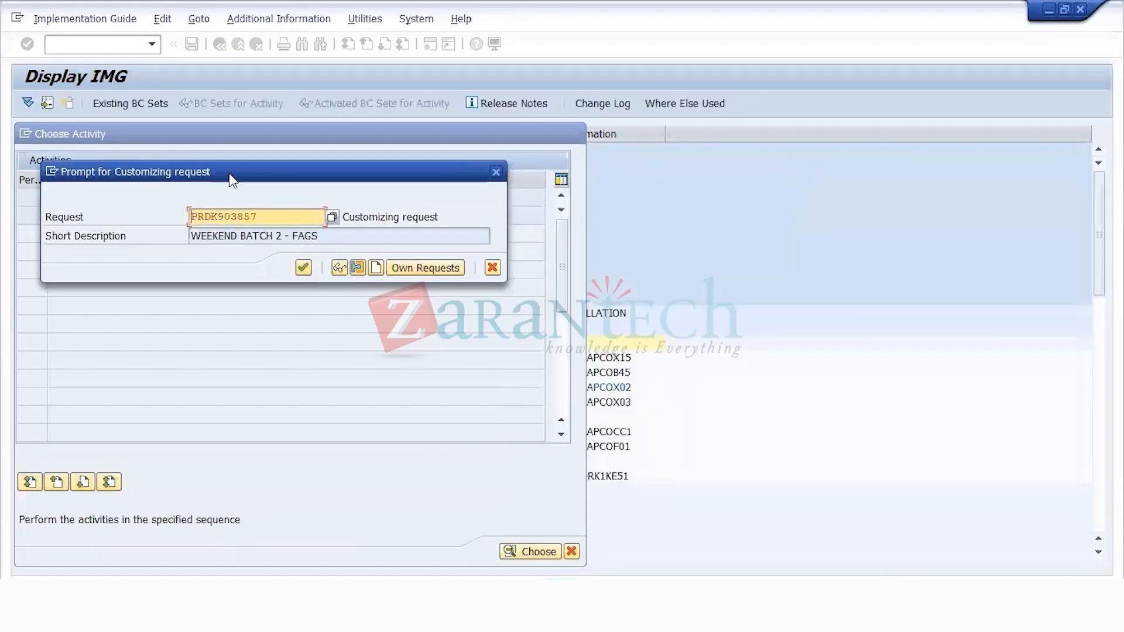
pyautogui.click(304, 269)
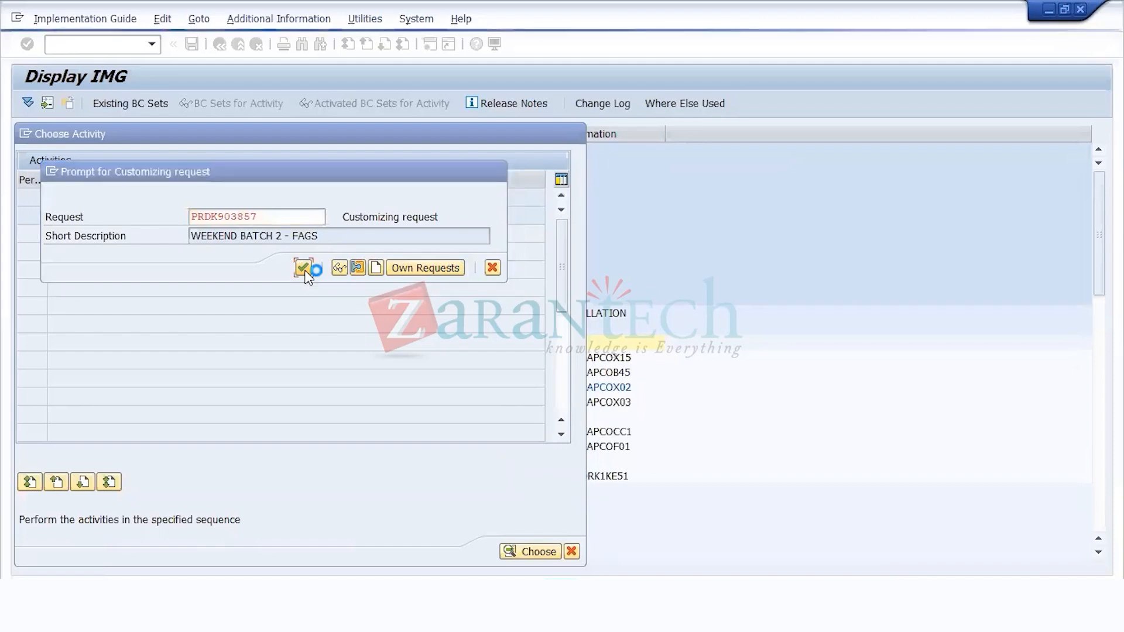
# Step: Switch to the Notepad notes and highlight the DEV, QA and PRD systems in the landscape line
pyautogui.hotkey('alt', 'Tab')
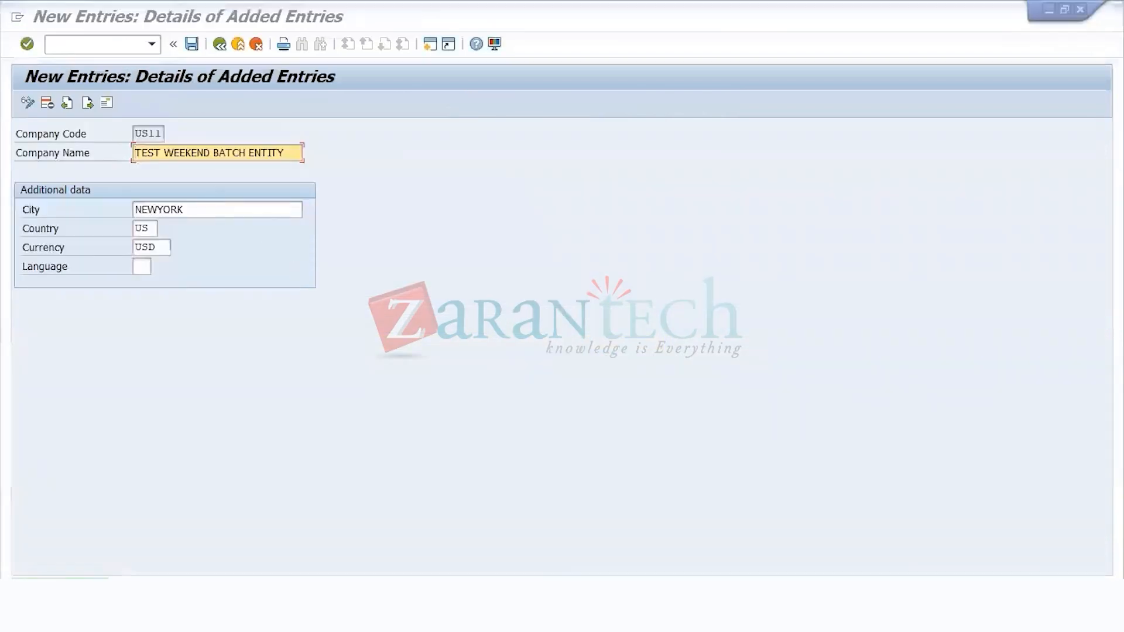
pyautogui.moveTo(540, 206); pyautogui.dragTo(460, 213)
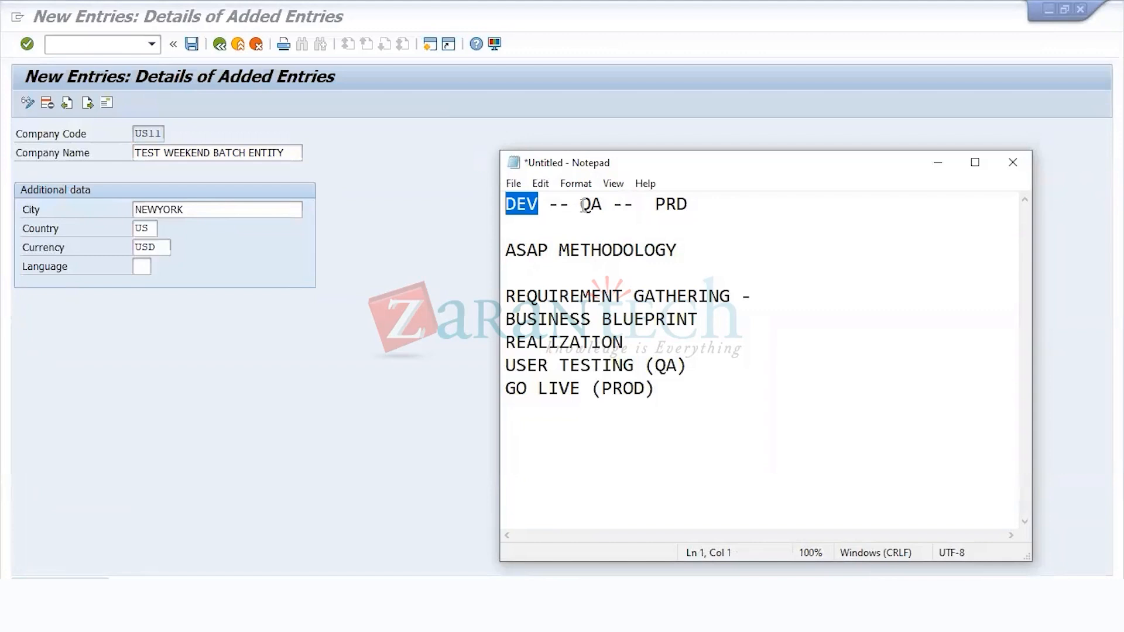
pyautogui.moveTo(579, 204); pyautogui.dragTo(690, 204)
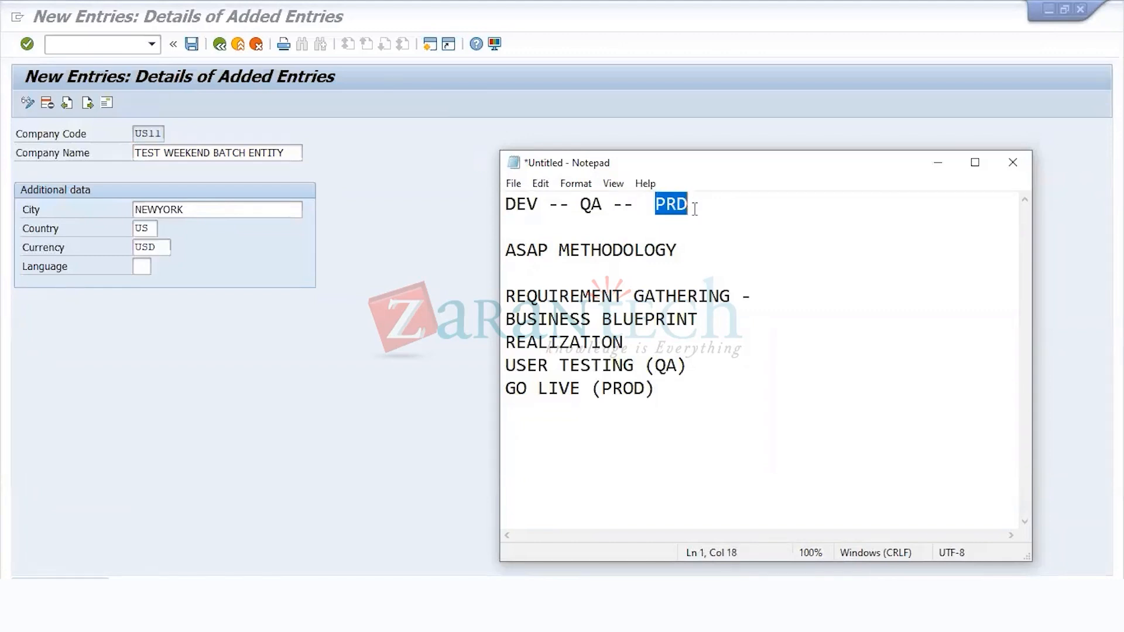
# Step: Switch back to SAP and go back from the US11 details to the company code overview
pyautogui.click(398, 260)
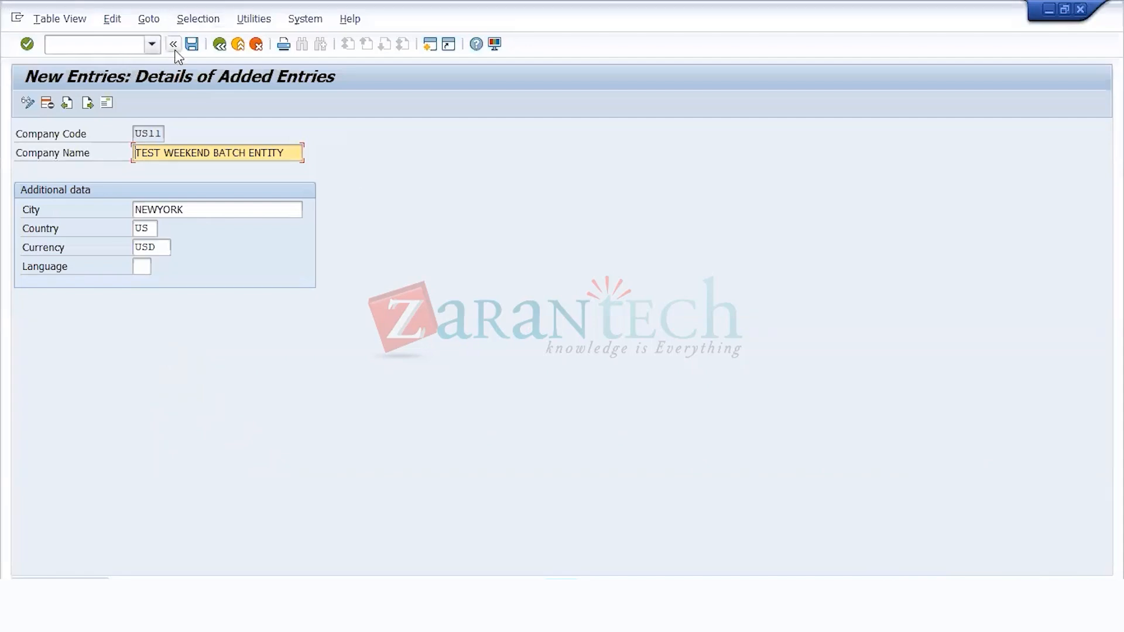
pyautogui.click(219, 45)
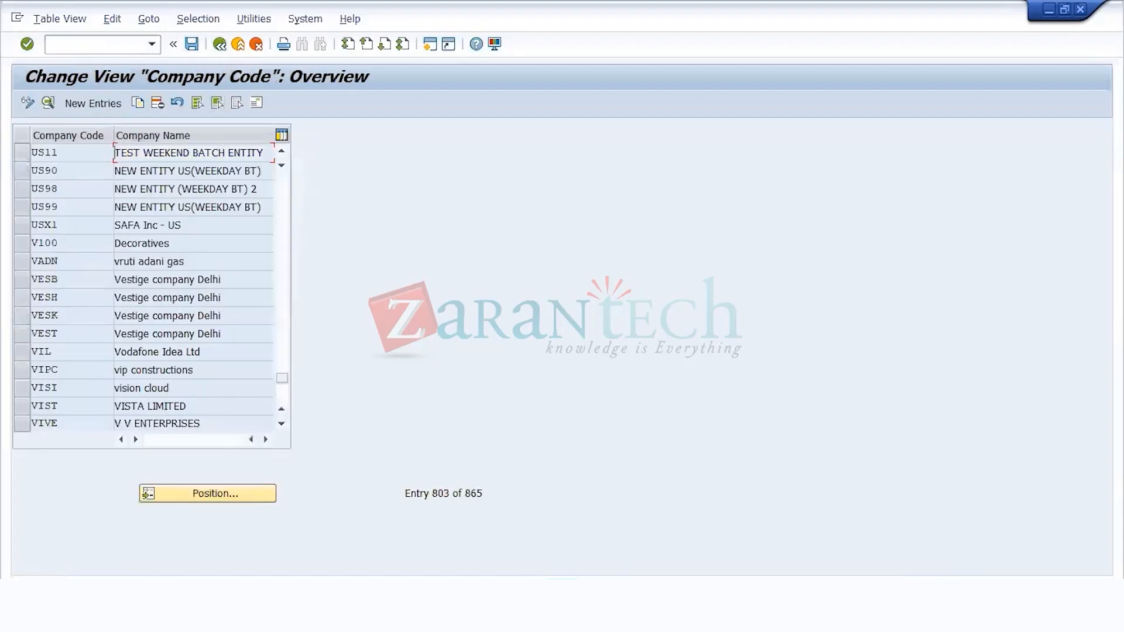
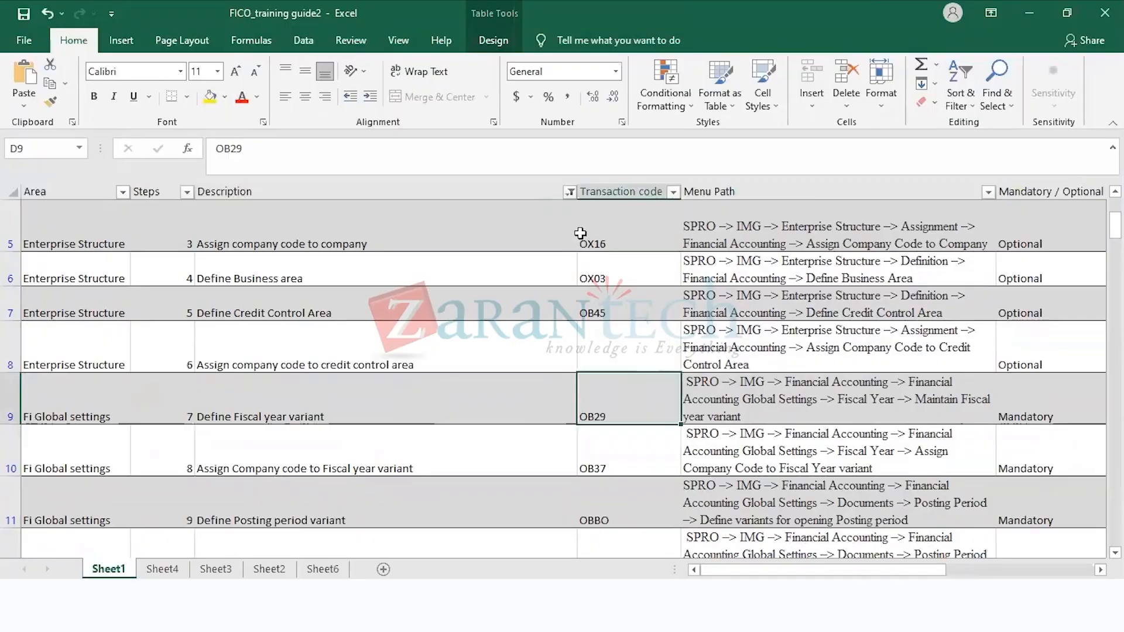
# Step: Switch back to SAP and leave the company code maintenance to return to the implementation guide structure
pyautogui.hotkey('alt', 'Tab')
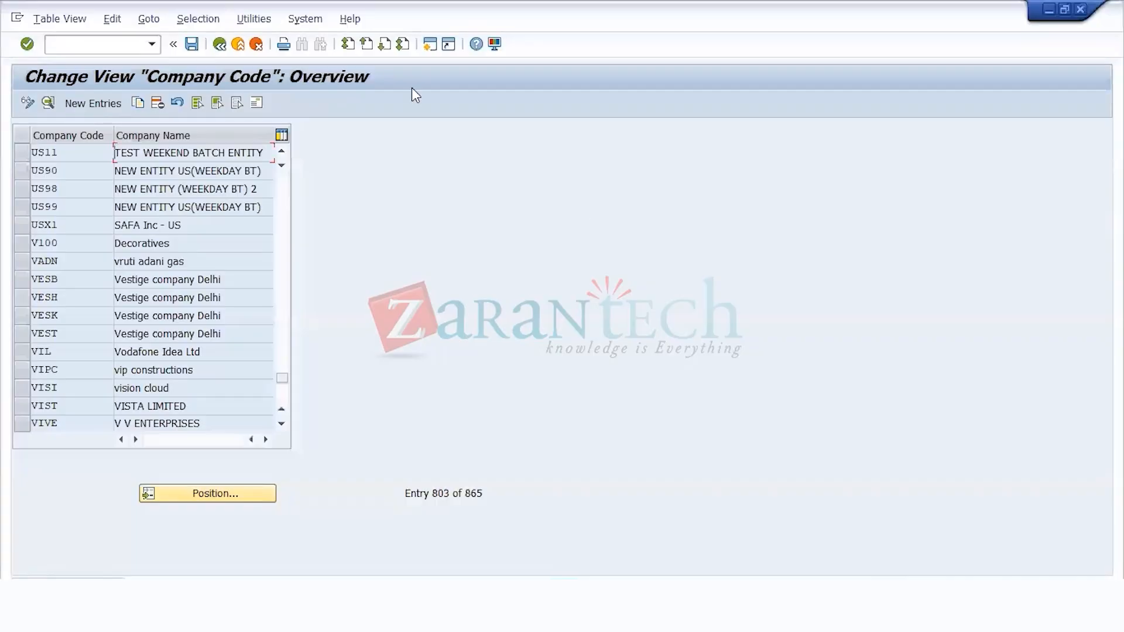
pyautogui.click(219, 44)
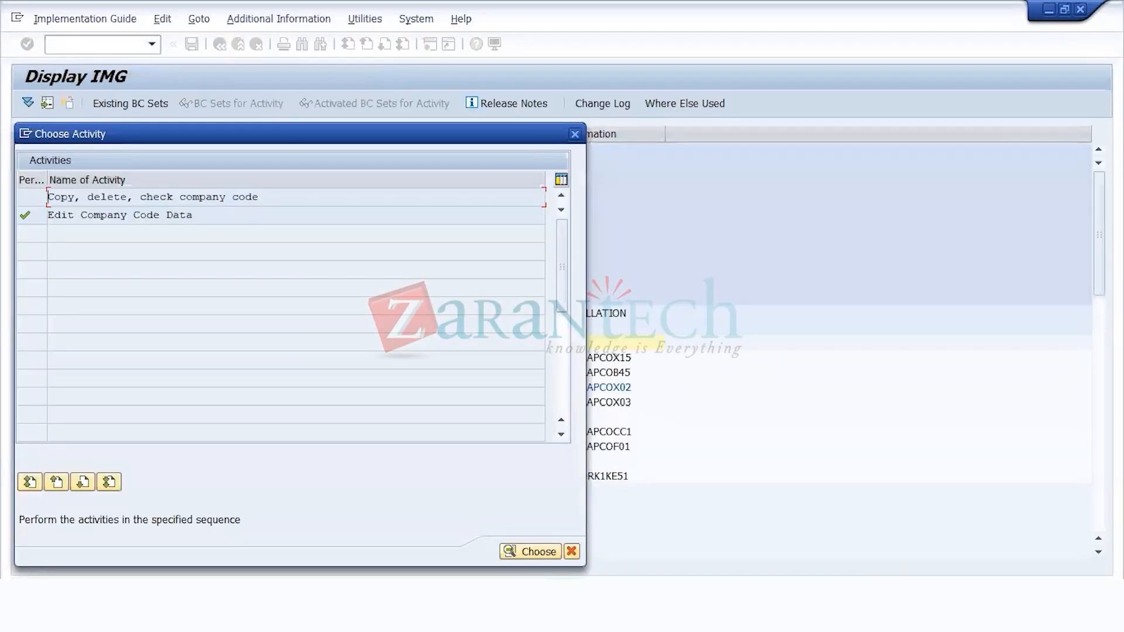
pyautogui.click(569, 554)
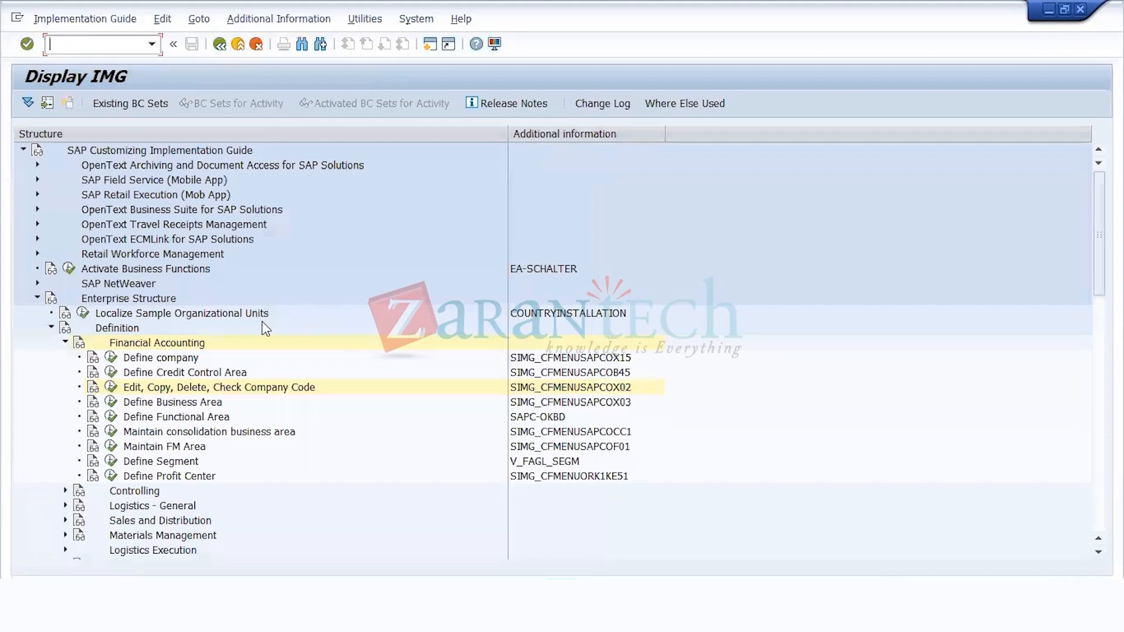
# Step: Collapse the Definition node under Enterprise Structure and expand Financial Accounting down to Financial Accounting Global Settings
pyautogui.click(142, 318)
pyautogui.press('Down')
pyautogui.press('Left')
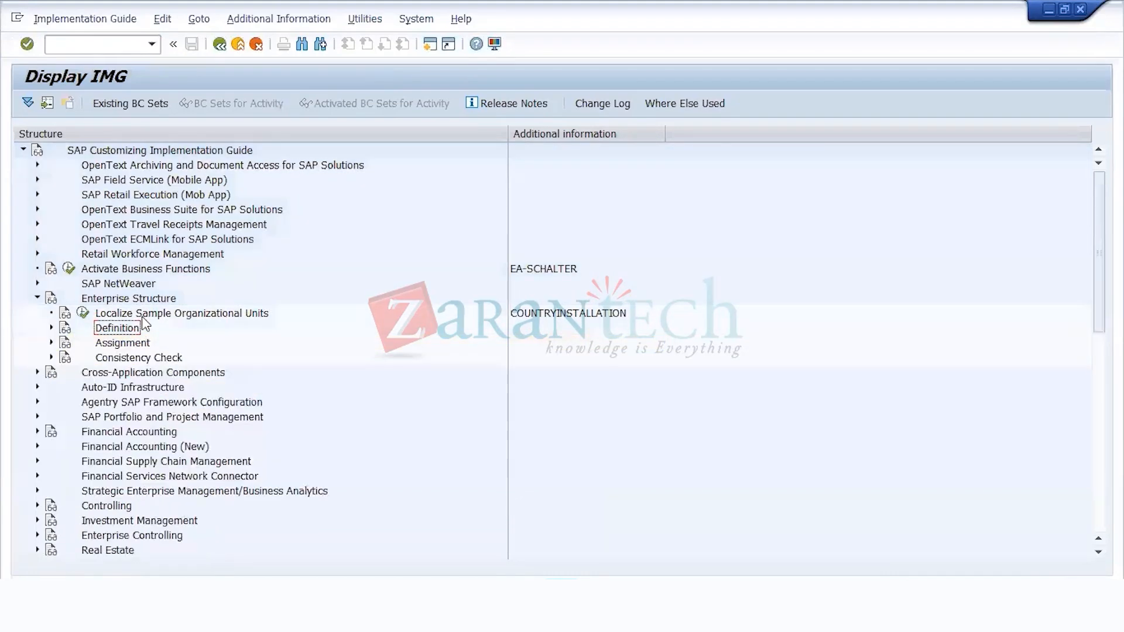
pyautogui.press('Down')
pyautogui.press('Down')
pyautogui.press('Down')
pyautogui.press('Down')
pyautogui.press('Down')
pyautogui.press('Down')
pyautogui.press('Down')
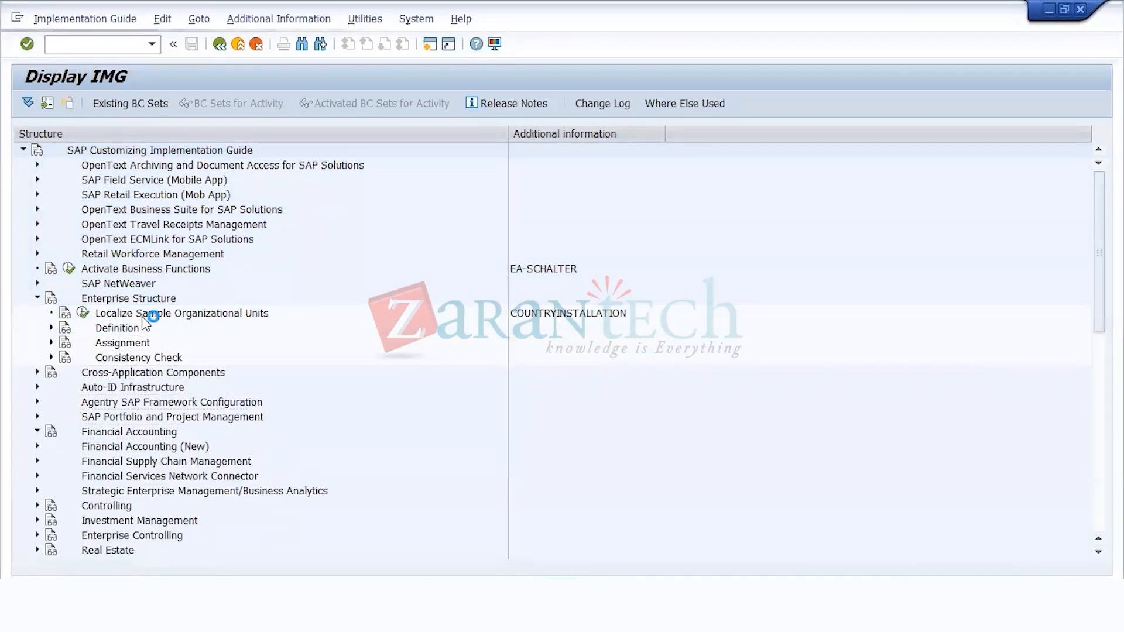
pyautogui.press('Right')
pyautogui.press('Down')
pyautogui.press('Right')
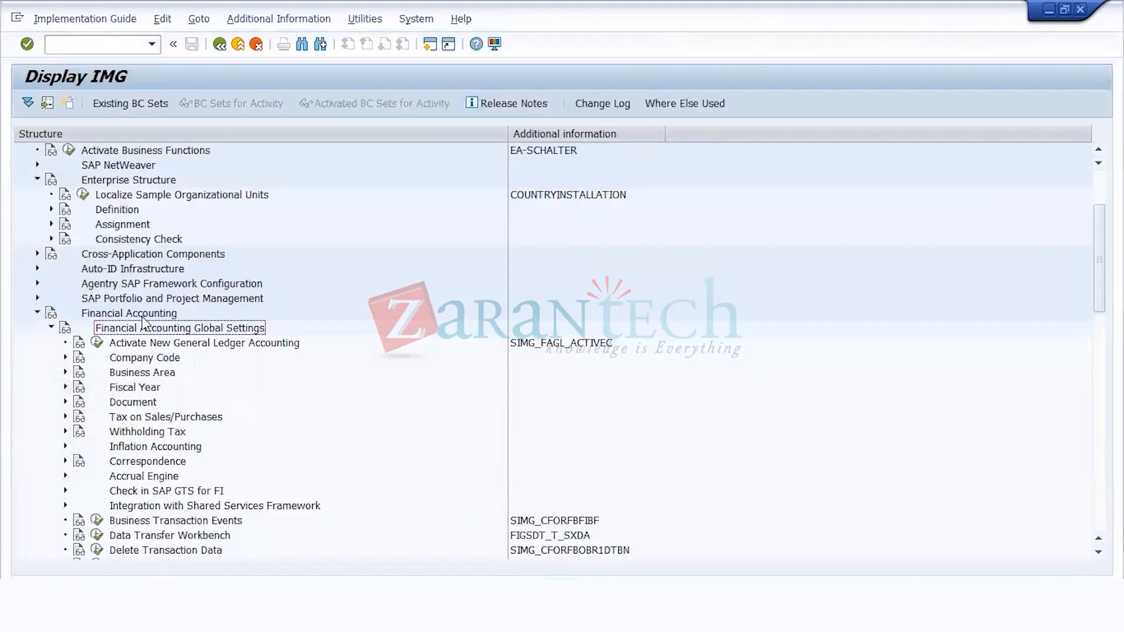
# Step: Select the Fiscal Year node and set the display key as the additional information for the implementation guide
pyautogui.press('Down')
pyautogui.press('Down')
pyautogui.press('Down')
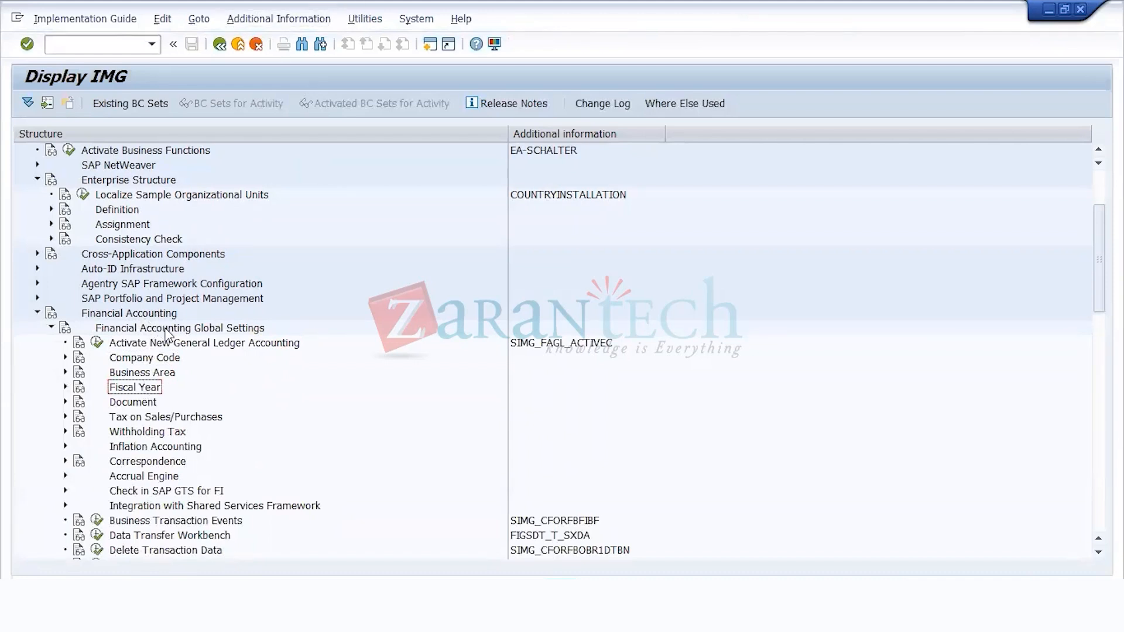
pyautogui.click(278, 19)
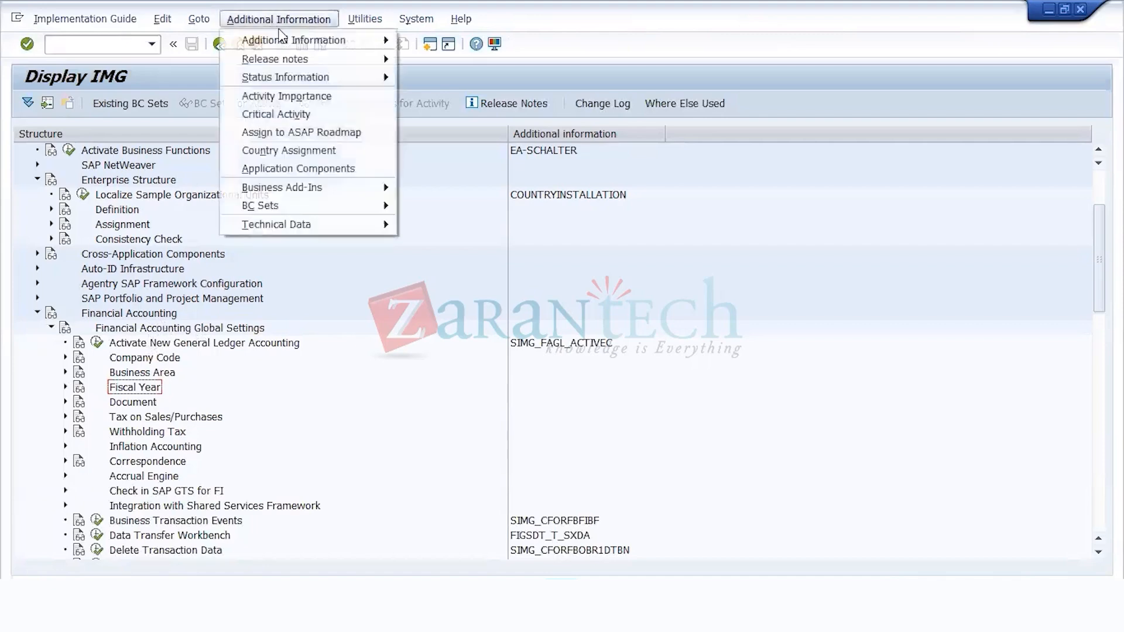
pyautogui.moveTo(419, 22)
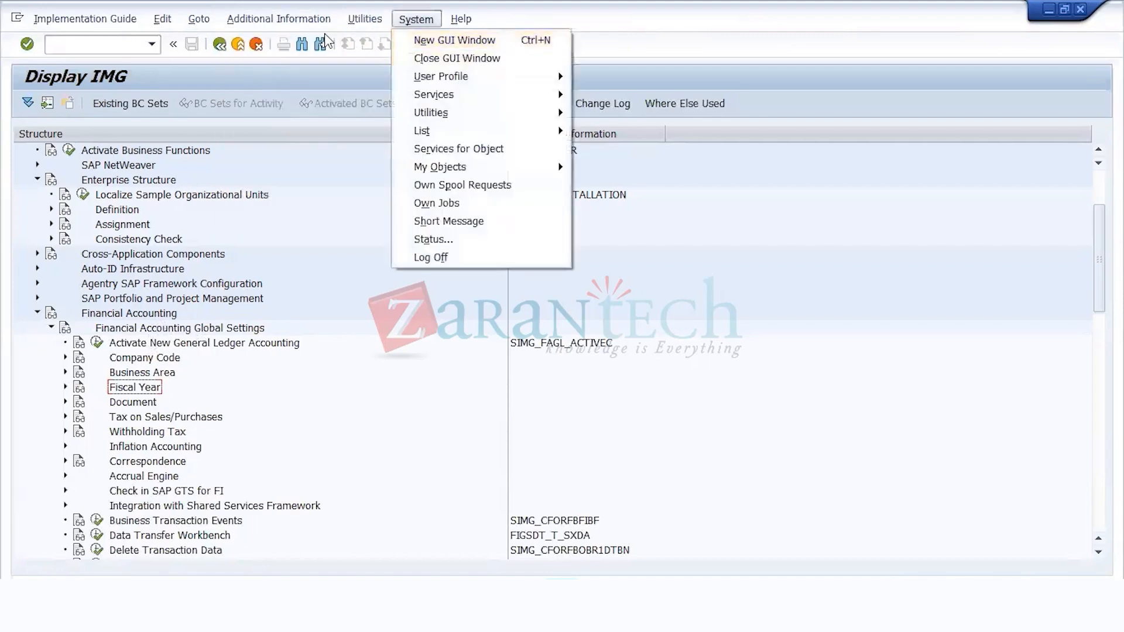
pyautogui.moveTo(279, 19)
pyautogui.moveTo(351, 40)
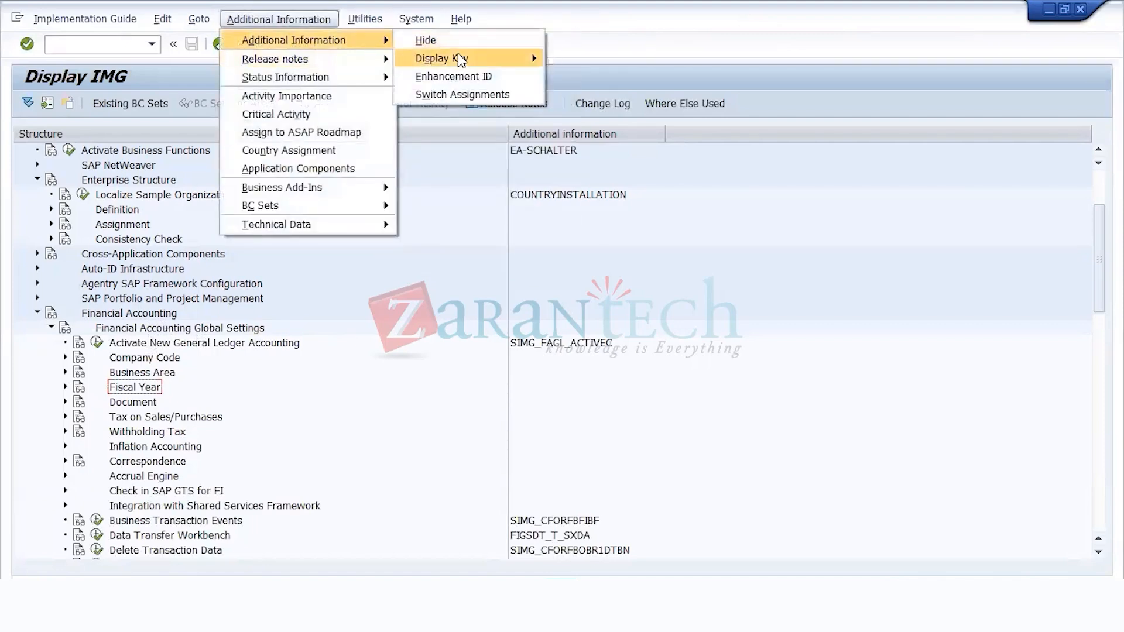
pyautogui.moveTo(461, 59)
pyautogui.click(586, 89)
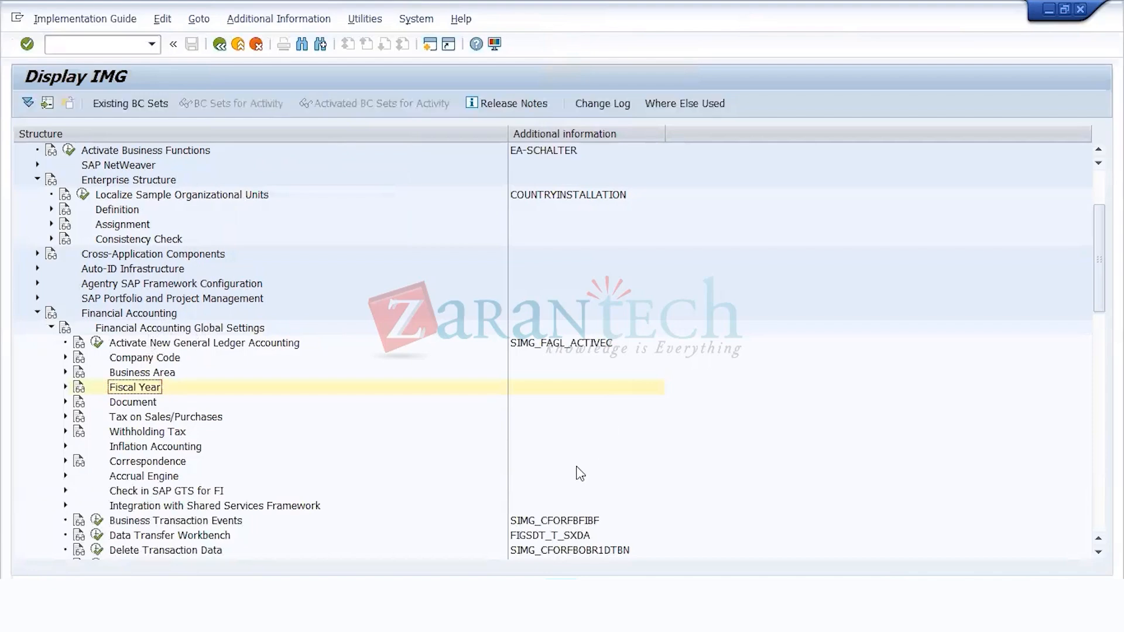
# Step: Expand Fiscal Year and execute the activity Maintain Fiscal Year Variant (Maintain Shortened Fisc. Year)
pyautogui.click(65, 388)
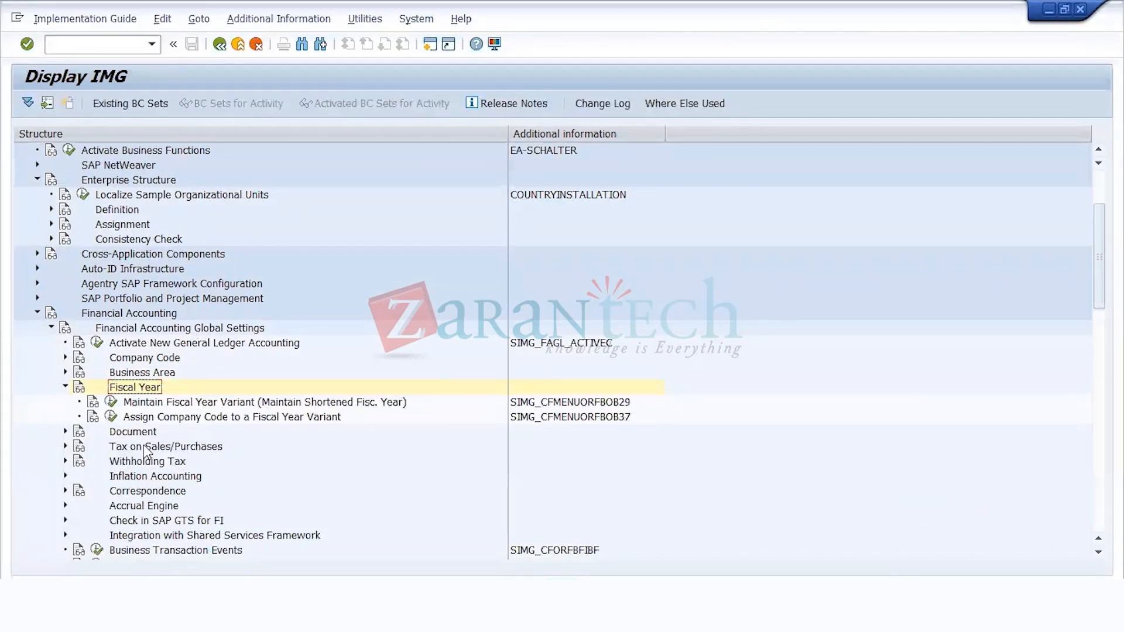
pyautogui.click(184, 403)
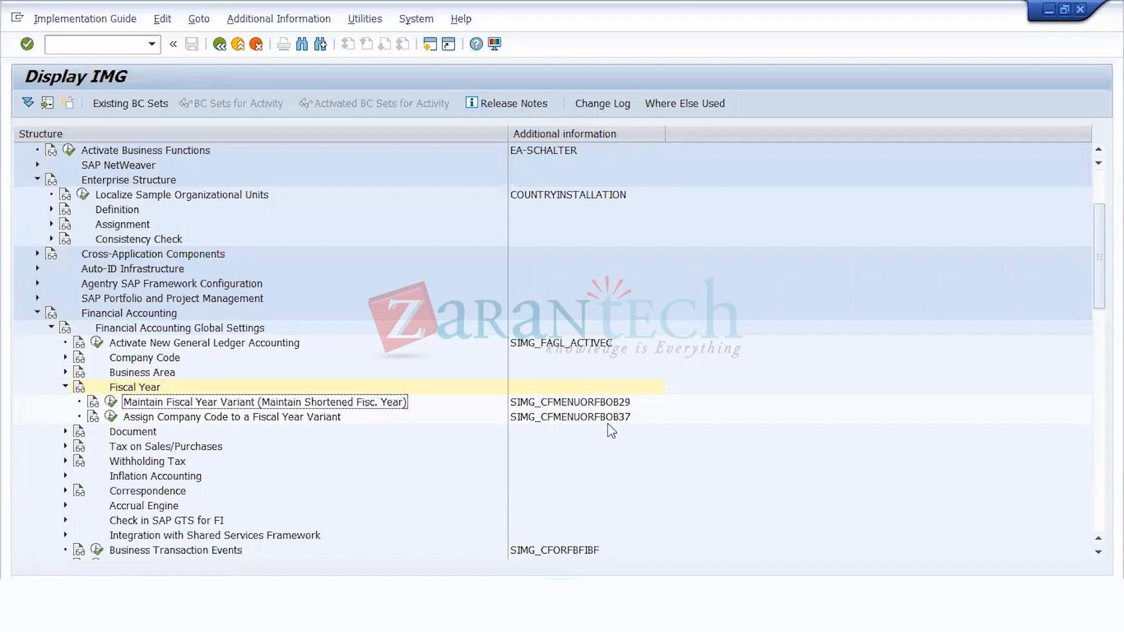
pyautogui.click(618, 404)
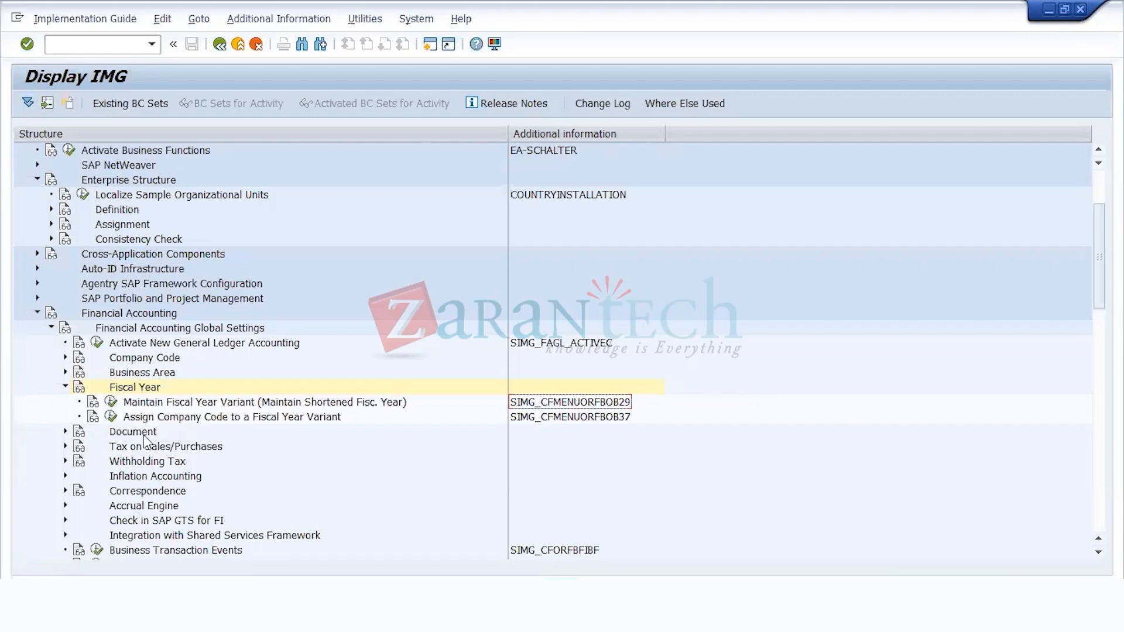
pyautogui.click(111, 402)
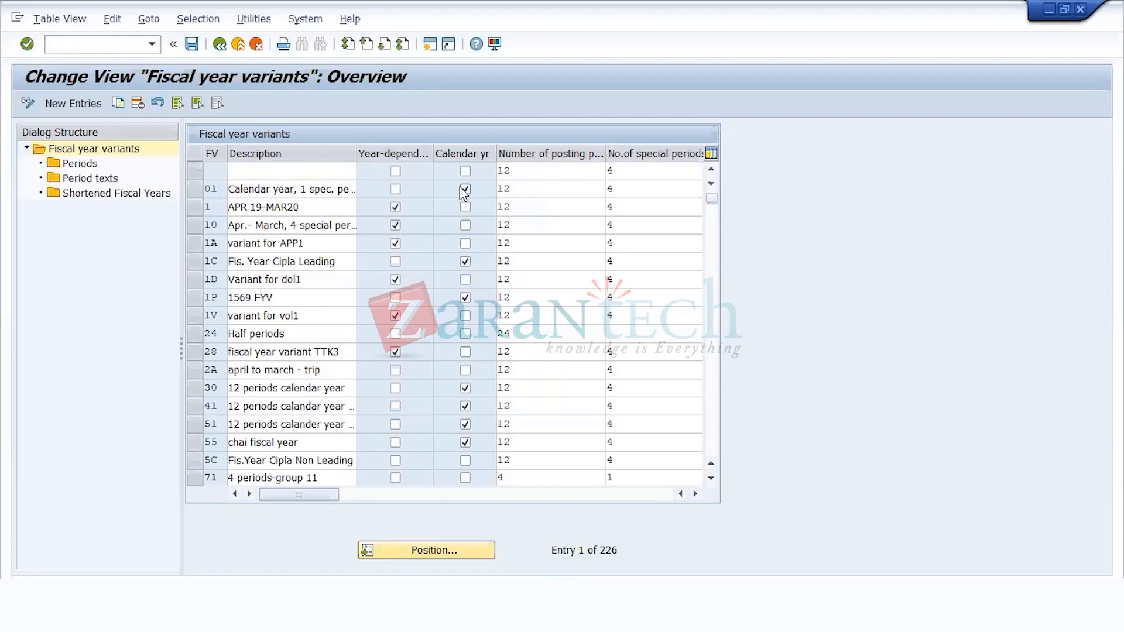
# Step: Add a new fiscal year variant U1 with description YR DEPN FISCAL YR VARIANT and mark it as year-dependent
pyautogui.scroll(-5, 458, 439)
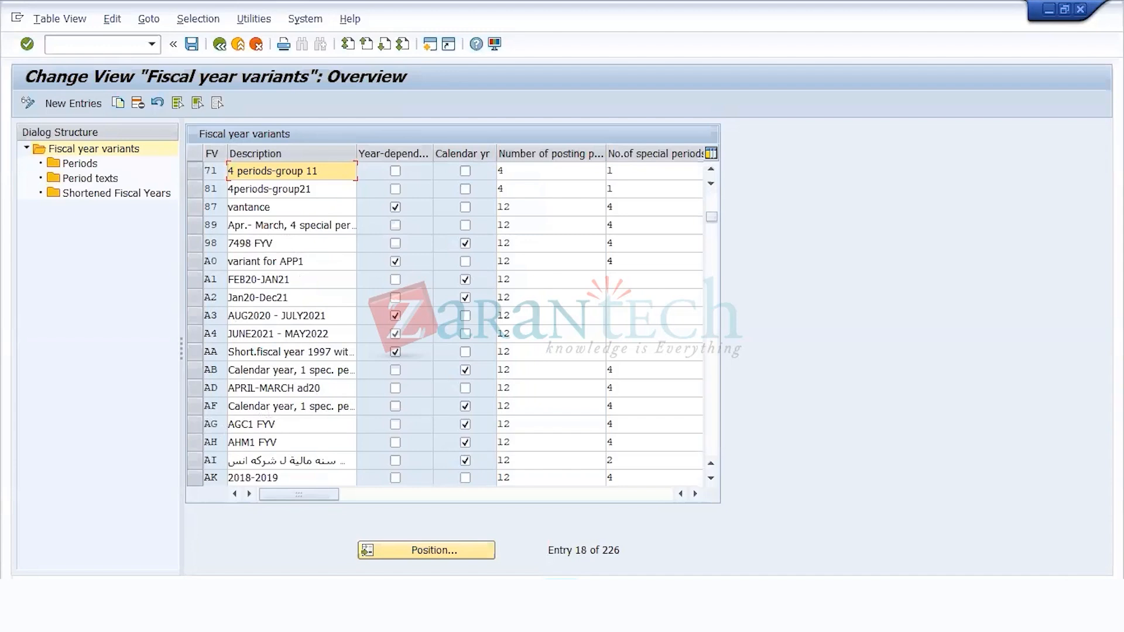
pyautogui.hotkey('alt', 'Tab')
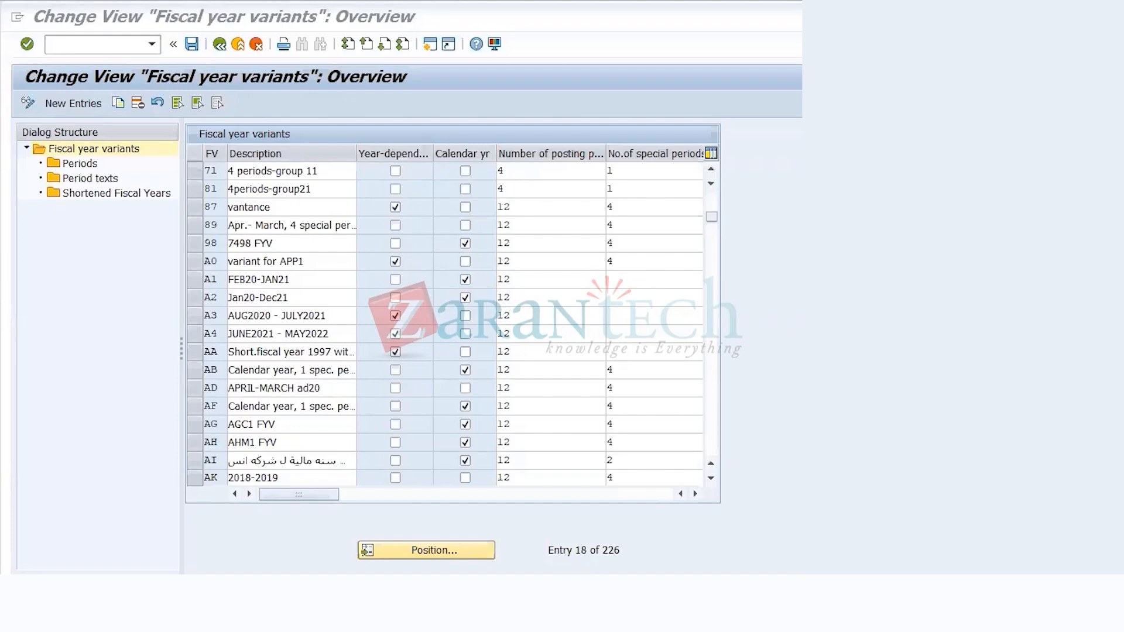
pyautogui.click(103, 379)
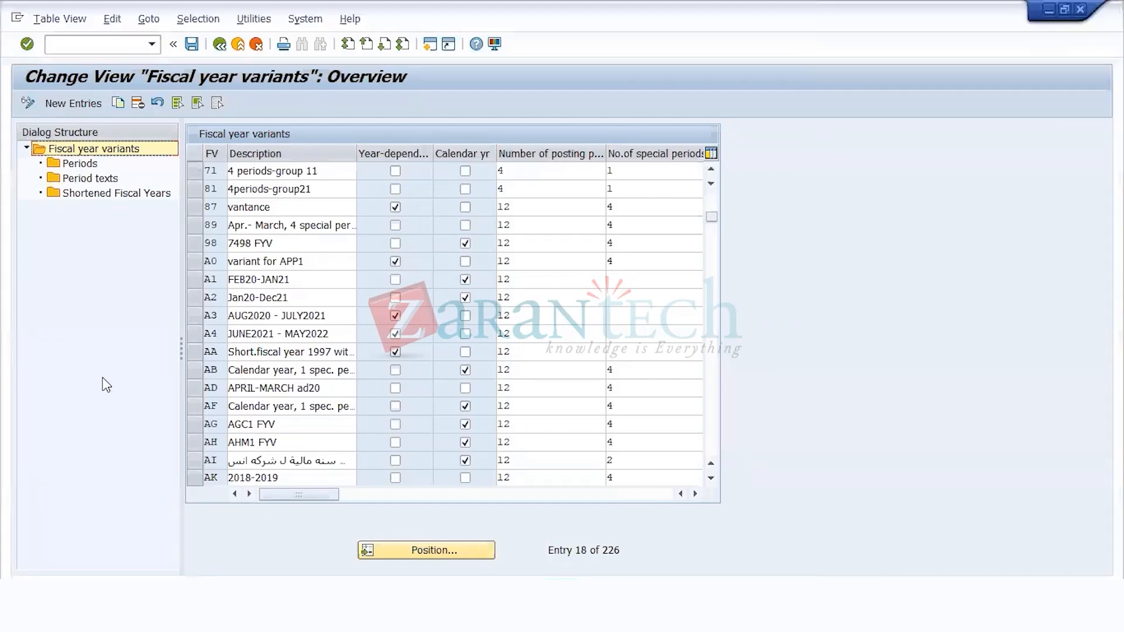
pyautogui.click(62, 104)
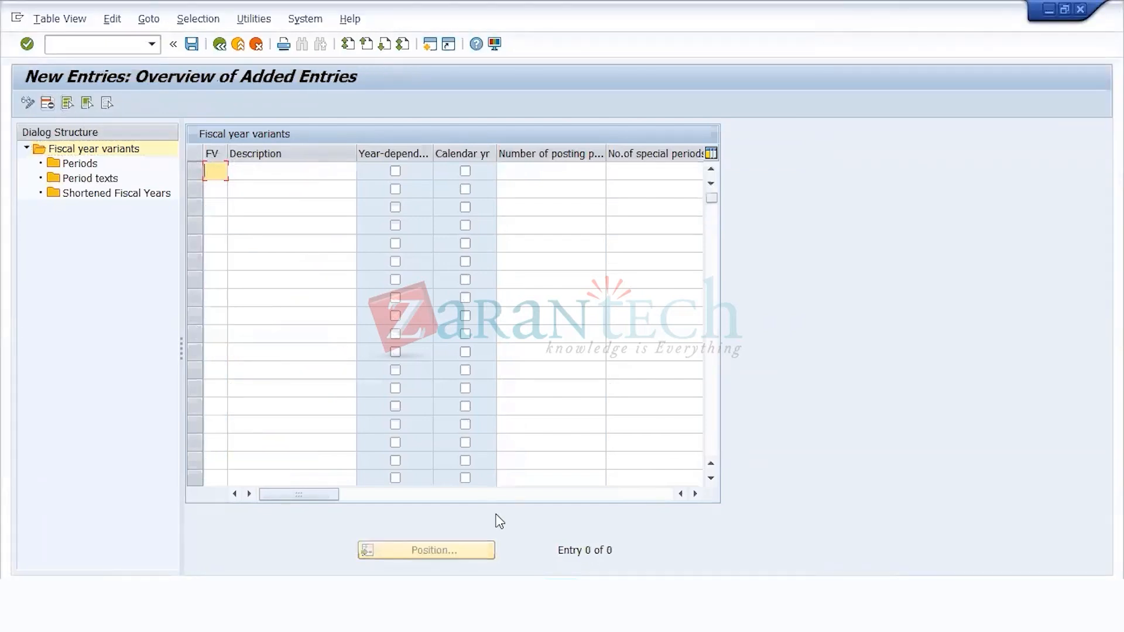
pyautogui.write('U1')
pyautogui.press('Tab')
pyautogui.write('YR')
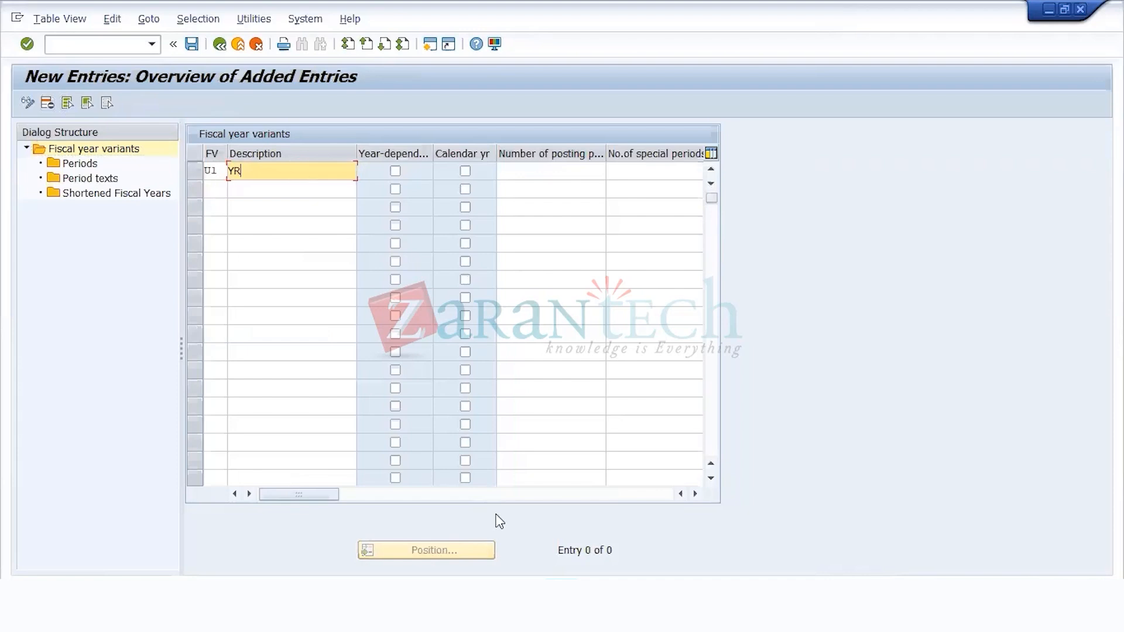
pyautogui.write(' DEPN FISCAL YR VARIANT')
pyautogui.click(395, 171)
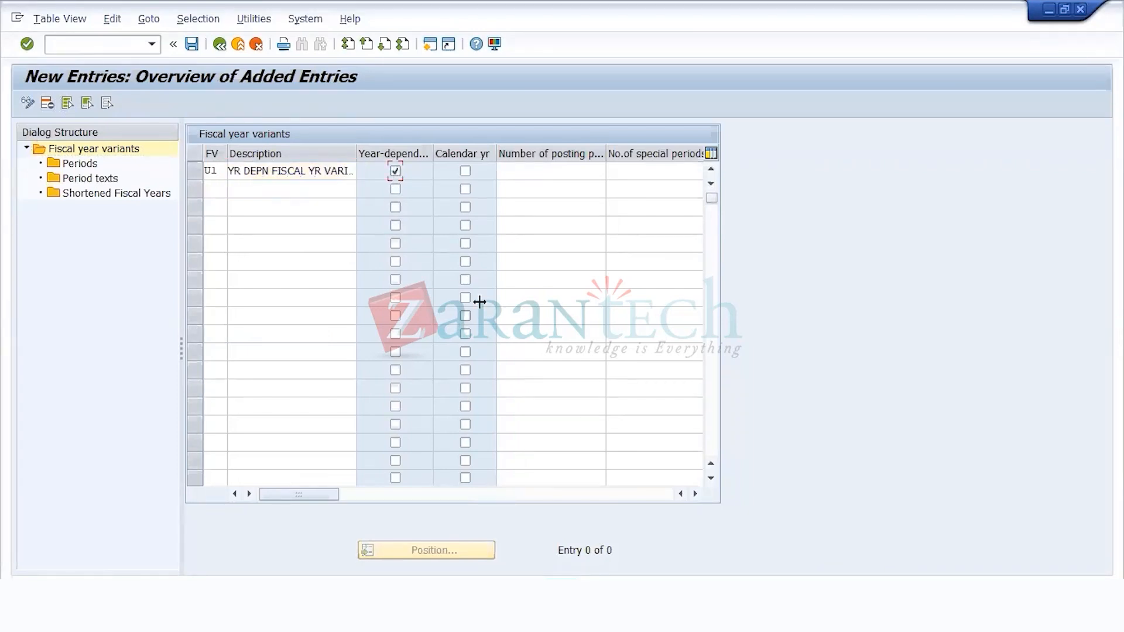
# Step: Set variant U1 to 12 posting periods and 4 special periods
pyautogui.click(557, 169)
pyautogui.write('12')
pyautogui.press('Return')
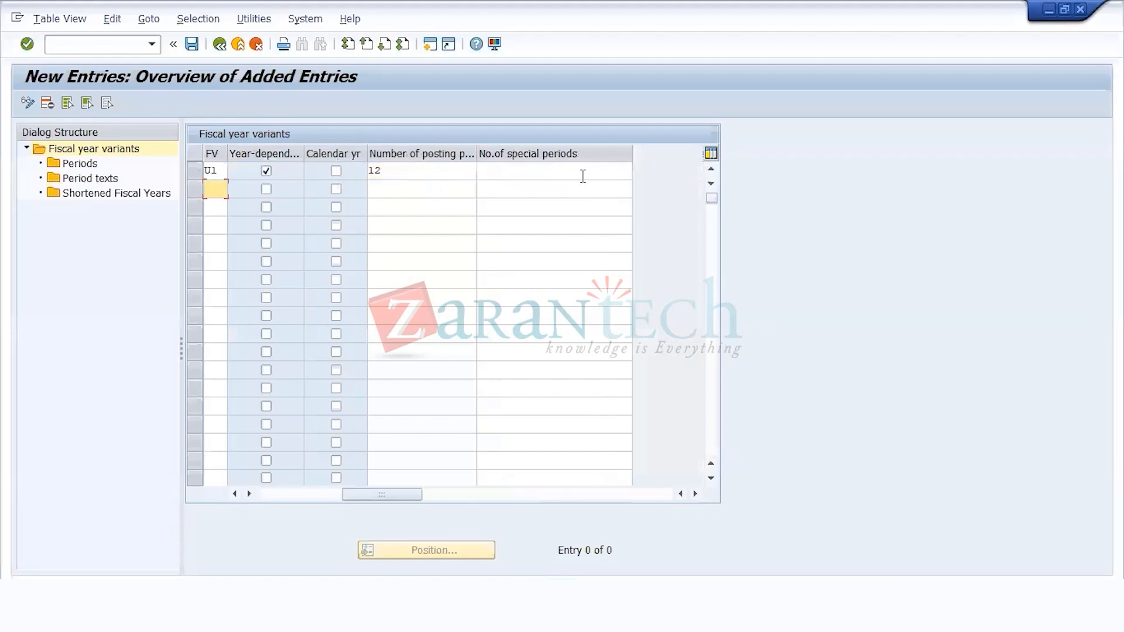
pyautogui.click(579, 174)
pyautogui.write('4')
pyautogui.press('Return')
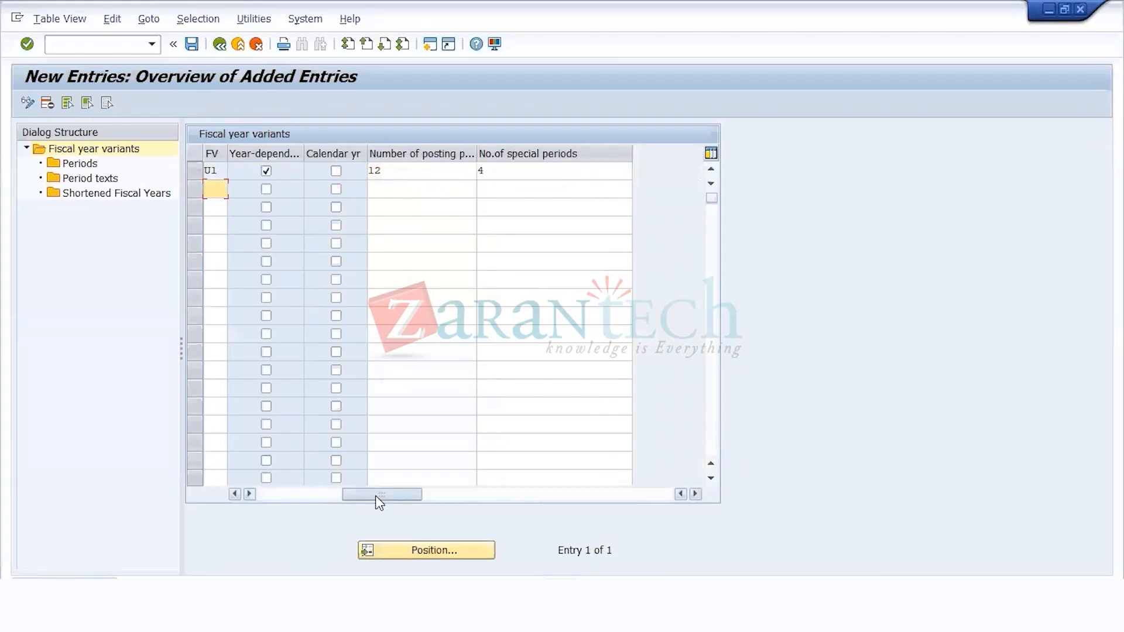
pyautogui.moveTo(375, 496); pyautogui.dragTo(292, 496)
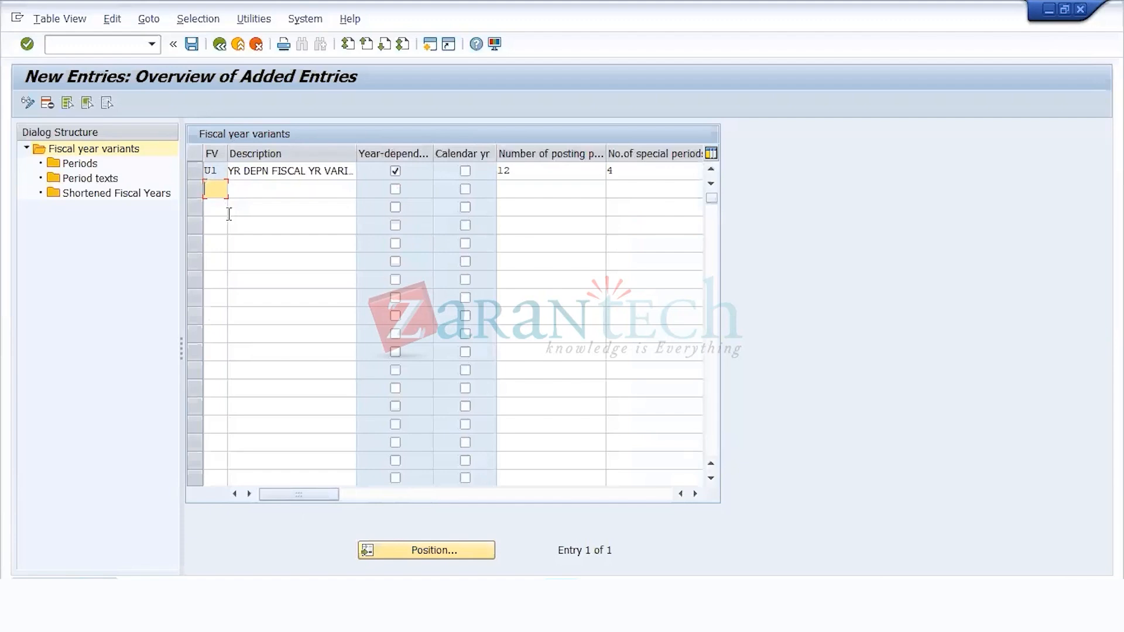
# Step: Enter a second fiscal year variant U2 with description CALENDAR YR (JAN - DEC)
pyautogui.write('U2')
pyautogui.press('Tab')
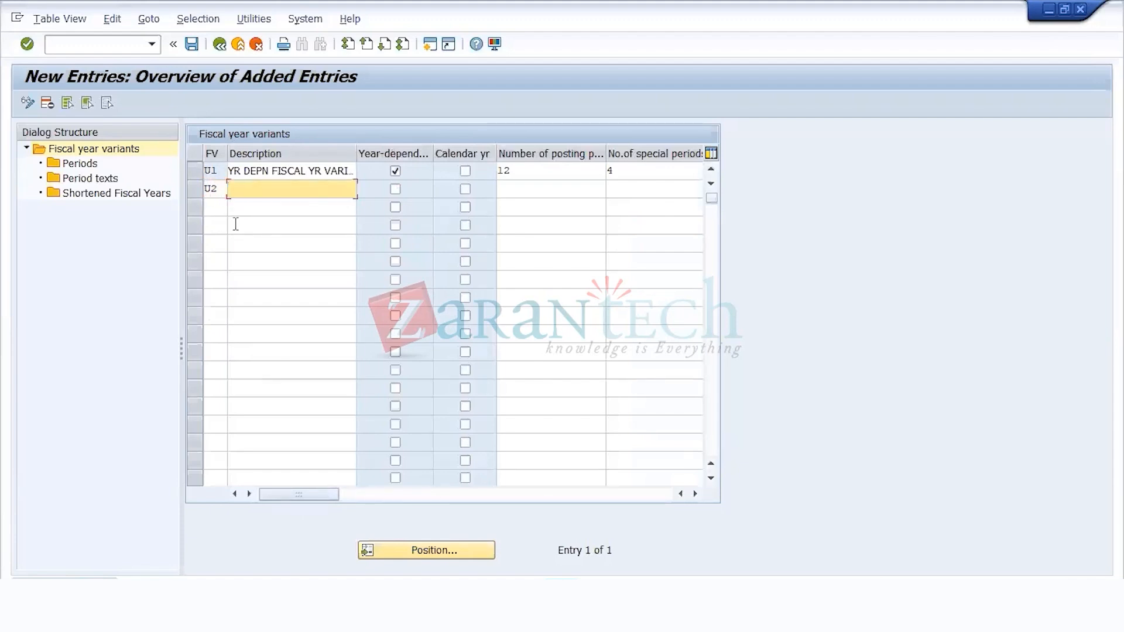
pyautogui.write('CALENDAR YR (JAN - DEC')
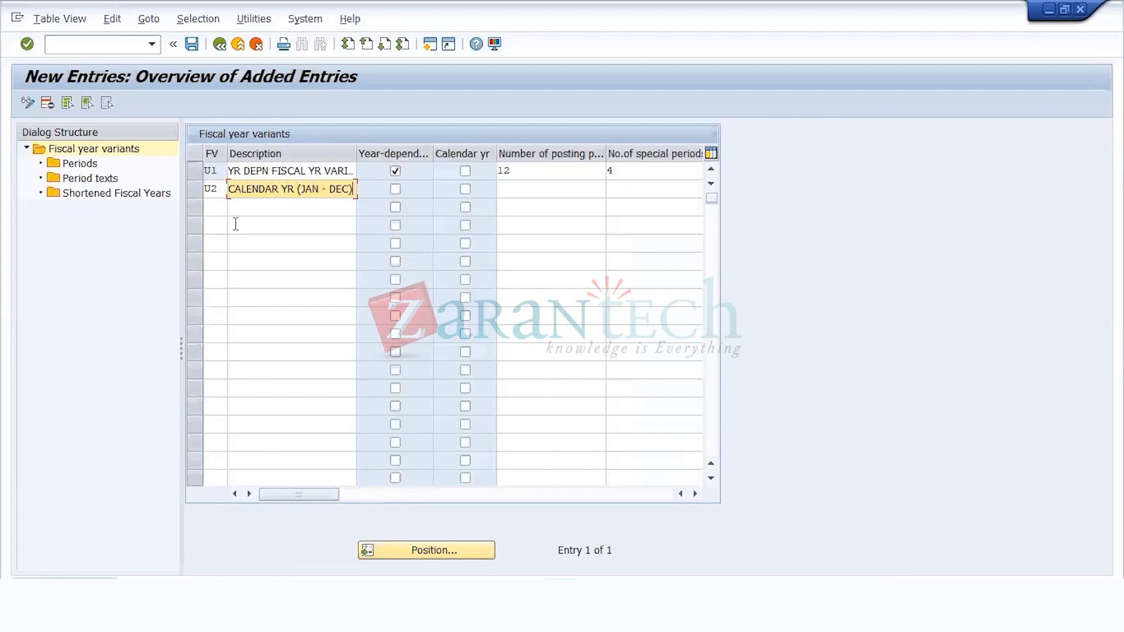
# Step: Enter a third fiscal year variant U3 with description APRIL - MATCH
pyautogui.click(215, 208)
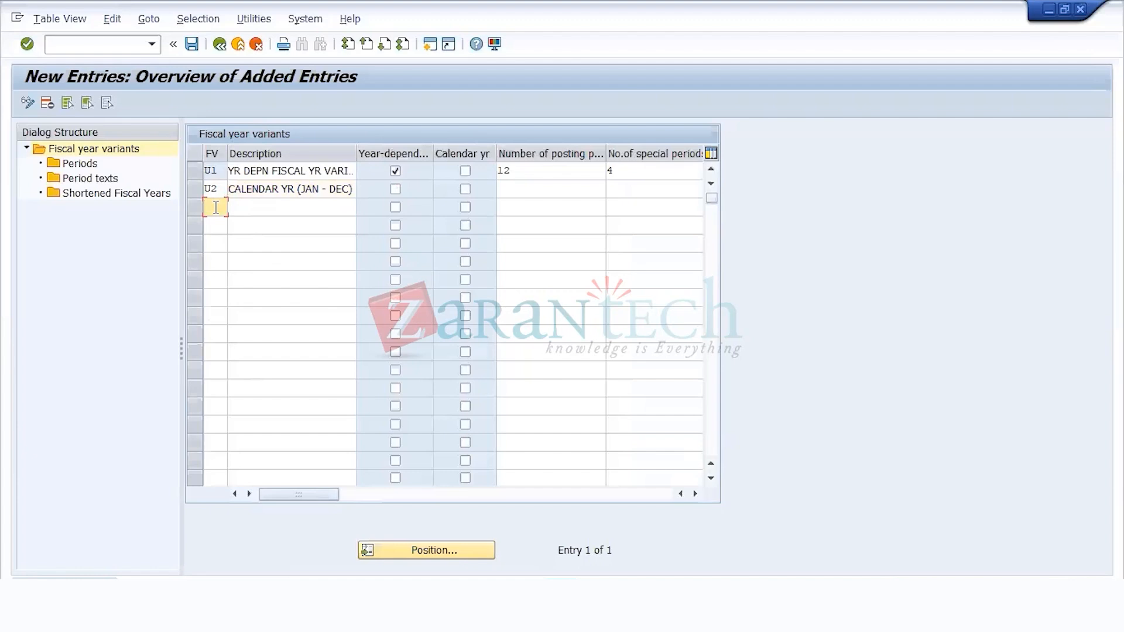
pyautogui.write('U3')
pyautogui.press('Tab')
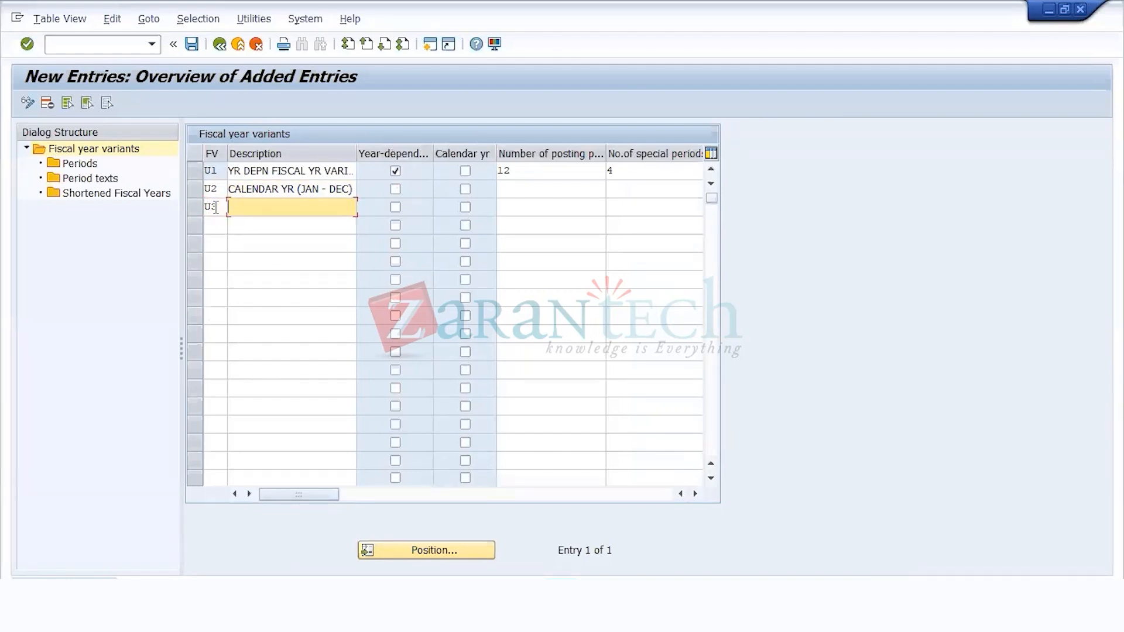
pyautogui.write('APRIL - MATCH')
pyautogui.press('Return')
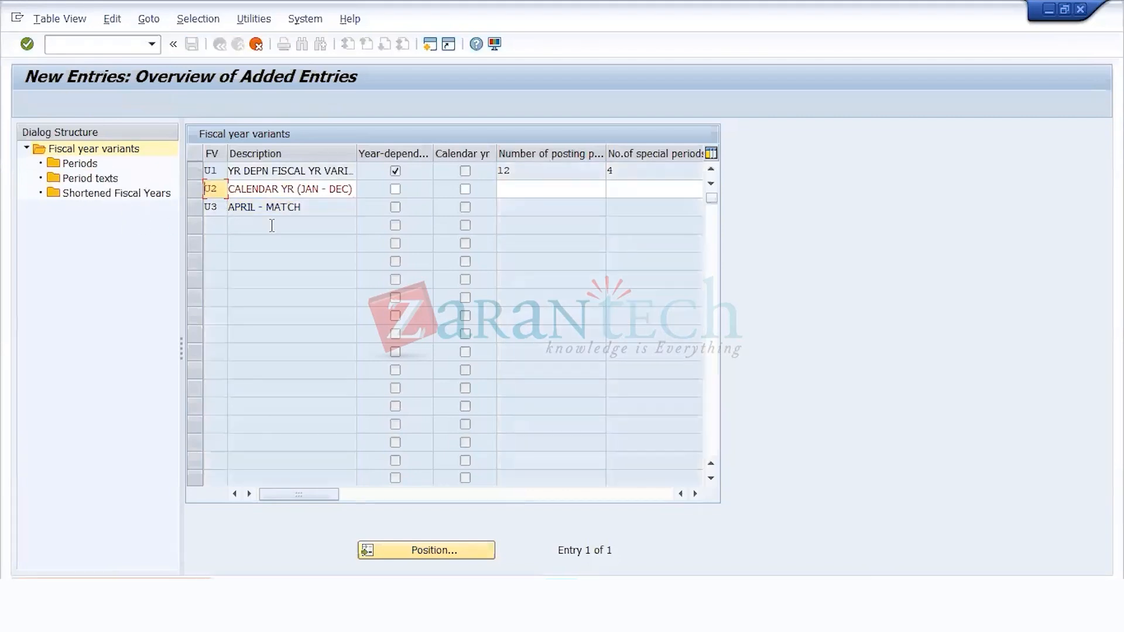
# Step: Set variant U2 to 12 posting periods and 4 special periods
pyautogui.click(574, 188)
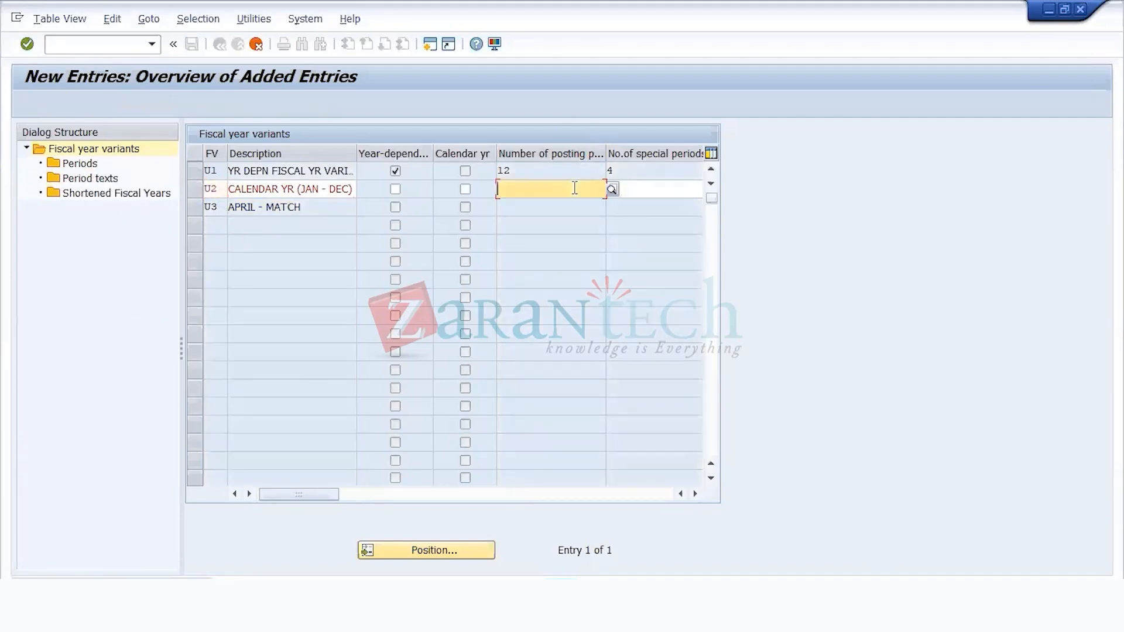
pyautogui.write('12')
pyautogui.press('Tab')
pyautogui.write('4')
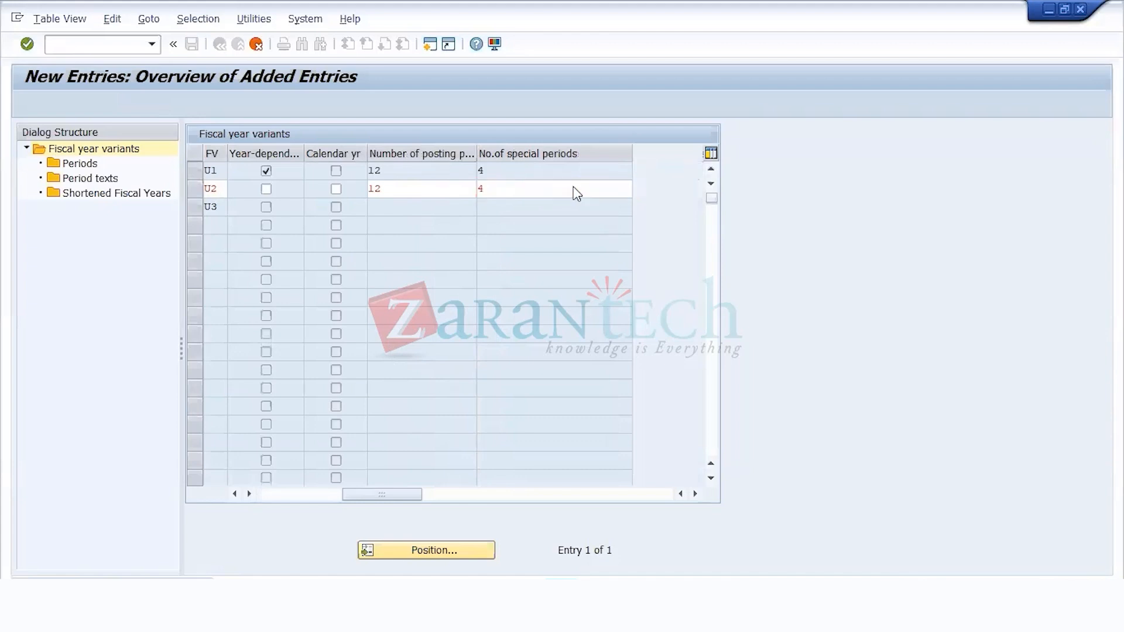
pyautogui.press('Tab')
# Step: Set variant U3 to 12 posting periods and 3 special periods
pyautogui.write('12')
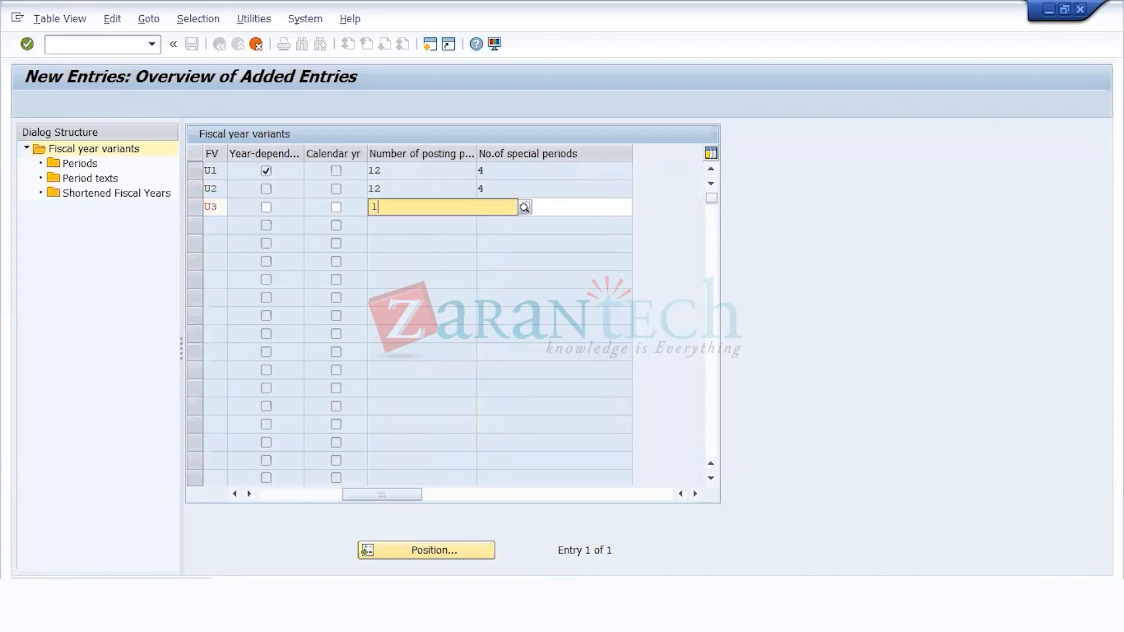
pyautogui.press('Tab')
pyautogui.write('4')
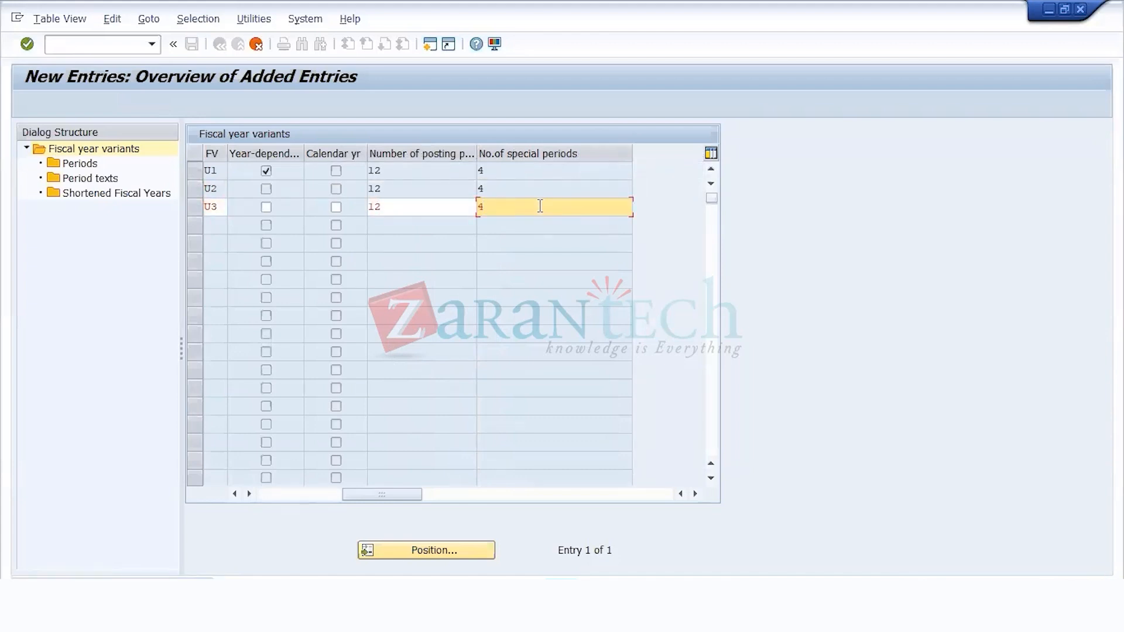
pyautogui.press('BackSpace')
pyautogui.write('3')
pyautogui.press('Return')
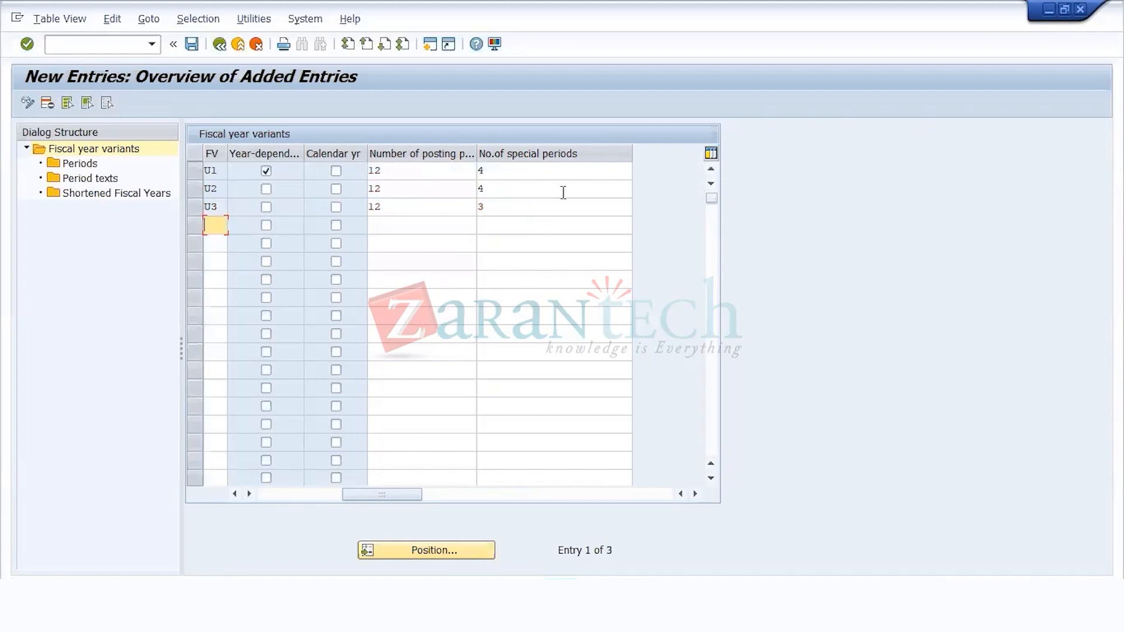
pyautogui.moveTo(375, 502); pyautogui.dragTo(263, 505)
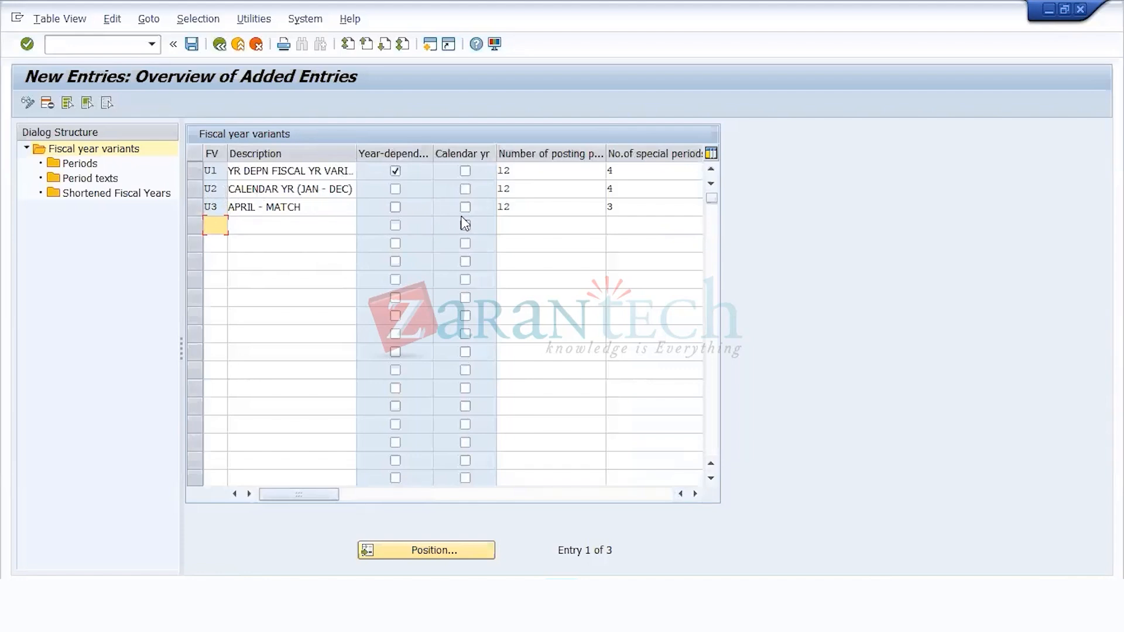
# Step: Open new period entries for fiscal year variant U3
pyautogui.moveTo(322, 208); pyautogui.dragTo(19, 238)
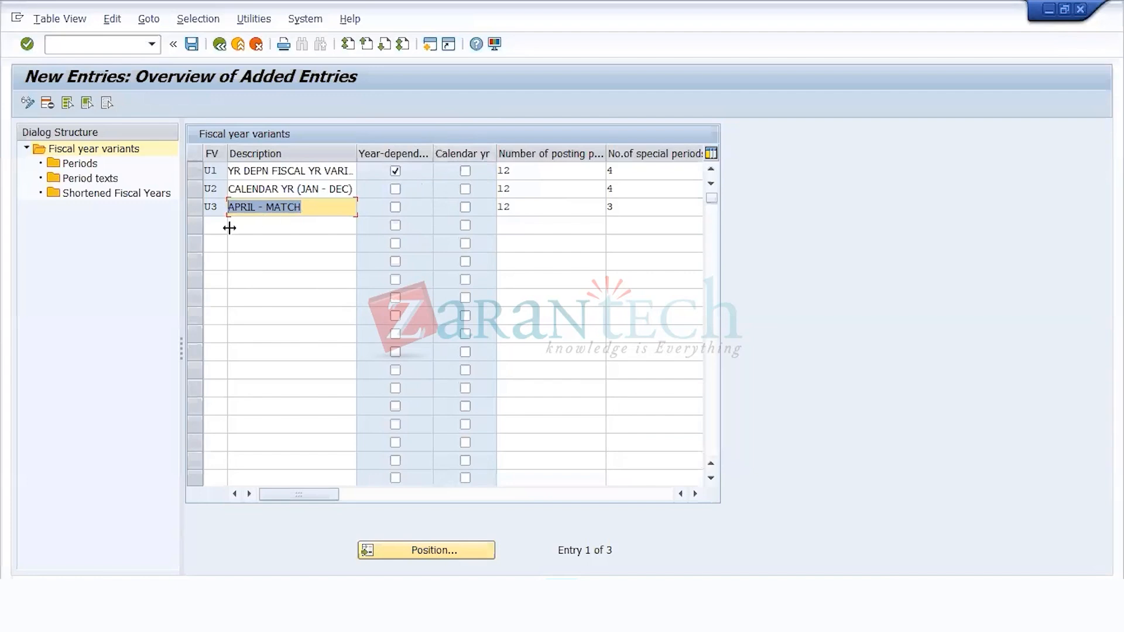
pyautogui.click(195, 213)
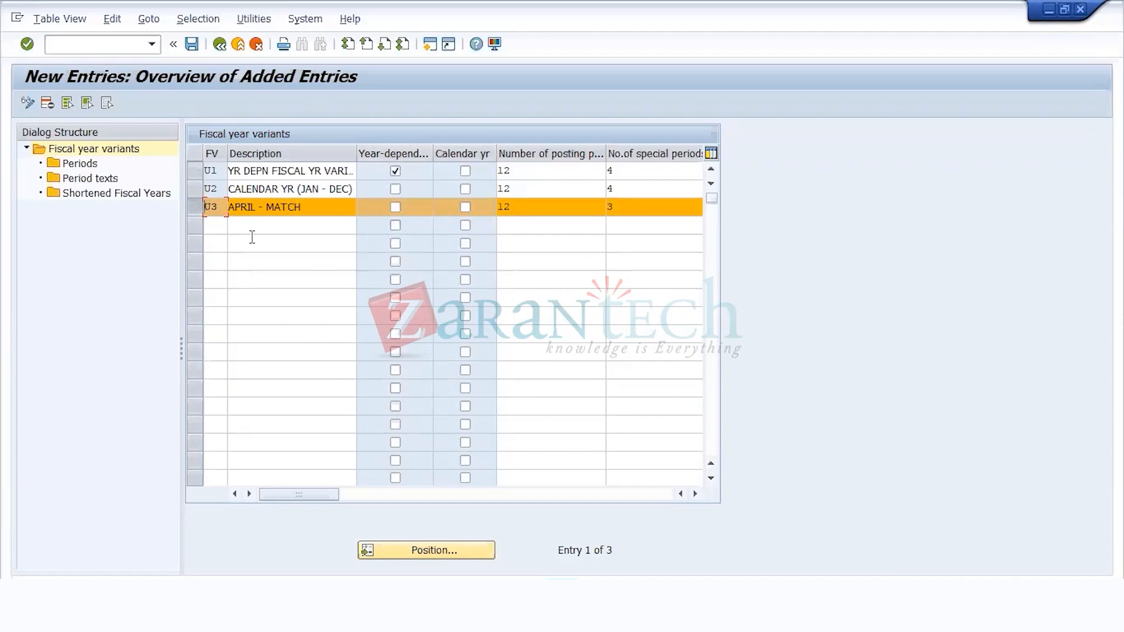
pyautogui.doubleClick(79, 165)
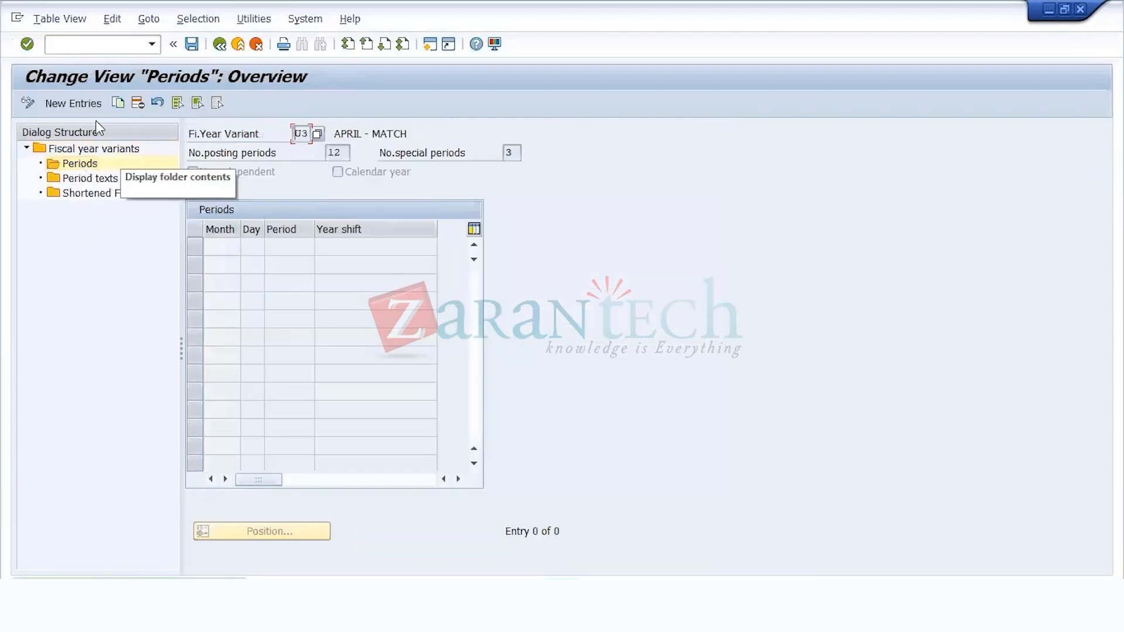
pyautogui.click(82, 104)
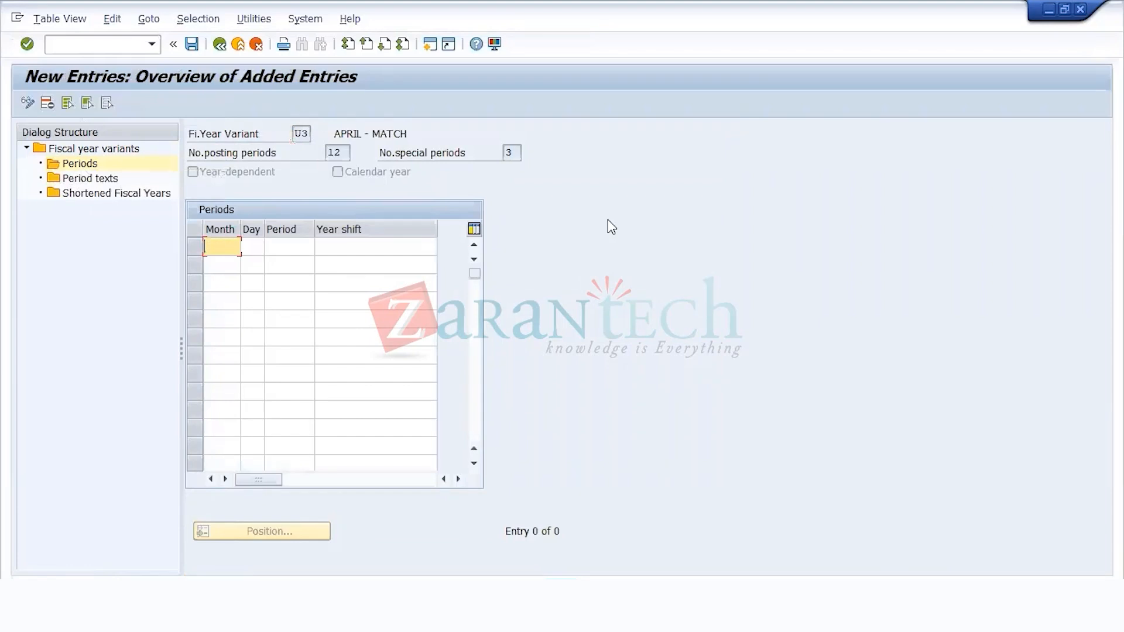
# Step: Fill the Month column of variant U3's periods table with 1 through 12, one month per row
pyautogui.write('1')
pyautogui.press('Down')
pyautogui.press('Return')
pyautogui.press('Down')
pyautogui.write('2')
pyautogui.press('Down')
pyautogui.write('3')
pyautogui.press('Down')
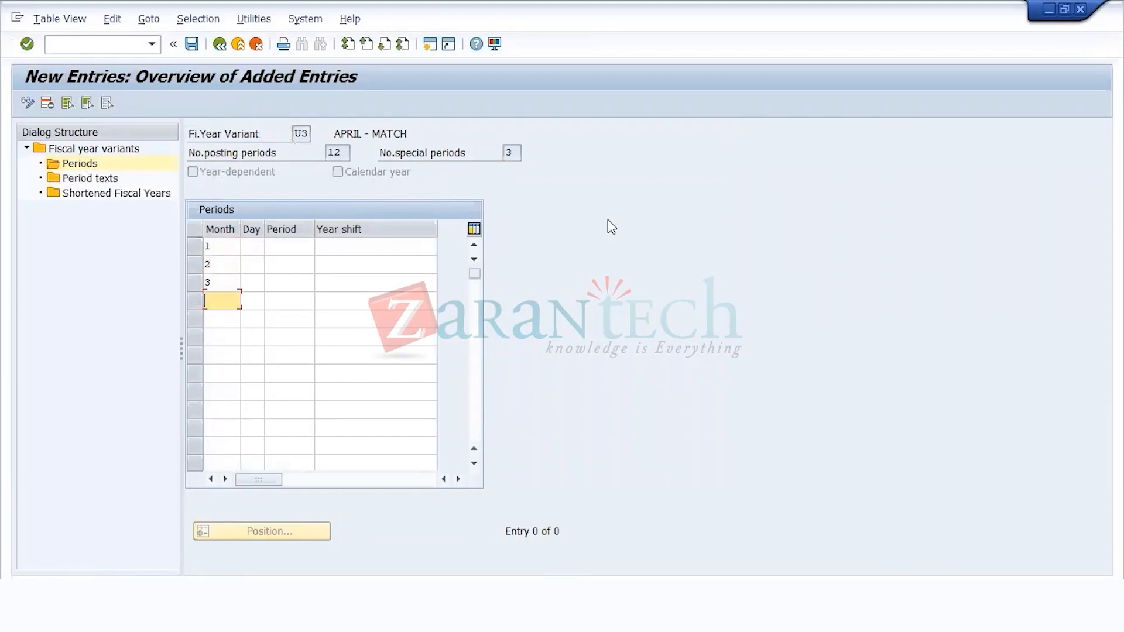
pyautogui.write('4')
pyautogui.press('Down')
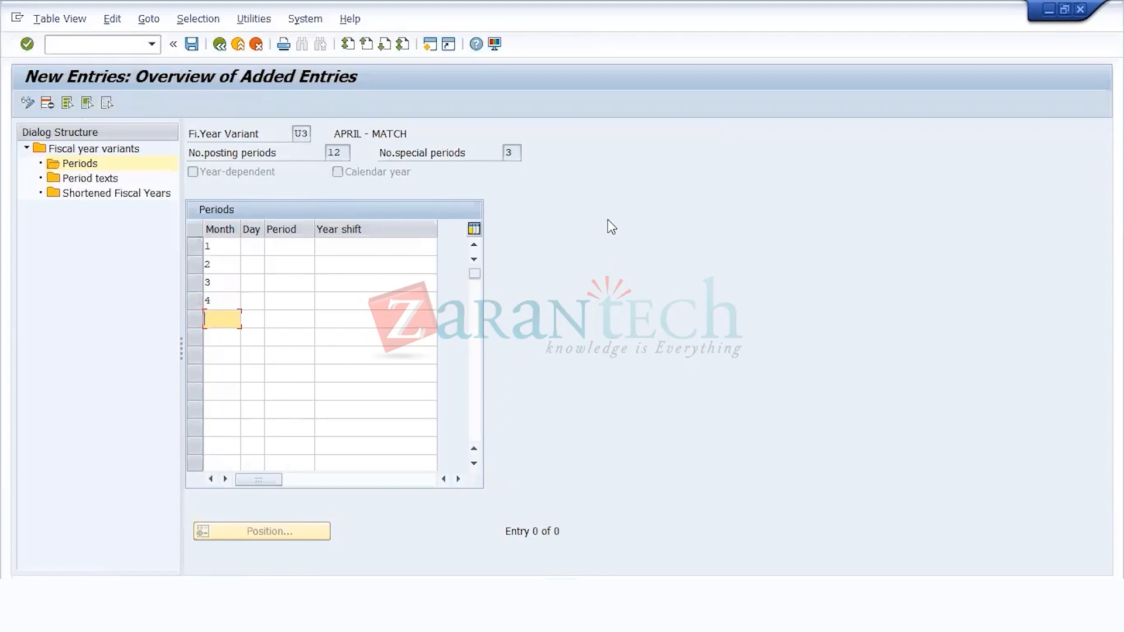
pyautogui.write('5')
pyautogui.press('Down')
pyautogui.press('Return')
pyautogui.press('Down')
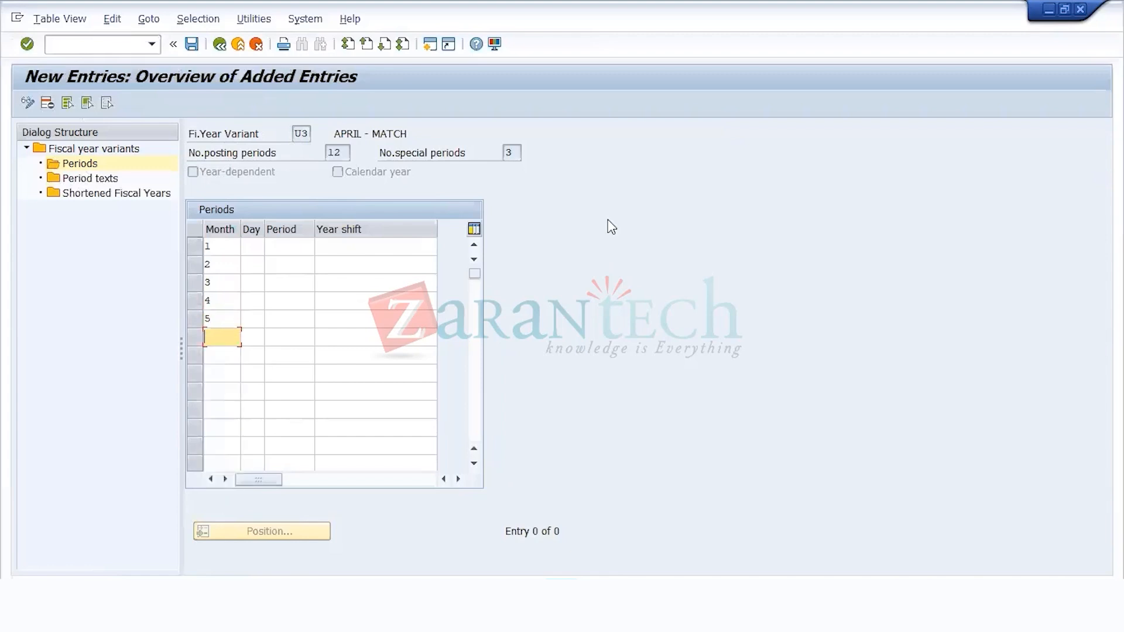
pyautogui.write('6')
pyautogui.press('Down')
pyautogui.write('7')
pyautogui.press('Down')
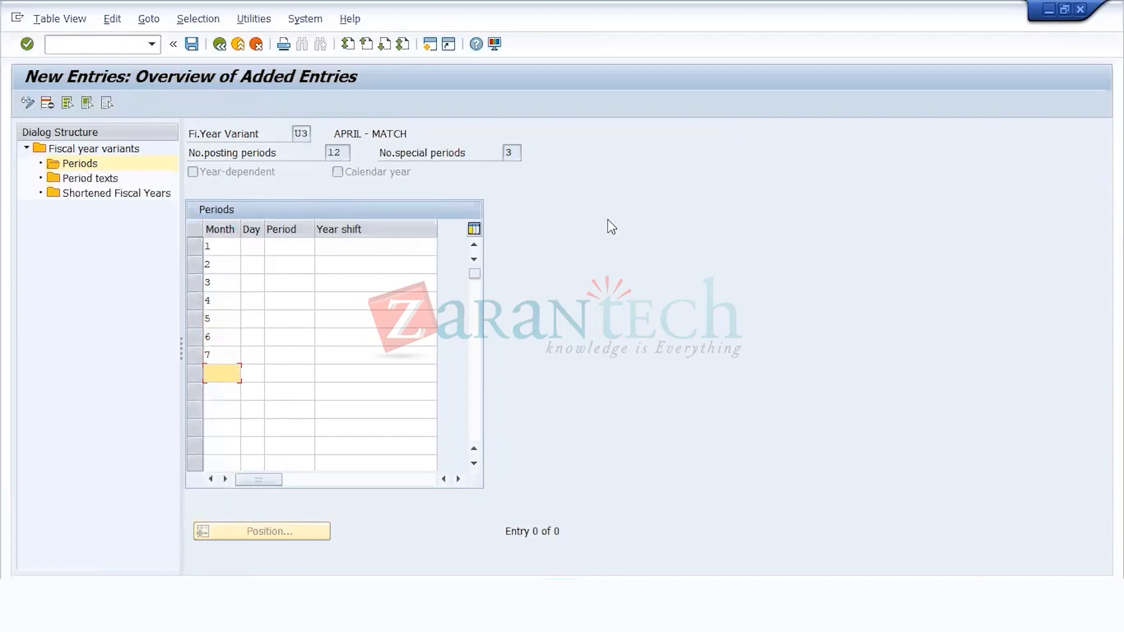
pyautogui.write('8')
pyautogui.press('Down')
pyautogui.write('9')
pyautogui.press('Down')
pyautogui.write('10')
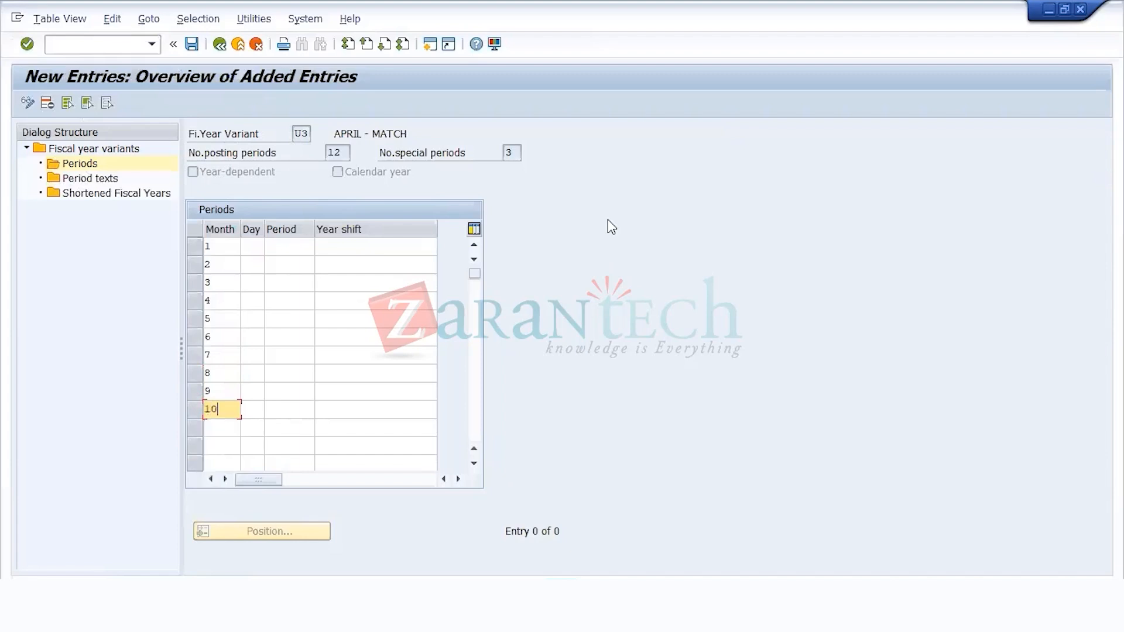
pyautogui.press('Down')
pyautogui.write('11')
pyautogui.press('Down')
pyautogui.write('12')
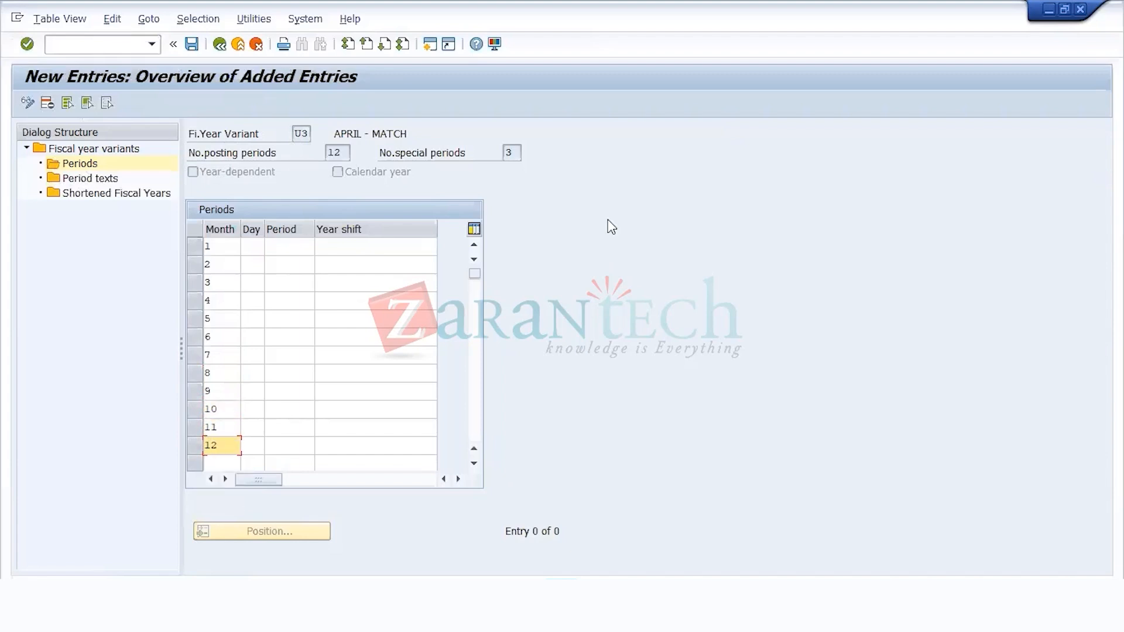
# Step: Enter the last days for months 1 to 6 of variant U3 as 31, 28, 31, 30, 31 and 30
pyautogui.click(257, 247)
pyautogui.write('31')
pyautogui.press('Down')
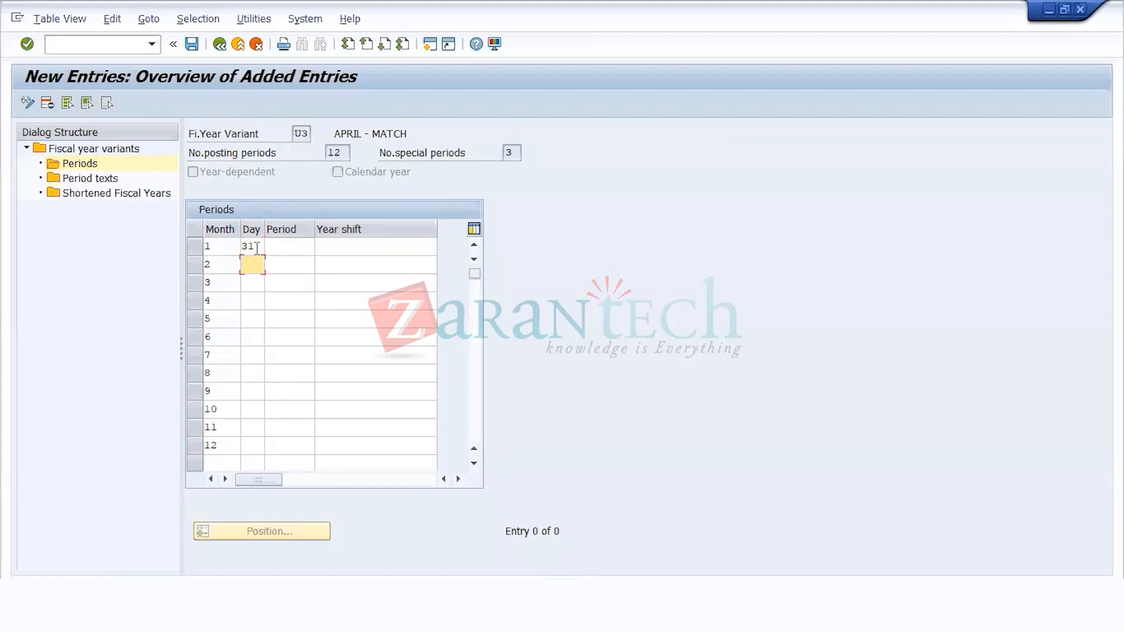
pyautogui.write('28')
pyautogui.press('Down')
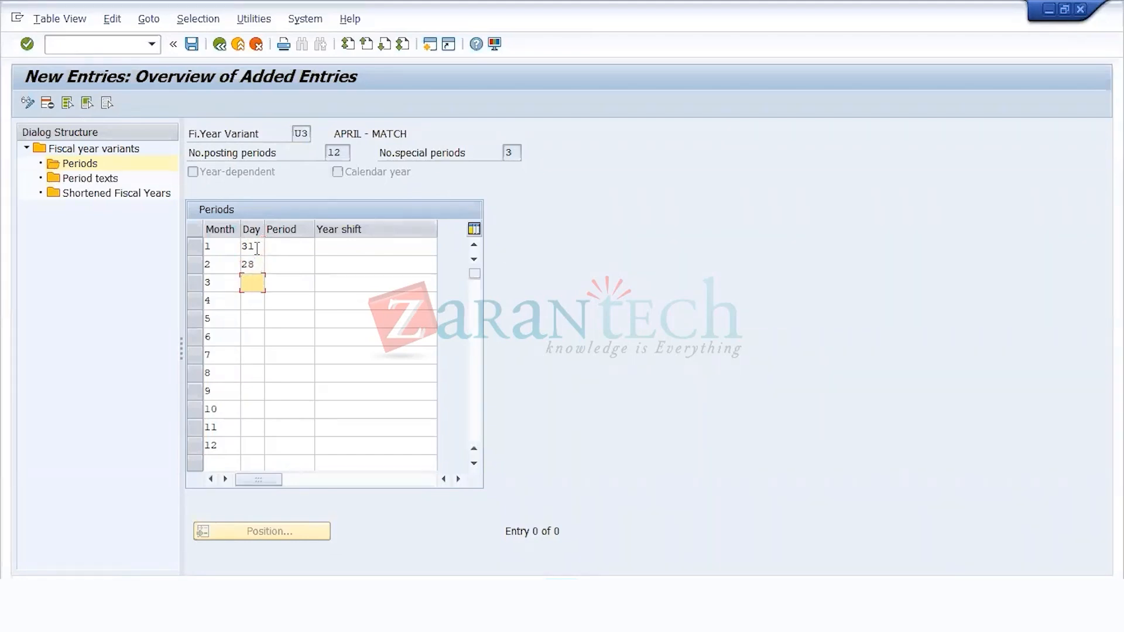
pyautogui.write('31')
pyautogui.press('Down')
pyautogui.write('30')
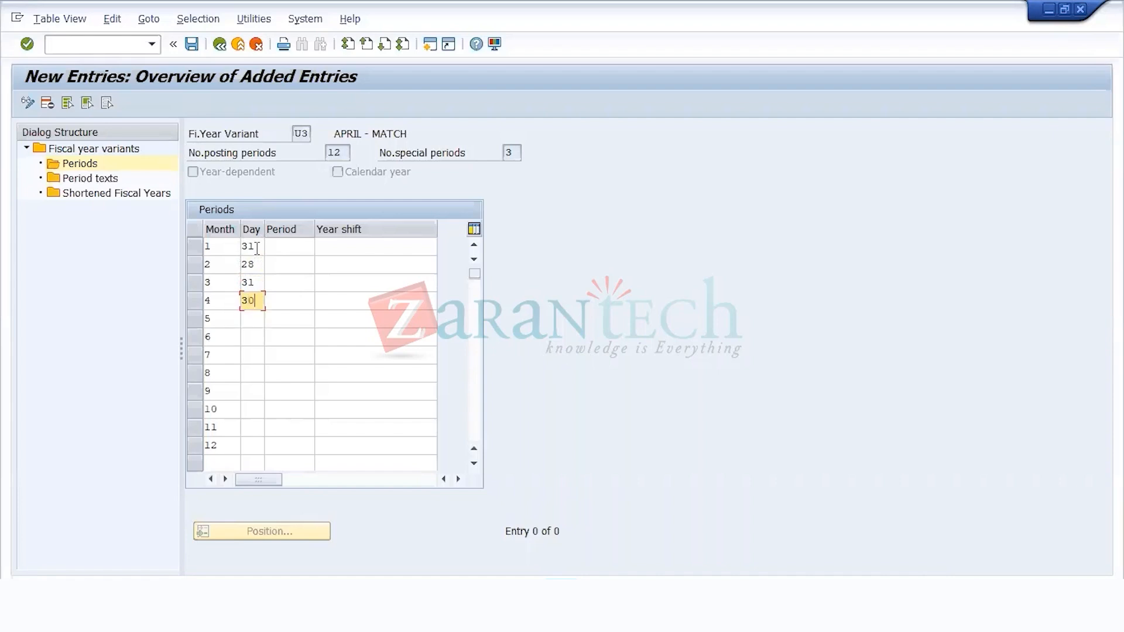
pyautogui.press('Down')
pyautogui.write('31')
pyautogui.press('Down')
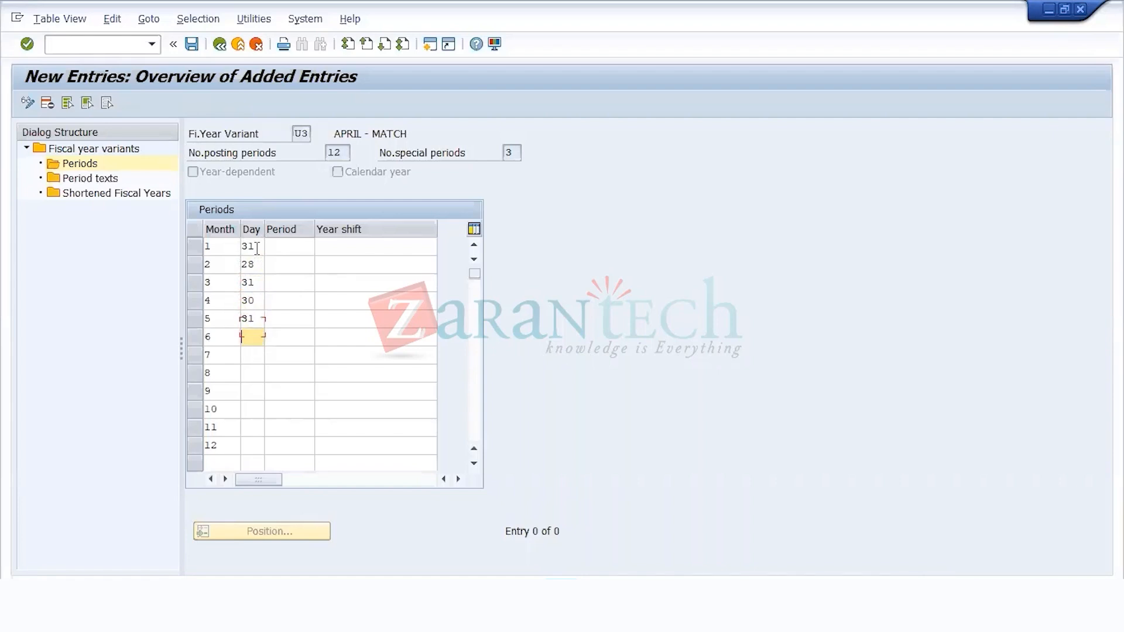
pyautogui.write('30')
pyautogui.press('Down')
# Step: Enter the last days for months 7 to 12 of variant U3 as 31, 31, 30, 31, 30 and 31
pyautogui.write('31')
pyautogui.press('Down')
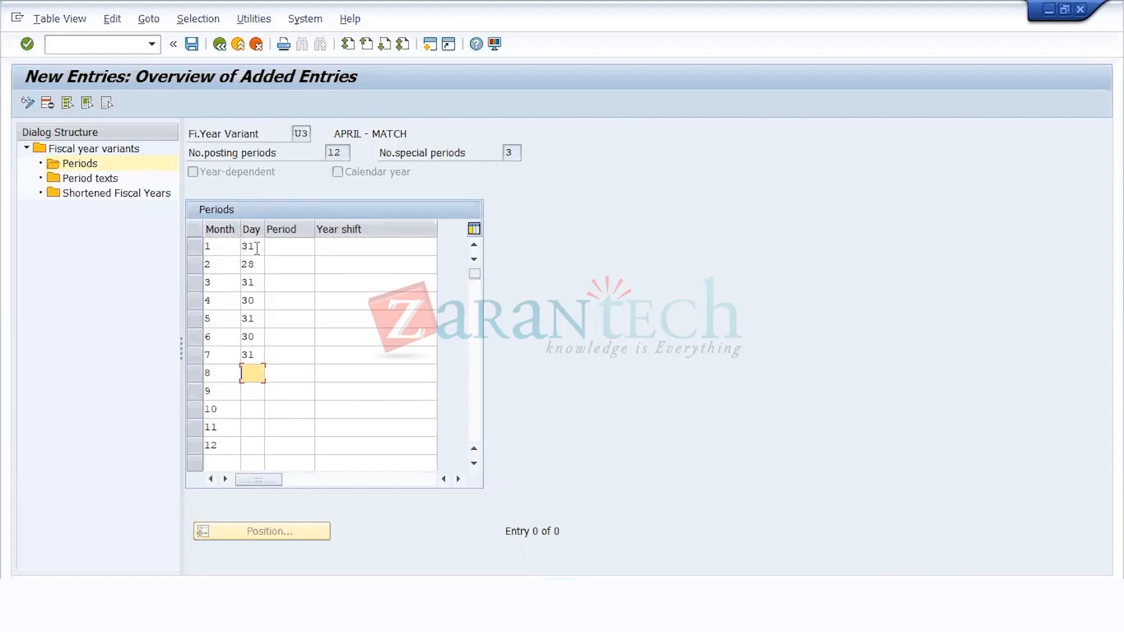
pyautogui.write('31')
pyautogui.press('Down')
pyautogui.write('30')
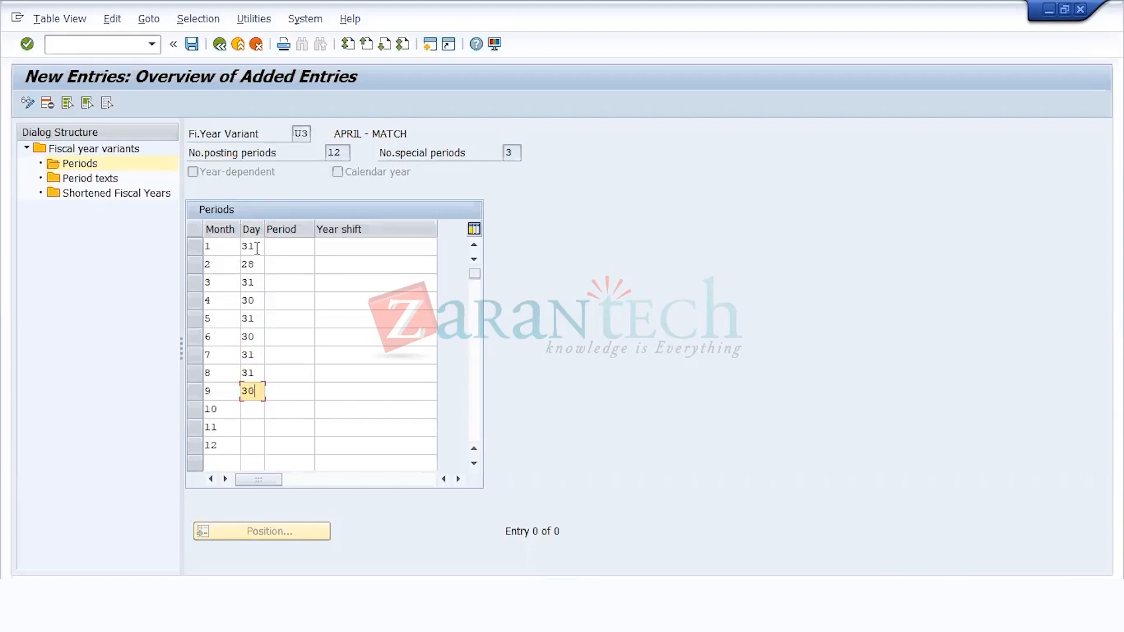
pyautogui.press('Down')
pyautogui.write('31')
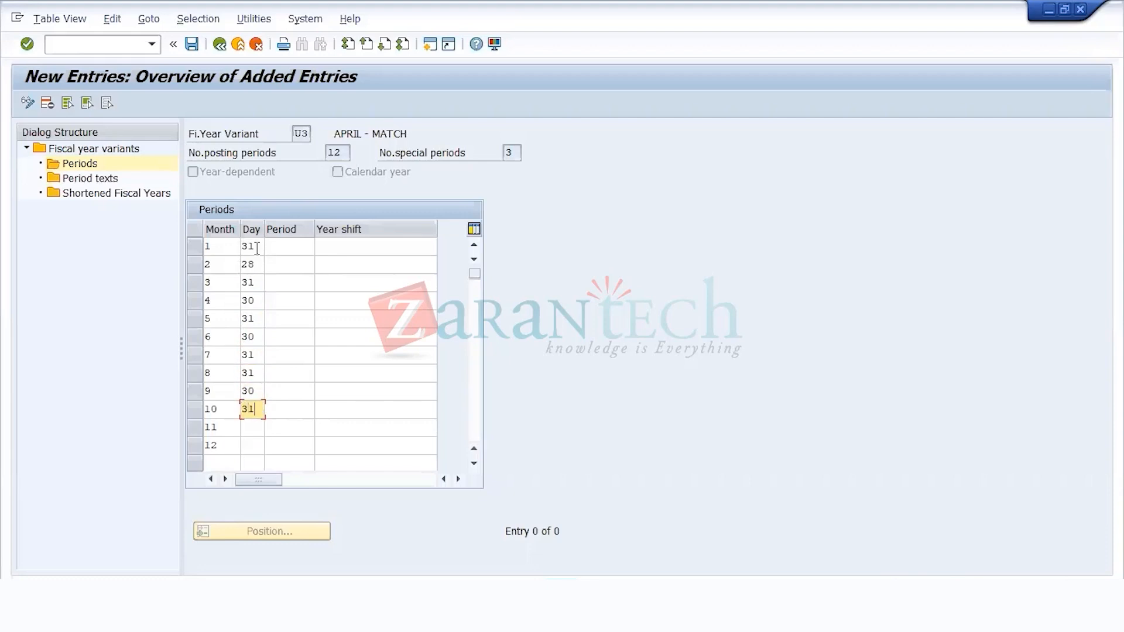
pyautogui.press('Down')
pyautogui.write('30')
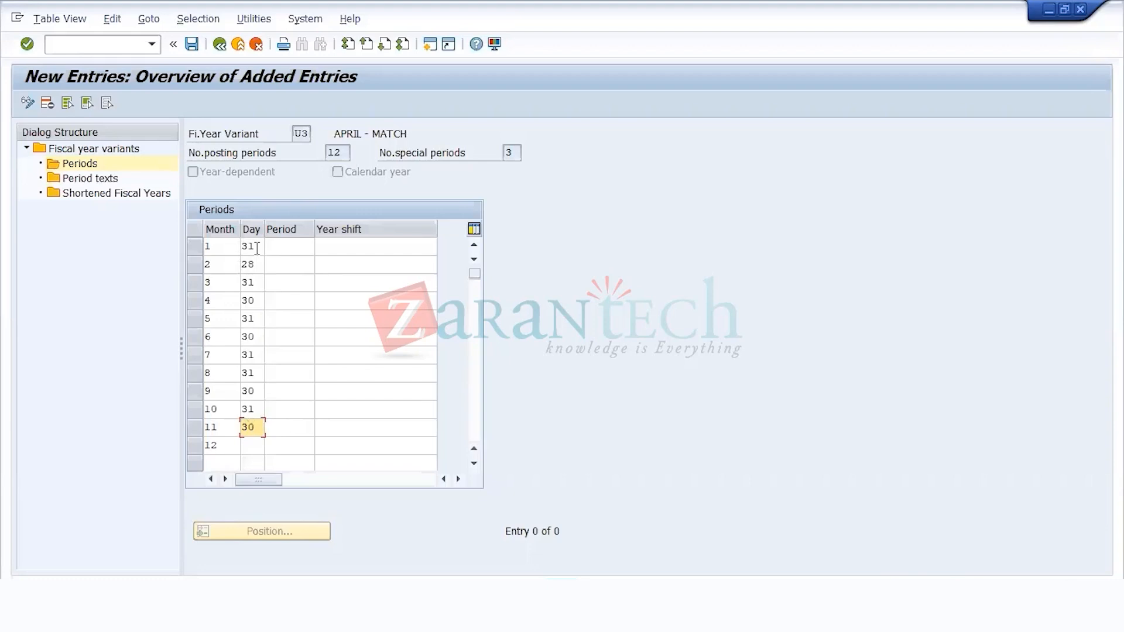
pyautogui.press('Down')
pyautogui.write('31')
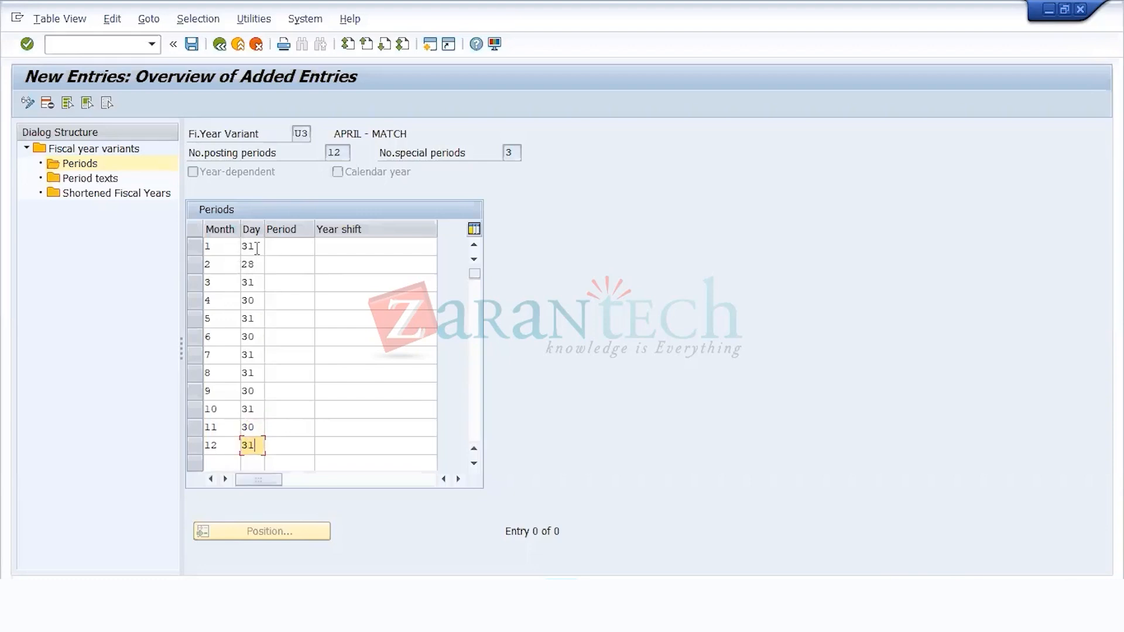
# Step: Assign posting periods 1 through 9 to months 4 through 12 of variant U3
pyautogui.click(300, 247)
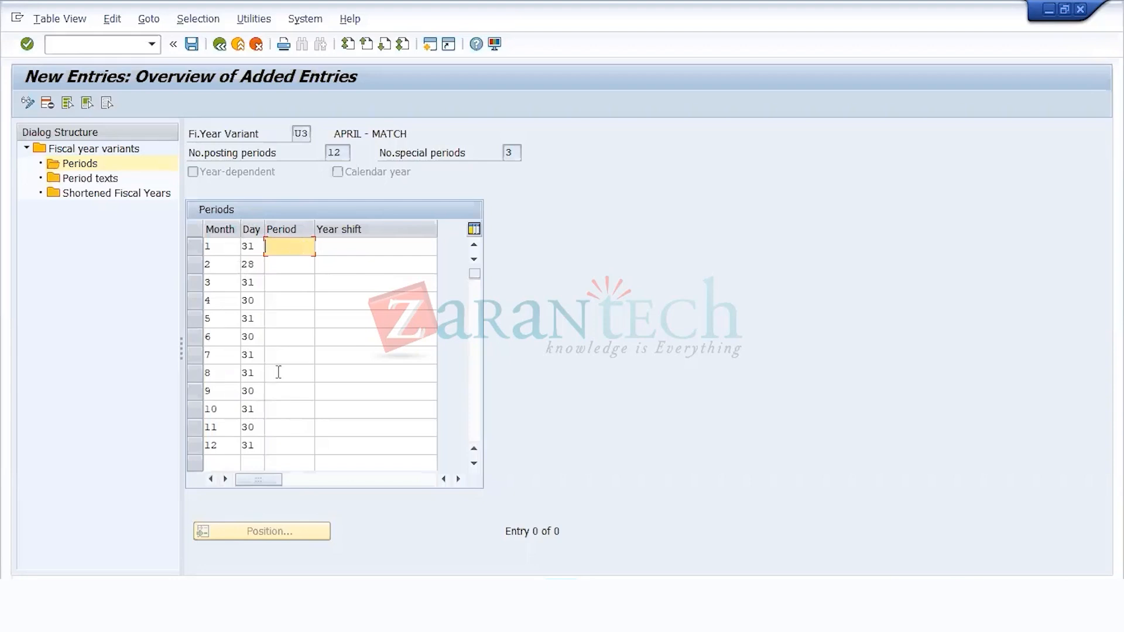
pyautogui.click(274, 300)
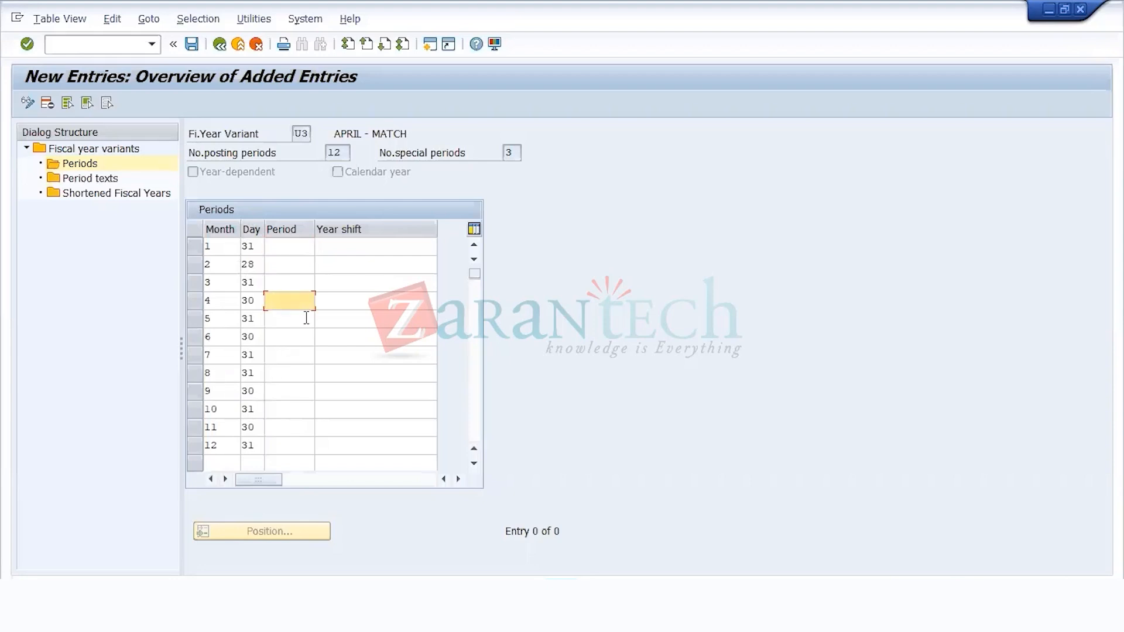
pyautogui.write('1')
pyautogui.click(294, 319)
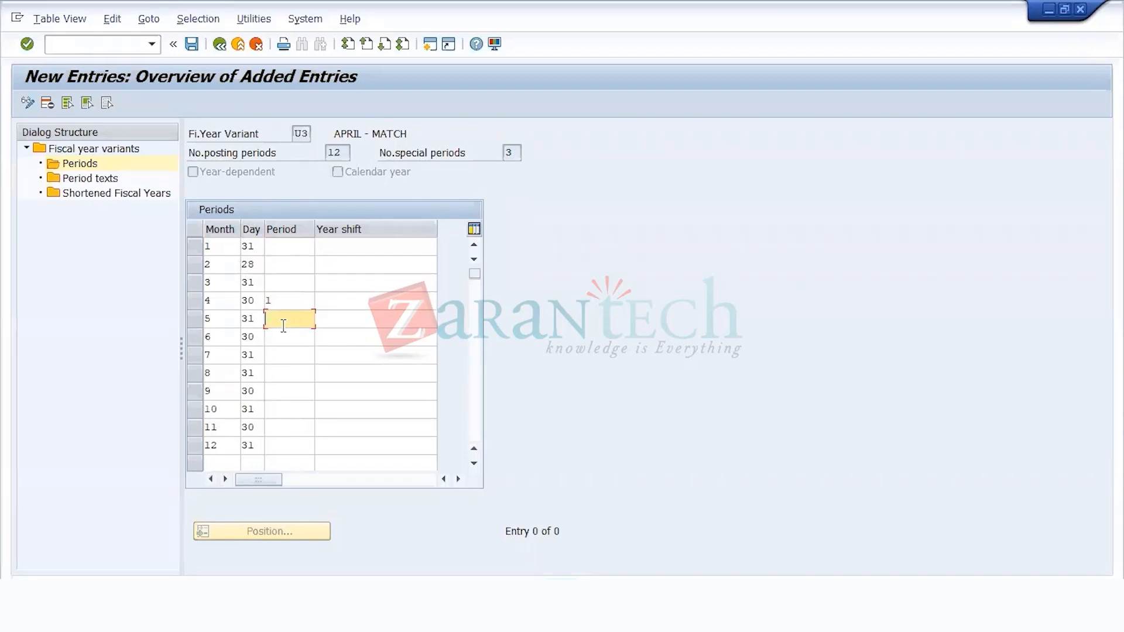
pyautogui.write('2')
pyautogui.press('Down')
pyautogui.write('3')
pyautogui.press('Down')
pyautogui.write('4')
pyautogui.press('Down')
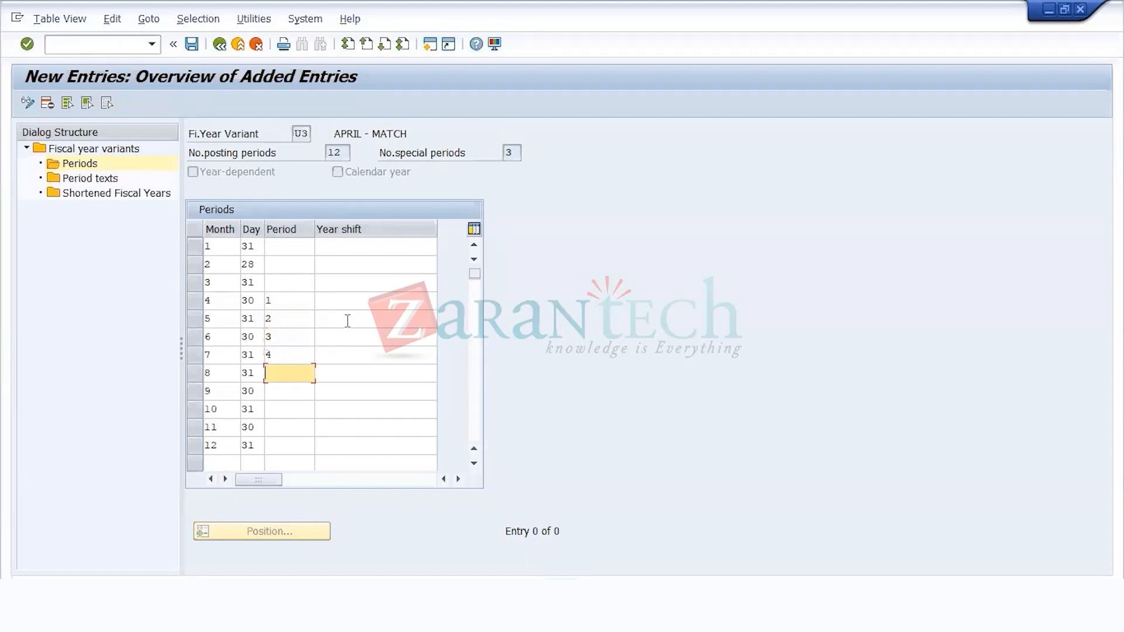
pyautogui.write('5')
pyautogui.press('Down')
pyautogui.write('6')
pyautogui.press('Down')
pyautogui.write('7')
pyautogui.press('Down')
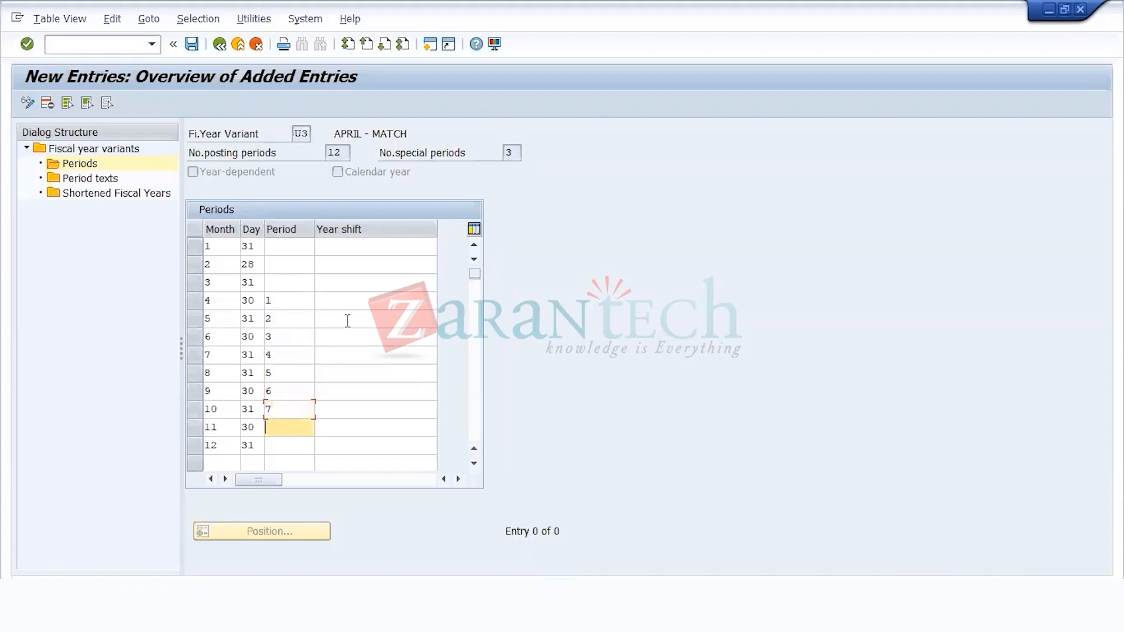
pyautogui.write('8')
pyautogui.press('Down')
pyautogui.write('9')
# Step: Assign posting periods 10, 11 and 12 to months 1, 2 and 3 of variant U3
pyautogui.press('Up')
pyautogui.press('Up')
pyautogui.press('Up')
pyautogui.press('Up')
pyautogui.press('Up')
pyautogui.press('Up')
pyautogui.press('Up')
pyautogui.press('Up')
pyautogui.press('Up')
pyautogui.press('Up')
pyautogui.press('Up')
pyautogui.write('10')
pyautogui.press('Down')
pyautogui.write('11')
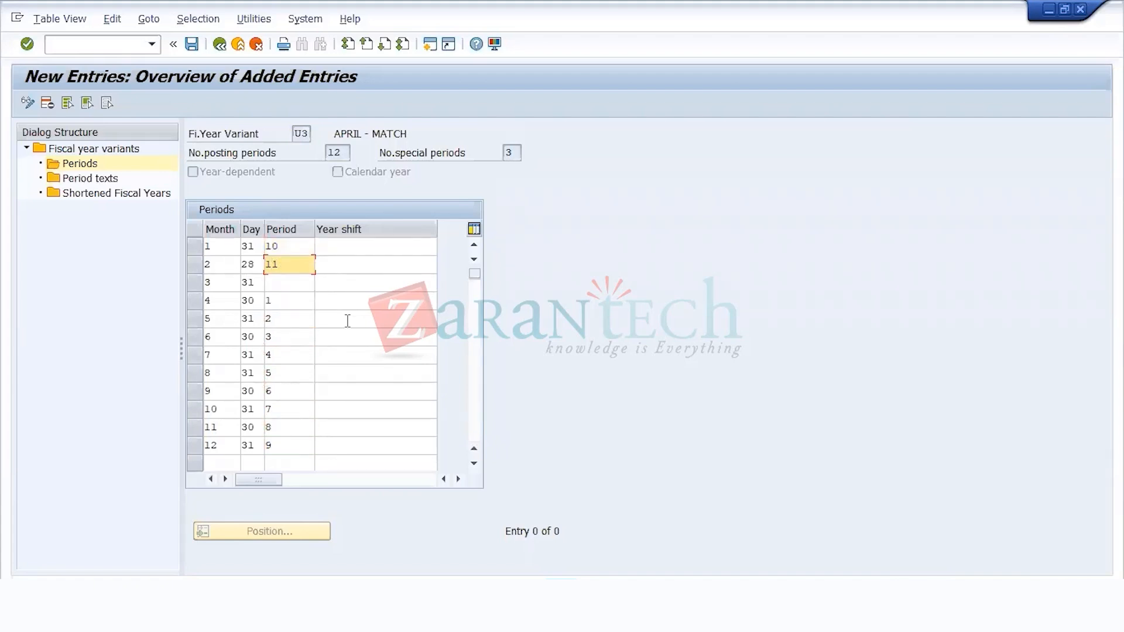
pyautogui.press('Down')
pyautogui.write('12')
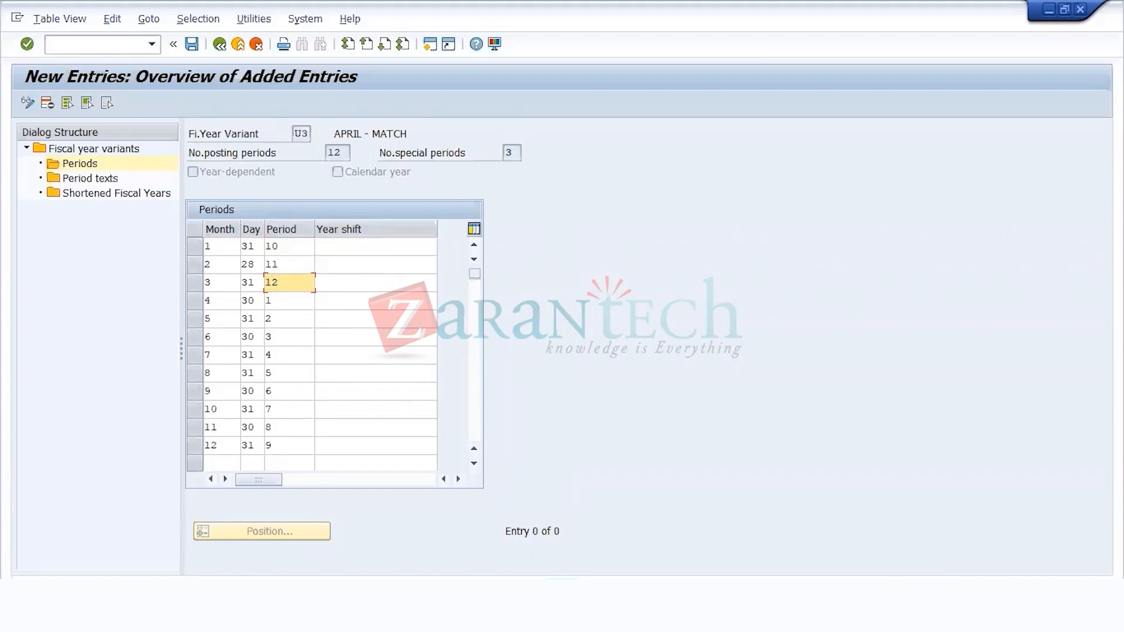
# Step: Switch to Notepad and add the line APR - MARCH below the existing notes, separated by a blank line
pyautogui.click(561, 593)
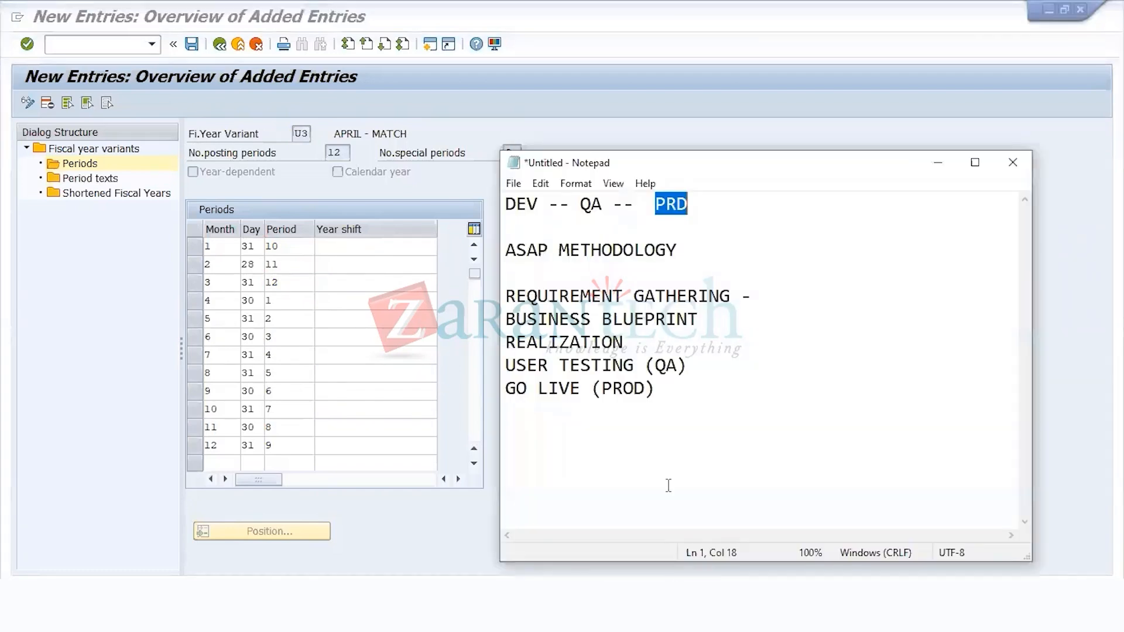
pyautogui.click(675, 417)
pyautogui.press('Return')
pyautogui.press('Return')
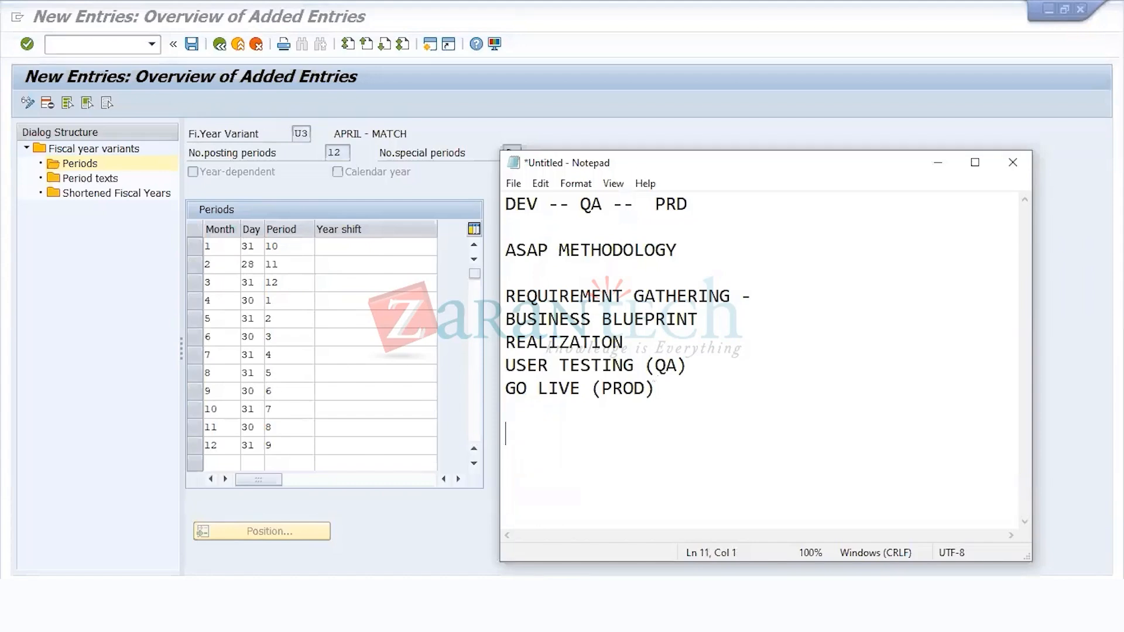
pyautogui.write('JAN')
pyautogui.press('BackSpace')
pyautogui.press('BackSpace')
pyautogui.press('BackSpace')
pyautogui.write('APR - MARCH')
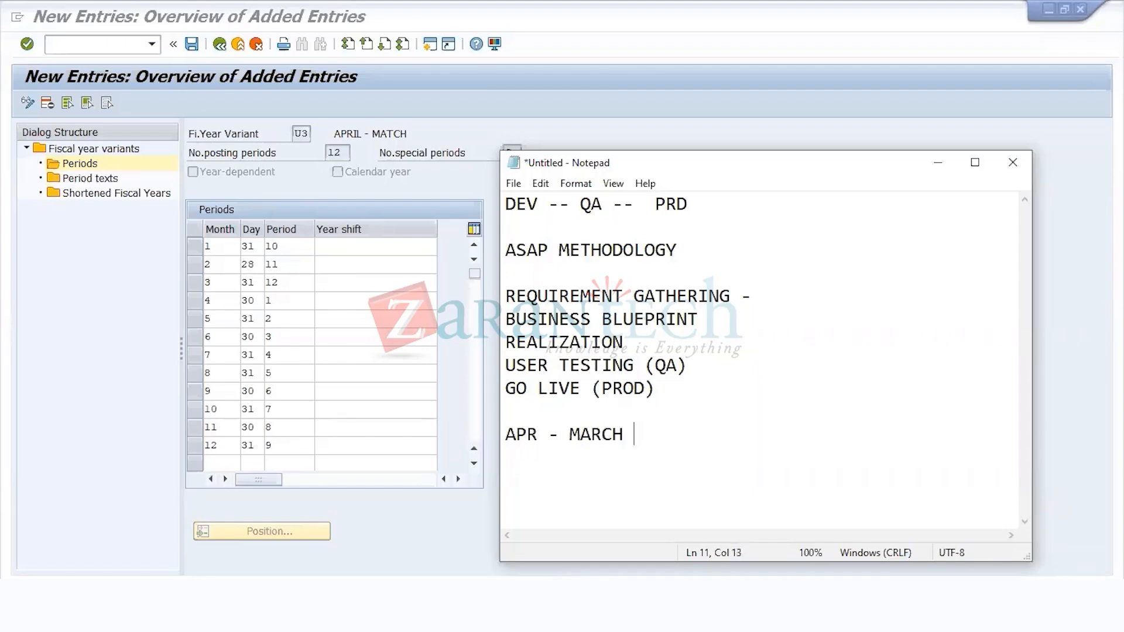
# Step: Add the line FINANCIAL YR 2021 under APR - MARCH in the notes
pyautogui.press('Return')
pyautogui.write('FIN')
pyautogui.write('ANCIAL YR 2020')
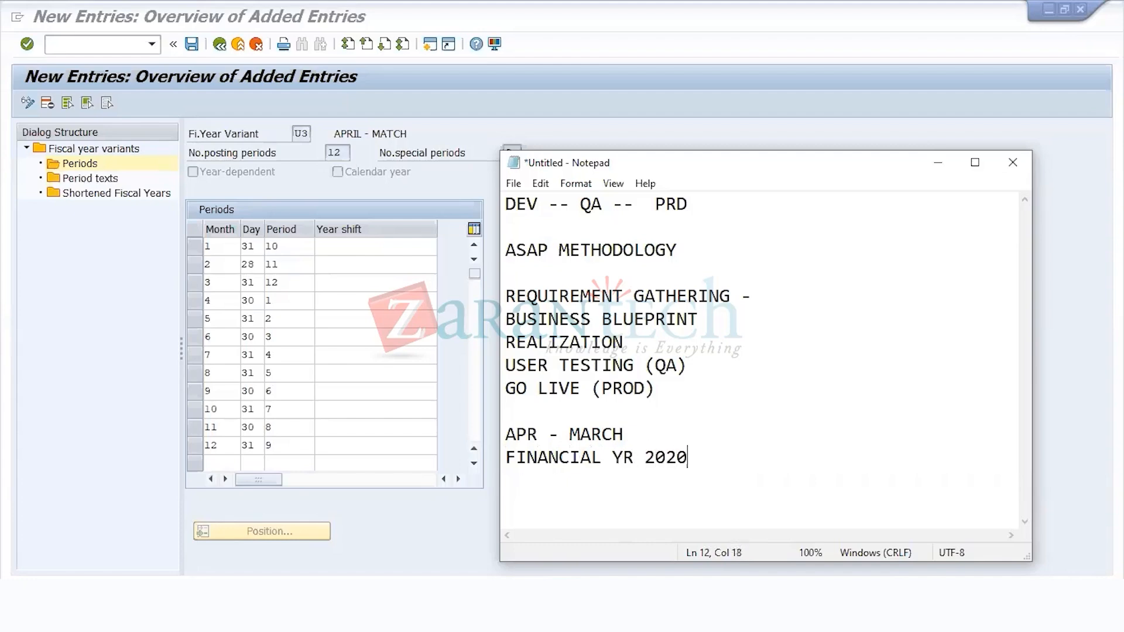
pyautogui.press('BackSpace')
pyautogui.write('1')
# Step: Leave a blank line in the notes and add the example line APRIL 2021 -- 1 ' 2021
pyautogui.press('Return')
pyautogui.press('Return')
pyautogui.write('APRIL 202')
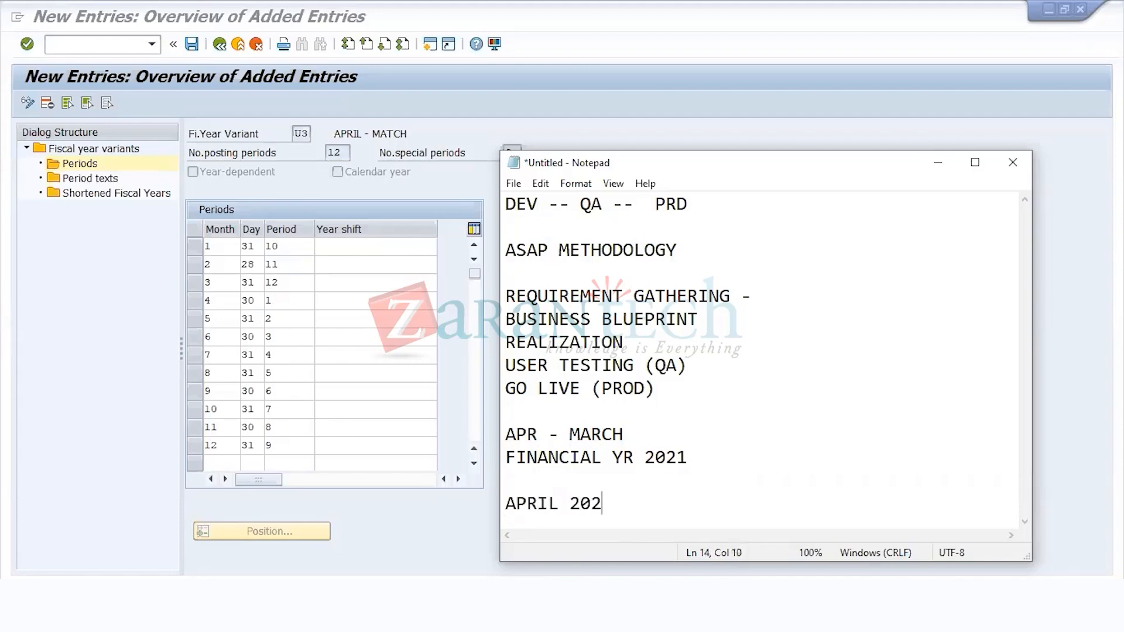
pyautogui.write("1 -- 1 ' 2021")
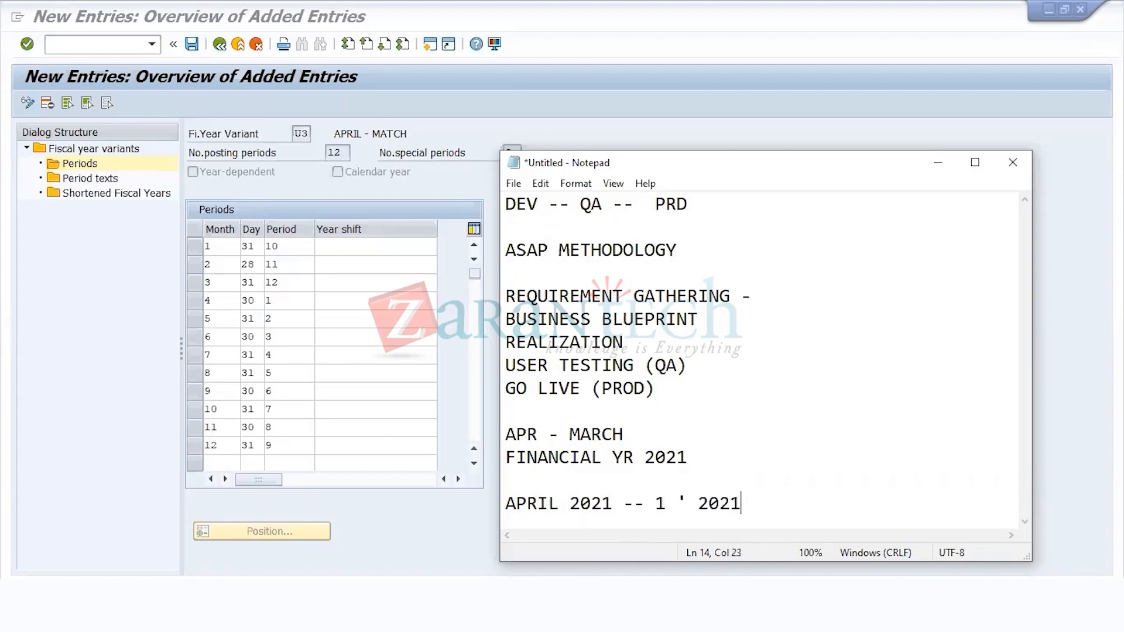
# Step: Add the example line DEC 2021 -- 9 ' 2021 below the April line in the notes
pyautogui.press('Return')
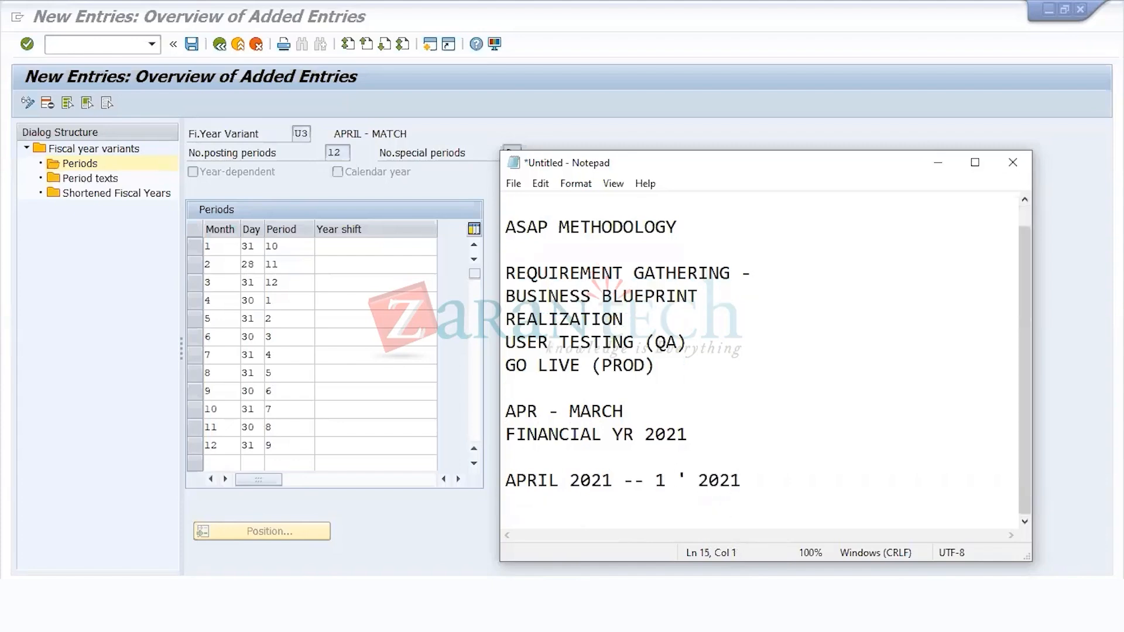
pyautogui.write('DEC 2021 -- ')
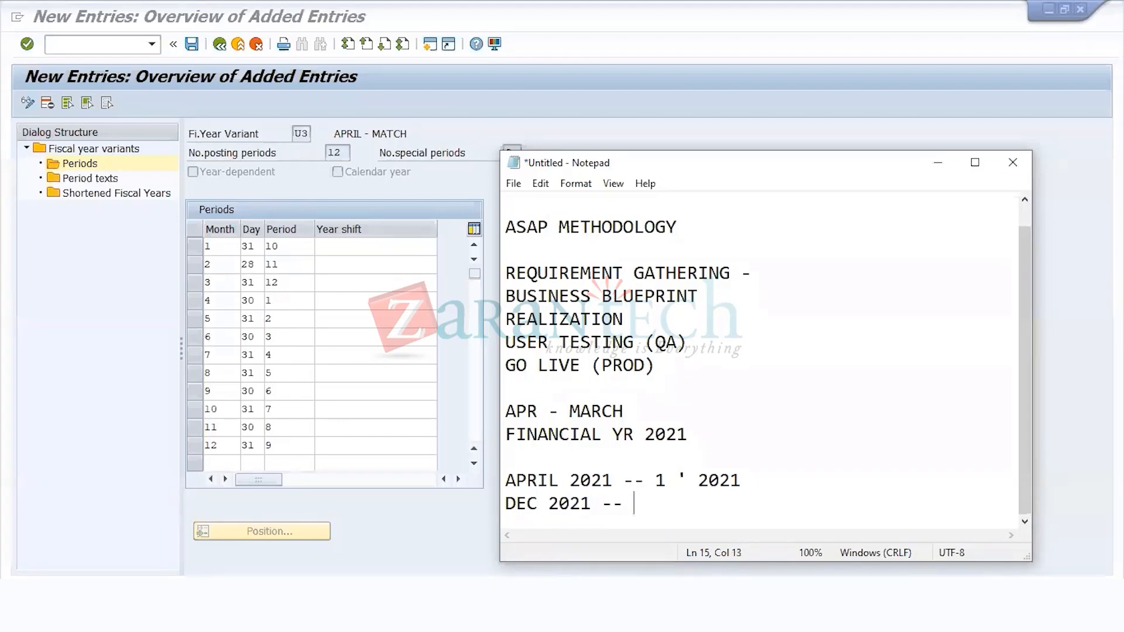
pyautogui.write("9 ' 2021")
# Step: Add the example line JAN 2022 -- 10' 2021 below the December line in the notes
pyautogui.press('Return')
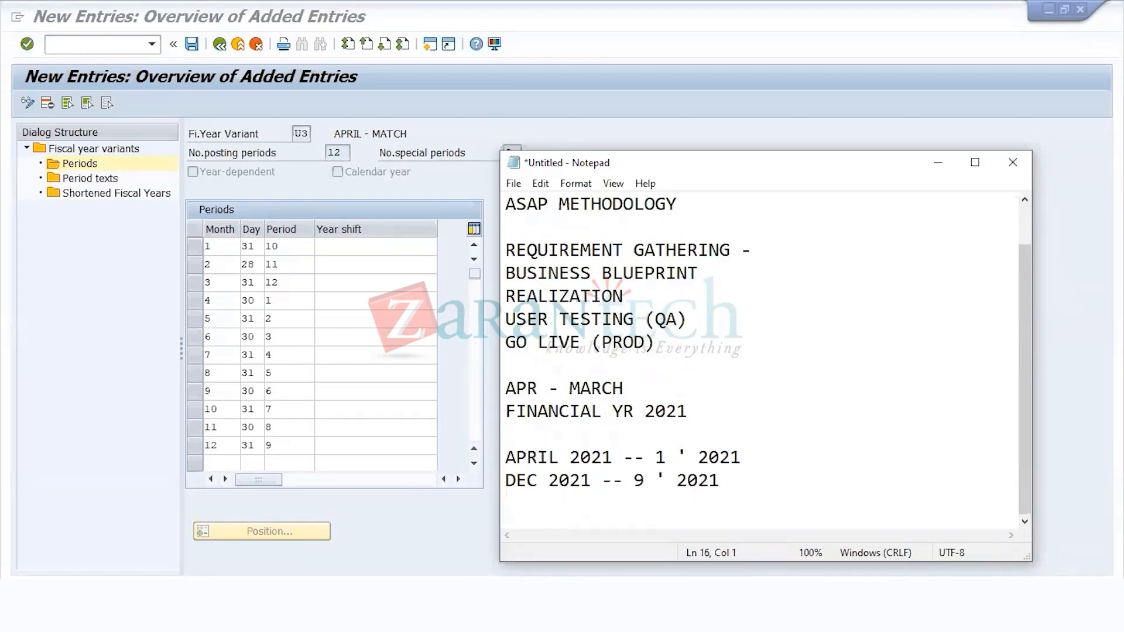
pyautogui.write('JAN 2022')
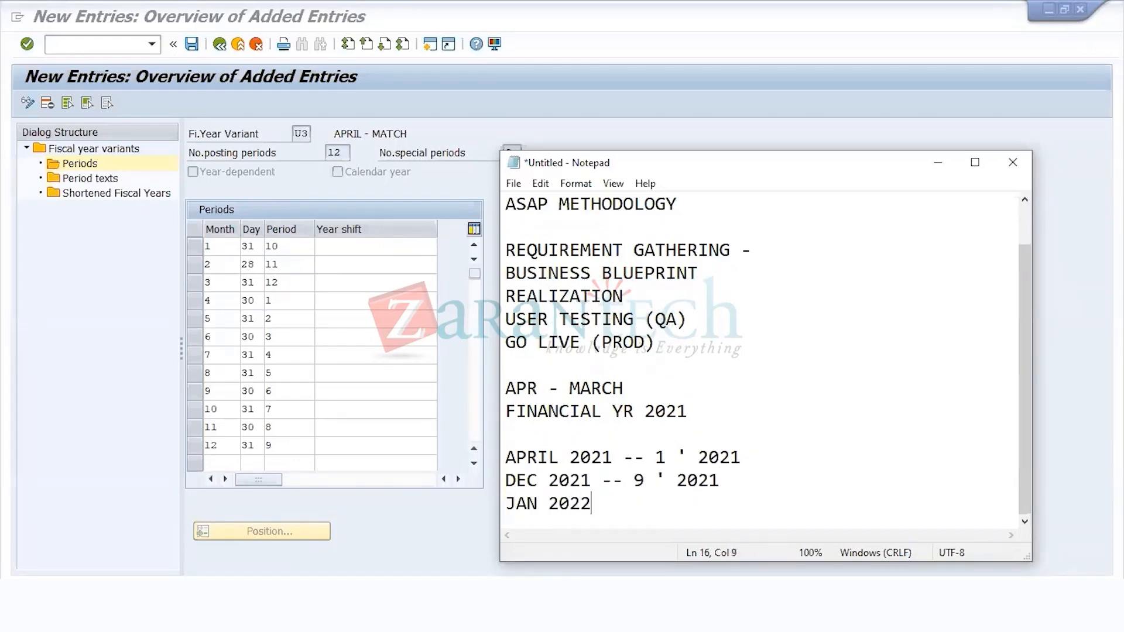
pyautogui.write(" -- 10' 2021")
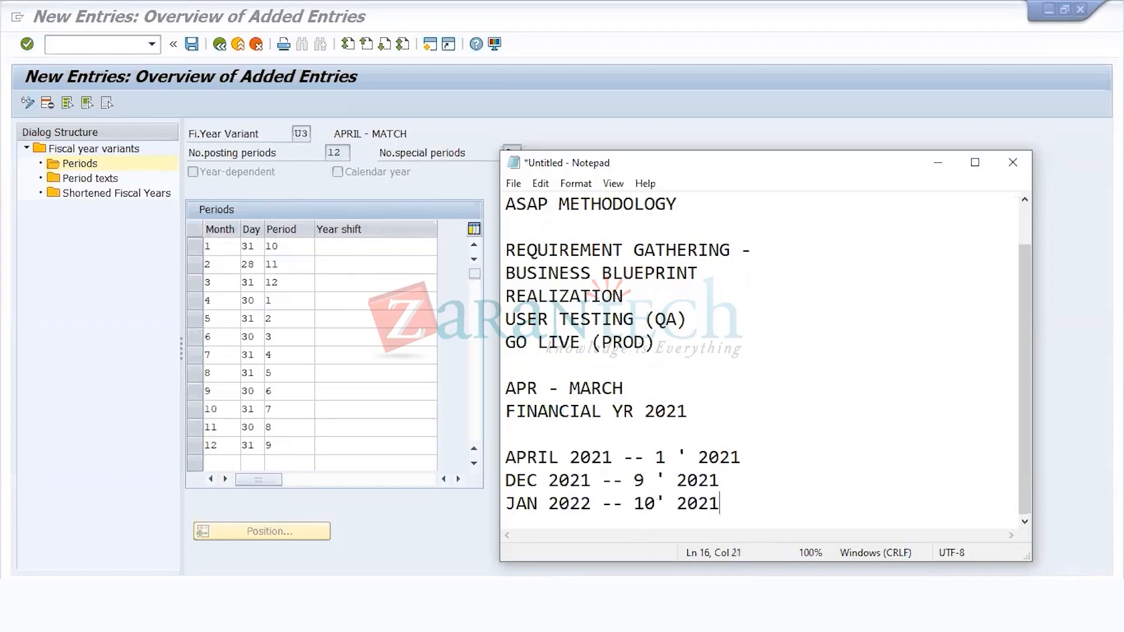
# Step: Switch back to SAP and set the year shift to 0 for months 4 to 12 of variant U3
pyautogui.click(353, 250)
pyautogui.hotkey('alt', 'Tab')
pyautogui.moveTo(742, 457); pyautogui.dragTo(699, 458)
pyautogui.hotkey('alt', 'Tab')
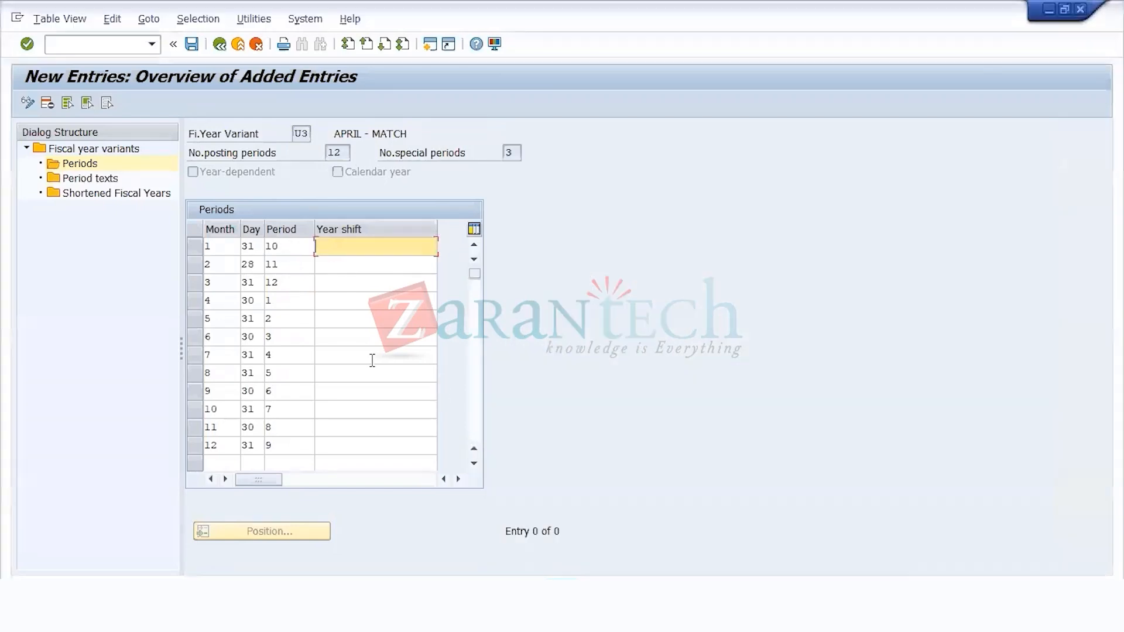
pyautogui.click(341, 299)
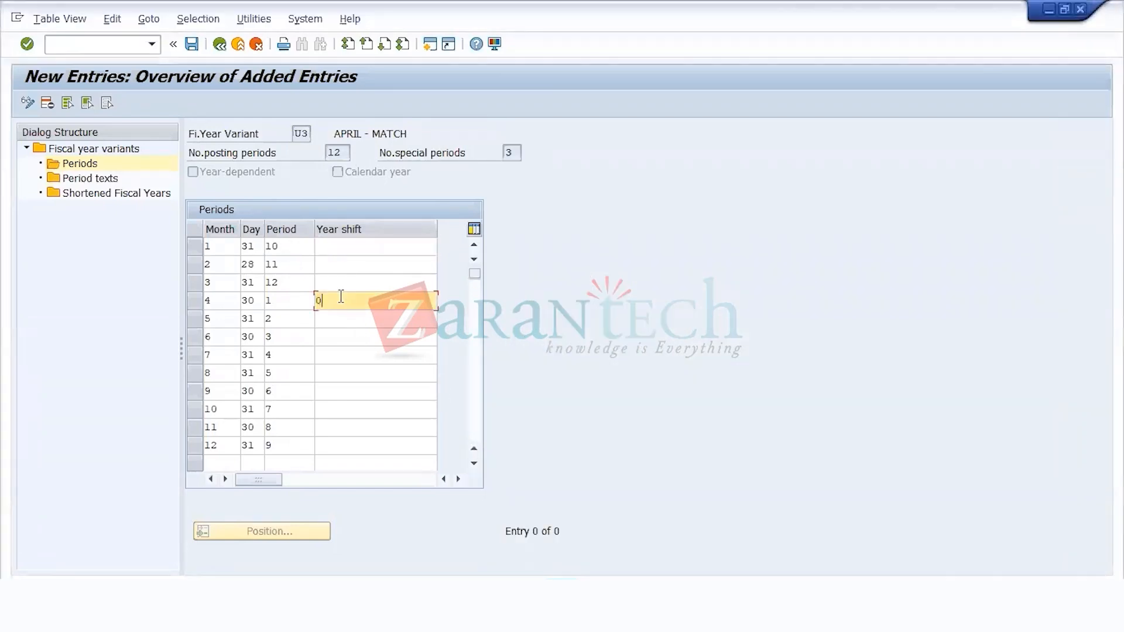
pyautogui.write('0')
pyautogui.press('Down')
pyautogui.press('0')
pyautogui.press('Down')
pyautogui.press('0')
pyautogui.press('Down')
pyautogui.press('0')
pyautogui.press('Down')
pyautogui.press('0')
pyautogui.press('Down')
pyautogui.press('0')
pyautogui.press('Down')
pyautogui.press('Down')
pyautogui.press('0')
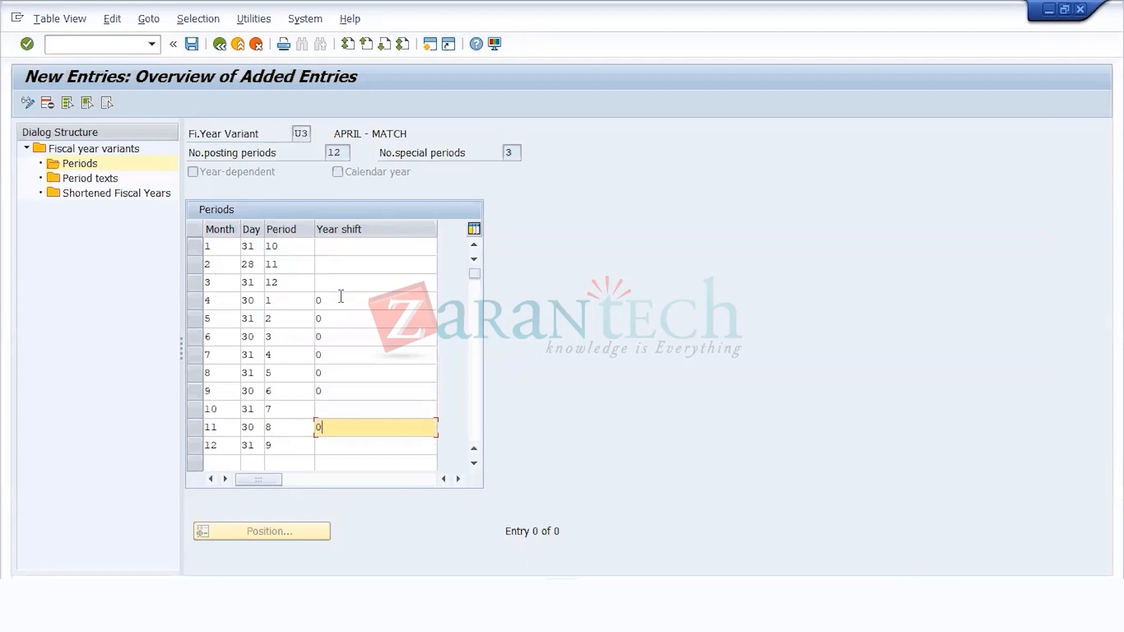
pyautogui.press('Up')
pyautogui.write('0')
pyautogui.press('Down')
pyautogui.press('Down')
pyautogui.write('0')
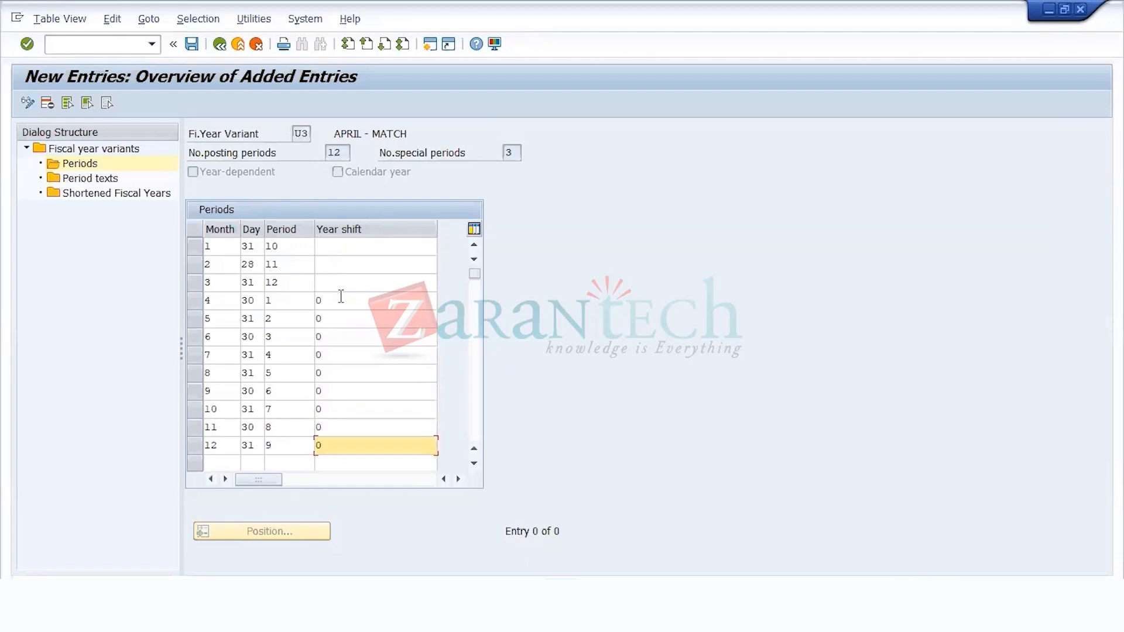
# Step: Set the year shift to -1 for months 1, 2 and 3 of variant U3
pyautogui.click(342, 298)
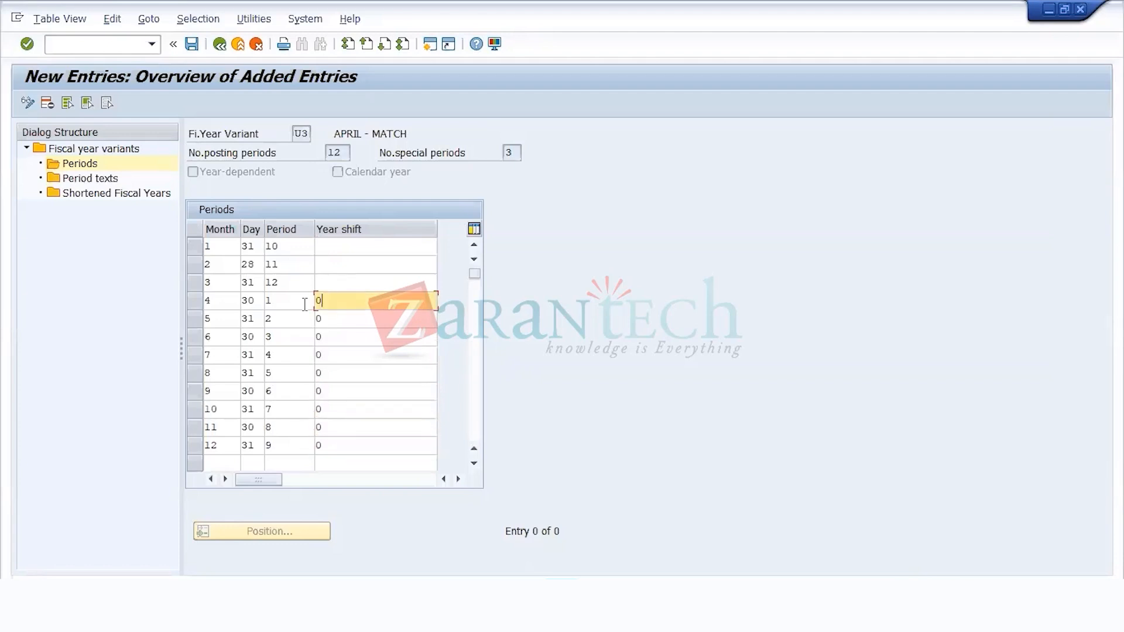
pyautogui.click(322, 249)
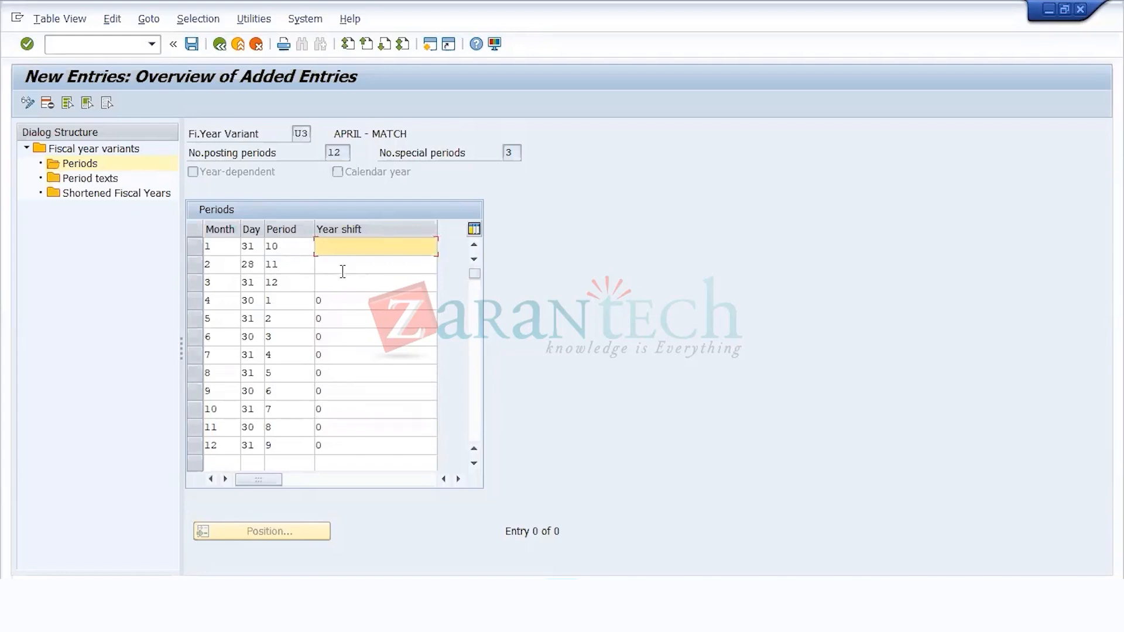
pyautogui.write('-1')
pyautogui.press('Down')
pyautogui.write('-1')
pyautogui.press('Down')
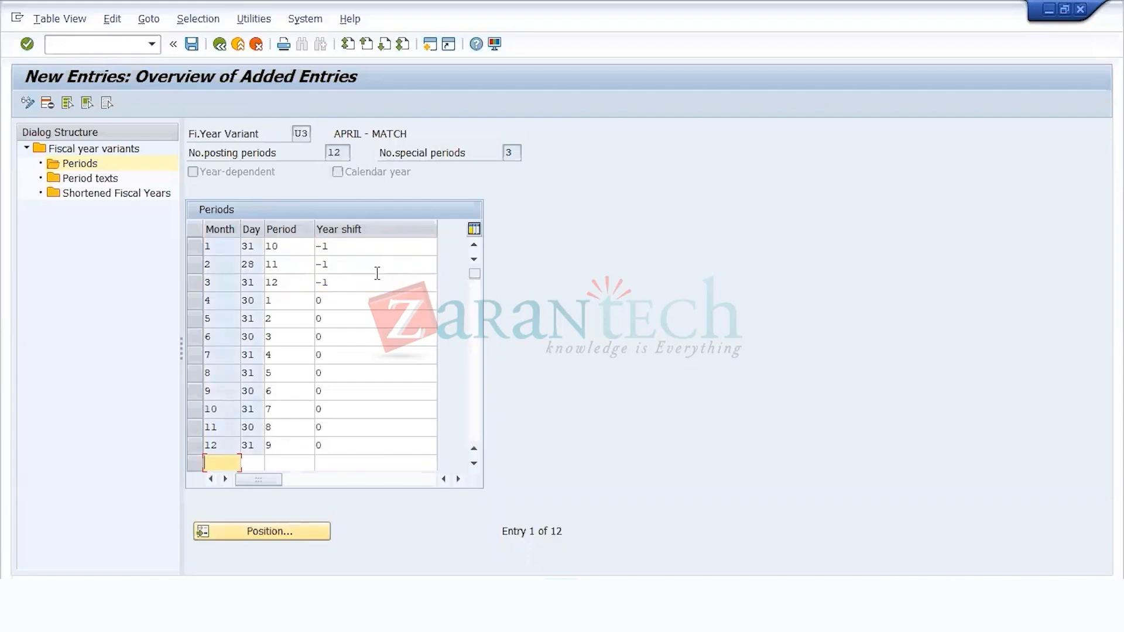
# Step: Save U3's periods under customizing request PRDK903857 and return to the overview of fiscal year variants
pyautogui.click(192, 45)
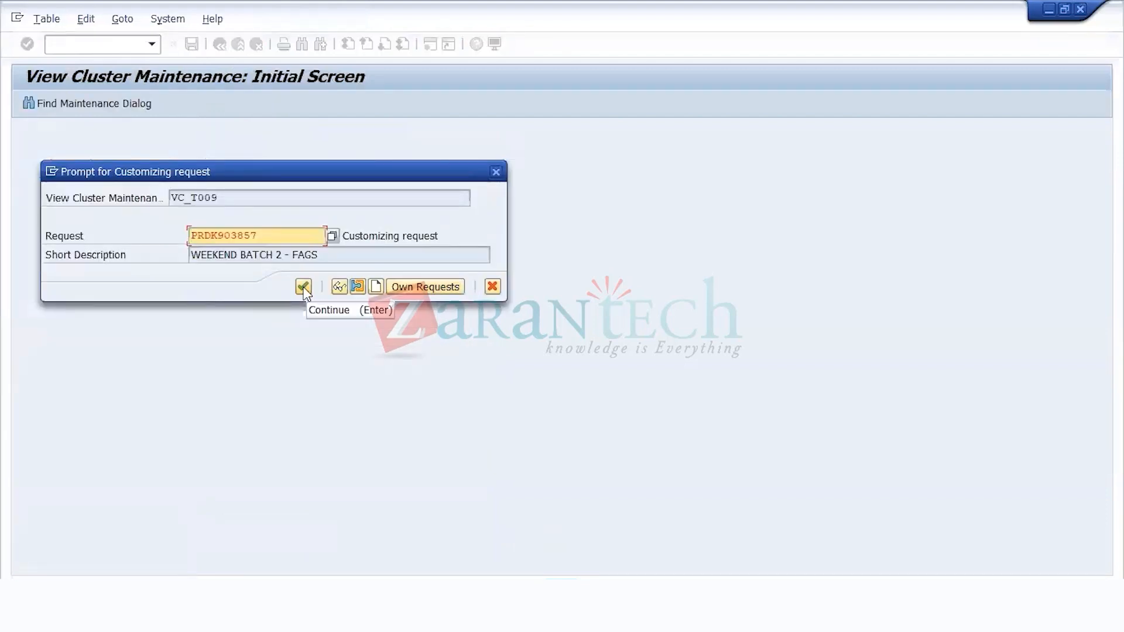
pyautogui.click(305, 288)
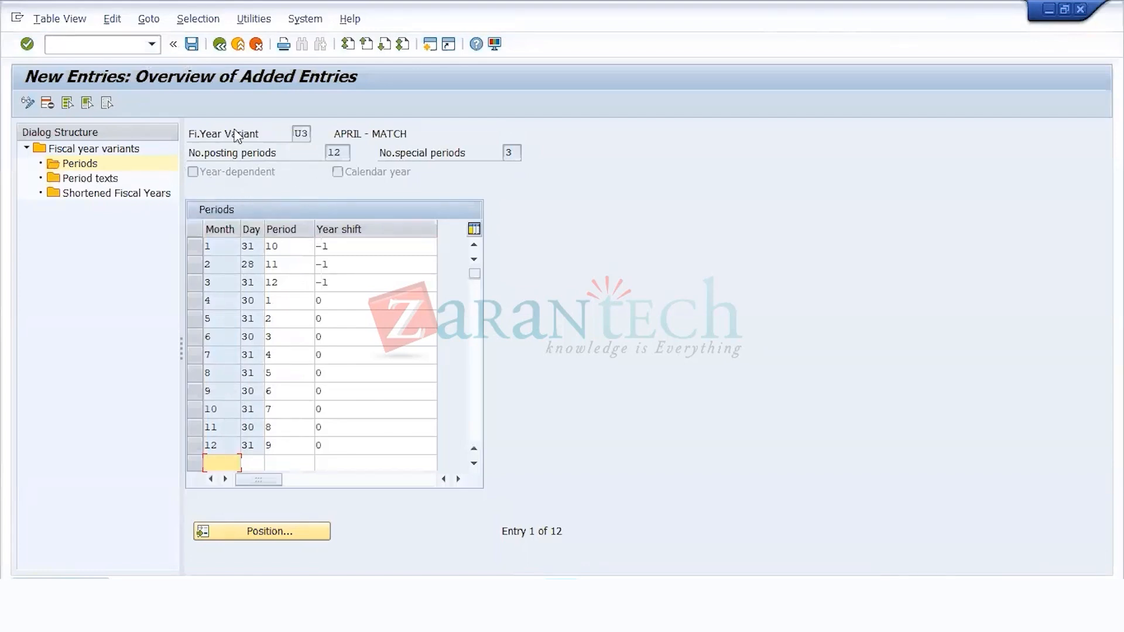
pyautogui.click(218, 45)
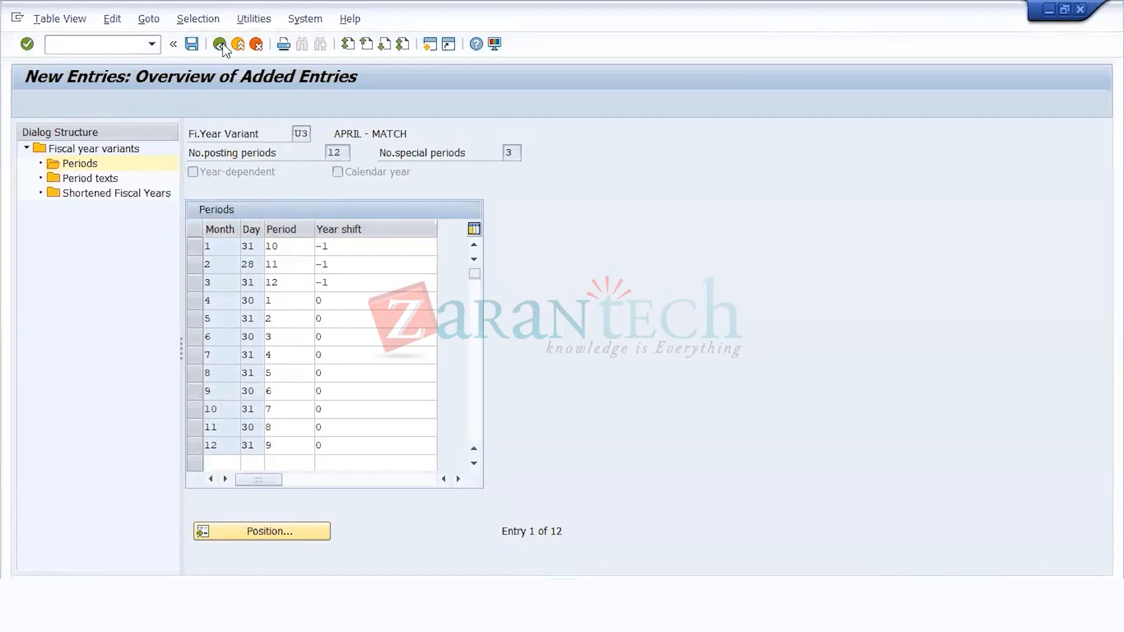
pyautogui.click(221, 46)
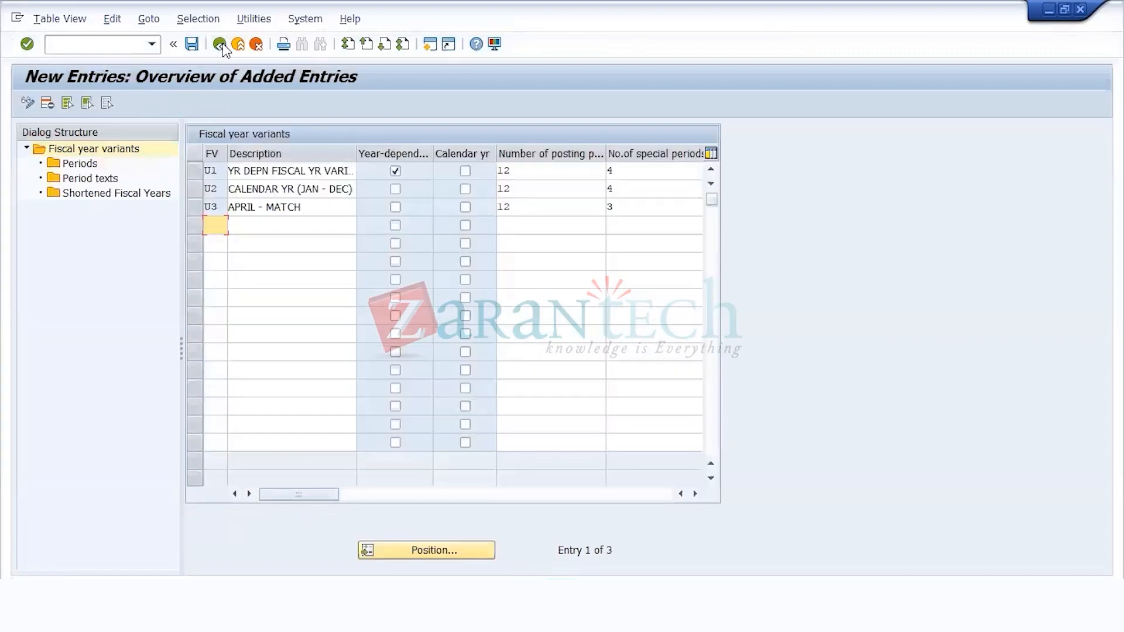
# Step: Flag variant U2 as a calendar year variant and try to open its periods
pyautogui.click(189, 189)
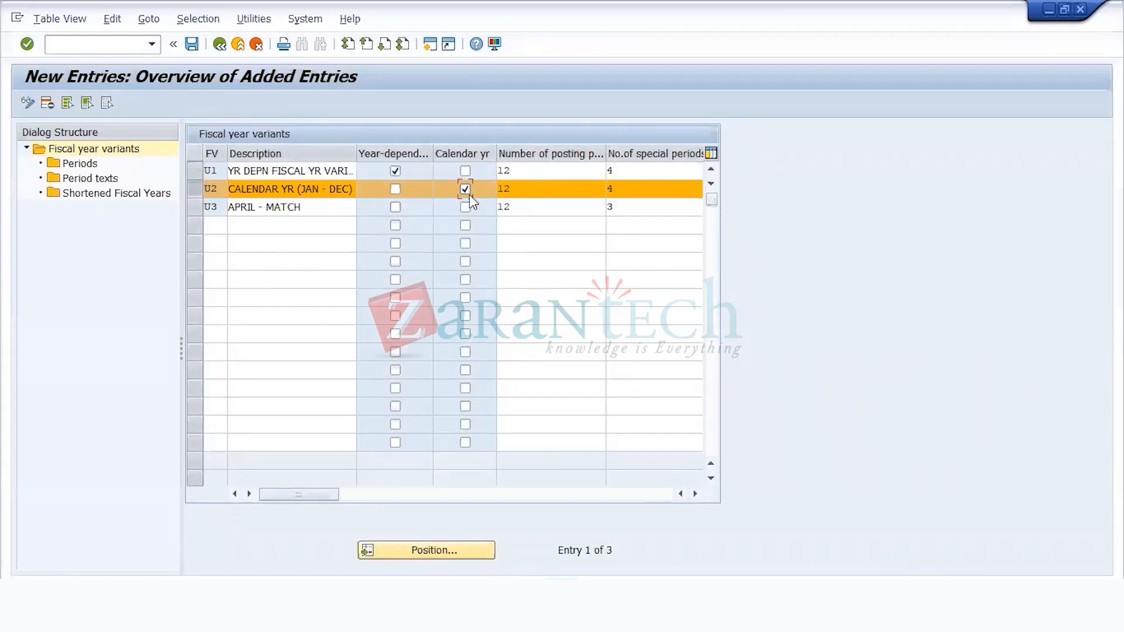
pyautogui.press('Return')
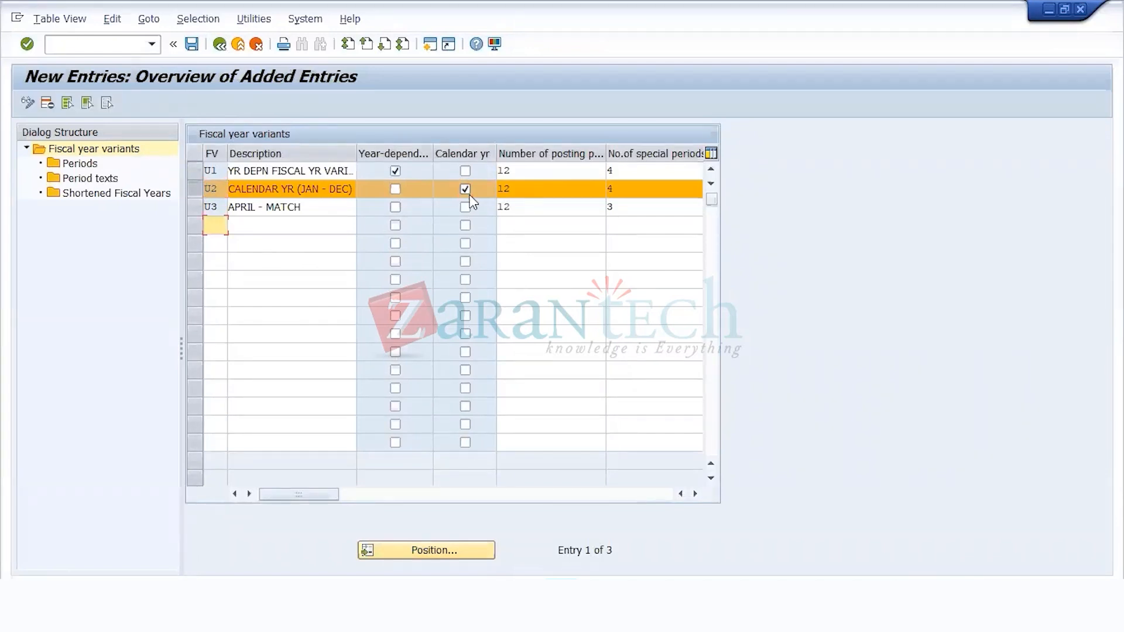
pyautogui.doubleClick(80, 163)
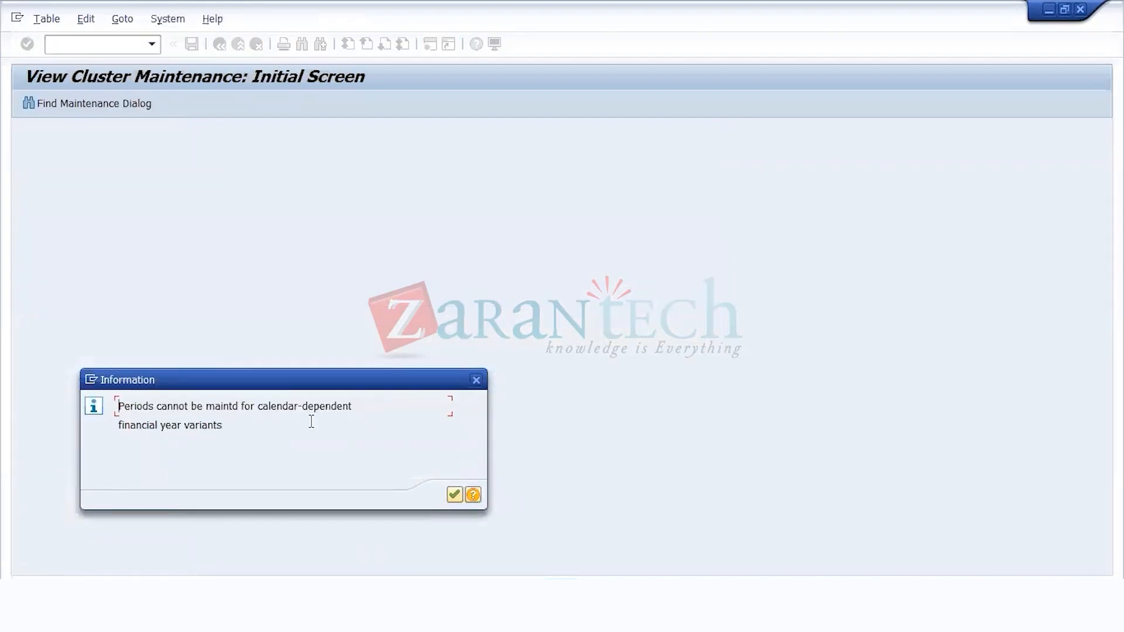
pyautogui.press('Return')
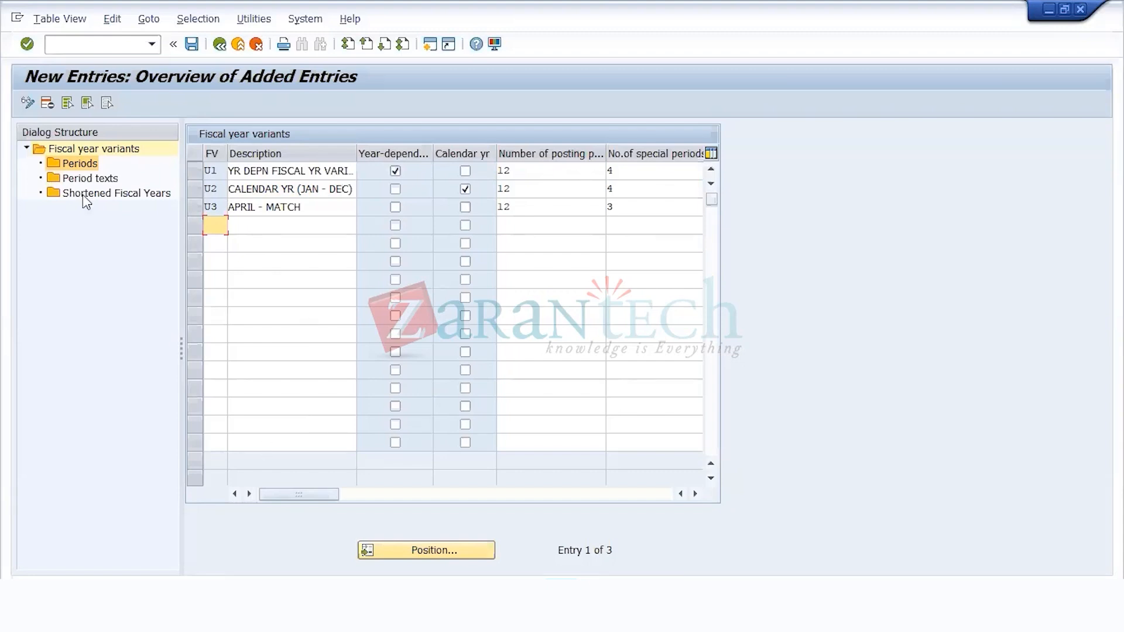
# Step: Open the periods of the year-dependent variant U1 for calendar year 2021
pyautogui.click(210, 173)
pyautogui.click(188, 171)
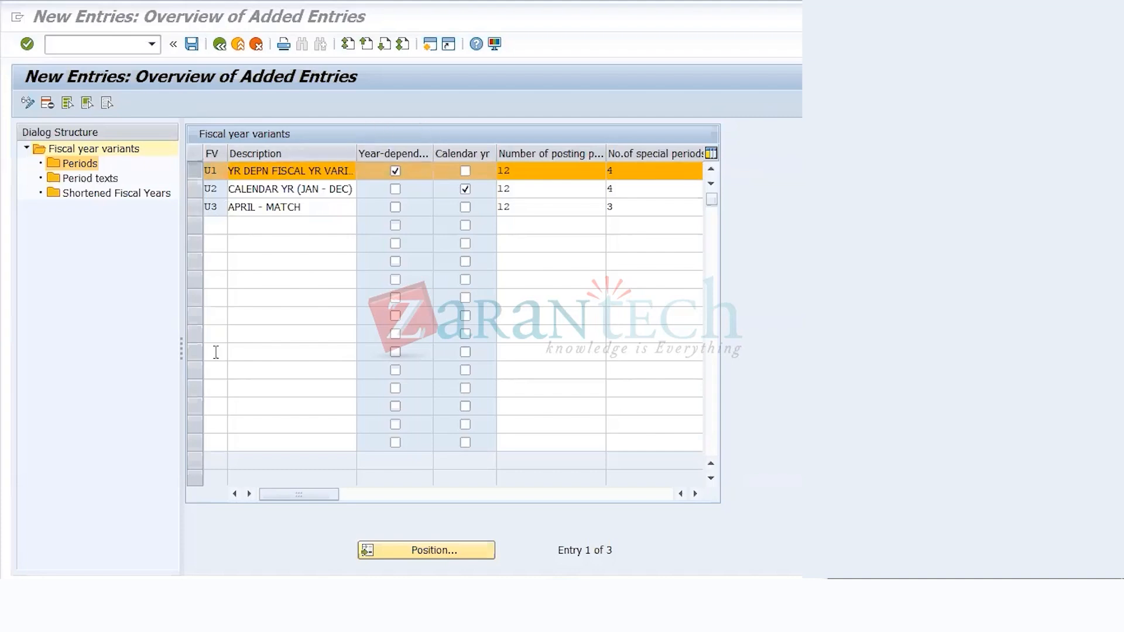
pyautogui.click(302, 171)
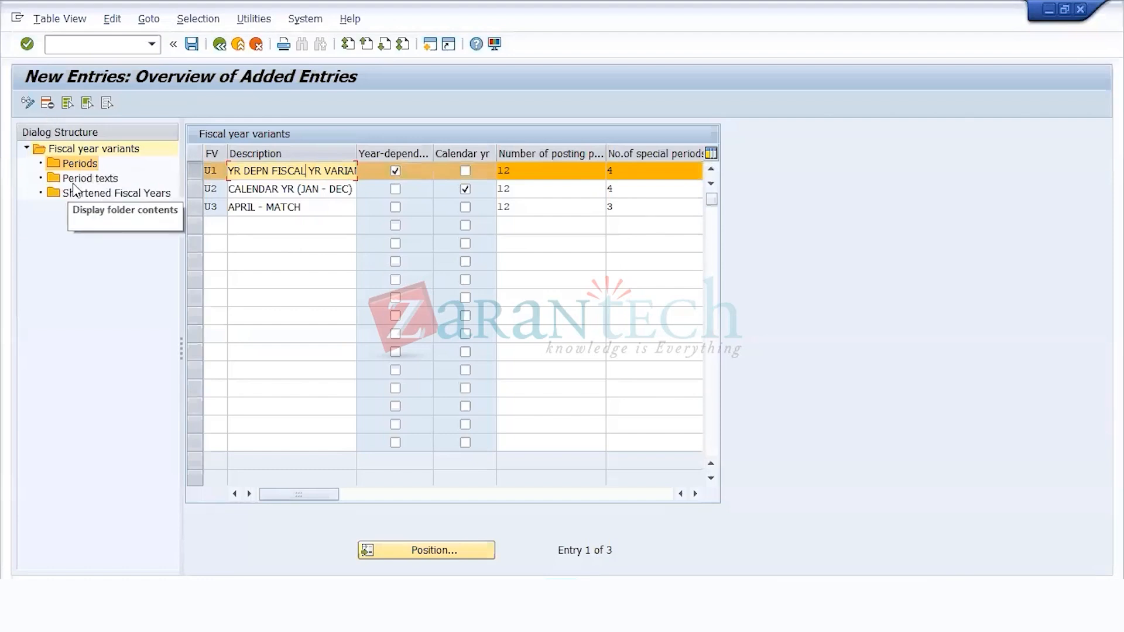
pyautogui.doubleClick(62, 168)
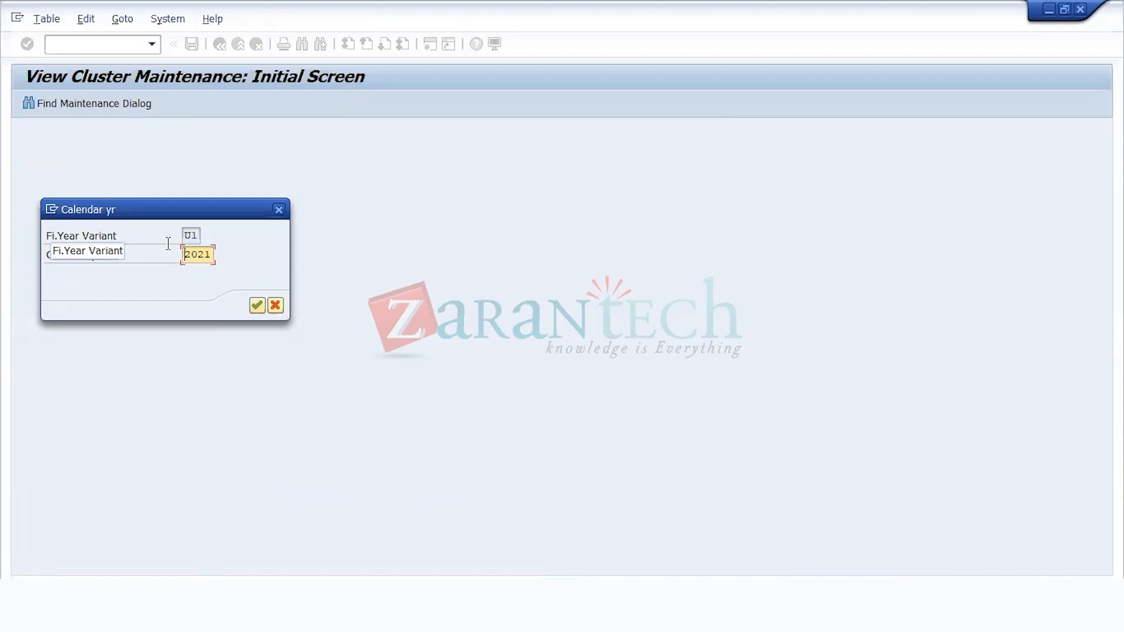
pyautogui.press('Return')
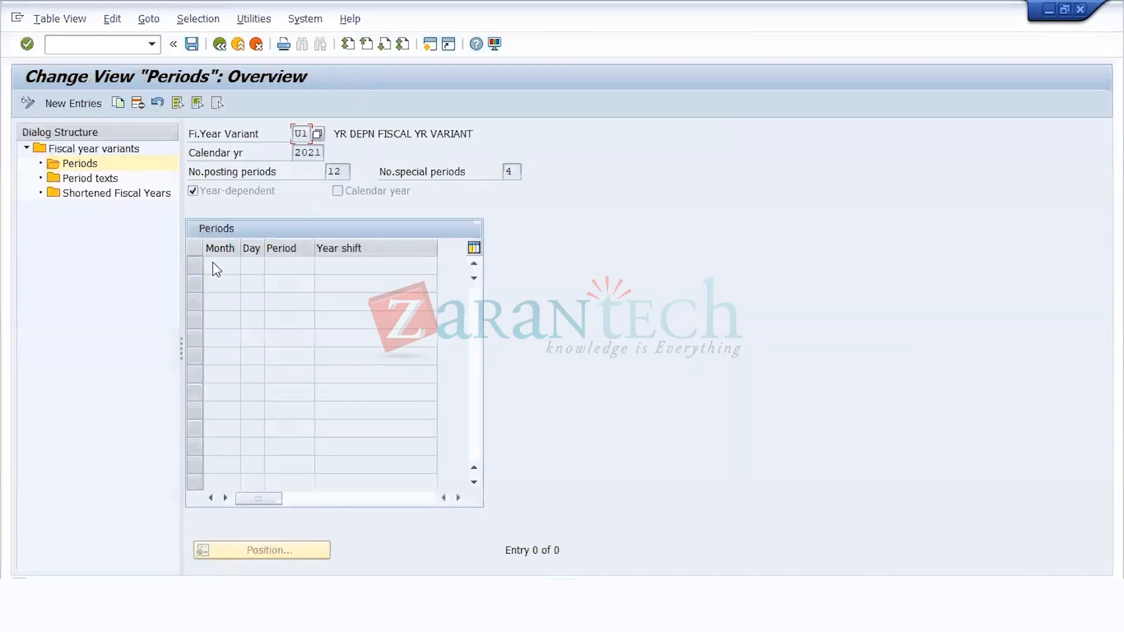
# Step: Create new period entries for variant U1 in 2021 and list months 1 to 12
pyautogui.click(61, 108)
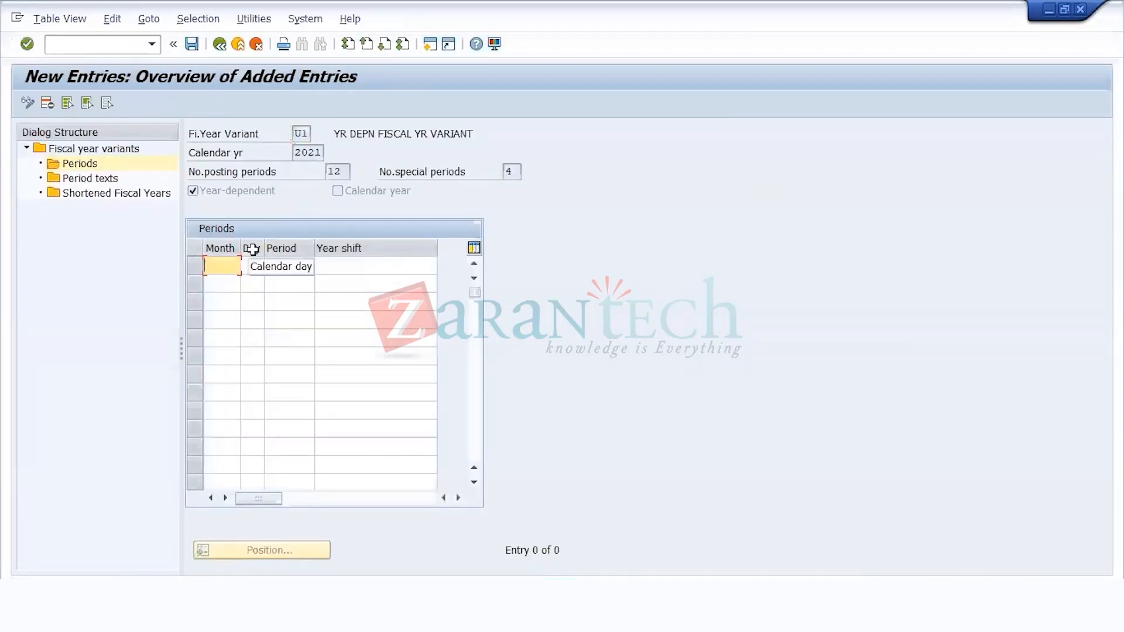
pyautogui.write('1')
pyautogui.press('Escape')
pyautogui.press('Down')
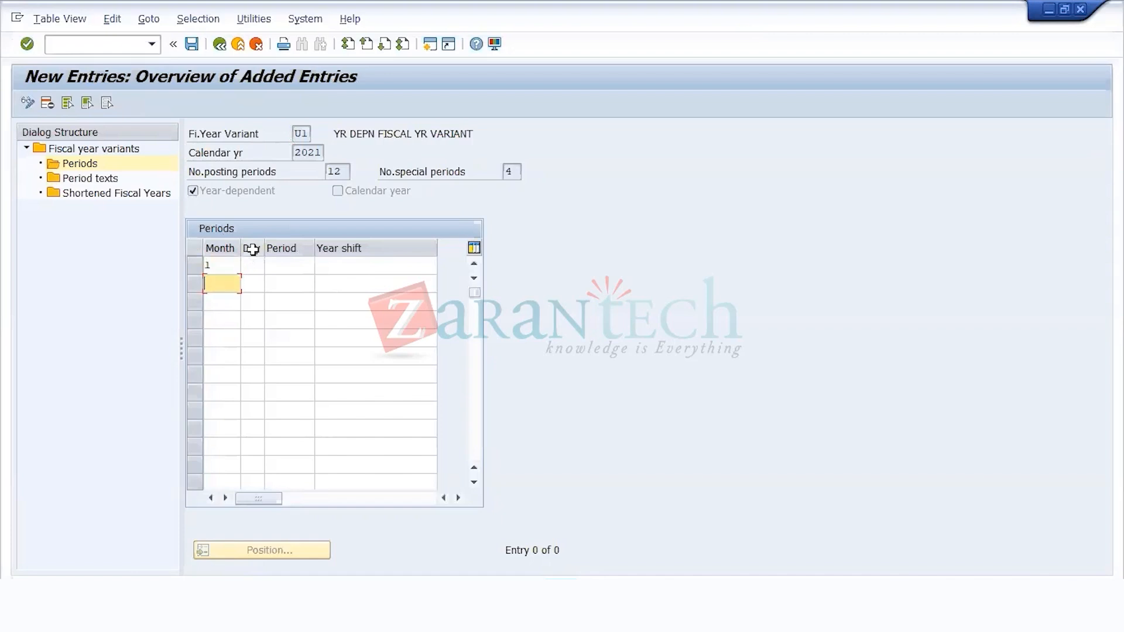
pyautogui.write('2')
pyautogui.press('Down')
pyautogui.write('3')
pyautogui.press('Down')
pyautogui.write('4')
pyautogui.press('Down')
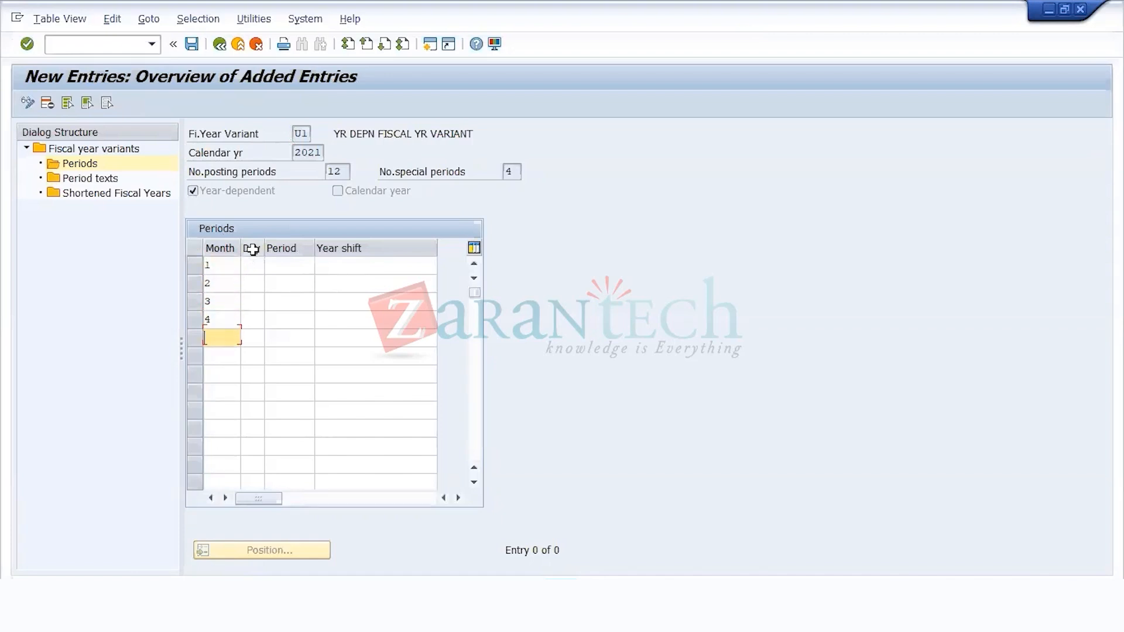
pyautogui.write('5')
pyautogui.press('Down')
pyautogui.write('6')
pyautogui.press('Down')
pyautogui.write('7')
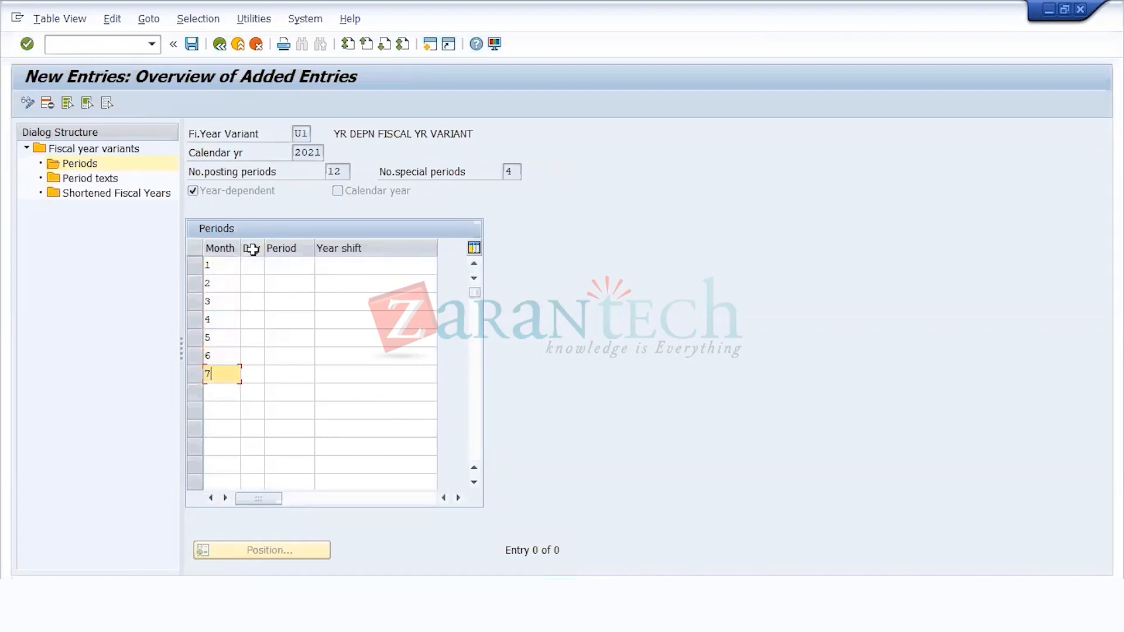
pyautogui.press('Down')
pyautogui.write('8')
pyautogui.press('Down')
pyautogui.write('9')
pyautogui.press('Down')
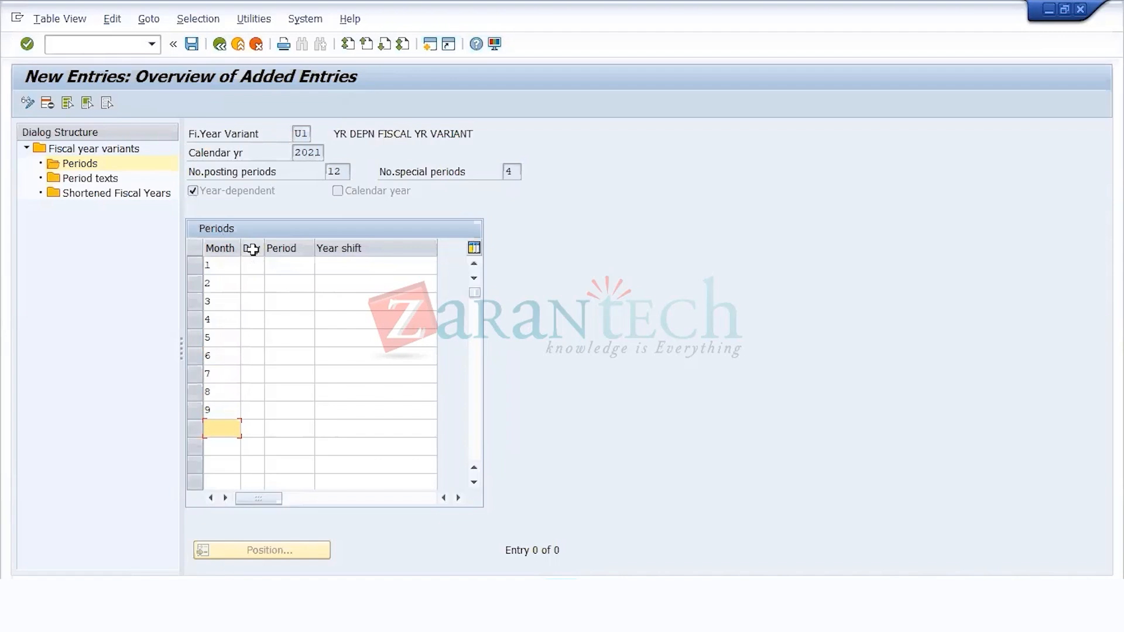
pyautogui.write('10')
pyautogui.press('Down')
pyautogui.write('11')
pyautogui.press('Down')
pyautogui.write('12')
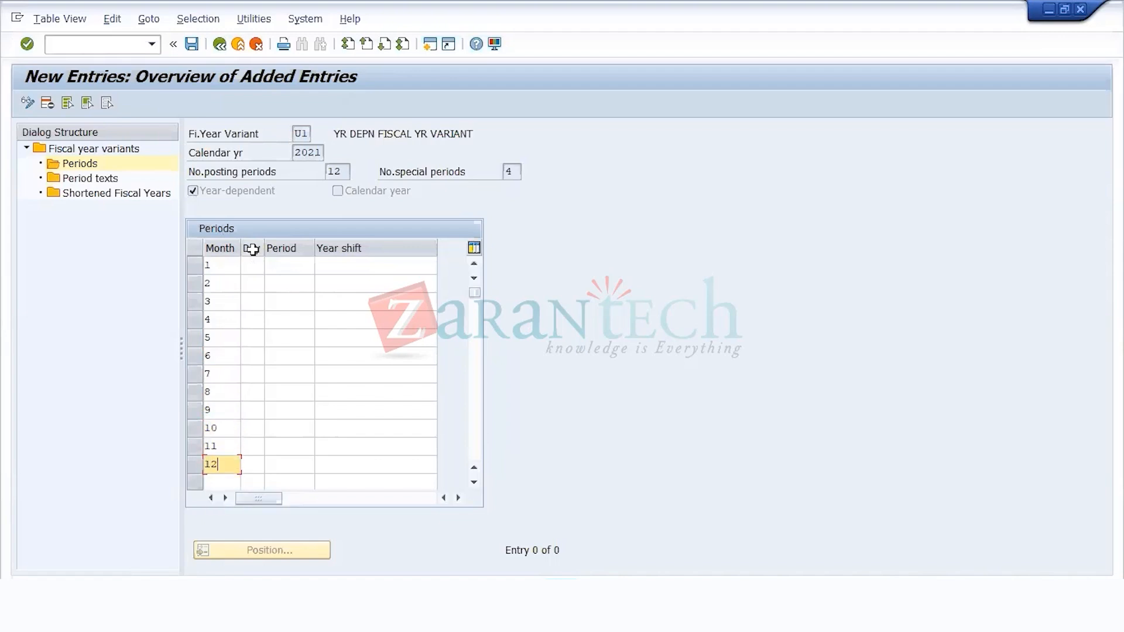
# Step: Set the calendar day of month 1 to 29 for variant U1
pyautogui.click(252, 267)
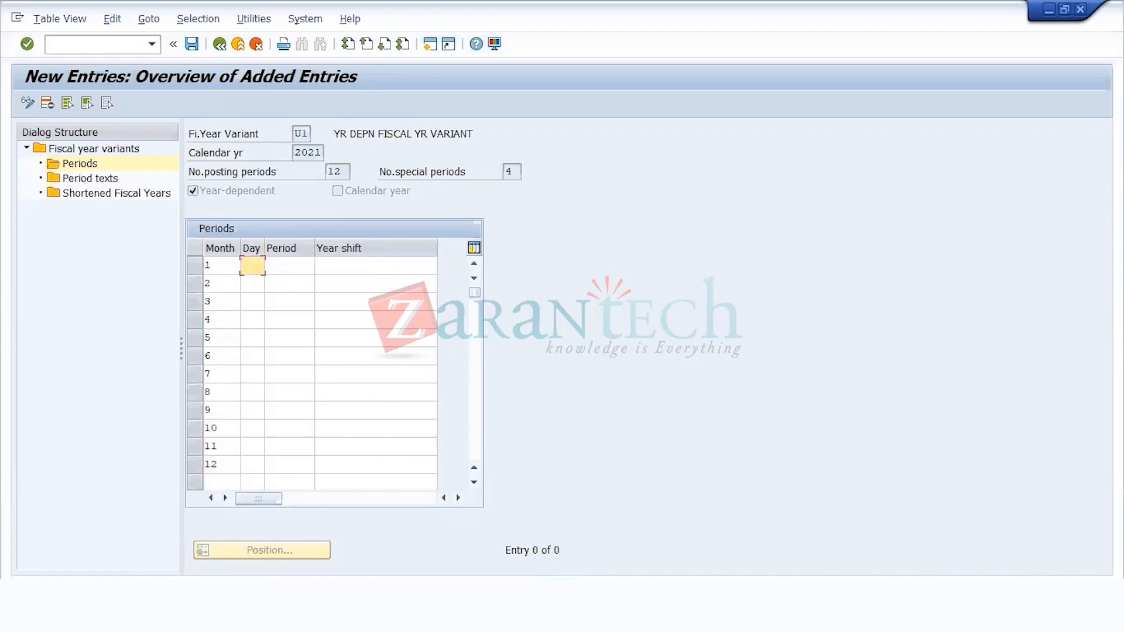
pyautogui.hotkey('alt', 'Tab')
pyautogui.hotkey('alt', 'Tab')
pyautogui.hotkey('alt', 'Tab')
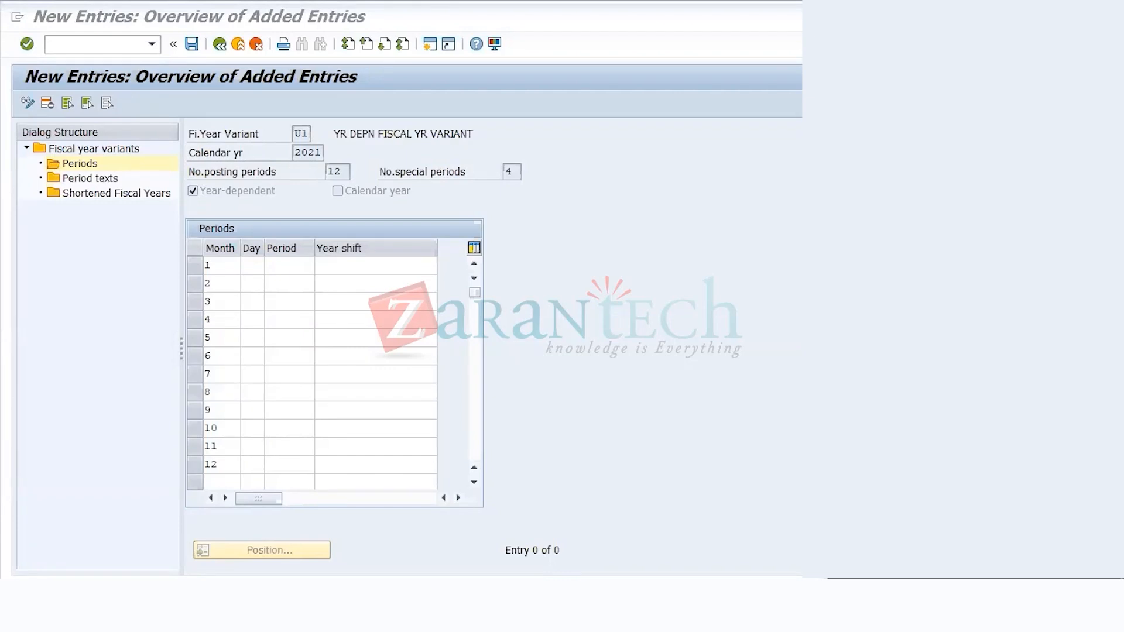
pyautogui.click(257, 270)
pyautogui.write('29')
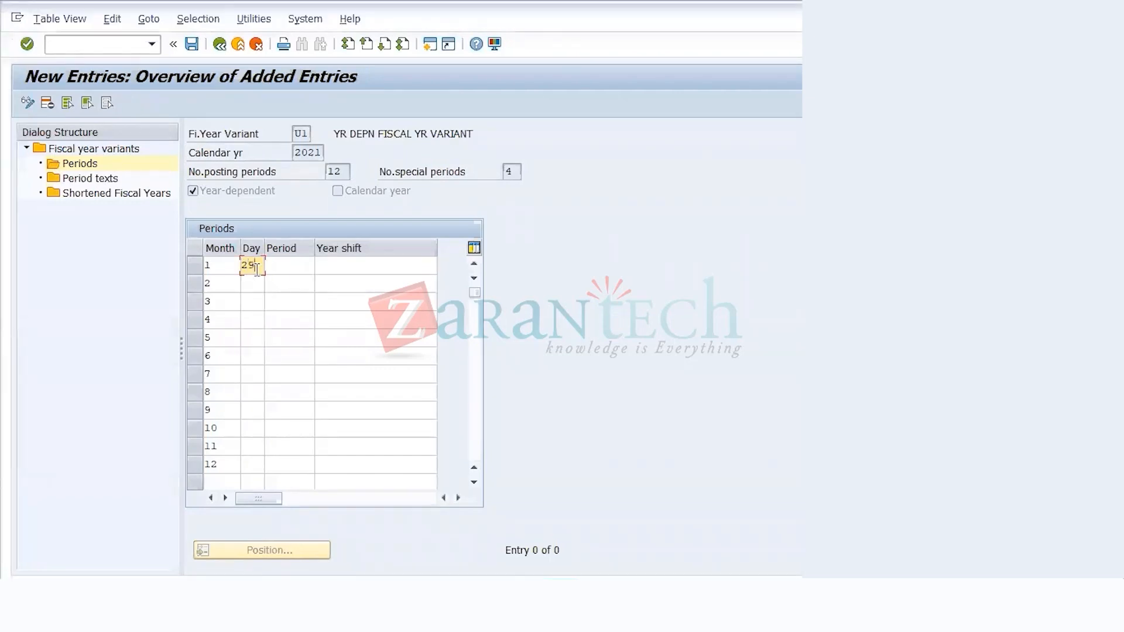
pyautogui.press('Tab')
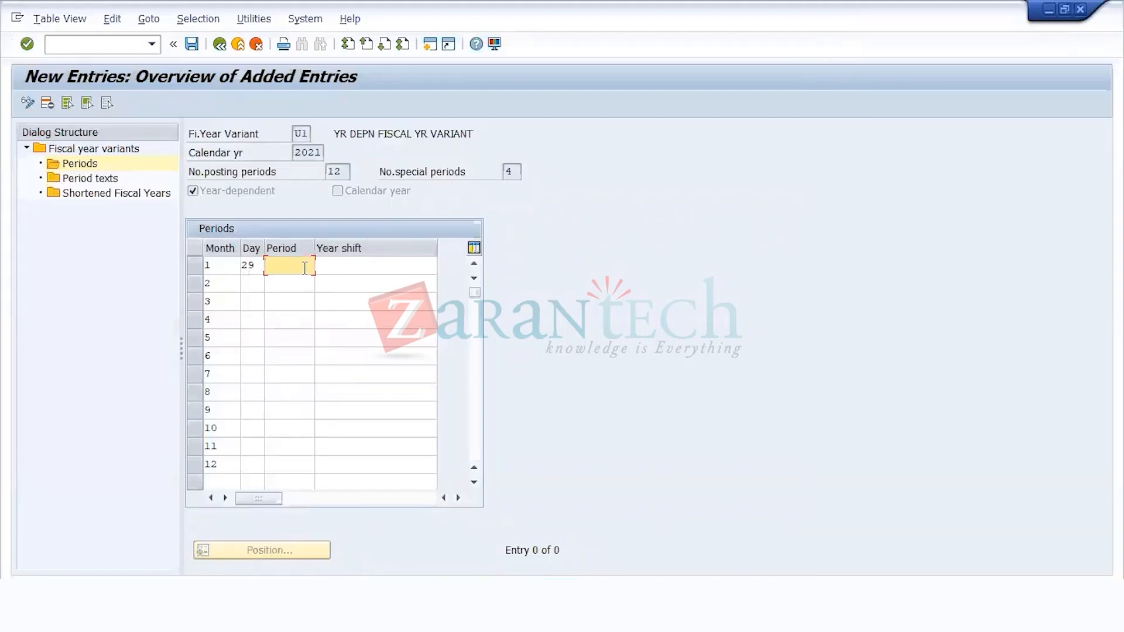
# Step: Assign period 1 and year shift 0 to month 1 of variant U1
pyautogui.write('1')
pyautogui.press('Tab')
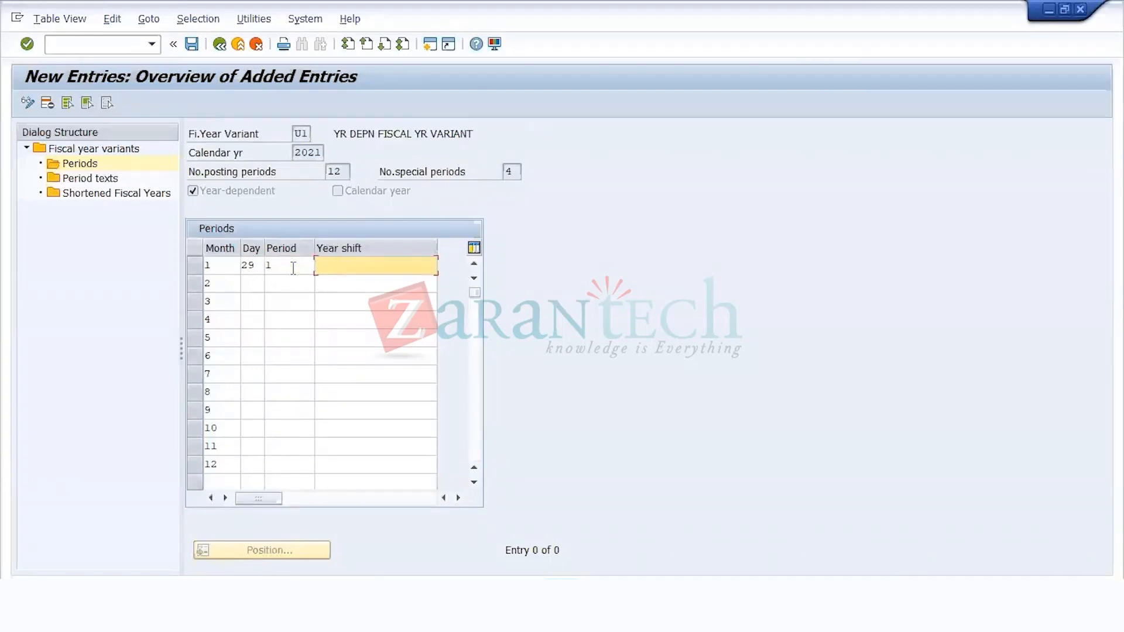
pyautogui.write('0')
pyautogui.hotkey('alt', 'Tab')
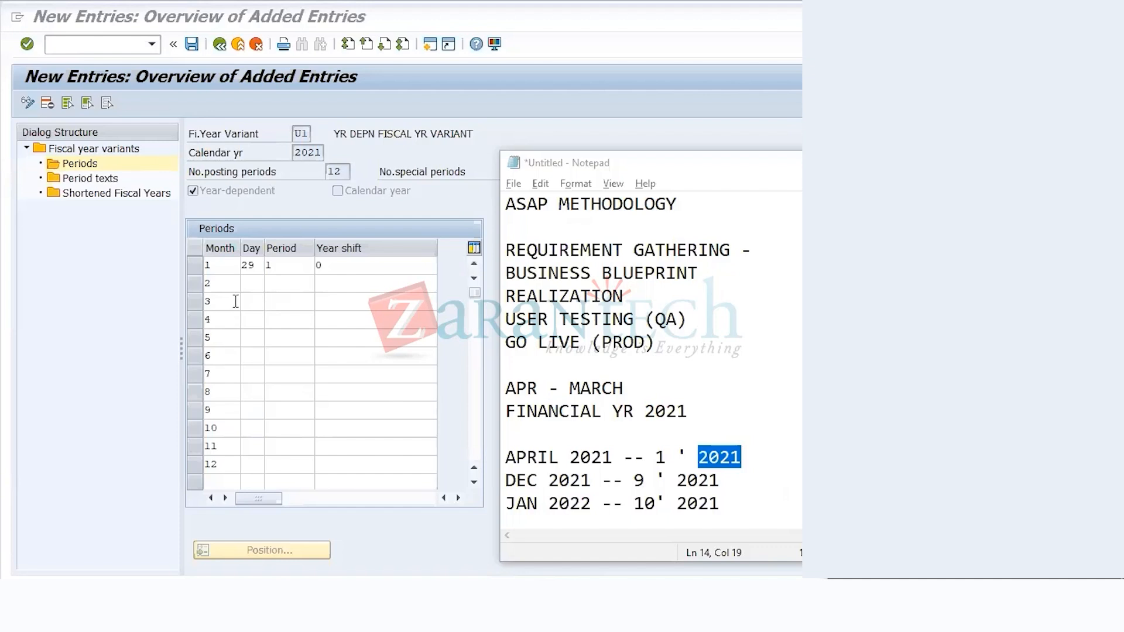
# Step: Set month 2 to day 26, period 2 and year shift 0
pyautogui.click(250, 286)
pyautogui.write('28')
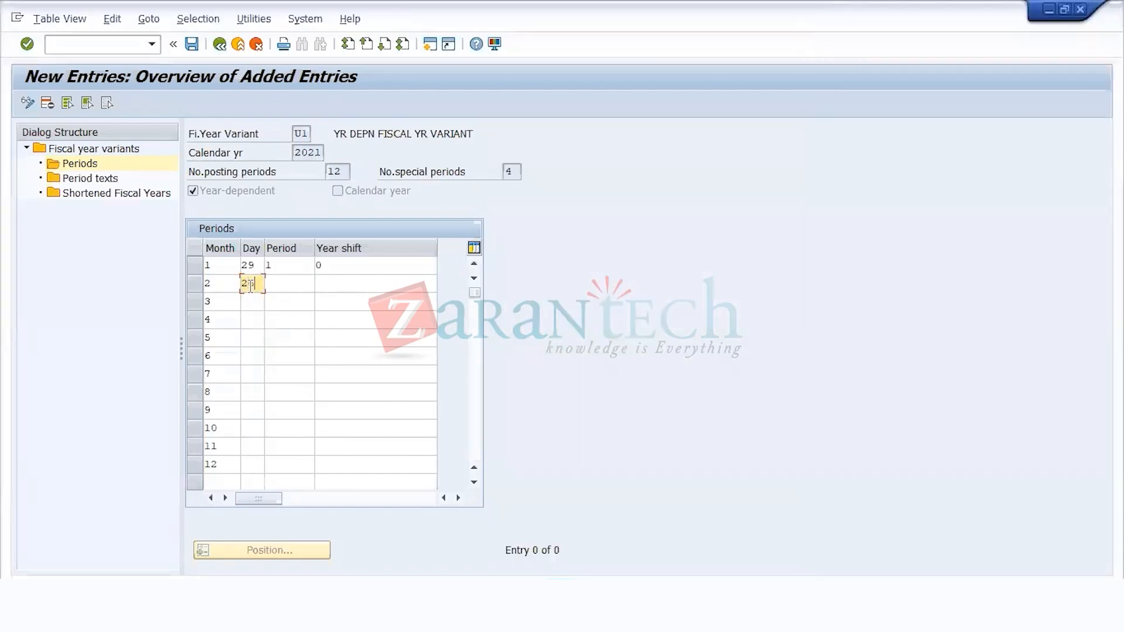
pyautogui.press('Down')
pyautogui.press('Tab')
pyautogui.write('2')
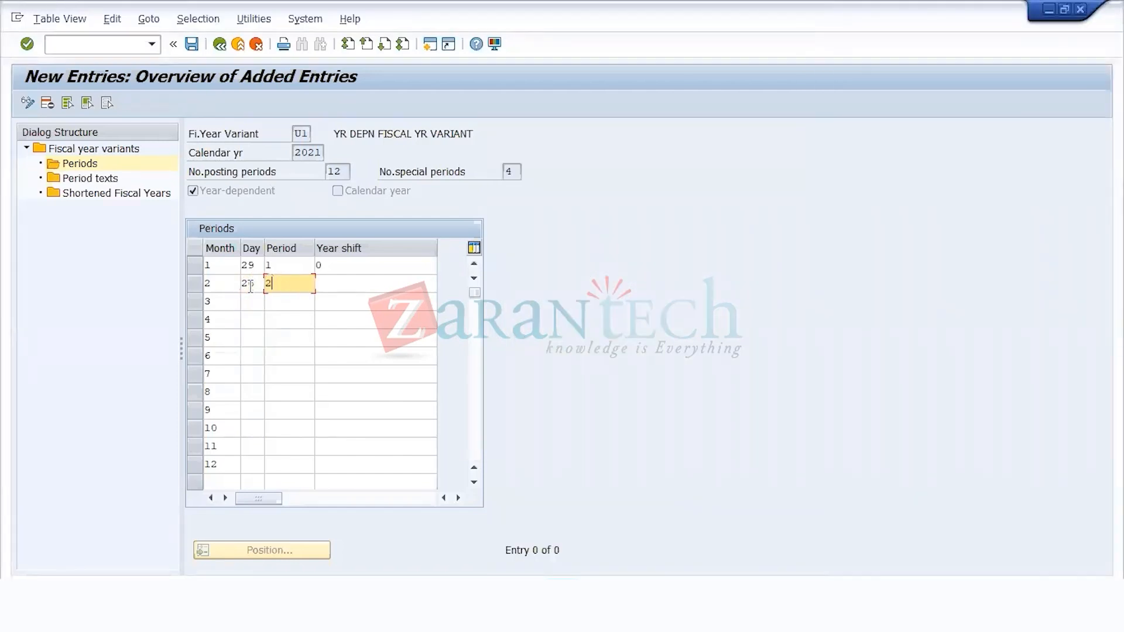
pyautogui.press('Tab')
pyautogui.write('0')
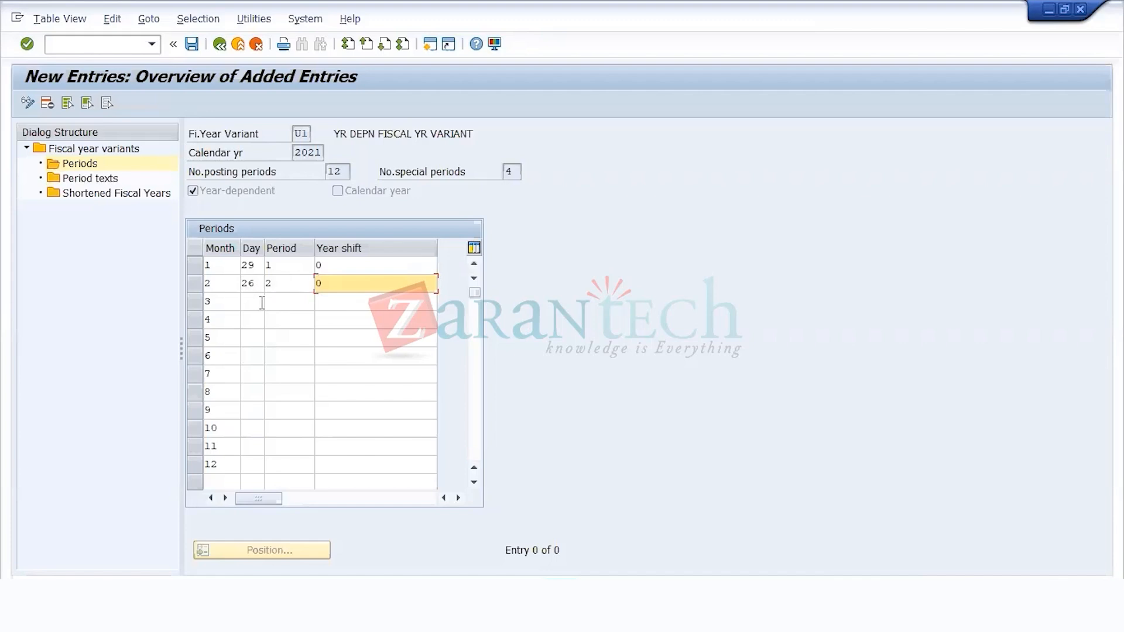
# Step: Set the calendar day of month 3 to 26 for variant U1
pyautogui.click(263, 301)
pyautogui.hotkey('alt', 'Tab')
pyautogui.click(1075, 603)
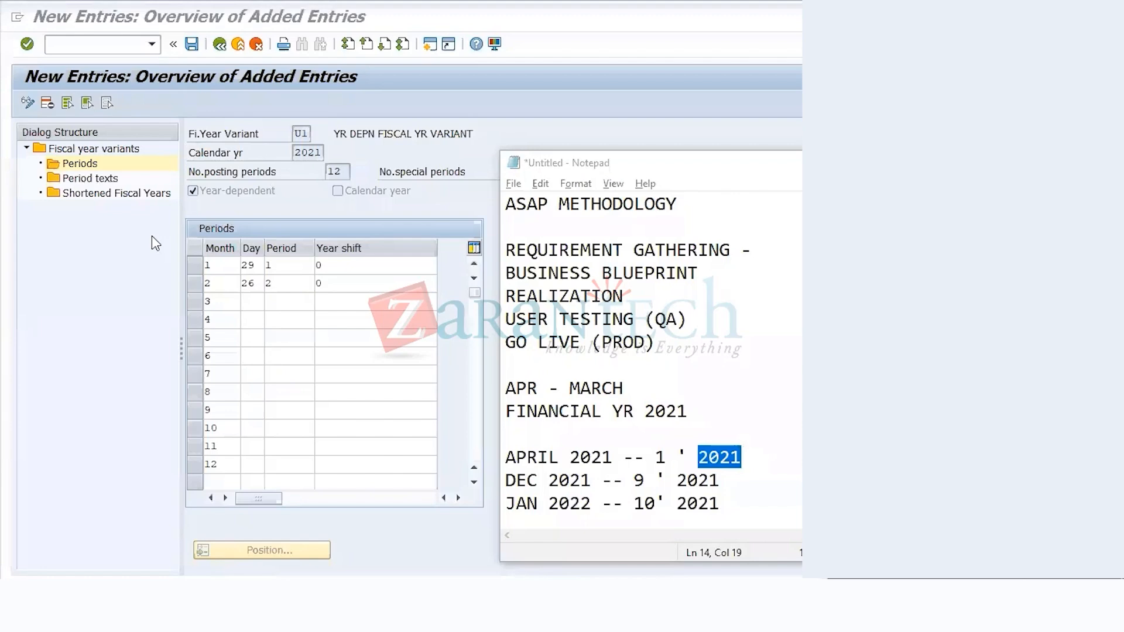
pyautogui.click(253, 305)
pyautogui.write('26')
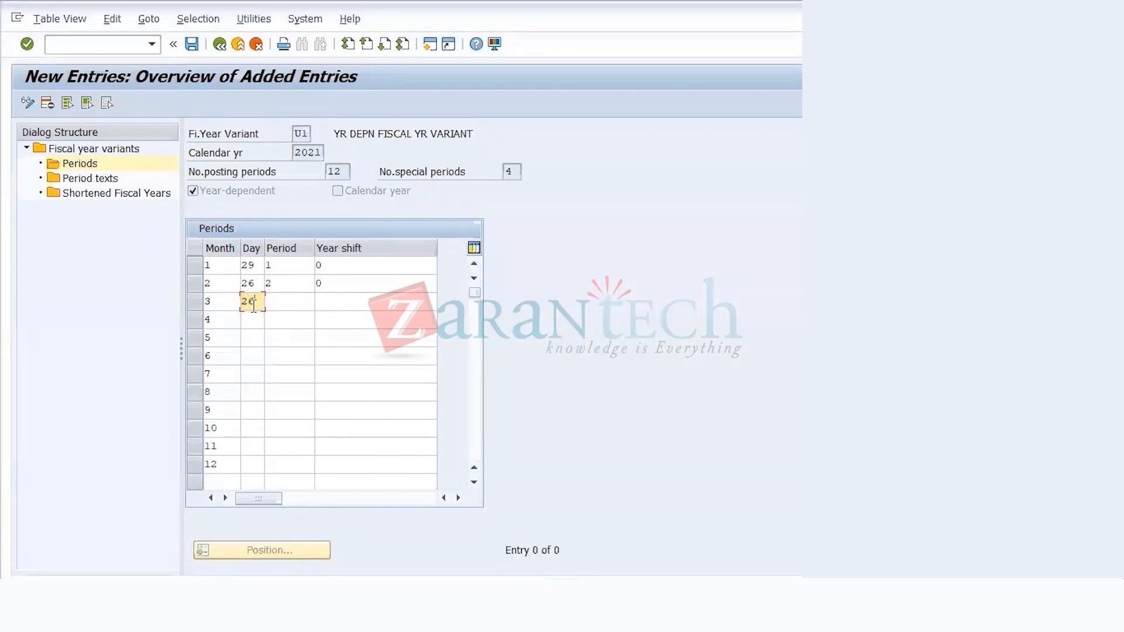
pyautogui.hotkey('alt', 'Tab')
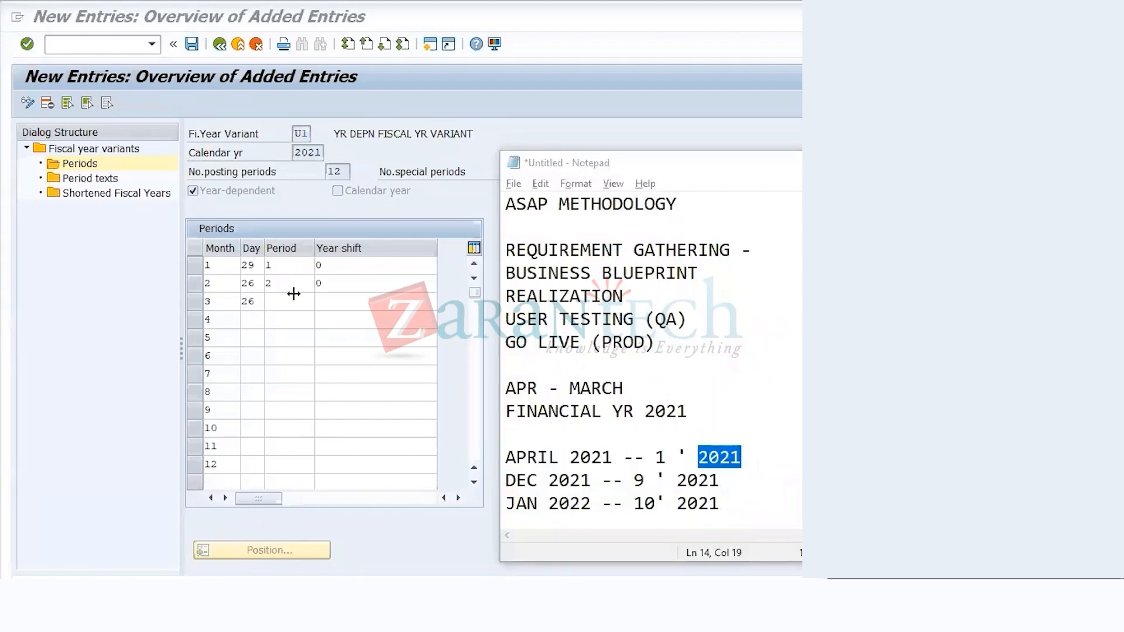
# Step: Set month 4 to day 30 and assign periods 3 and 4 with year shift 0 to months 3 and 4
pyautogui.click(254, 325)
pyautogui.write('30')
pyautogui.press('Tab')
pyautogui.press('Up')
pyautogui.write('3')
pyautogui.press('Down')
pyautogui.write('4')
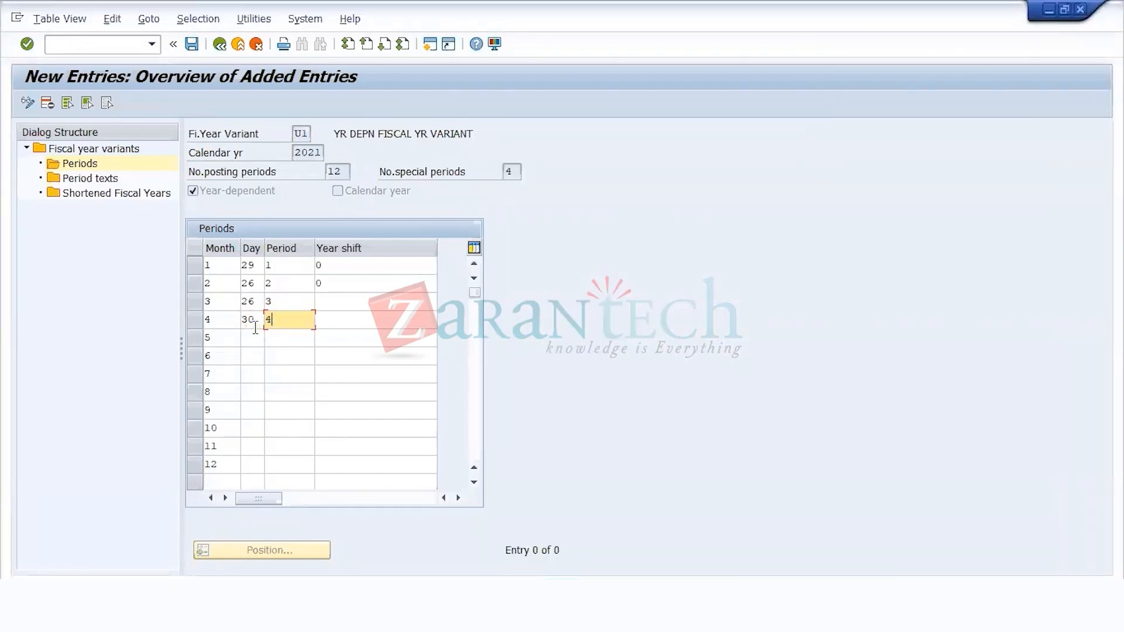
pyautogui.press('Return')
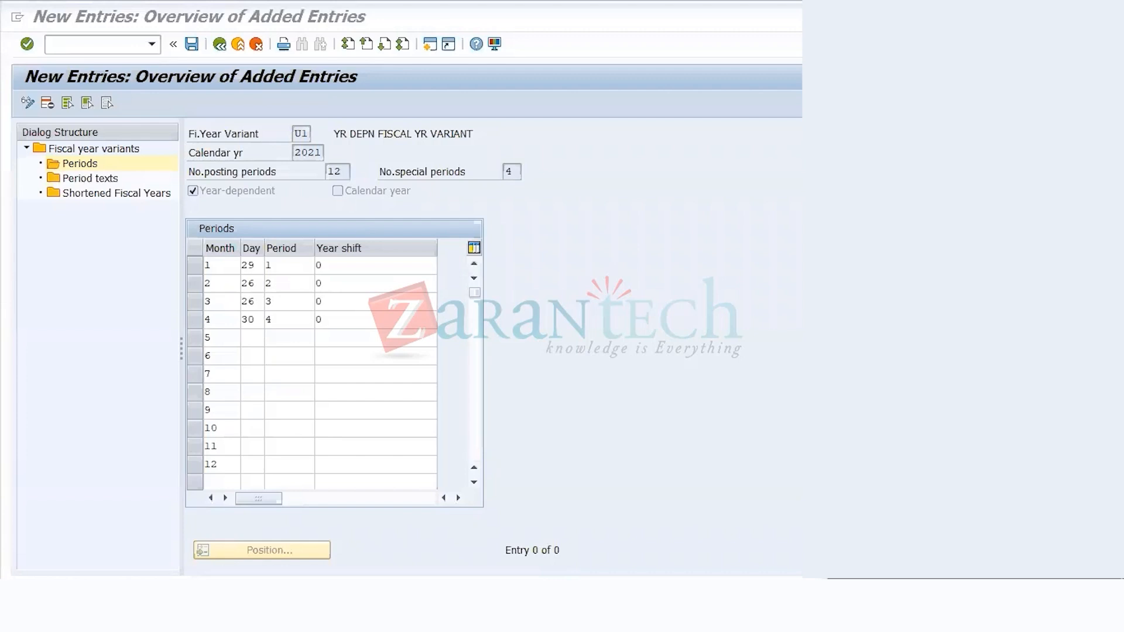
# Step: Set month 5 to day 28, period 5 and year shift 0
pyautogui.click(253, 338)
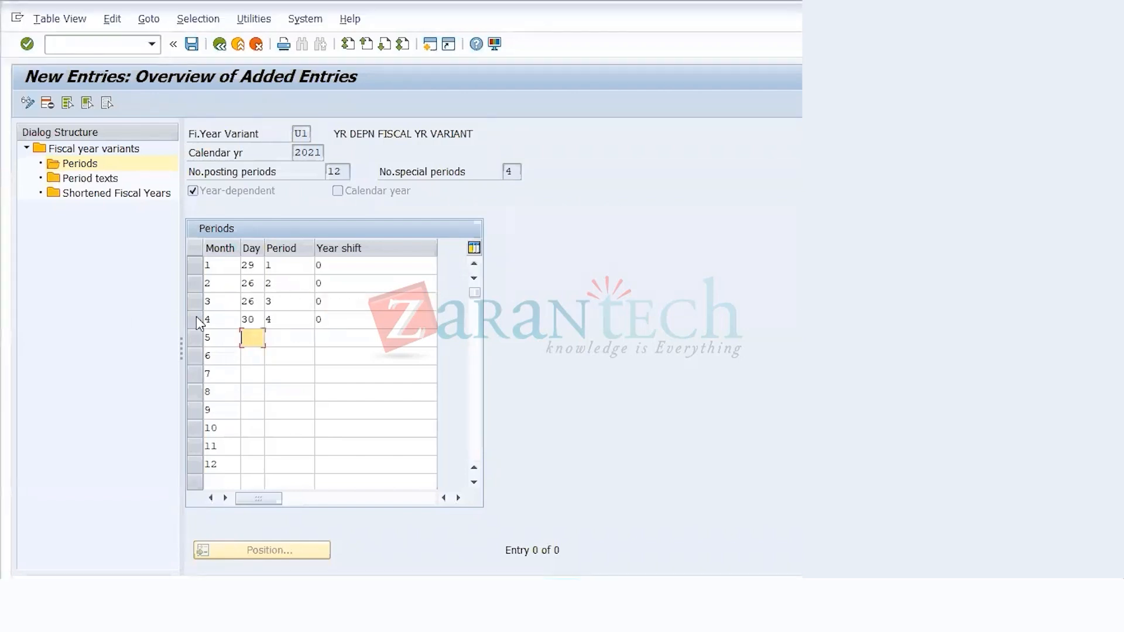
pyautogui.write('28')
pyautogui.press('Tab')
pyautogui.write('5')
pyautogui.press('Tab')
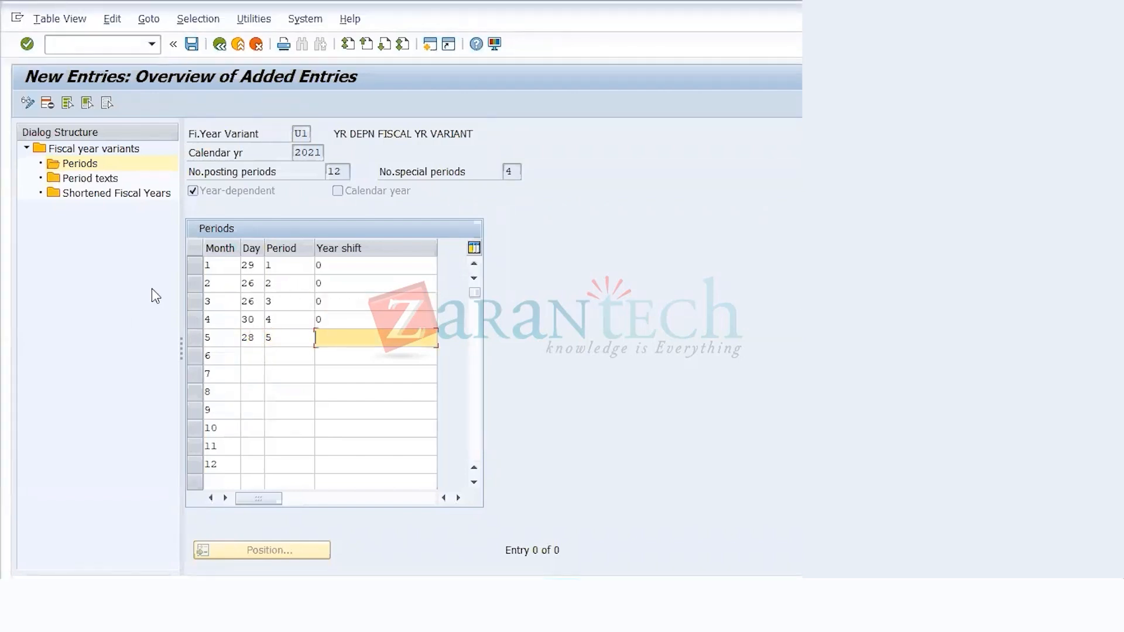
pyautogui.write('0')
pyautogui.hotkey('alt', 'Tab')
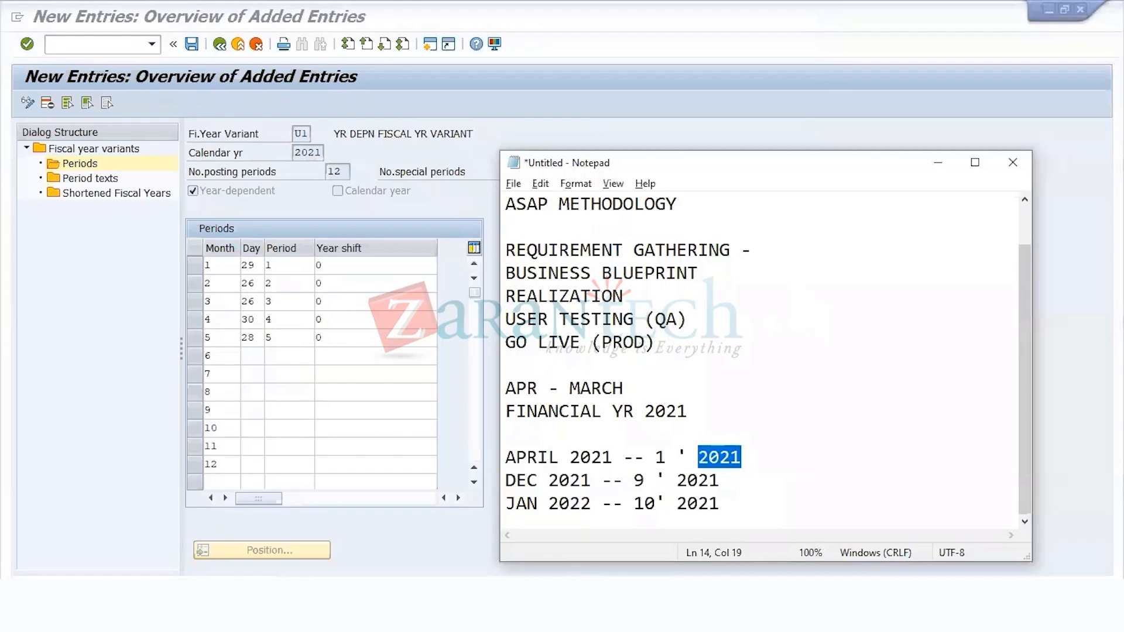
pyautogui.click(1064, 243)
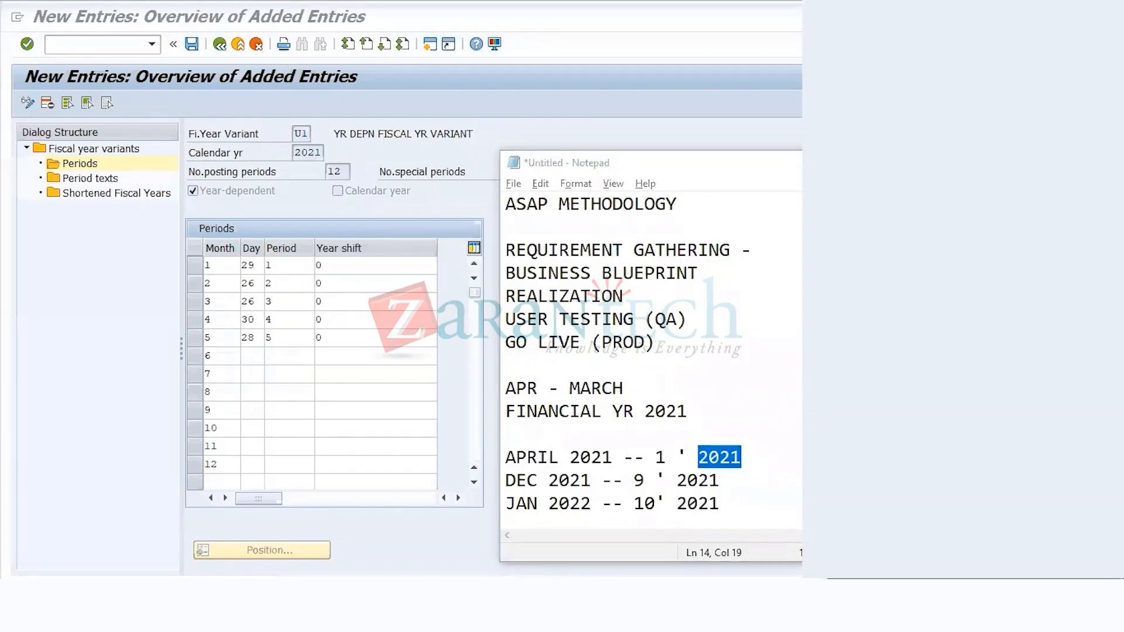
# Step: Set month 6 to day 25, period 6 and year shift 0
pyautogui.click(248, 356)
pyautogui.write('25')
pyautogui.press('Tab')
pyautogui.write('6')
pyautogui.press('Tab')
pyautogui.write('0')
pyautogui.hotkey('alt', 'Tab')
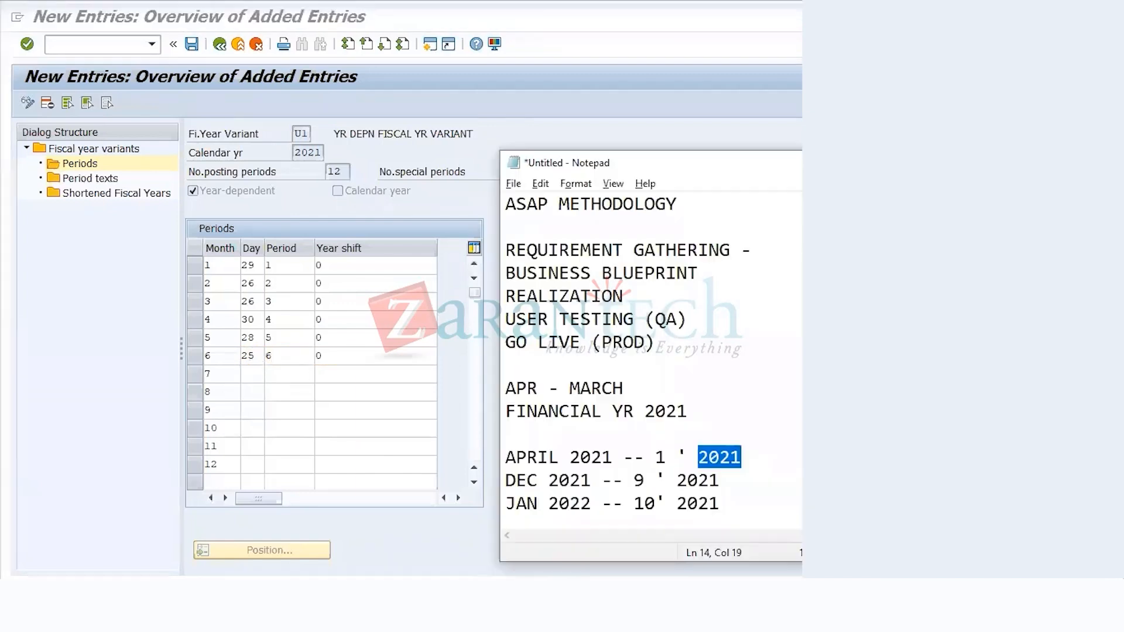
pyautogui.hotkey('alt', 'Tab')
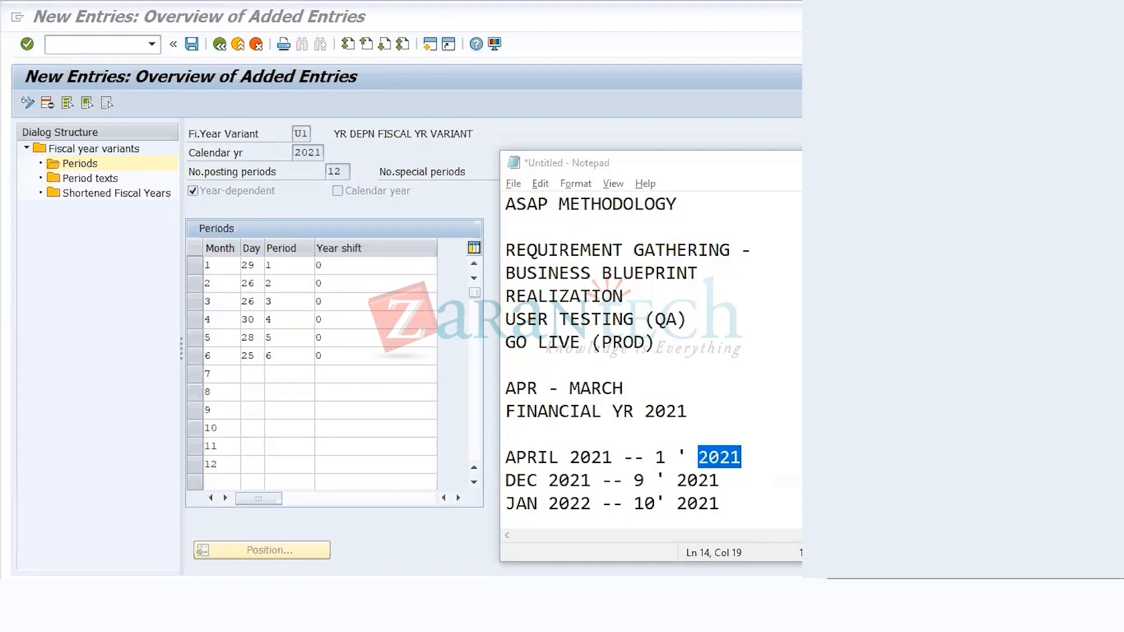
# Step: Set the calendar days of months 7 and 8 to 30 and 27
pyautogui.click(251, 374)
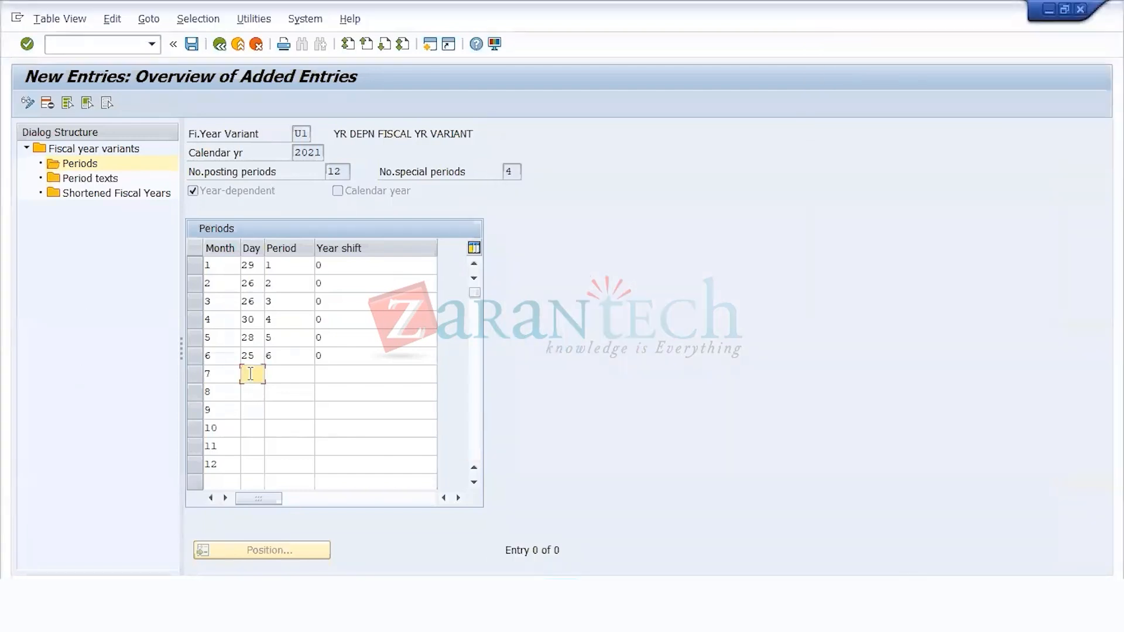
pyautogui.write('30')
pyautogui.press('Down')
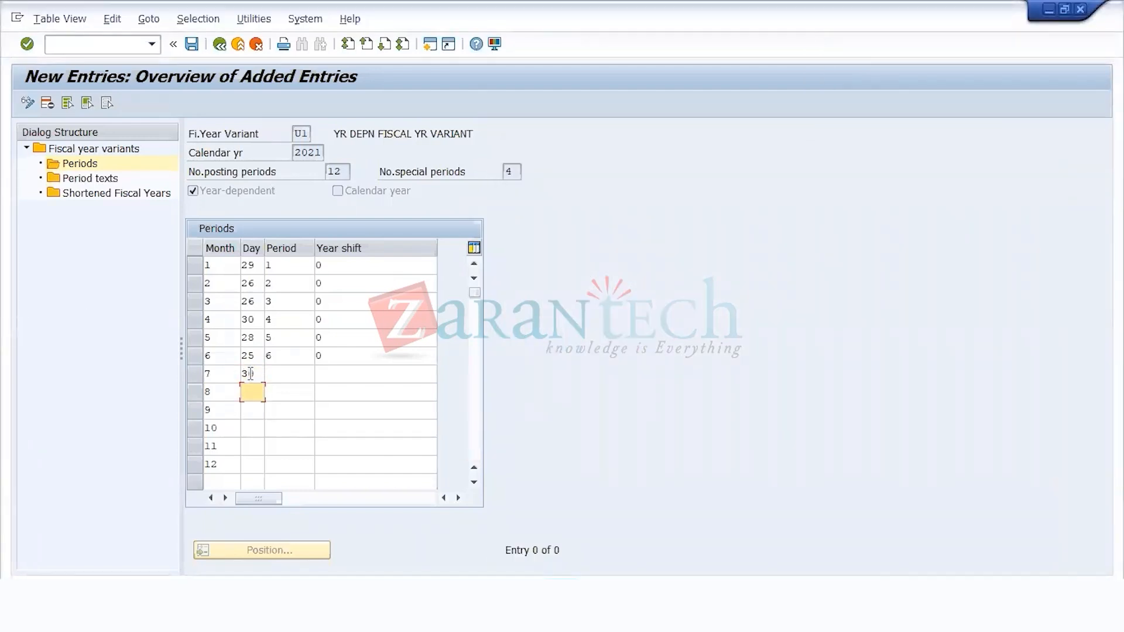
pyautogui.write('27')
pyautogui.press('Tab')
# Step: Assign periods 7 and 8 with year shift 0 to months 7 and 8
pyautogui.press('Up')
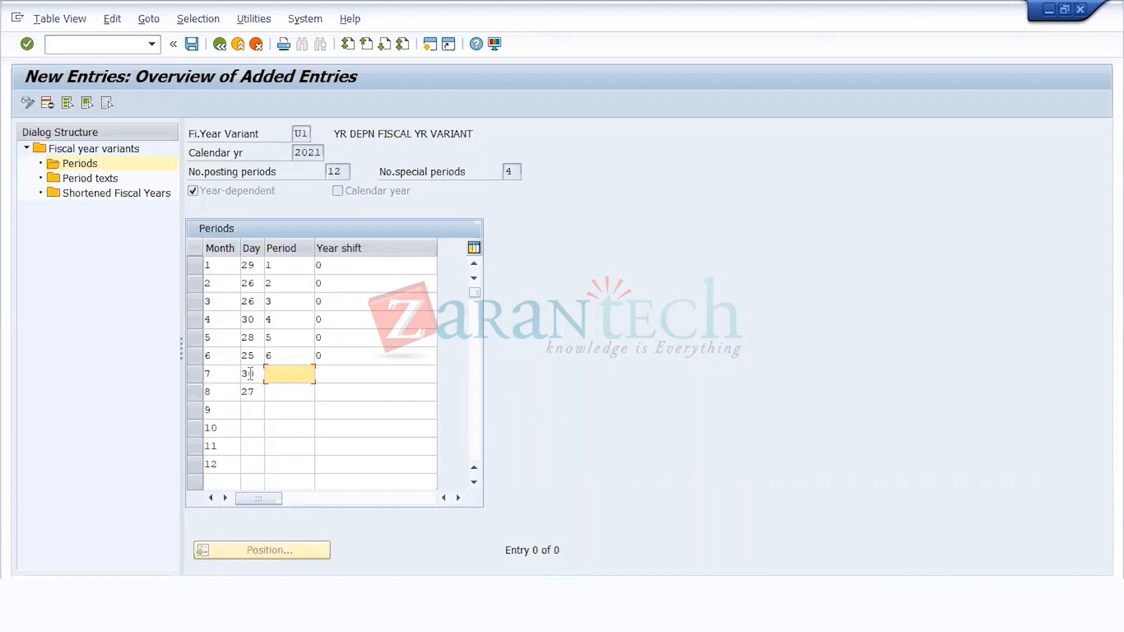
pyautogui.write('7')
pyautogui.press('Down')
pyautogui.write('8')
pyautogui.press('BackSpace')
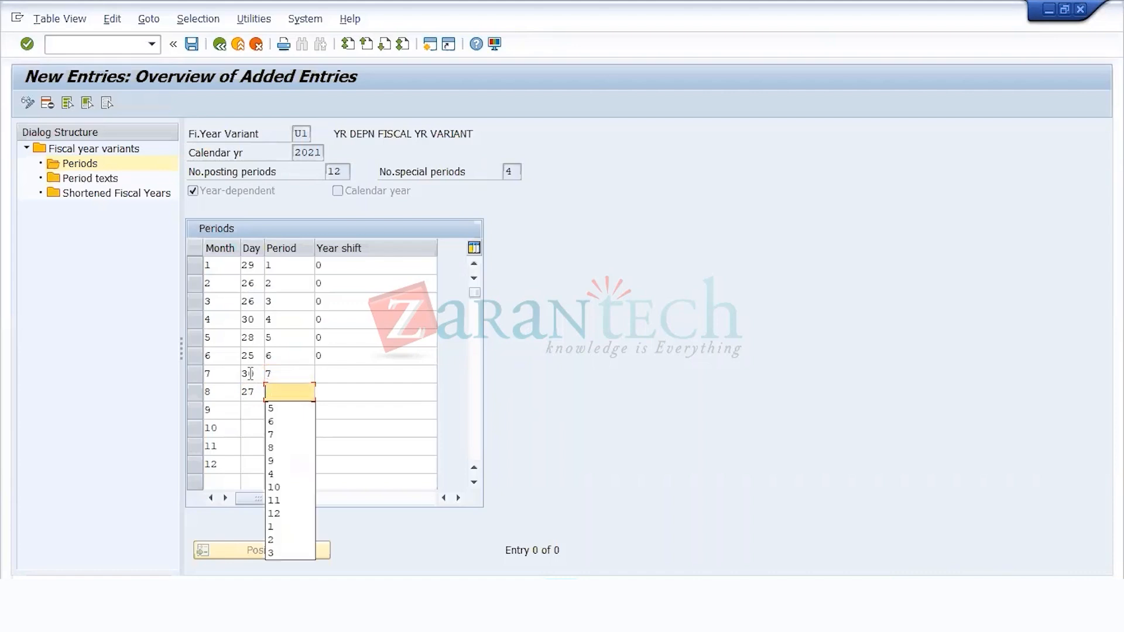
pyautogui.write('8')
pyautogui.press('Tab')
pyautogui.write('0')
pyautogui.press('Up')
# Step: Set month 9 to day 24, period 9 and year shift 0
pyautogui.write('0')
pyautogui.hotkey('alt', 'Tab')
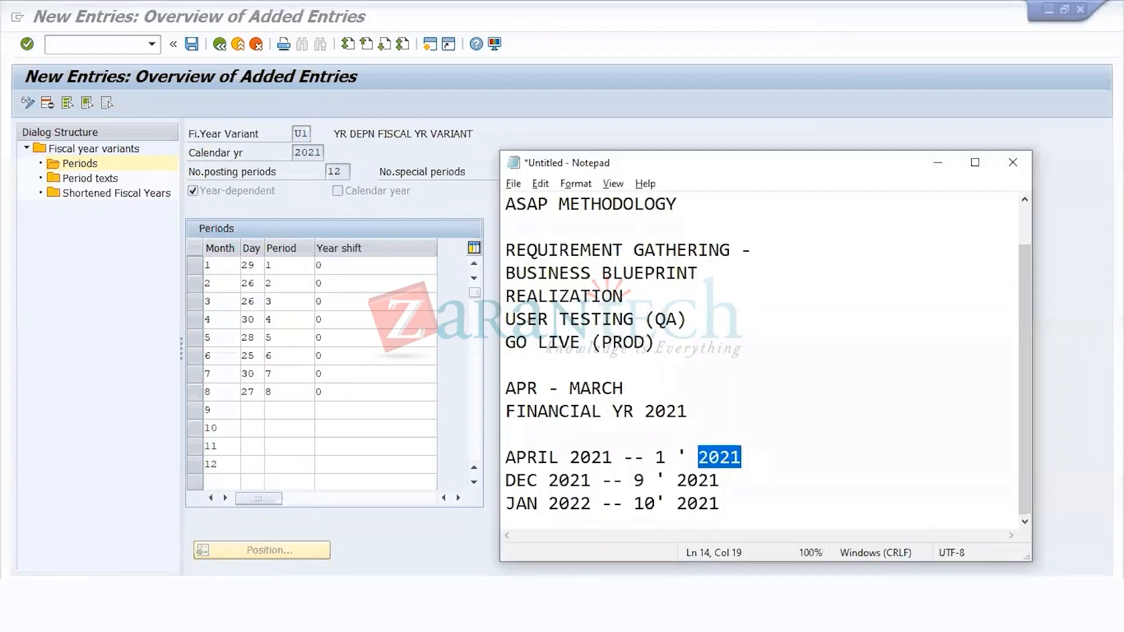
pyautogui.click(260, 416)
pyautogui.write('24')
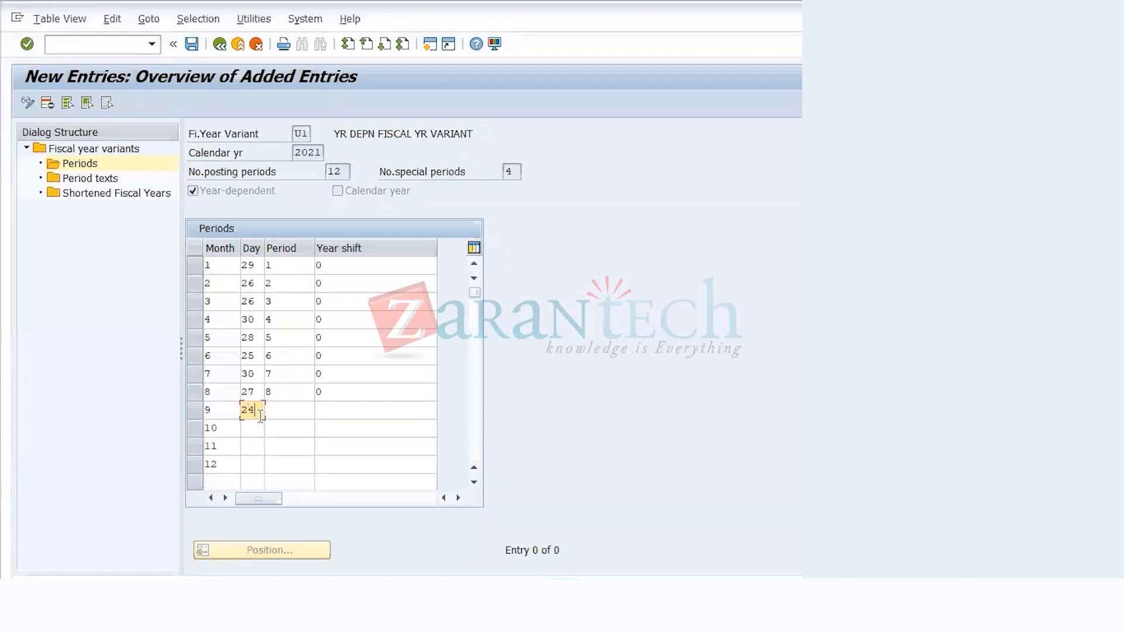
pyautogui.press('Tab')
pyautogui.write('9')
pyautogui.press('Tab')
# Step: Set month 10 to day 29, period 10 and year shift 0
pyautogui.write('0')
pyautogui.press('Tab')
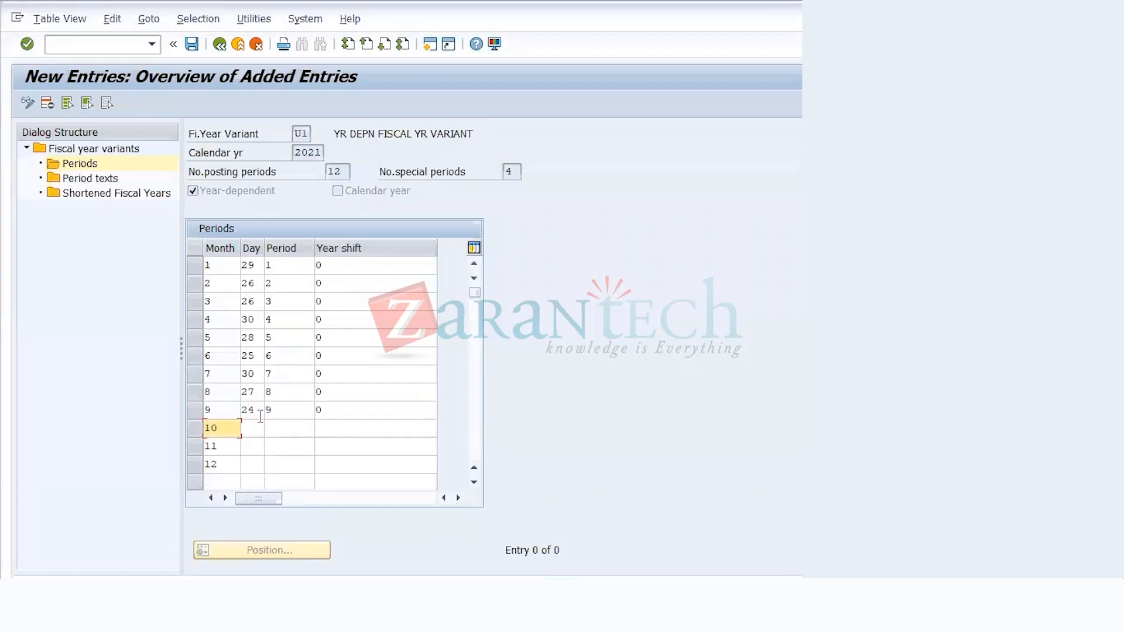
pyautogui.press('Tab')
pyautogui.write('29')
pyautogui.press('Tab')
pyautogui.write('10')
pyautogui.press('Tab')
# Step: Set month 11 to day 26, period 11 and year shift 0
pyautogui.write('0')
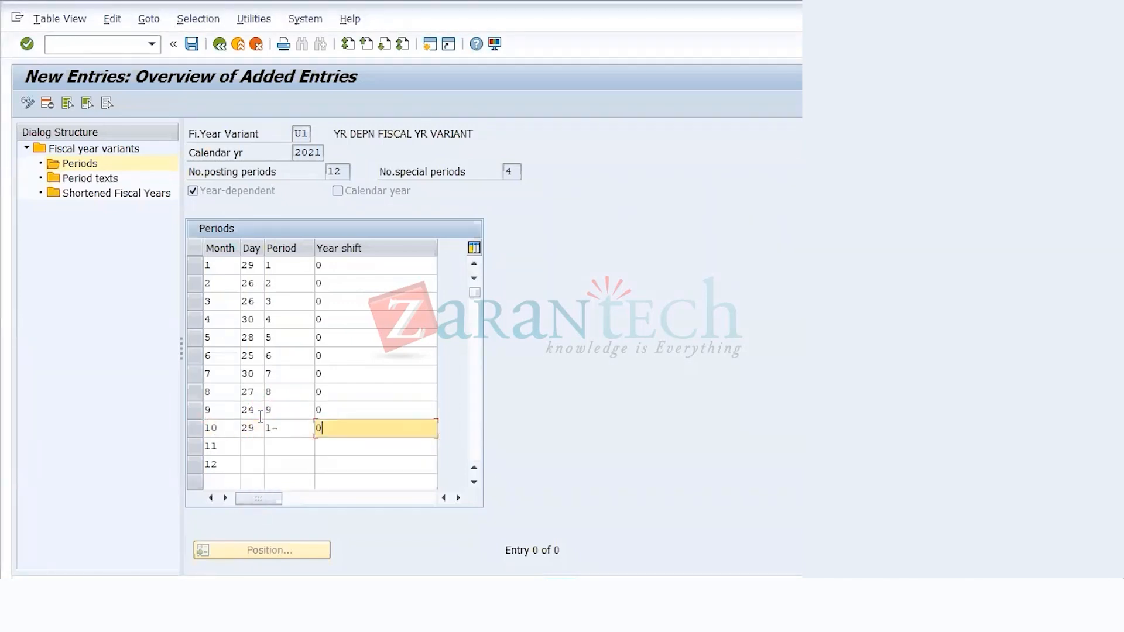
pyautogui.click(300, 432)
pyautogui.click(243, 449)
pyautogui.write('26')
pyautogui.press('Tab')
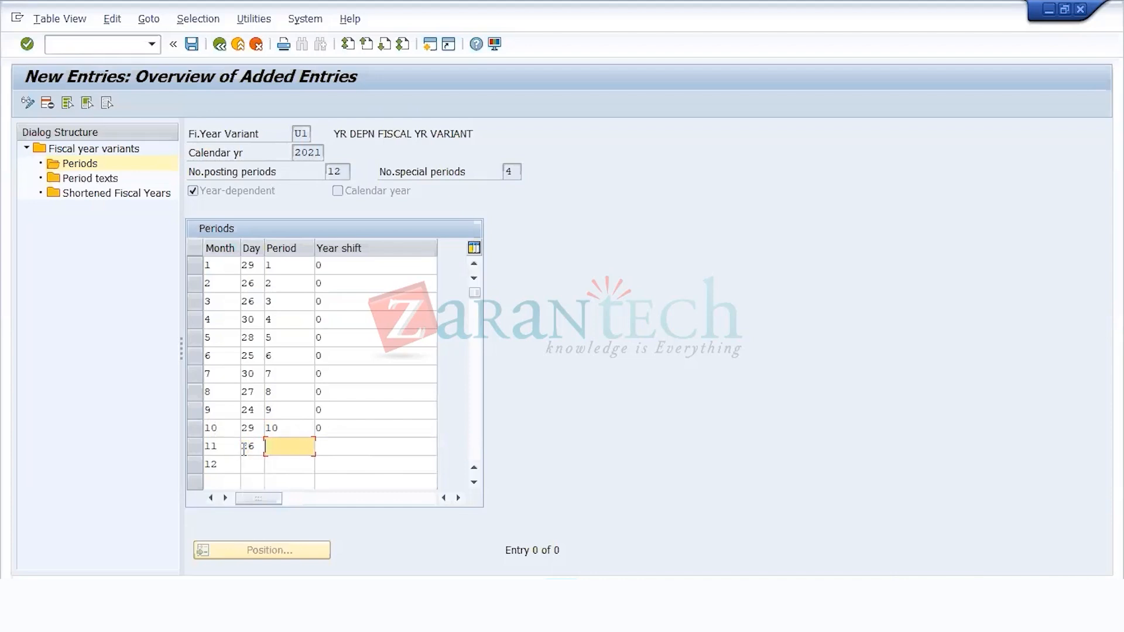
pyautogui.write('11')
pyautogui.press('Tab')
# Step: Set month 12 to day 31, period 12 and year shift 0
pyautogui.write('0')
pyautogui.press('Tab')
pyautogui.press('Tab')
pyautogui.write('31')
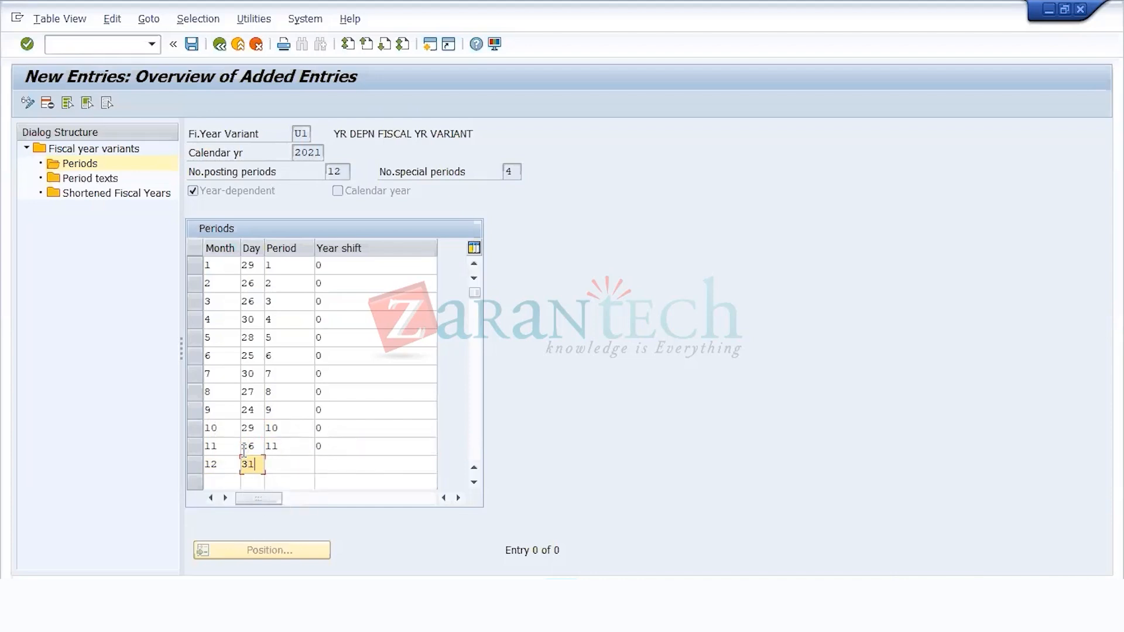
pyautogui.press('Tab')
pyautogui.write('12')
pyautogui.press('Tab')
pyautogui.write('0')
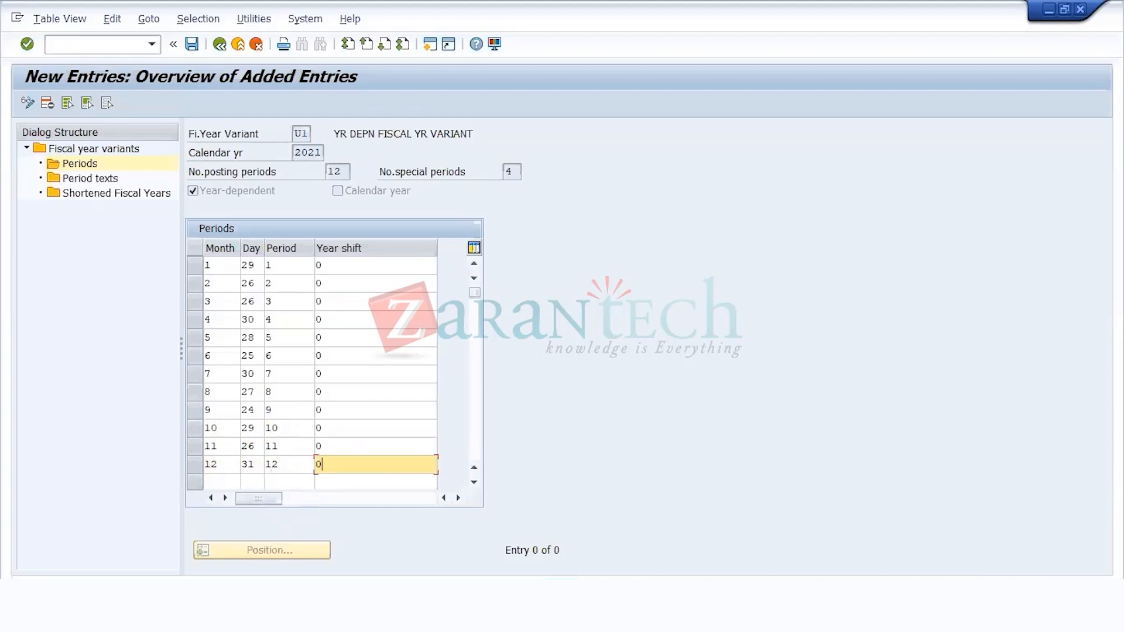
pyautogui.click(1059, 616)
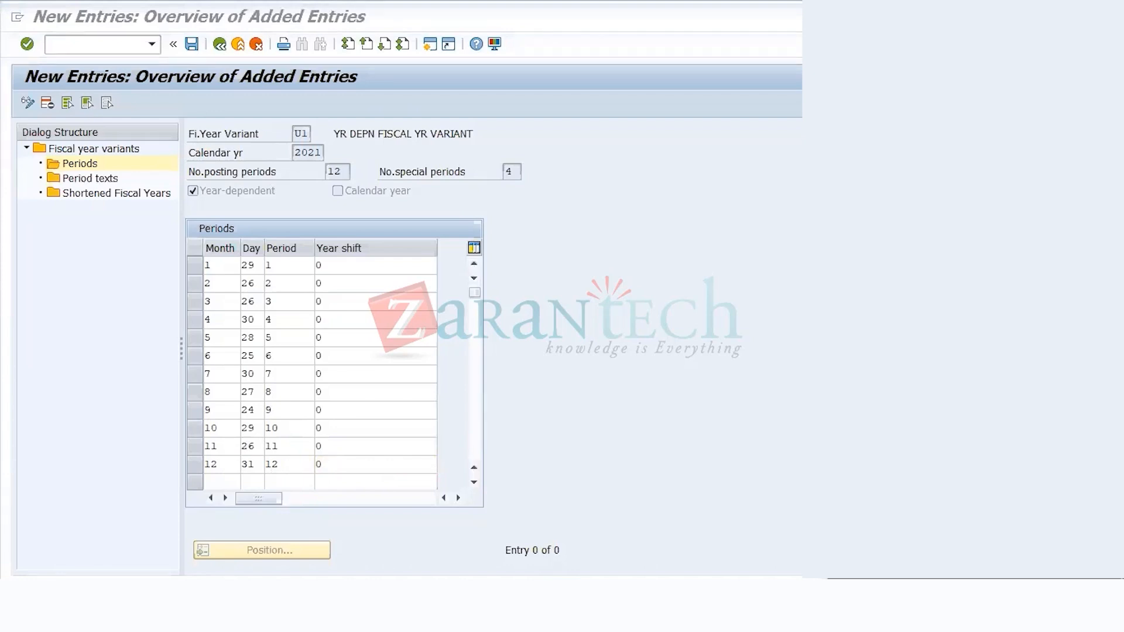
pyautogui.click(301, 467)
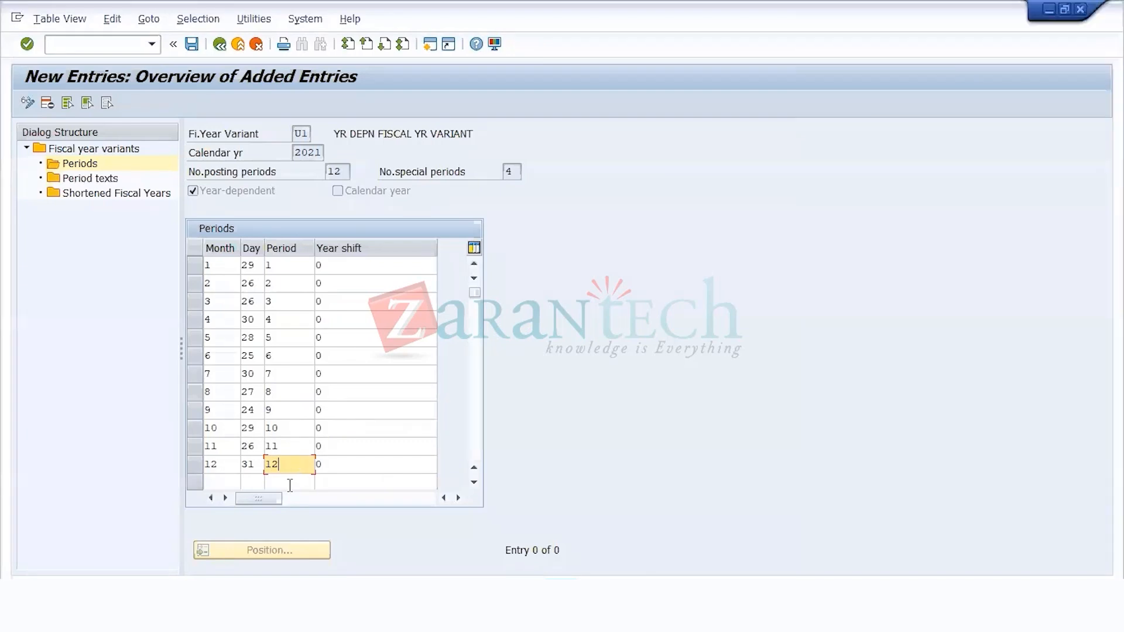
pyautogui.click(837, 615)
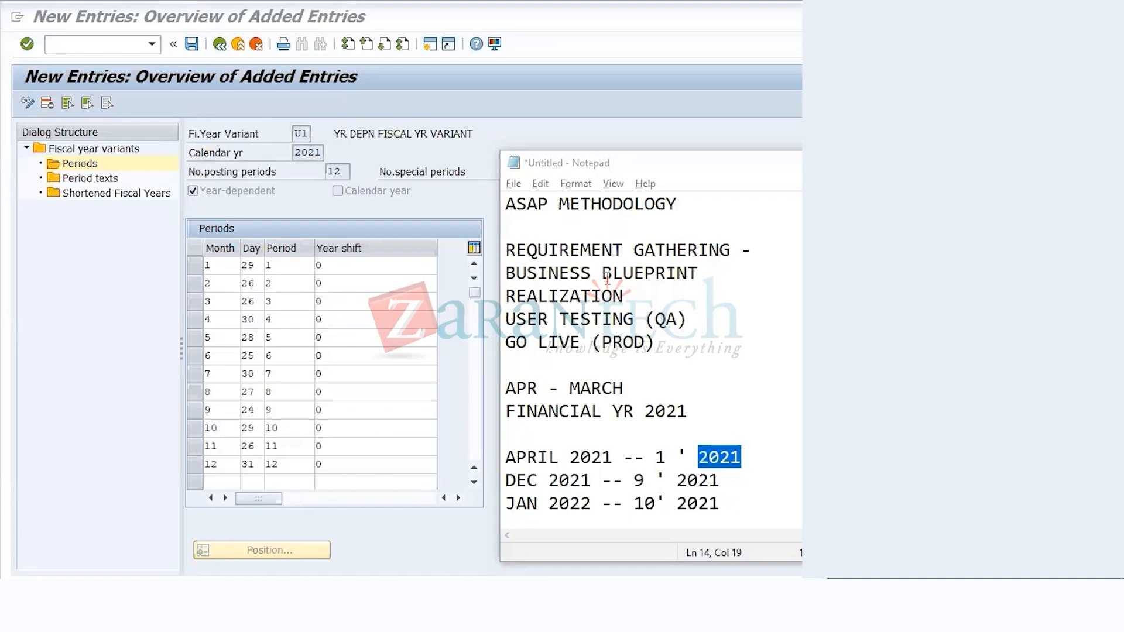
pyautogui.click(255, 469)
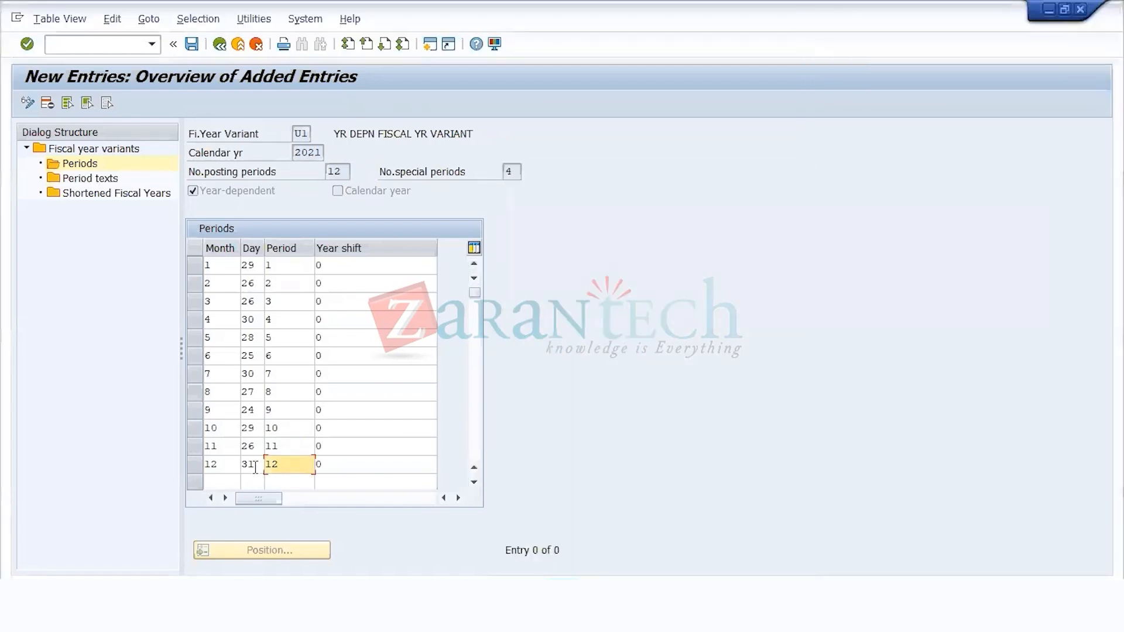
pyautogui.moveTo(256, 468); pyautogui.dragTo(224, 472)
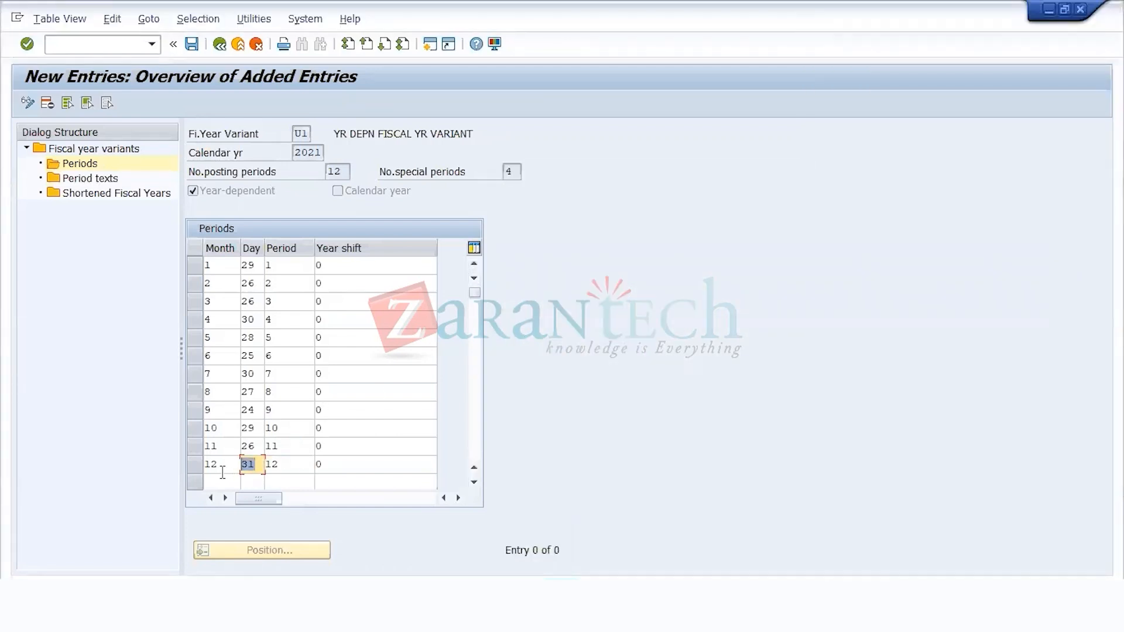
pyautogui.click(227, 481)
pyautogui.write('12')
pyautogui.moveTo(260, 464); pyautogui.dragTo(177, 466)
pyautogui.write('28')
pyautogui.press('BackSpace')
pyautogui.press('BackSpace')
pyautogui.write('31')
pyautogui.doubleClick(209, 481)
pyautogui.press('BackSpace')
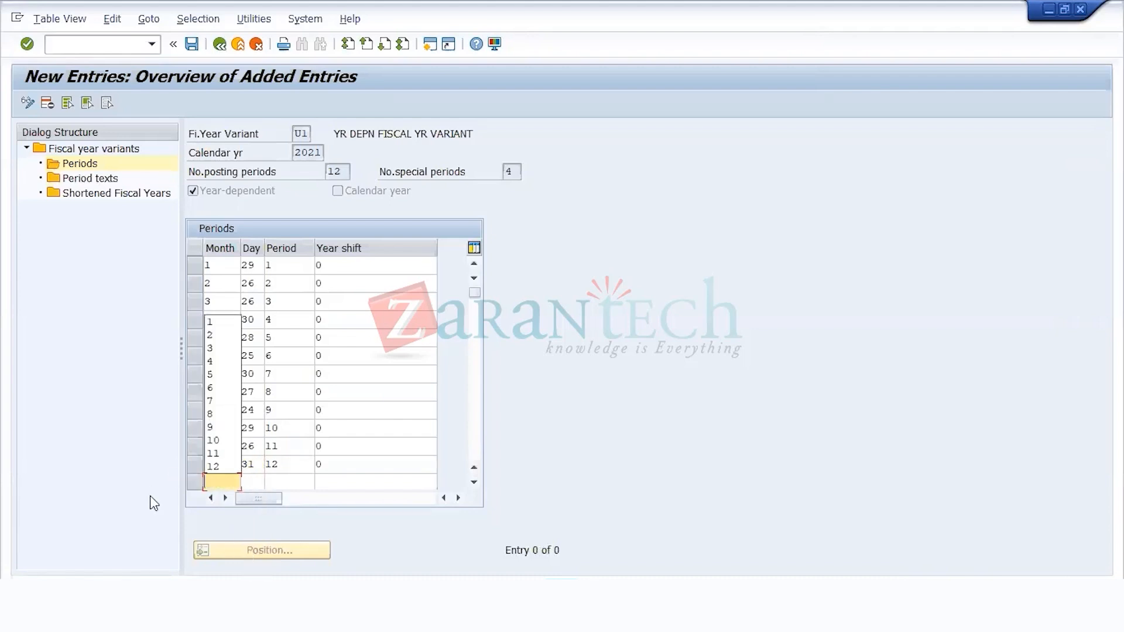
# Step: Save the twelve period entries for fiscal year variant U1 in calendar year 2021
pyautogui.click(342, 464)
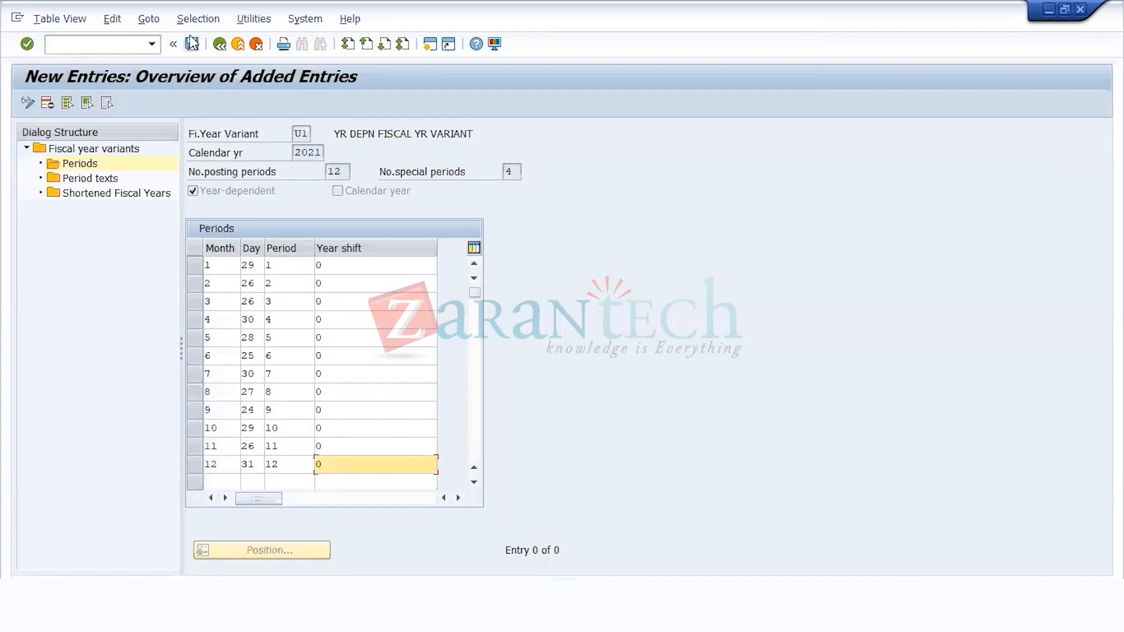
pyautogui.click(190, 45)
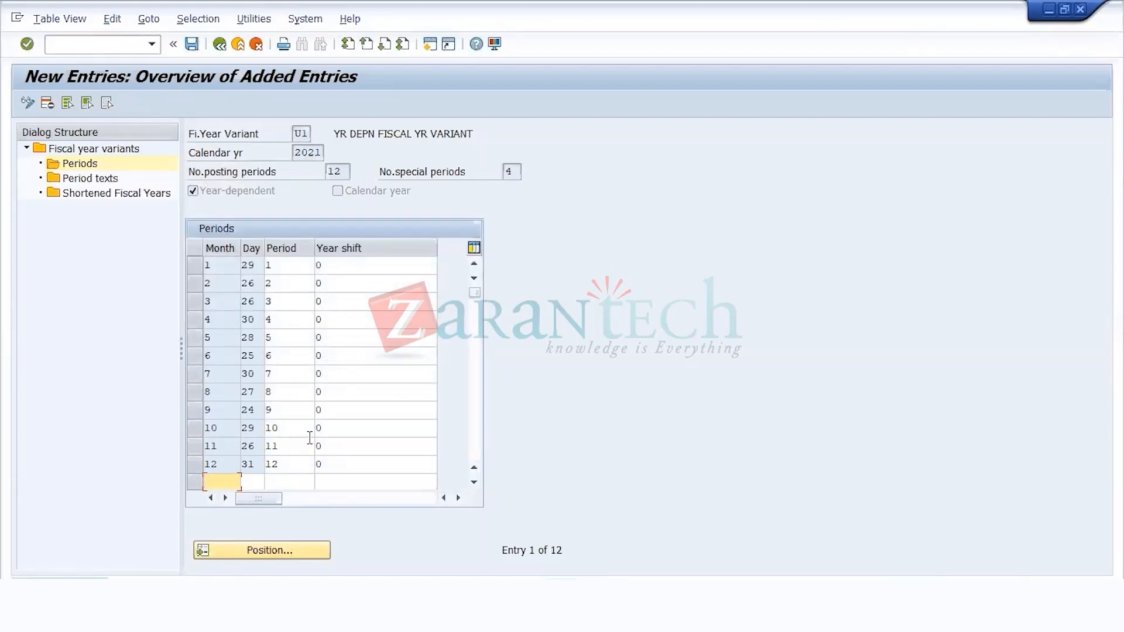
# Step: Try adding a thirteenth U1 period row with month 12, day 31, period 1 and year shift +1
pyautogui.write('12')
pyautogui.press('Tab')
pyautogui.write('31')
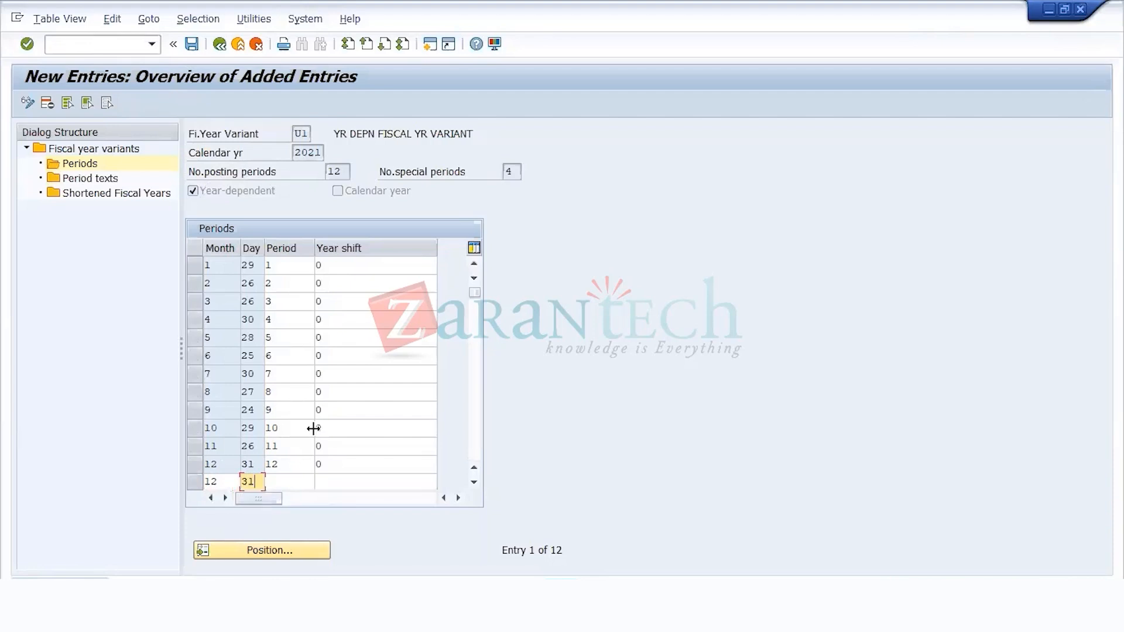
pyautogui.moveTo(262, 467)
pyautogui.mouseDown()
pyautogui.moveTo(231, 466)
pyautogui.moveTo(280, 463)
pyautogui.mouseUp()
pyautogui.click(296, 481)
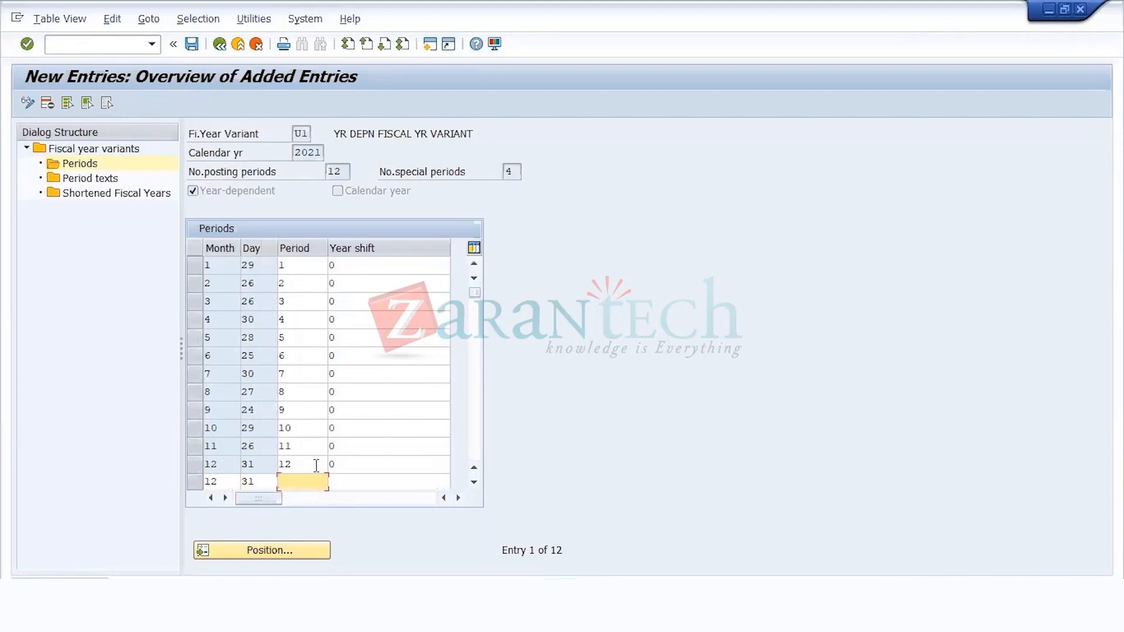
pyautogui.write('1')
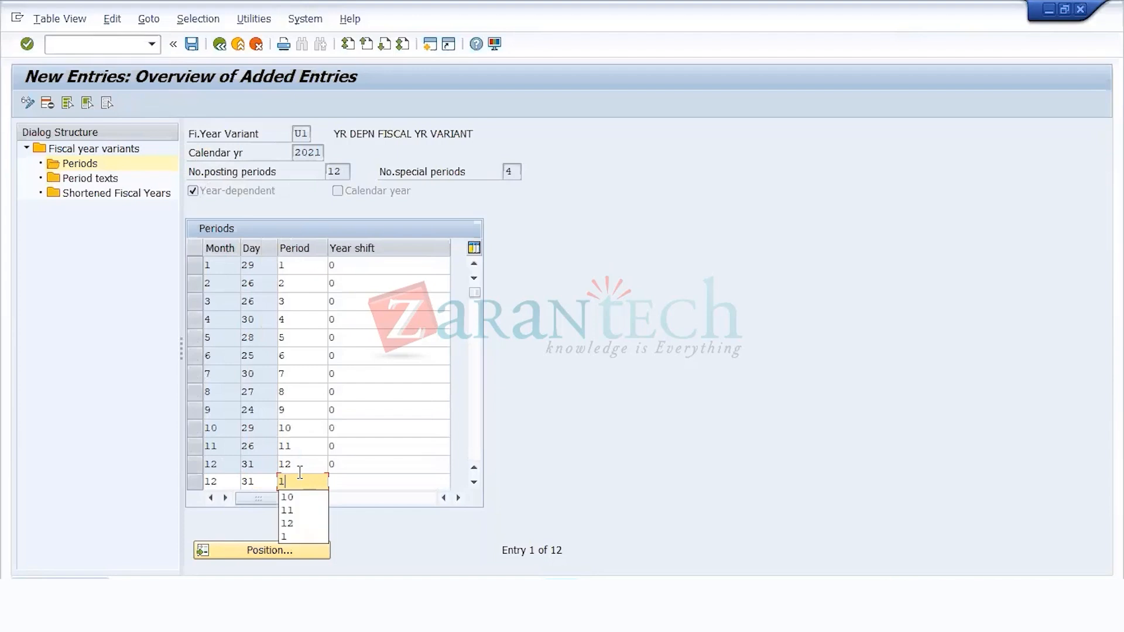
pyautogui.click(344, 481)
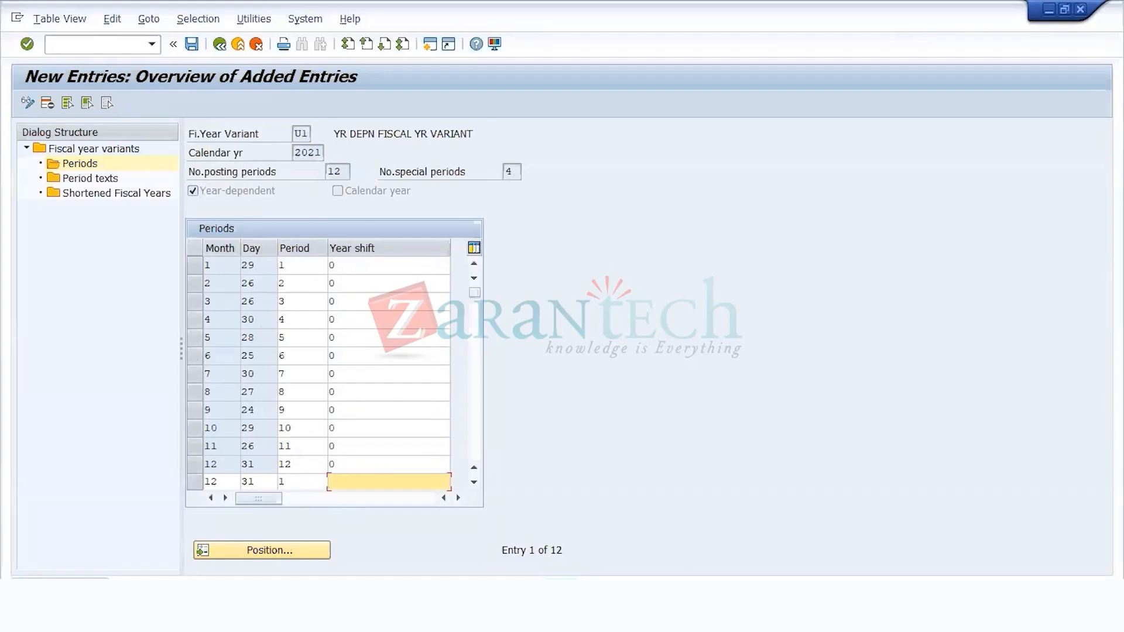
pyautogui.moveTo(675, 579)
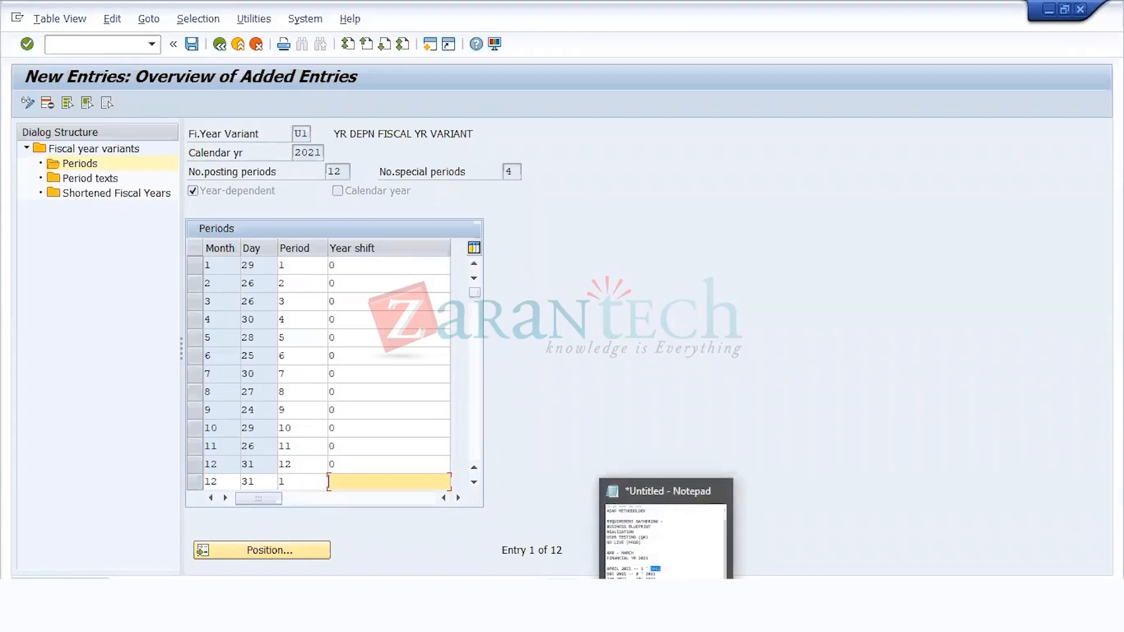
pyautogui.click(674, 577)
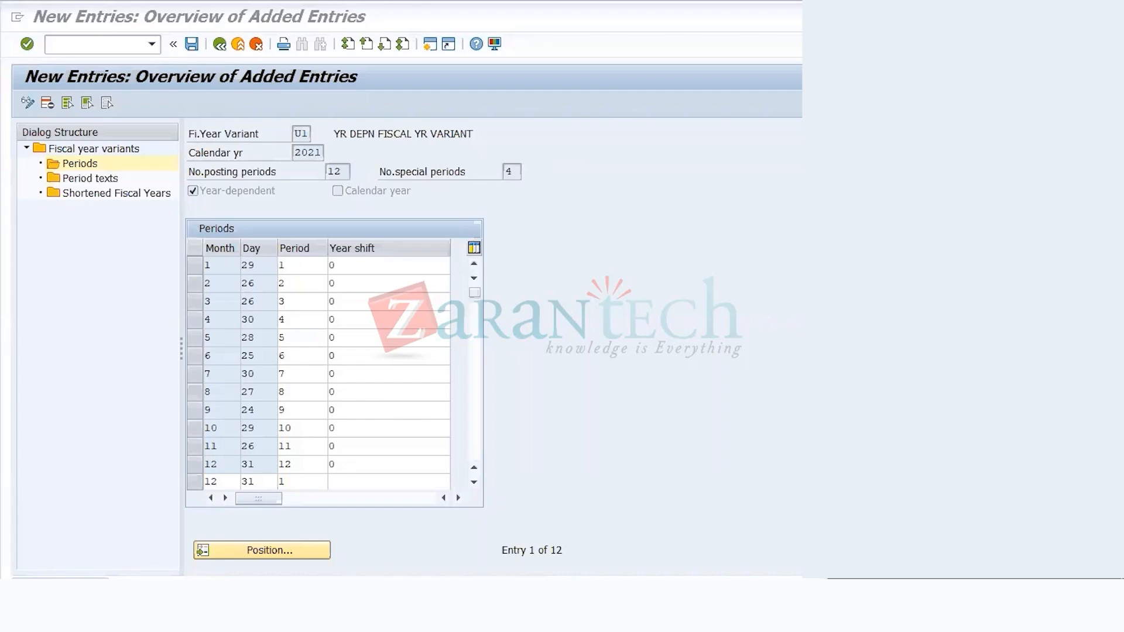
pyautogui.click(312, 481)
pyautogui.click(311, 481)
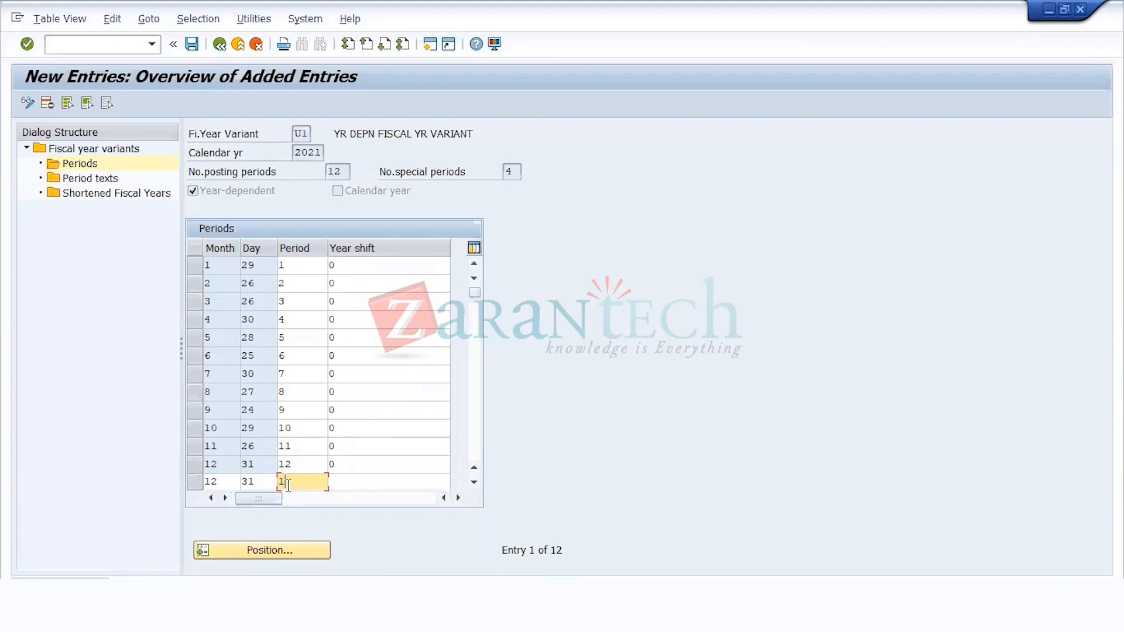
pyautogui.click(348, 481)
pyautogui.write('+1')
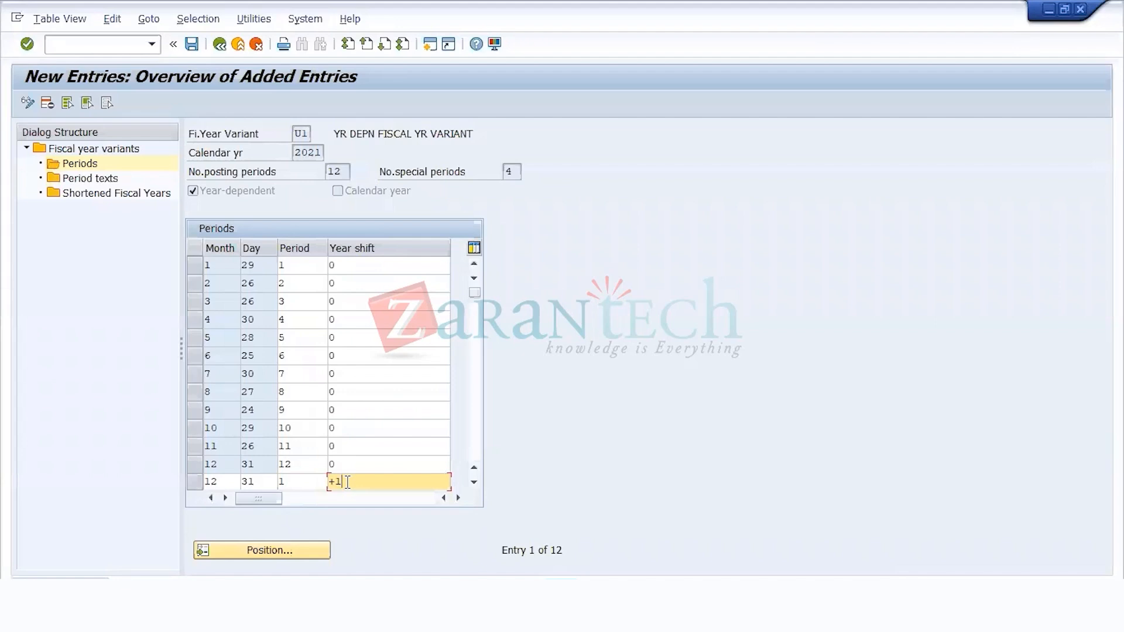
# Step: Clear the year shift, period, day and month from the unsaved thirteenth period row
pyautogui.press('BackSpace')
pyautogui.press('BackSpace')
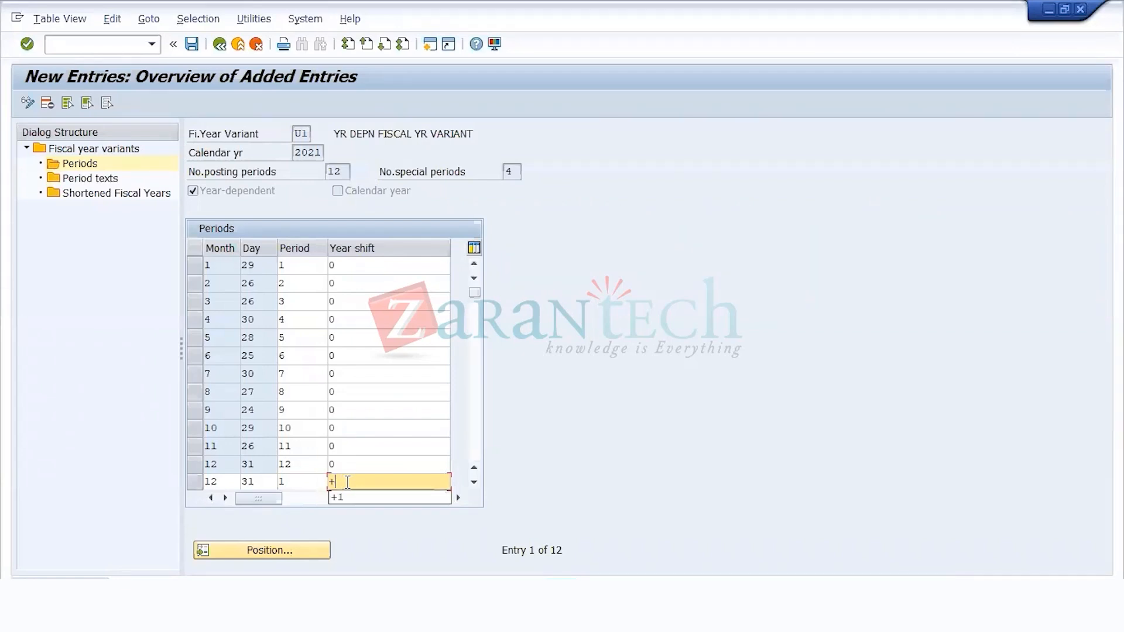
pyautogui.click(308, 482)
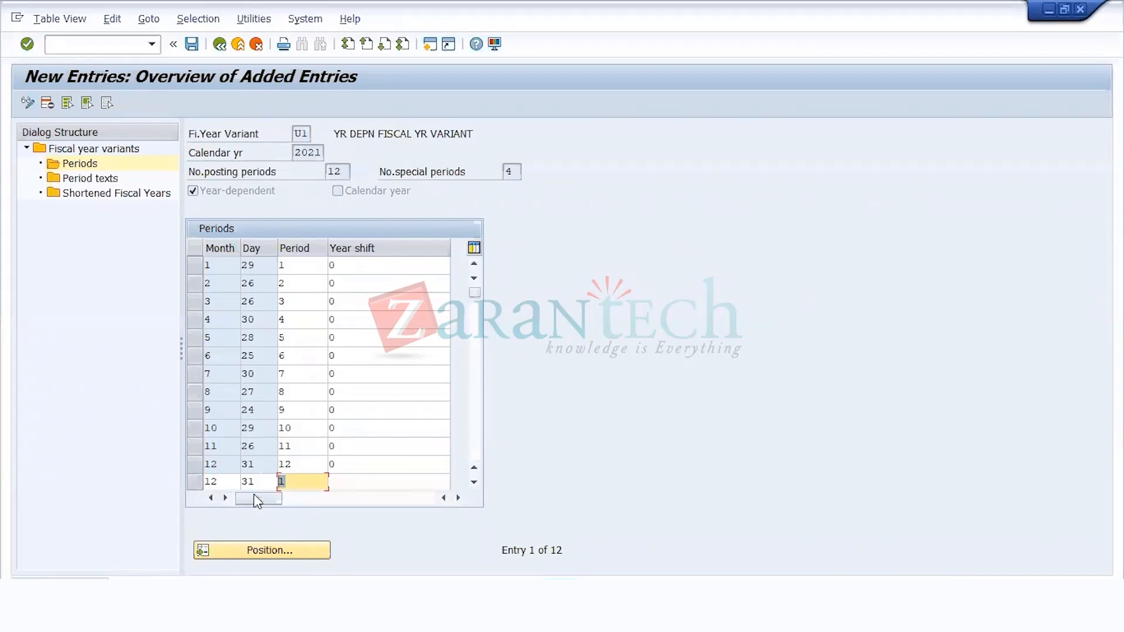
pyautogui.press('BackSpace')
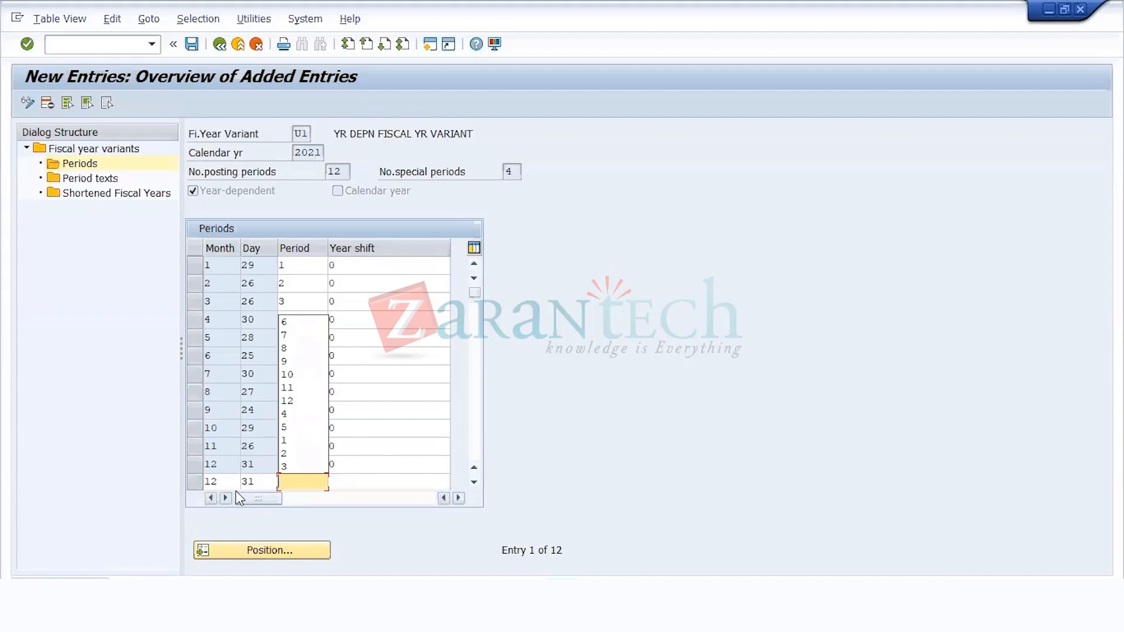
pyautogui.click(235, 490)
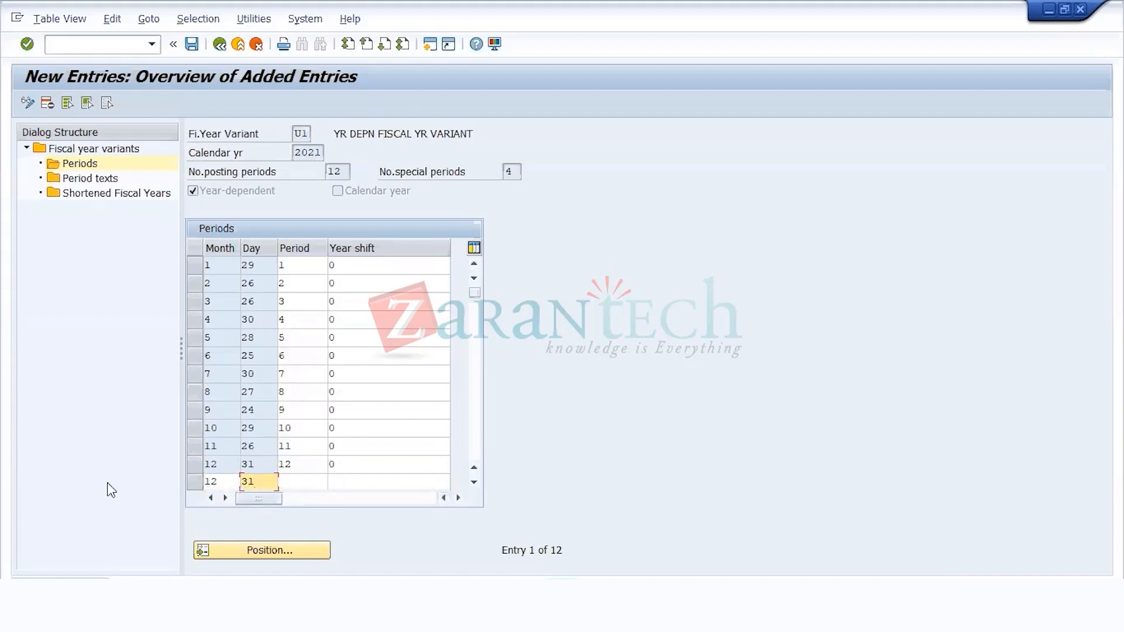
pyautogui.press('BackSpace')
pyautogui.press('BackSpace')
pyautogui.click(225, 478)
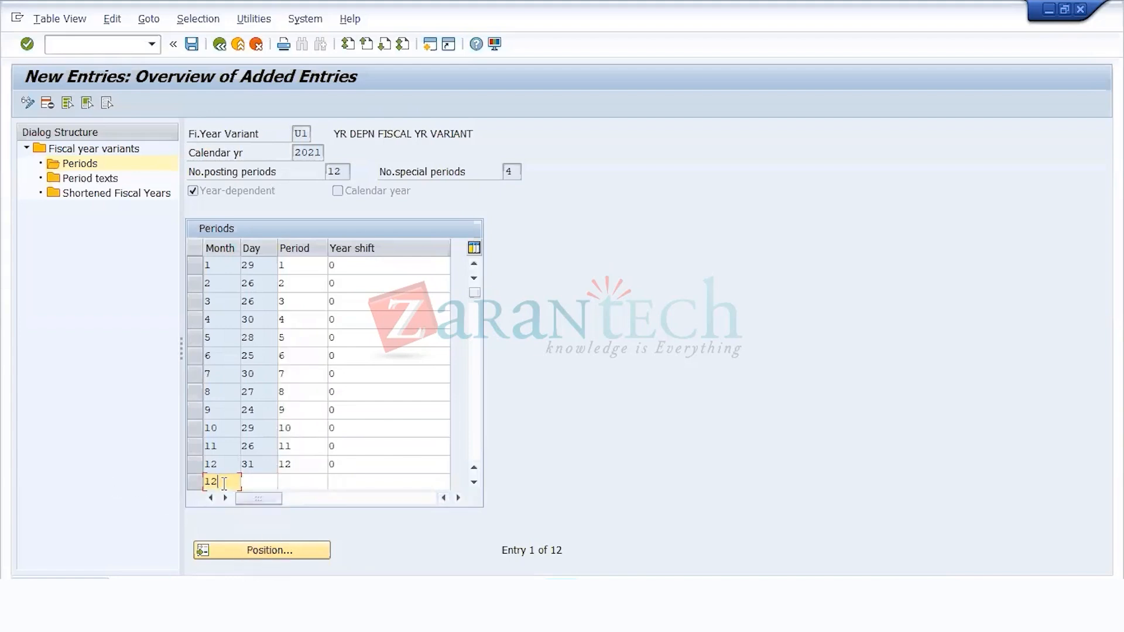
pyautogui.press('BackSpace')
pyautogui.press('BackSpace')
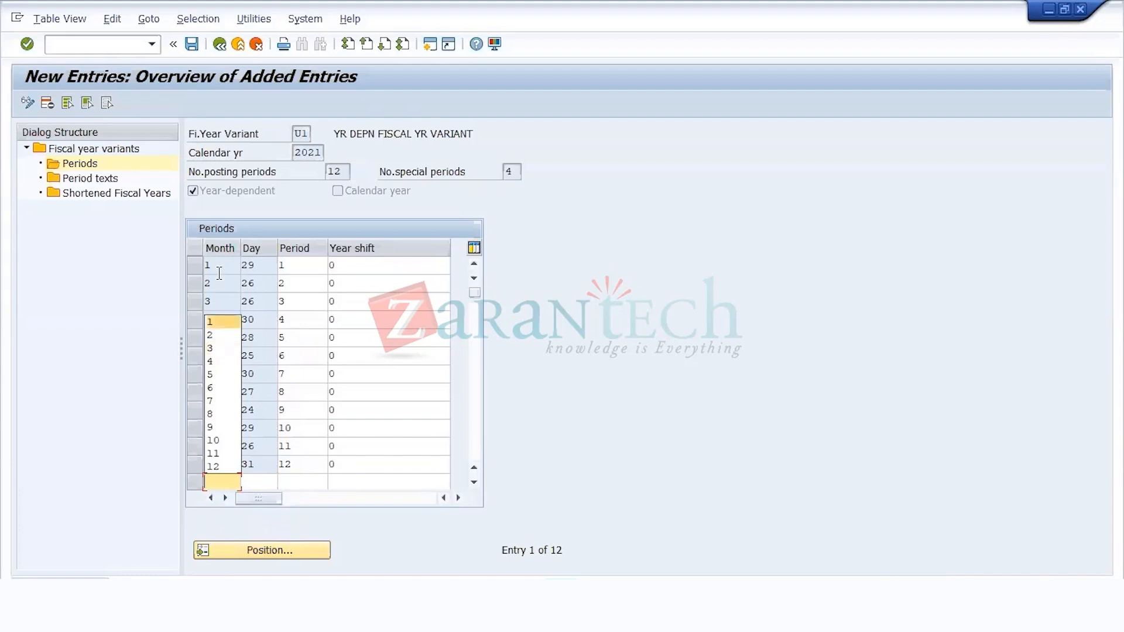
pyautogui.click(222, 265)
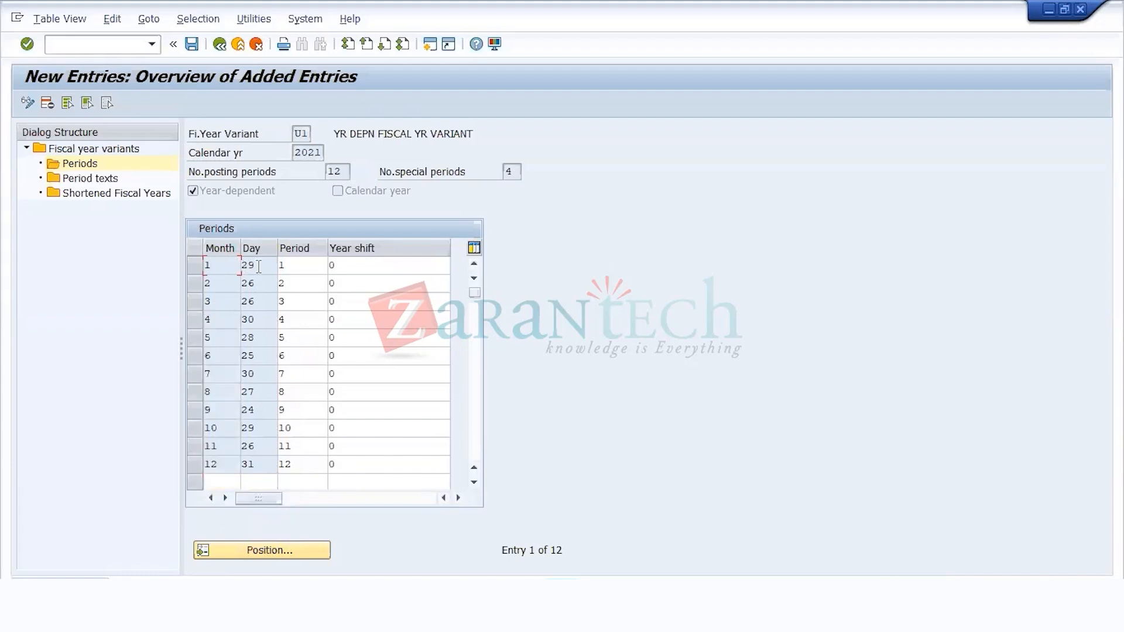
pyautogui.click(295, 268)
pyautogui.click(365, 265)
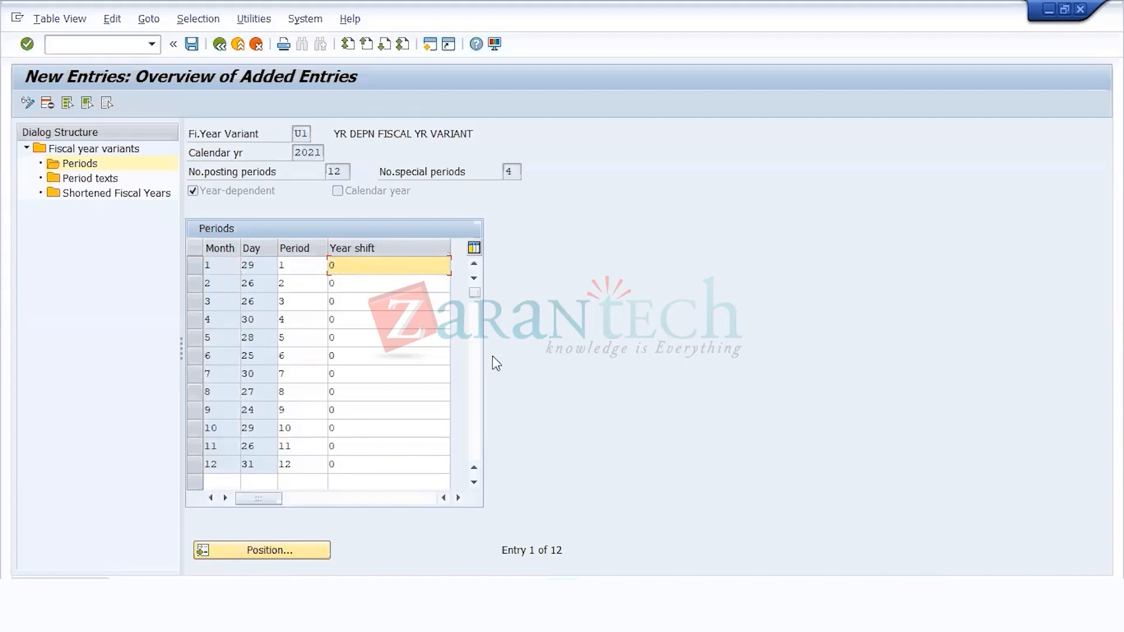
pyautogui.press('Return')
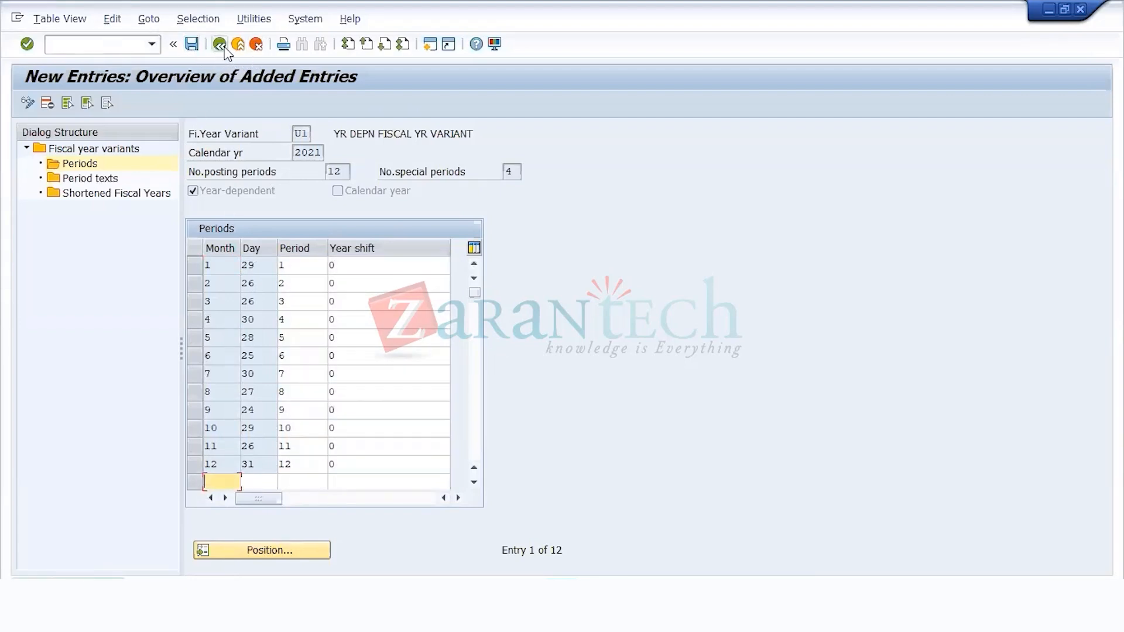
# Step: Leave the U1 periods, save the fiscal year variants and return to the implementation guide
pyautogui.click(221, 46)
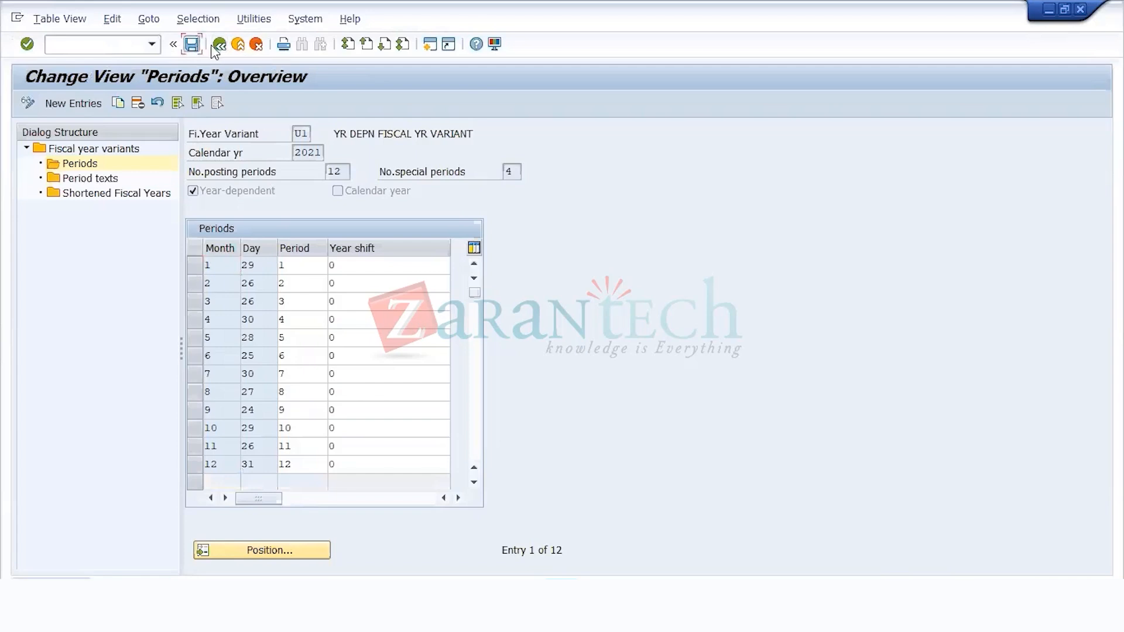
pyautogui.click(220, 45)
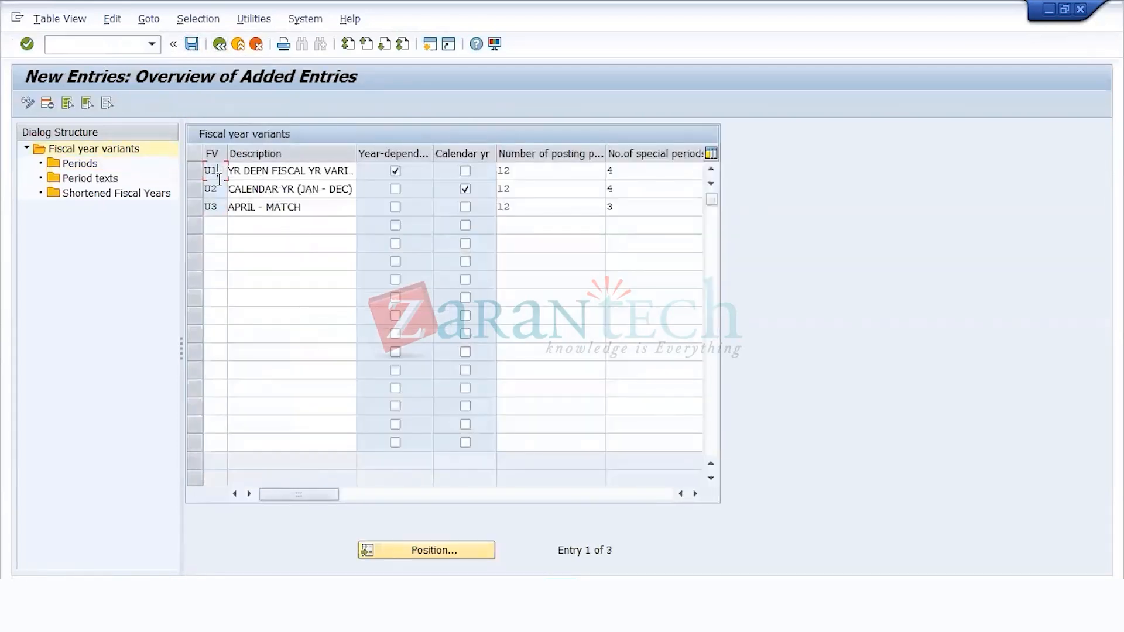
pyautogui.click(224, 207)
pyautogui.moveTo(221, 195); pyautogui.dragTo(156, 192)
pyautogui.click(349, 199)
pyautogui.click(193, 48)
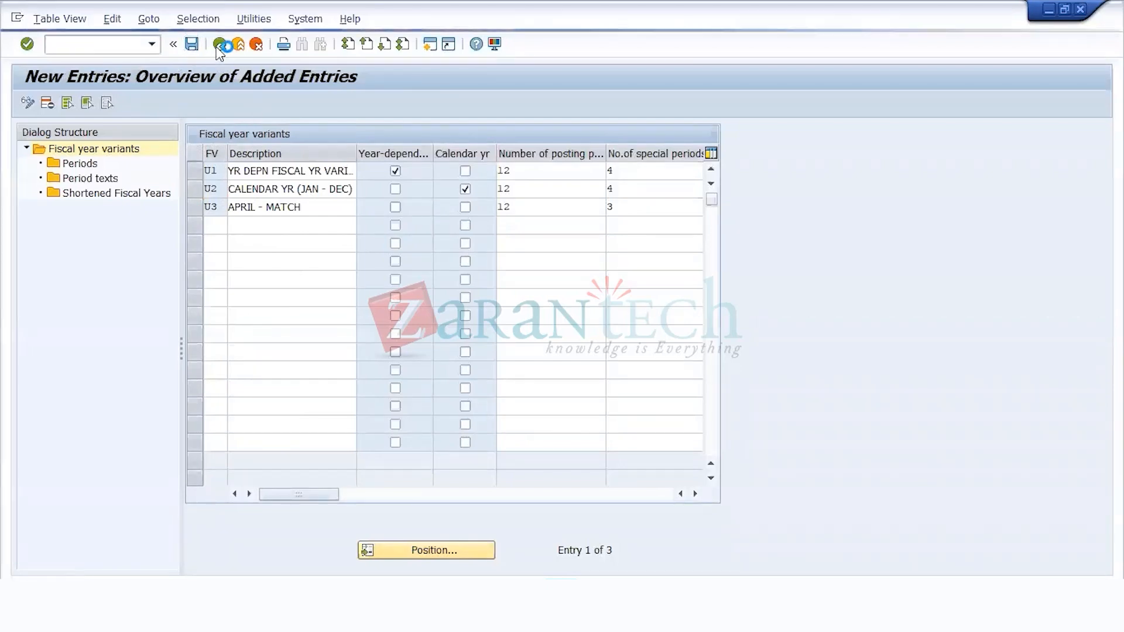
pyautogui.click(220, 46)
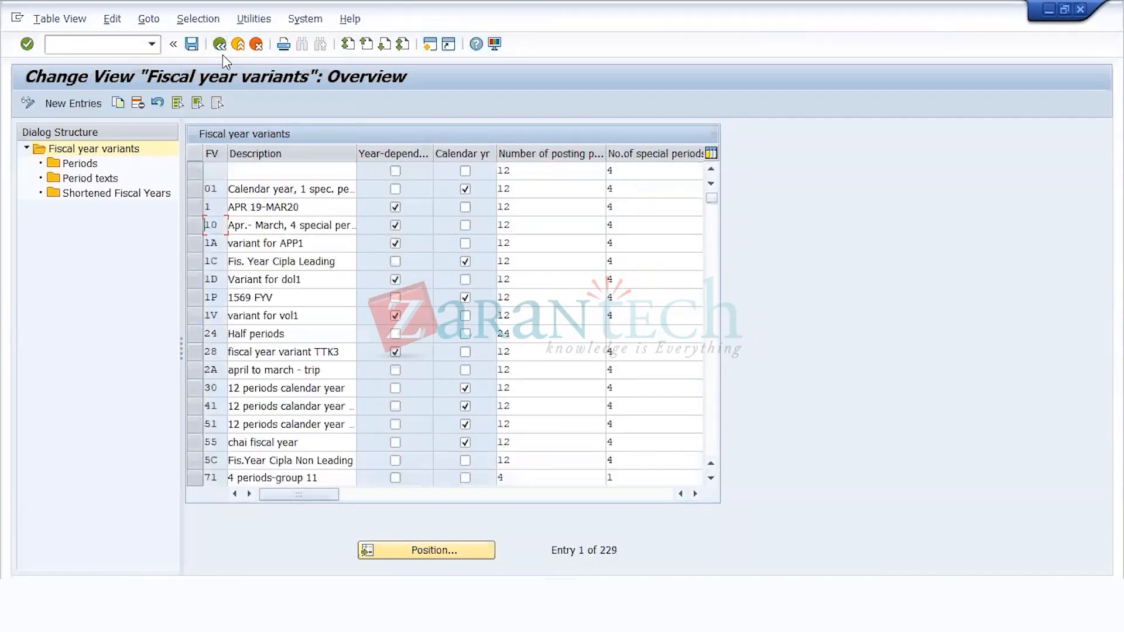
pyautogui.click(219, 45)
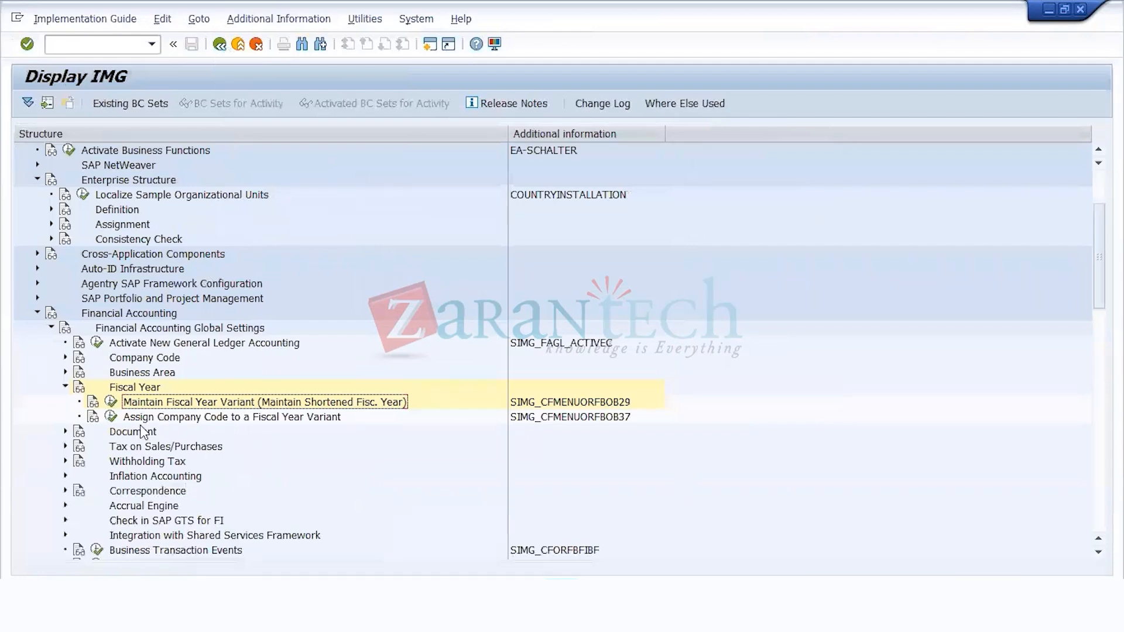
# Step: Try to open Assign Company Code to a Fiscal Year Variant, declining to display the locked data
pyautogui.click(167, 420)
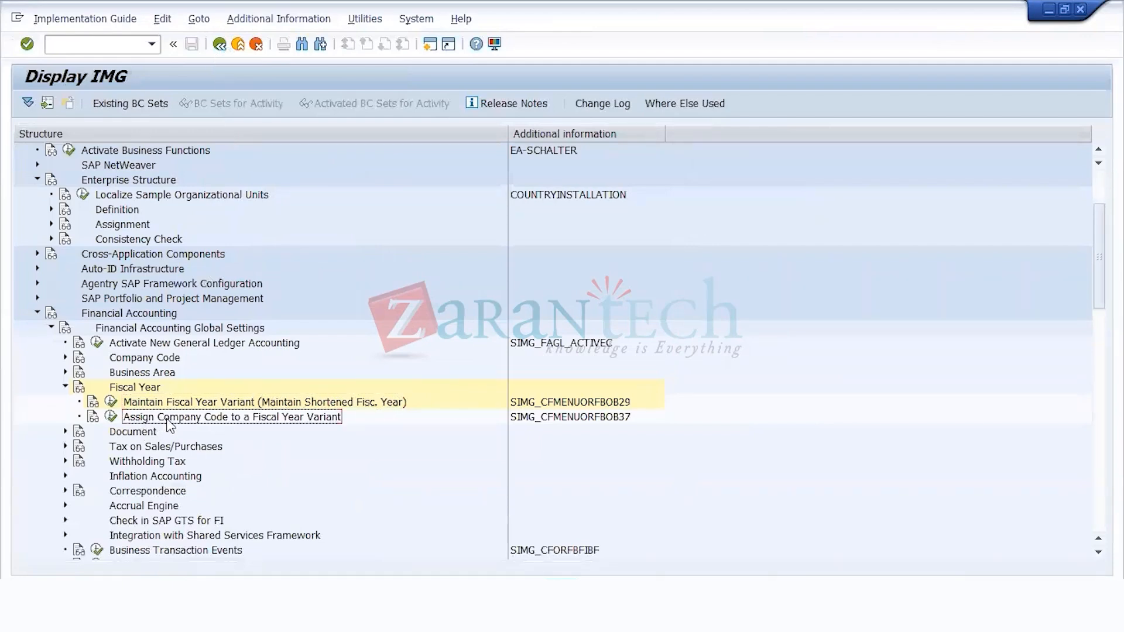
pyautogui.click(114, 418)
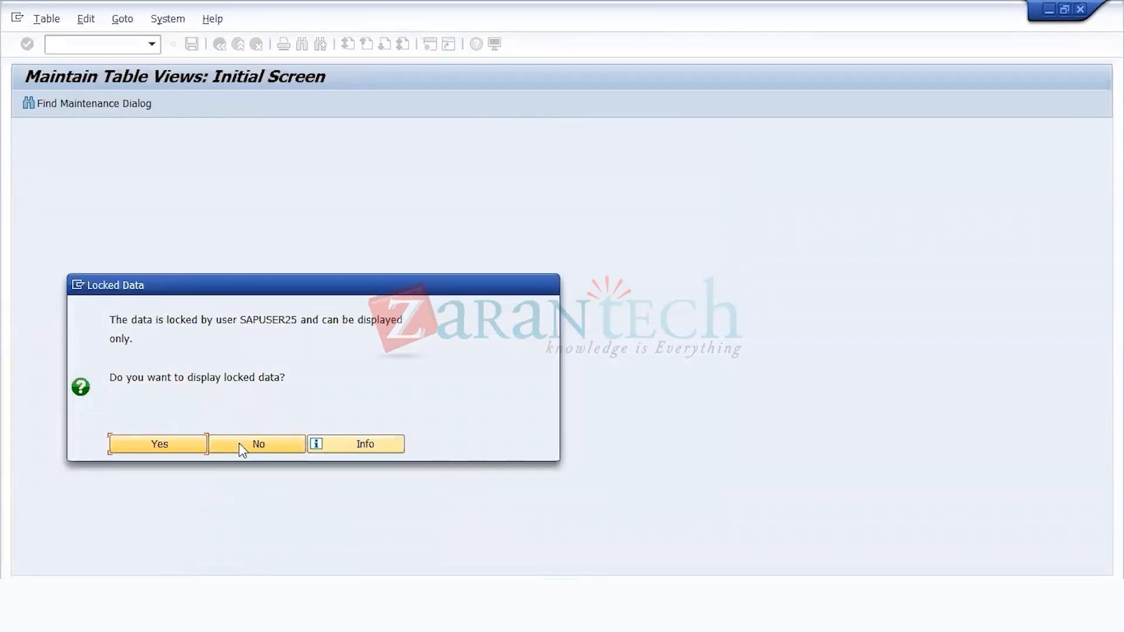
pyautogui.click(270, 450)
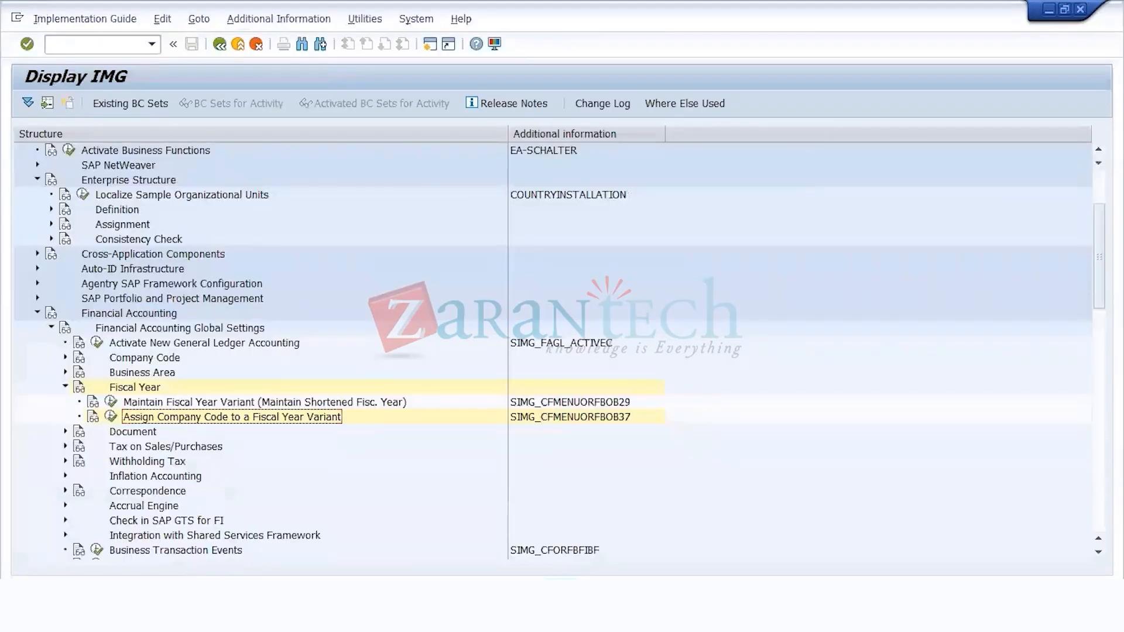
# Step: Run transaction SM12 in another session and list all lock entries for client 800
pyautogui.moveTo(625, 609)
pyautogui.click(448, 541)
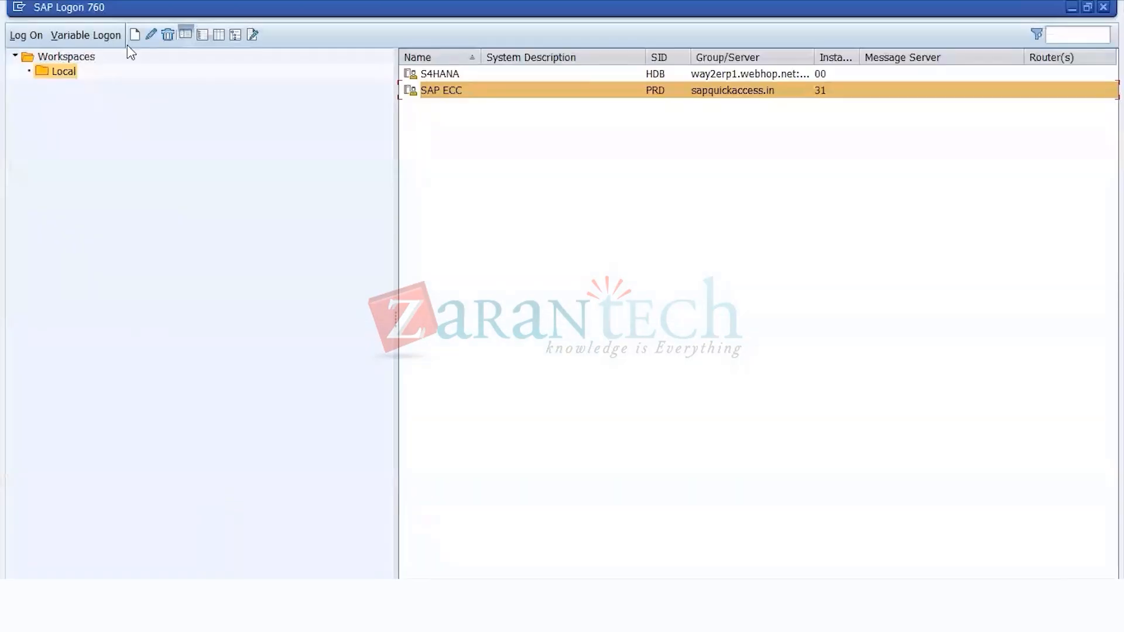
pyautogui.click(1072, 8)
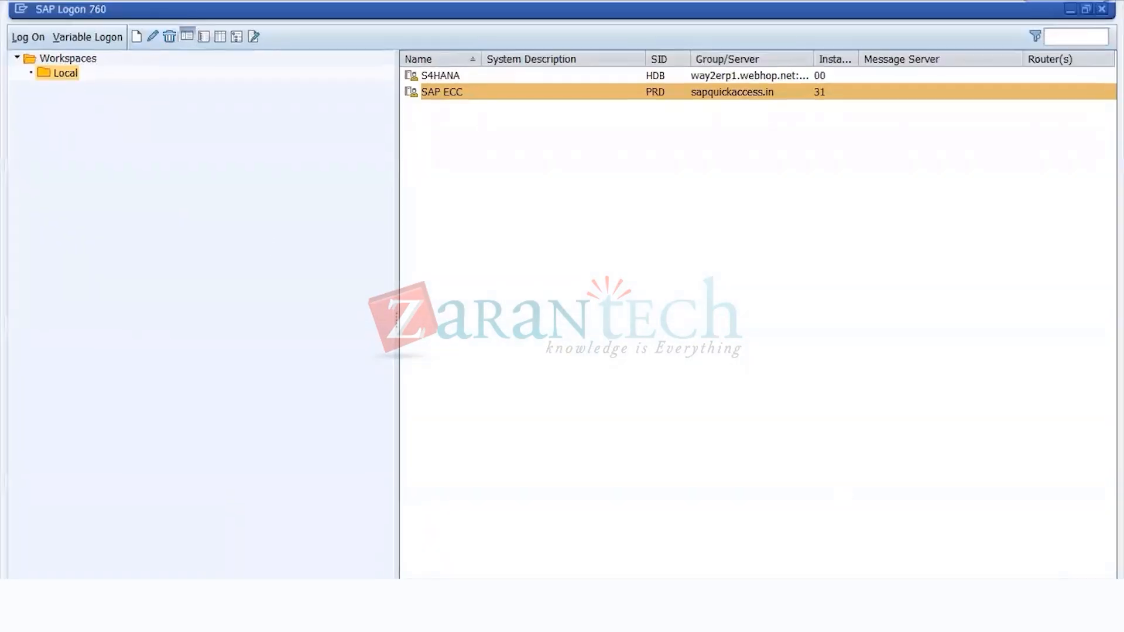
pyautogui.click(140, 43)
pyautogui.write('SM12')
pyautogui.press('Return')
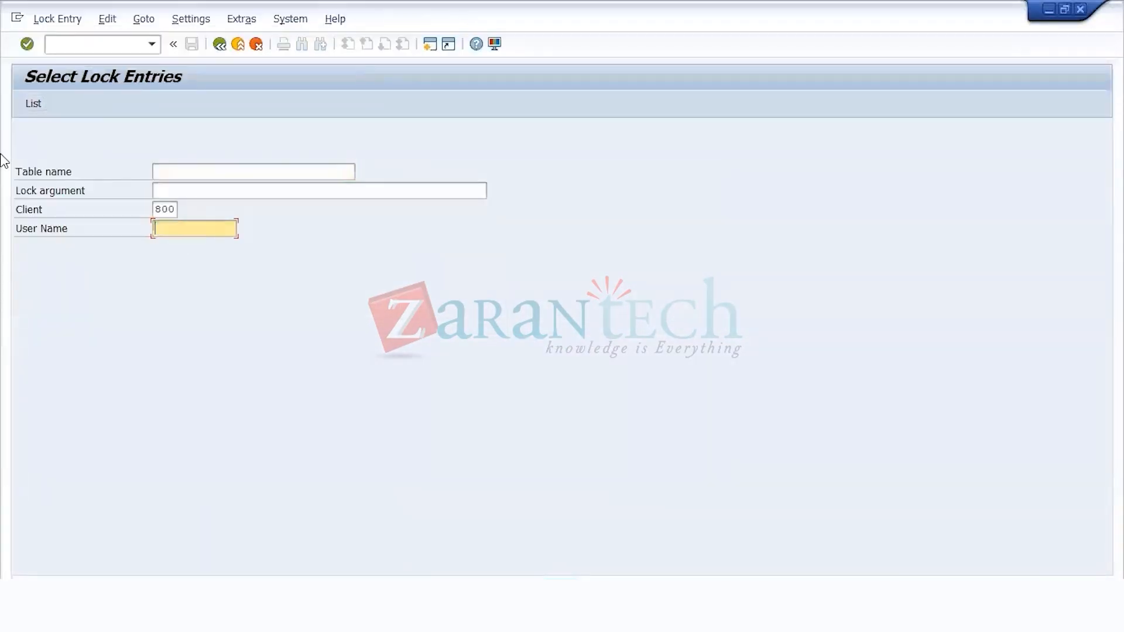
pyautogui.press('F8')
# Step: Delete the lock entry with lock argument T001 and confirm the deletion
pyautogui.click(153, 181)
pyautogui.click(158, 102)
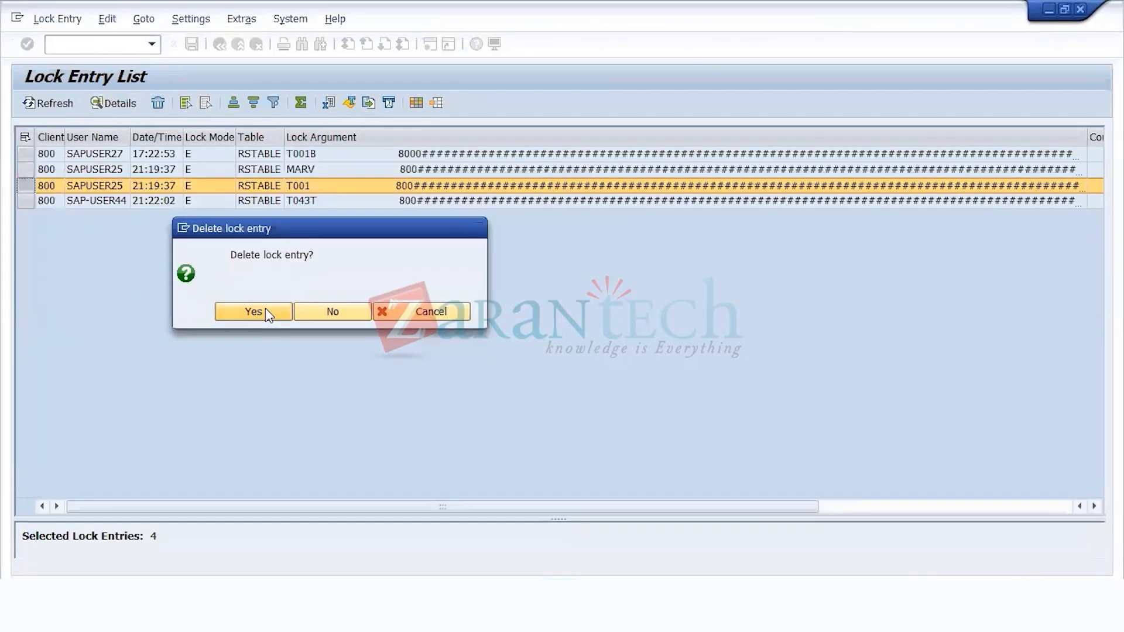
pyautogui.click(265, 308)
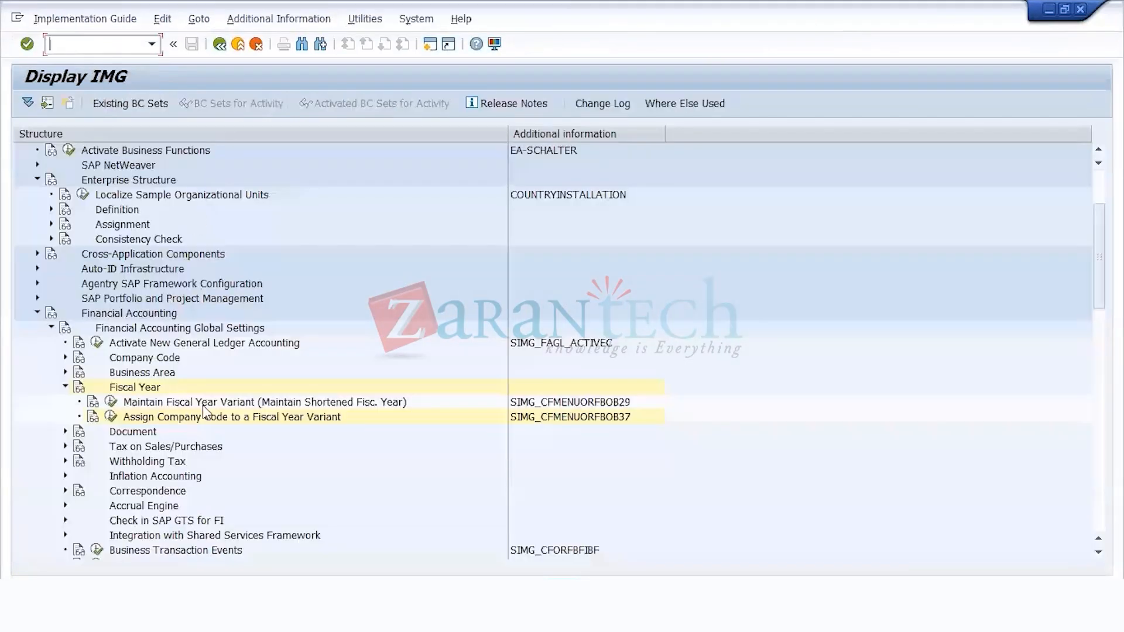
# Step: Open Assign Company Code to a Fiscal Year Variant and position the list on company code US11
pyautogui.click(112, 418)
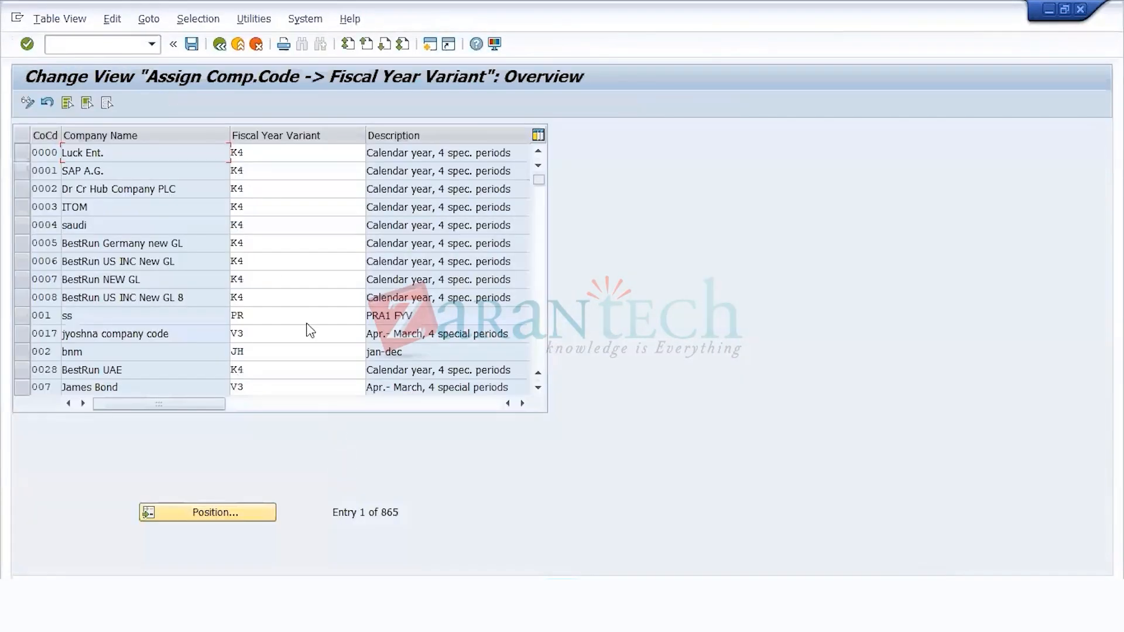
pyautogui.click(212, 515)
pyautogui.write('US11')
pyautogui.press('Return')
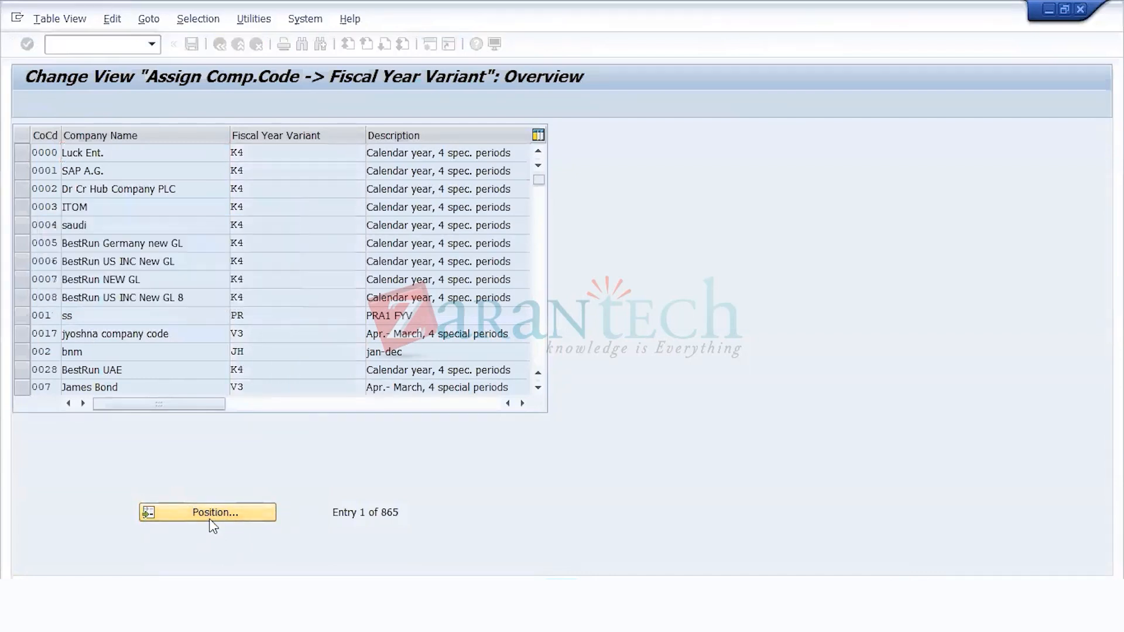
# Step: Assign fiscal year variant U2 to company code US11
pyautogui.click(249, 152)
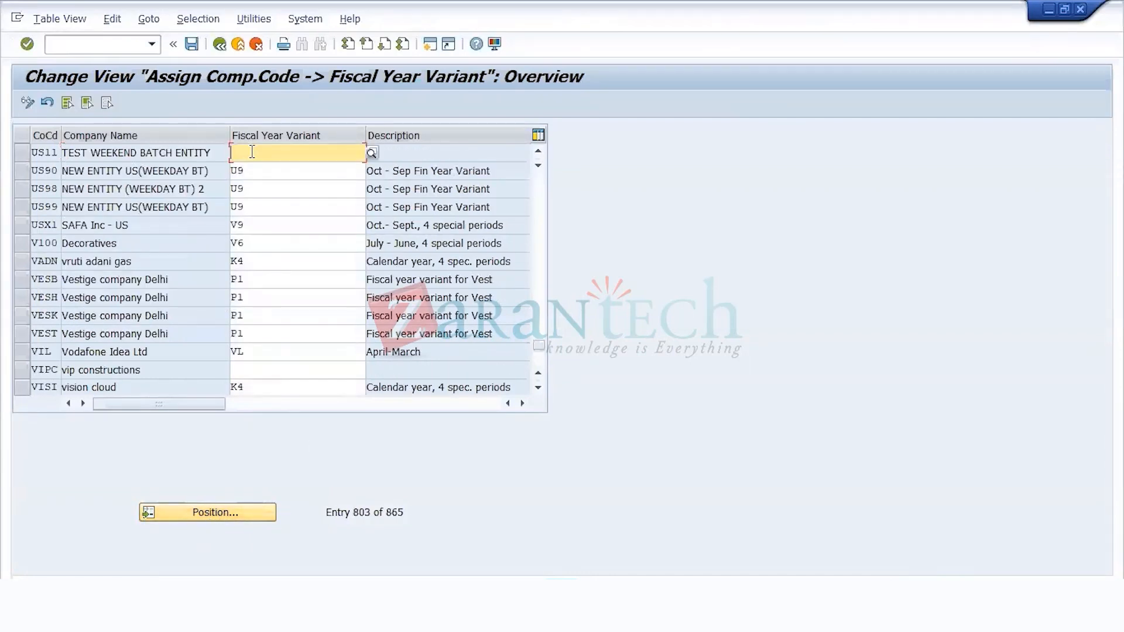
pyautogui.write('U2')
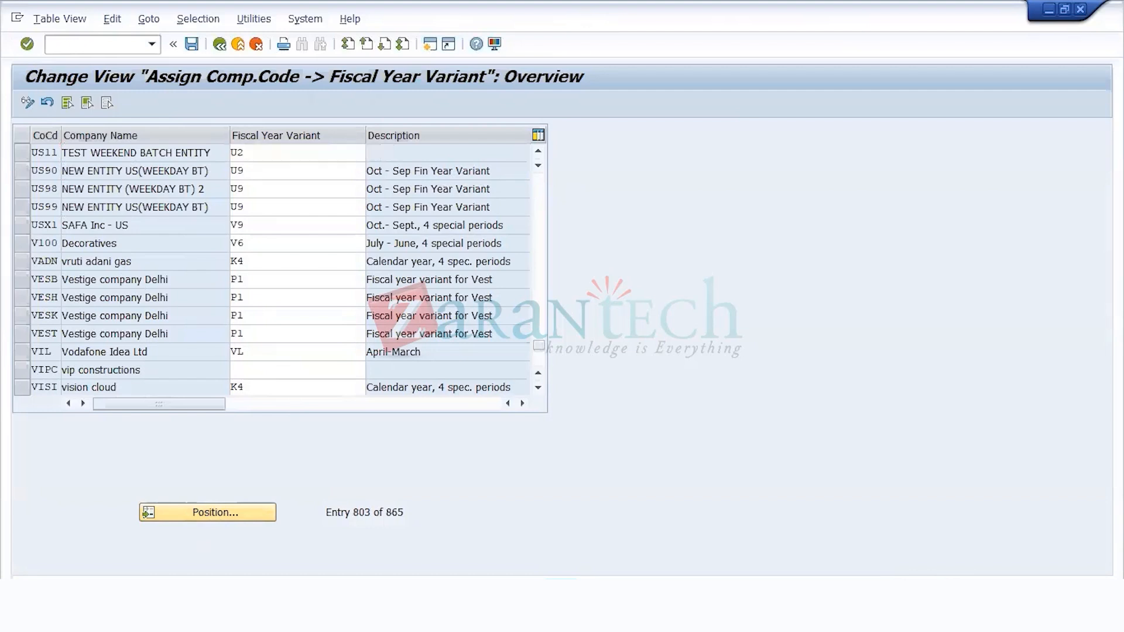
pyautogui.press('Return')
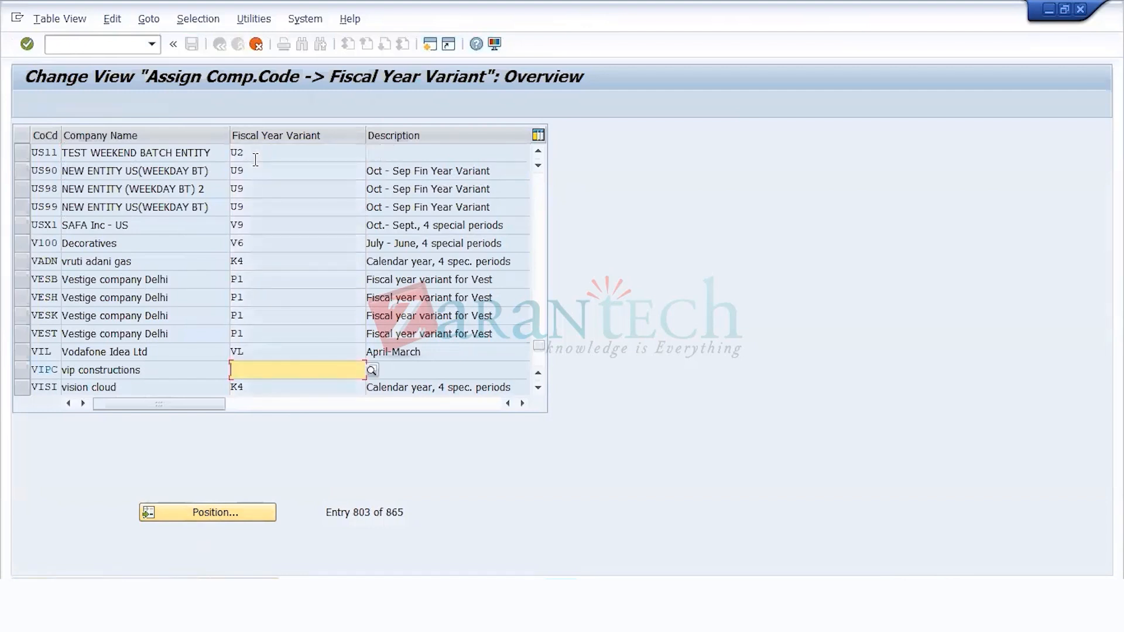
pyautogui.click(274, 153)
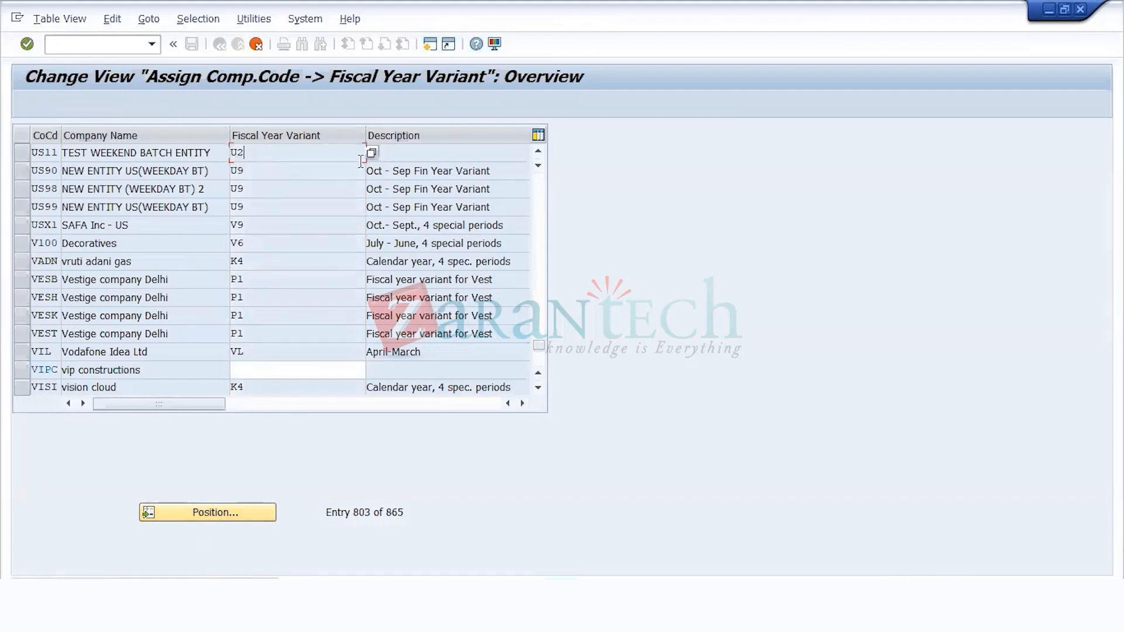
pyautogui.press('Return')
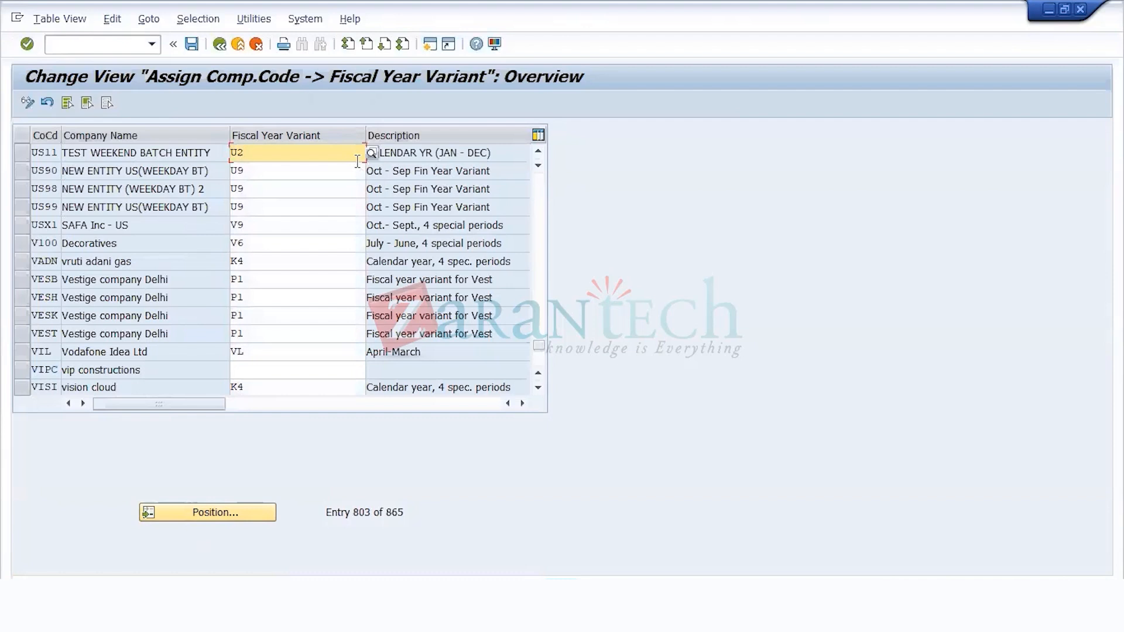
# Step: Save the fiscal year variant assignment with its customizing request and return to the implementation guide
pyautogui.click(455, 152)
pyautogui.moveTo(499, 159); pyautogui.dragTo(172, 190)
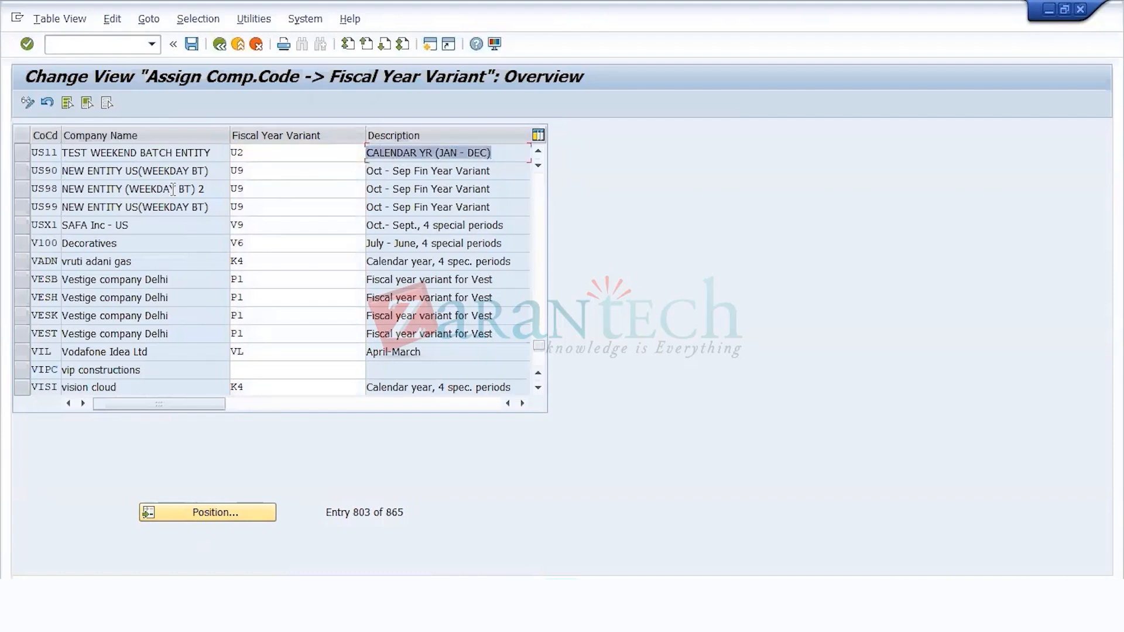
pyautogui.click(55, 156)
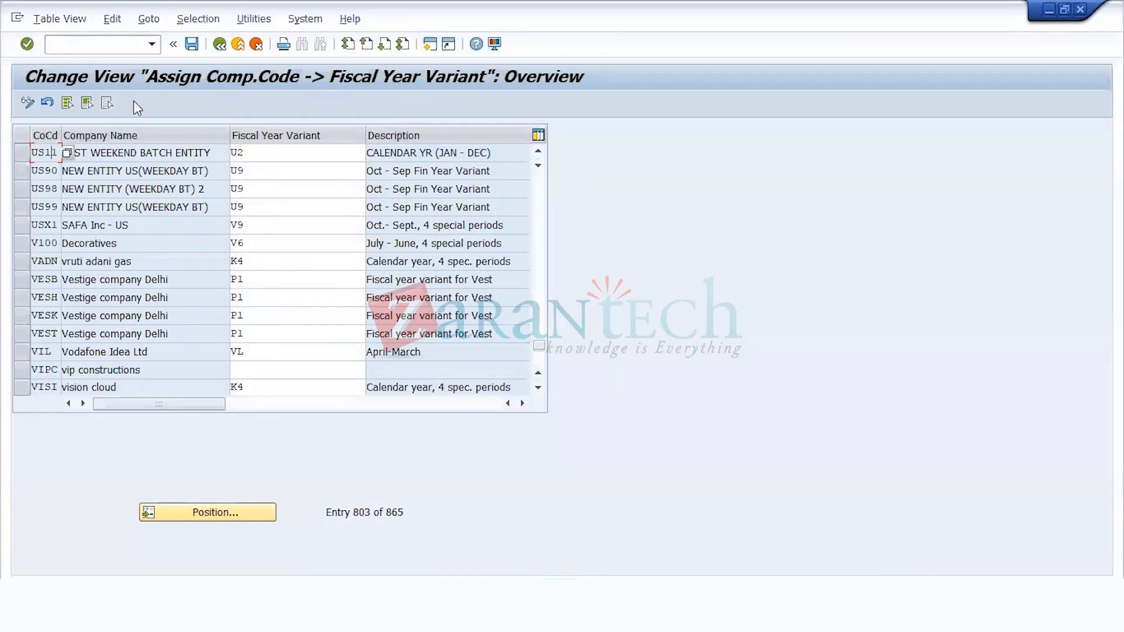
pyautogui.click(192, 44)
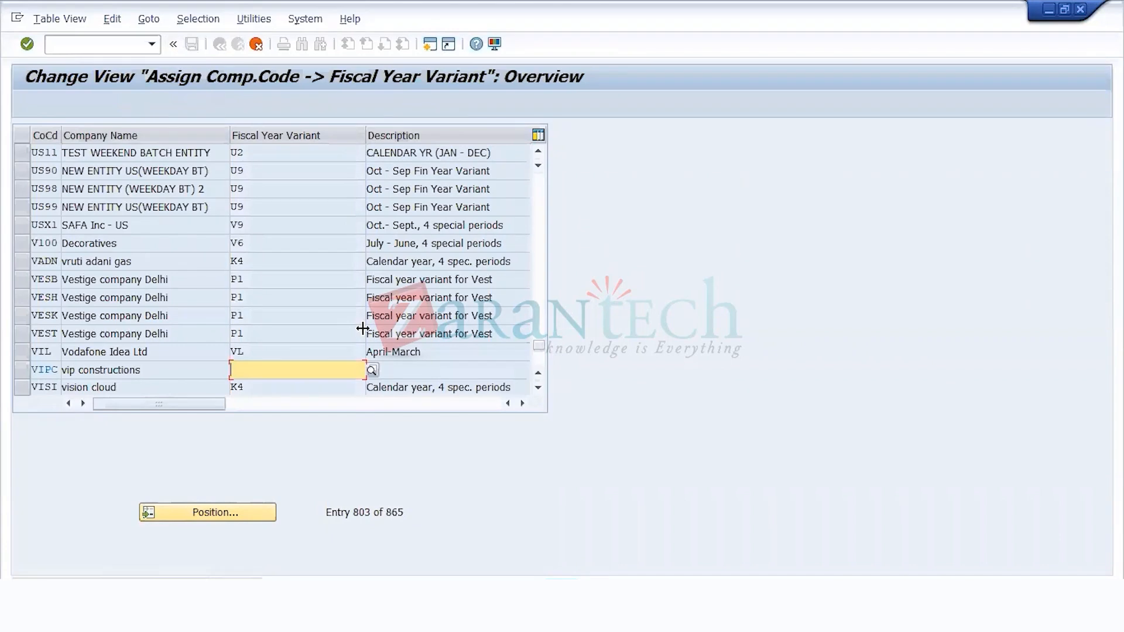
pyautogui.click(303, 286)
pyautogui.click(226, 45)
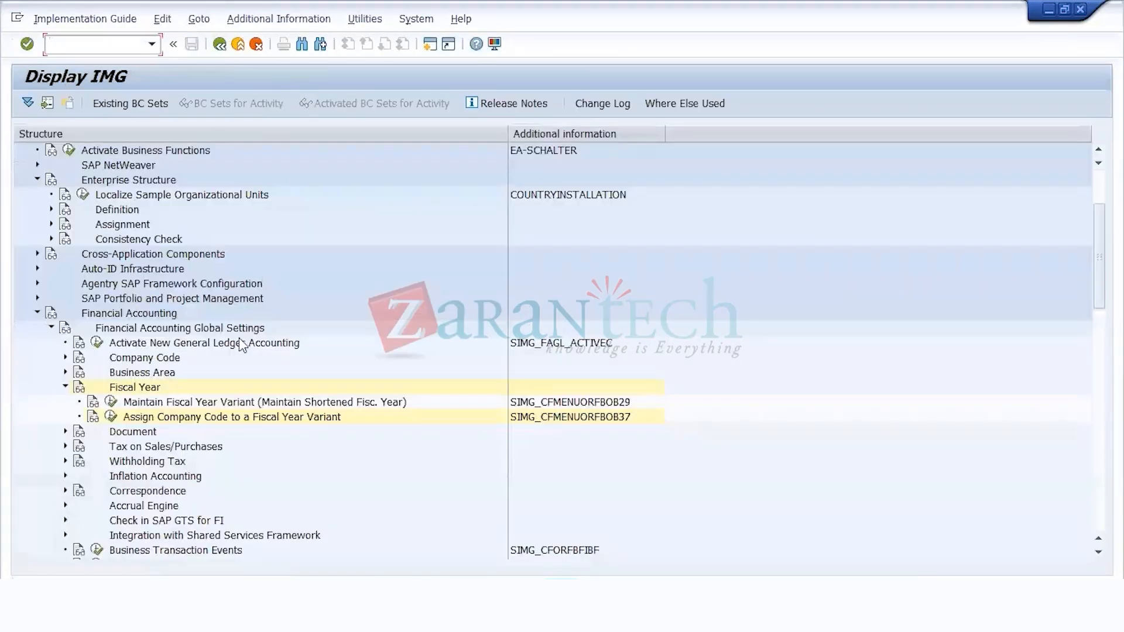
# Step: Collapse the Fiscal Year node and expand Document down to the Posting Periods activities
pyautogui.click(211, 421)
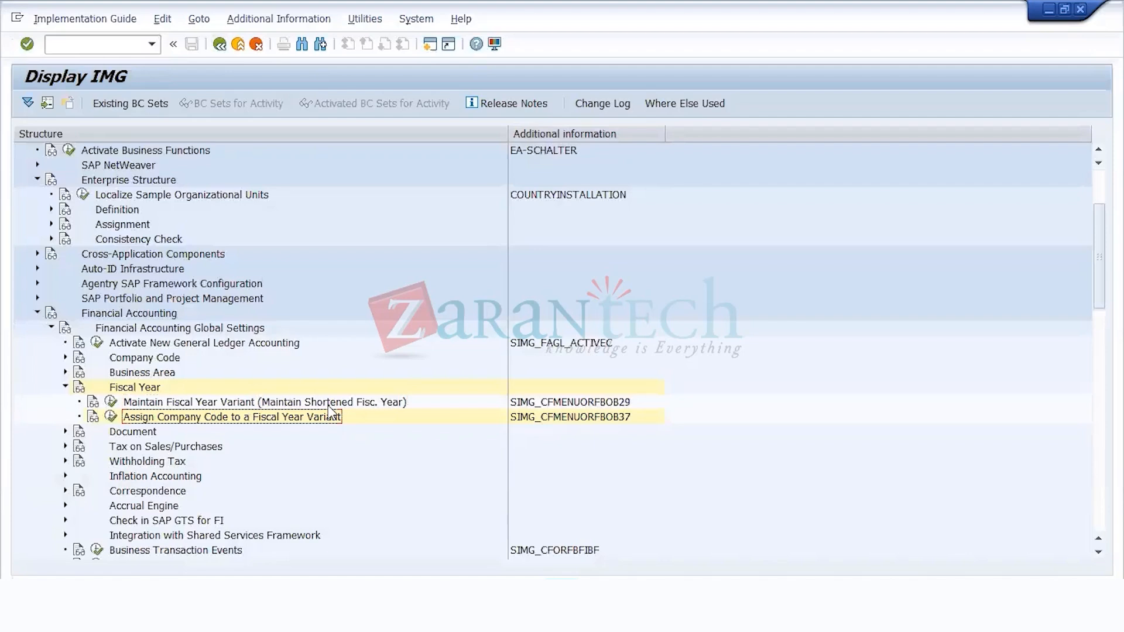
pyautogui.press('Up')
pyautogui.press('Up')
pyautogui.press('Up')
pyautogui.press('Down')
pyautogui.press('Left')
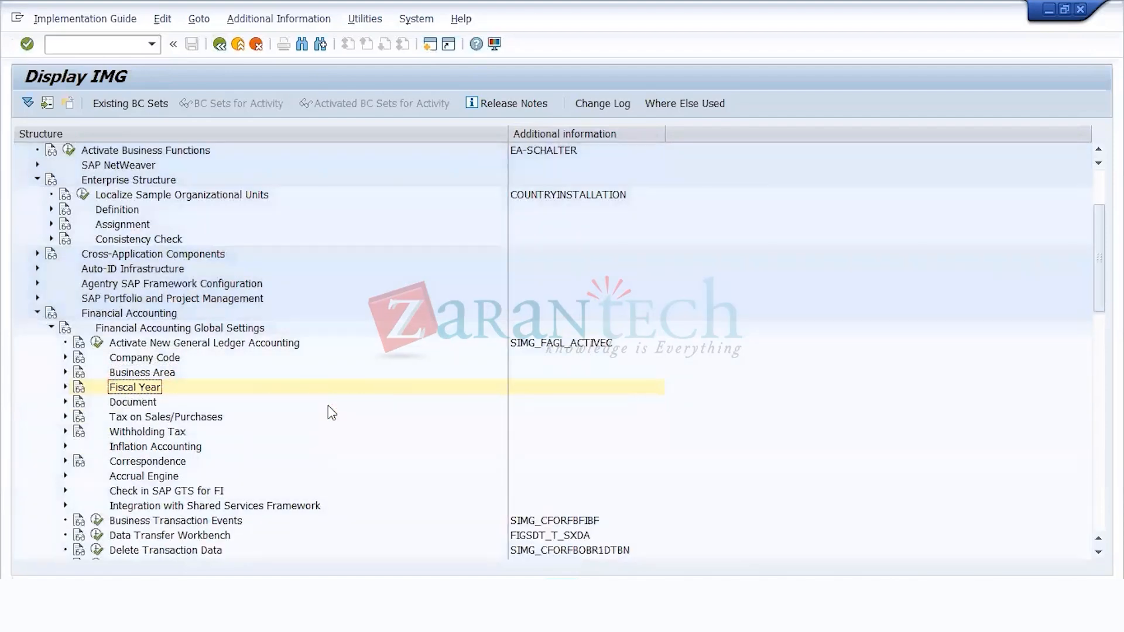
pyautogui.press('Down')
pyautogui.press('Right')
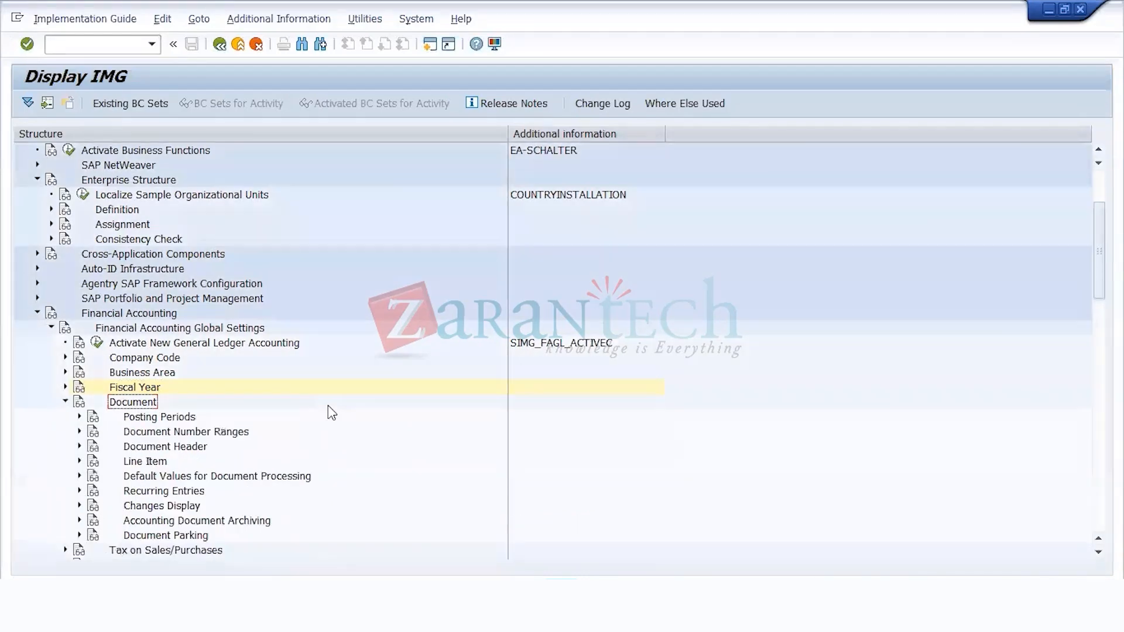
pyautogui.press('Down')
pyautogui.press('Right')
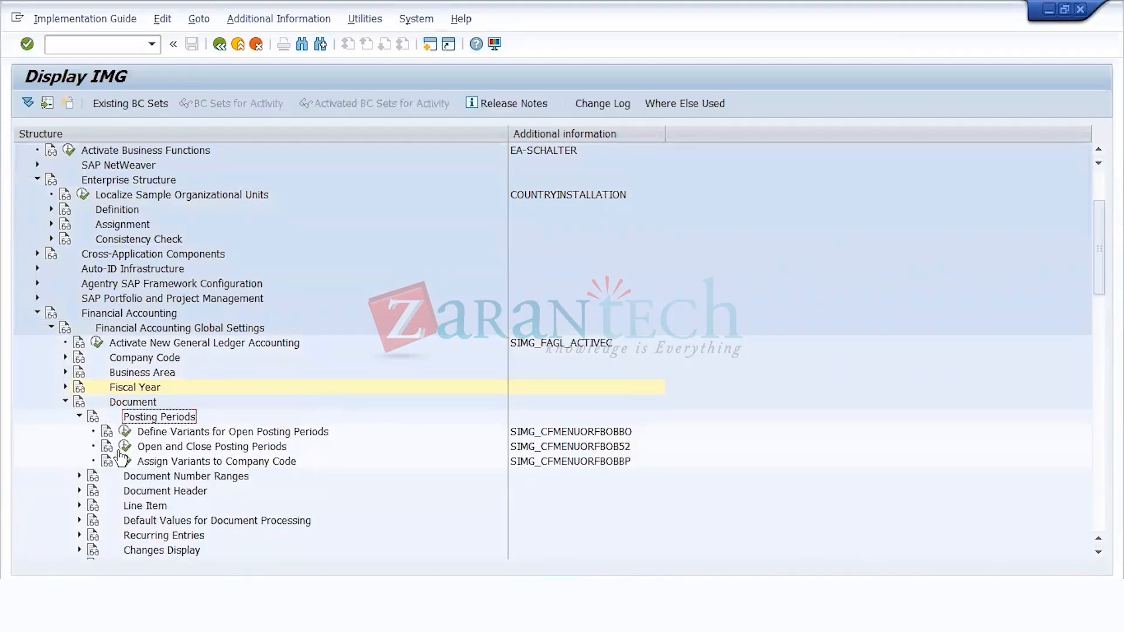
# Step: In Define Variants for Open Posting Periods, add a new entry US11 named "Posting period variant US11"
pyautogui.click(125, 432)
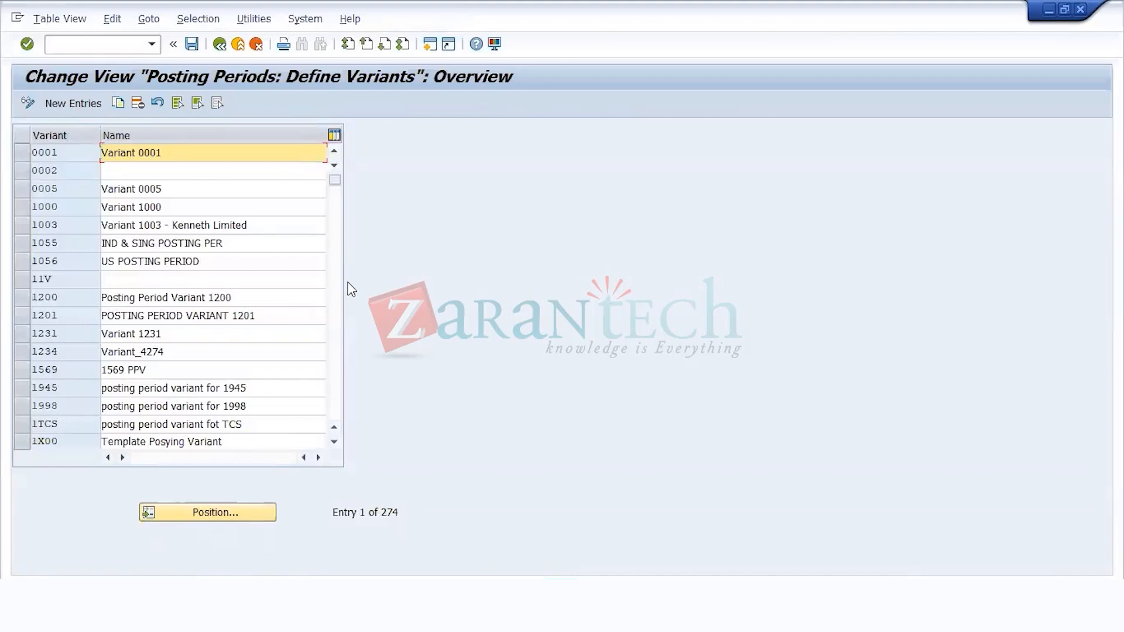
pyautogui.click(73, 104)
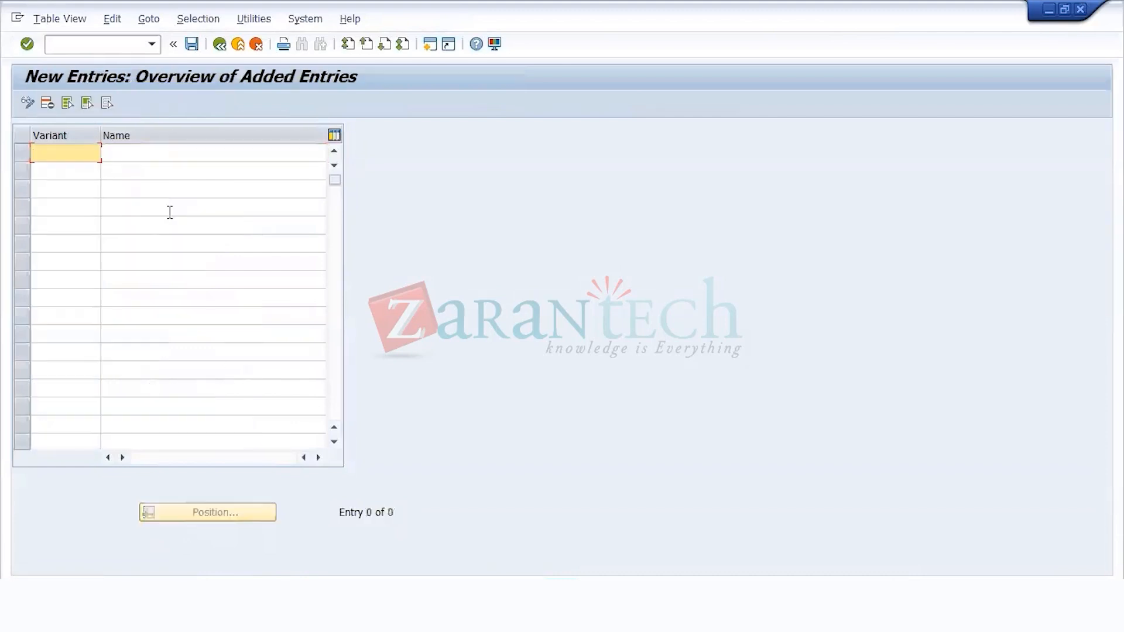
pyautogui.write('US11')
pyautogui.press('Tab')
pyautogui.write('POSTING')
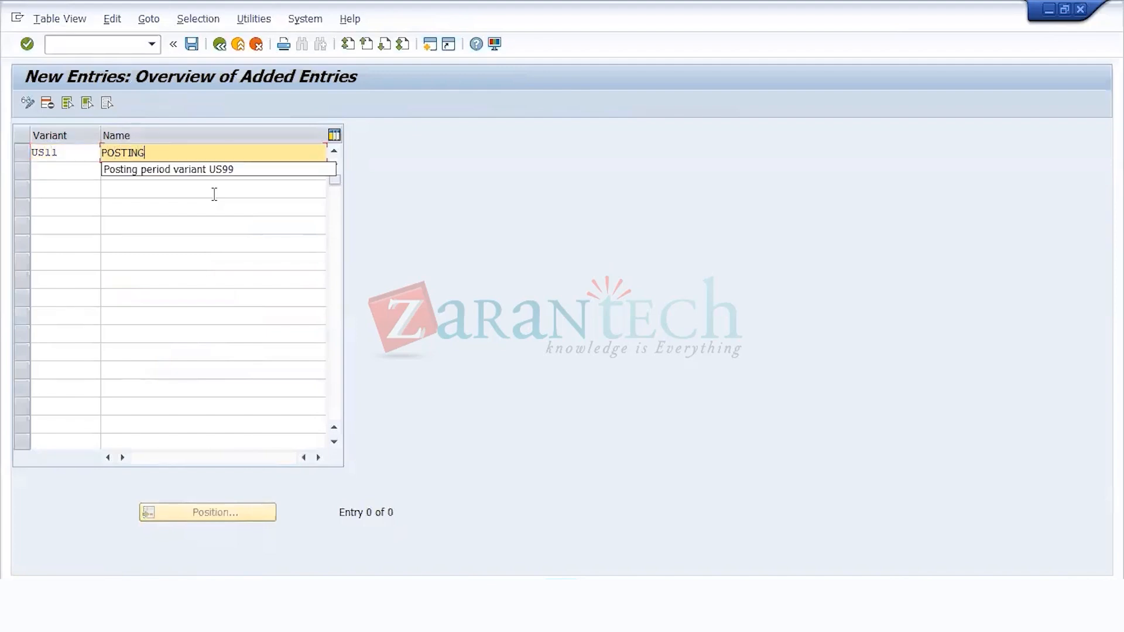
pyautogui.write(' PERI')
pyautogui.press('Down')
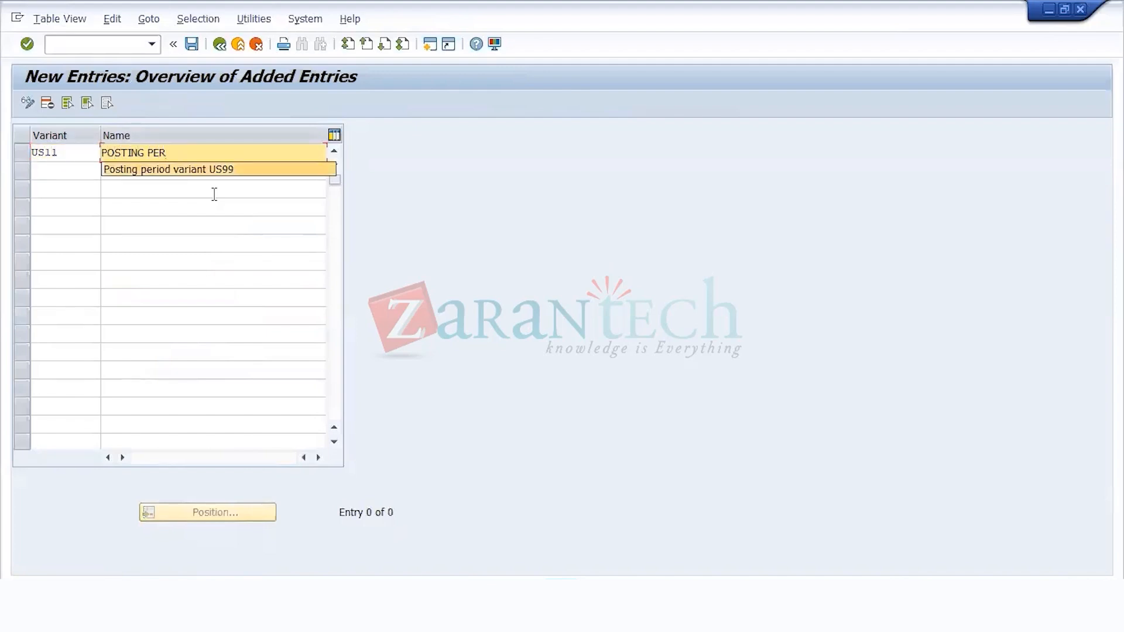
pyautogui.press('BackSpace')
pyautogui.press('BackSpace')
pyautogui.write('11')
pyautogui.press('Return')
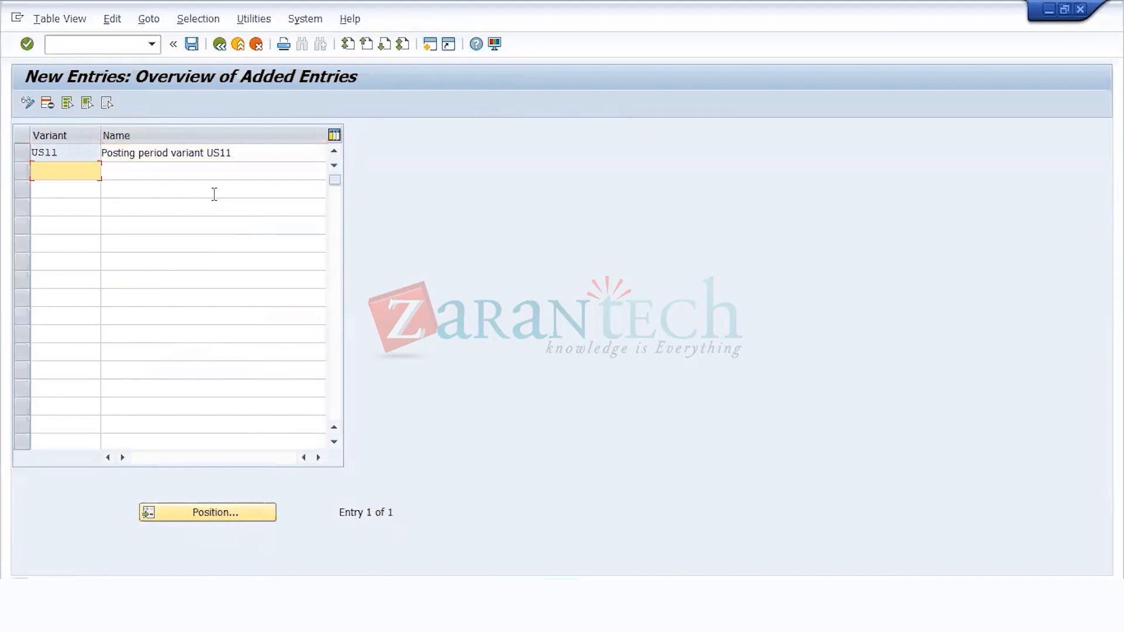
# Step: Save the new posting period variant under customizing request PRDK903857 and return to the implementation guide
pyautogui.click(192, 44)
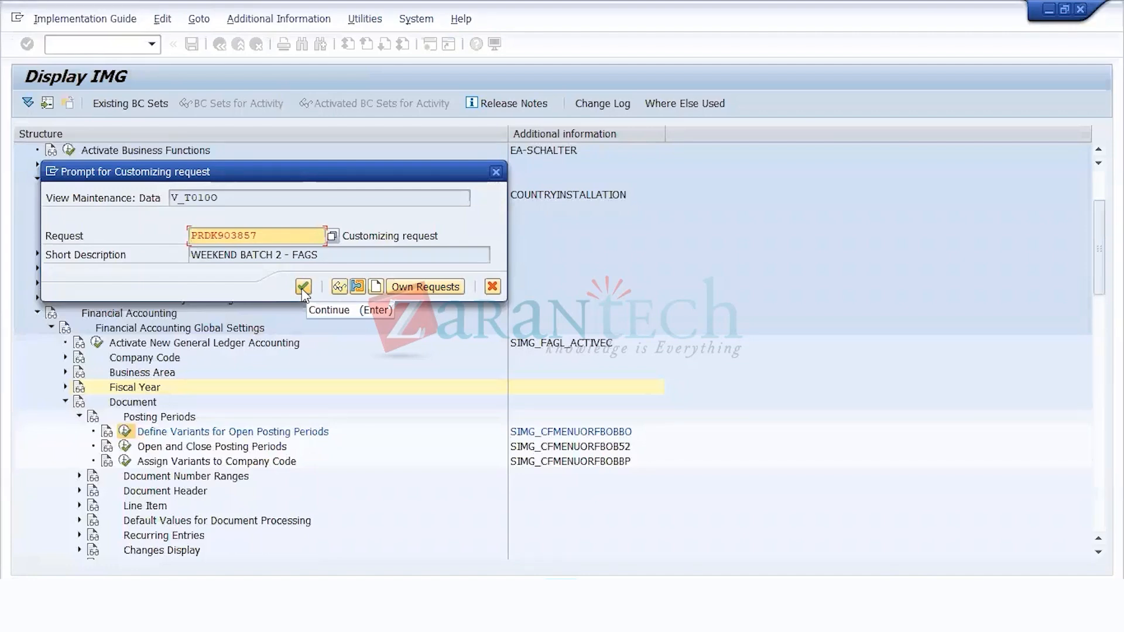
pyautogui.click(303, 286)
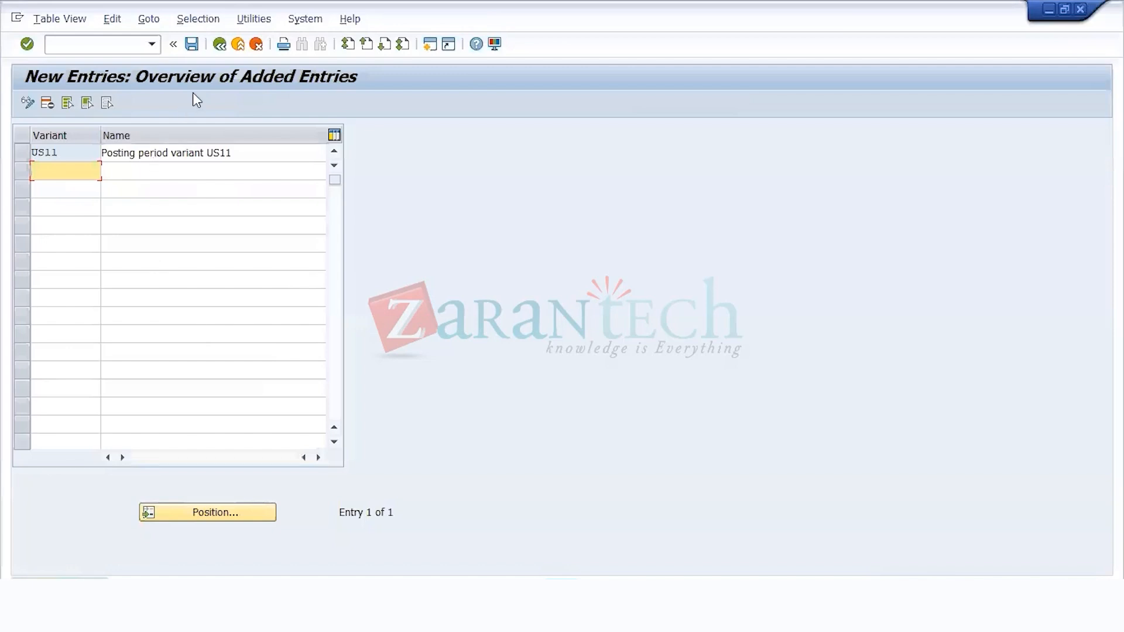
pyautogui.click(218, 46)
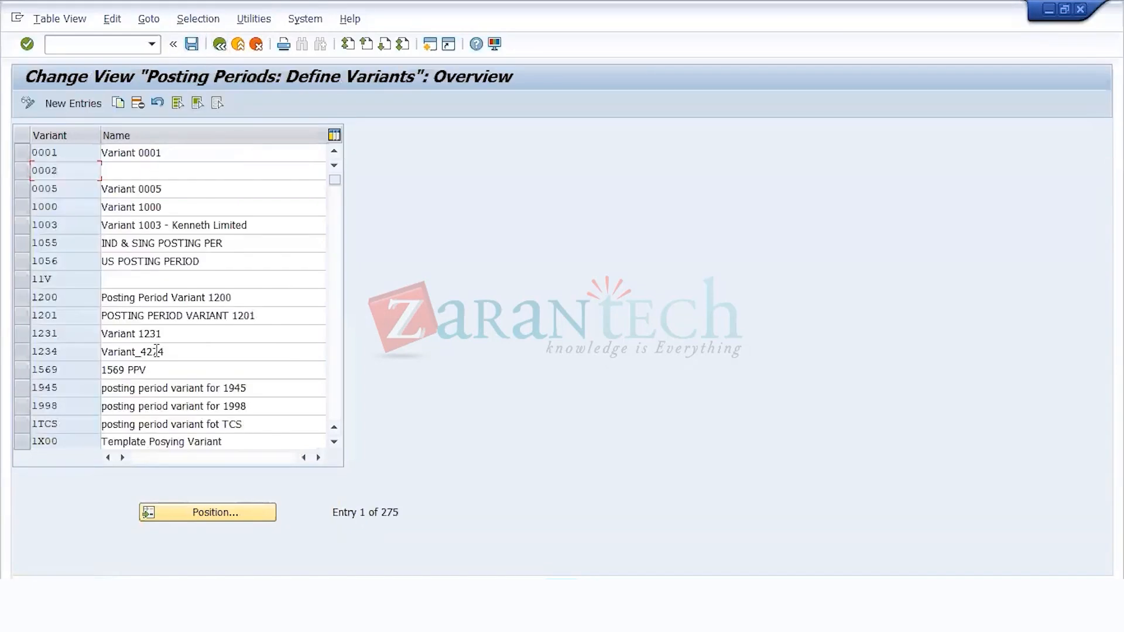
pyautogui.click(221, 47)
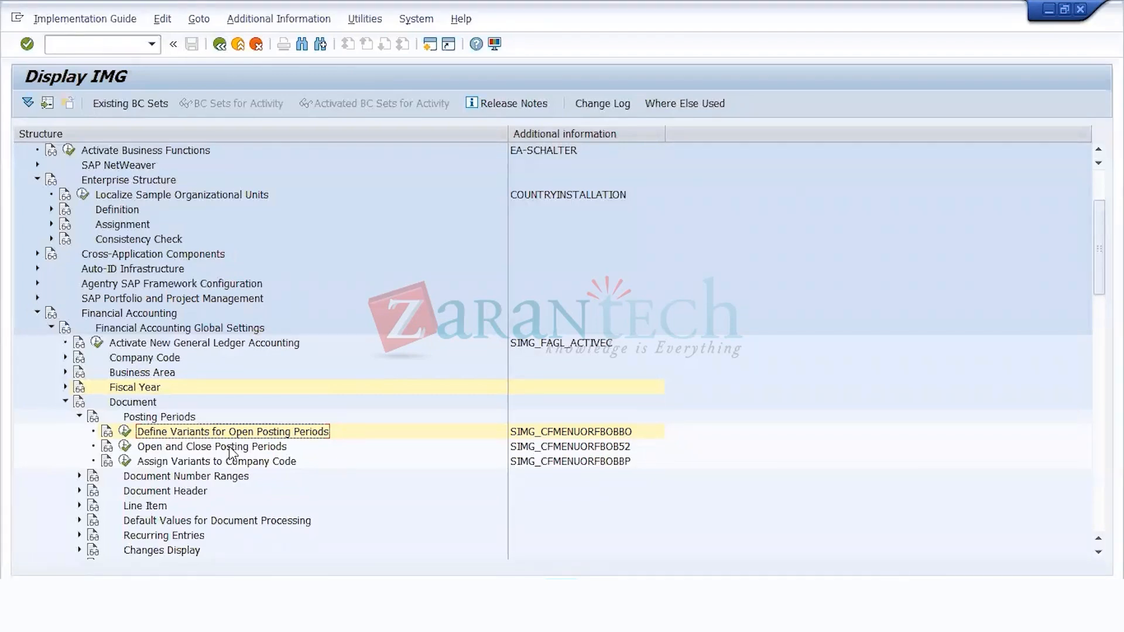
# Step: In Assign Variants to Company Code, locate company code US11 and assign it posting period variant US11
pyautogui.click(124, 465)
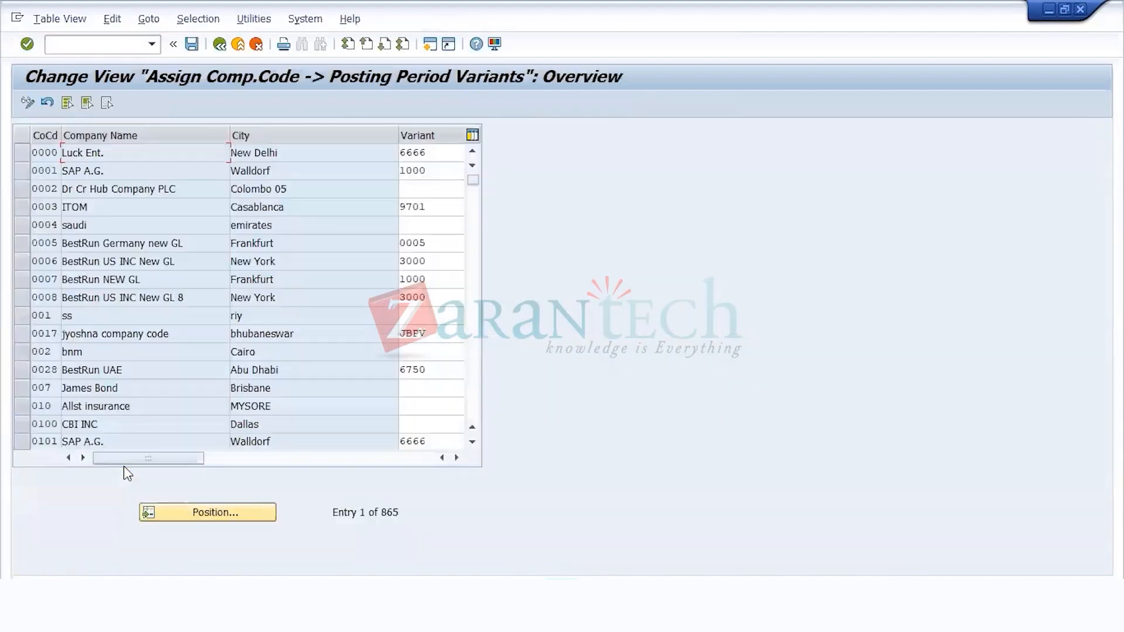
pyautogui.click(218, 513)
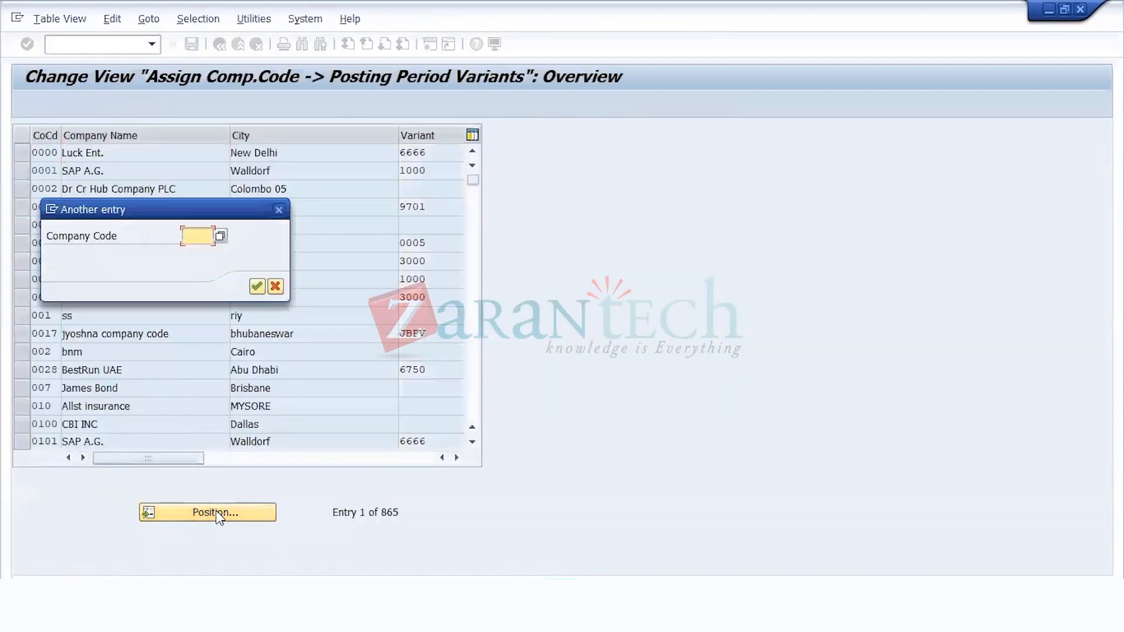
pyautogui.write('US11')
pyautogui.press('Return')
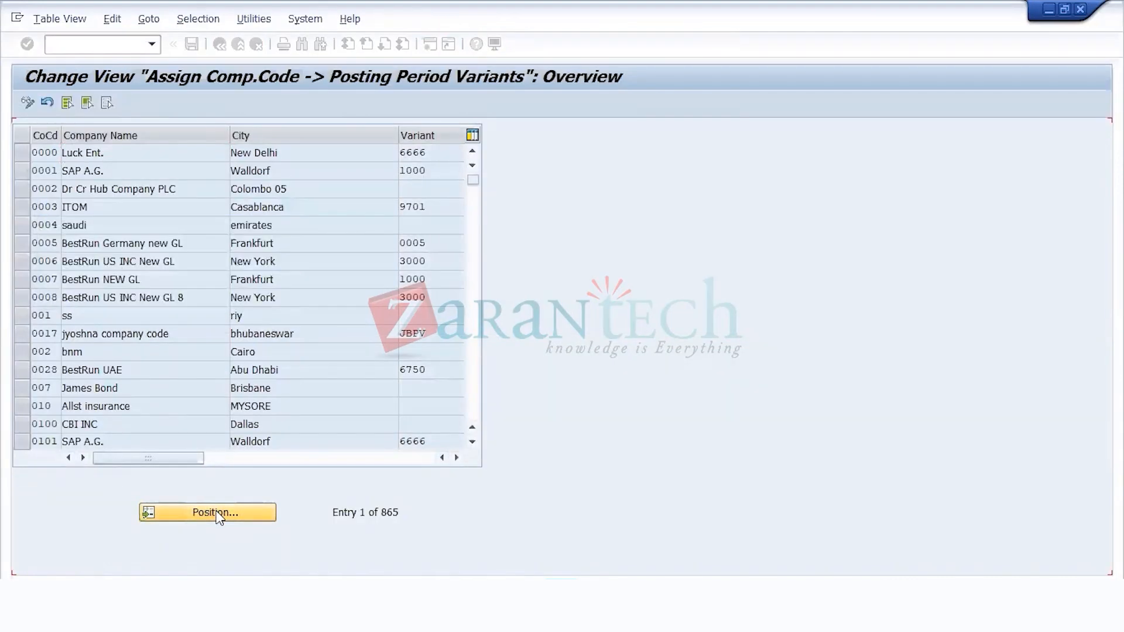
pyautogui.click(428, 156)
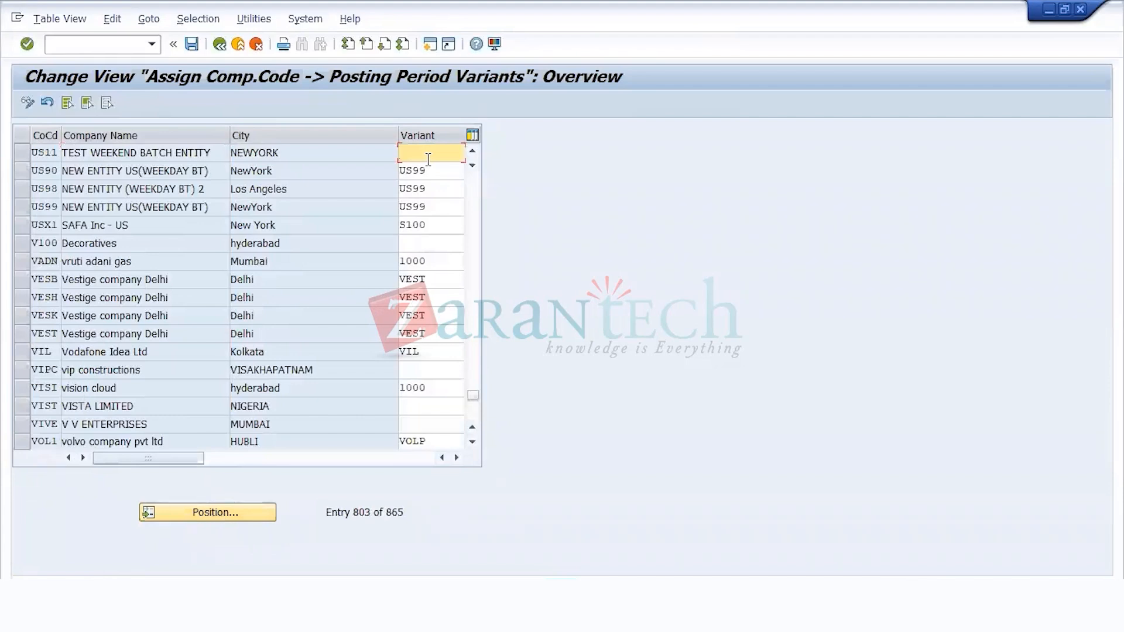
pyautogui.write('US11')
pyautogui.press('Return')
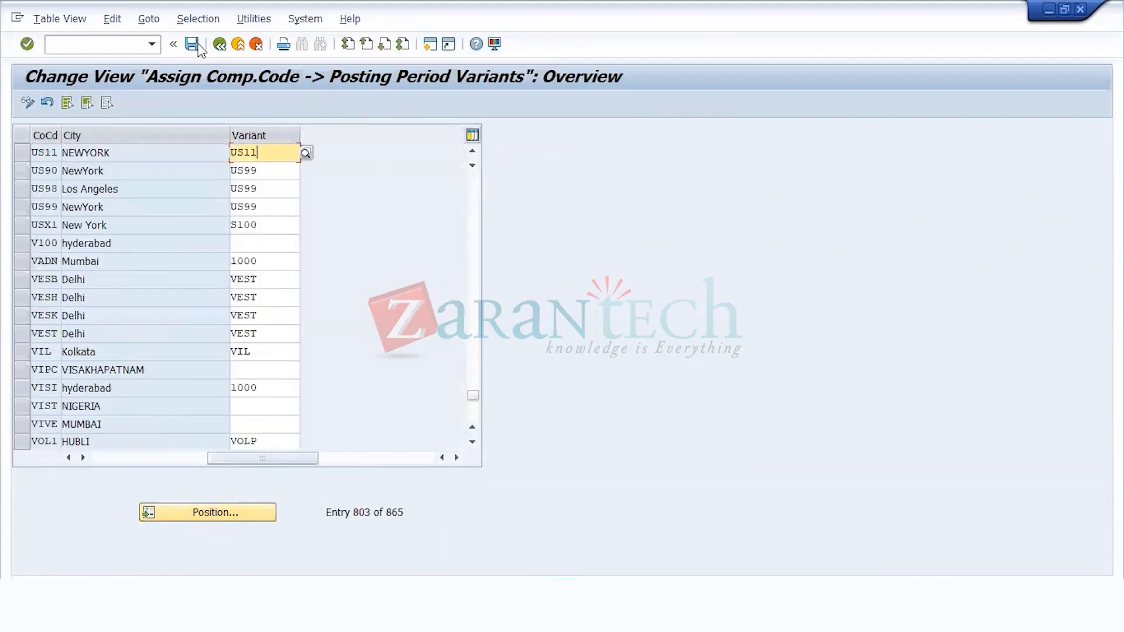
# Step: Save the posting period variant assignment under customizing request PRDK903857 and go back to the implementation guide
pyautogui.click(195, 46)
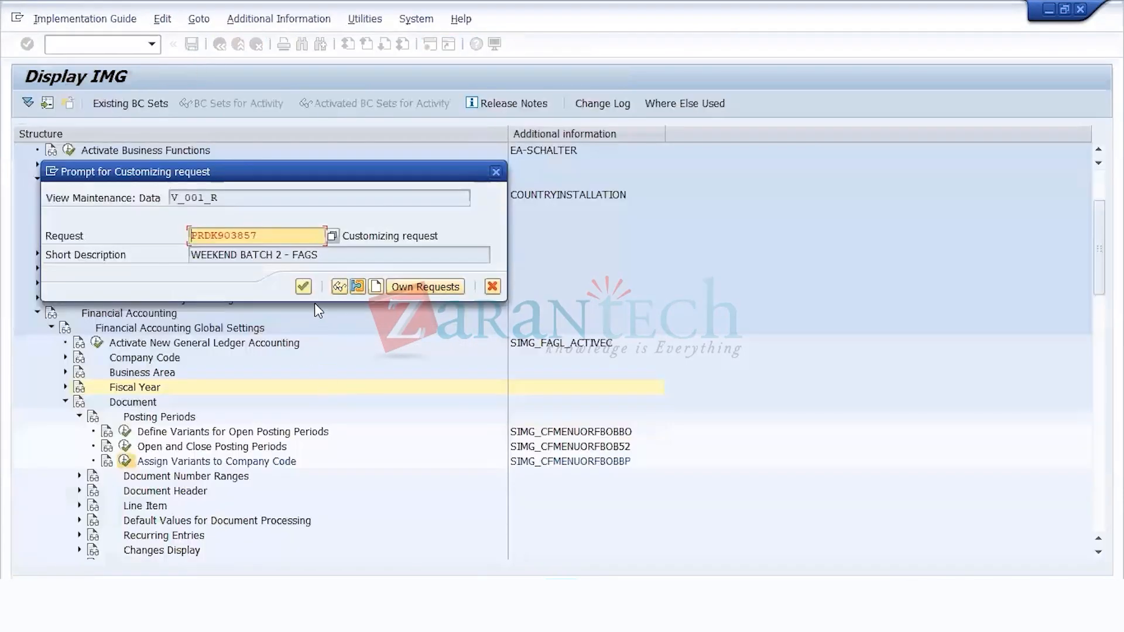
pyautogui.click(303, 288)
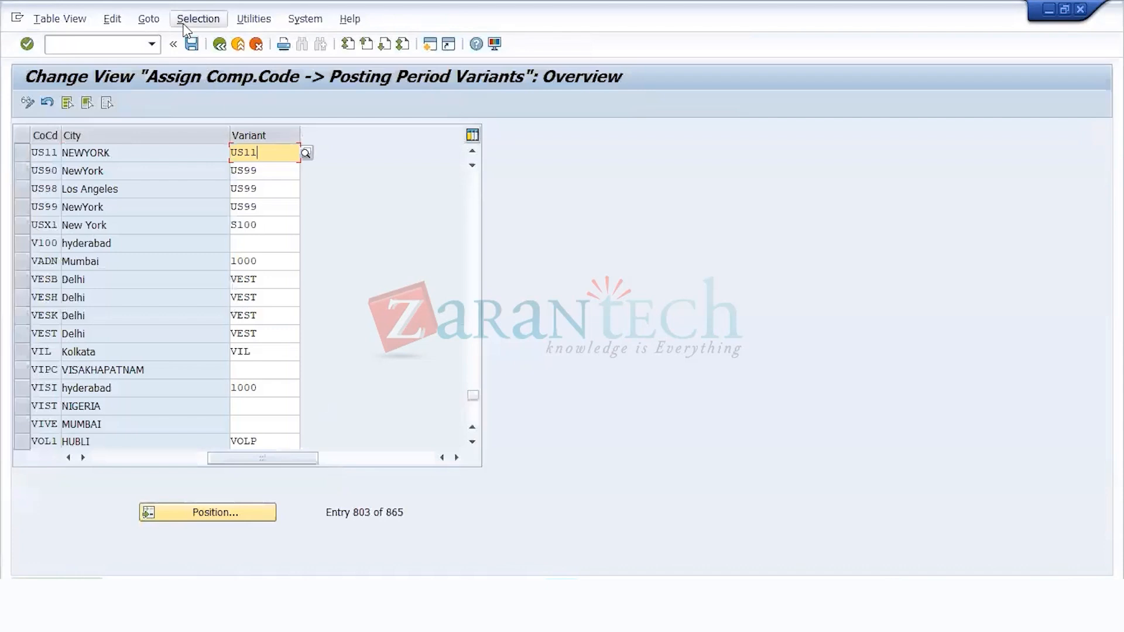
pyautogui.click(220, 46)
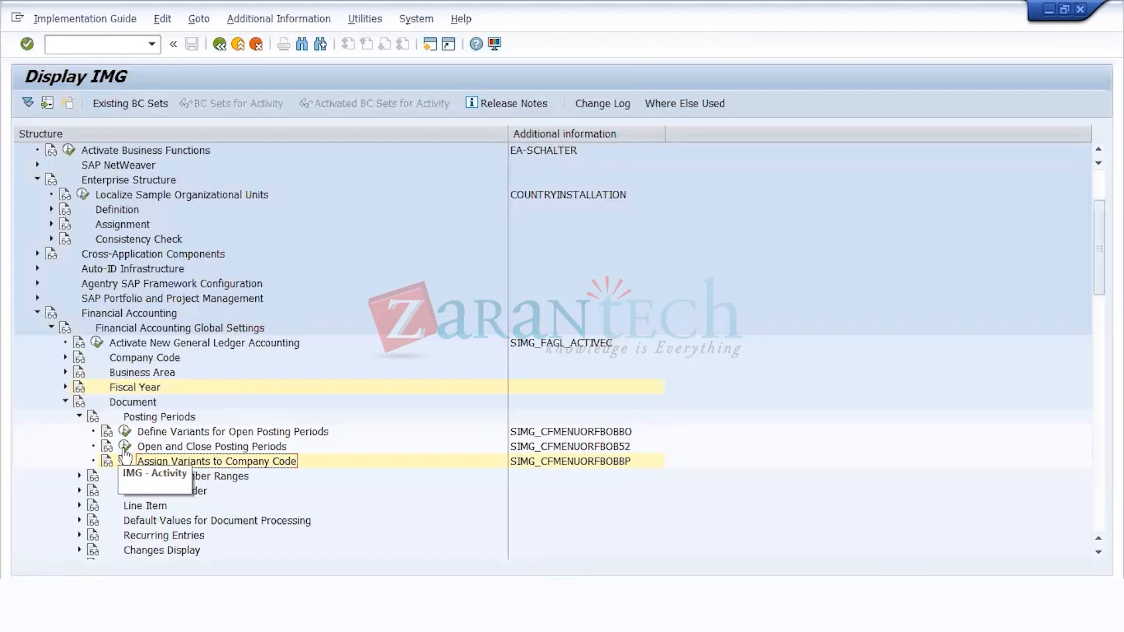
# Step: Try to open the Open and Close Posting Periods activity, displaying its locked data, and return to the implementation guide
pyautogui.click(591, 434)
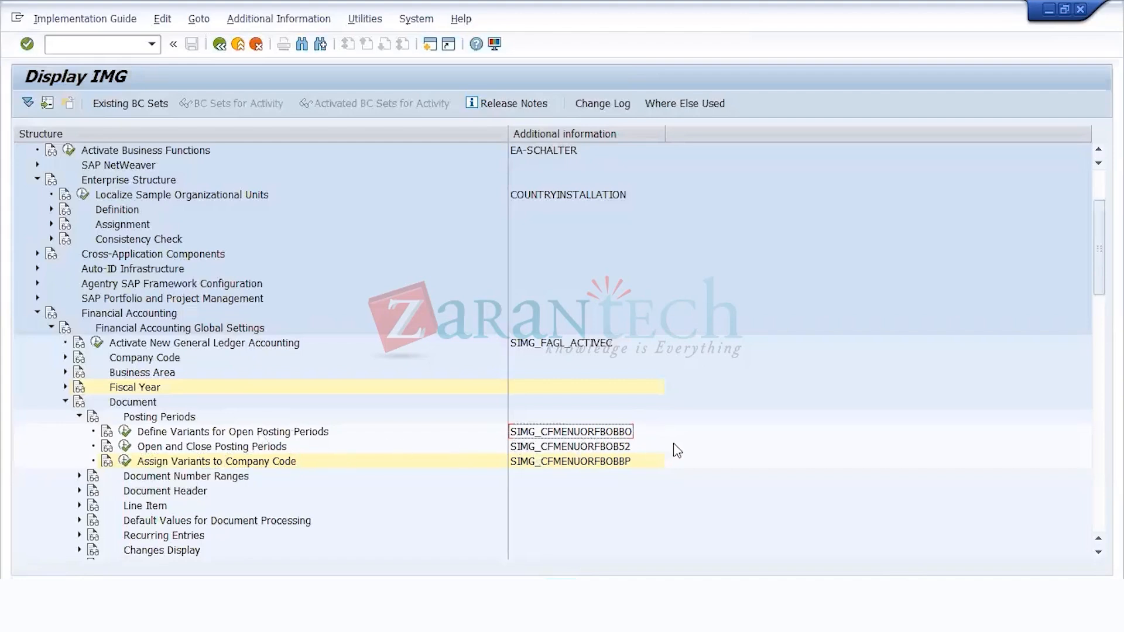
pyautogui.click(619, 462)
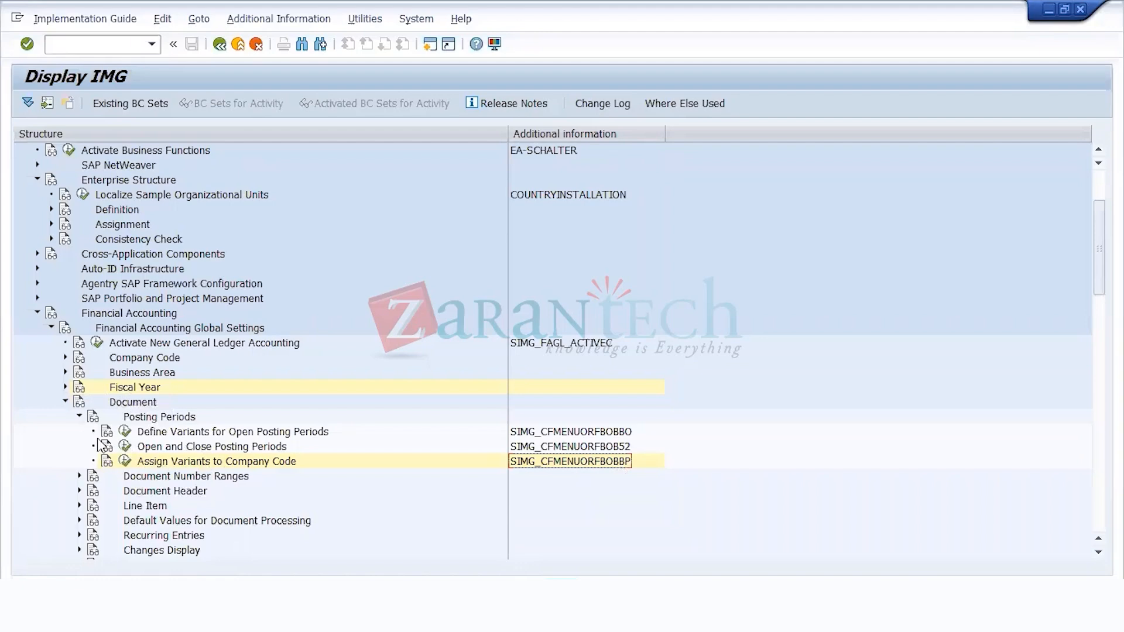
pyautogui.click(125, 448)
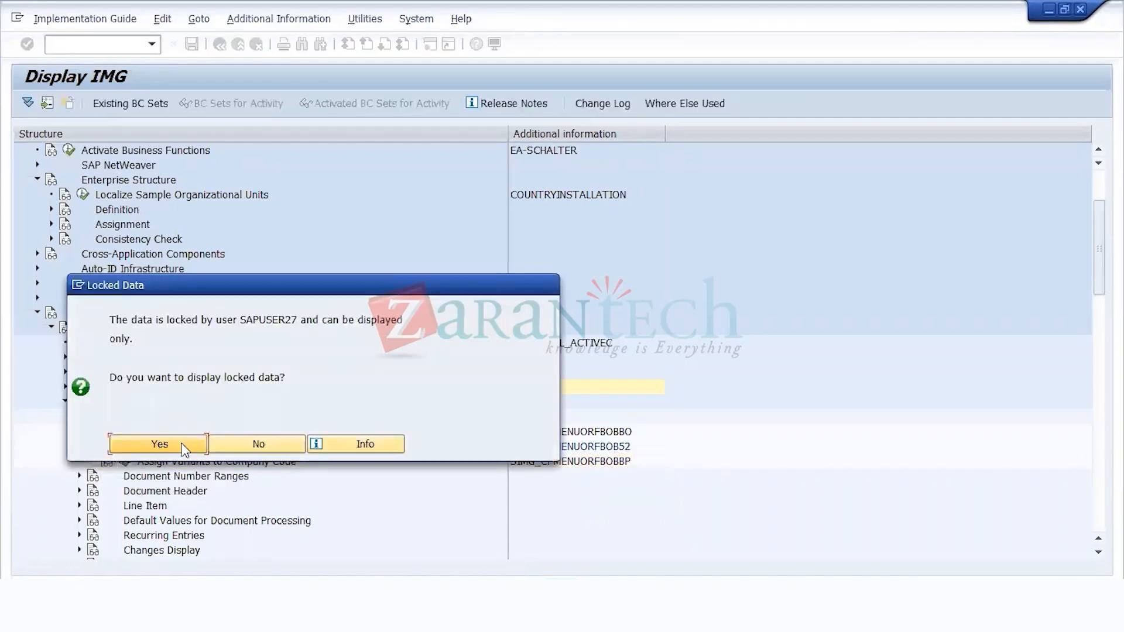
pyautogui.click(182, 445)
pyautogui.click(222, 45)
pyautogui.scroll(-2, 254, 465)
# Step: Switch to the Lock Entry List session, refresh it and delete the lock entry with argument T001B
pyautogui.click(626, 612)
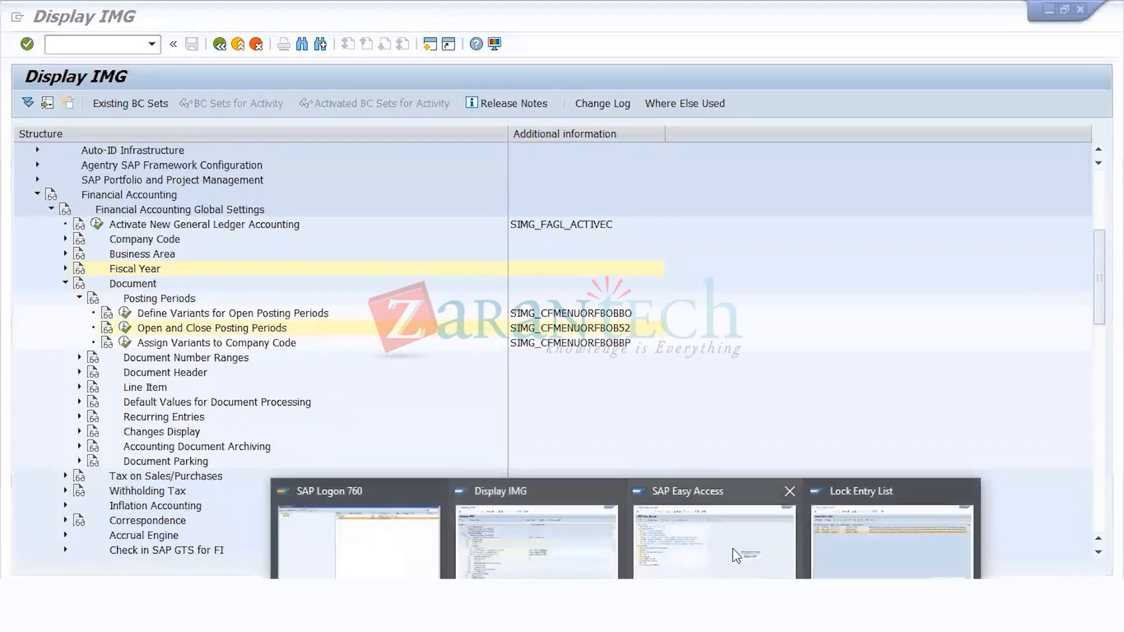
pyautogui.click(892, 541)
pyautogui.click(48, 103)
pyautogui.click(26, 154)
pyautogui.click(158, 103)
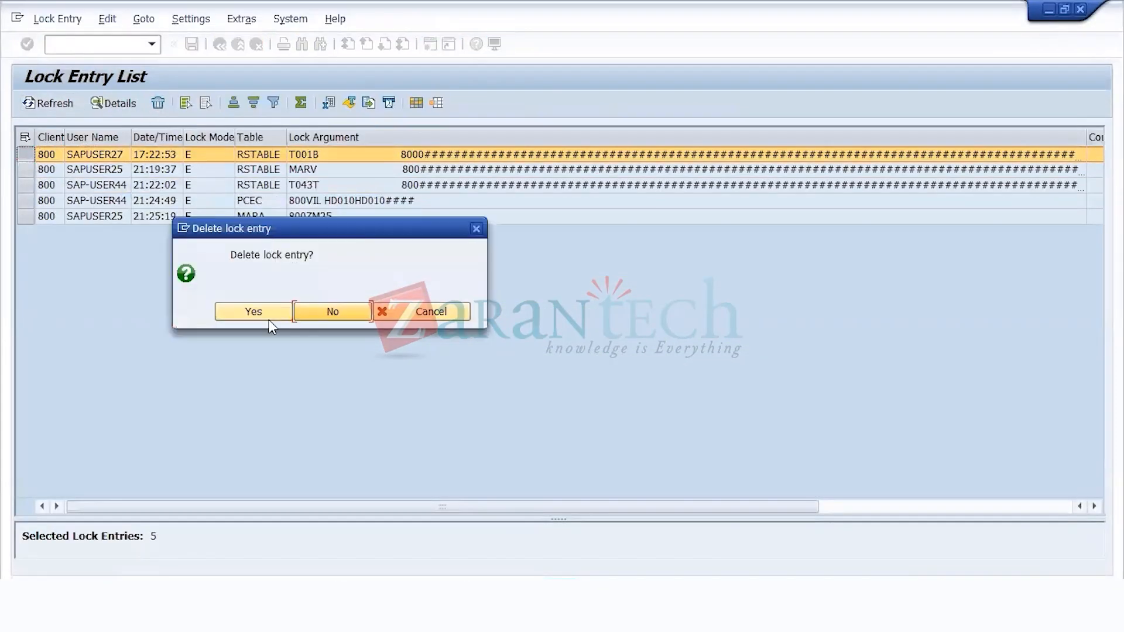
pyautogui.click(269, 320)
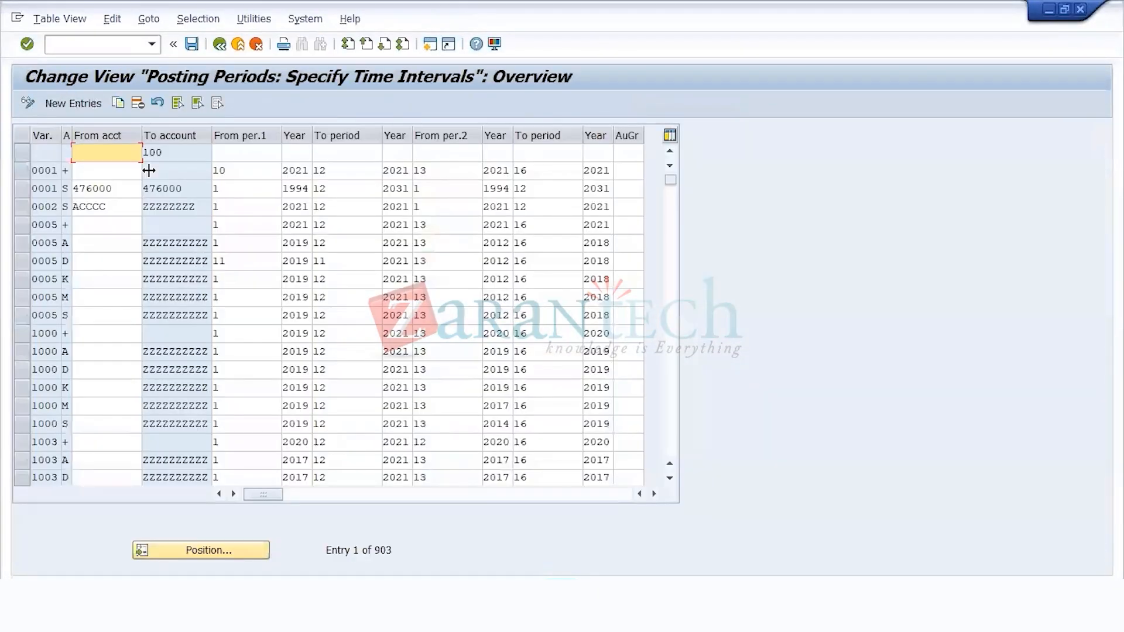
# Step: In Open and Close Posting Periods, start a new entry for variant US11 with account type + (valid for all account types)
pyautogui.click(93, 99)
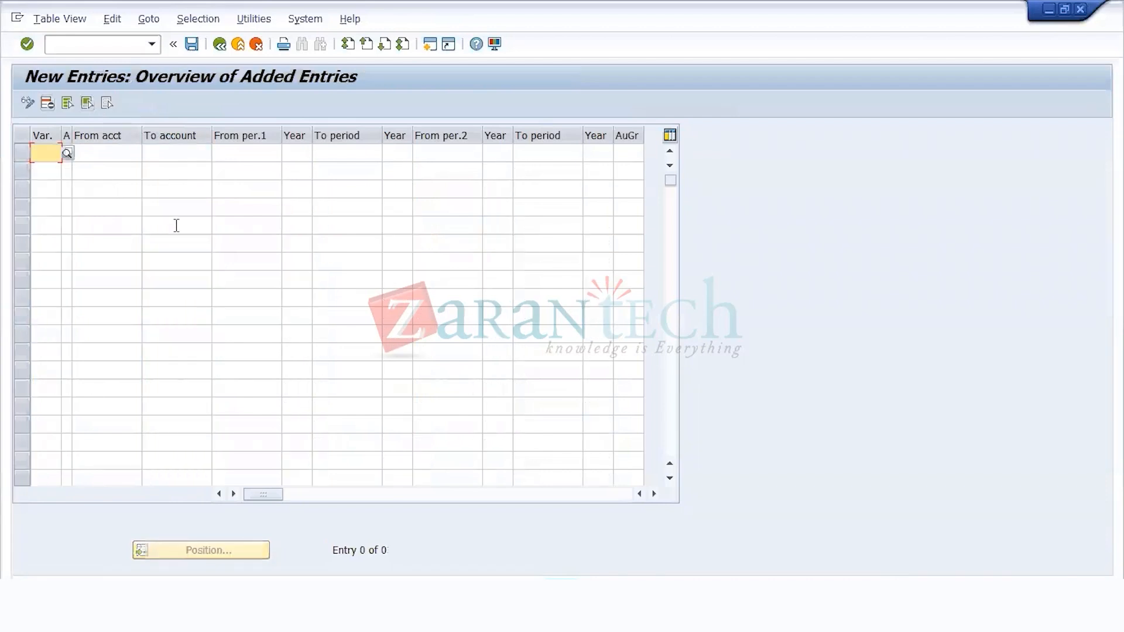
pyautogui.write('US1')
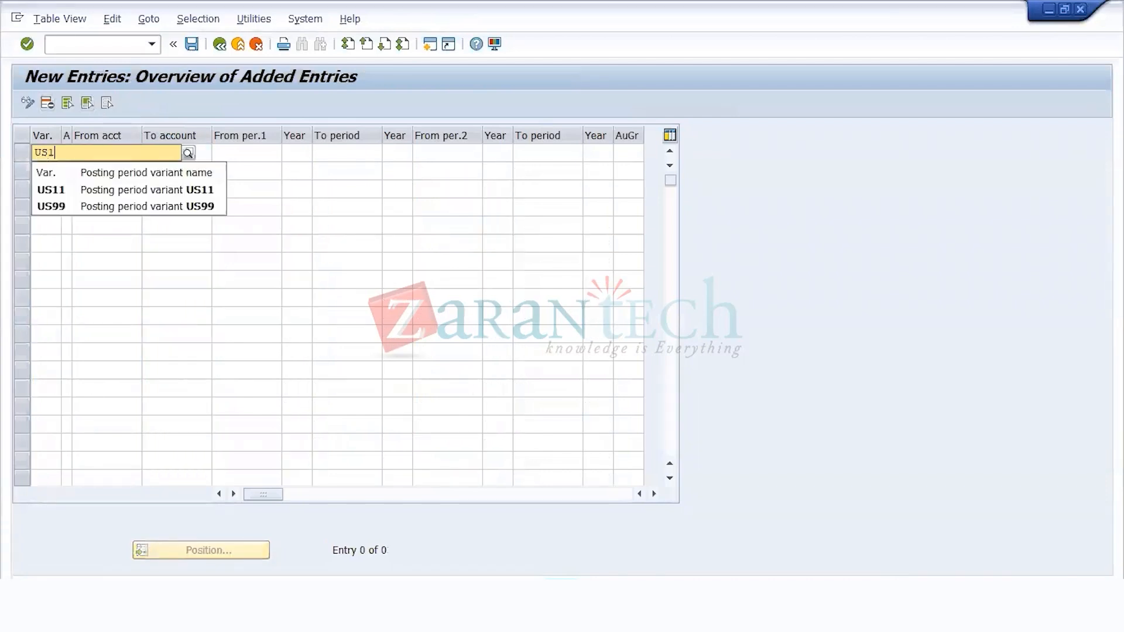
pyautogui.write('1')
pyautogui.press('Tab')
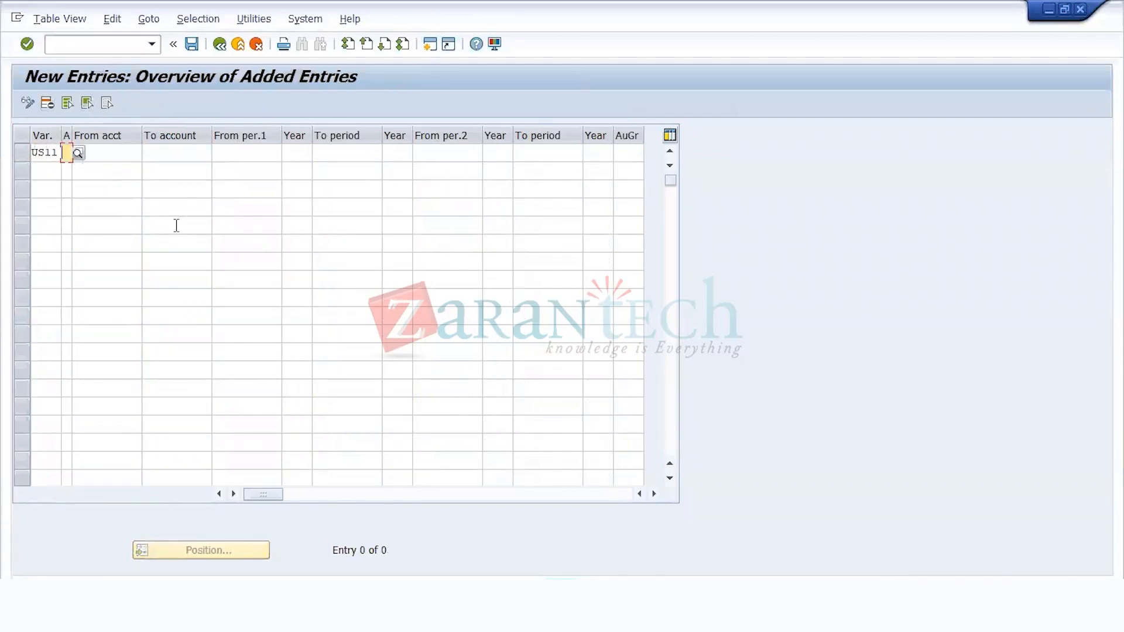
pyautogui.write('+')
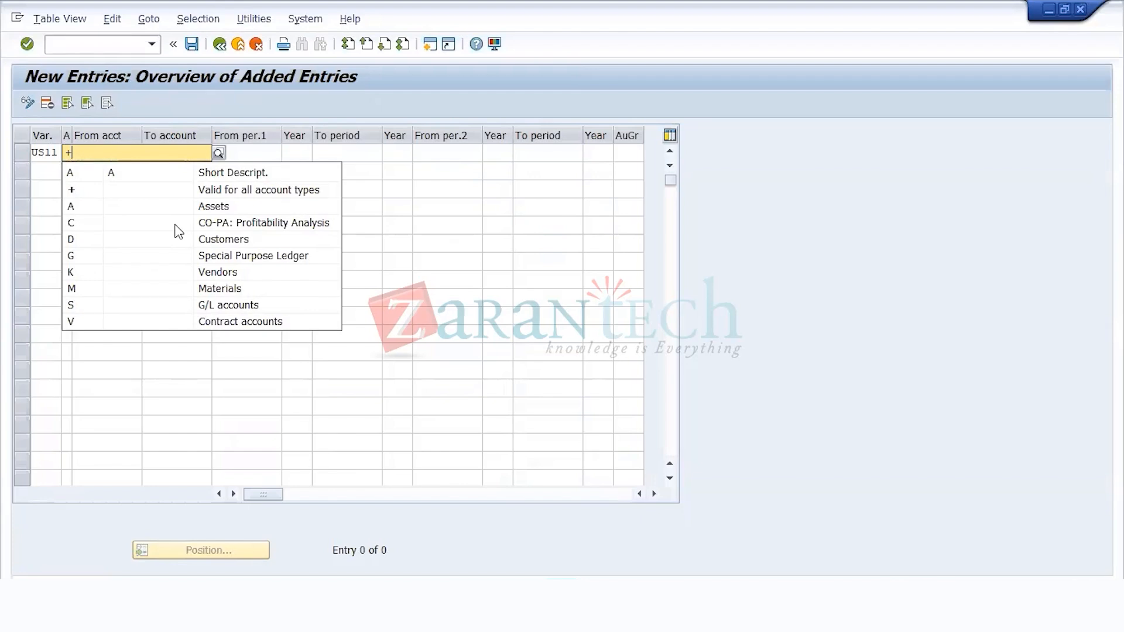
pyautogui.press('Down')
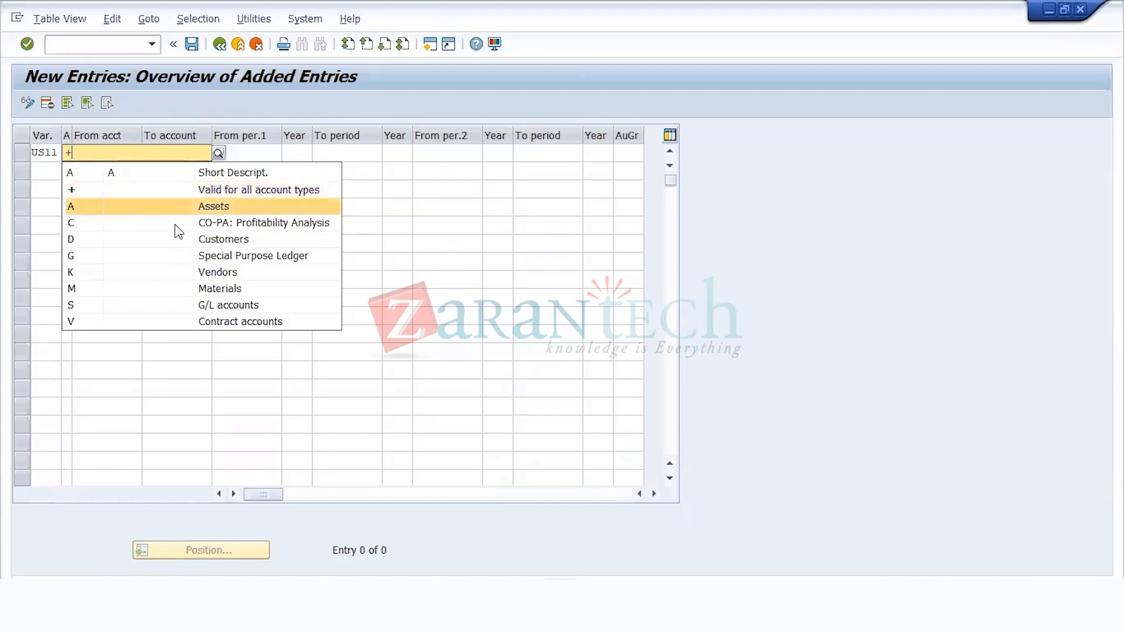
pyautogui.press('Up')
pyautogui.press('Return')
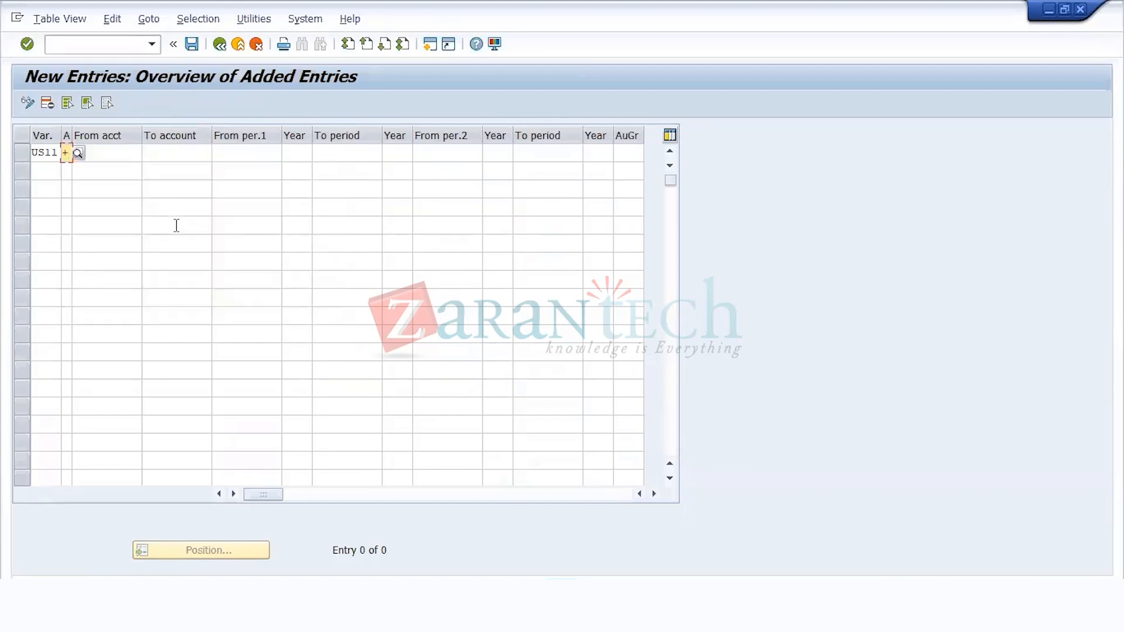
# Step: Leave the + entry's account range empty and set its first interval from period 5, 2021 to period 5, 2021
pyautogui.press('Tab')
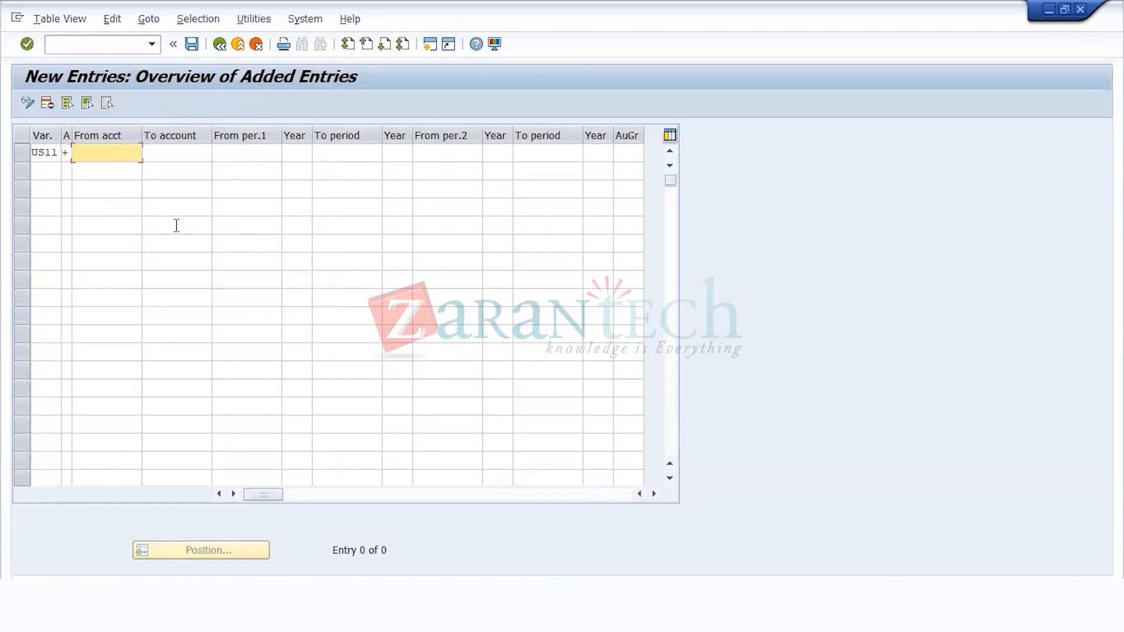
pyautogui.press('Tab')
pyautogui.press('Tab')
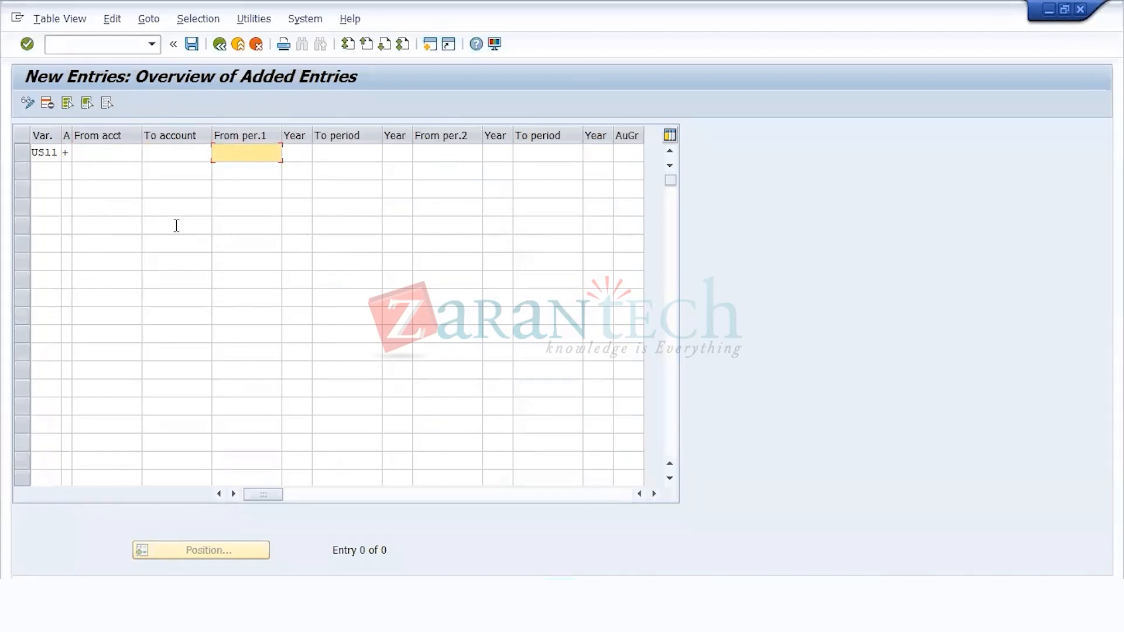
pyautogui.write('1')
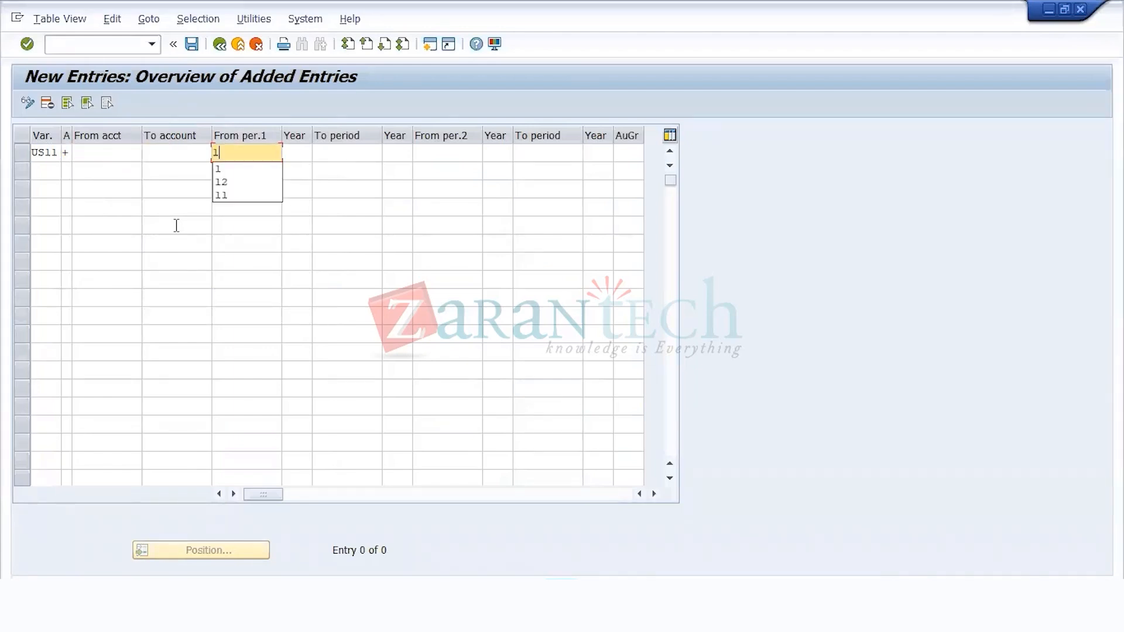
pyautogui.press('BackSpace')
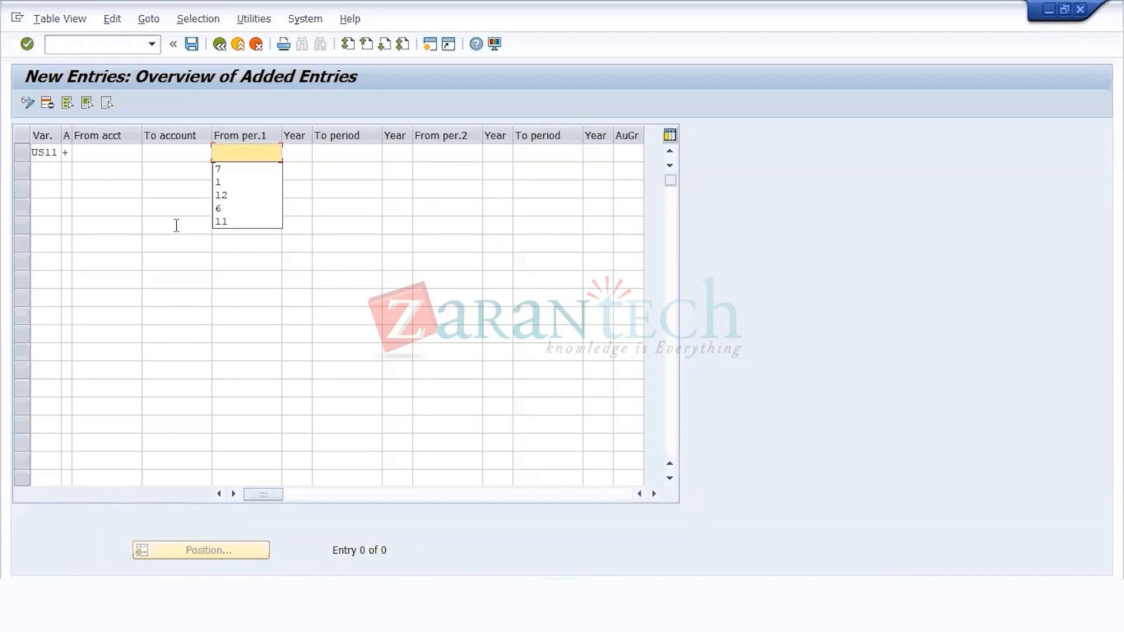
pyautogui.write('5')
pyautogui.press('Tab')
pyautogui.write('2021')
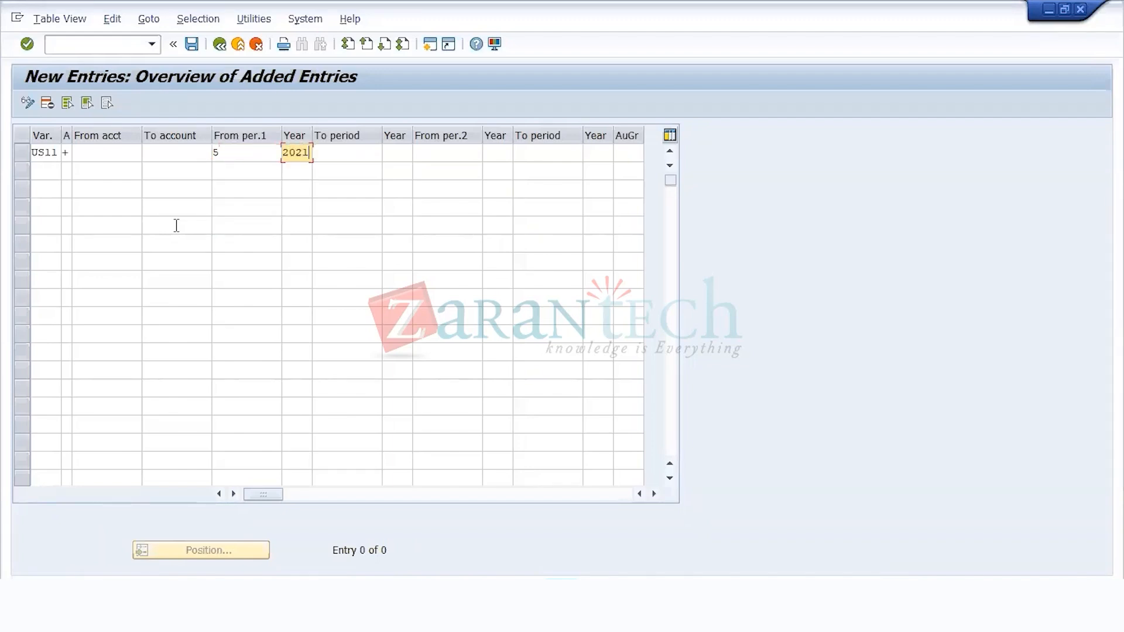
pyautogui.press('Tab')
pyautogui.write('5')
pyautogui.press('Tab')
pyautogui.write('2021')
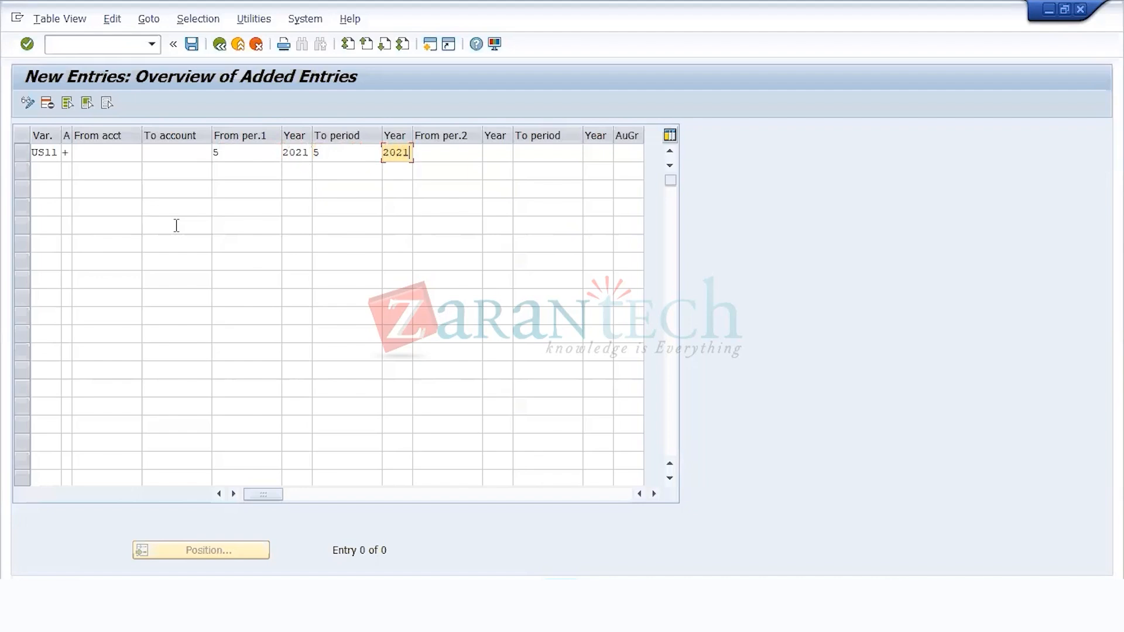
# Step: Set the + entry's second interval from period 13, 2020 to period 16, 2020 and confirm the row
pyautogui.press('Tab')
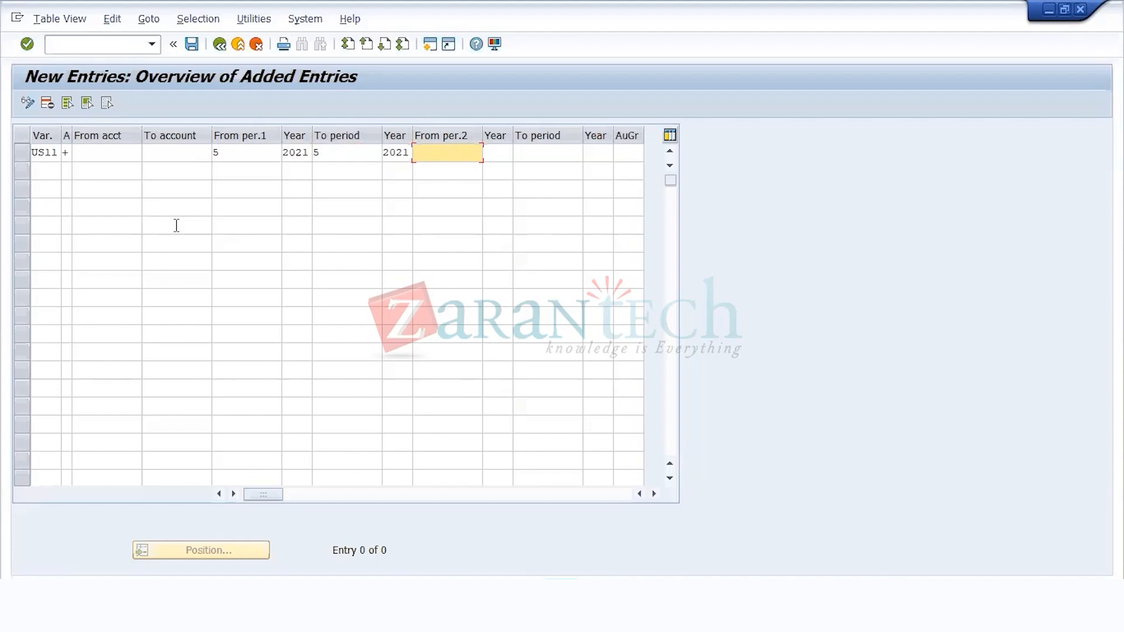
pyautogui.write('13')
pyautogui.press('Tab')
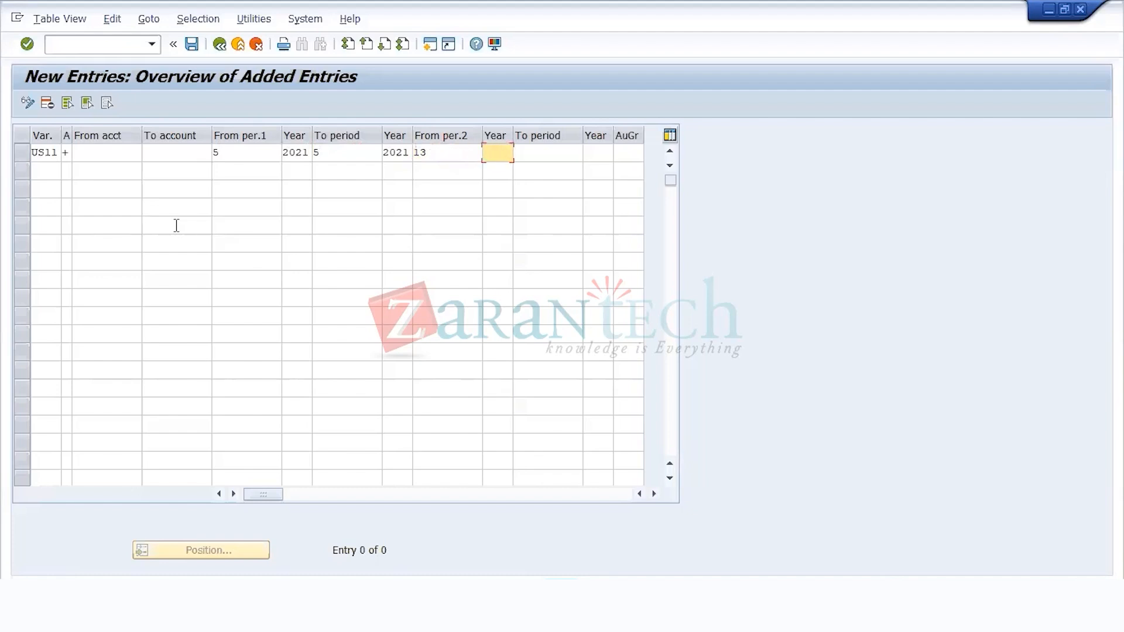
pyautogui.write('2020')
pyautogui.press('Tab')
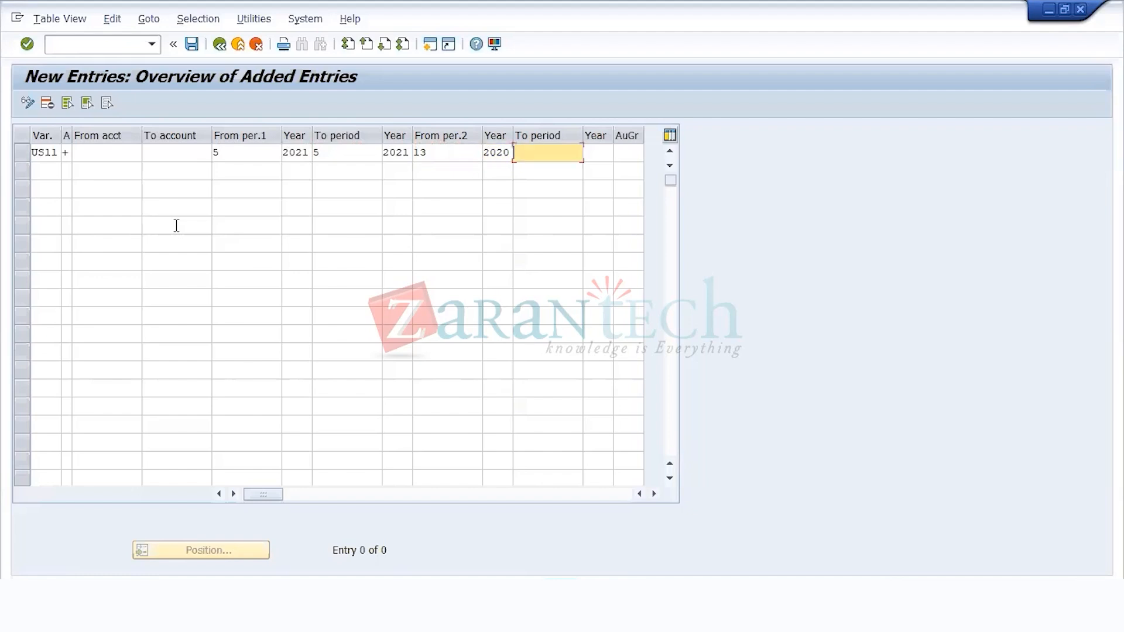
pyautogui.write('16')
pyautogui.press('Tab')
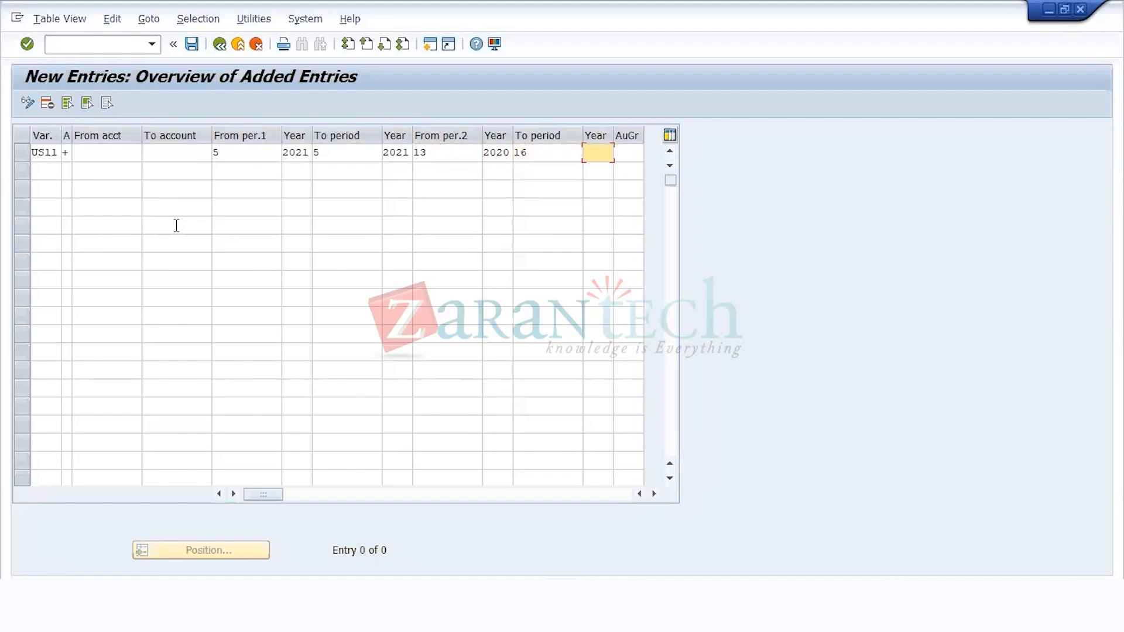
pyautogui.write('2020')
pyautogui.press('Return')
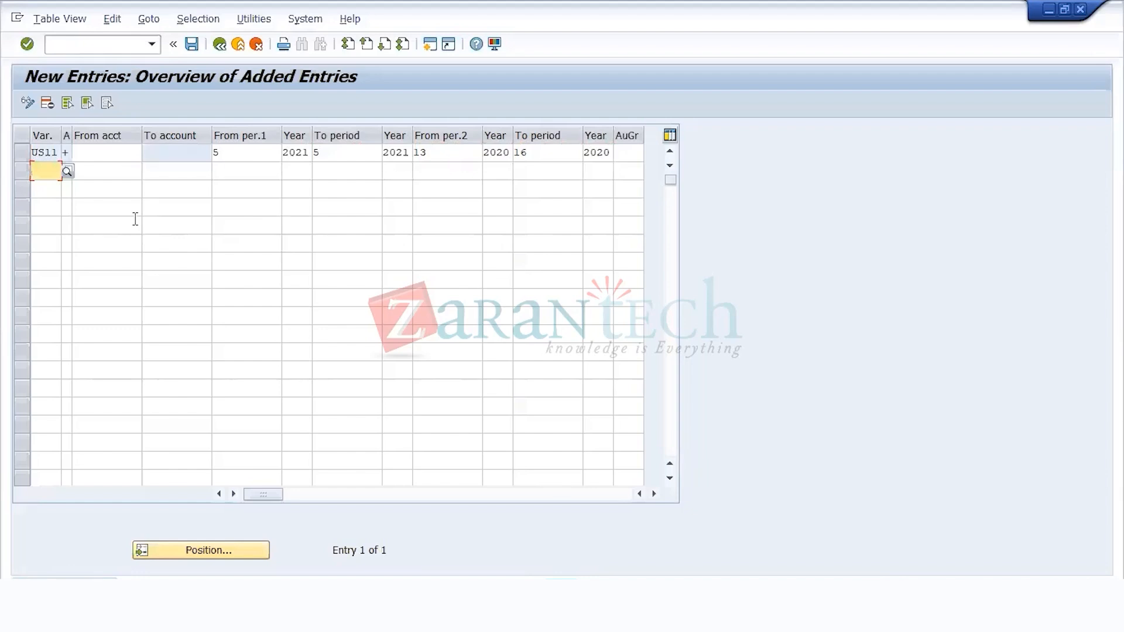
# Step: Add a second US11 entry for account type S (G/L accounts) with its first interval starting in period 5, 2021
pyautogui.write('US11 ')
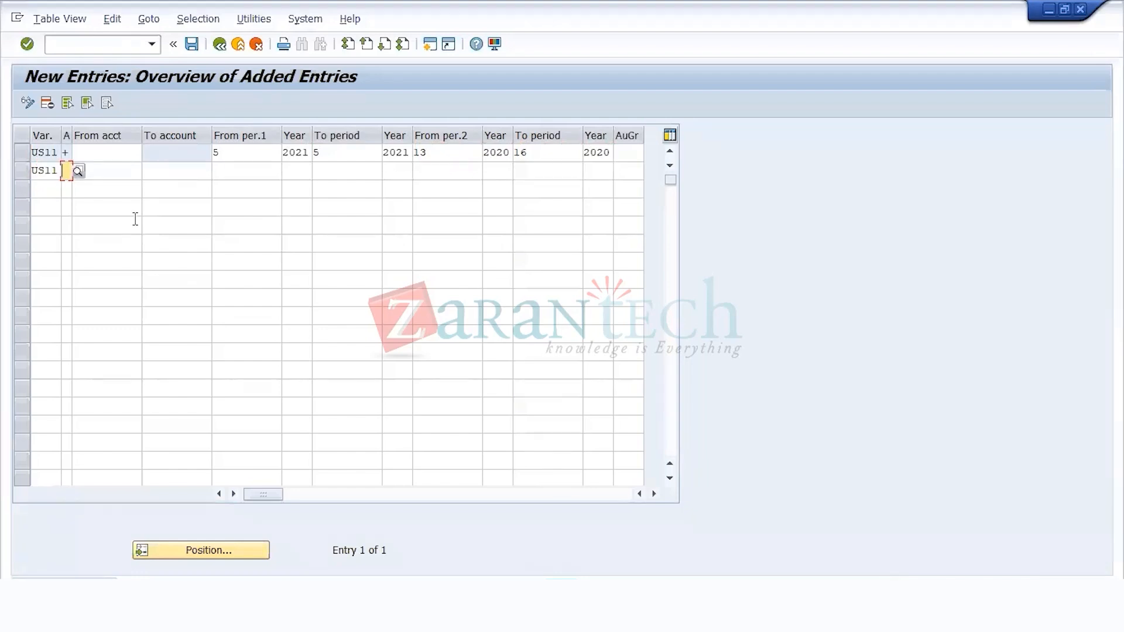
pyautogui.write('S')
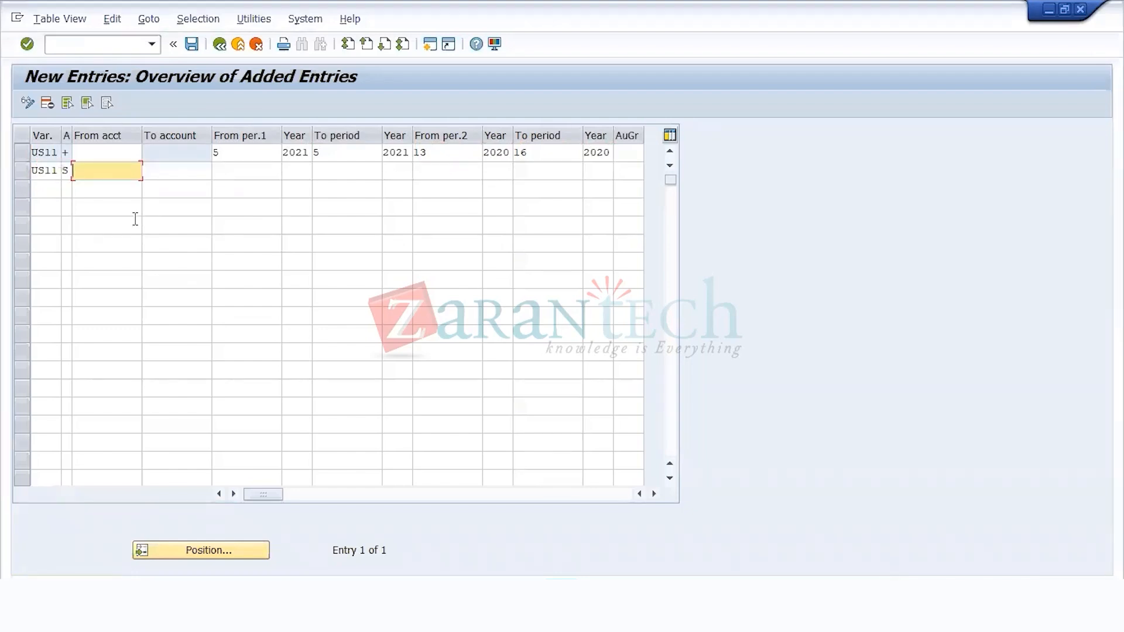
pyautogui.press('Tab')
pyautogui.press('Tab')
pyautogui.write('5')
pyautogui.press('Tab')
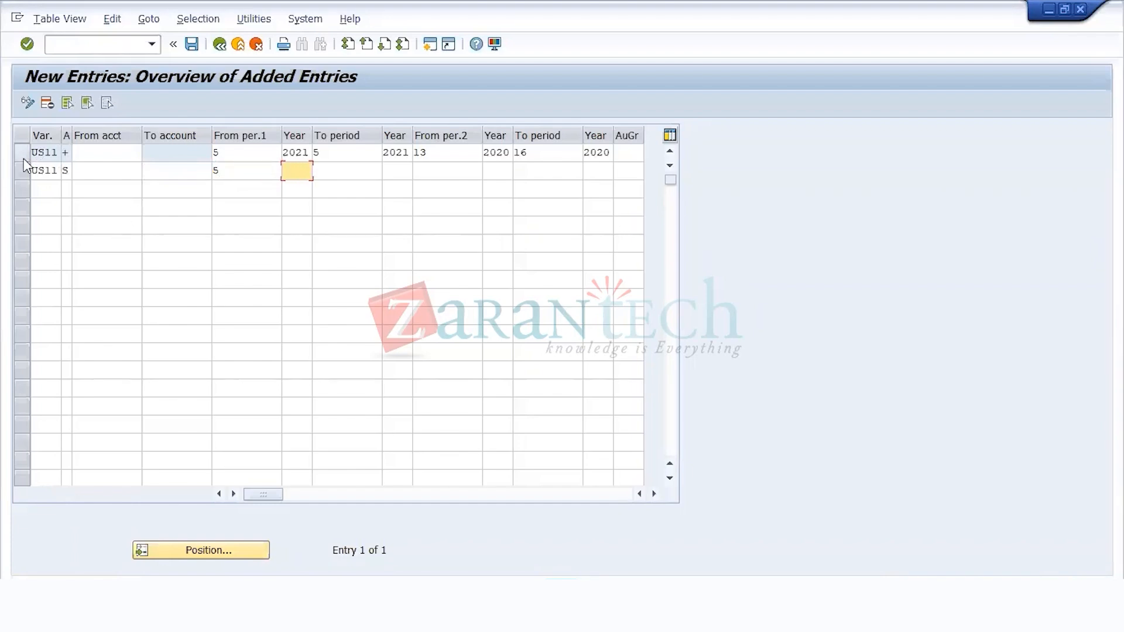
pyautogui.click(83, 174)
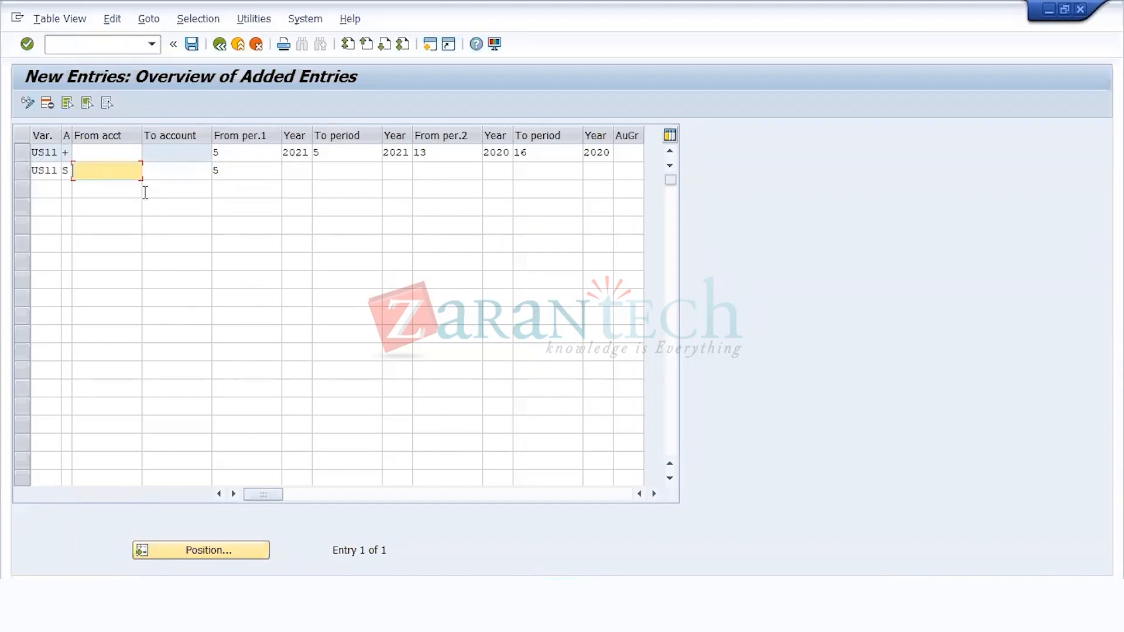
pyautogui.click(301, 175)
pyautogui.write('2021')
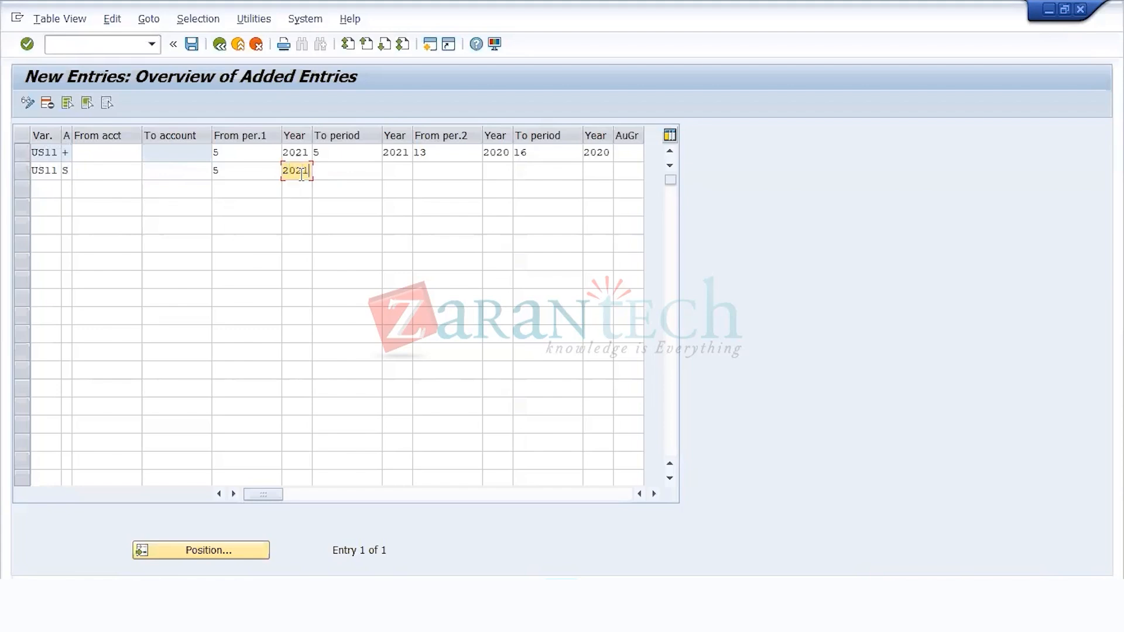
# Step: Set the end of the S entry's first interval to period 5, 2021
pyautogui.press('Tab')
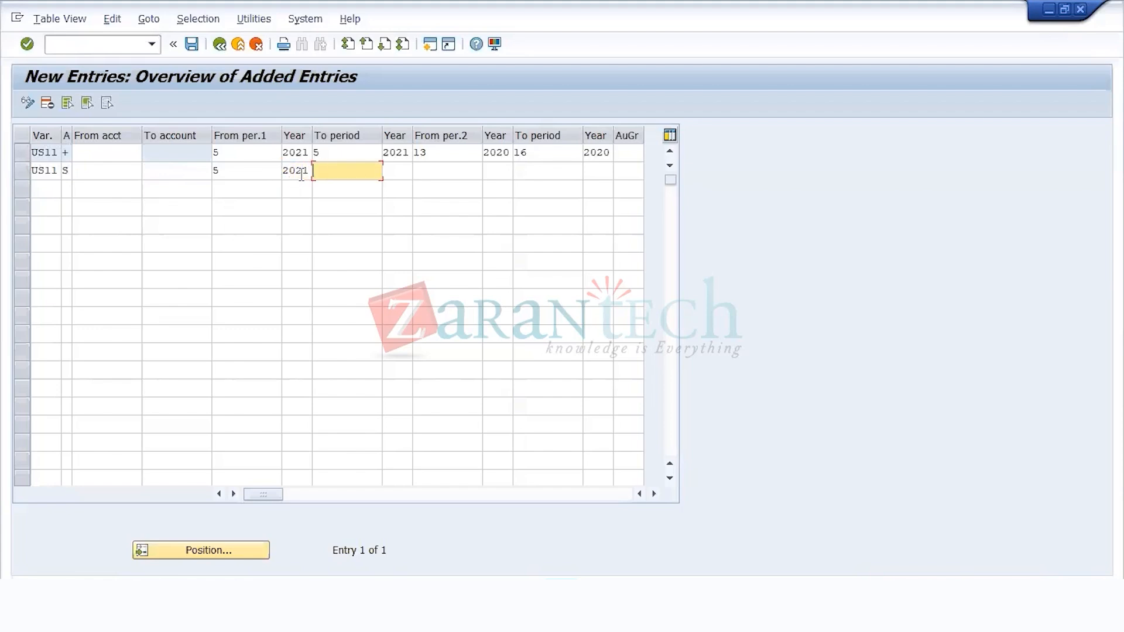
pyautogui.write('5')
pyautogui.press('BackSpace')
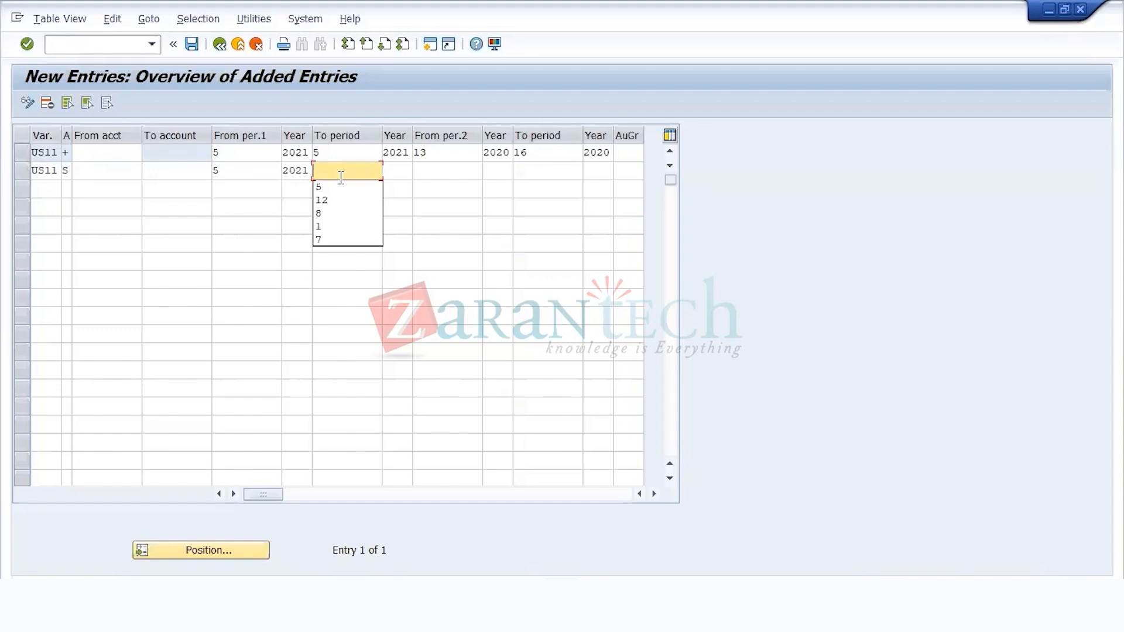
pyautogui.write('202')
pyautogui.press('BackSpace')
pyautogui.press('BackSpace')
pyautogui.press('BackSpace')
pyautogui.write('5')
pyautogui.press('Tab')
pyautogui.write('2021')
# Step: Set the S entry's second interval from period 13, 2020 to period 16, 2020 and confirm the row
pyautogui.press('Tab')
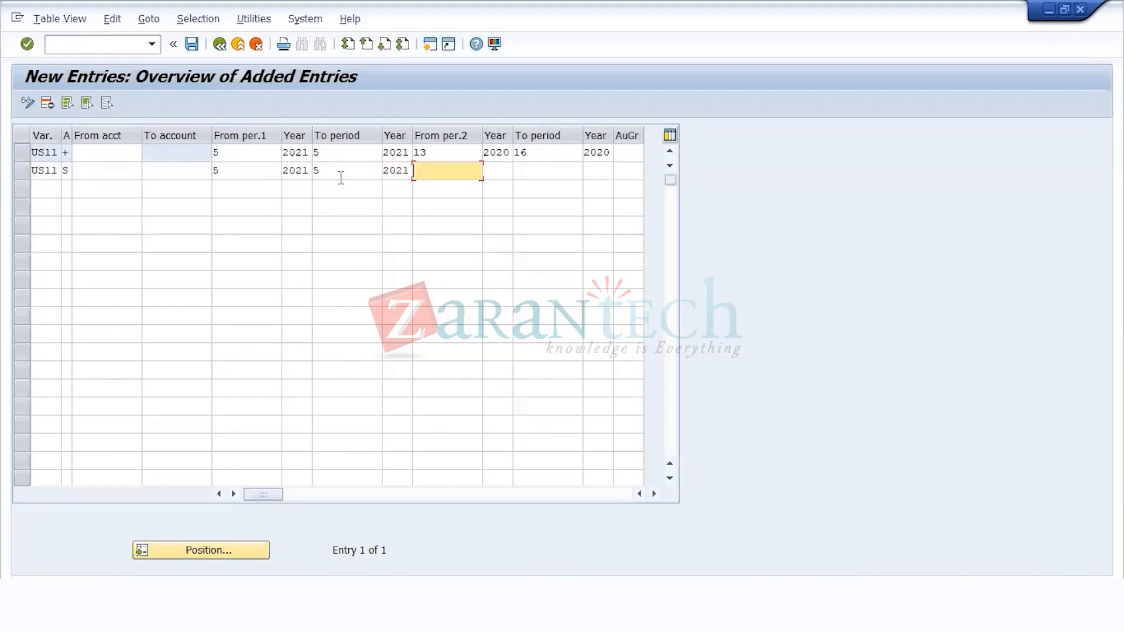
pyautogui.write('13')
pyautogui.press('Tab')
pyautogui.write('2020')
pyautogui.press('Tab')
pyautogui.write('16')
pyautogui.press('Tab')
pyautogui.write('2020')
pyautogui.press('Return')
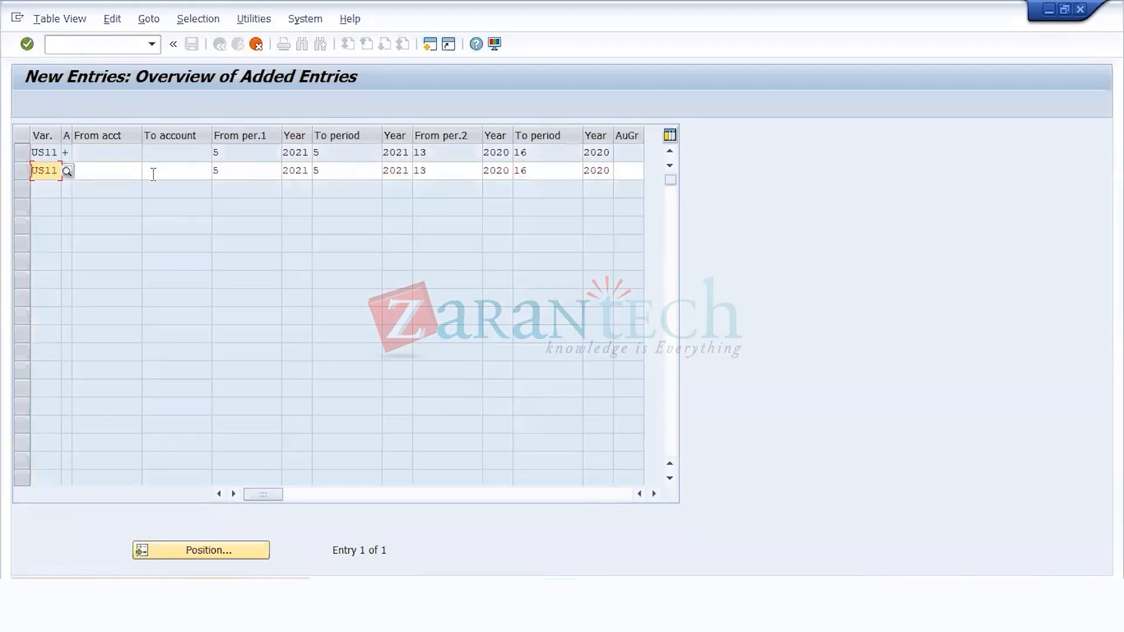
# Step: Complete the S entry with an account range from 0 to ZZZZZZZZZZ and confirm the row
pyautogui.press('Tab')
pyautogui.write('S')
pyautogui.press('Tab')
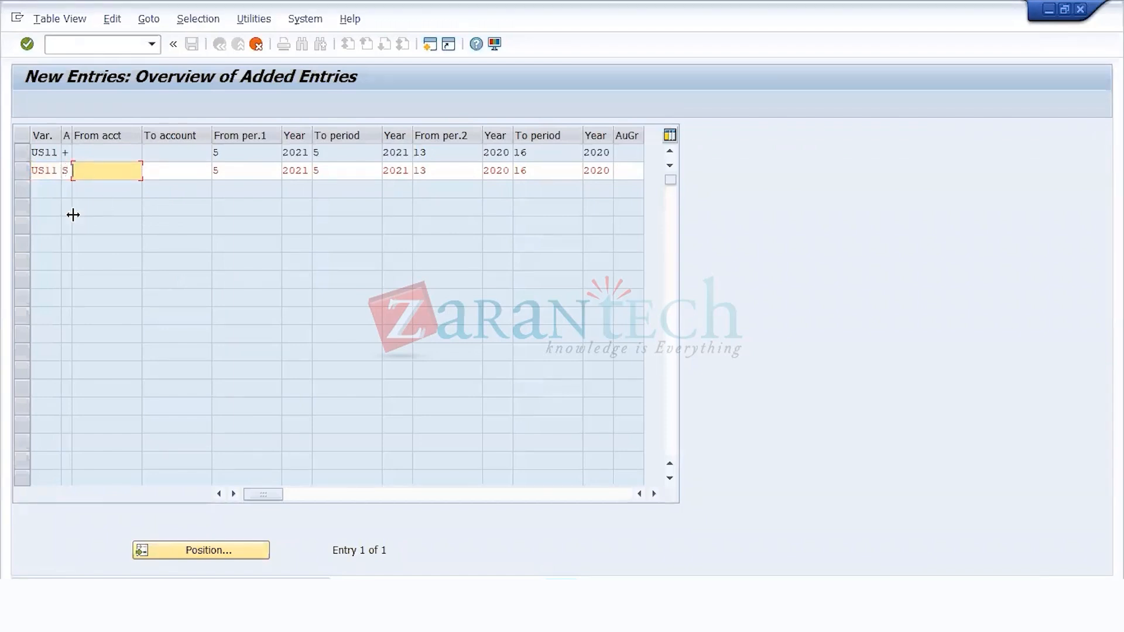
pyautogui.write('0')
pyautogui.press('Tab')
pyautogui.write('ZZ')
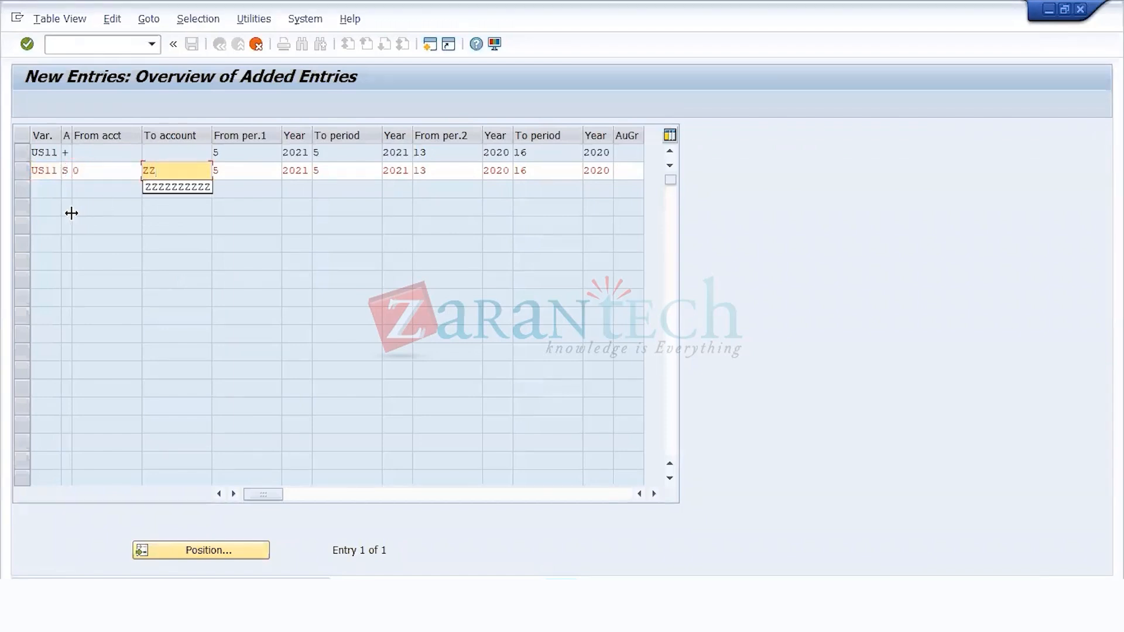
pyautogui.press('Down')
pyautogui.press('Return')
pyautogui.press('Return')
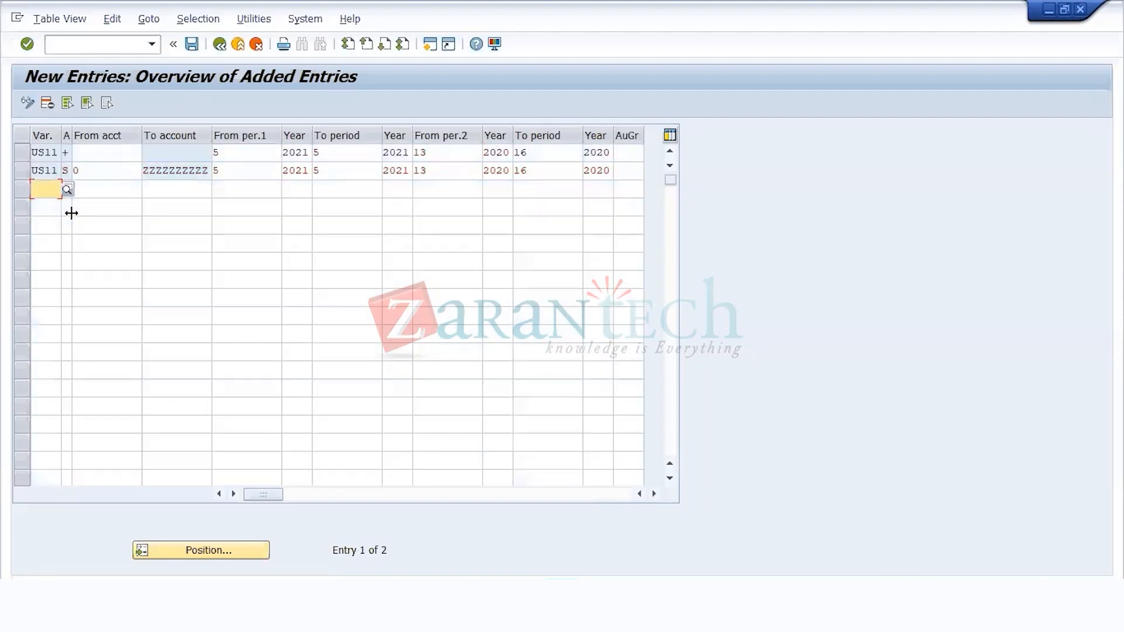
# Step: Save the US11 posting period entries for account types + and S and return to the IMG structure
pyautogui.click(82, 172)
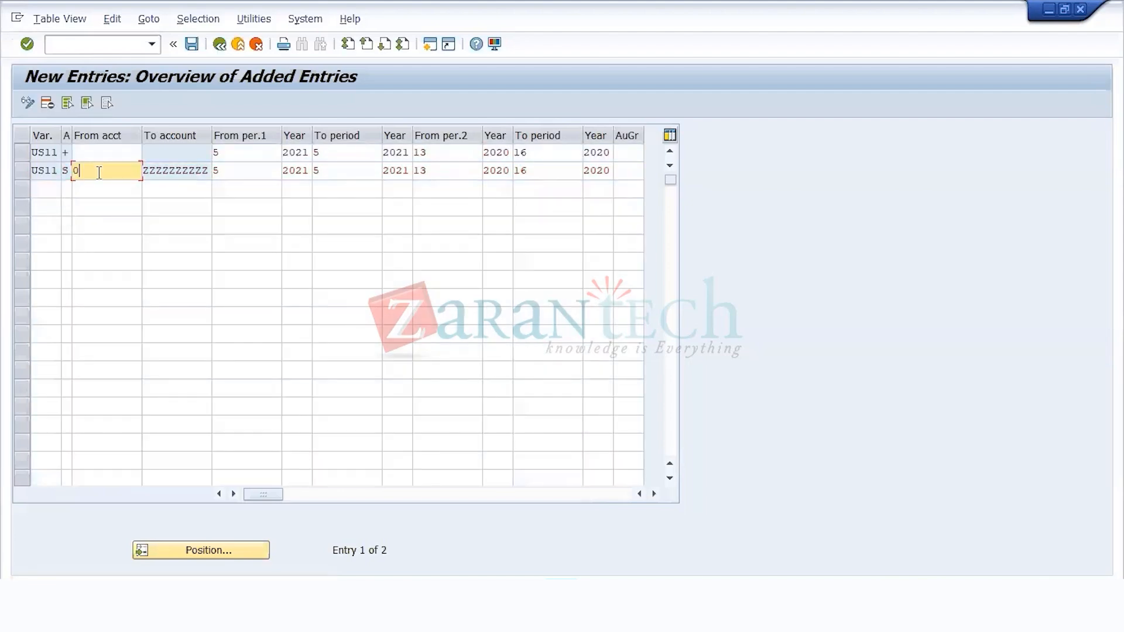
pyautogui.click(228, 173)
pyautogui.click(192, 45)
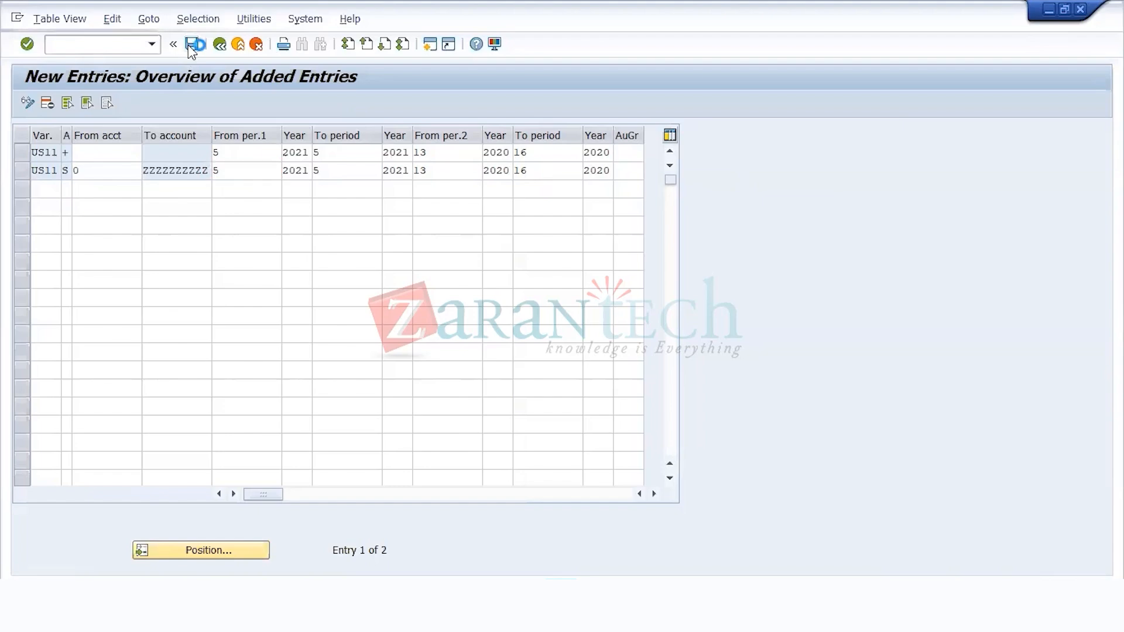
pyautogui.click(304, 286)
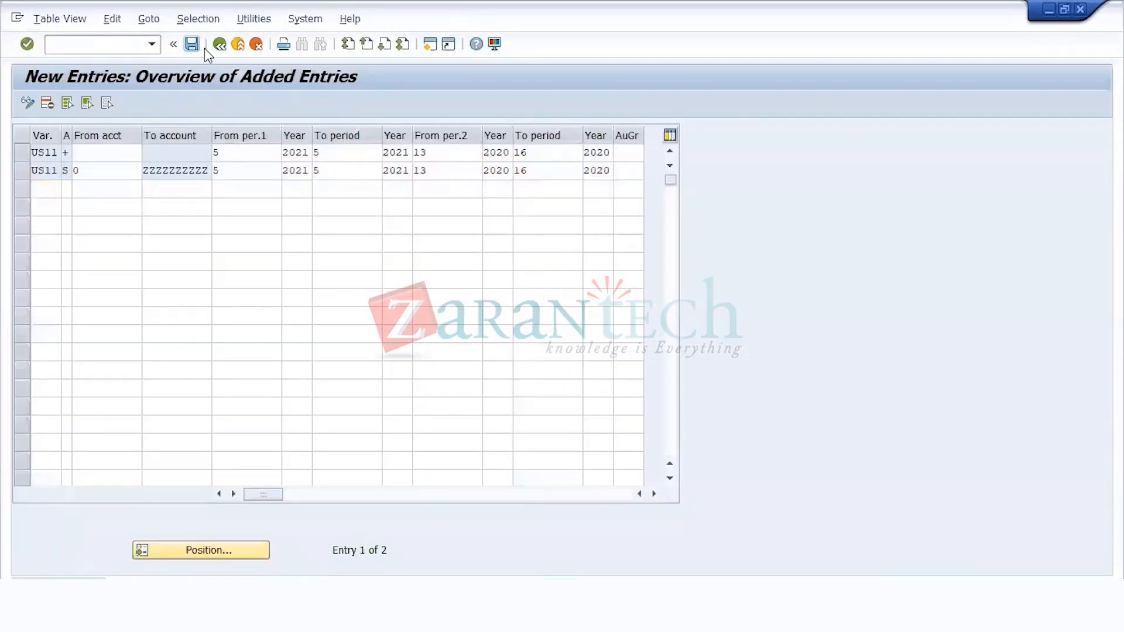
pyautogui.click(215, 45)
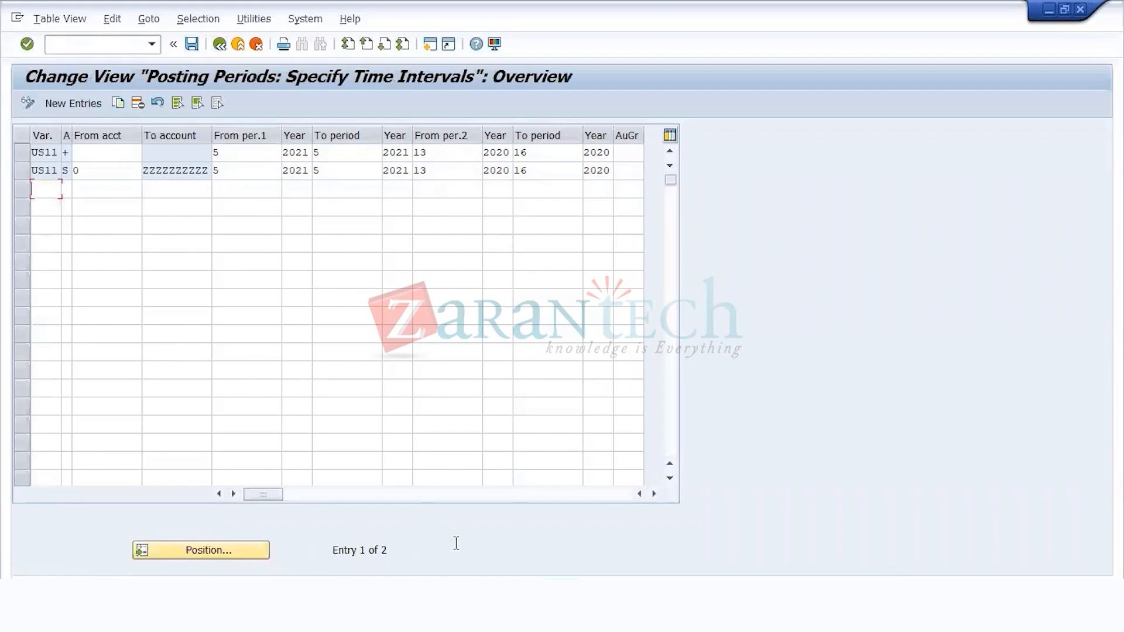
pyautogui.click(218, 45)
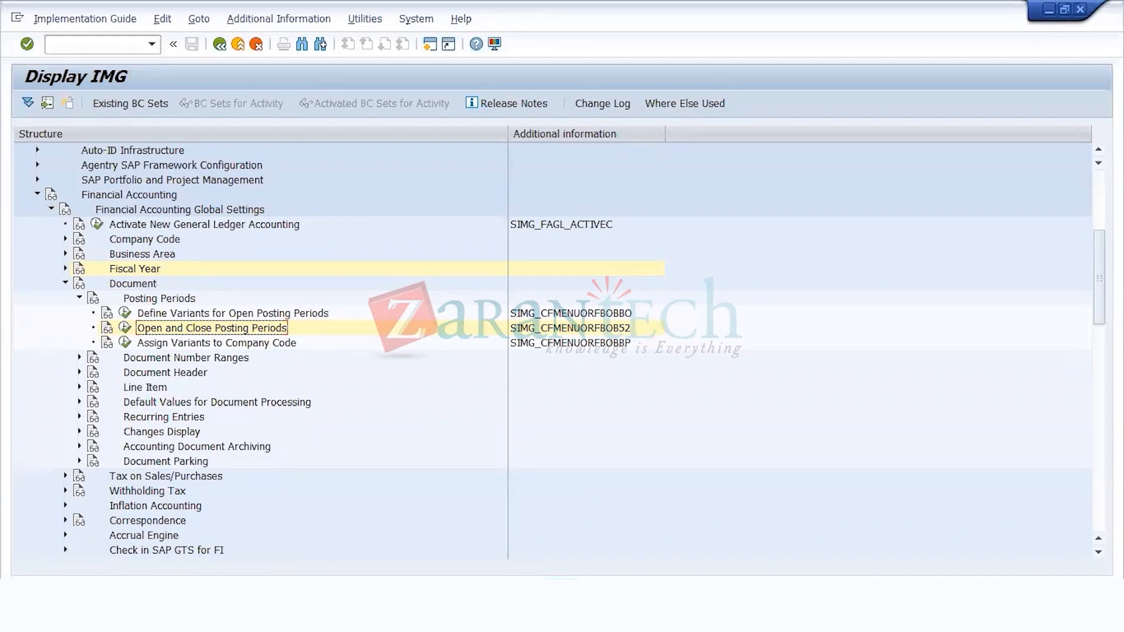
# Step: Switch to the FICO_training guide2 workbook in Excel and review the FI Global settings steps and transaction codes from OB29 through OB52
pyautogui.click(561, 594)
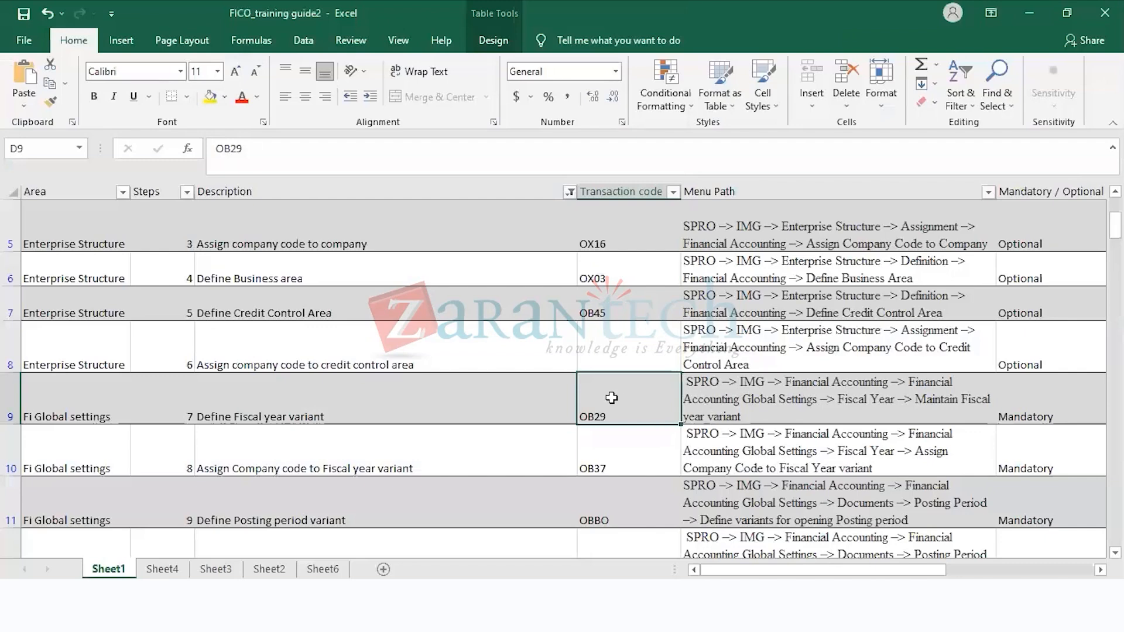
pyautogui.click(623, 457)
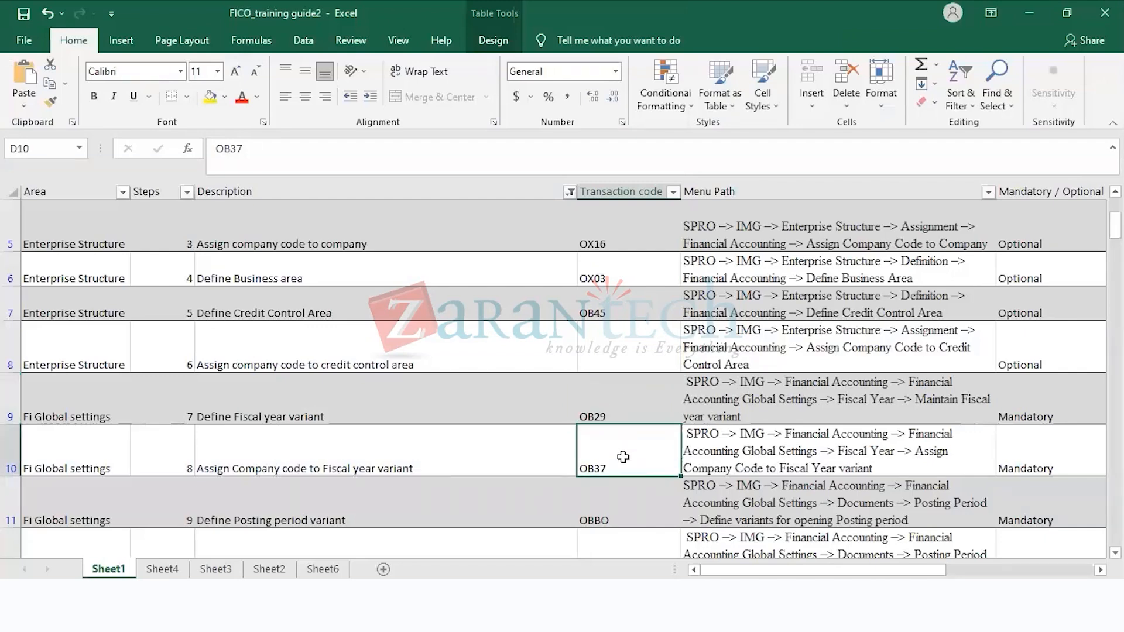
pyautogui.press('Up')
pyautogui.press('Down')
pyautogui.press('Down')
pyautogui.press('Down')
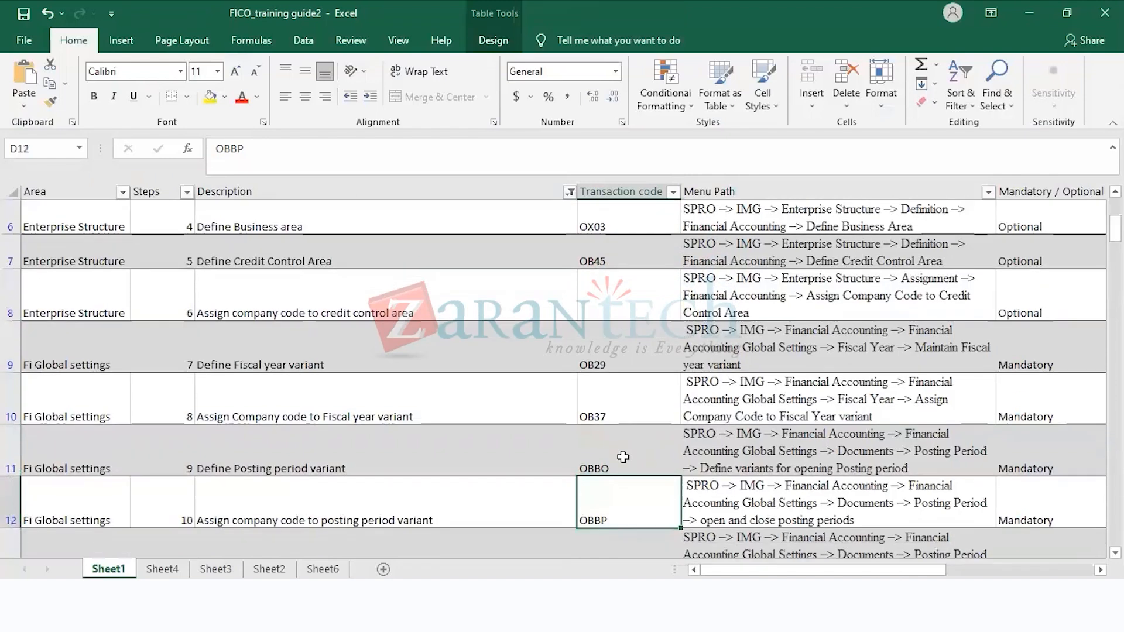
pyautogui.press('Down')
pyautogui.press('Down')
pyautogui.press('Up')
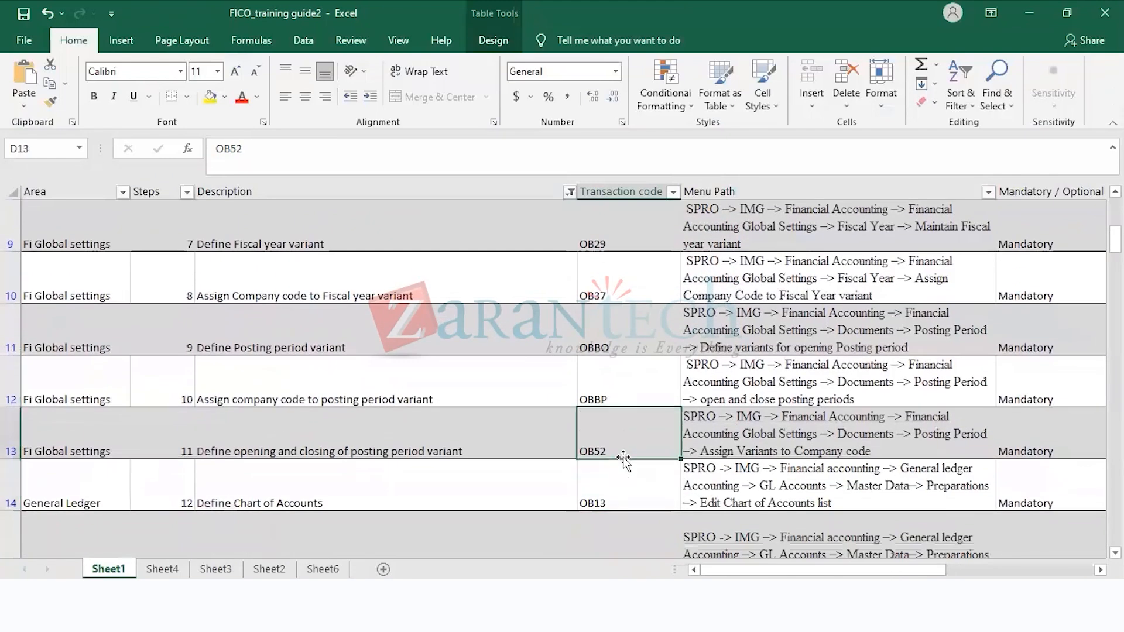
pyautogui.press('Left')
pyautogui.press('Left')
pyautogui.press('Left')
pyautogui.press('Right')
pyautogui.press('Right')
pyautogui.press('Right')
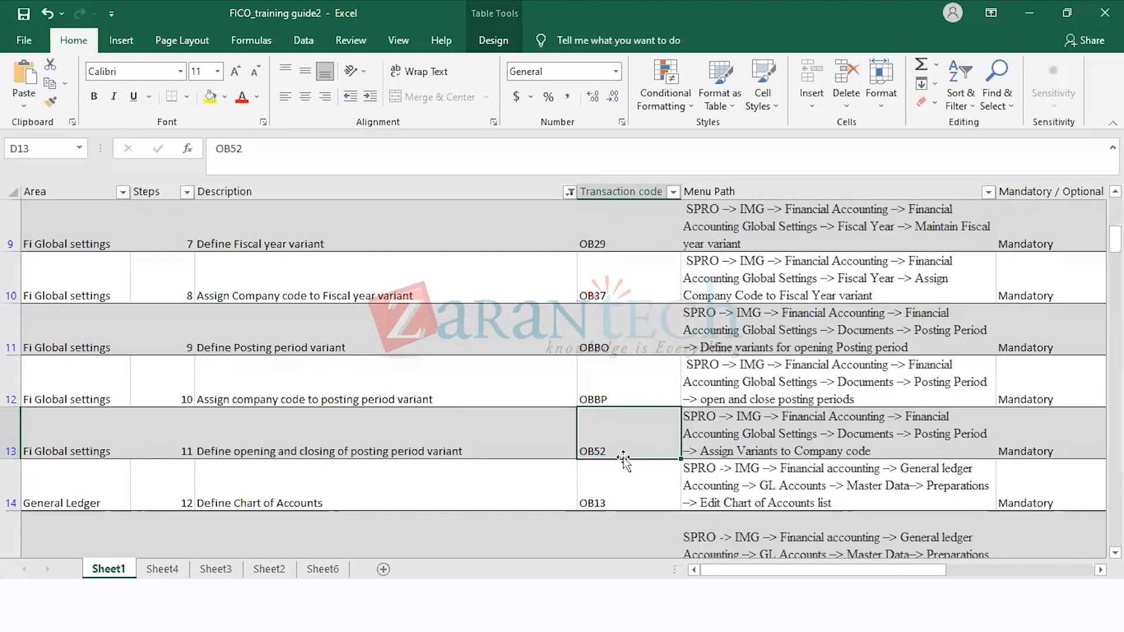
# Step: Look up the Define Chart of Accounts step in the General Ledger area of the guide and switch back to SAP
pyautogui.press('Down')
pyautogui.press('Left')
pyautogui.hotkey('alt', 'Tab')
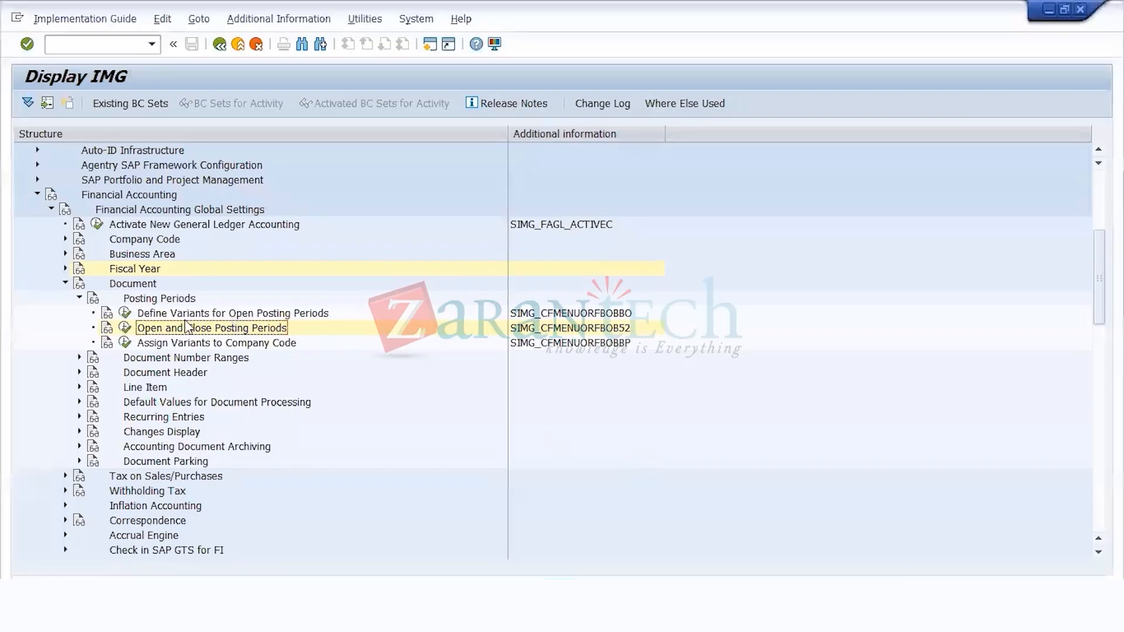
# Step: Collapse the Document and Financial Accounting Global Settings nodes in the IMG structure
pyautogui.click(123, 286)
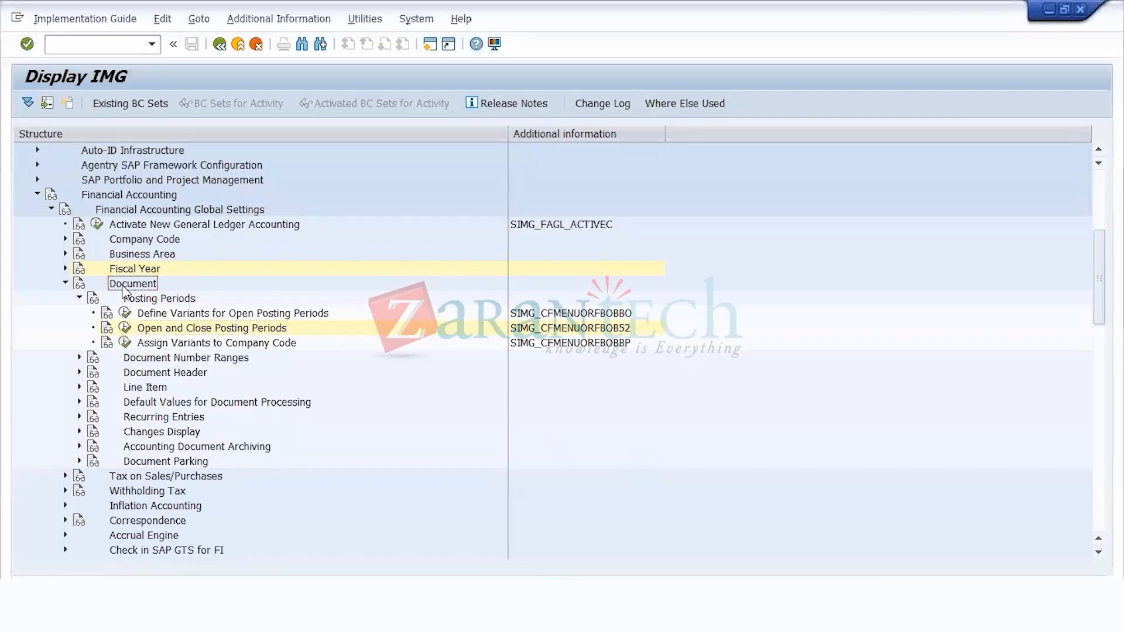
pyautogui.press('Left')
pyautogui.press('Up')
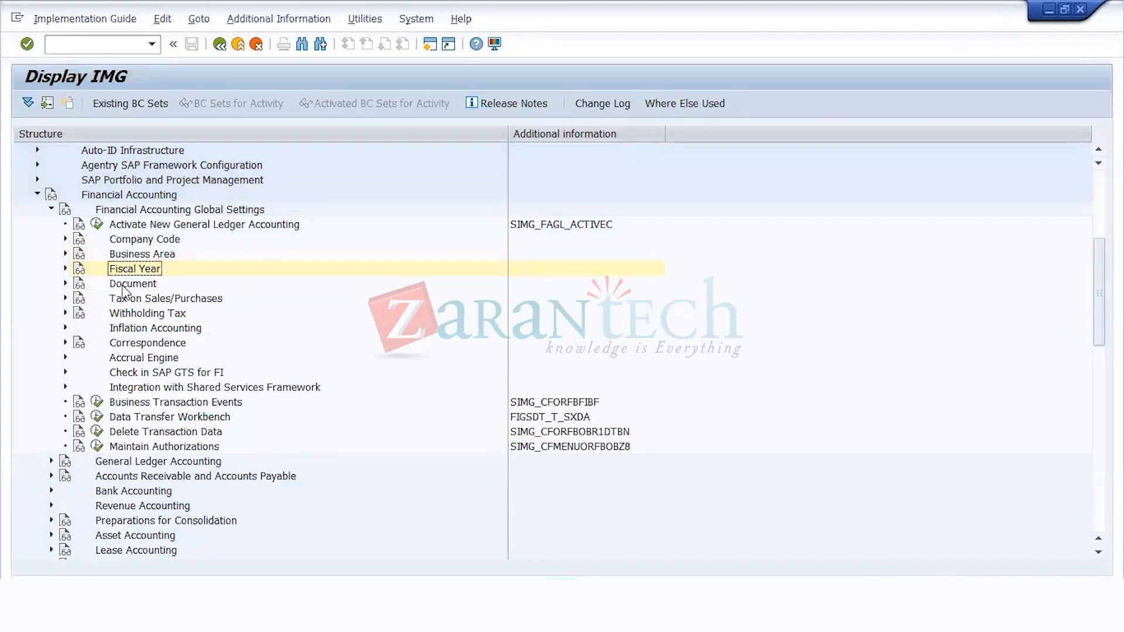
pyautogui.press('Down')
pyautogui.press('Down')
pyautogui.press('Down')
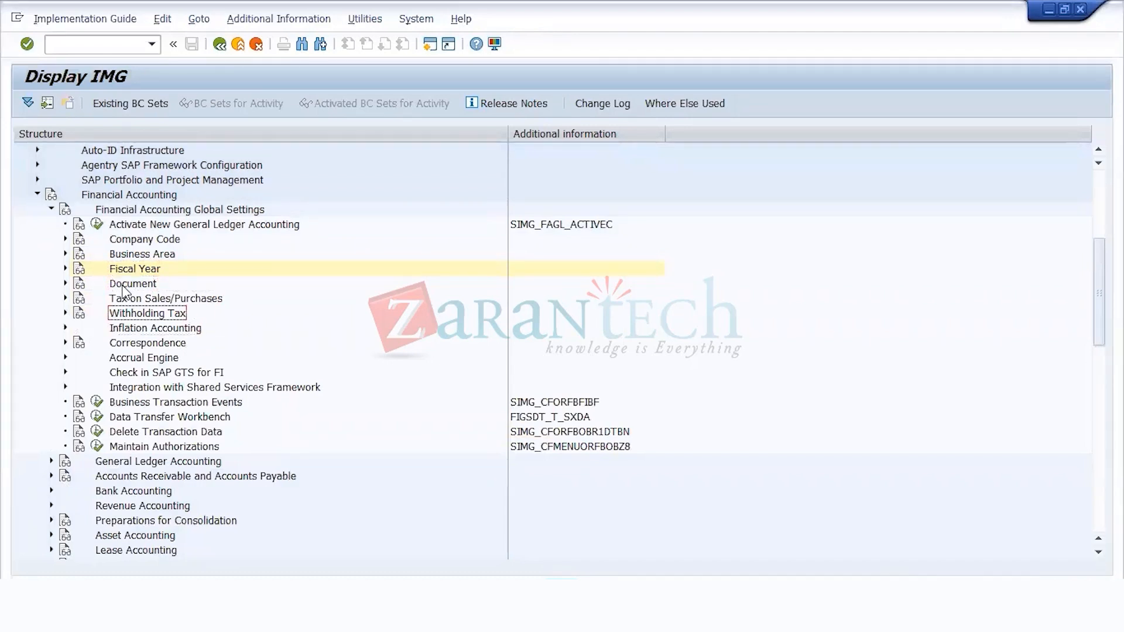
pyautogui.press('Up')
pyautogui.press('Up')
pyautogui.press('Up')
pyautogui.press('Up')
pyautogui.press('Up')
pyautogui.press('Up')
pyautogui.press('Up')
pyautogui.press('Left')
# Step: Expand General Ledger Accounting in the IMG down through G/L Accounts and Master Data to Preparations
pyautogui.press('Down')
pyautogui.press('Right')
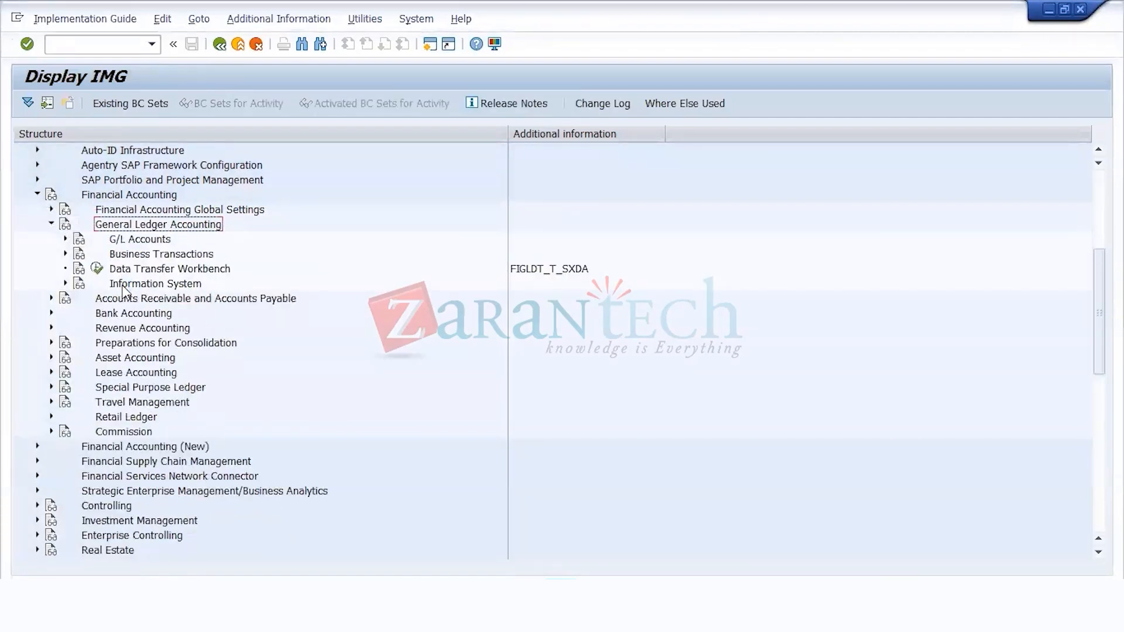
pyautogui.press('Down')
pyautogui.press('Right')
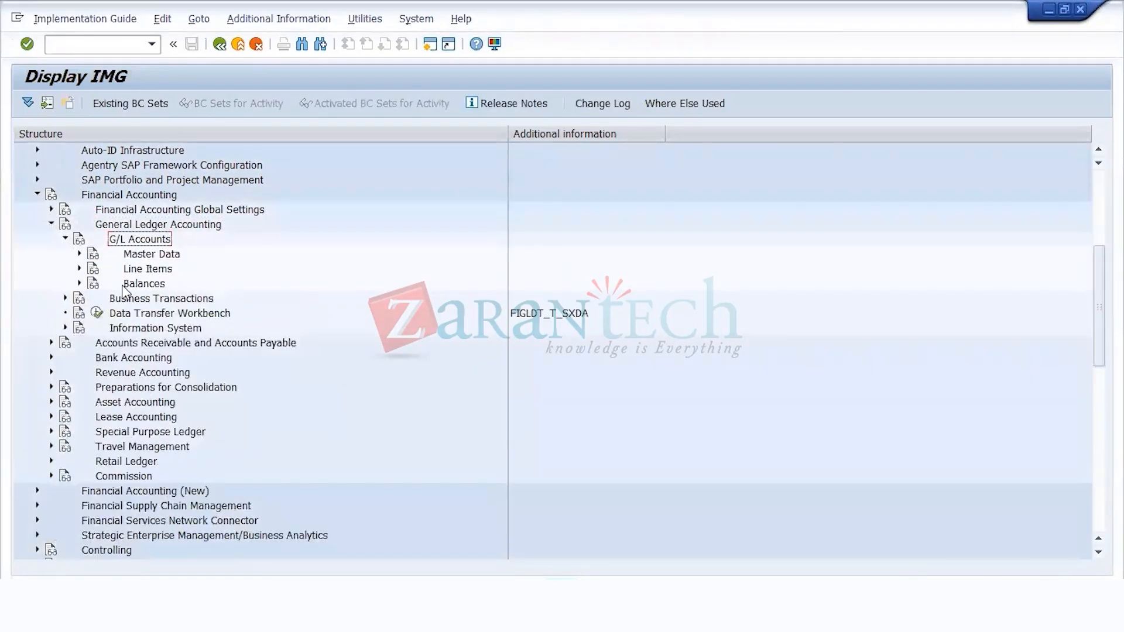
pyautogui.press('Down')
pyautogui.press('Right')
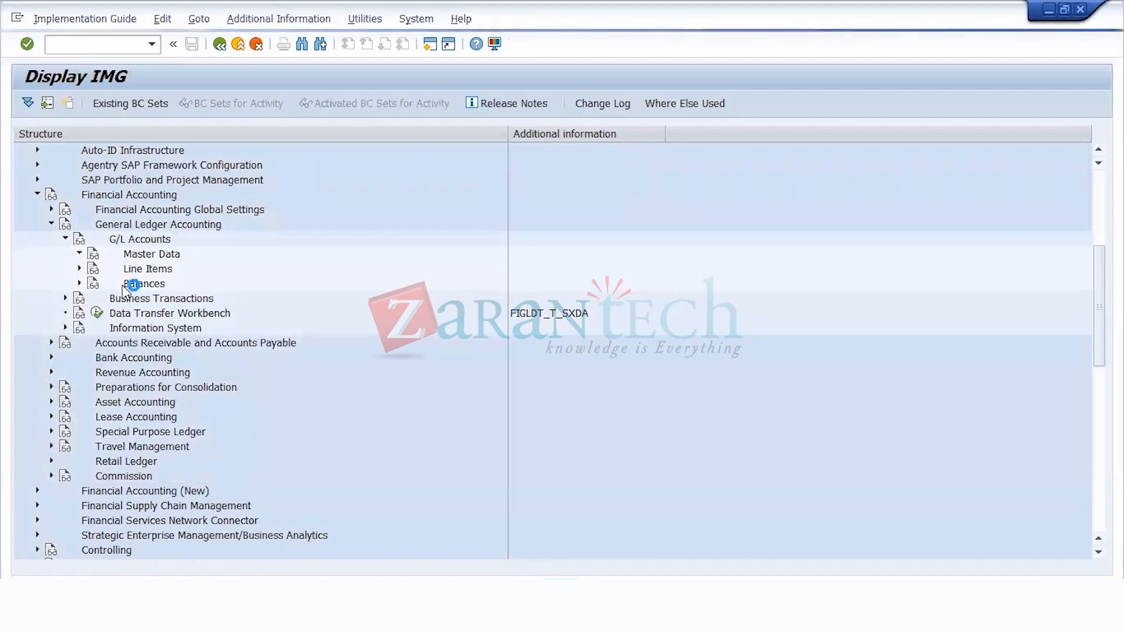
pyautogui.press('Down')
pyautogui.press('Right')
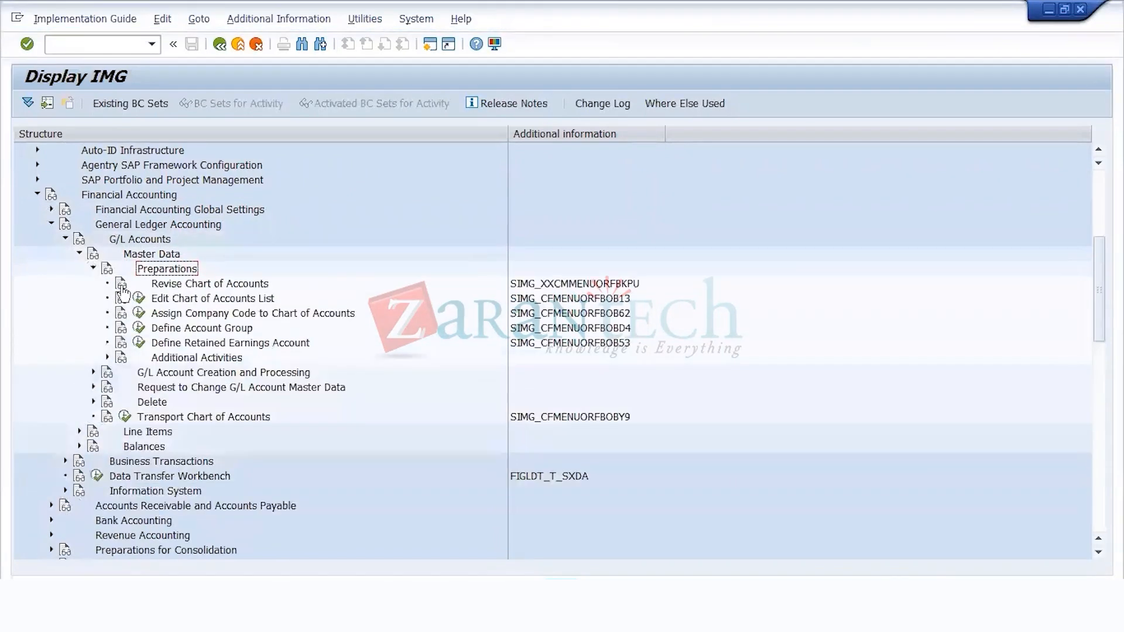
# Step: Open the Edit Chart of Accounts List activity and start a new chart of accounts entry with the key US11
pyautogui.press('Down')
pyautogui.press('Down')
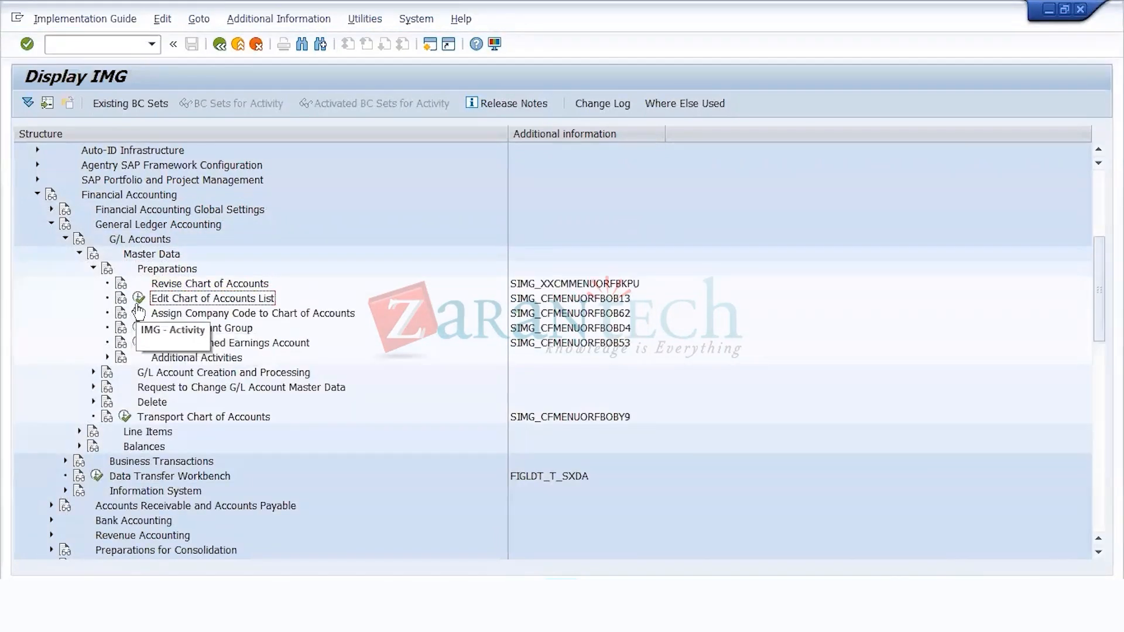
pyautogui.click(138, 300)
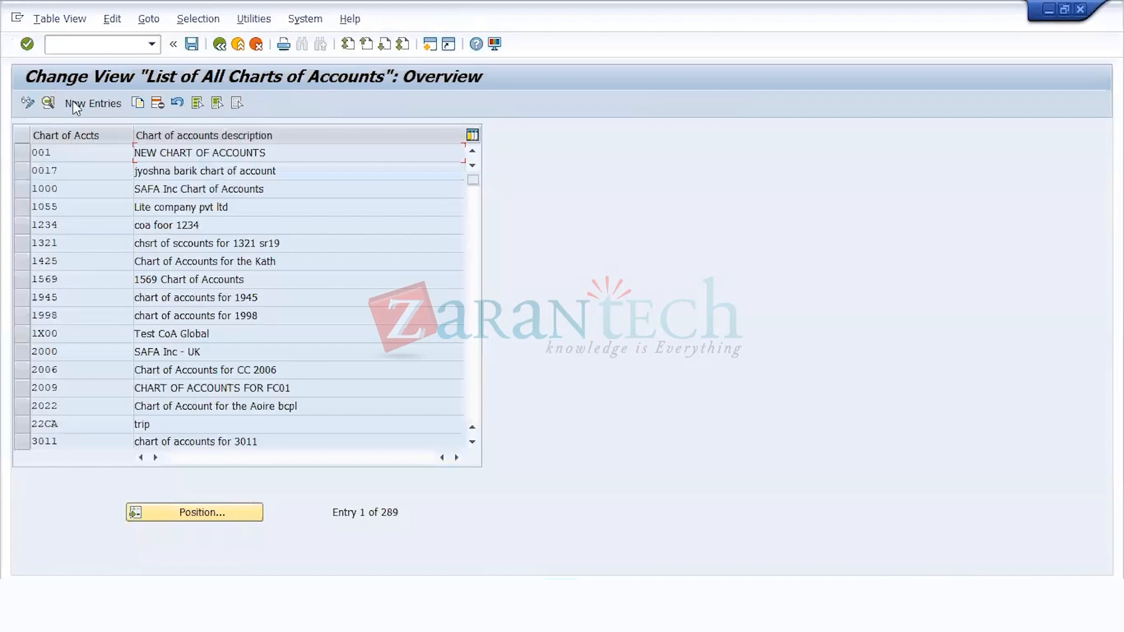
pyautogui.click(76, 103)
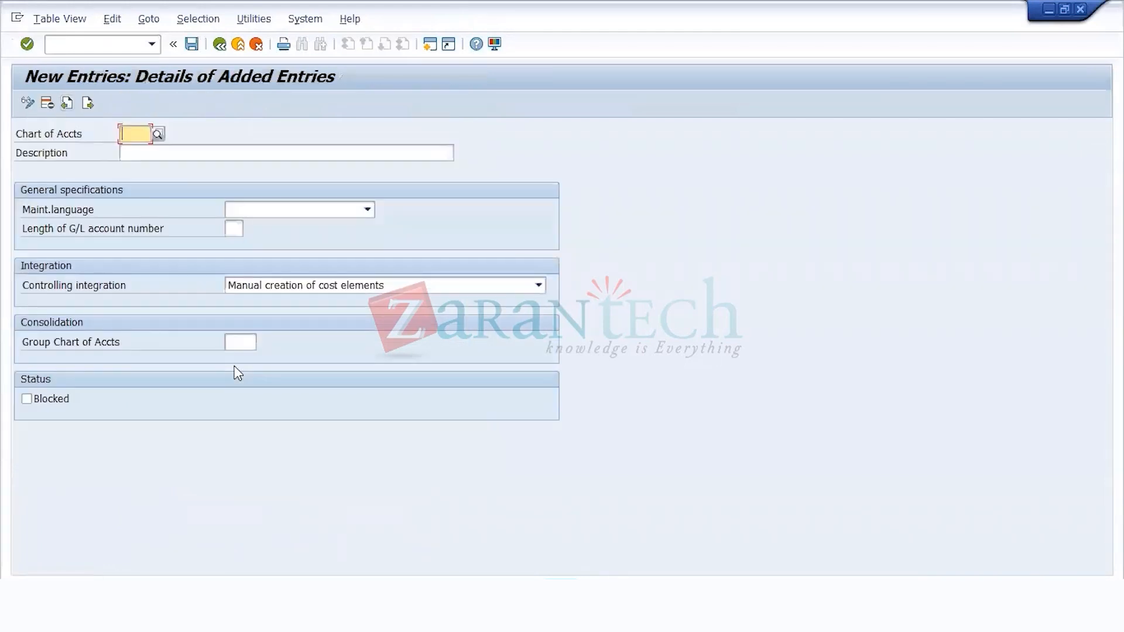
pyautogui.write('US11')
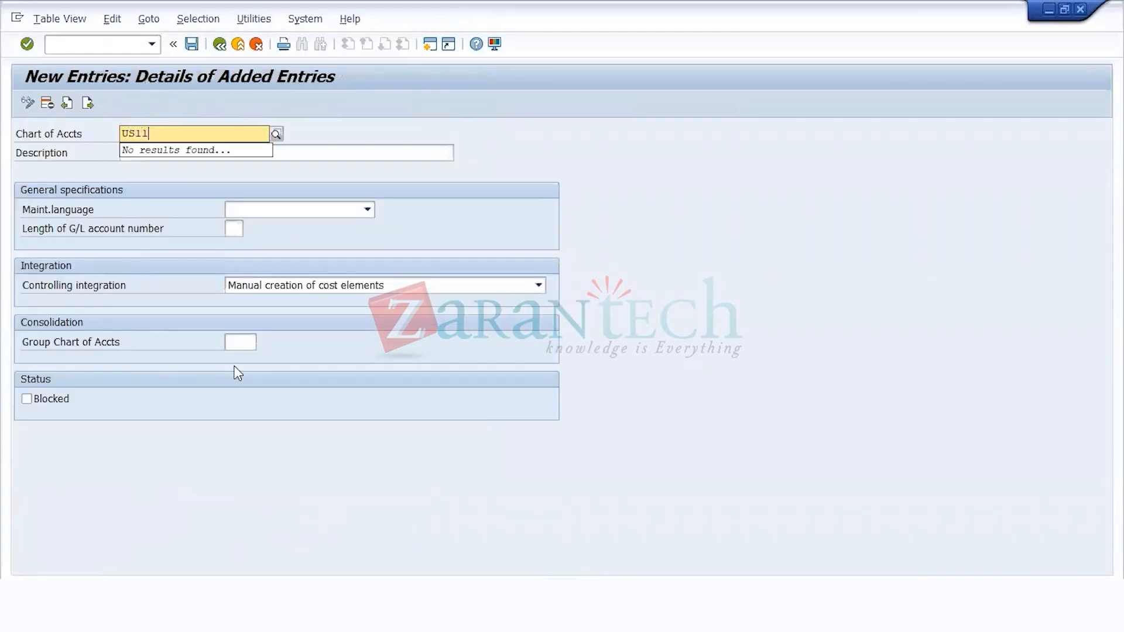
pyautogui.press('Tab')
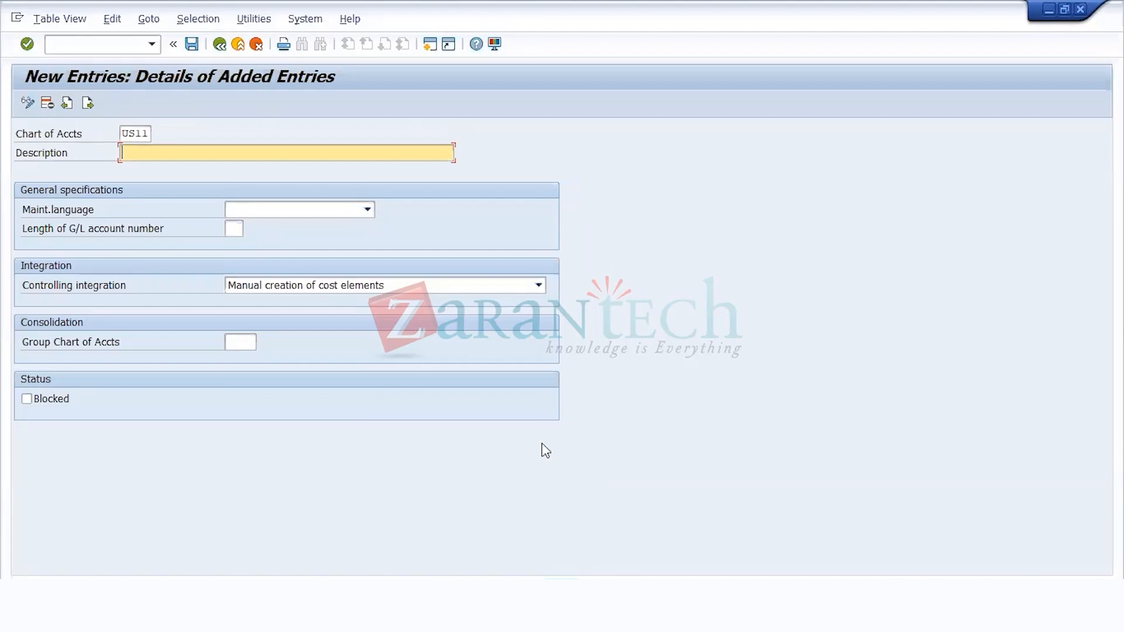
# Step: Switch to the Notepad notes and add the country codes US, IN, SG, HK, GB below the existing period lines
pyautogui.click(242, 344)
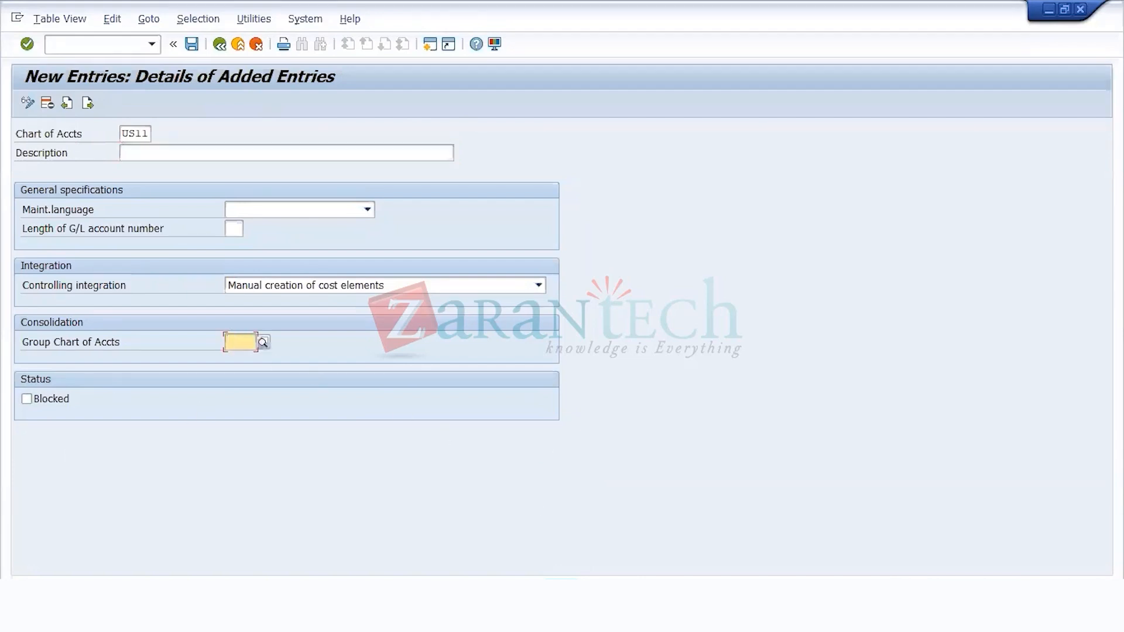
pyautogui.hotkey('alt', 'Tab')
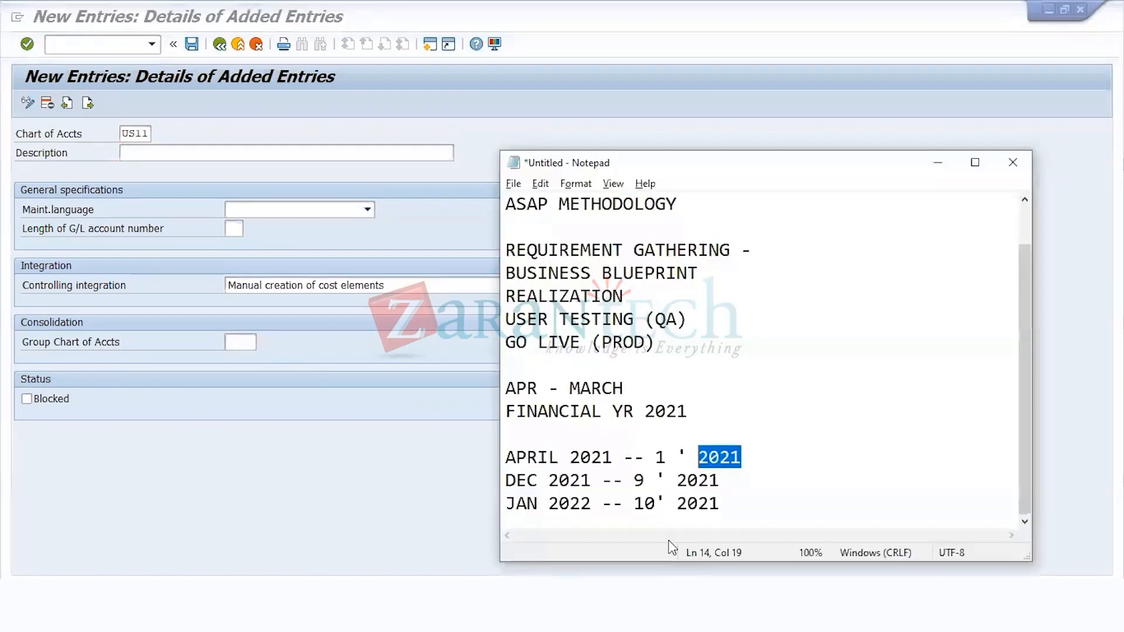
pyautogui.click(737, 493)
pyautogui.press('Return')
pyautogui.press('Return')
pyautogui.press('Return')
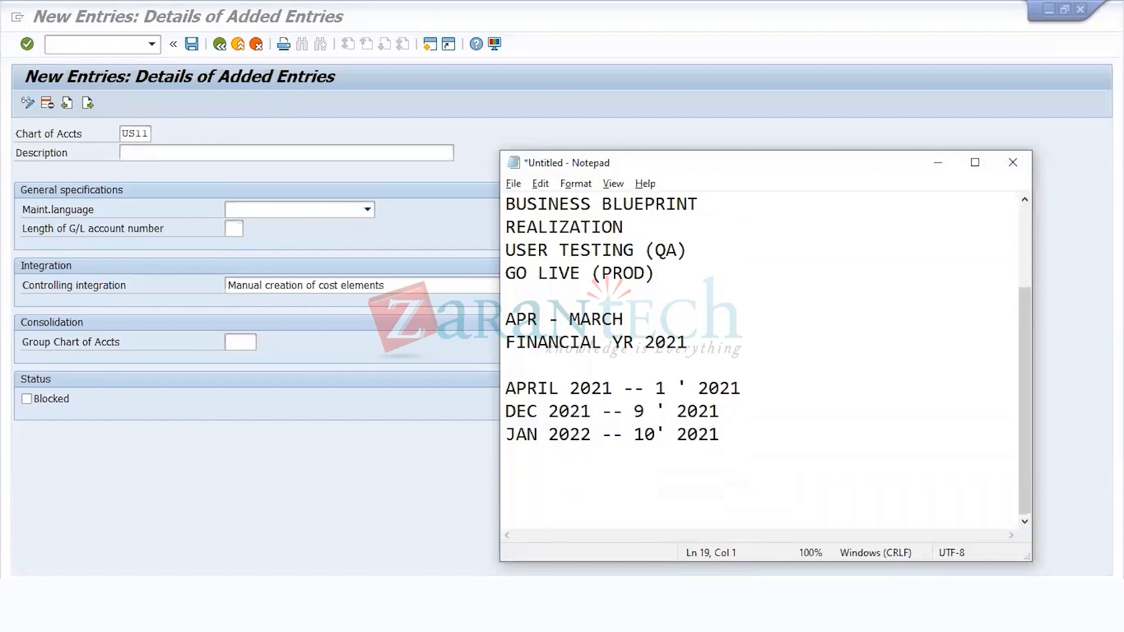
pyautogui.write('US, IN, SG, HK')
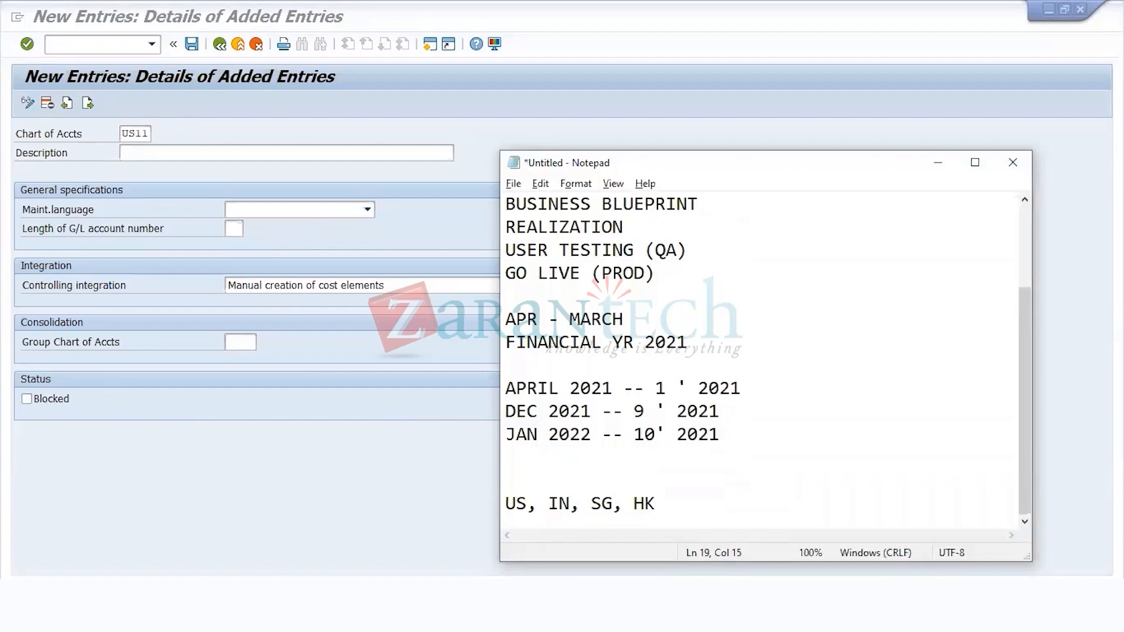
pyautogui.press('Return')
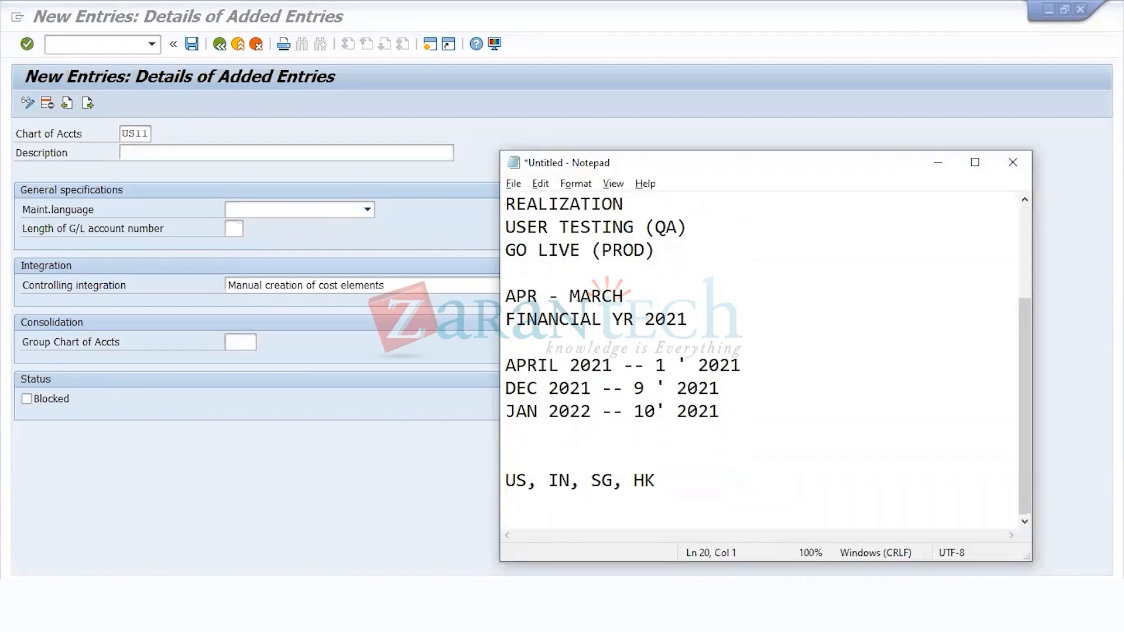
pyautogui.press('BackSpace')
pyautogui.write(', GB')
pyautogui.press('Return')
pyautogui.press('Return')
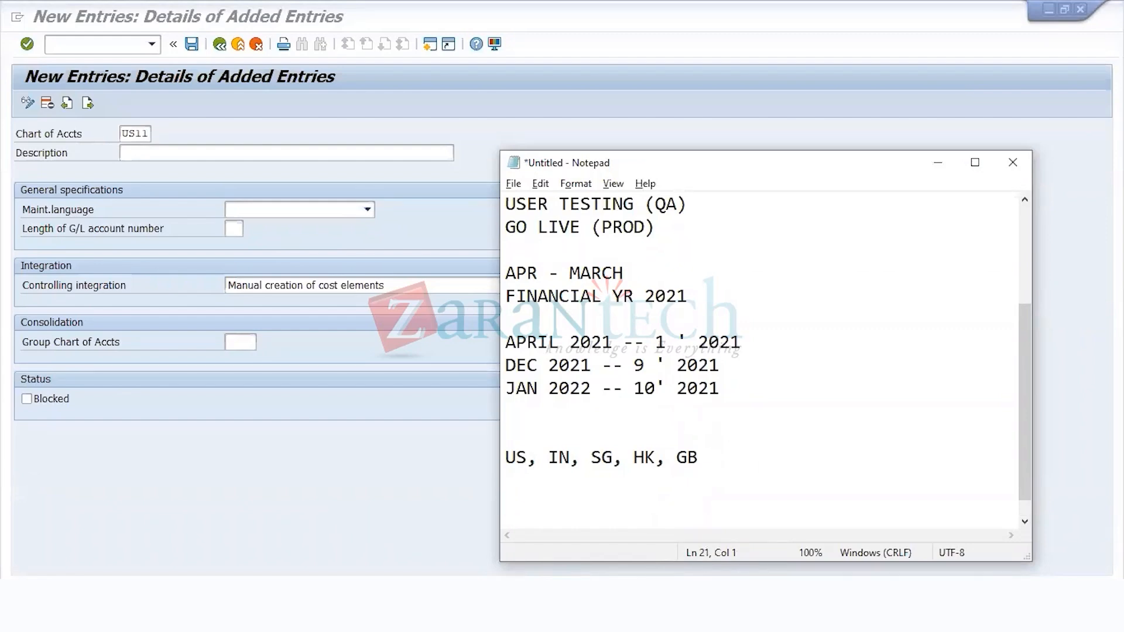
# Step: Add the heading MULTIPLE MODES OF TRANSPORT below the country codes line, leaving a blank line between them
pyautogui.press('Up')
pyautogui.press('Up')
pyautogui.hotkey('shift', 'Down')
pyautogui.click(737, 494)
pyautogui.press('Left')
pyautogui.press('Return')
pyautogui.press('Return')
pyautogui.write('MULTIPLE ')
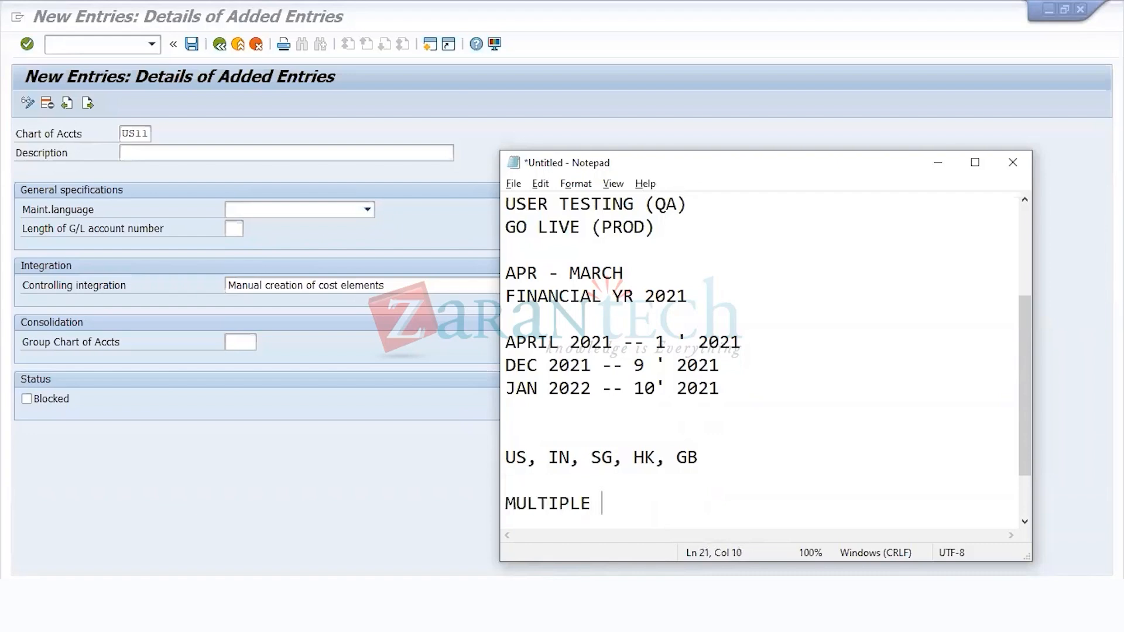
pyautogui.write('MODES OF TRANDPO')
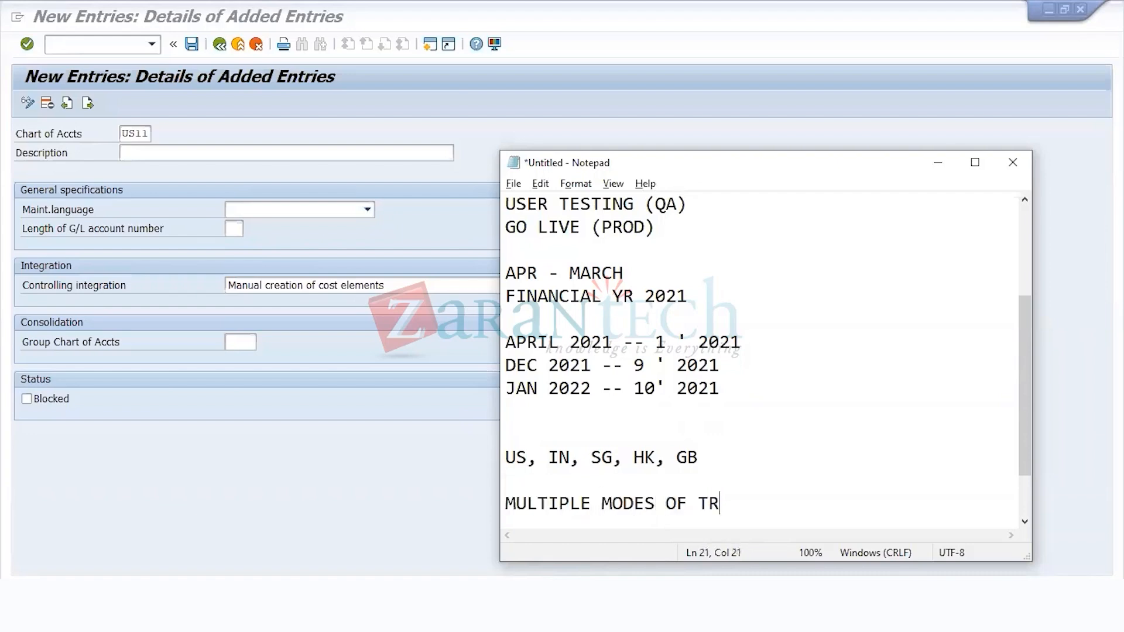
pyautogui.press('BackSpace')
pyautogui.press('BackSpace')
pyautogui.press('BackSpace')
pyautogui.write('SPORT')
pyautogui.press('Return')
# Step: List AIR TRANSPORT, LAND TRANSPORT and RAIL TRANSPORT on separate lines under the heading
pyautogui.press('Return')
pyautogui.click(738, 494)
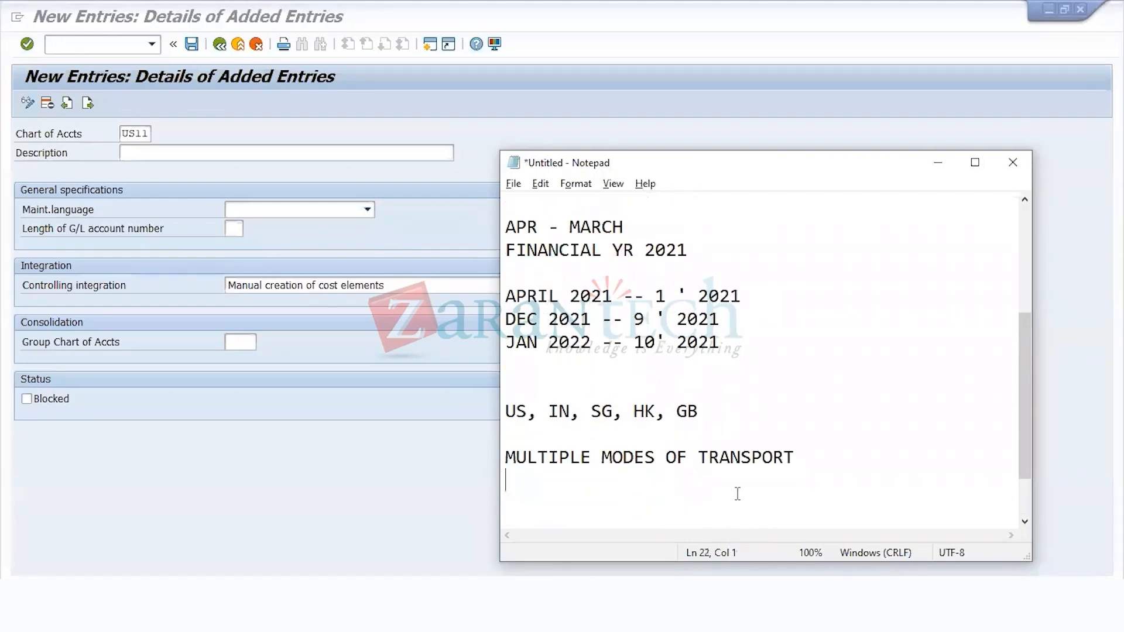
pyautogui.write('AIR TRANSPORT')
pyautogui.press('Return')
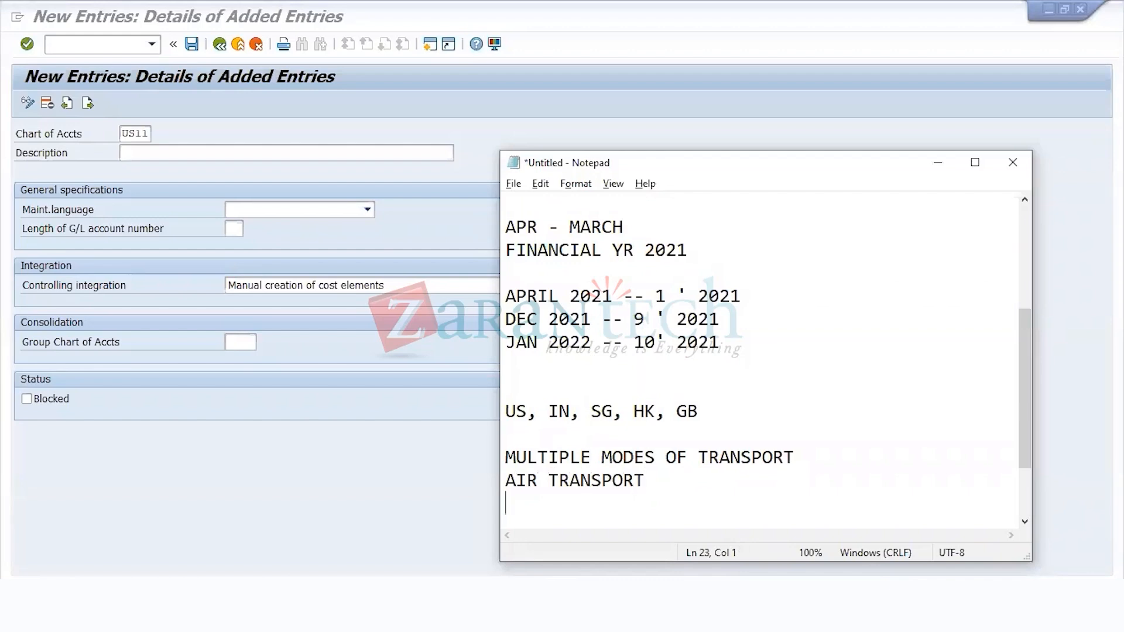
pyautogui.write('LAND TRANSPORT')
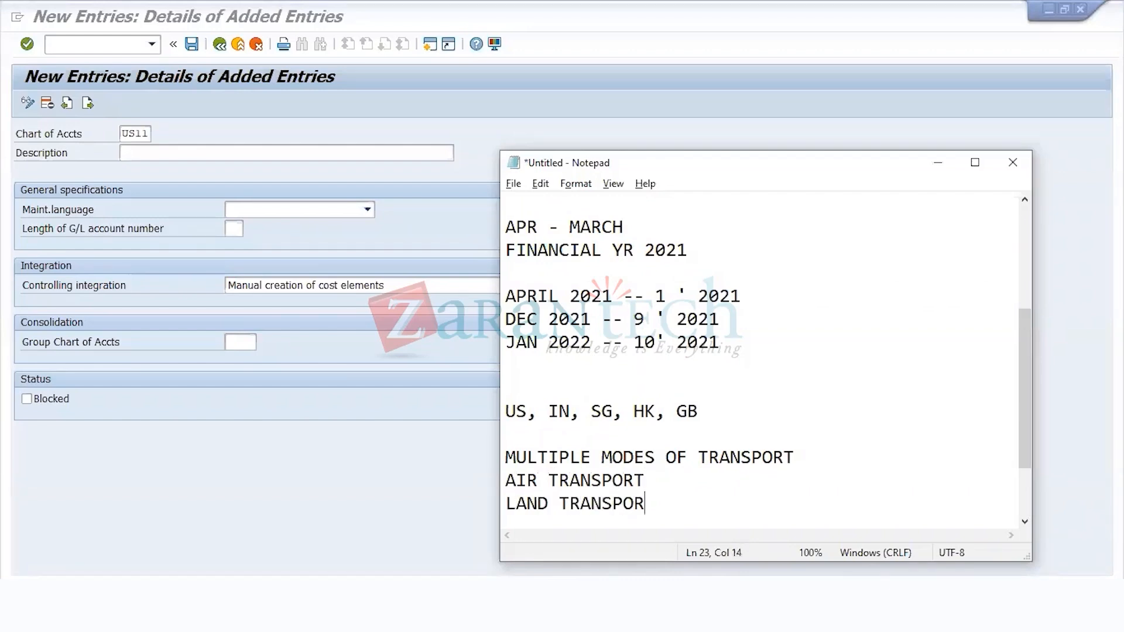
pyautogui.press('Return')
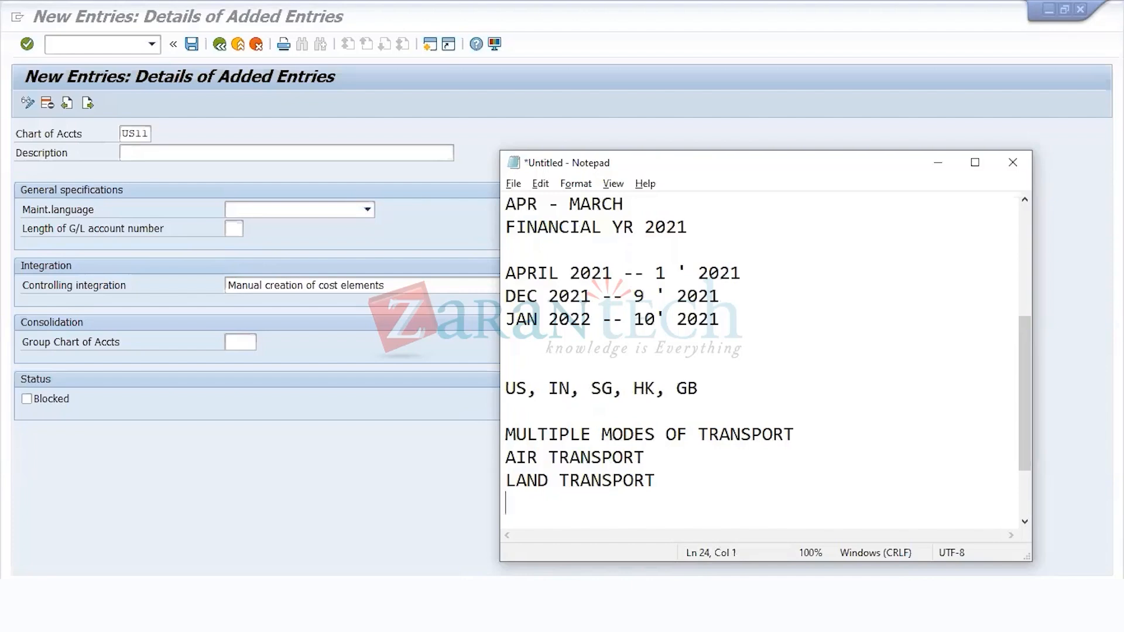
pyautogui.write('RAIL TRANSPORT')
# Step: Insert a blank line between the MULTIPLE MODES OF TRANSPORT heading and the AIR TRANSPORT line
pyautogui.press('Left')
pyautogui.press('Left')
pyautogui.press('Left')
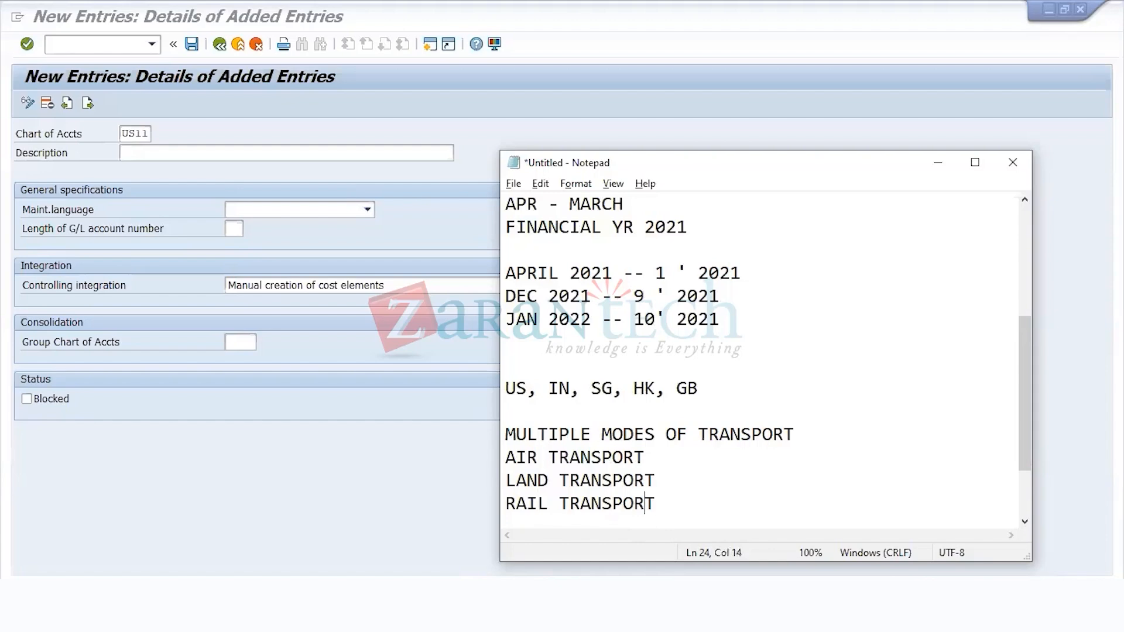
pyautogui.press('Left')
pyautogui.press('Up')
pyautogui.press('Up')
pyautogui.press('Left')
pyautogui.press('Left')
pyautogui.press('Left')
pyautogui.press('Left')
pyautogui.press('Left')
pyautogui.press('Left')
pyautogui.press('Left')
pyautogui.press('Left')
pyautogui.press('Left')
pyautogui.press('Left')
pyautogui.press('Return')
pyautogui.press('Down')
pyautogui.press('Down')
pyautogui.press('Down')
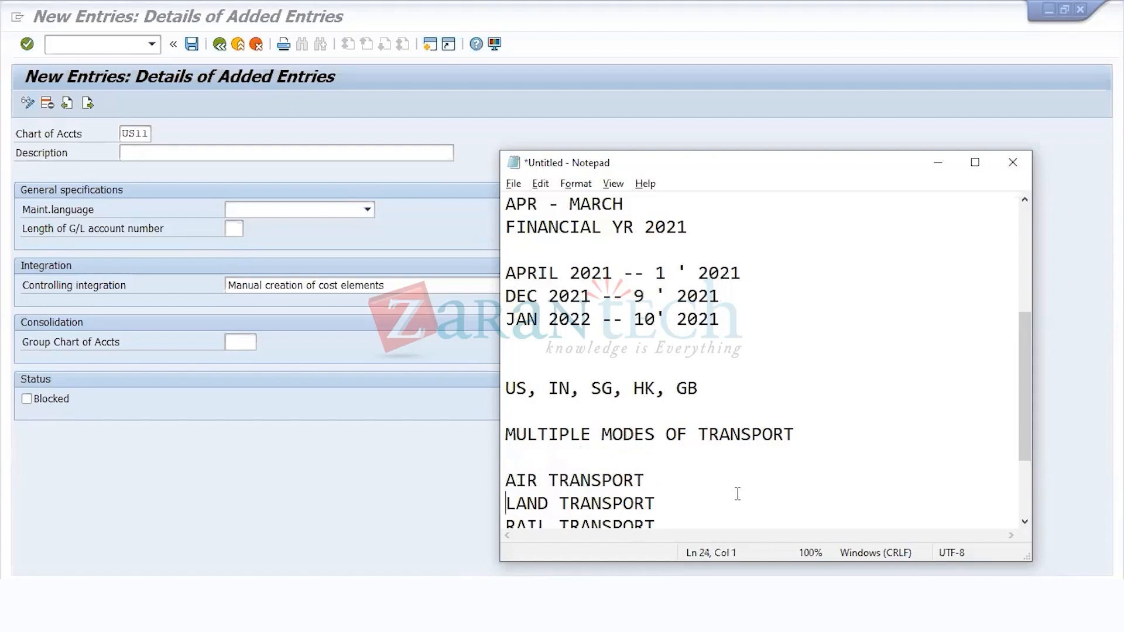
pyautogui.press('Up')
pyautogui.press('Up')
pyautogui.press('Up')
pyautogui.press('Up')
pyautogui.press('Up')
pyautogui.press('Up')
pyautogui.press('Up')
pyautogui.press('Up')
pyautogui.press('Up')
pyautogui.press('Up')
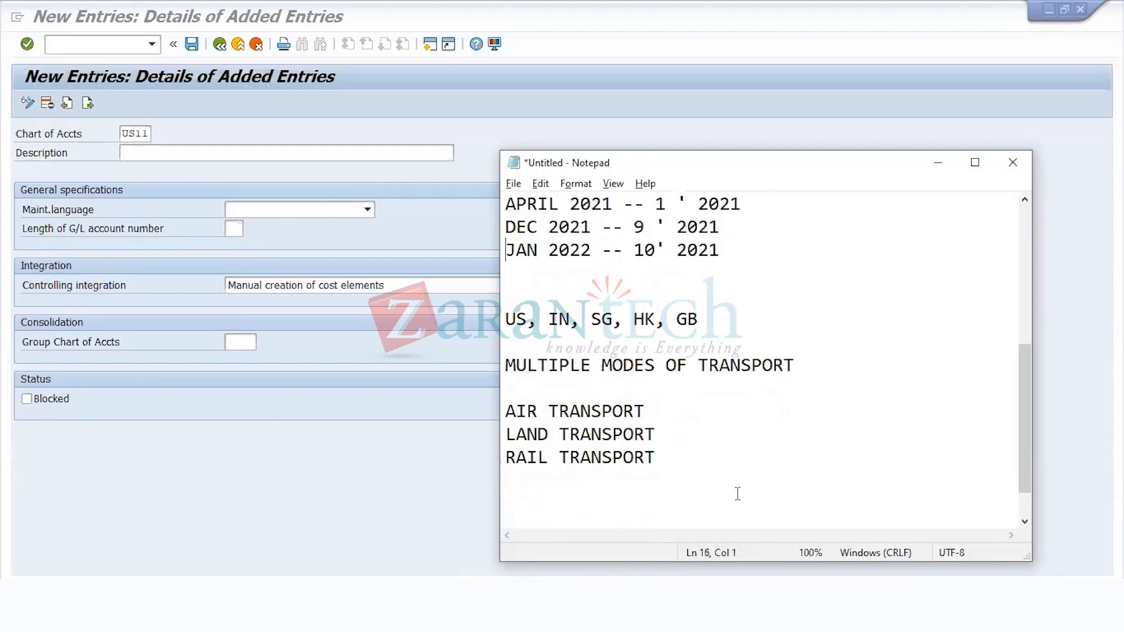
# Step: Add blank lines below the RAIL TRANSPORT line at the end of the notes
pyautogui.press('Down')
pyautogui.press('Down')
pyautogui.press('Down')
pyautogui.press('Right')
pyautogui.press('Right')
pyautogui.press('Right')
pyautogui.press('Right')
pyautogui.press('Right')
pyautogui.press('Right')
pyautogui.press('Right')
pyautogui.press('Right')
pyautogui.press('Down')
pyautogui.press('Down')
pyautogui.press('Down')
pyautogui.press('Down')
pyautogui.press('Down')
pyautogui.press('Down')
pyautogui.press('Down')
pyautogui.press('Return')
pyautogui.press('Return')
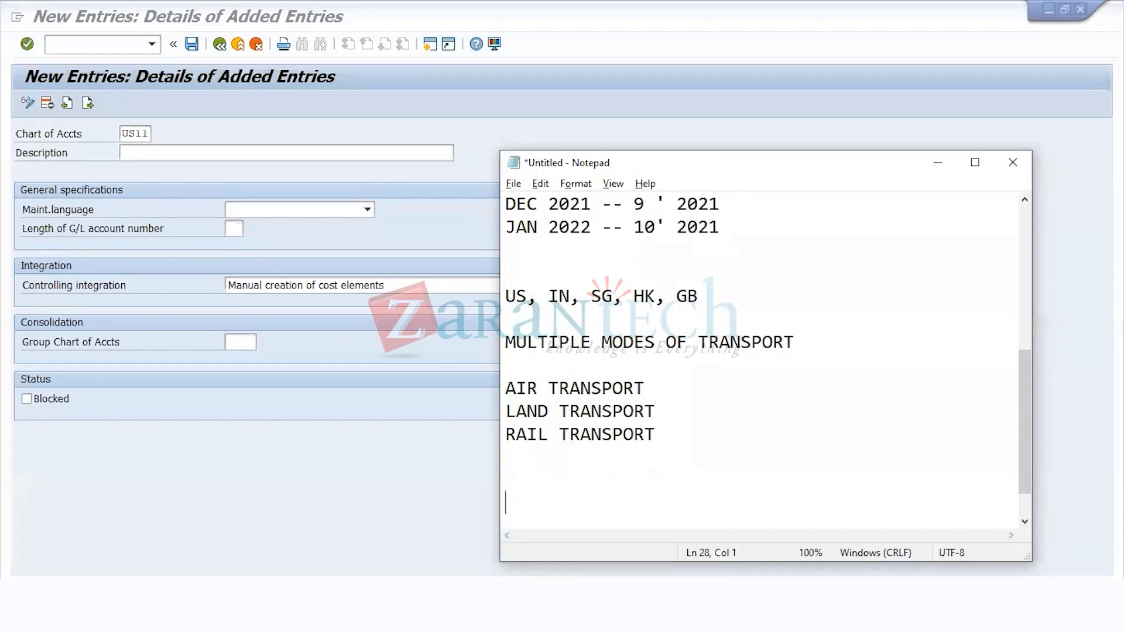
# Step: Remove the blank line directly above AIR TRANSPORT and return to the line below RAIL TRANSPORT
pyautogui.press('Up')
pyautogui.press('Up')
pyautogui.press('Up')
pyautogui.press('Up')
pyautogui.press('Up')
pyautogui.press('Down')
pyautogui.press('Down')
pyautogui.press('Down')
pyautogui.press('Down')
pyautogui.click(582, 363)
pyautogui.press('BackSpace')
pyautogui.press('Down')
pyautogui.press('Down')
pyautogui.press('Down')
pyautogui.press('Down')
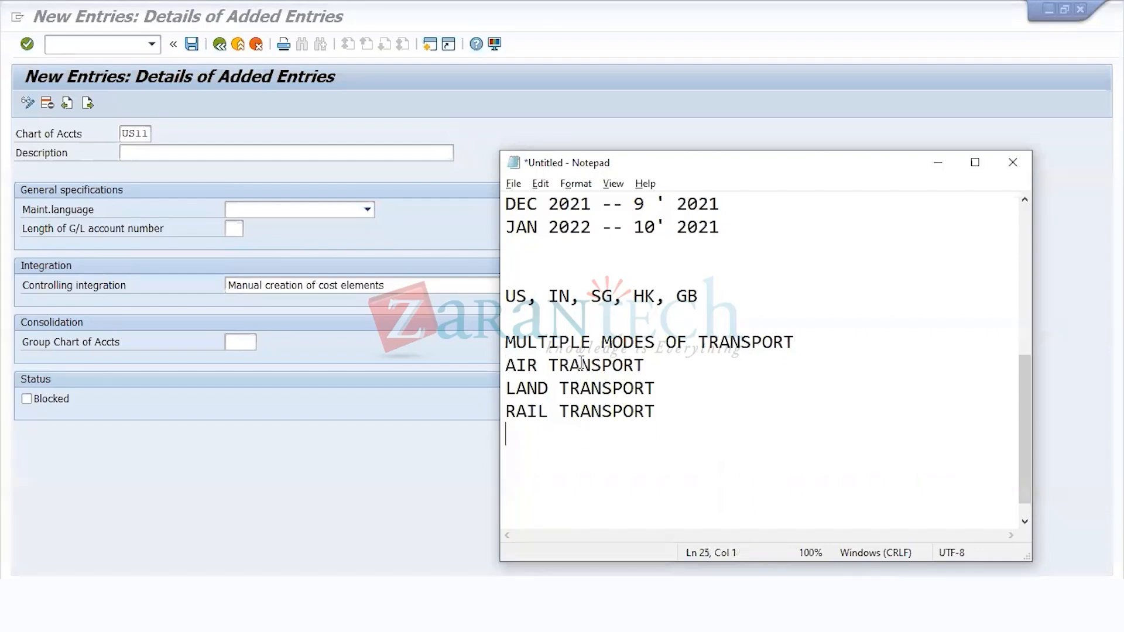
# Step: Add a separate TRANSPORT line below the list of transport modes, with a blank line in between
pyautogui.press('Return')
pyautogui.click(666, 361)
pyautogui.click(619, 450)
pyautogui.write('TRANSPORT')
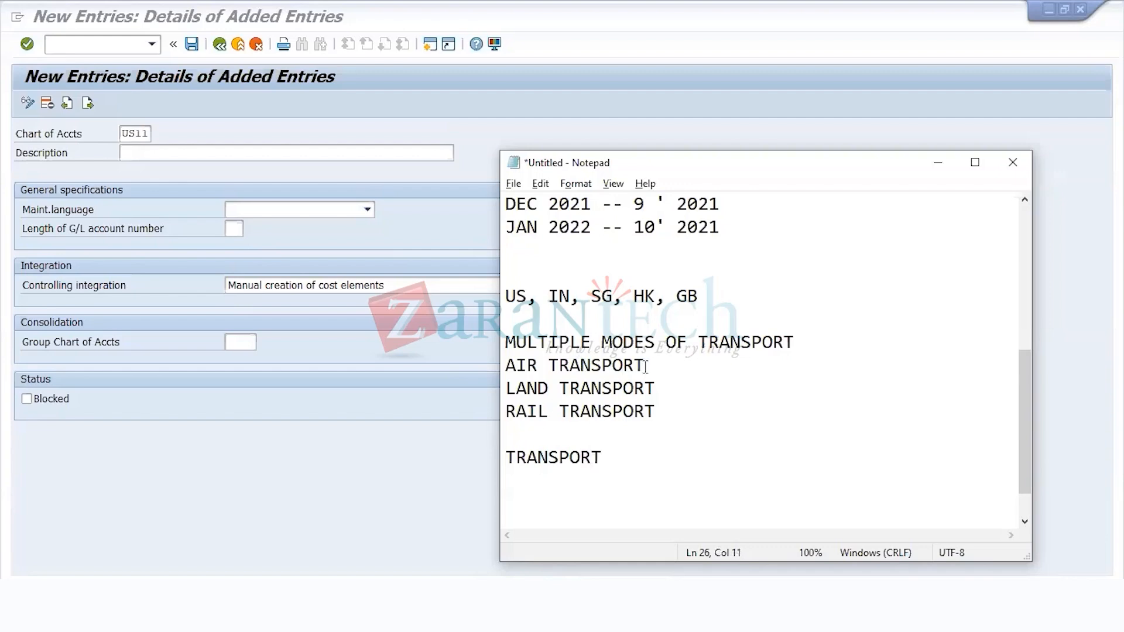
# Step: Append account codes 1, 2 and 3 to the air, land and rail lines and G1 to the TRANSPORT line, then highlight that line
pyautogui.click(673, 361)
pyautogui.write('- 1')
pyautogui.press('Down')
pyautogui.write('- 2')
pyautogui.press('Down')
pyautogui.write('- 3')
pyautogui.press('Down')
pyautogui.press('Down')
pyautogui.press('End')
pyautogui.write('- G1')
pyautogui.moveTo(658, 459); pyautogui.dragTo(497, 453)
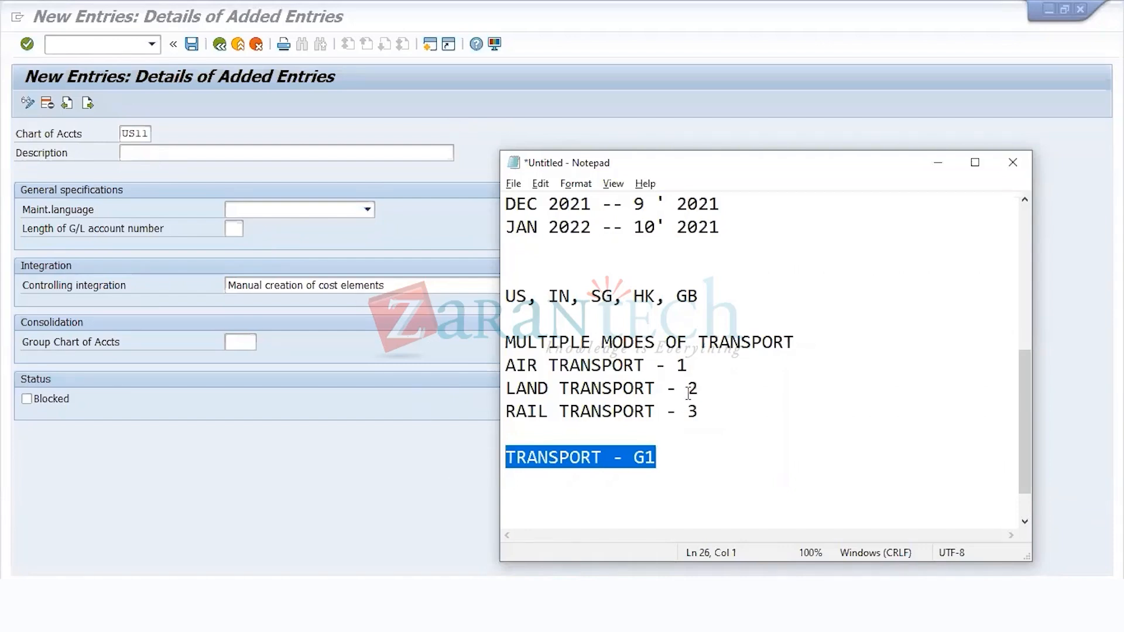
# Step: In SAP, describe chart of accounts US11 as CHART OF ACCOUNT - WEEKEND BATCH 2 and set its maintenance language to English
pyautogui.click(261, 152)
pyautogui.write('CHART OF ACCOUNT - WEEKEND BAT')
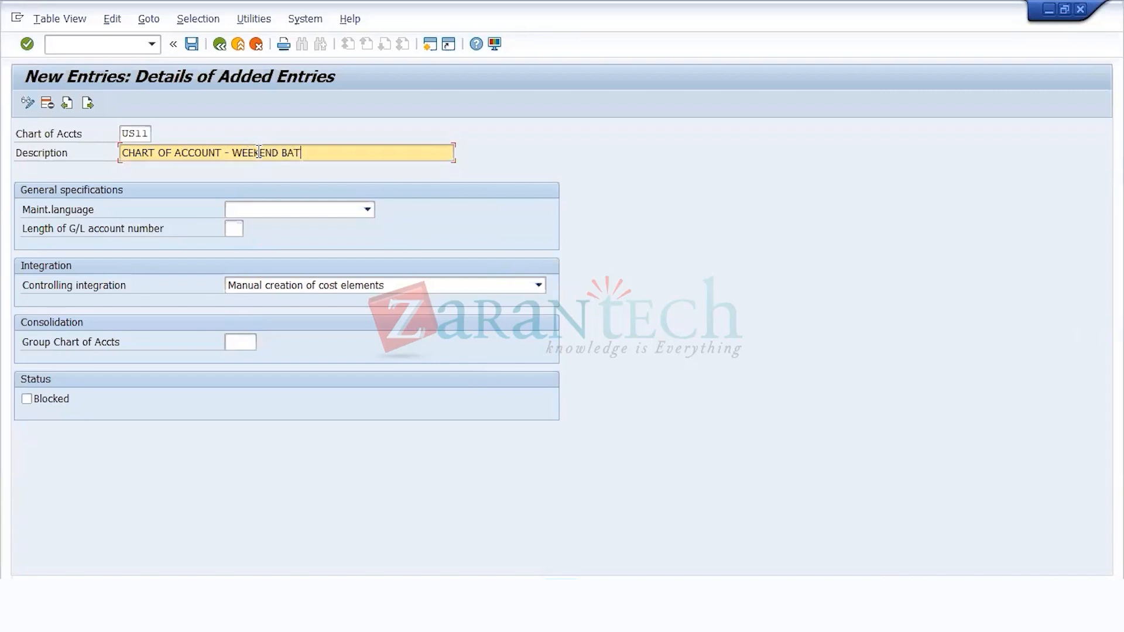
pyautogui.write('CH 2')
pyautogui.click(269, 210)
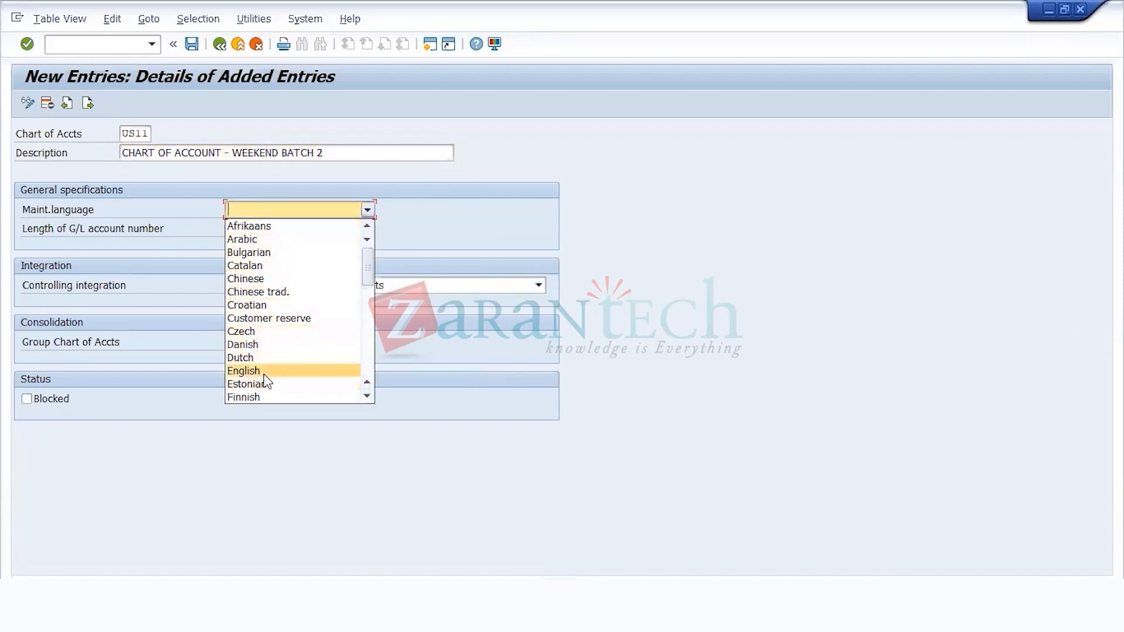
pyautogui.click(264, 373)
# Step: Set the length of the G/L account number to 6 and validate the entry with the group chart of accounts left empty
pyautogui.click(245, 228)
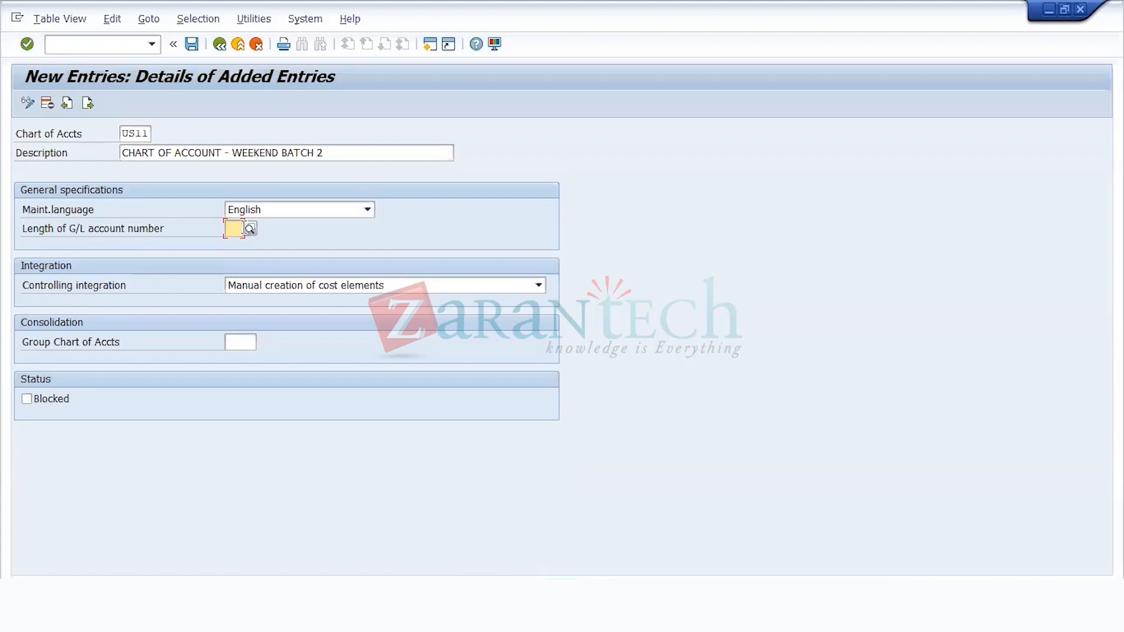
pyautogui.write('6')
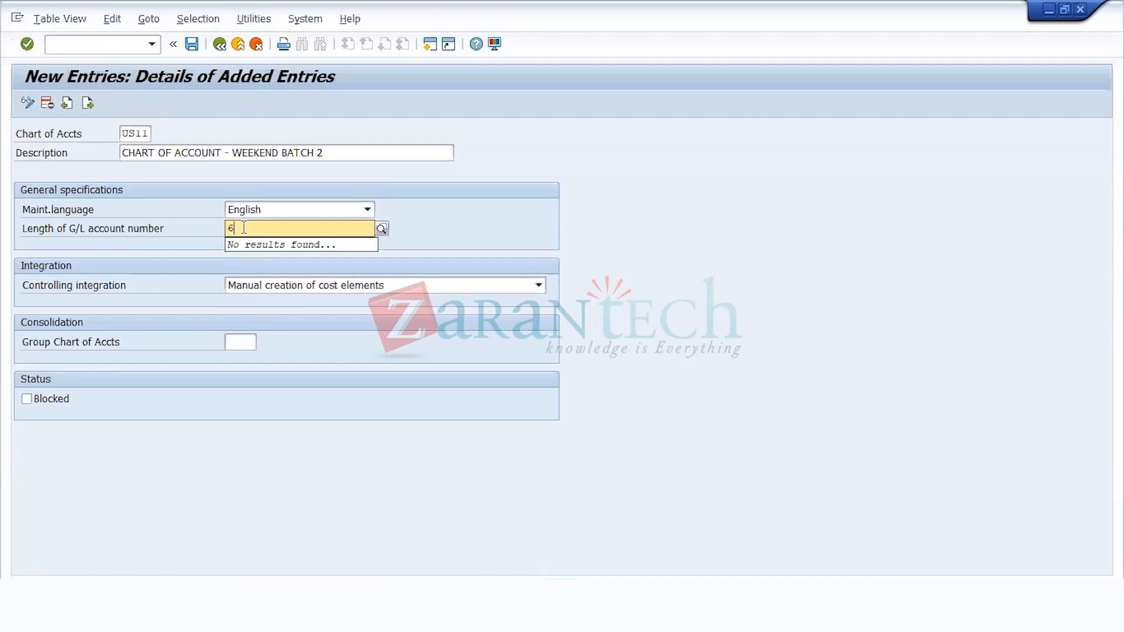
pyautogui.press('Tab')
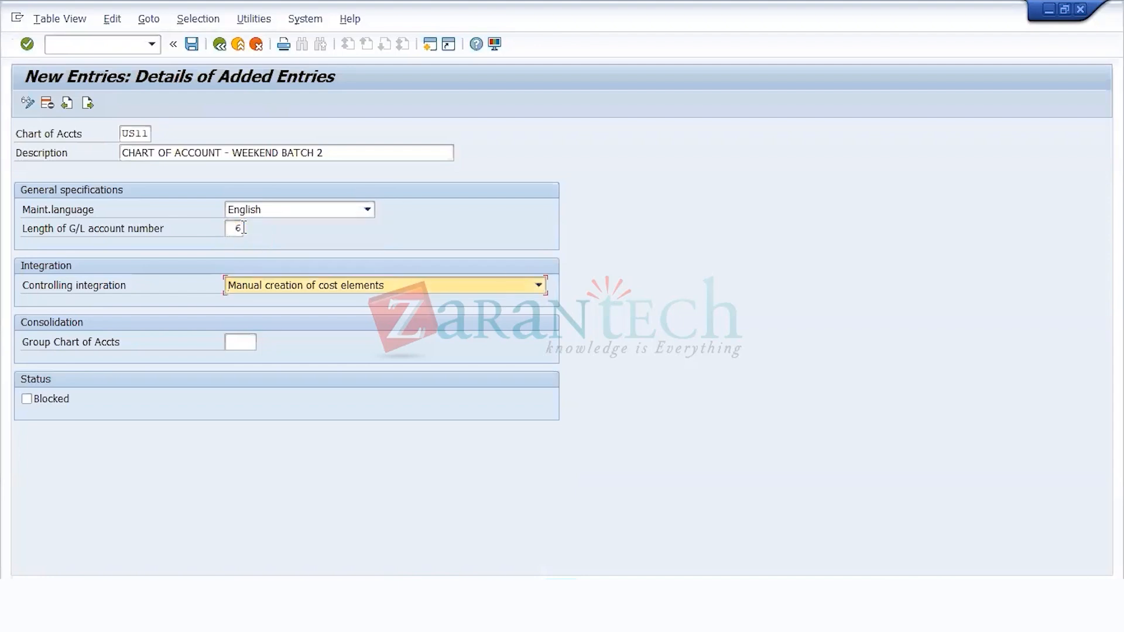
pyautogui.press('Tab')
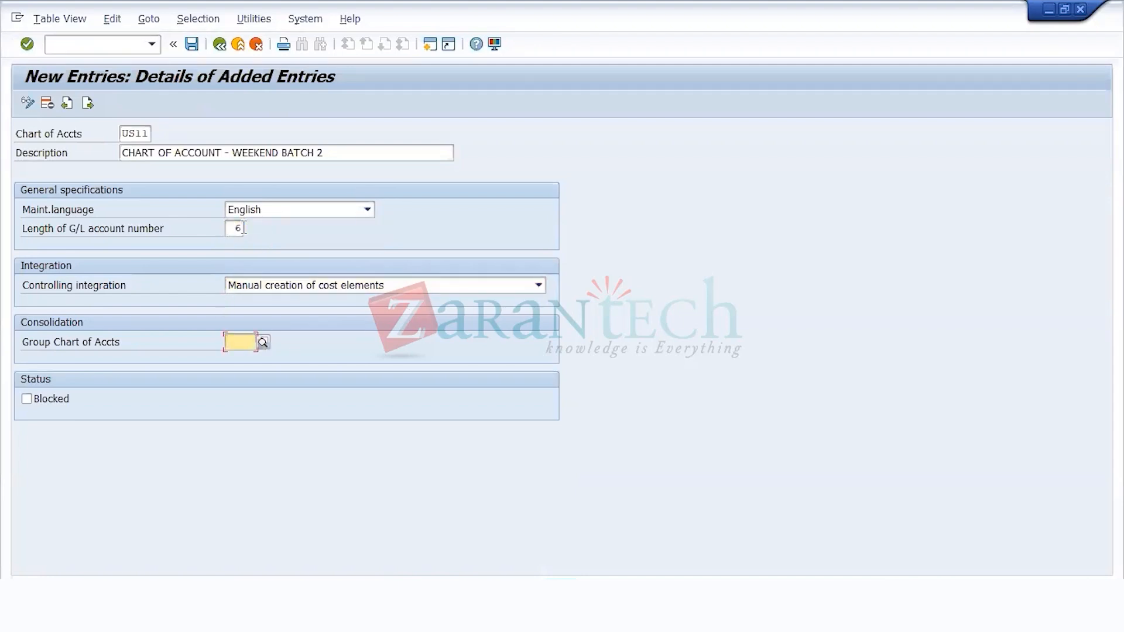
pyautogui.press('Return')
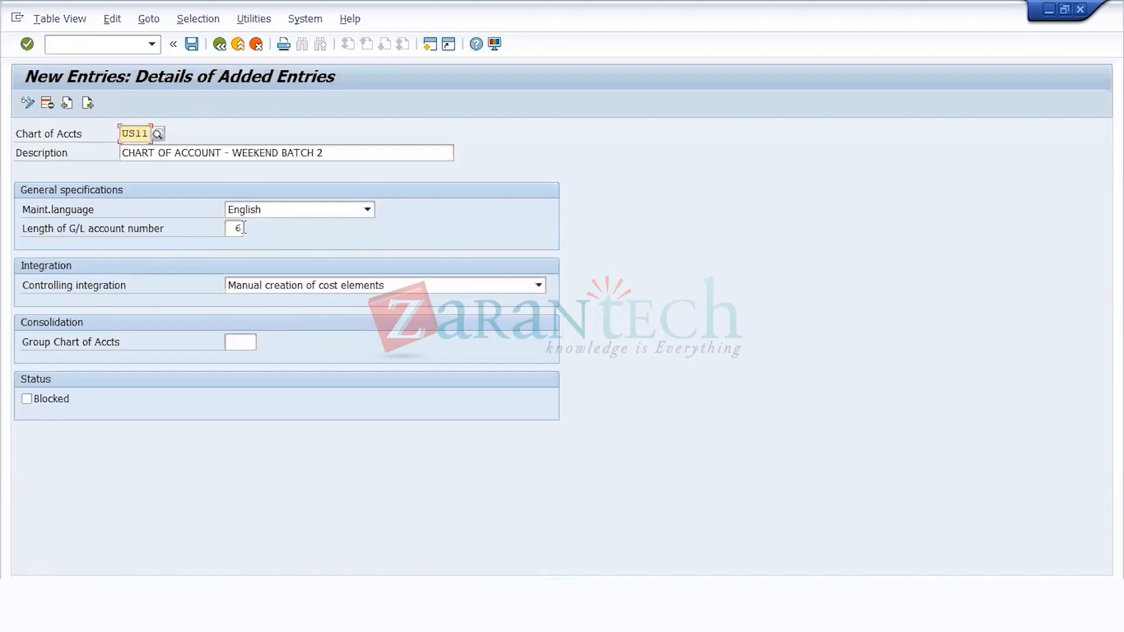
# Step: Save the new chart of accounts to the customizing request WEEKEND BATCH 2 - FAGS
pyautogui.click(192, 45)
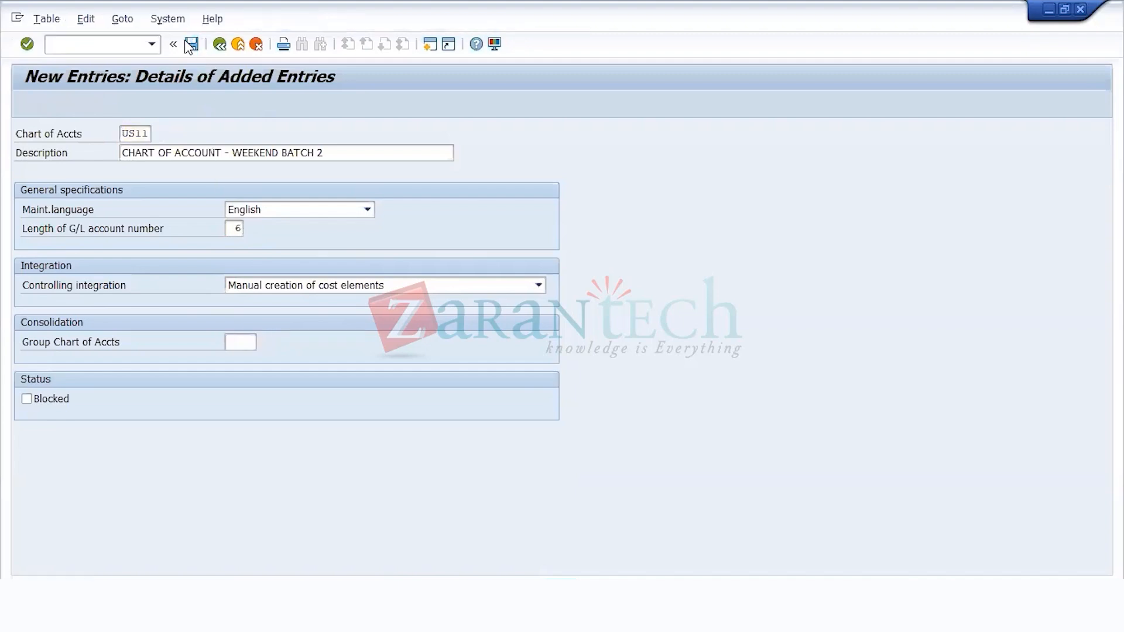
pyautogui.click(303, 287)
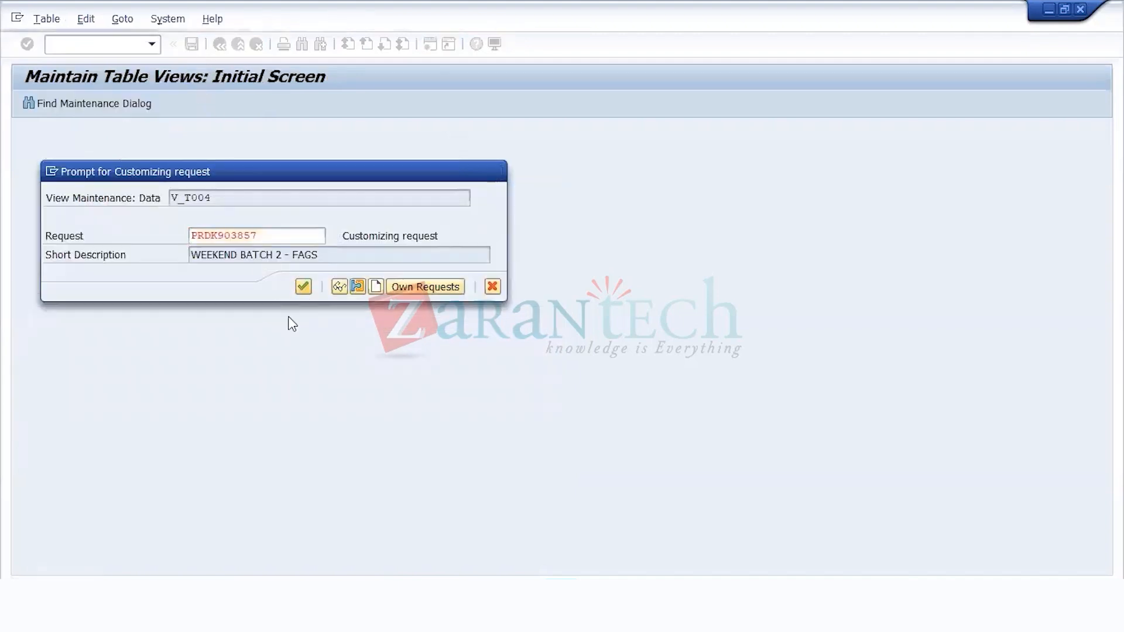
pyautogui.click(194, 45)
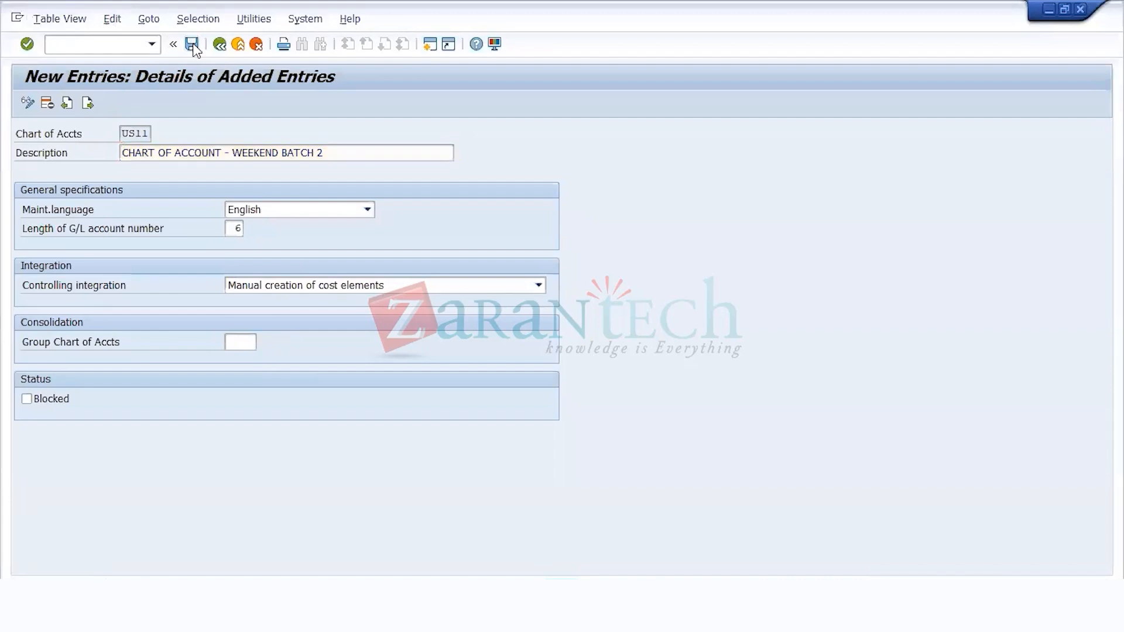
# Step: Leave the entry details, save the list of charts of accounts and go back to the IMG structure
pyautogui.click(223, 46)
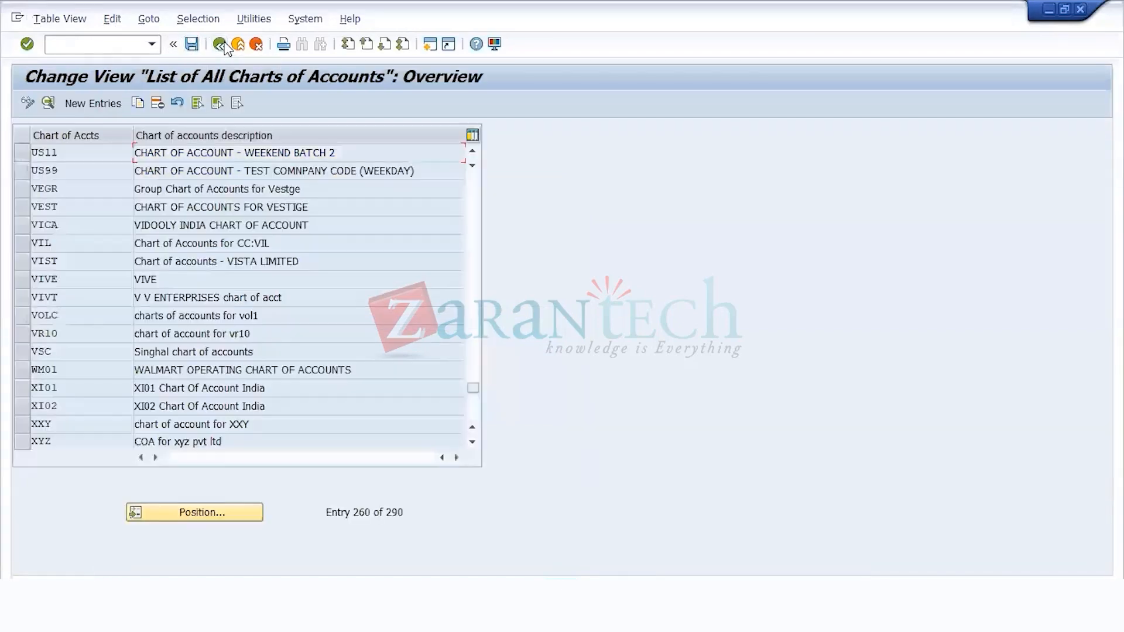
pyautogui.click(196, 47)
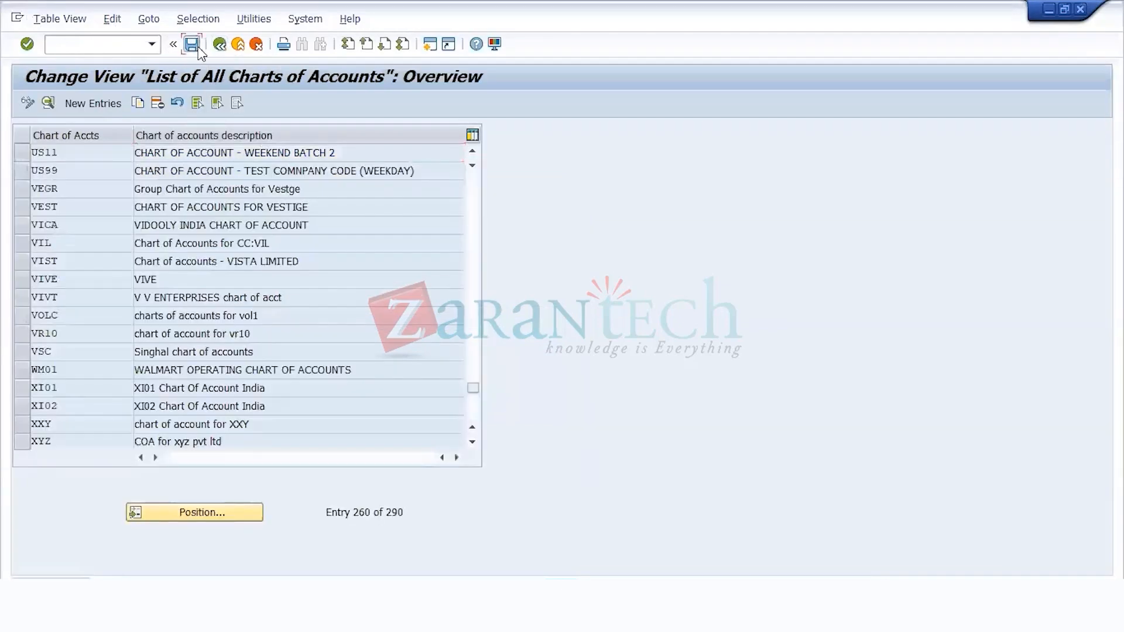
pyautogui.click(219, 45)
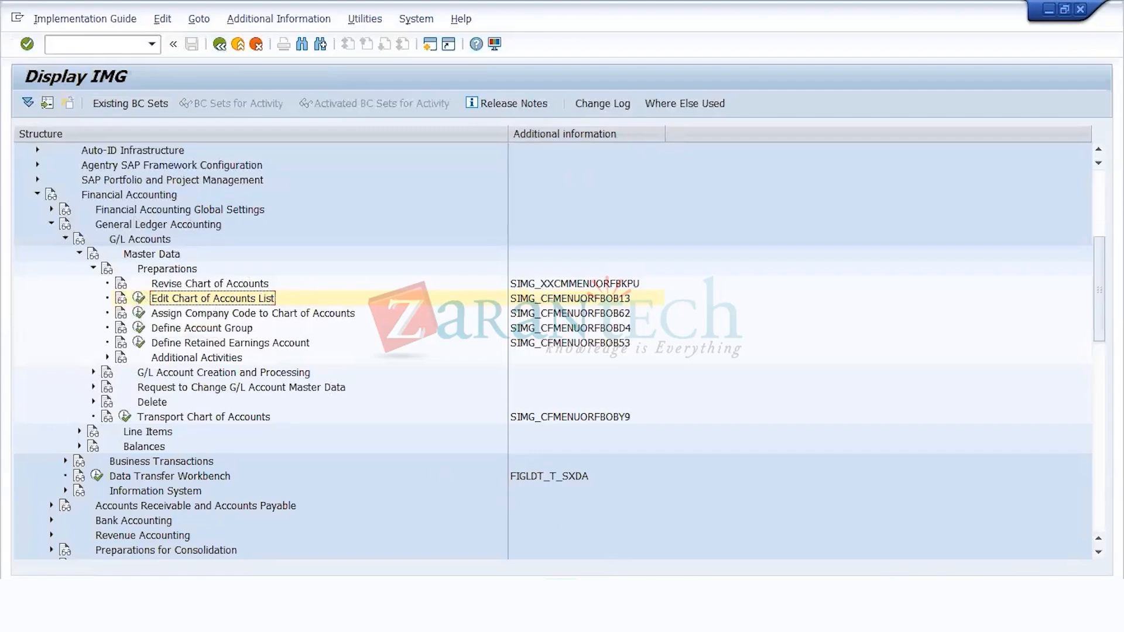
# Step: Switch to the Notepad notes, add the six-digit example 999999 below the TRANSPORT line and select it
pyautogui.click(561, 593)
pyautogui.click(676, 475)
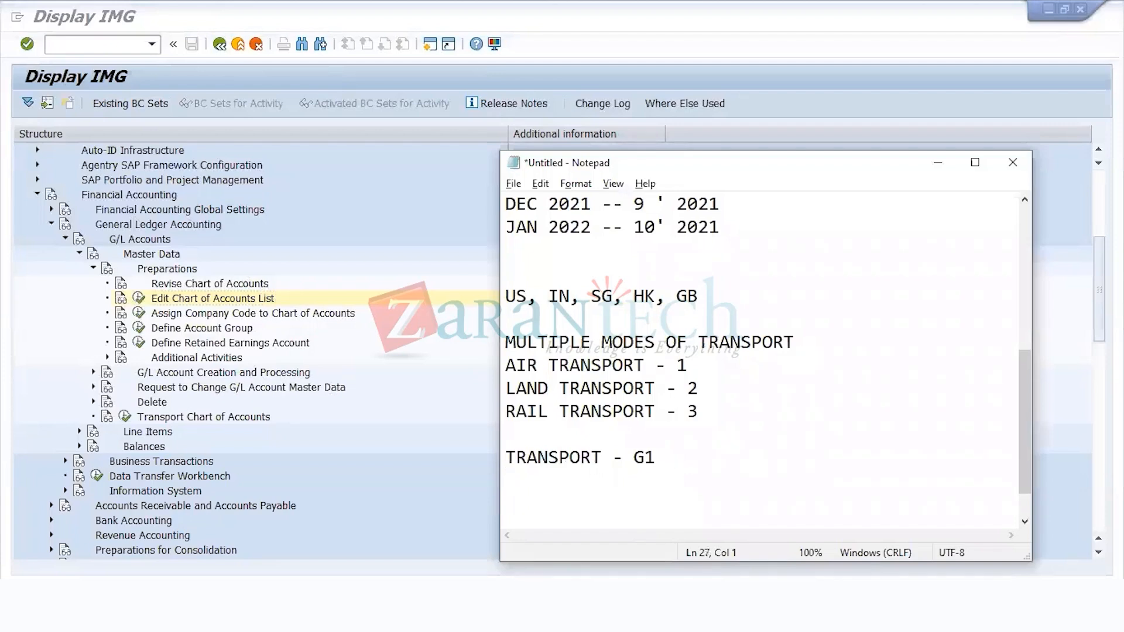
pyautogui.press('Return')
pyautogui.write('999999')
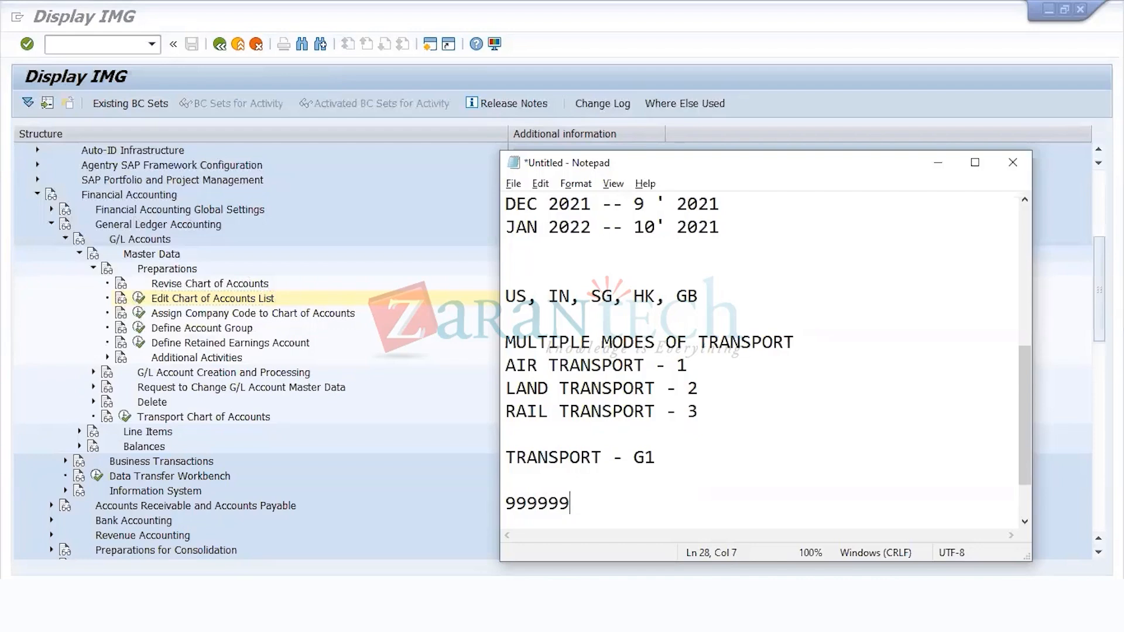
pyautogui.hotkey('shift', 'Left')
pyautogui.hotkey('shift', 'Left')
pyautogui.hotkey('shift', 'Left')
pyautogui.hotkey('shift', 'Left')
pyautogui.hotkey('shift', 'Left')
pyautogui.hotkey('shift', 'Left')
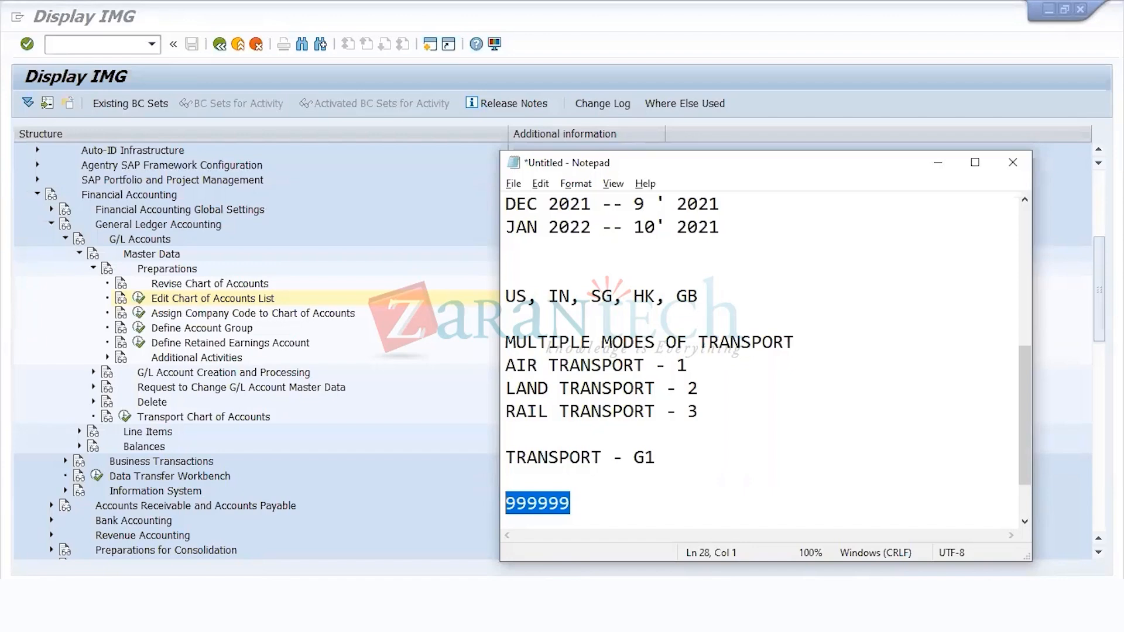
# Step: Switch back to SAP, assign chart of accounts US11 to company code US11, and save to the customizing request WEEKEND BATCH 2 - FAGS
pyautogui.press('End')
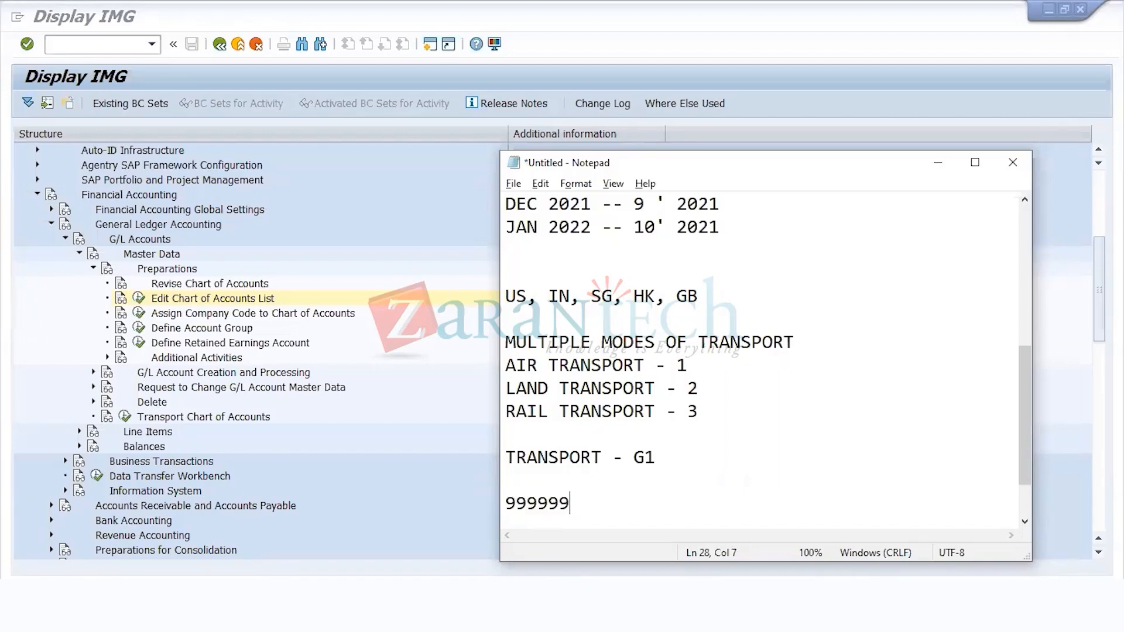
pyautogui.click(6, 339)
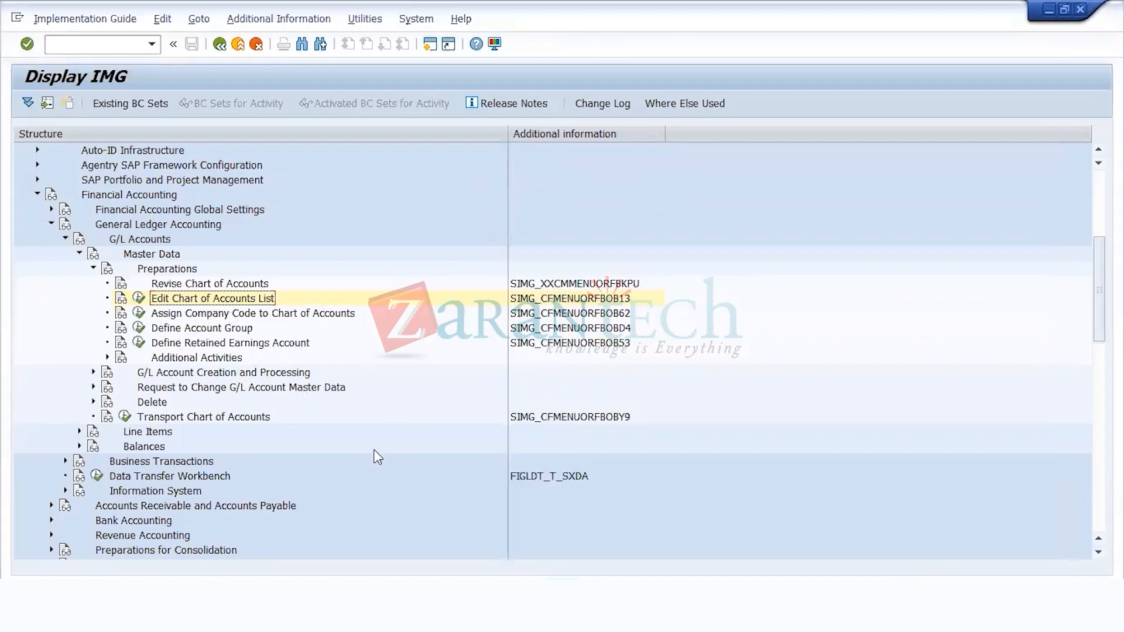
pyautogui.click(622, 314)
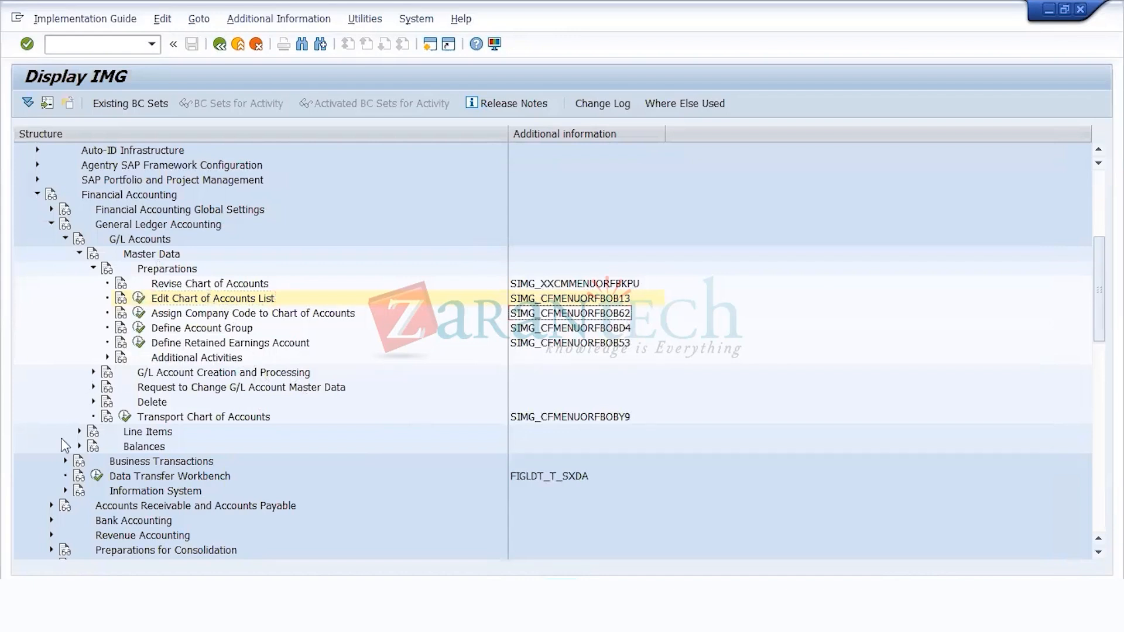
pyautogui.click(139, 314)
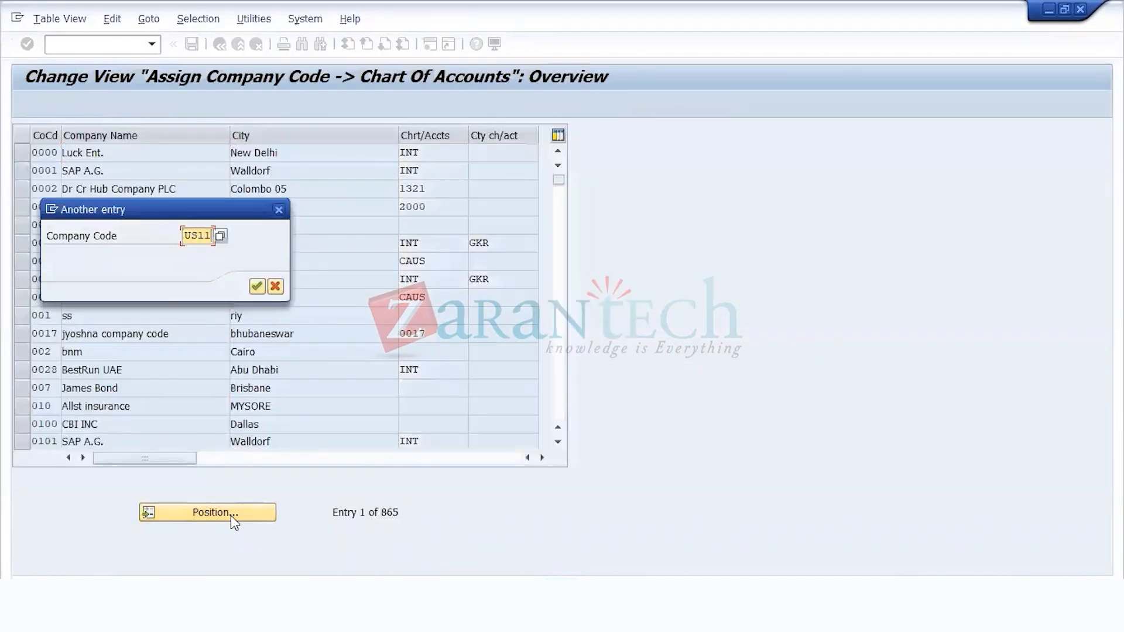
pyautogui.press('Return')
pyautogui.write('US11')
pyautogui.click(190, 45)
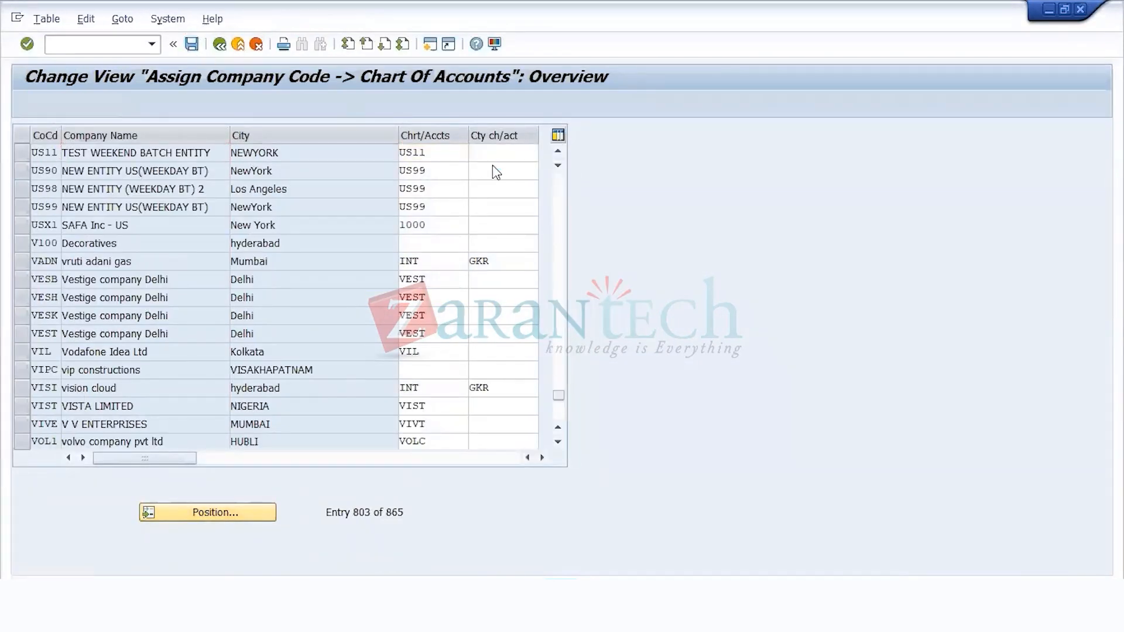
pyautogui.click(301, 288)
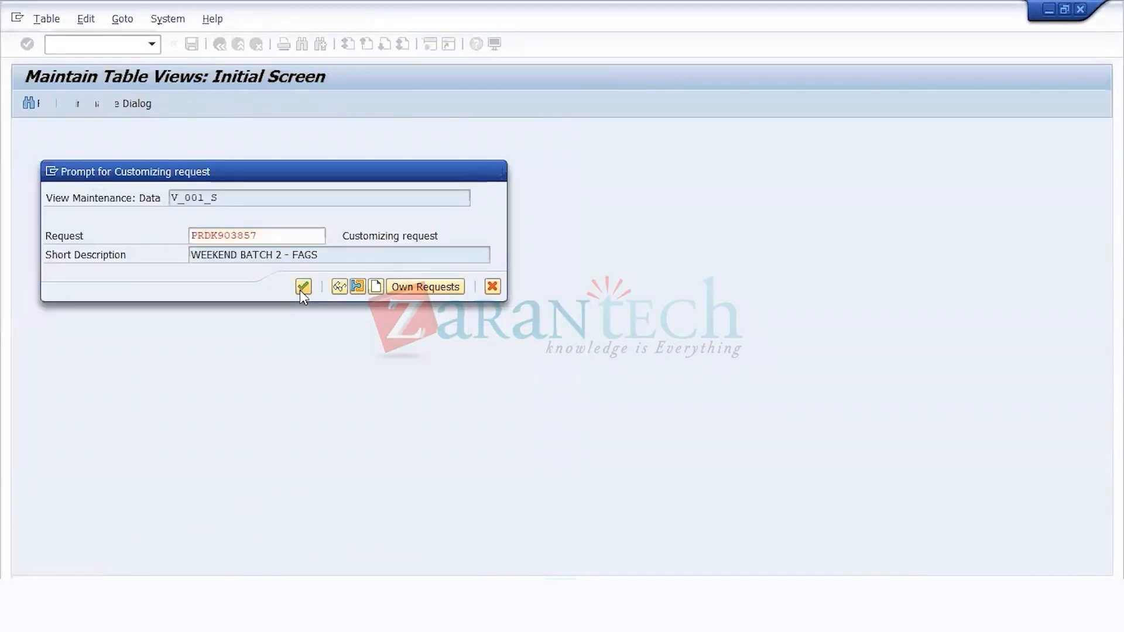
# Step: Compare the country chart of accounts field of company code US11 with the country list US, IN, SG, HK, GB in the Notepad notes
pyautogui.click(518, 157)
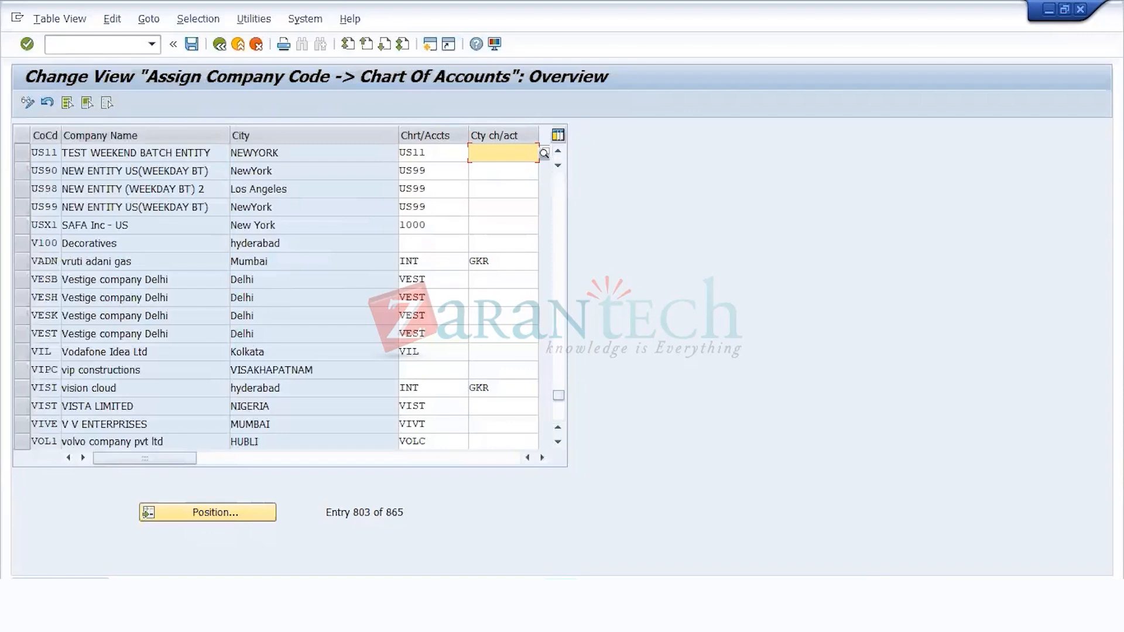
pyautogui.click(561, 593)
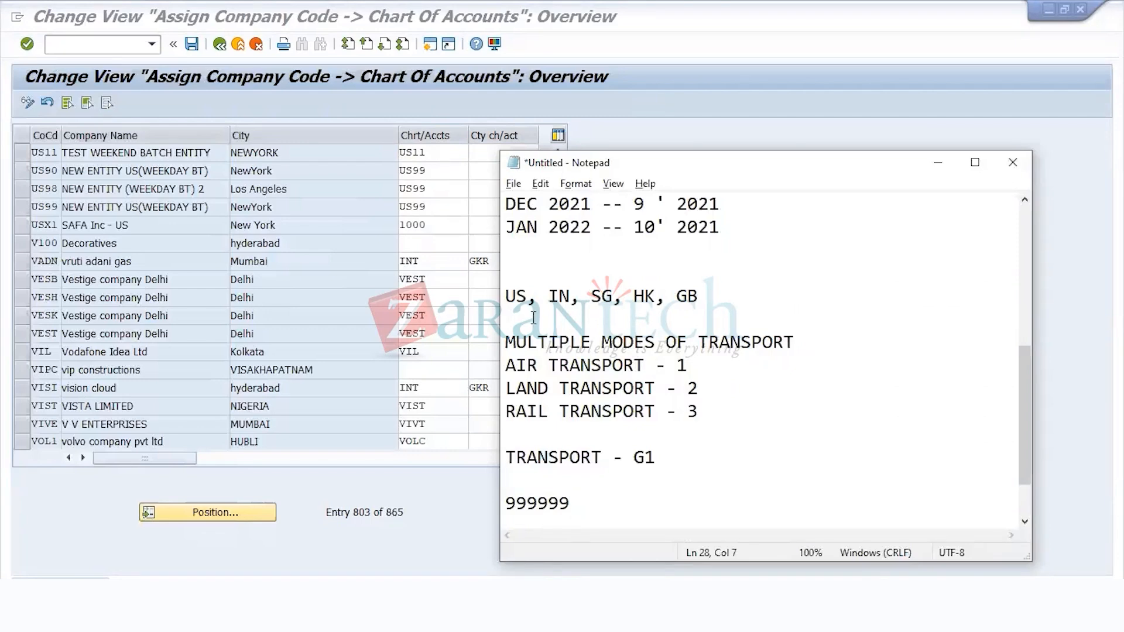
pyautogui.moveTo(506, 296); pyautogui.dragTo(700, 301)
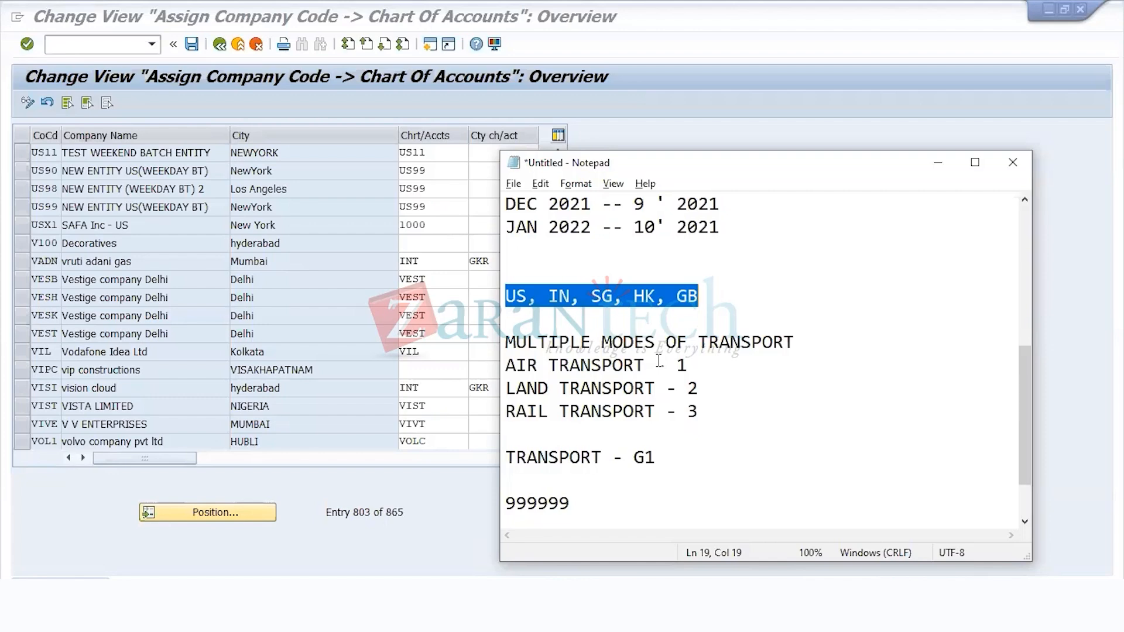
pyautogui.click(489, 150)
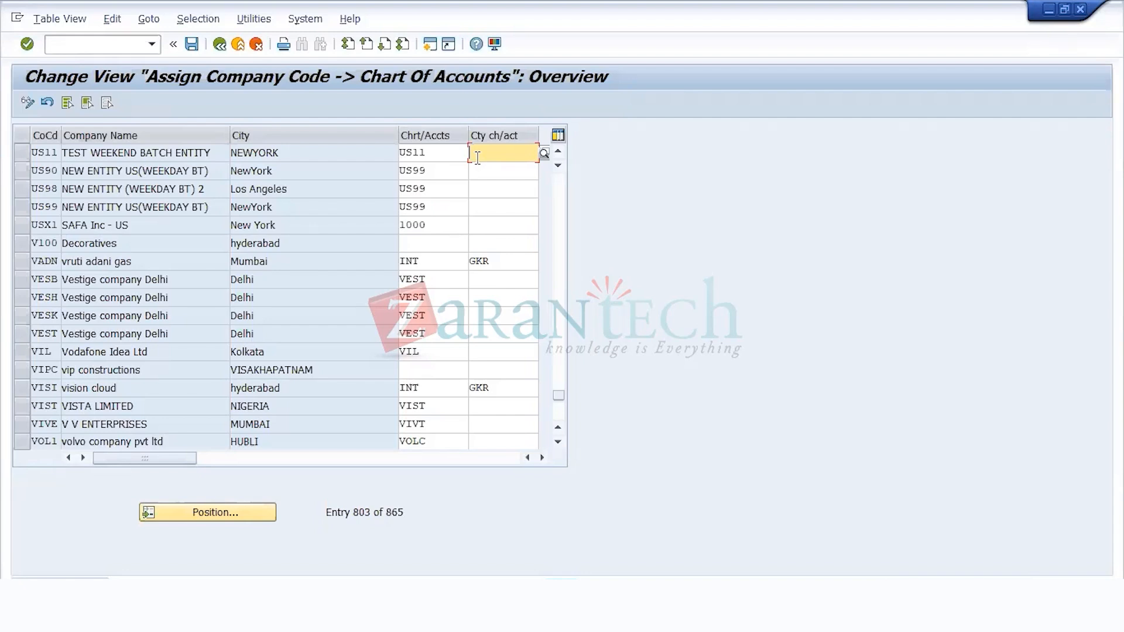
# Step: Switch to the Notepad notes and examine how the air, land and rail transport lines relate to the group code G1
pyautogui.hotkey('alt', 'Tab')
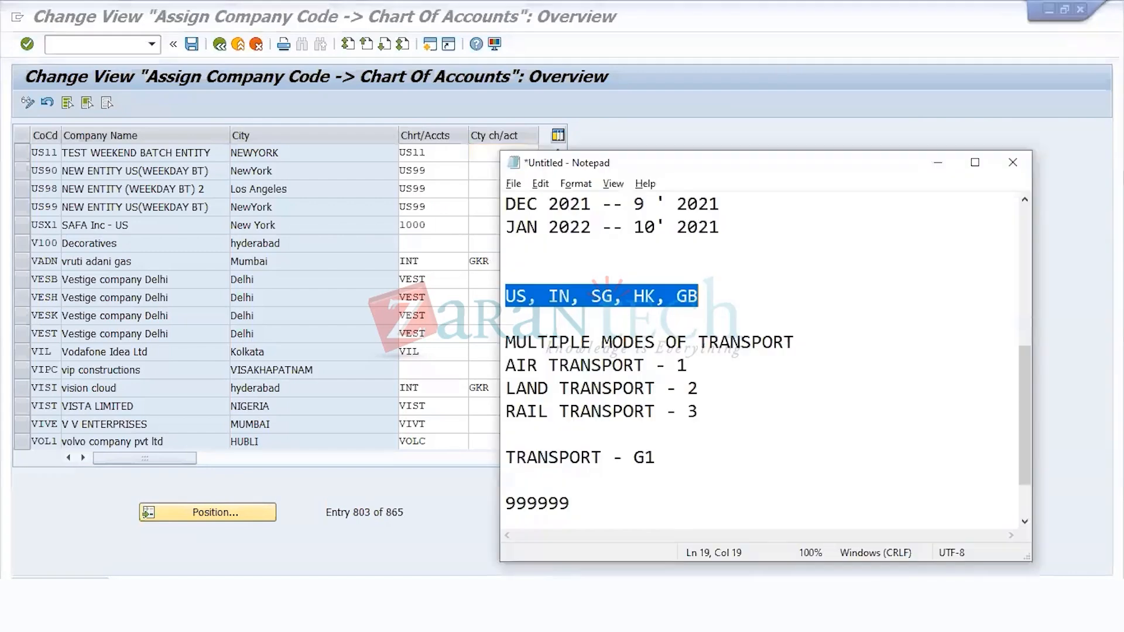
pyautogui.click(726, 375)
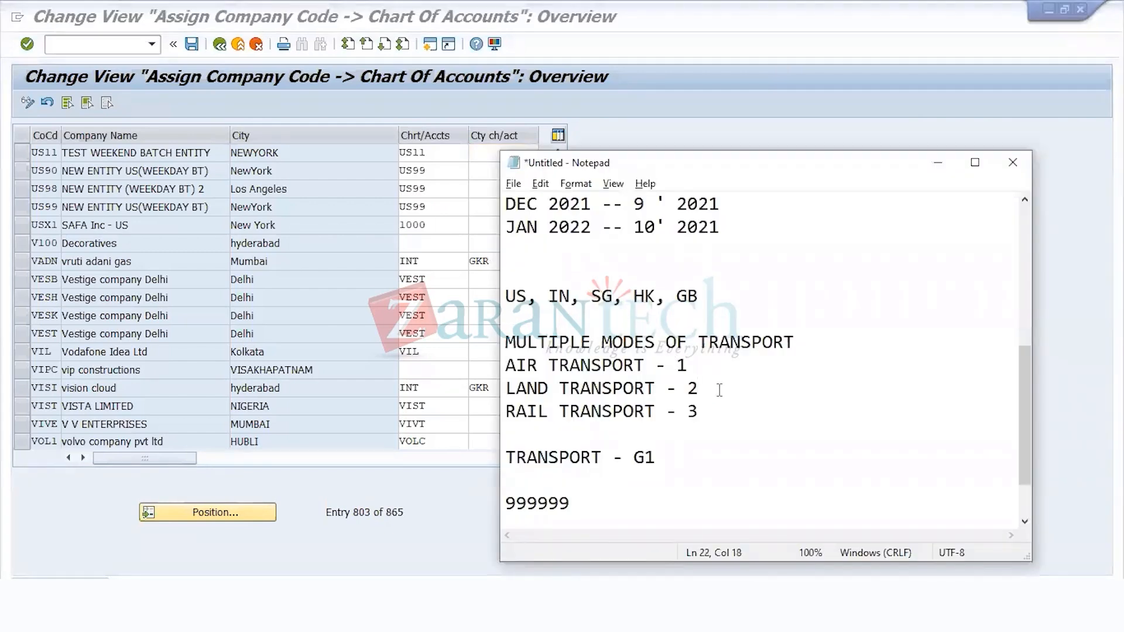
pyautogui.moveTo(662, 457); pyautogui.dragTo(632, 457)
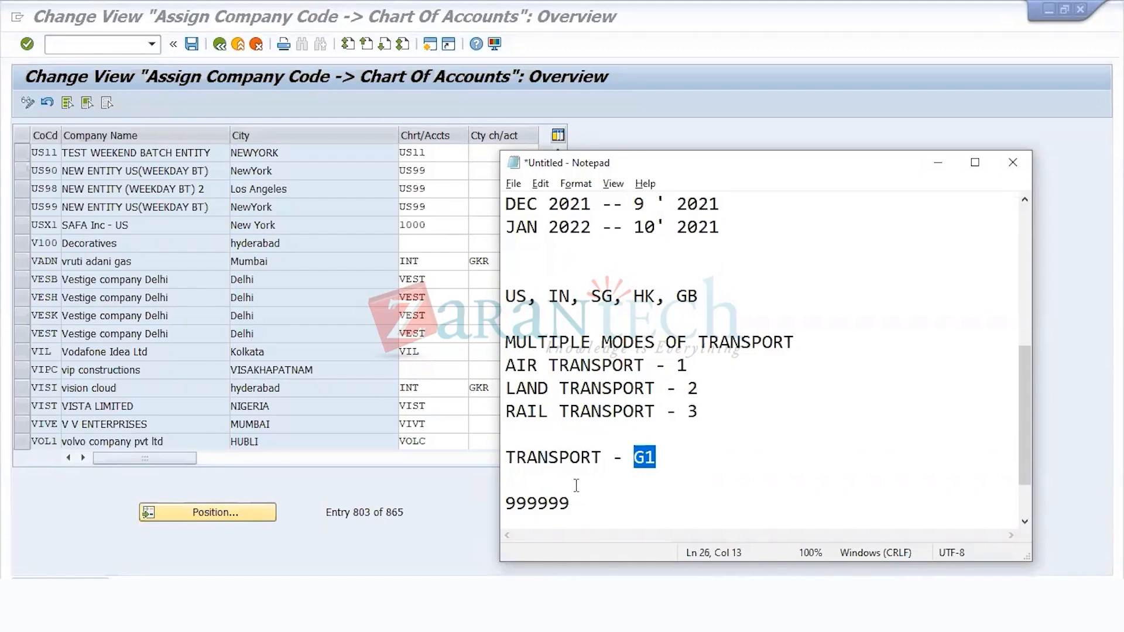
pyautogui.click(706, 365)
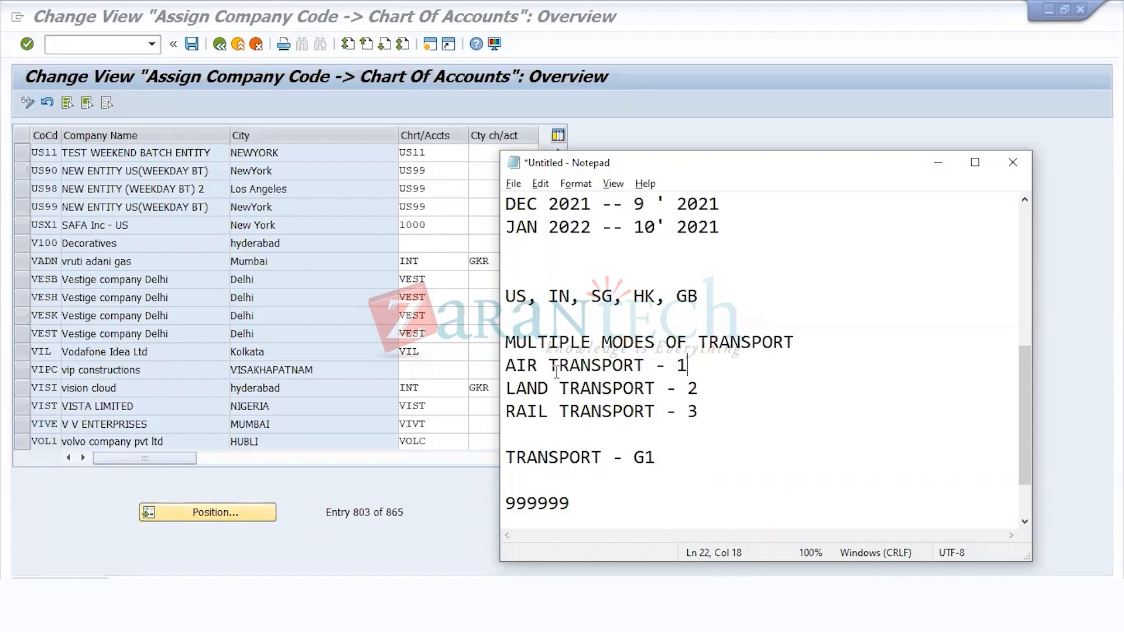
pyautogui.moveTo(507, 366); pyautogui.dragTo(725, 414)
pyautogui.moveTo(657, 460); pyautogui.dragTo(635, 461)
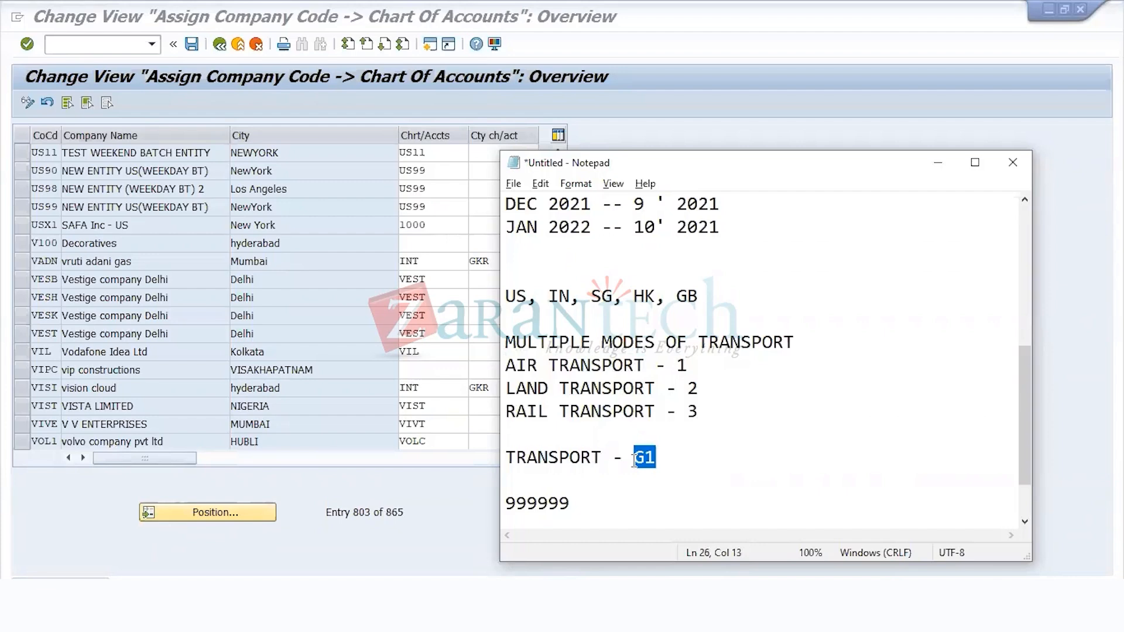
pyautogui.click(594, 480)
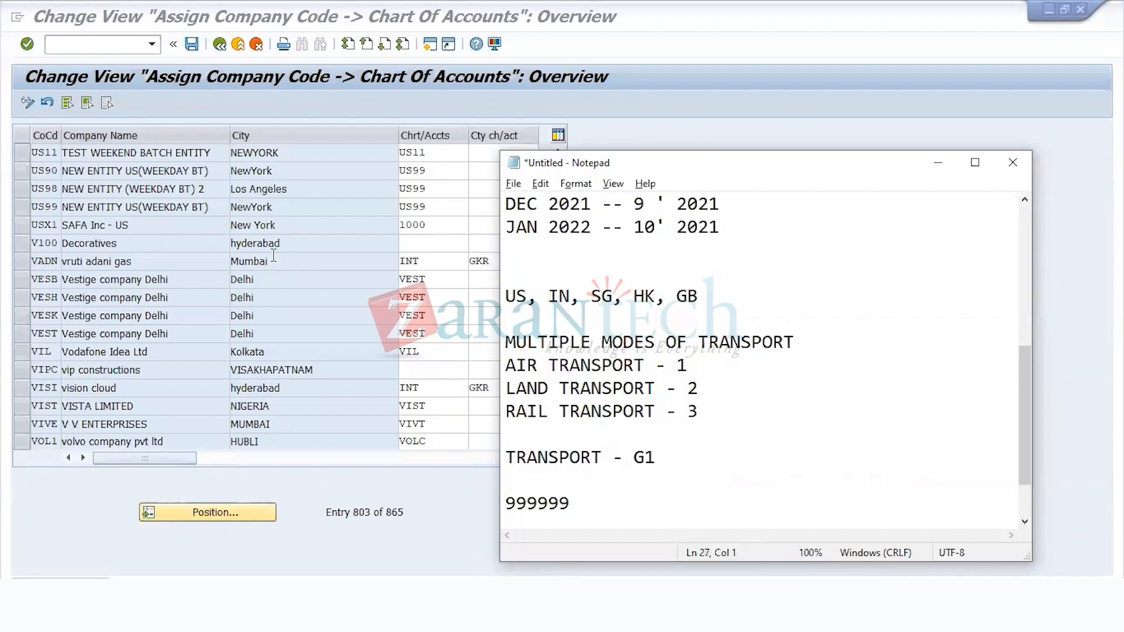
# Step: Switch back to SAP, save the company code to chart of accounts assignments and go back to the IMG structure
pyautogui.click(225, 208)
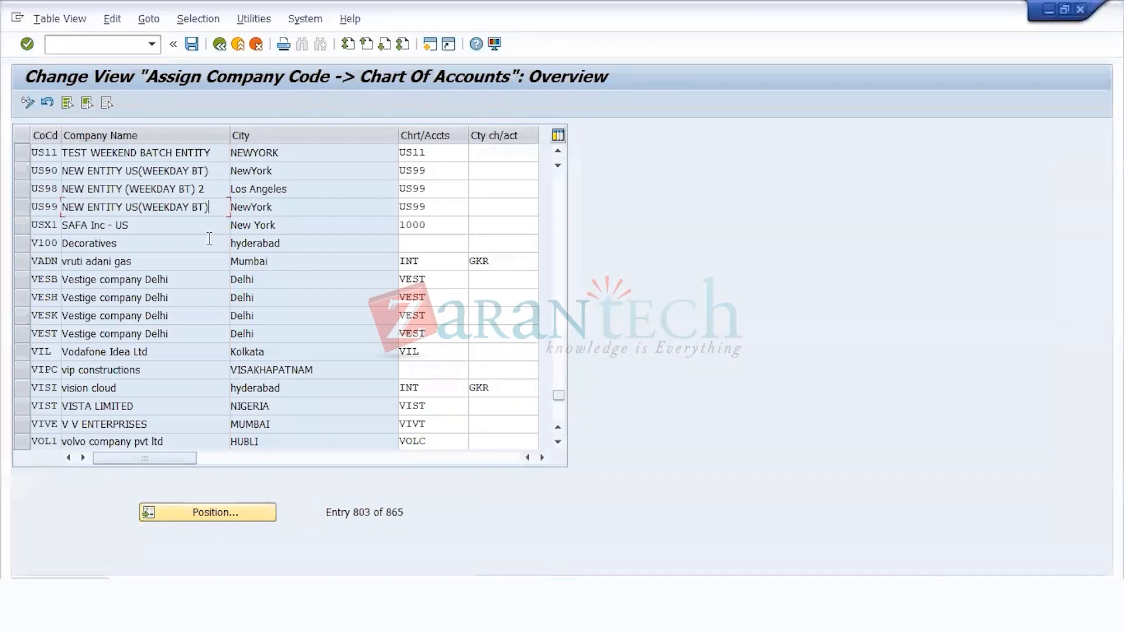
pyautogui.click(192, 45)
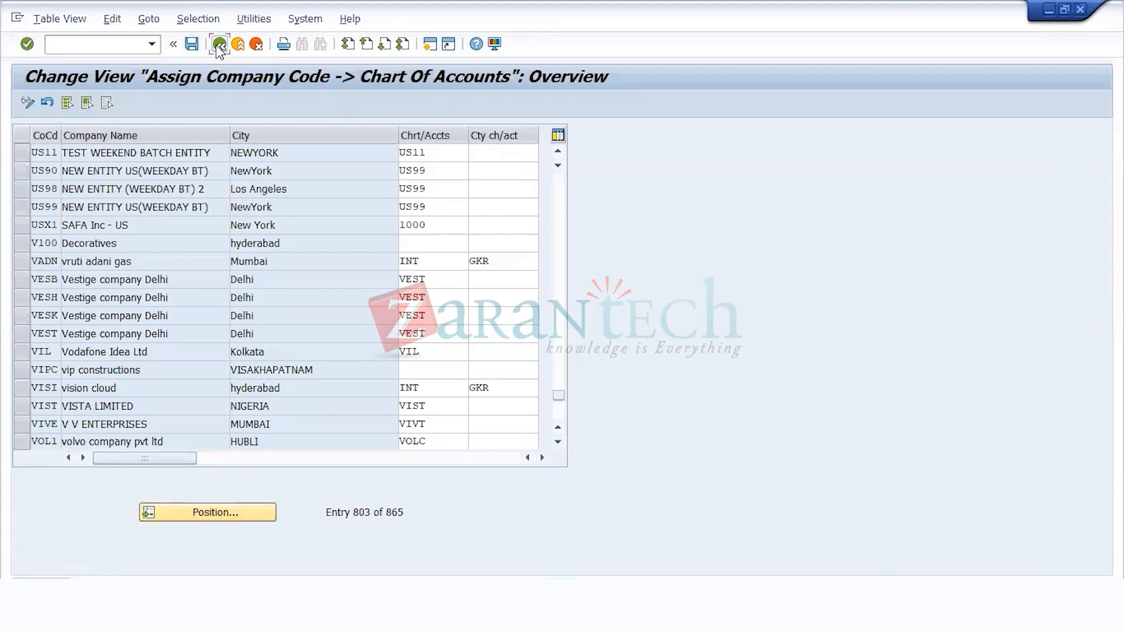
pyautogui.click(220, 44)
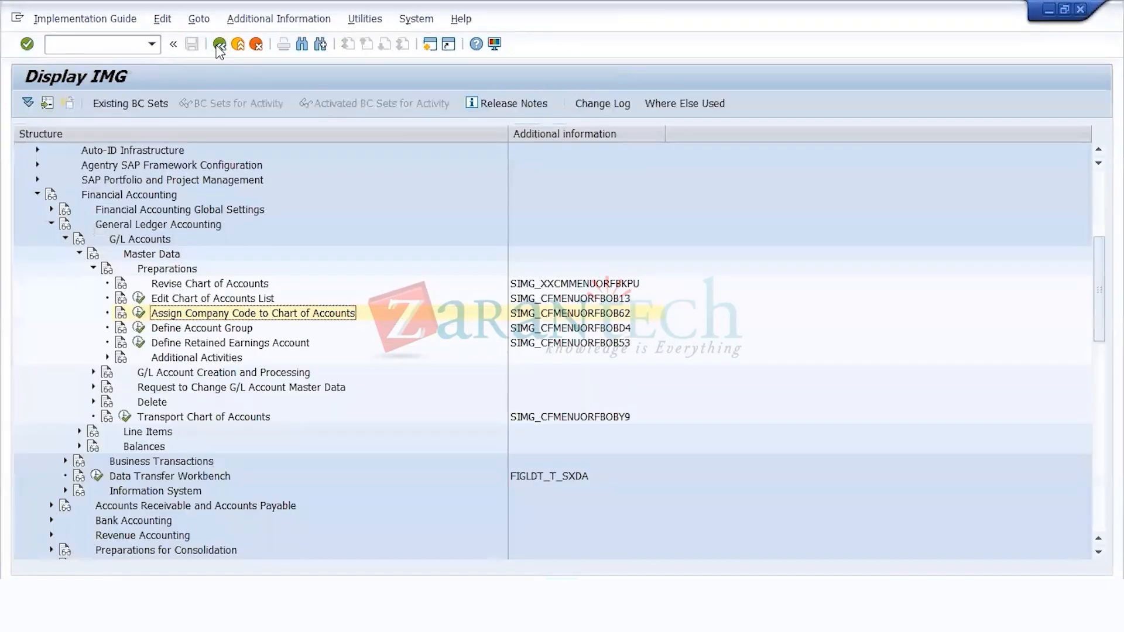
# Step: Open the Define Account Group activity and start a new G/L account group entry for chart of accounts US11
pyautogui.click(212, 331)
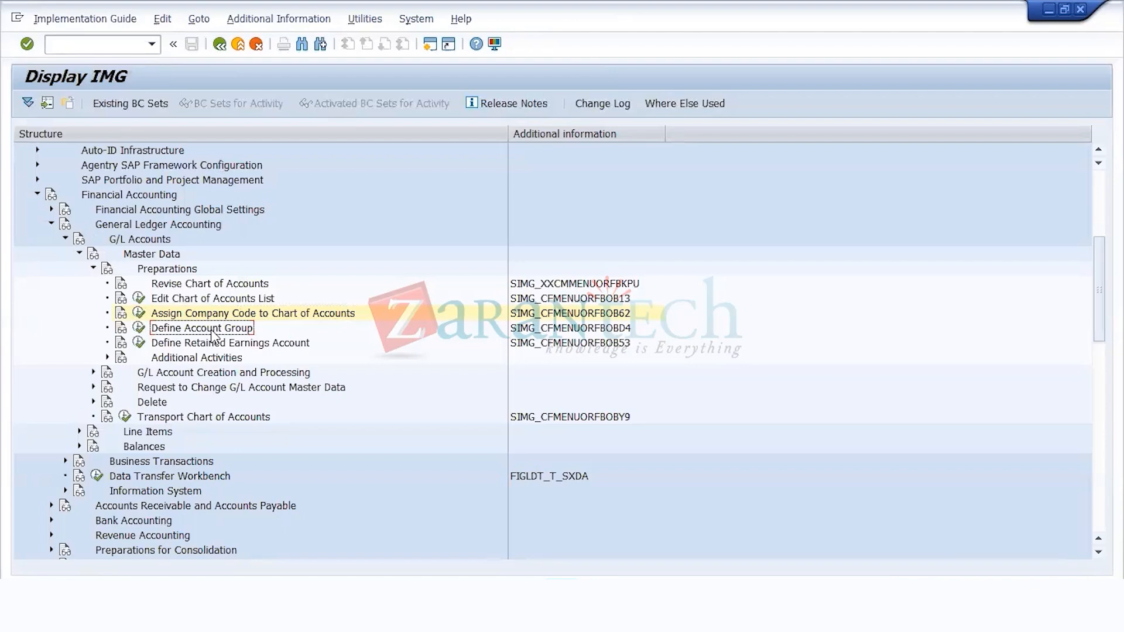
pyautogui.click(138, 329)
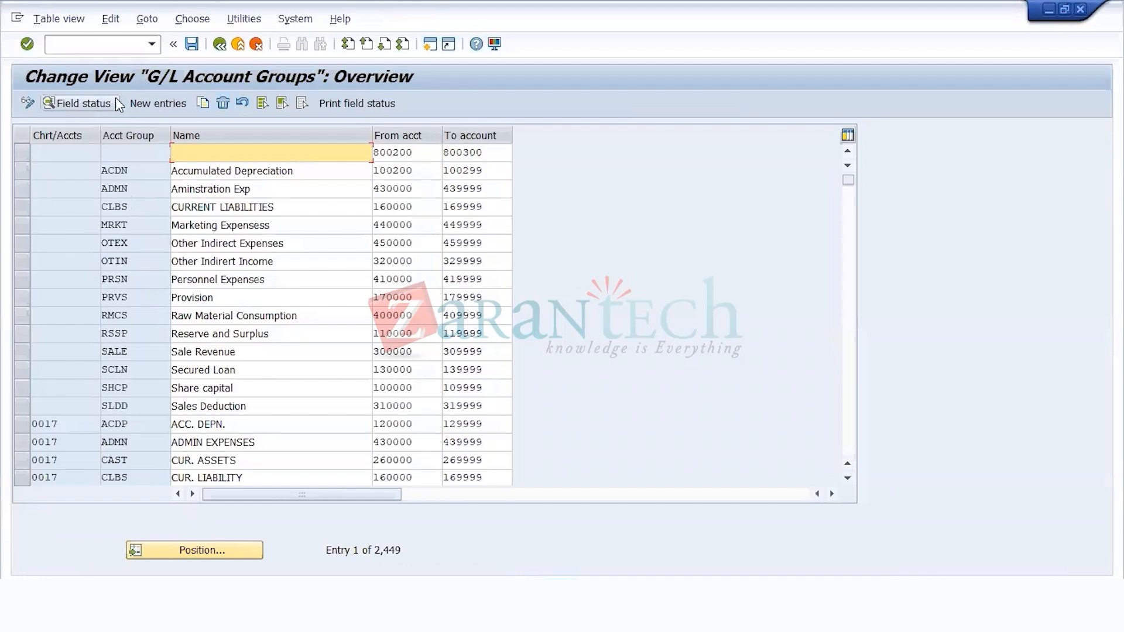
pyautogui.click(141, 104)
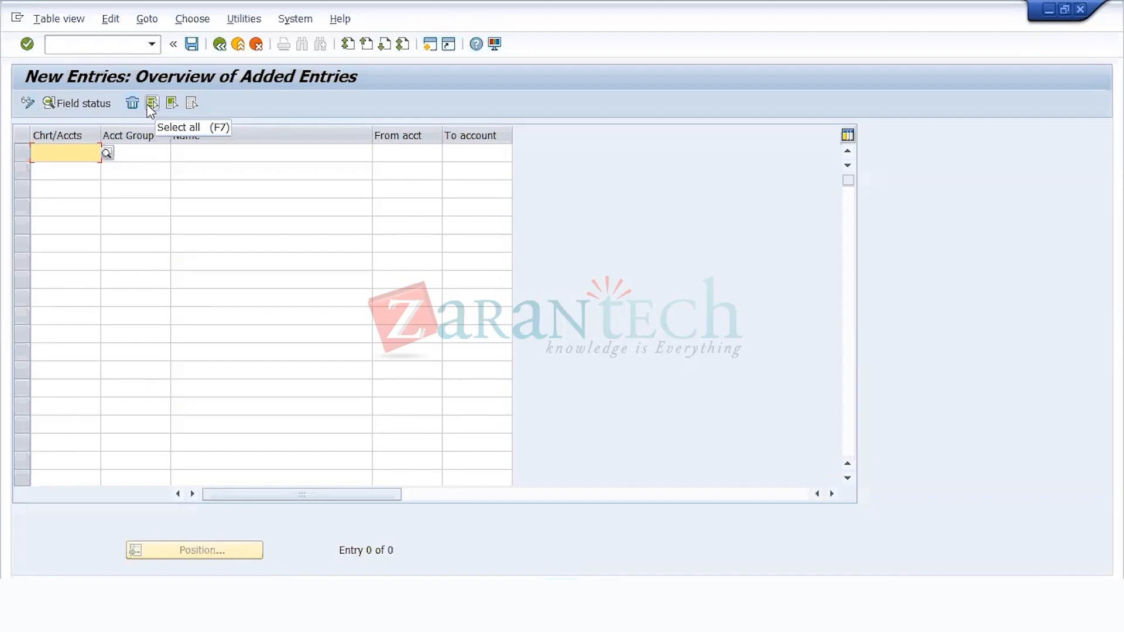
pyautogui.write('US11')
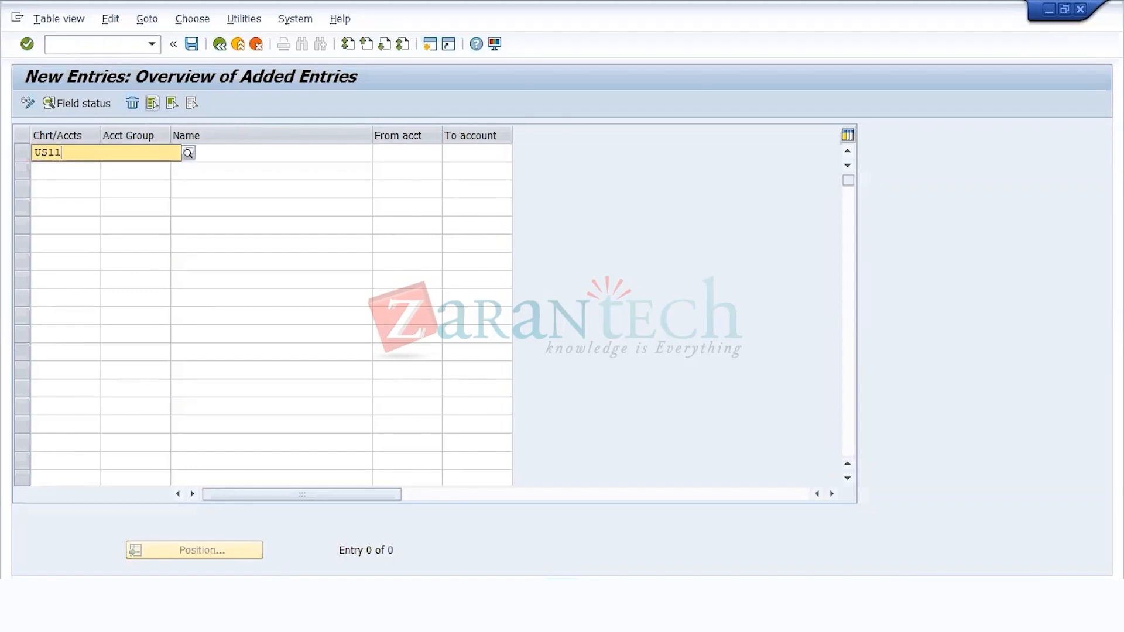
pyautogui.press('Tab')
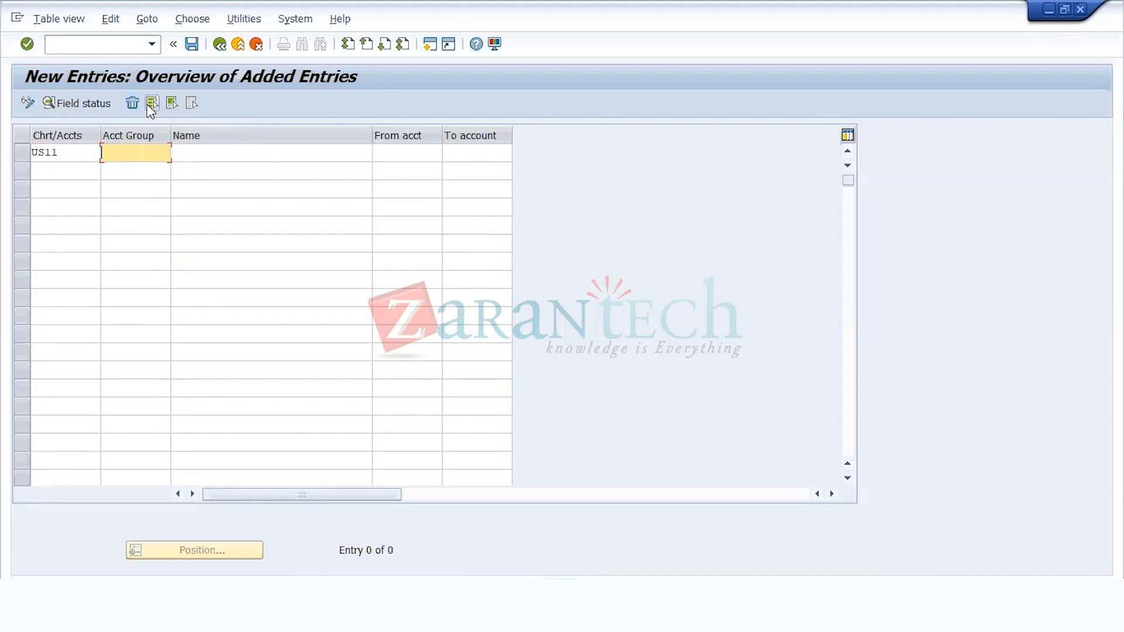
# Step: Enter account group CURA with the name CURRENT ASSETS in the first new entry
pyautogui.write('CURA')
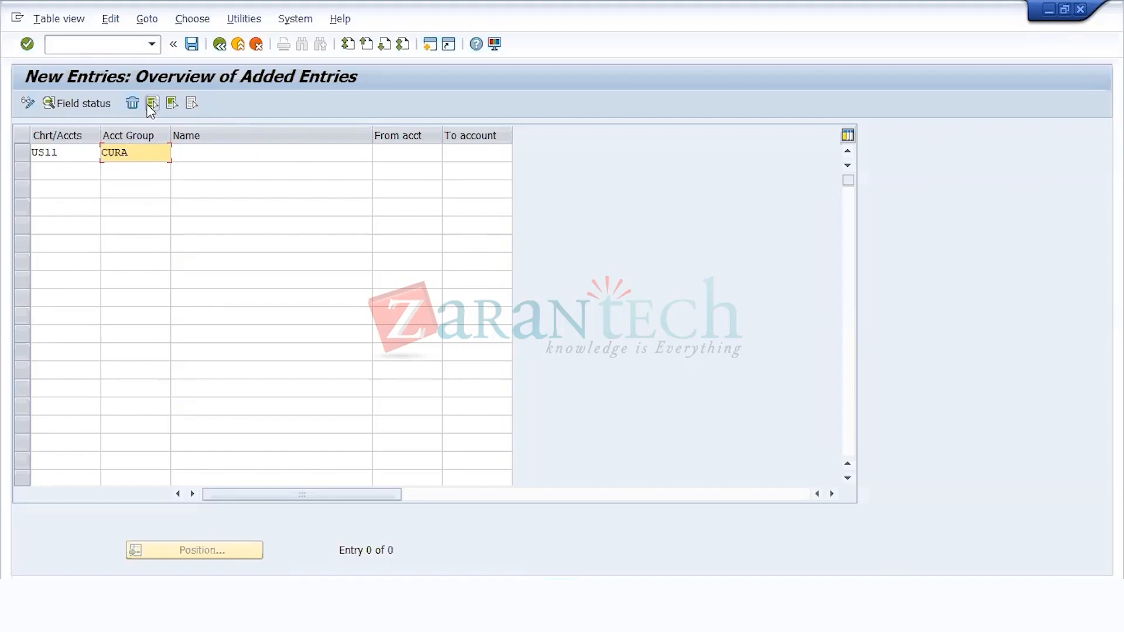
pyautogui.press('Tab')
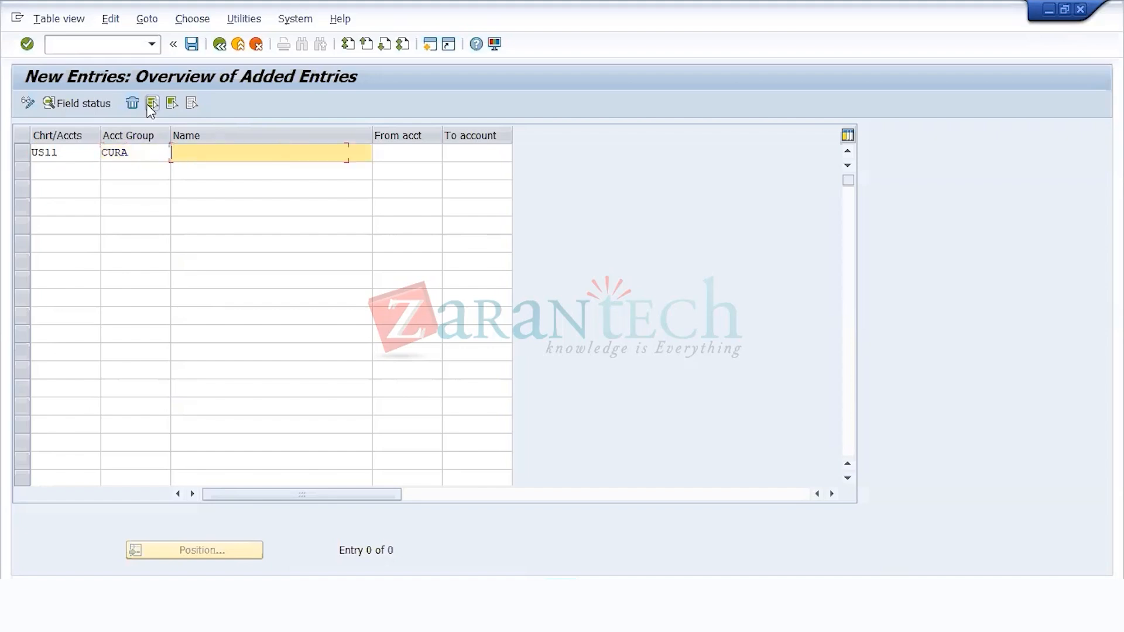
pyautogui.write('CURRENT')
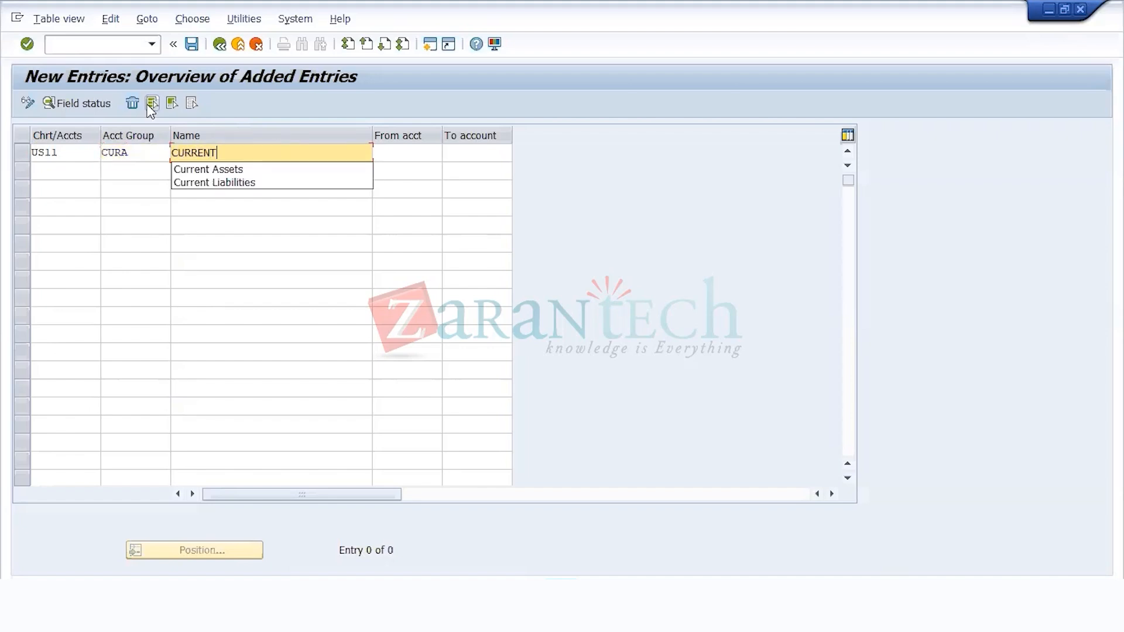
pyautogui.write(' ASSETS')
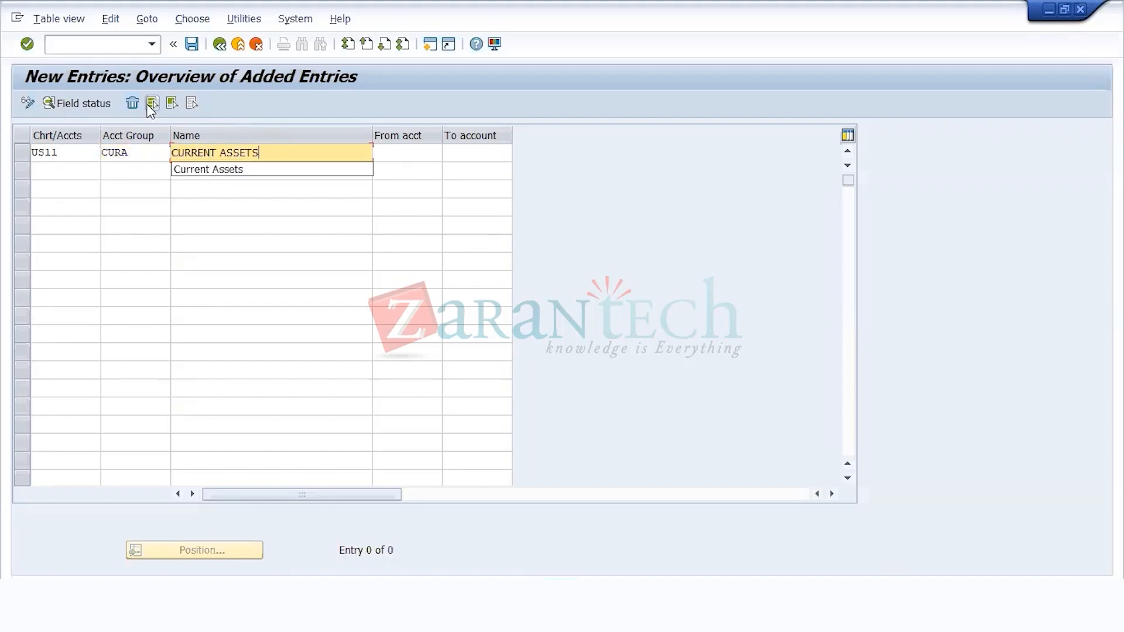
pyautogui.press('Tab')
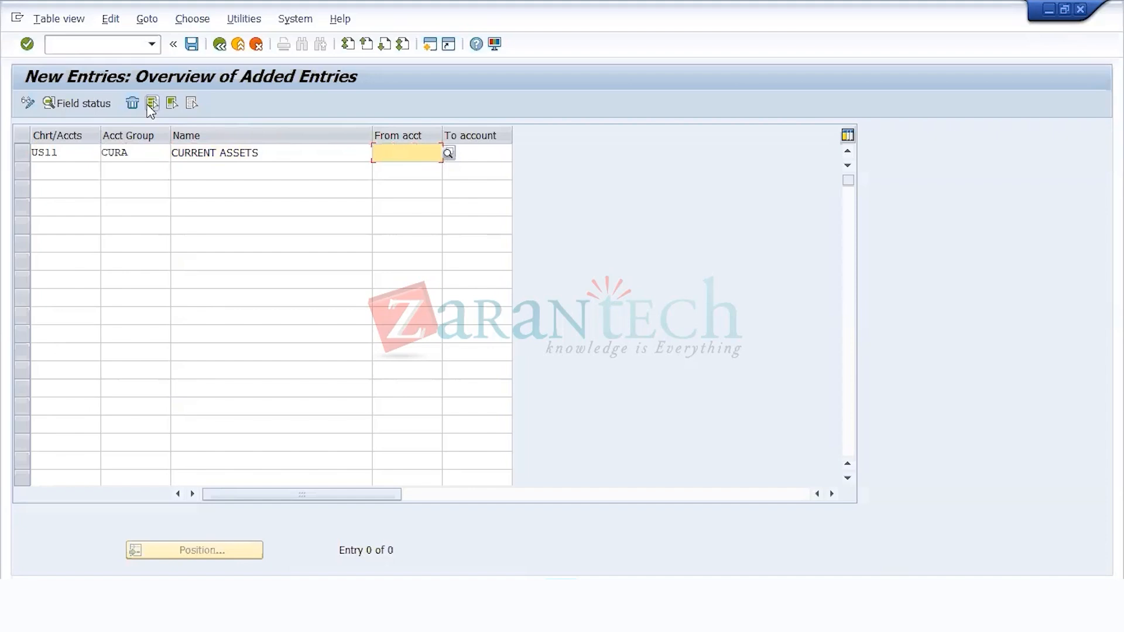
# Step: Set the account number range of the CURRENT ASSETS group from 1 to 1000
pyautogui.write('0')
pyautogui.press('Tab')
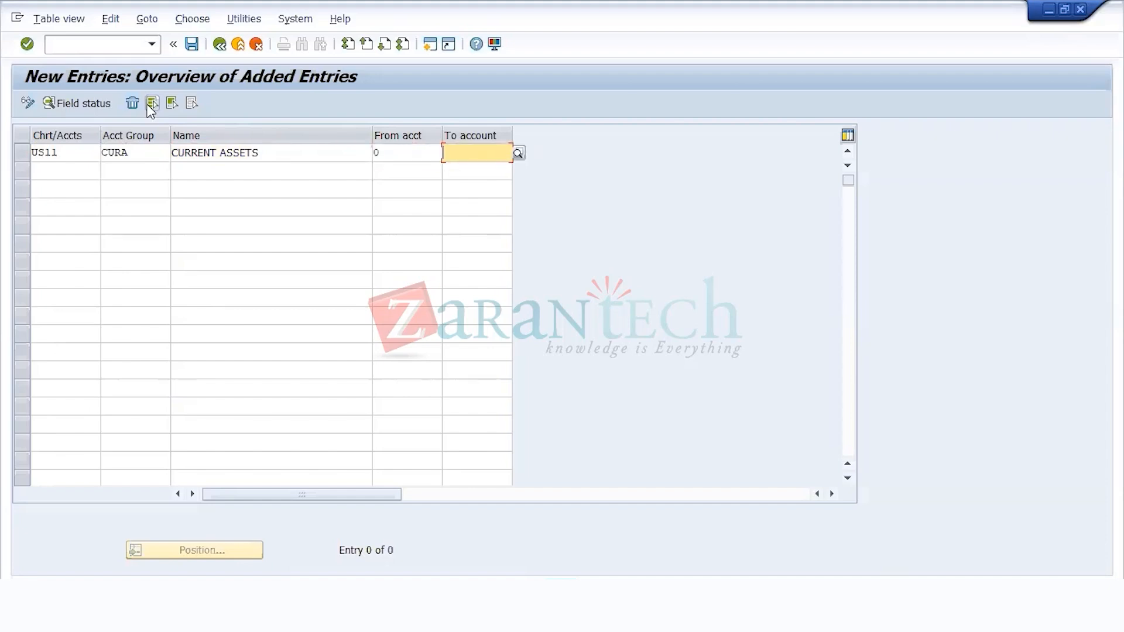
pyautogui.click(381, 152)
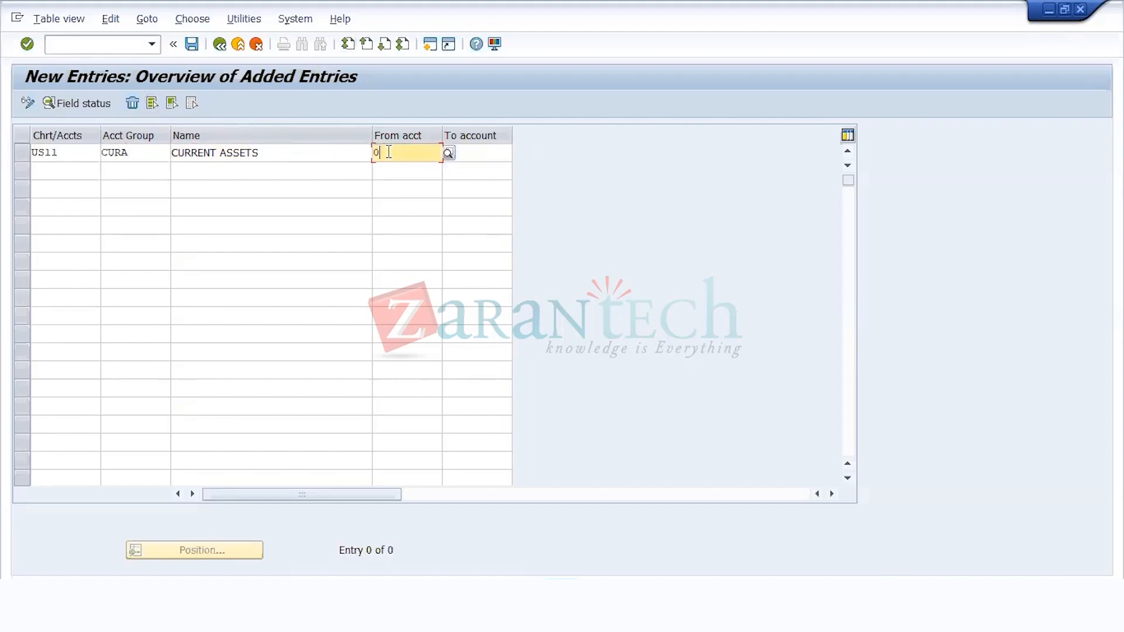
pyautogui.write('1')
pyautogui.press('Tab')
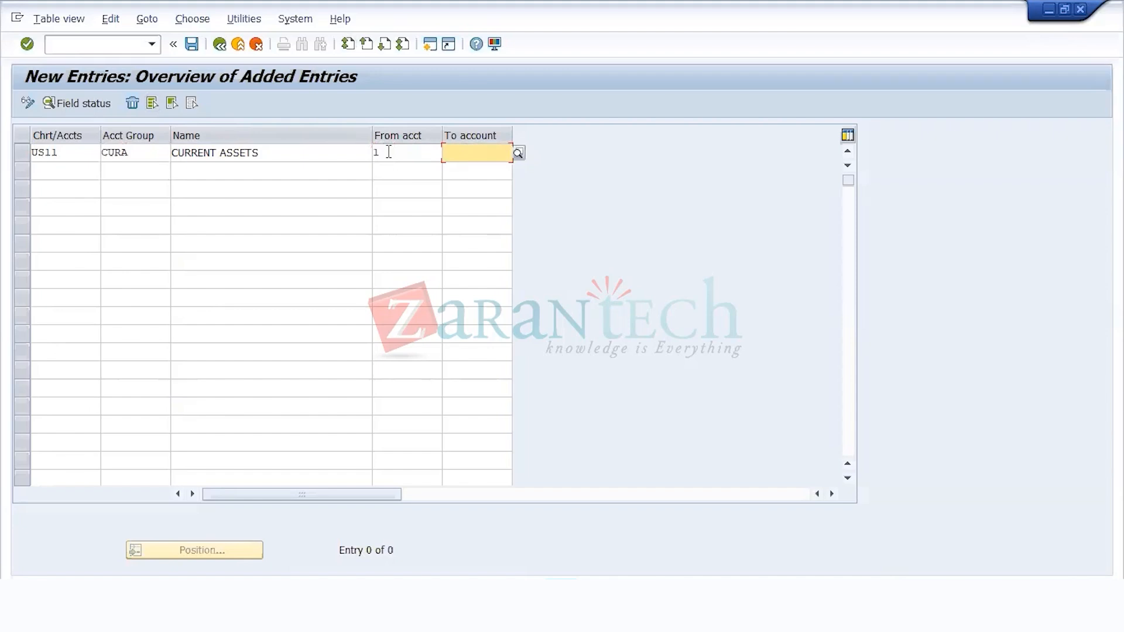
pyautogui.write('1000')
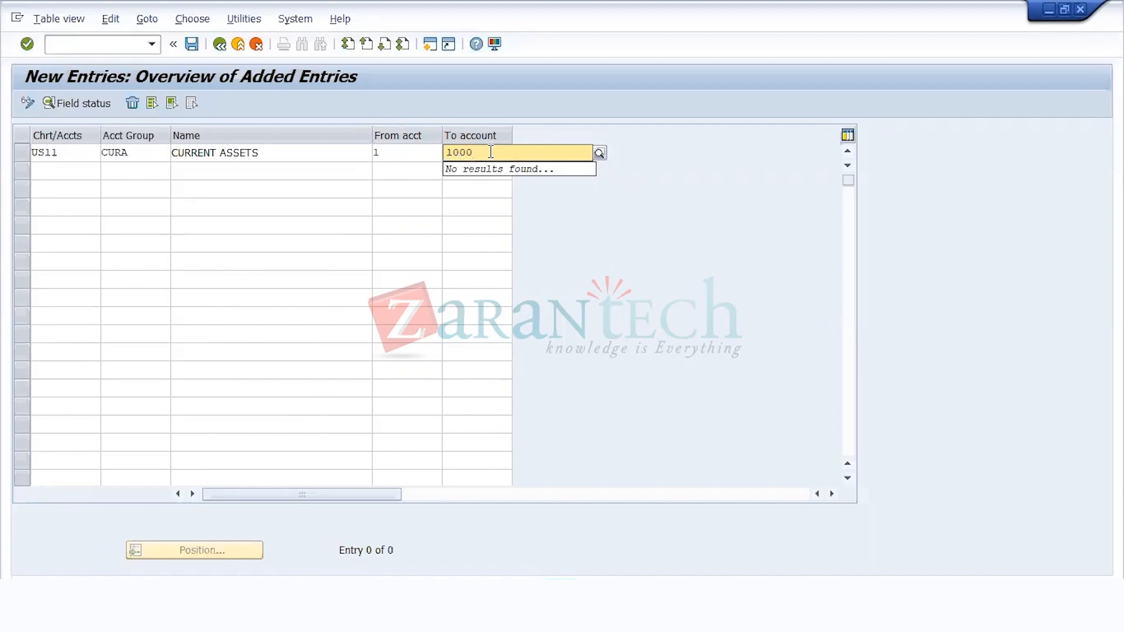
# Step: Start a second account group entry for chart of accounts US11 below the CURRENT ASSETS row
pyautogui.click(82, 173)
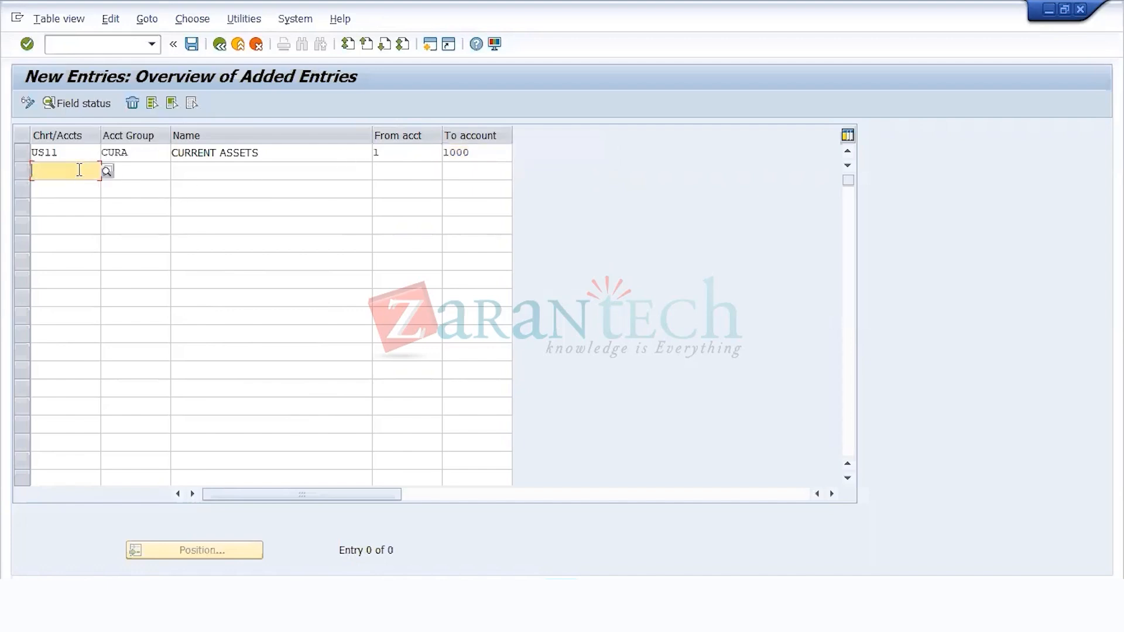
pyautogui.write('US11')
pyautogui.press('Tab')
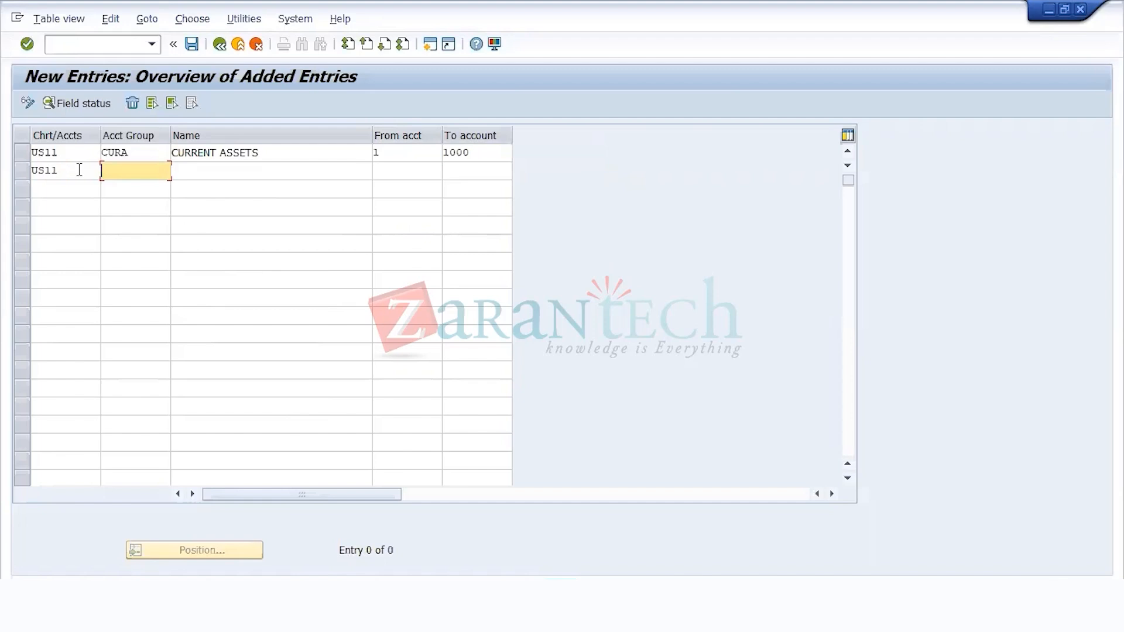
pyautogui.write('FIXA')
pyautogui.press('Tab')
pyautogui.write('FIXED')
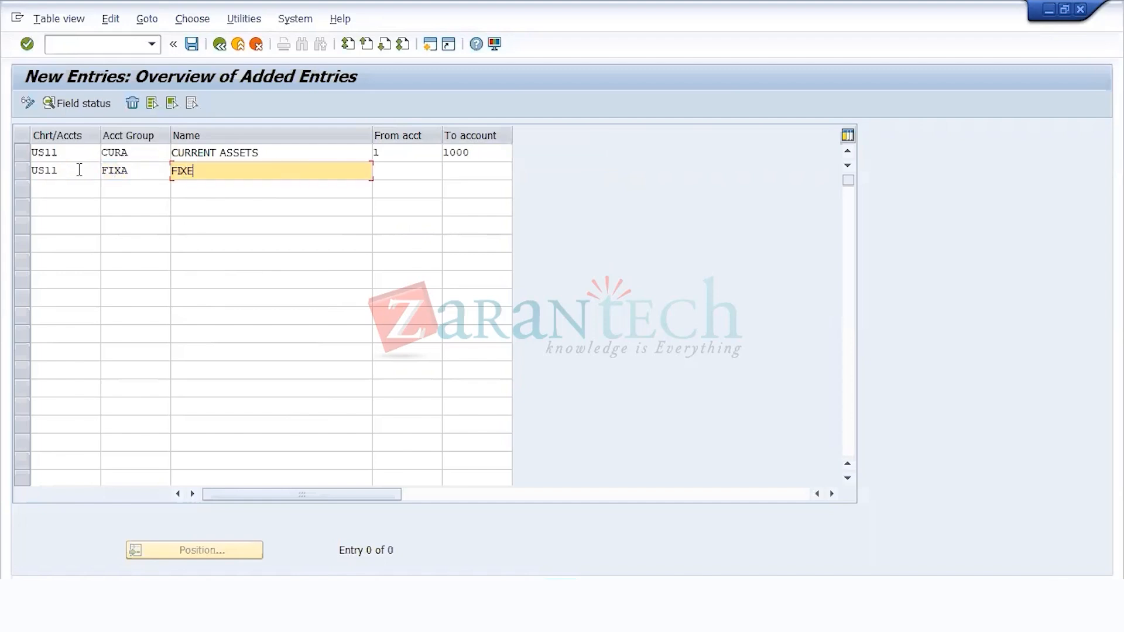
pyautogui.press('BackSpace')
pyautogui.press('BackSpace')
pyautogui.press('BackSpace')
pyautogui.press('BackSpace')
pyautogui.press('BackSpace')
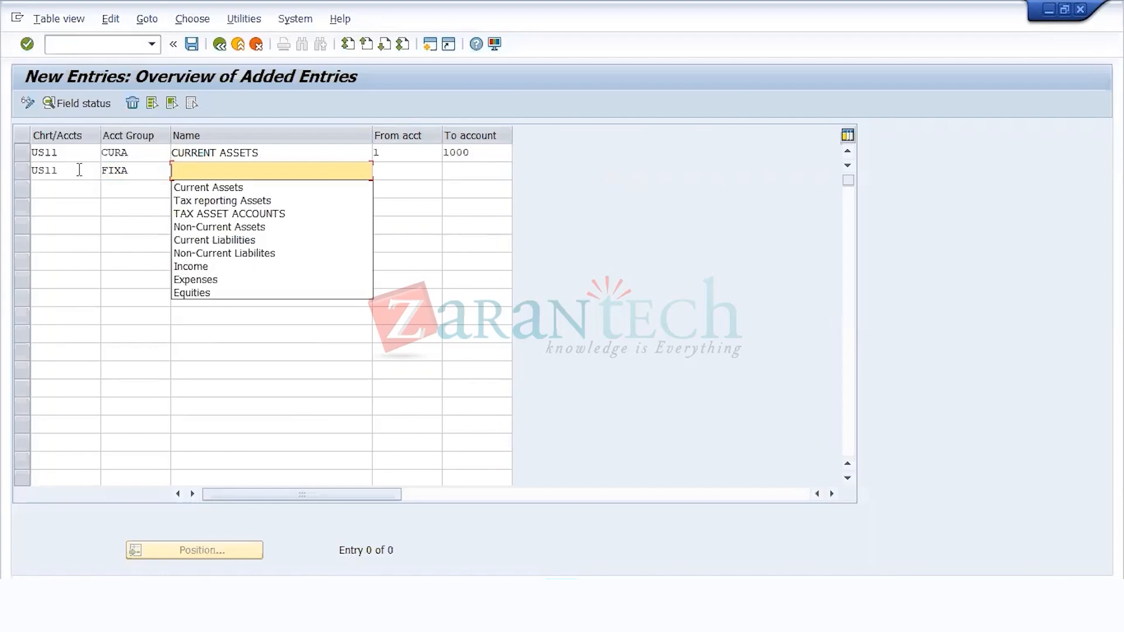
# Step: Set the second entry's account group to NCRA and its name to Non-Current Assets
pyautogui.click(138, 169)
pyautogui.moveTo(139, 168); pyautogui.dragTo(22, 164)
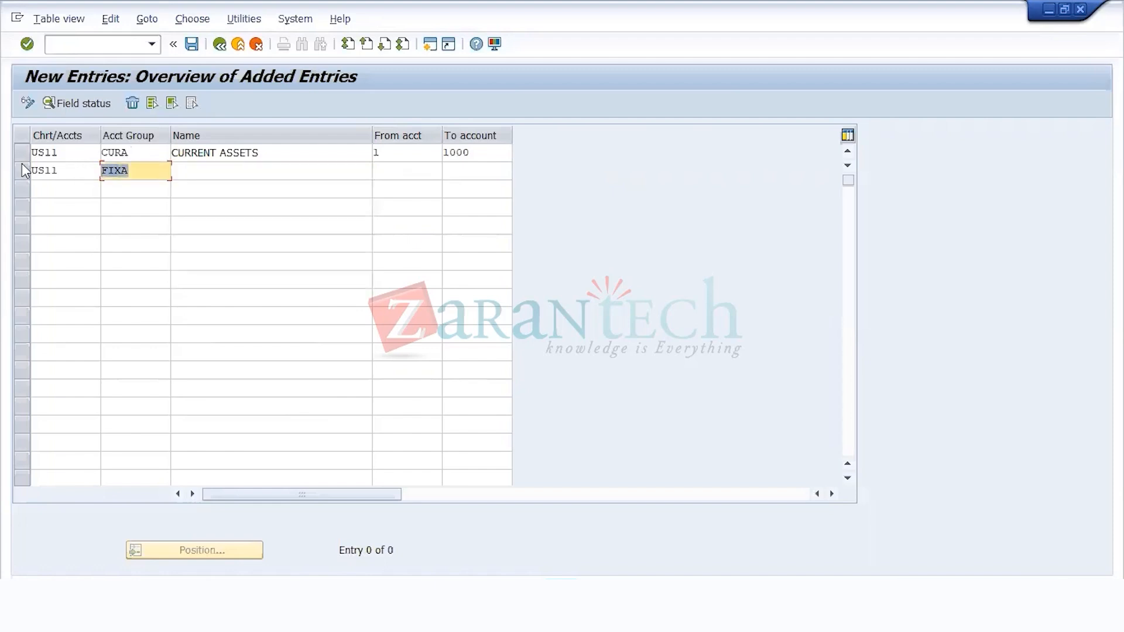
pyautogui.write('NC')
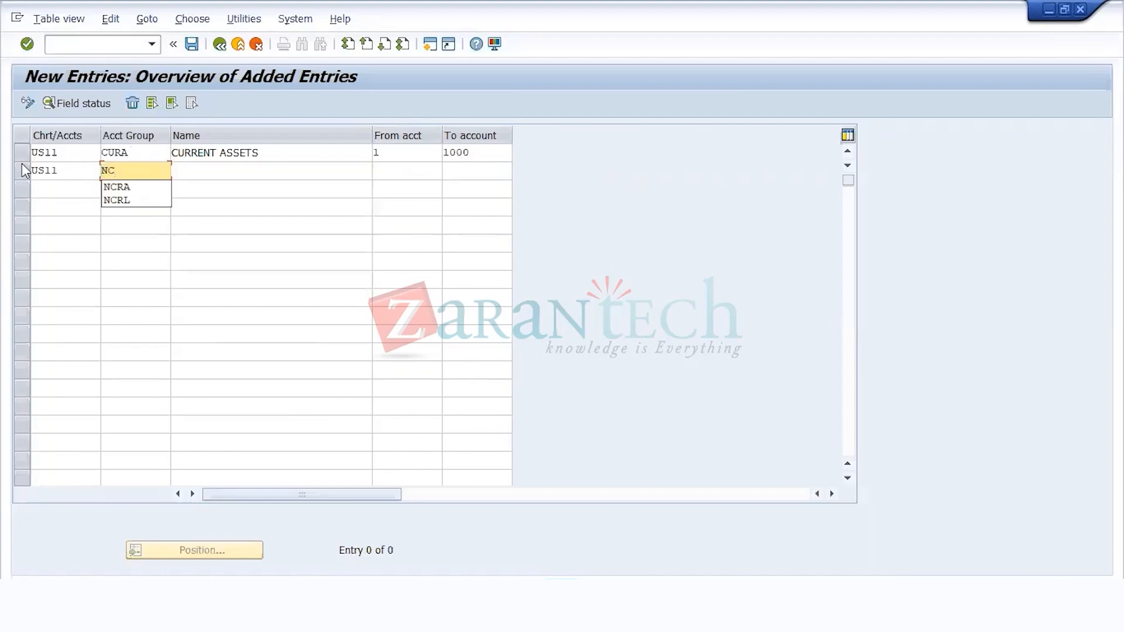
pyautogui.write('RA')
pyautogui.press('Tab')
pyautogui.write('NON')
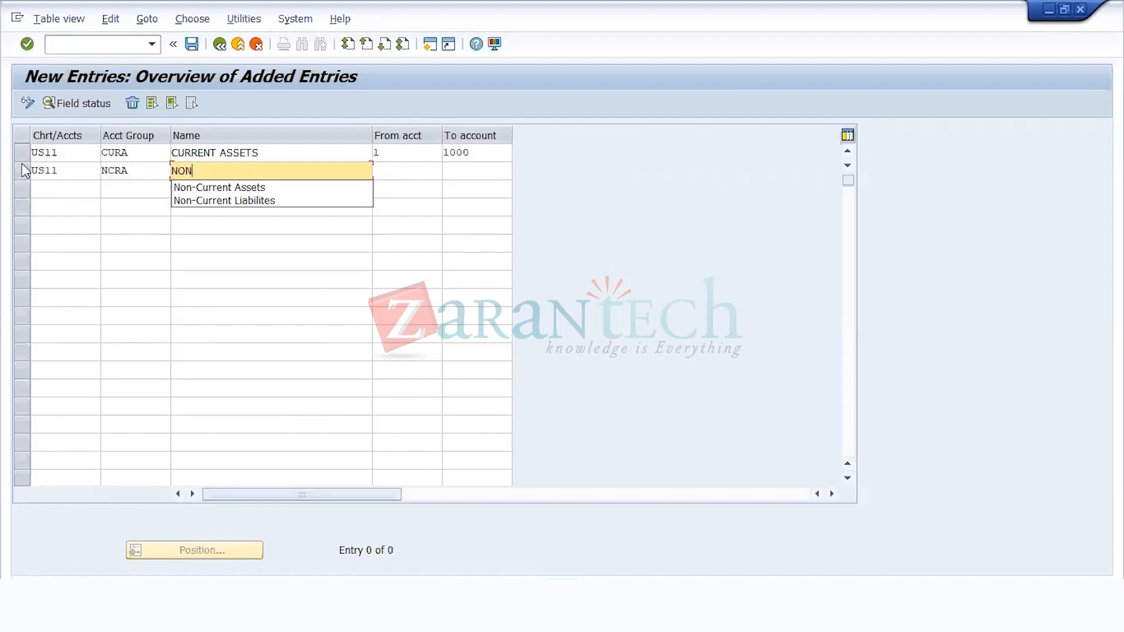
pyautogui.write('-CURRENT')
pyautogui.press('Down')
pyautogui.press('Return')
# Step: Set the account number range of the Non-Current Assets group from 1001 to 2000
pyautogui.press('Tab')
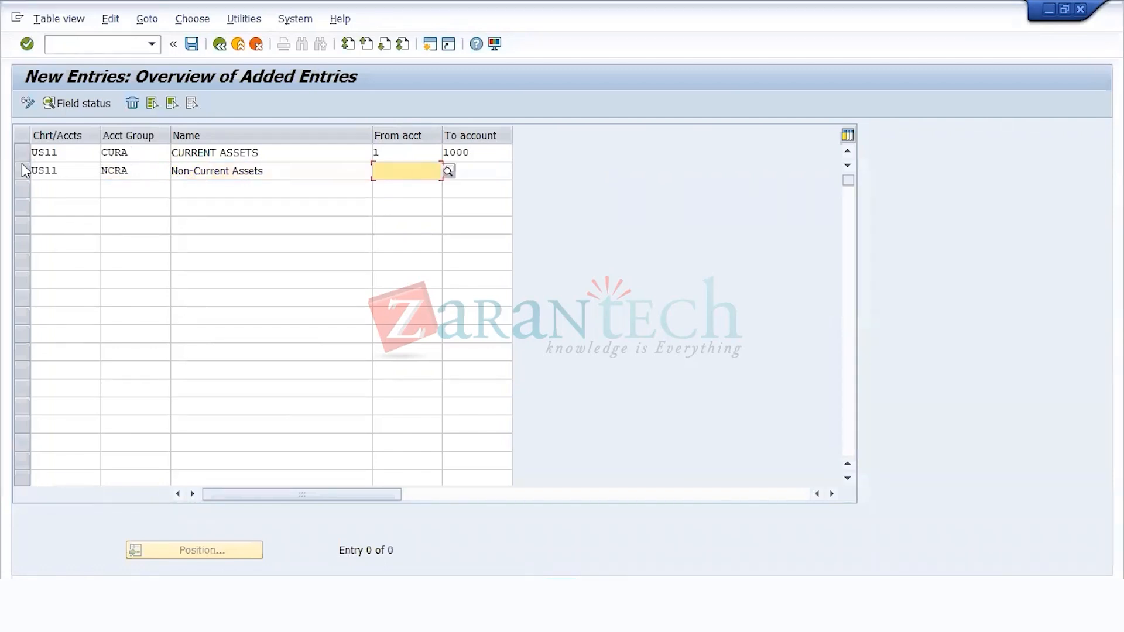
pyautogui.write('1001')
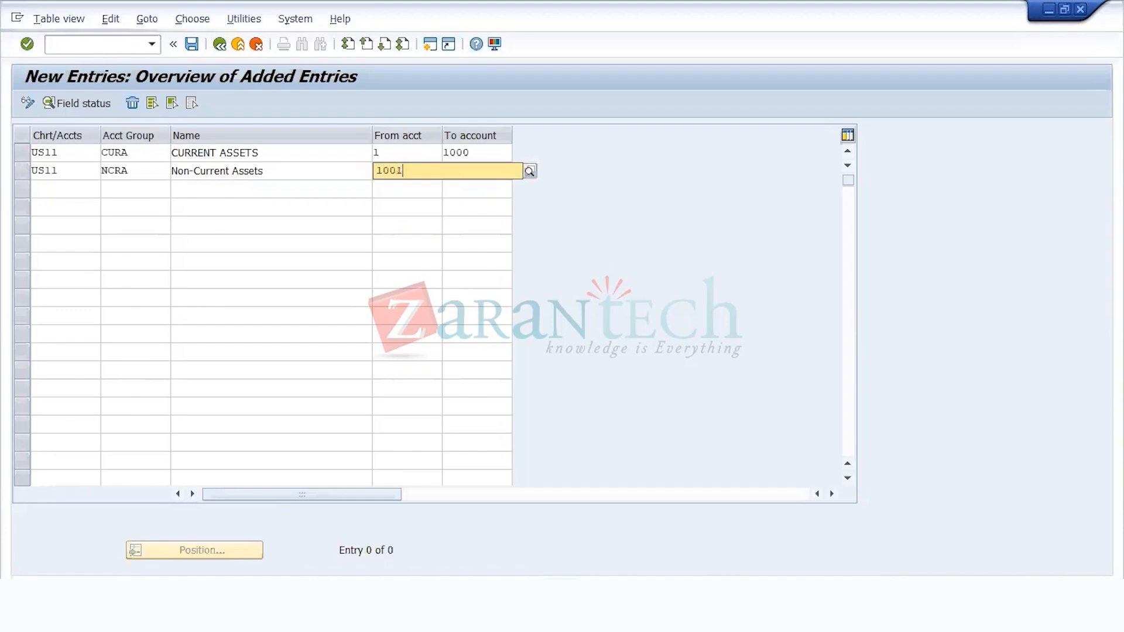
pyautogui.press('Tab')
pyautogui.write('2000')
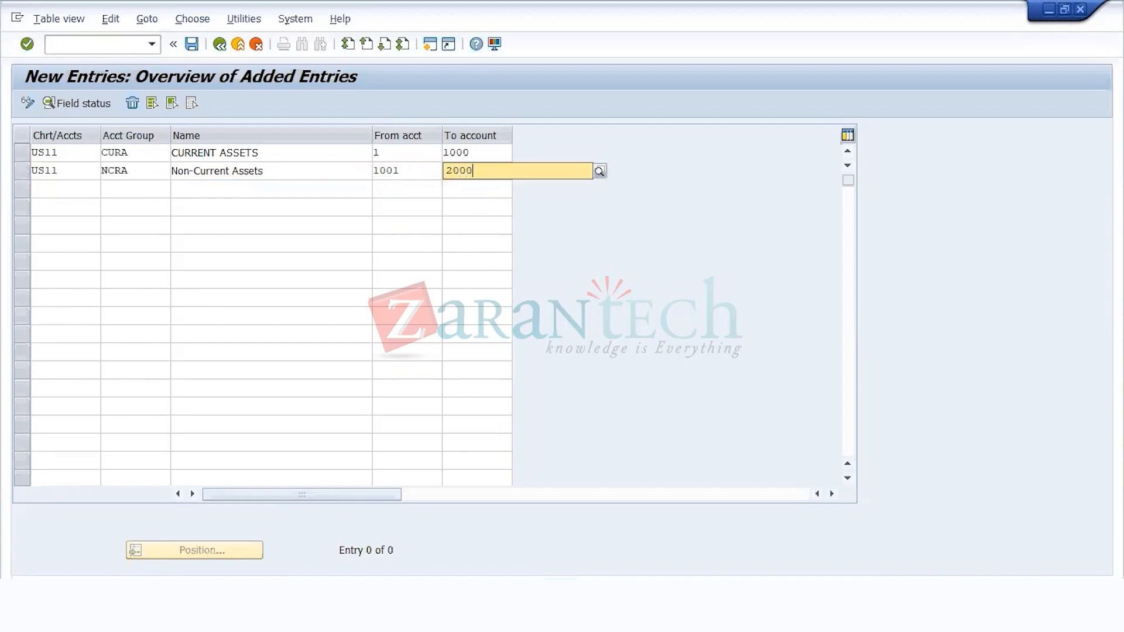
# Step: Add a third entry for chart of accounts US11 with account group CURL and the name CURRENT LIABILITIES
pyautogui.click(60, 185)
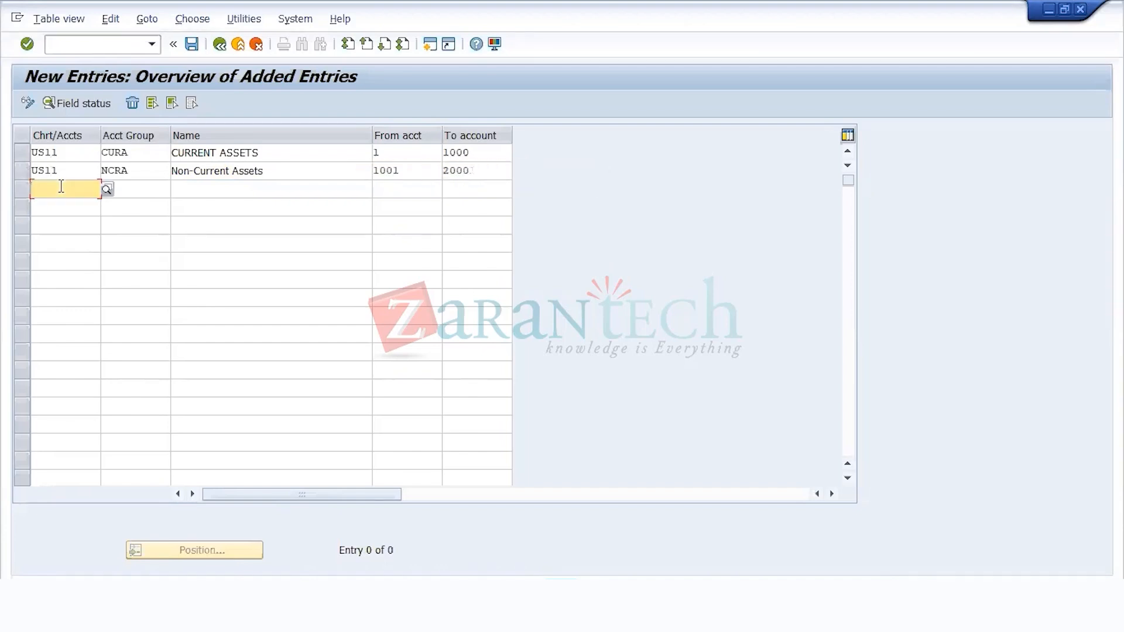
pyautogui.write('US11')
pyautogui.press('Tab')
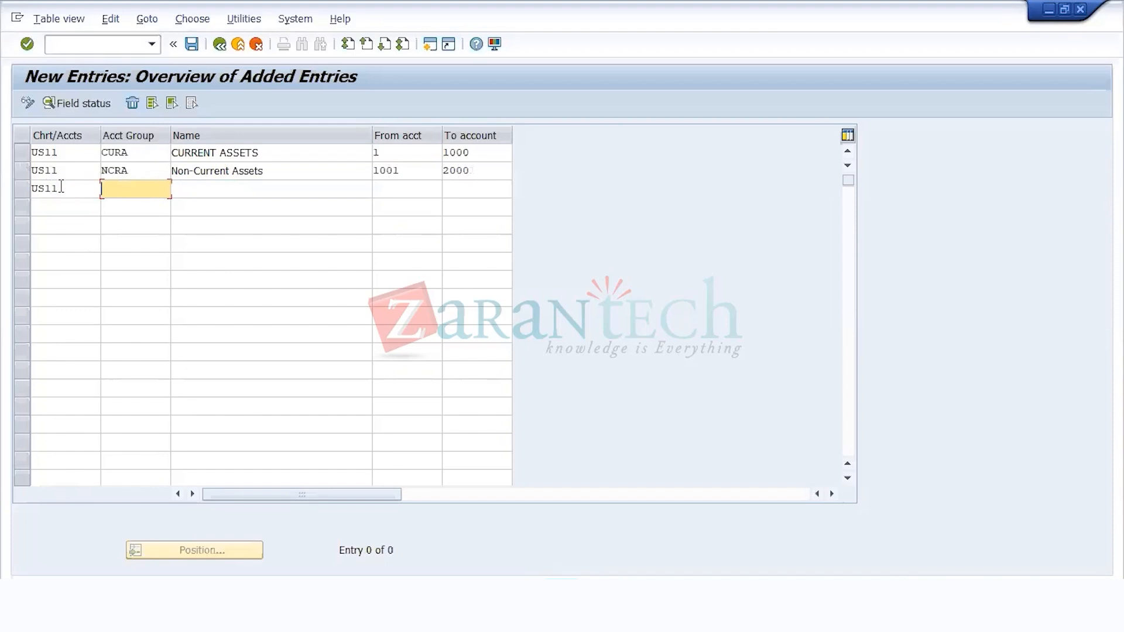
pyautogui.write('CURL')
pyautogui.press('Tab')
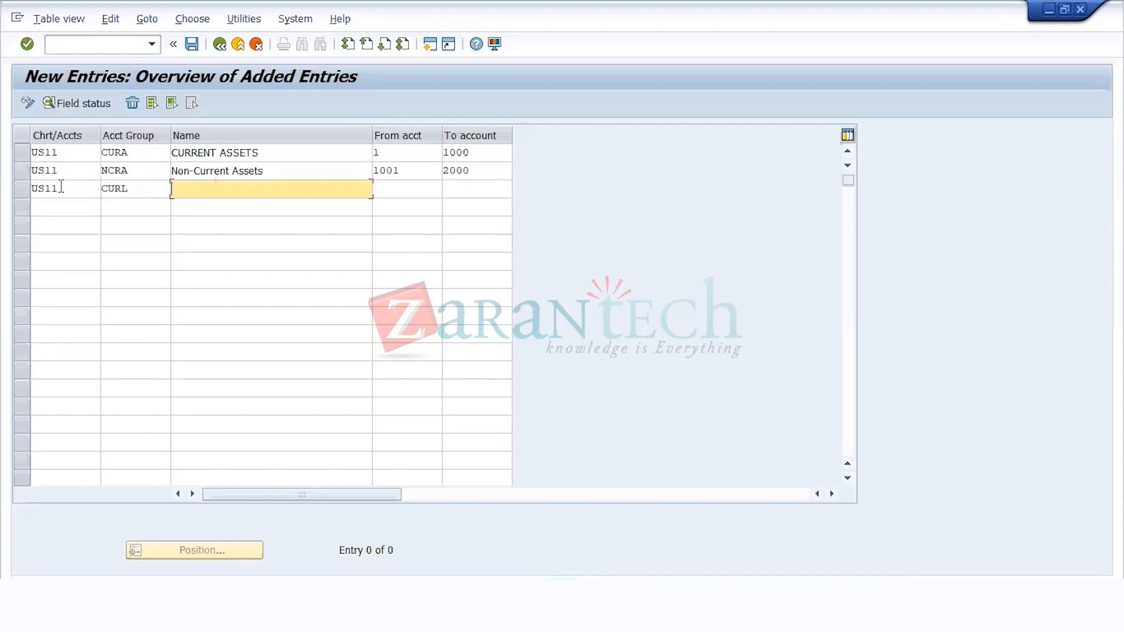
pyautogui.write('CURRENT LIABILITIES')
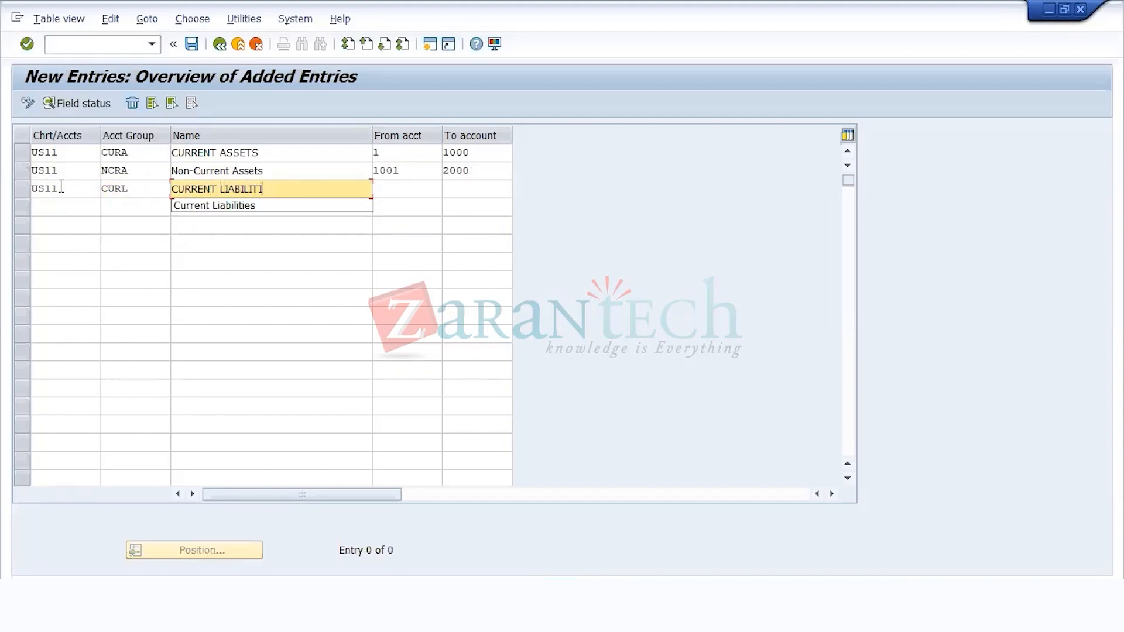
# Step: Set the account number range of the CURRENT LIABILITIES group from 2001 to 3000
pyautogui.press('Tab')
pyautogui.write('2001')
pyautogui.press('Tab')
pyautogui.write('3000')
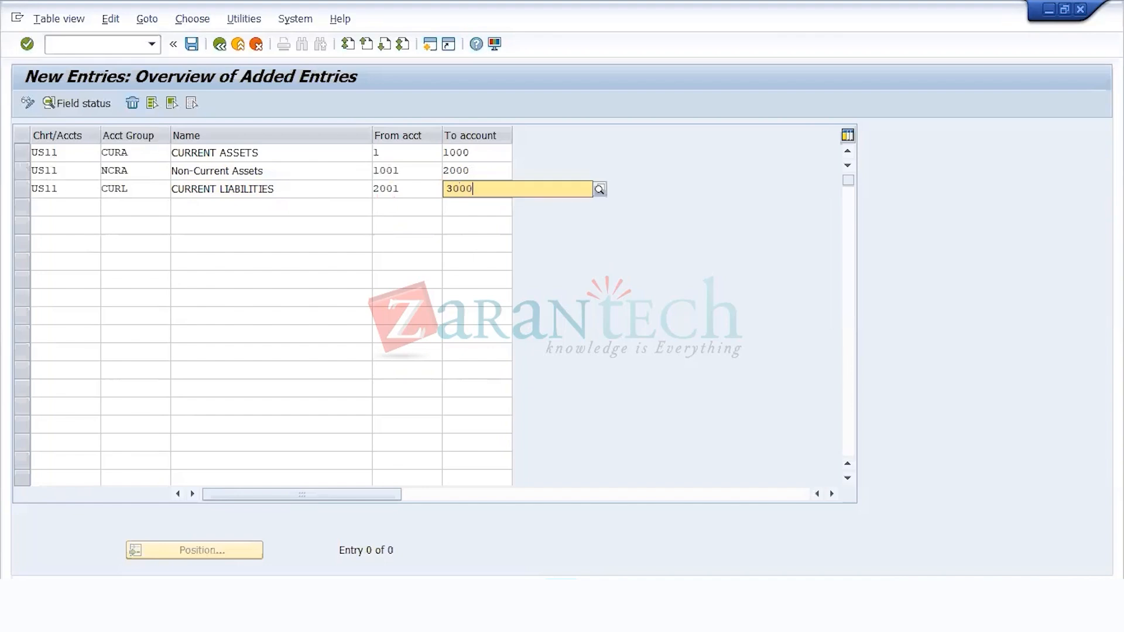
# Step: Start a fourth entry for chart of accounts US11 with account group NCRL
pyautogui.click(53, 206)
pyautogui.write('US11')
pyautogui.press('Tab')
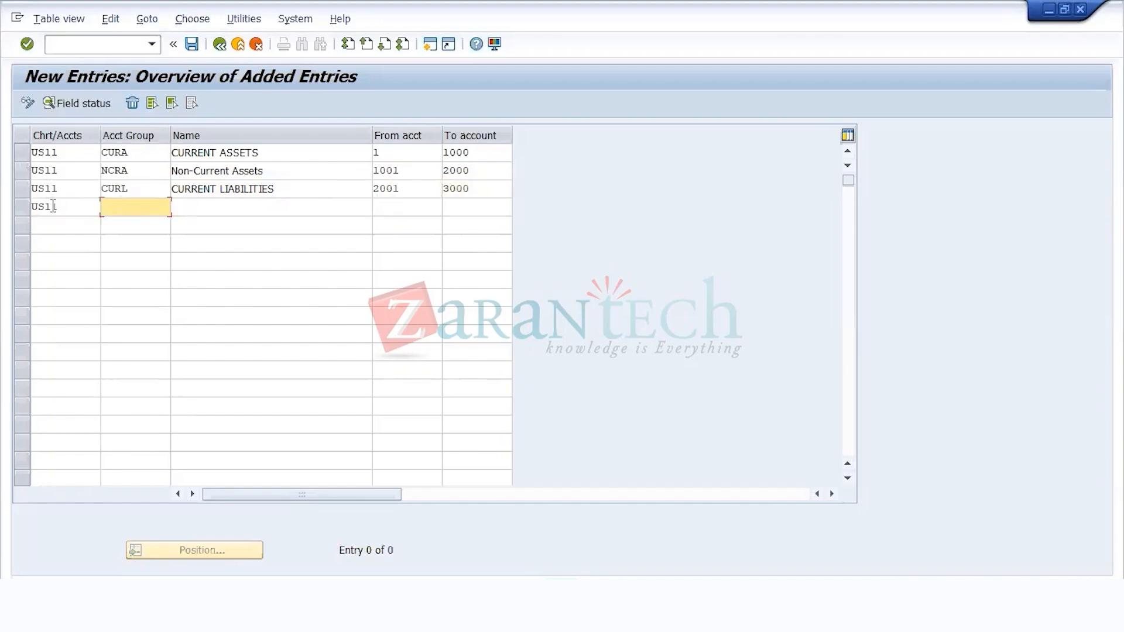
pyautogui.write('NCR')
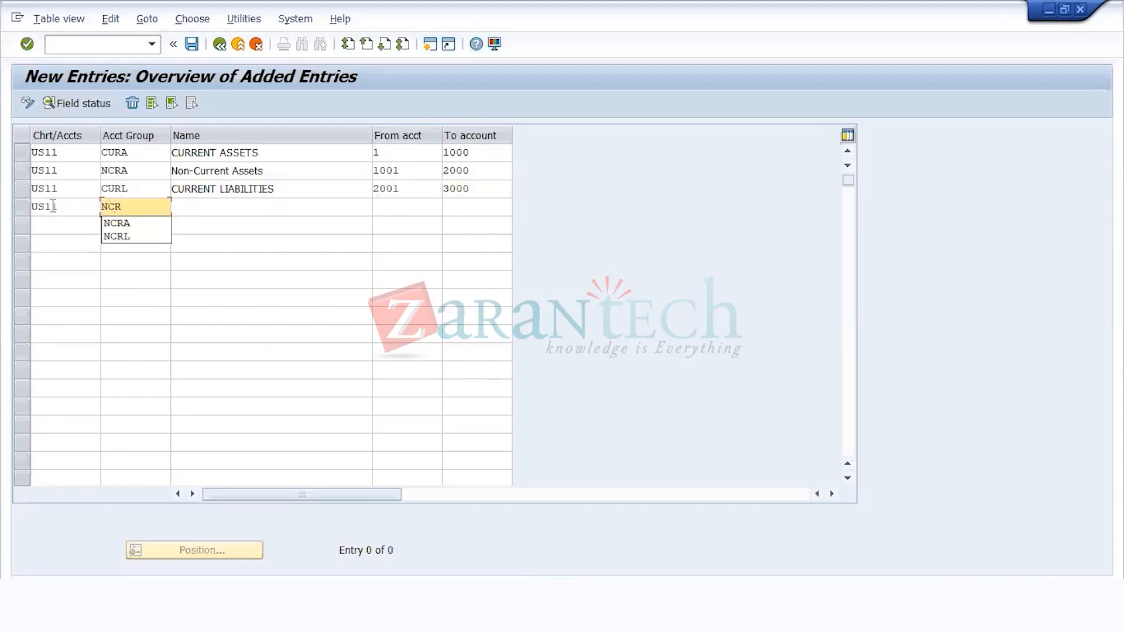
pyautogui.press('Down')
pyautogui.press('Down')
pyautogui.press('Return')
pyautogui.press('Tab')
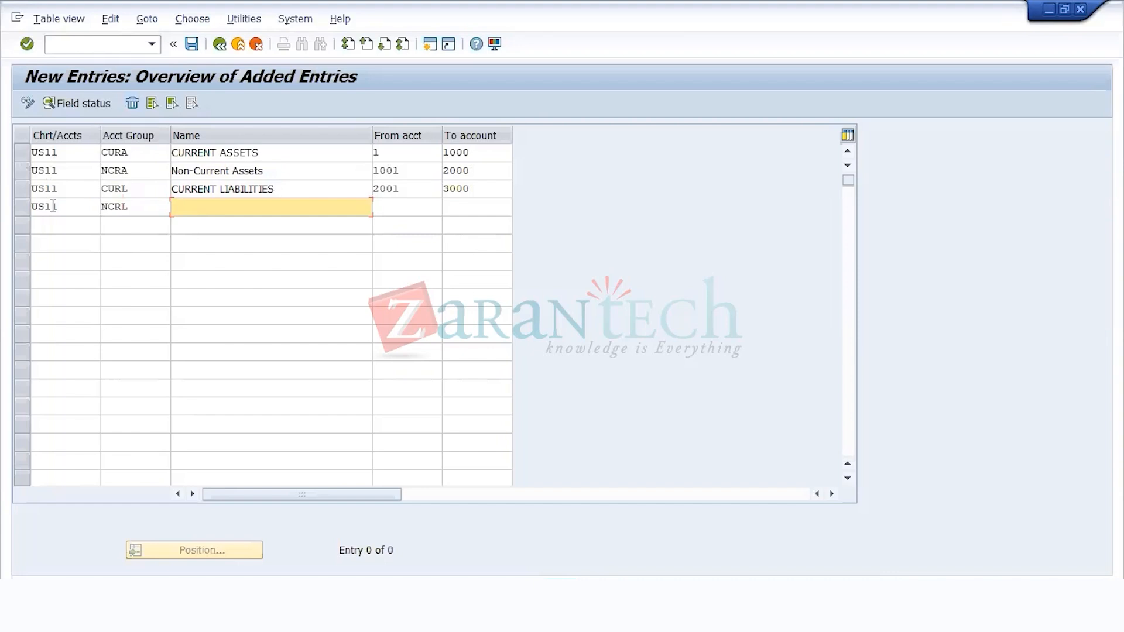
# Step: Name the NCRL group Non-Current Liabilites and set its account number range from 3001 to 4000
pyautogui.write('NON-CURR')
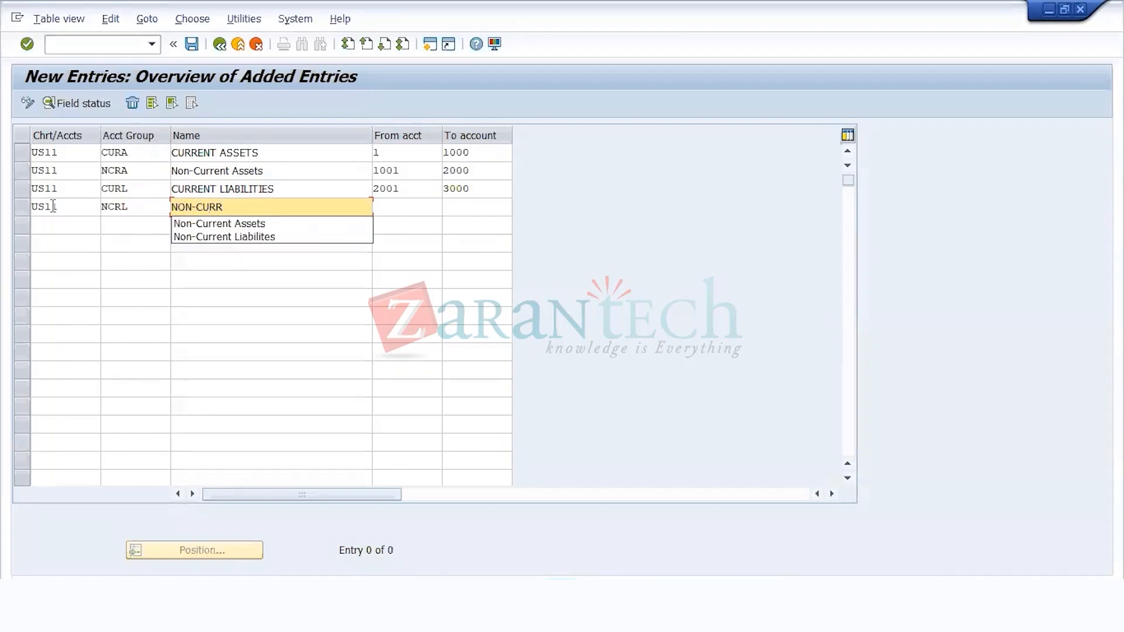
pyautogui.press('Down')
pyautogui.press('Down')
pyautogui.press('Return')
pyautogui.press('Tab')
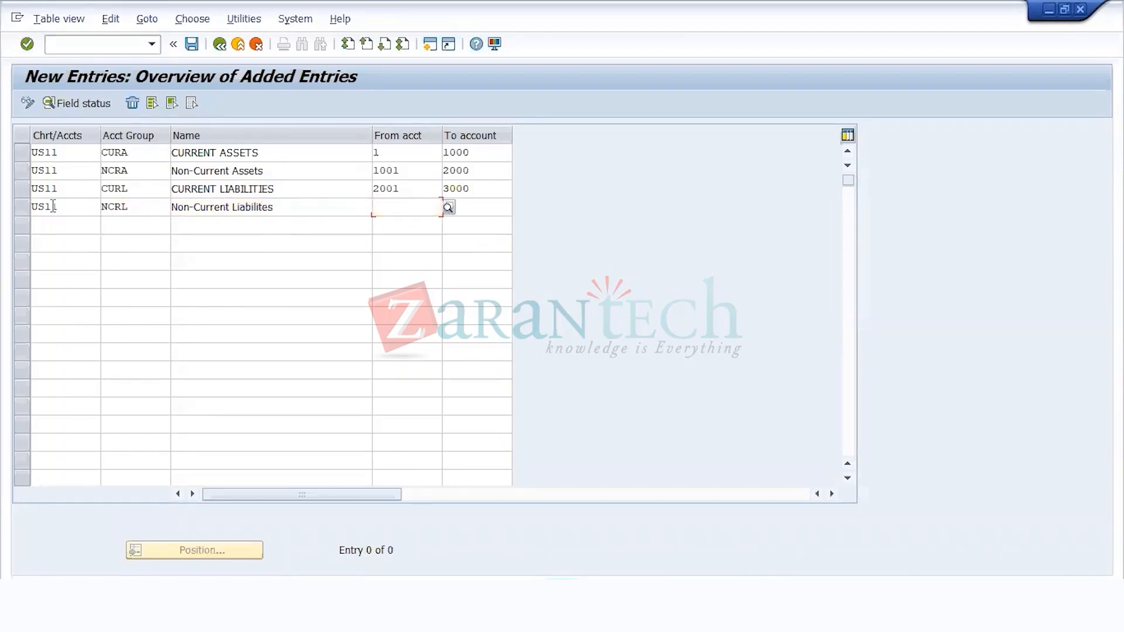
pyautogui.write('3001')
pyautogui.press('Tab')
pyautogui.write('400')
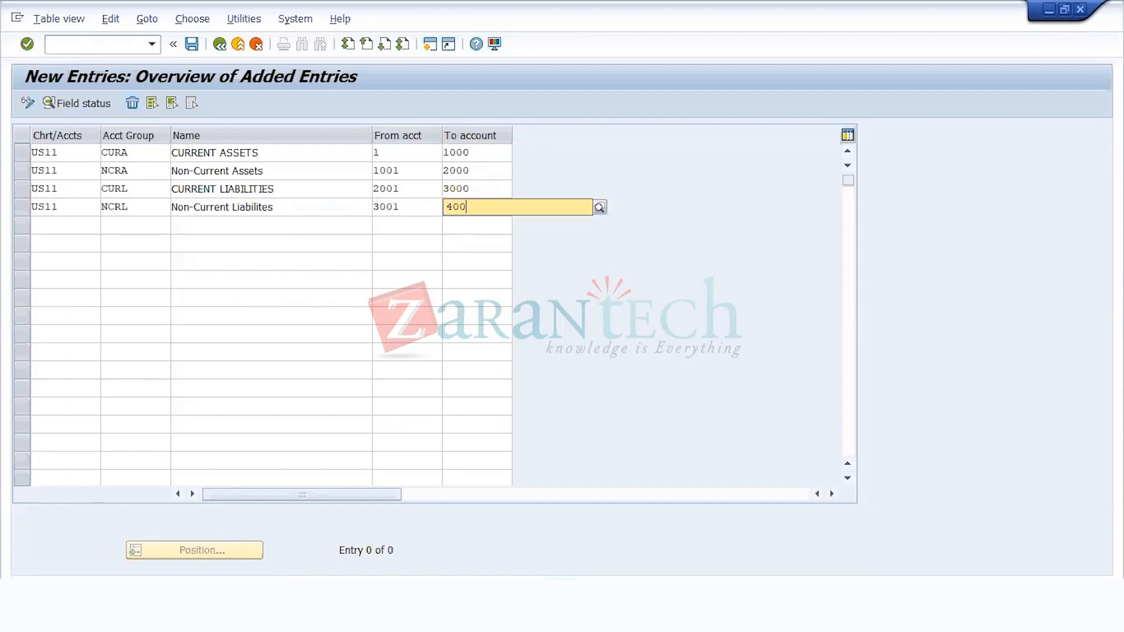
pyautogui.write('0')
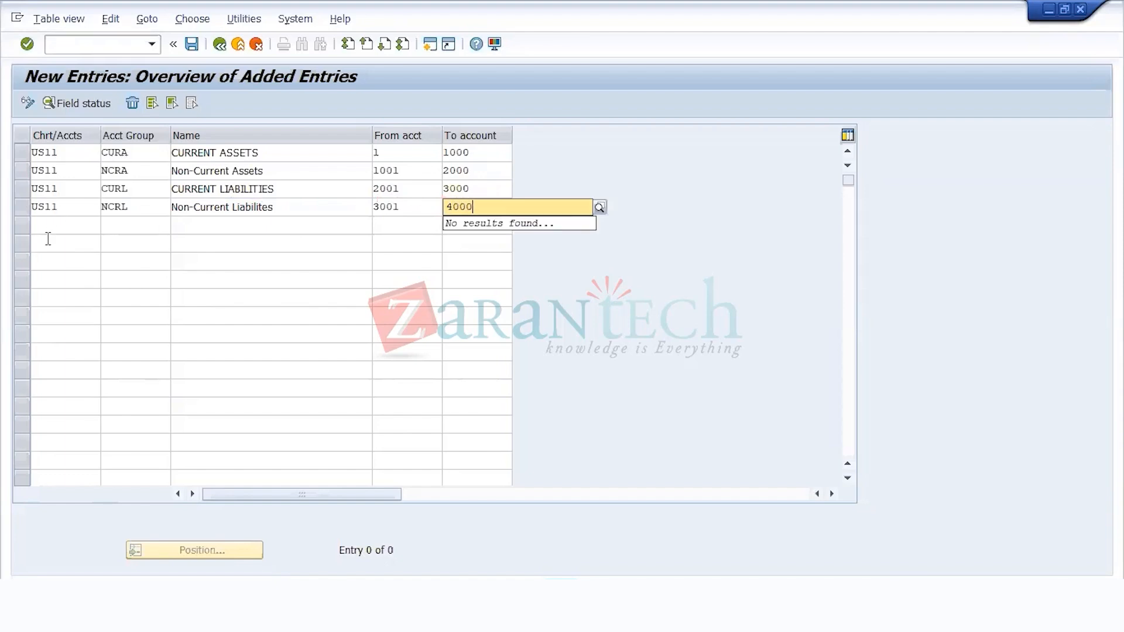
# Step: Add a fifth entry for chart of accounts US11 with account group EQT and the name EQUIITIES
pyautogui.click(61, 222)
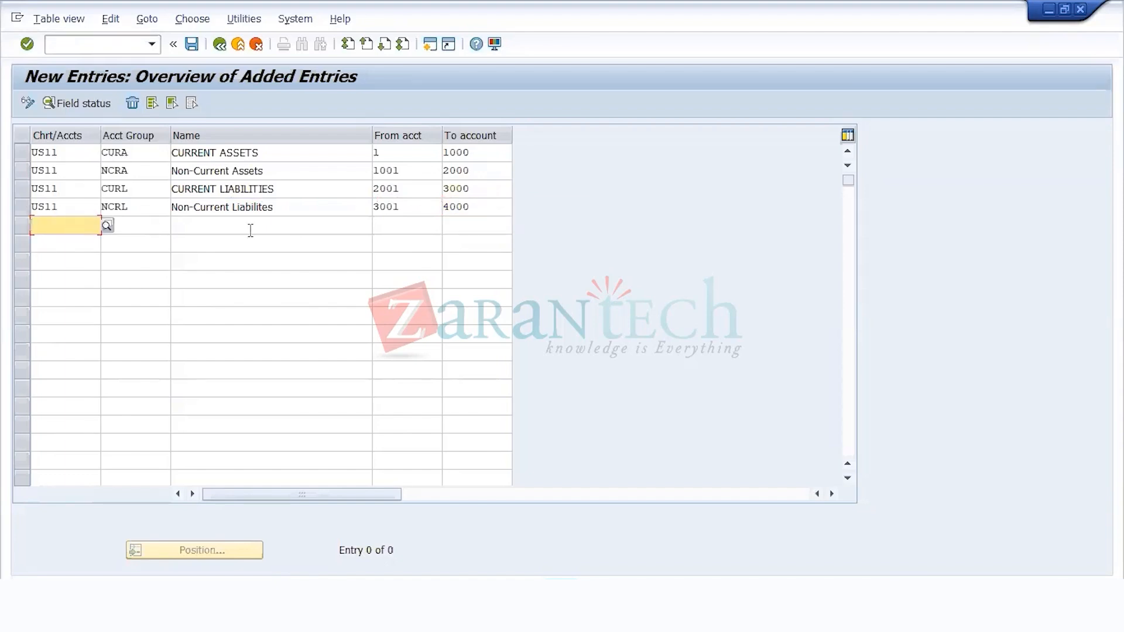
pyautogui.write('US11')
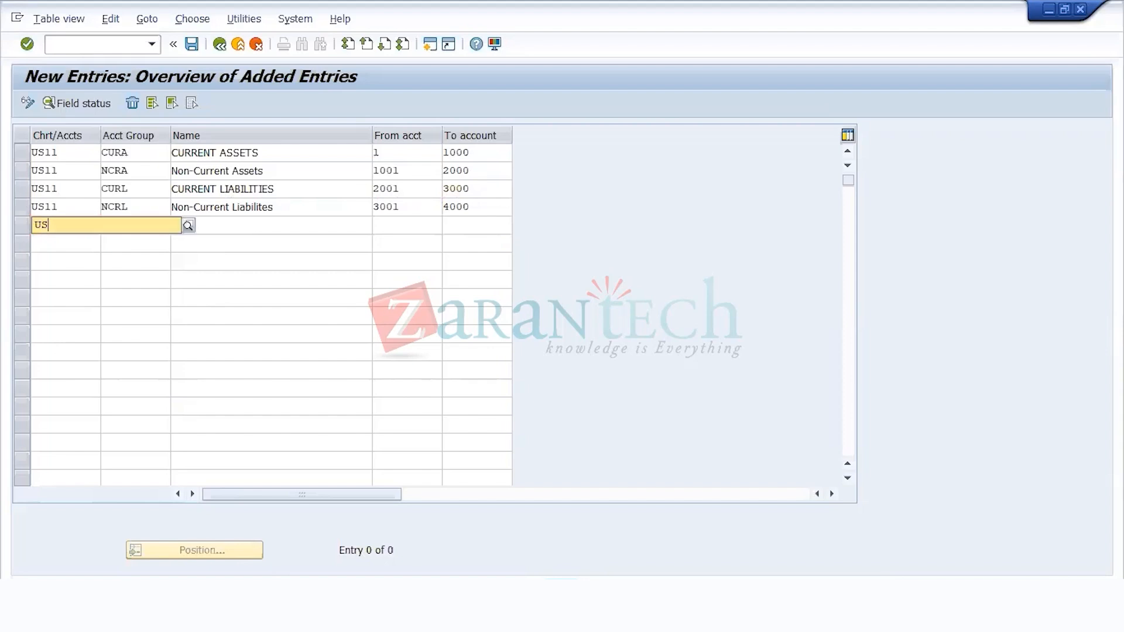
pyautogui.press('Tab')
pyautogui.write('E')
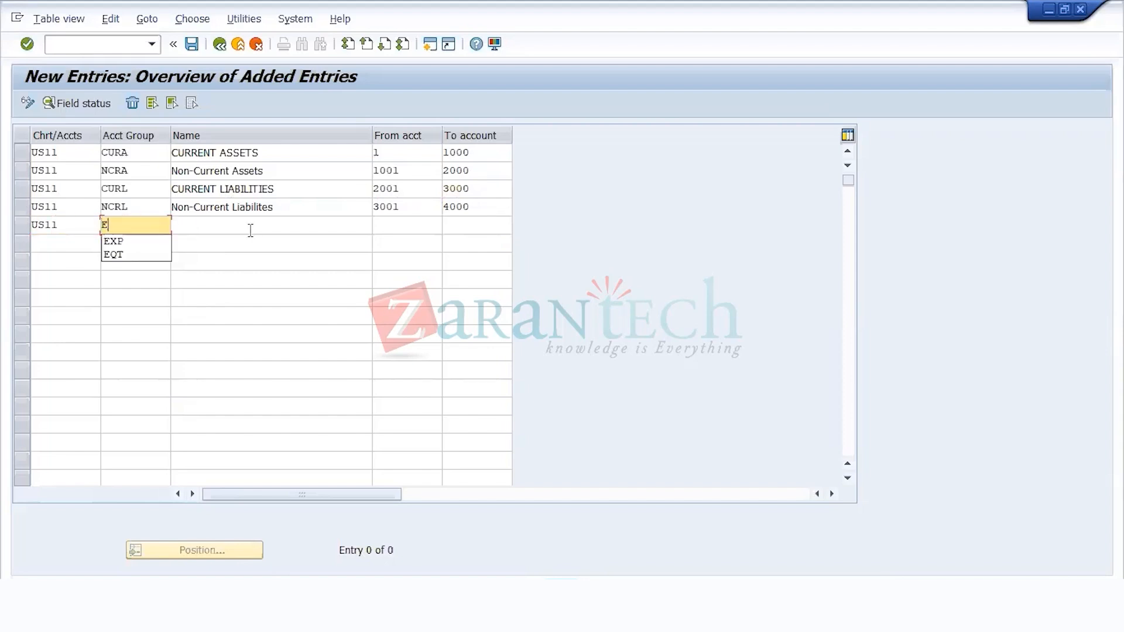
pyautogui.write('QT')
pyautogui.press('Tab')
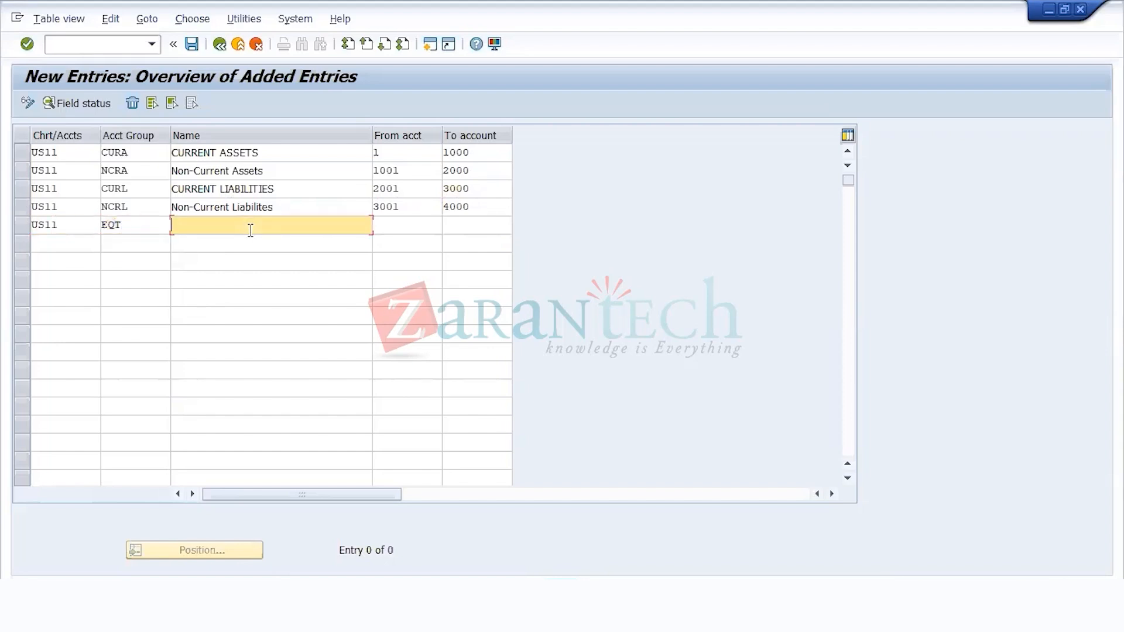
pyautogui.write('EQUIITIES')
# Step: Set the account number range of the EQT group from 4001 to 5000
pyautogui.press('Tab')
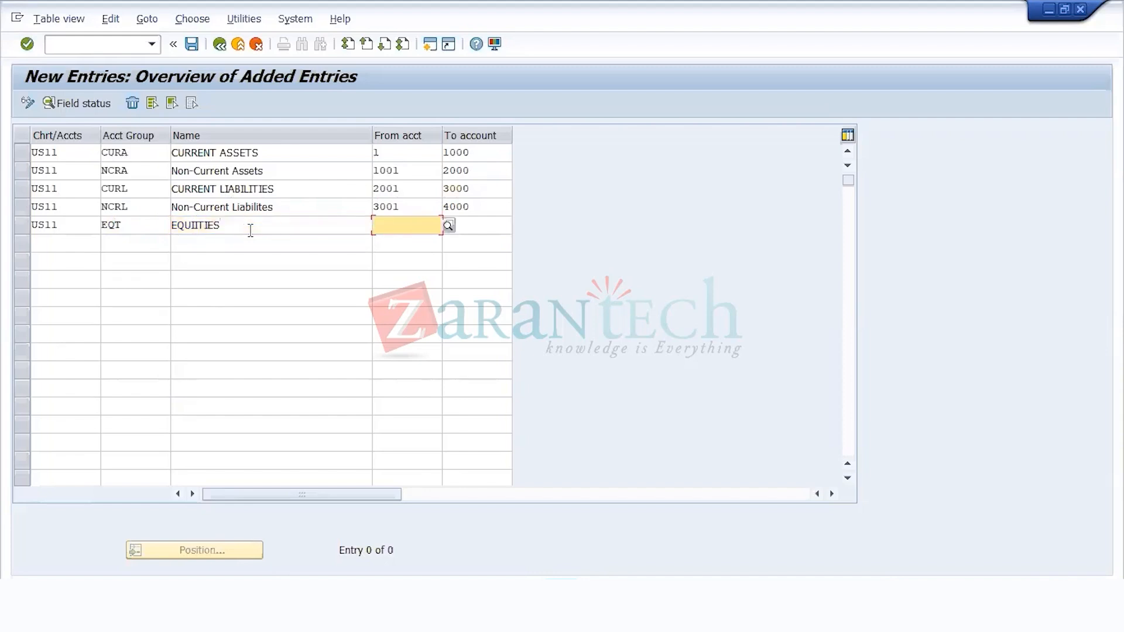
pyautogui.write('4001')
pyautogui.press('Tab')
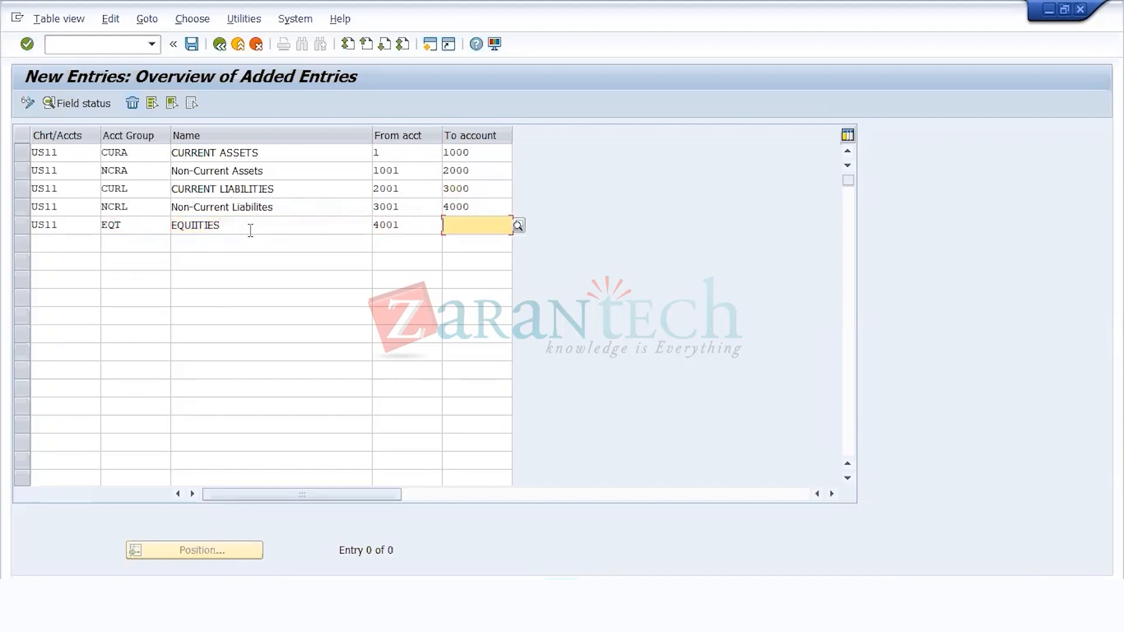
pyautogui.write('5000')
pyautogui.press('Return')
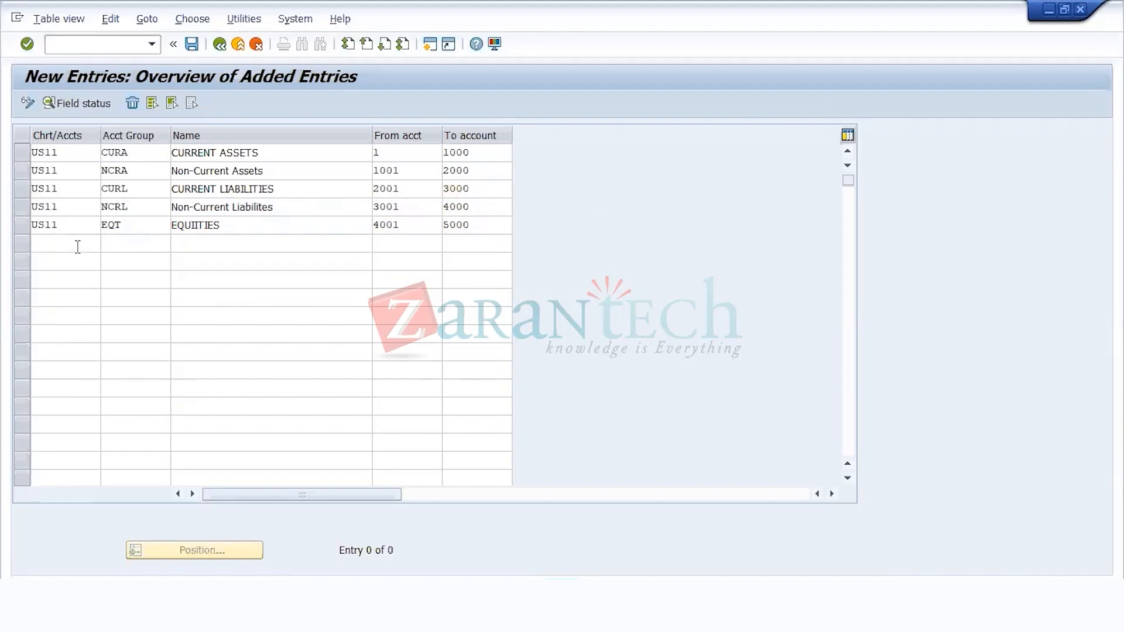
# Step: Add a sixth entry for chart of accounts US11 with account group EXP and the name EXPENSES
pyautogui.click(77, 247)
pyautogui.write('US11')
pyautogui.press('Tab')
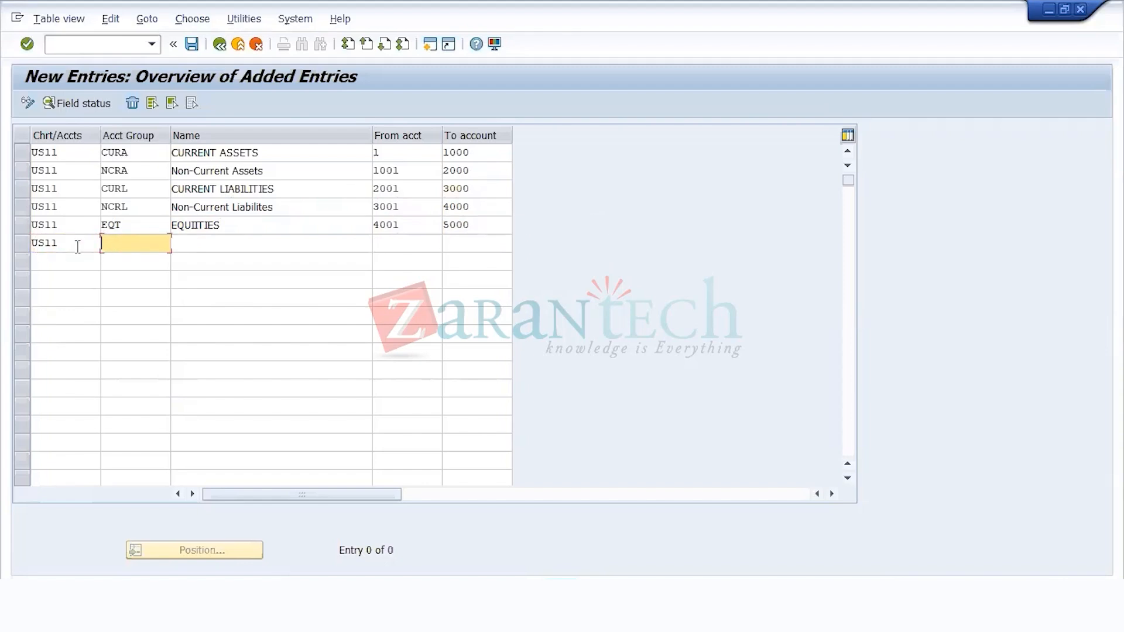
pyautogui.write('EXP')
pyautogui.press('Tab')
pyautogui.write('E')
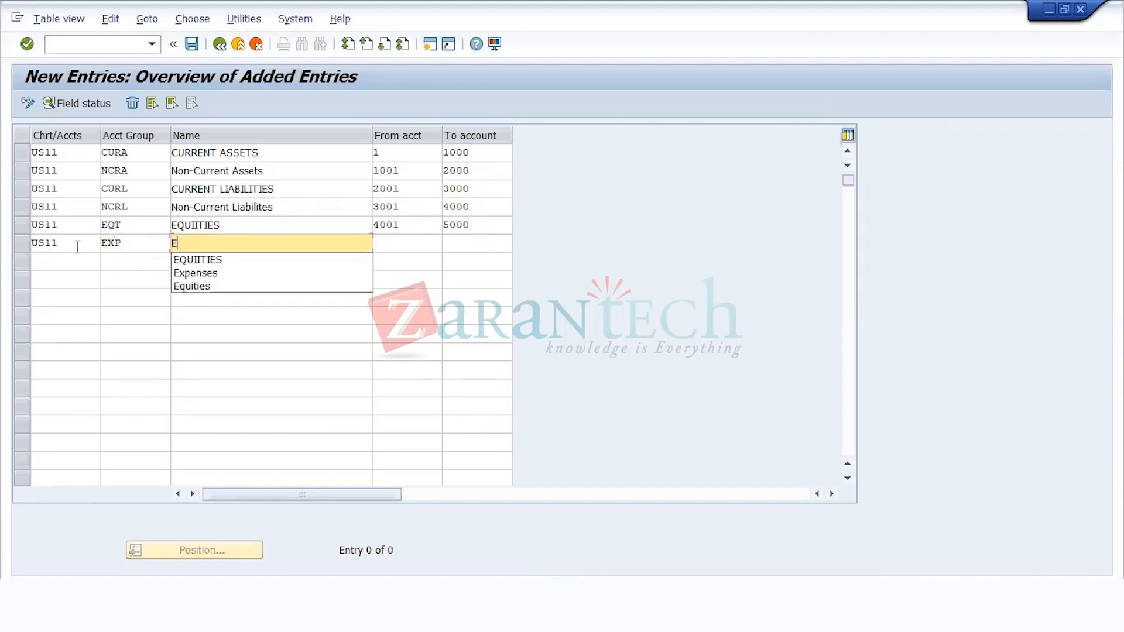
pyautogui.write('XPENSES')
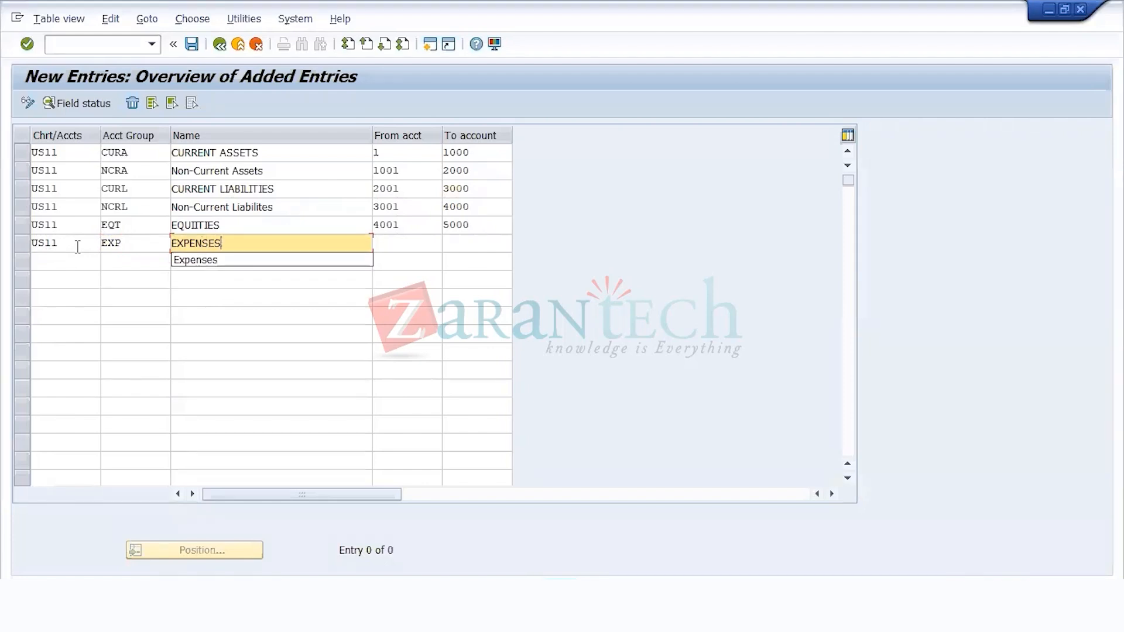
# Step: Set the account number range of the EXPENSES group from 5001 to 6000
pyautogui.press('Tab')
pyautogui.write('5001')
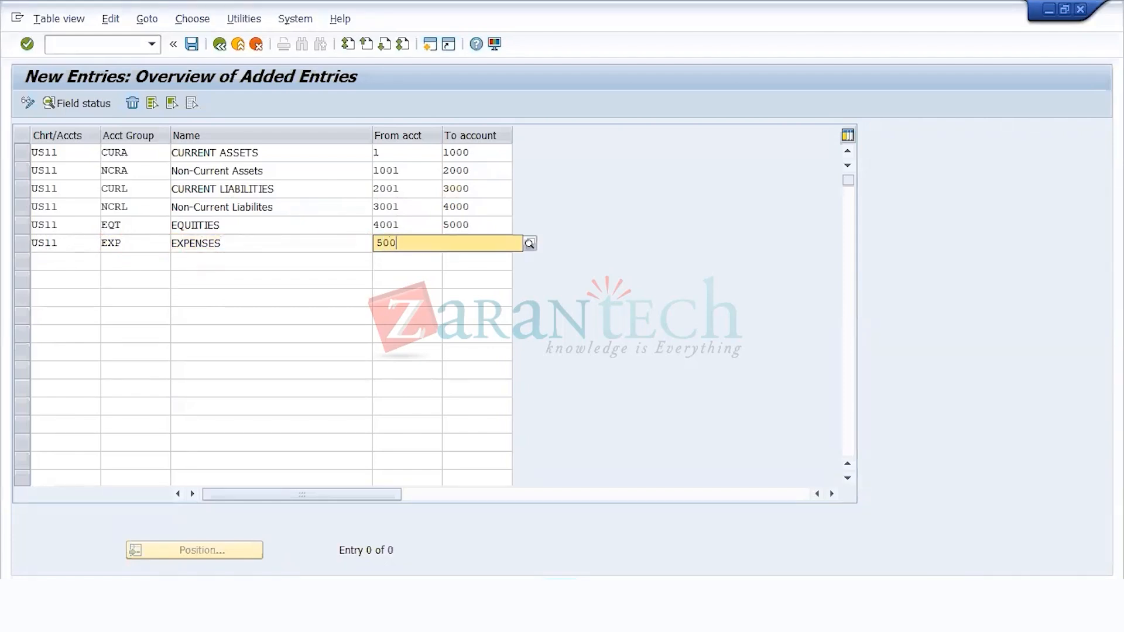
pyautogui.press('Tab')
pyautogui.write('6000')
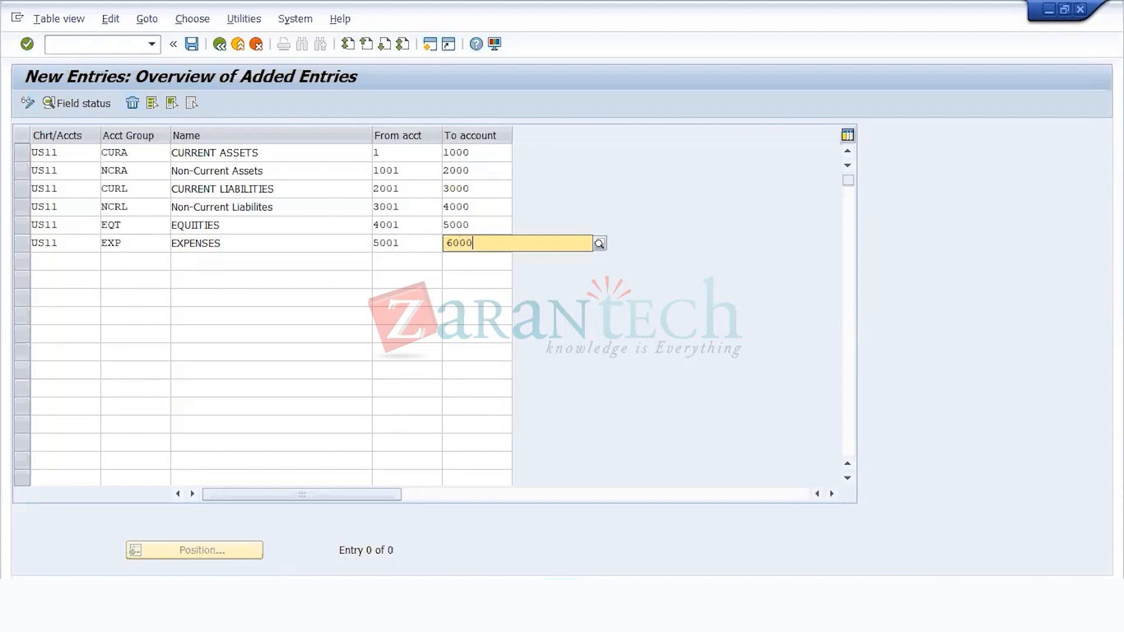
# Step: Add a seventh entry for chart of accounts US11 with account group INC and the name INCOME
pyautogui.press('Tab')
pyautogui.write('US11')
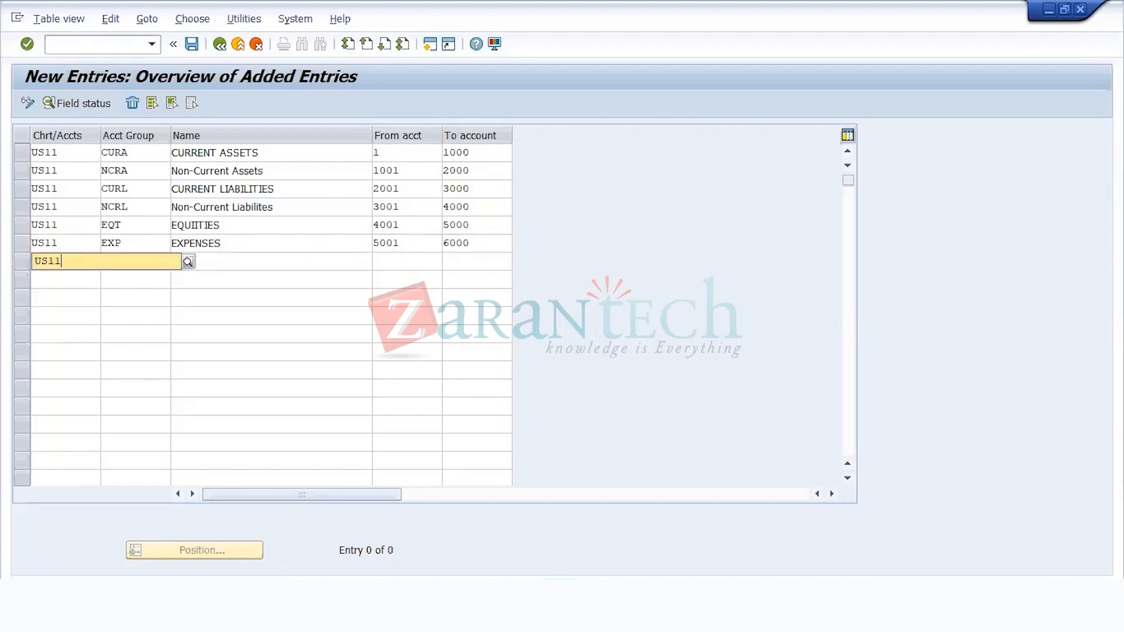
pyautogui.press('Tab')
pyautogui.write('INC')
pyautogui.press('Tab')
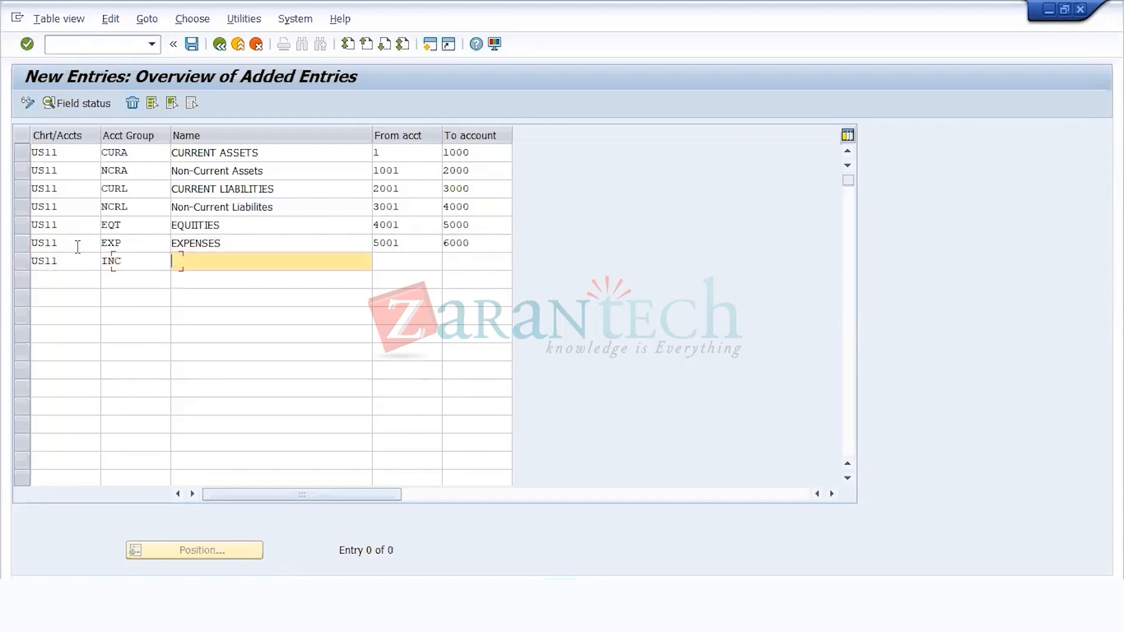
pyautogui.write('INCOME')
pyautogui.press('Tab')
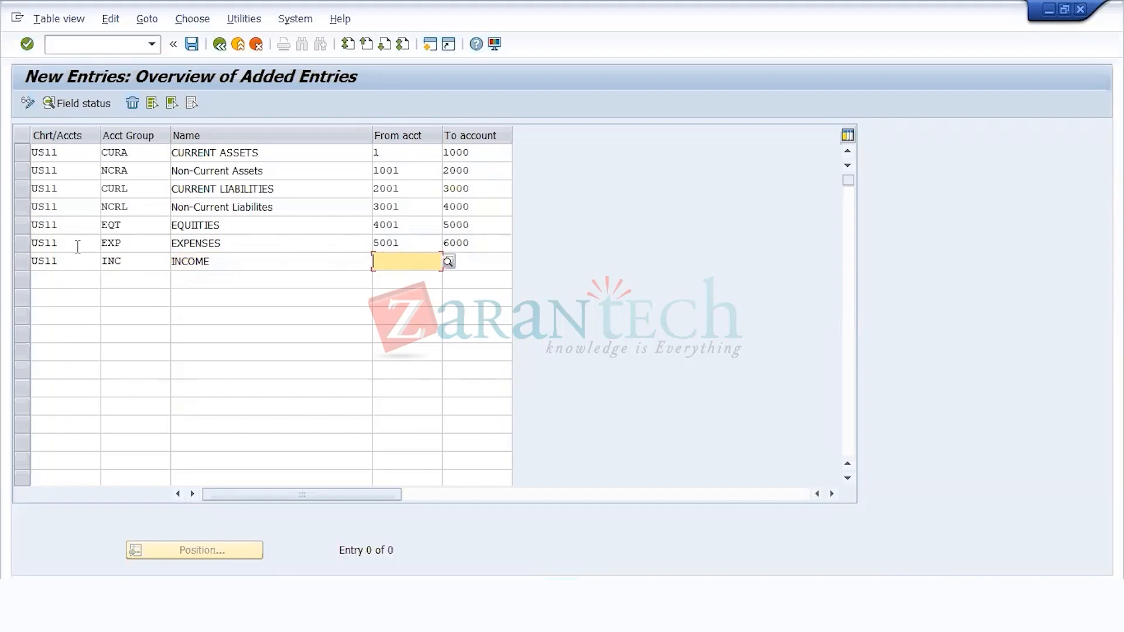
# Step: Set the account number range of the INCOME group from 6001 to 7000 and confirm the entries
pyautogui.write('6001')
pyautogui.press('Tab')
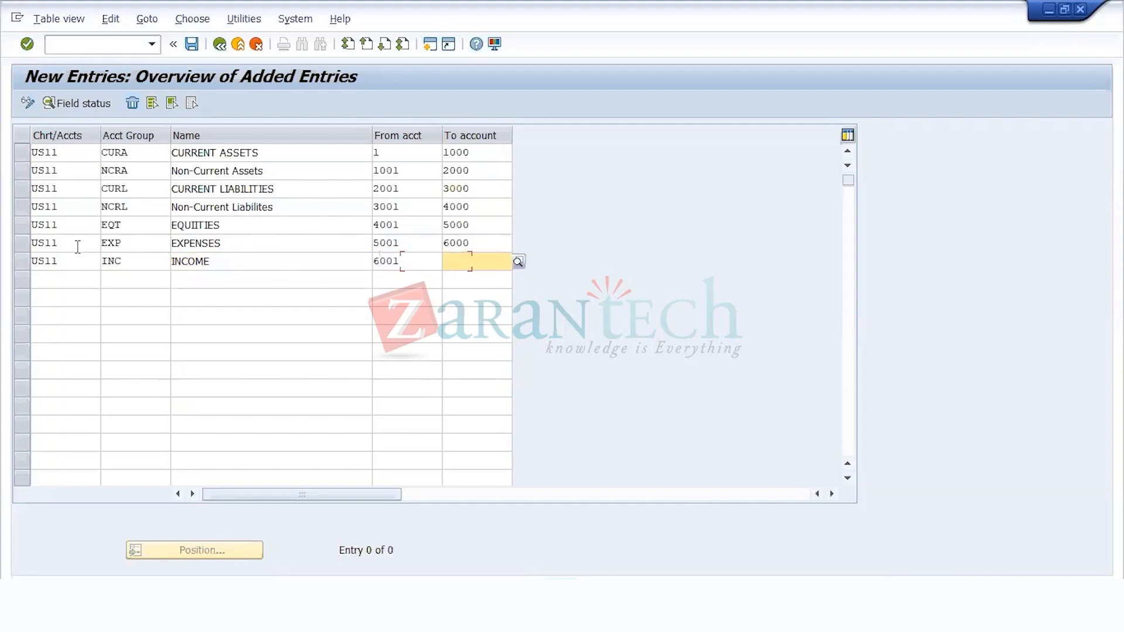
pyautogui.write('7000')
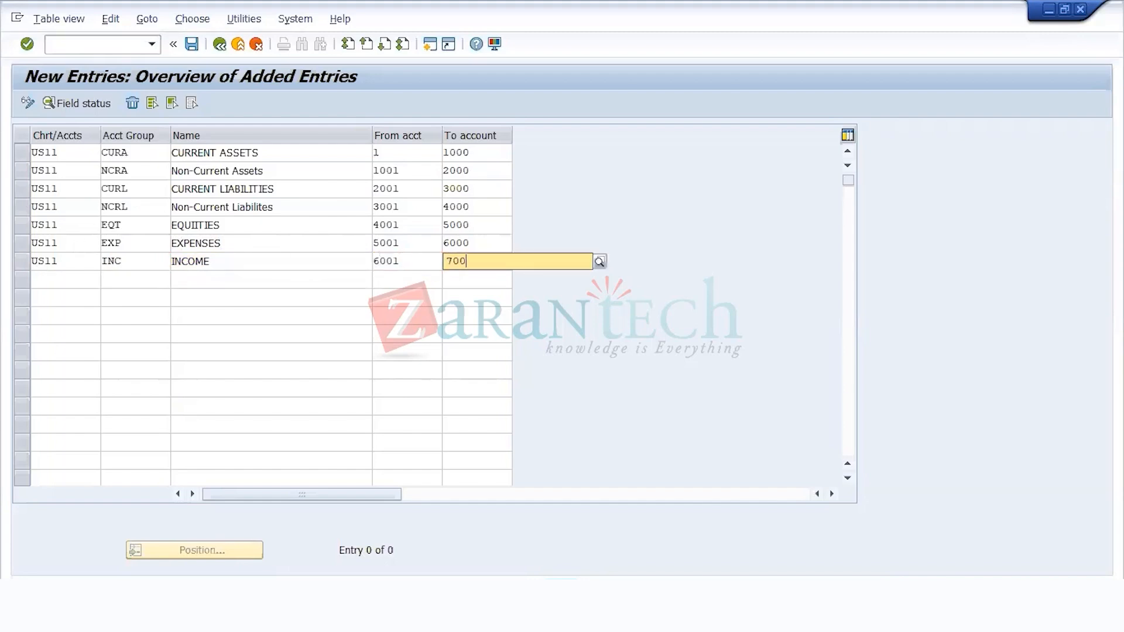
pyautogui.press('Return')
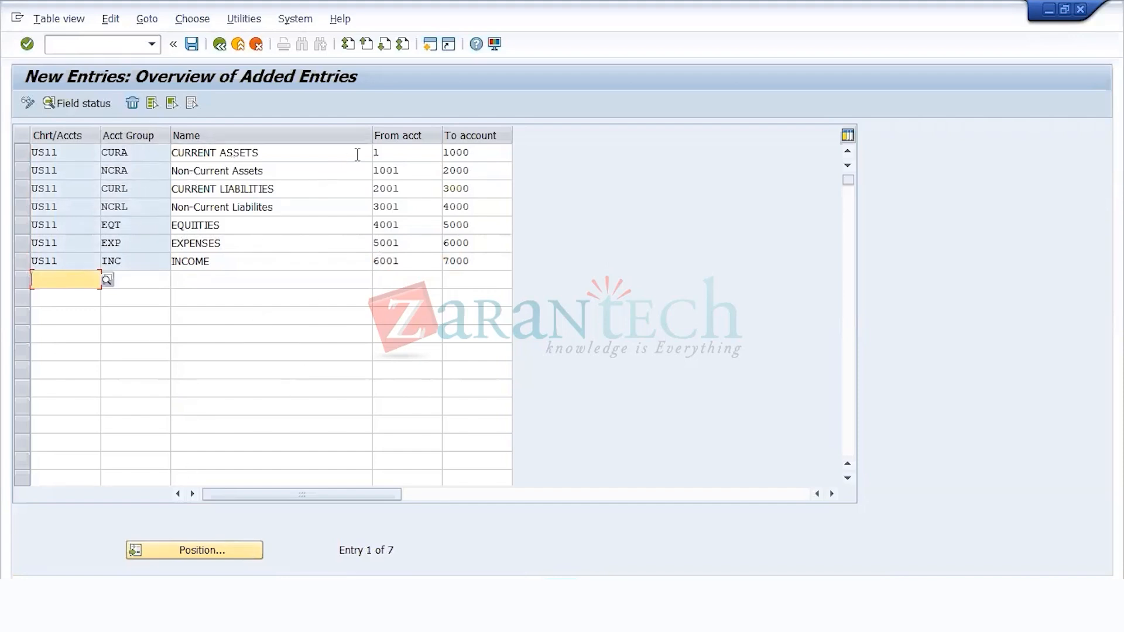
pyautogui.click(404, 153)
pyautogui.click(479, 151)
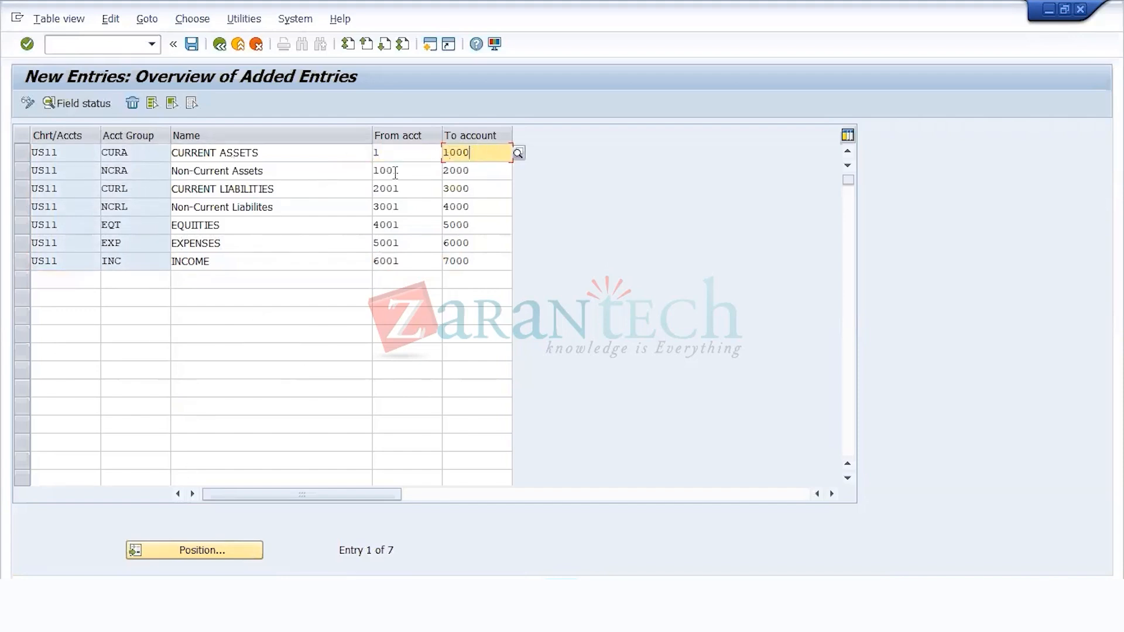
pyautogui.click(380, 151)
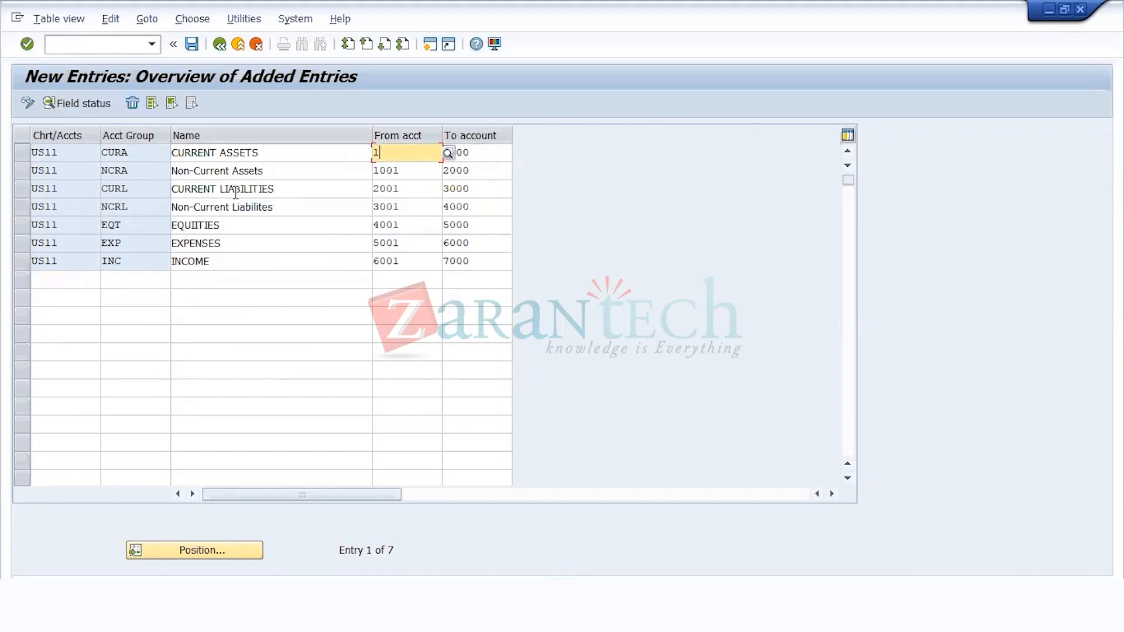
pyautogui.click(484, 151)
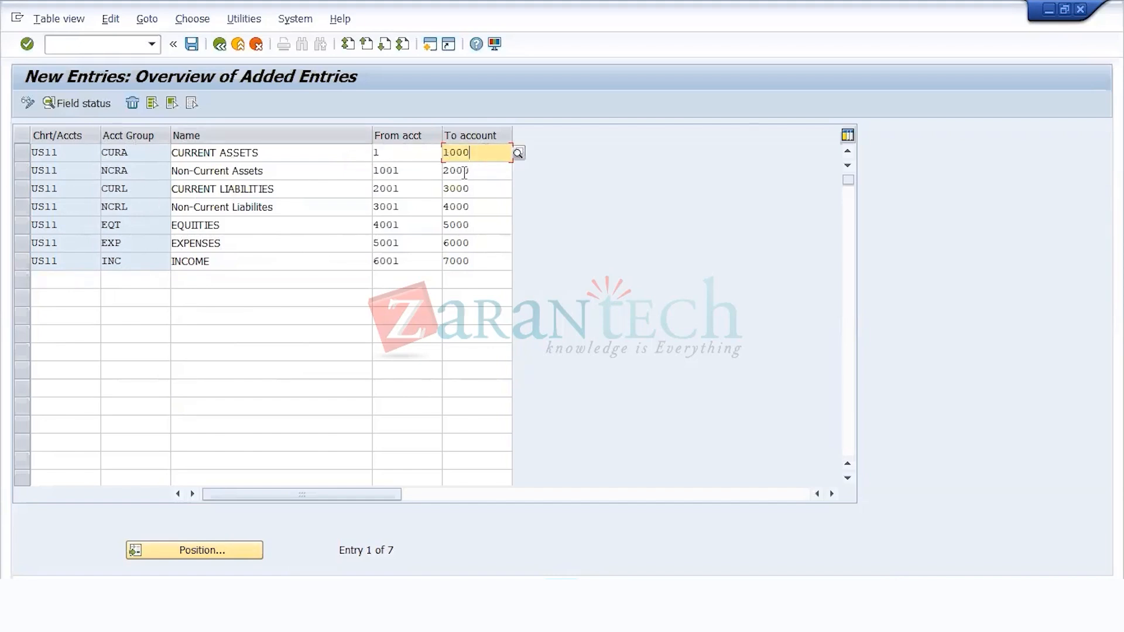
pyautogui.click(416, 172)
pyautogui.click(499, 173)
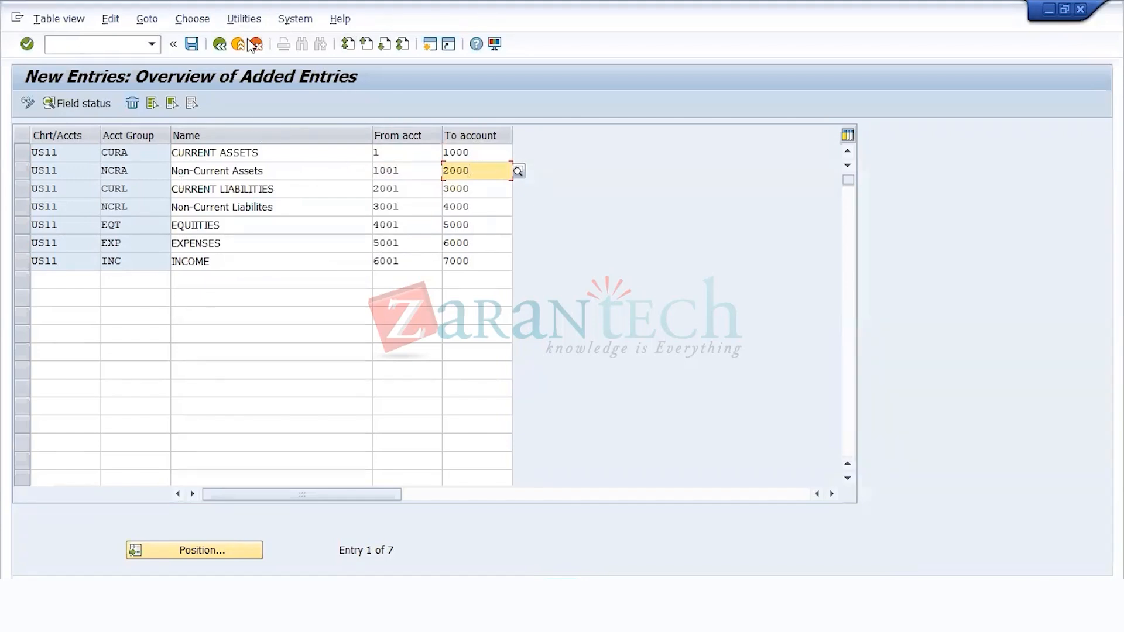
# Step: Save the account groups in the customizing request WEEKEND BATCH 2 - FAGS and return to the implementation guide
pyautogui.click(196, 47)
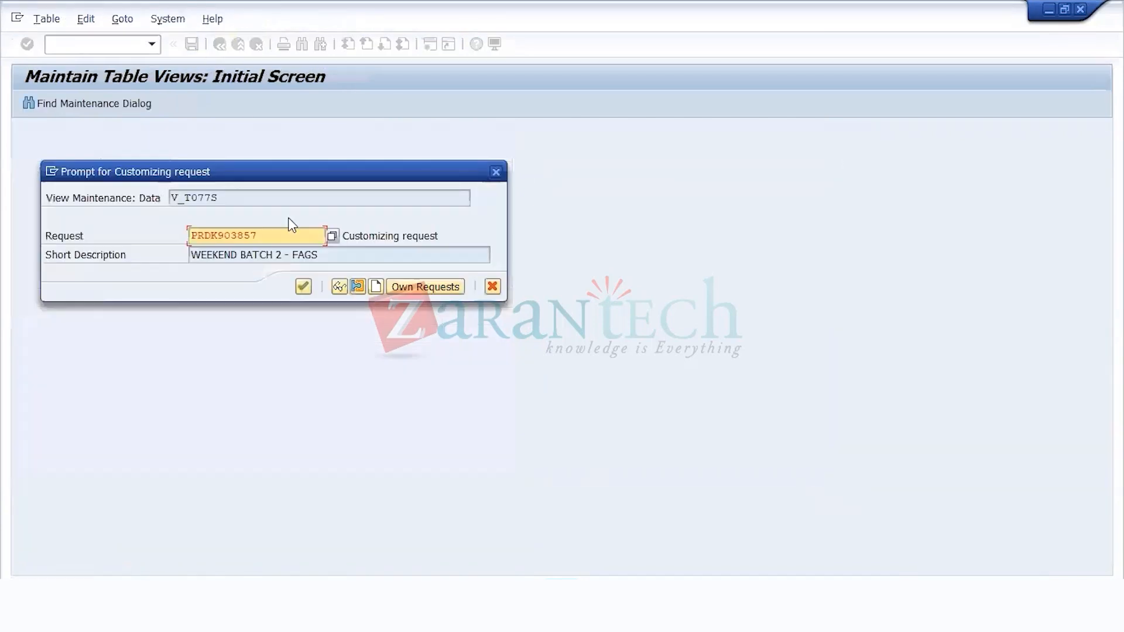
pyautogui.click(303, 286)
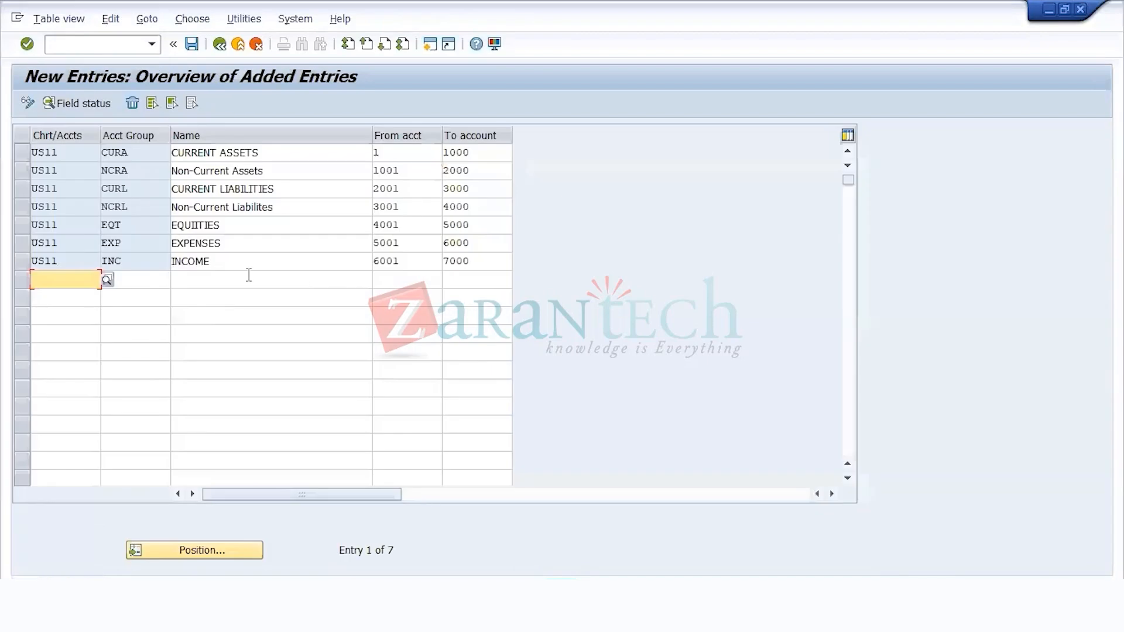
pyautogui.click(219, 45)
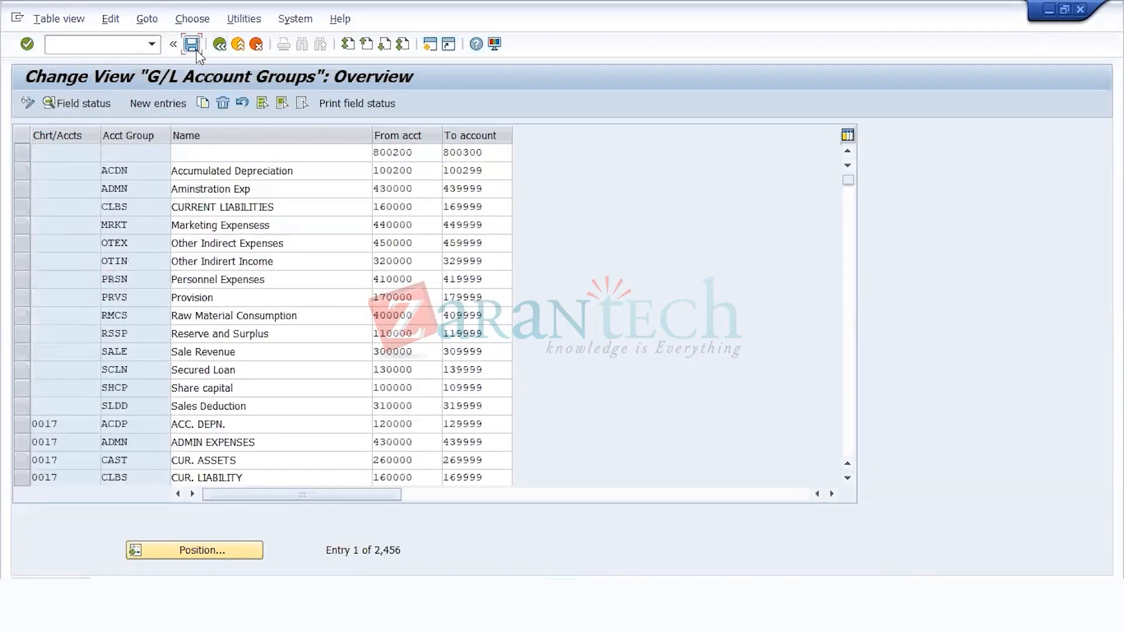
pyautogui.click(220, 45)
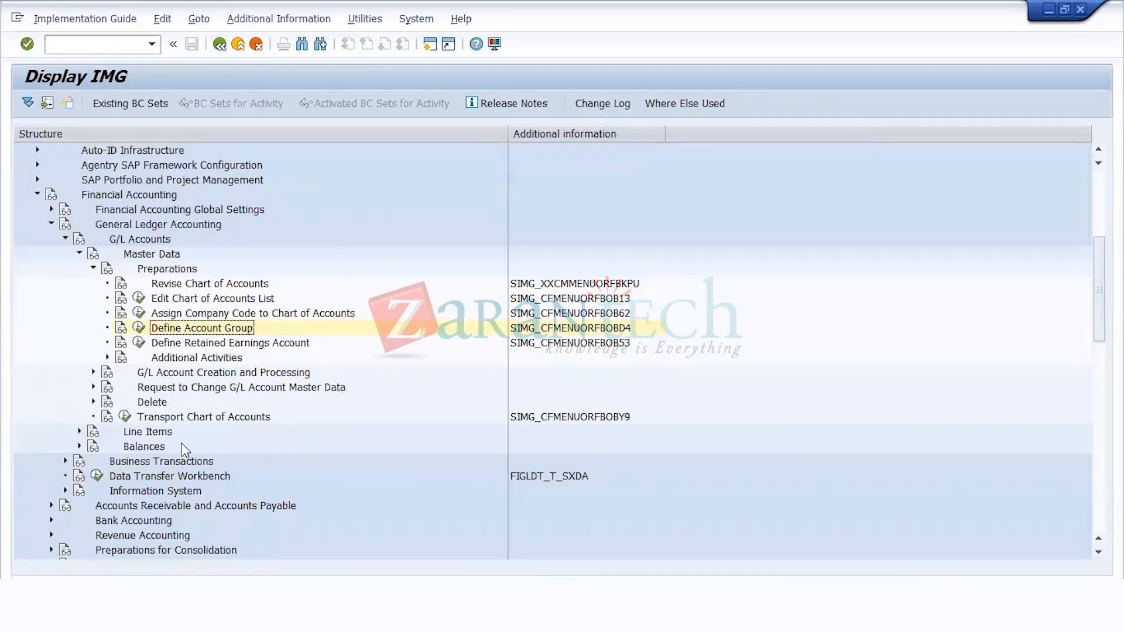
# Step: Open the Define Retained Earnings Account activity for chart of accounts US11
pyautogui.click(138, 344)
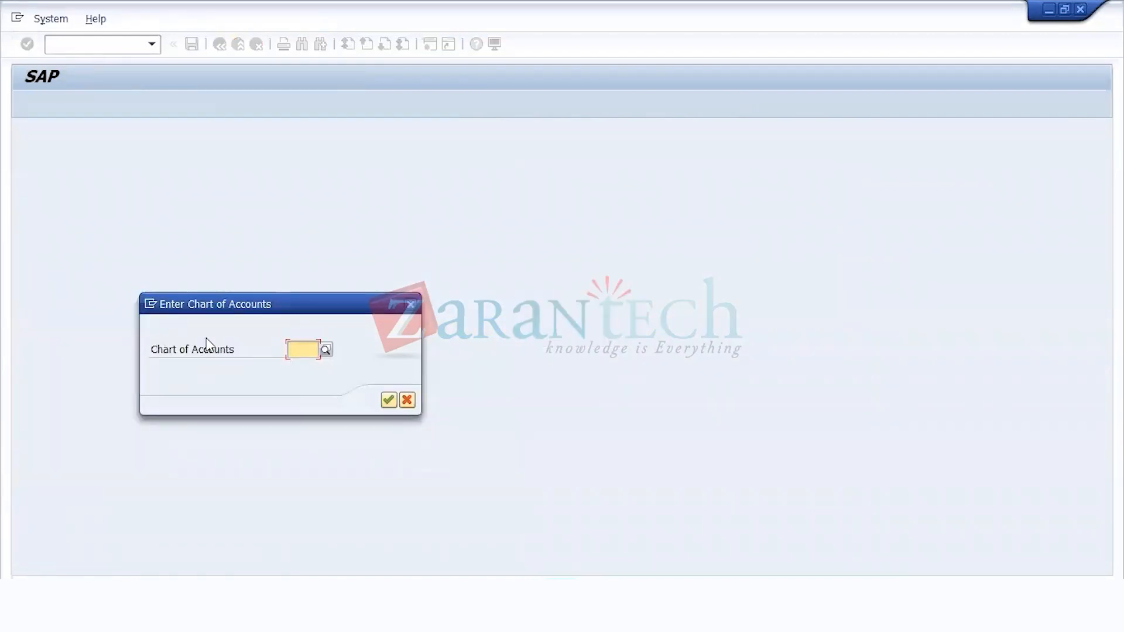
pyautogui.write('US11')
pyautogui.press('Return')
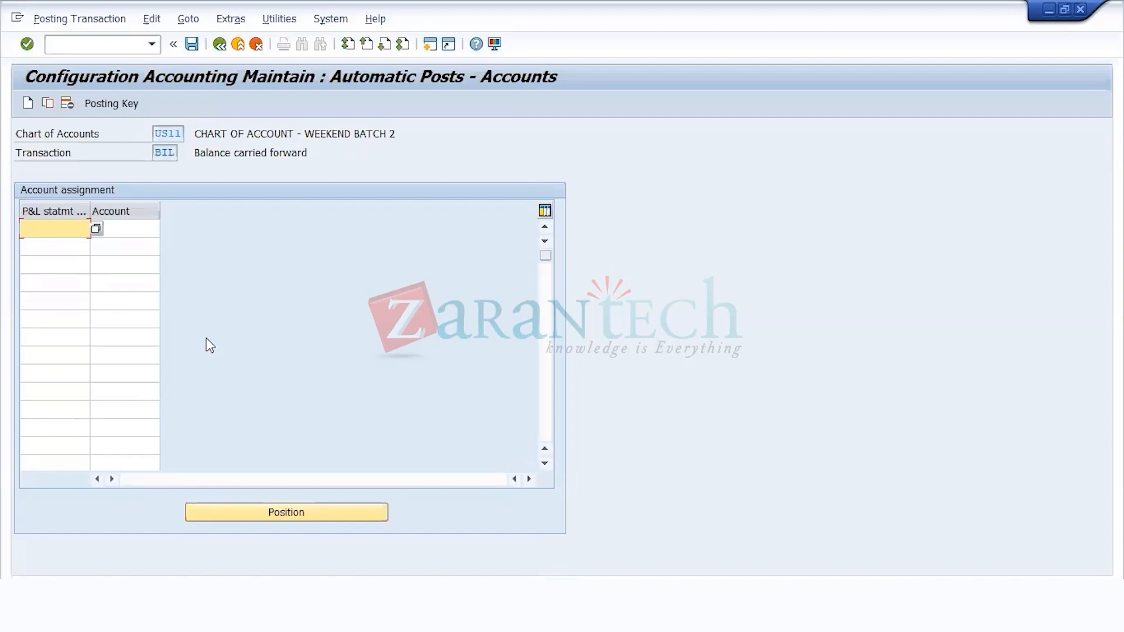
# Step: Enter X as the P&L statement account type without an account and save it in the customizing request WEEKEND BATCH 2 - FAGS
pyautogui.write('X')
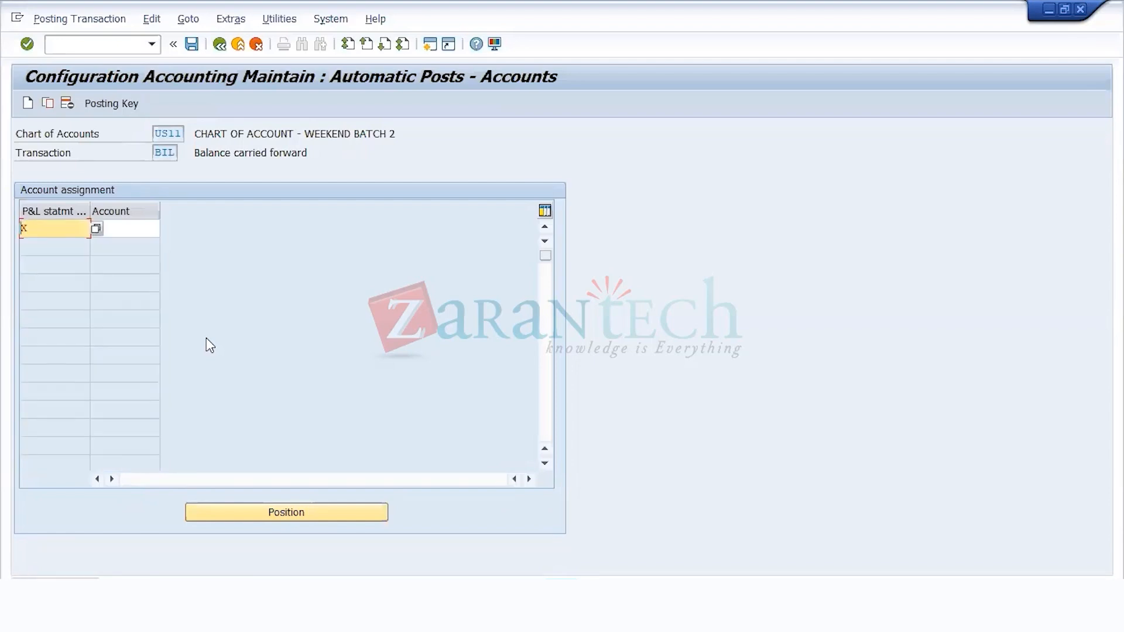
pyautogui.press('Return')
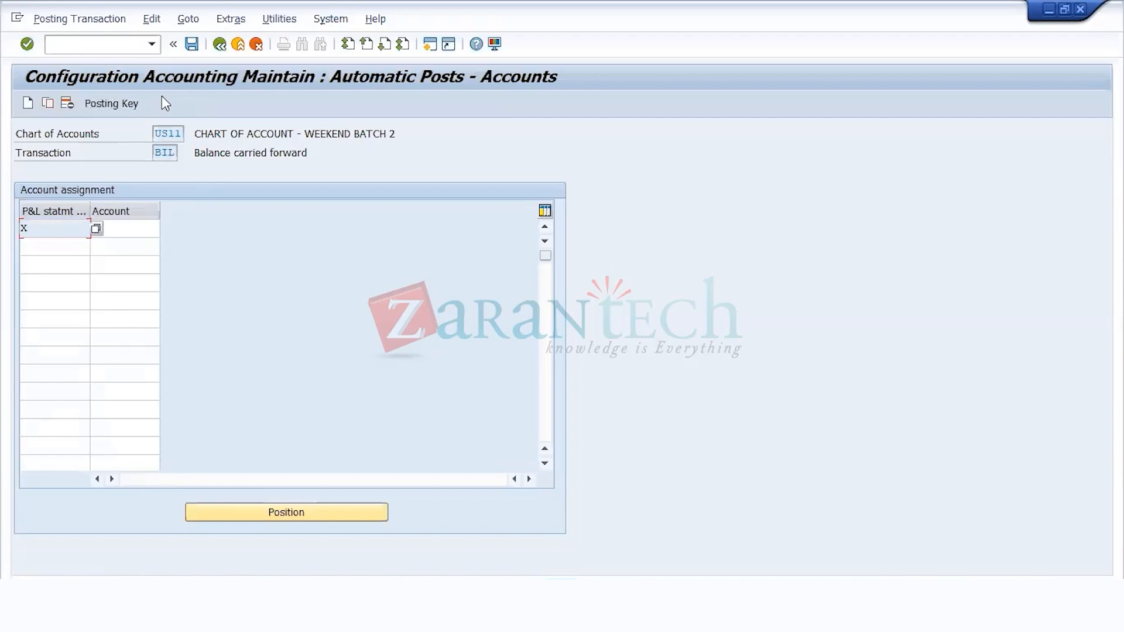
pyautogui.click(130, 230)
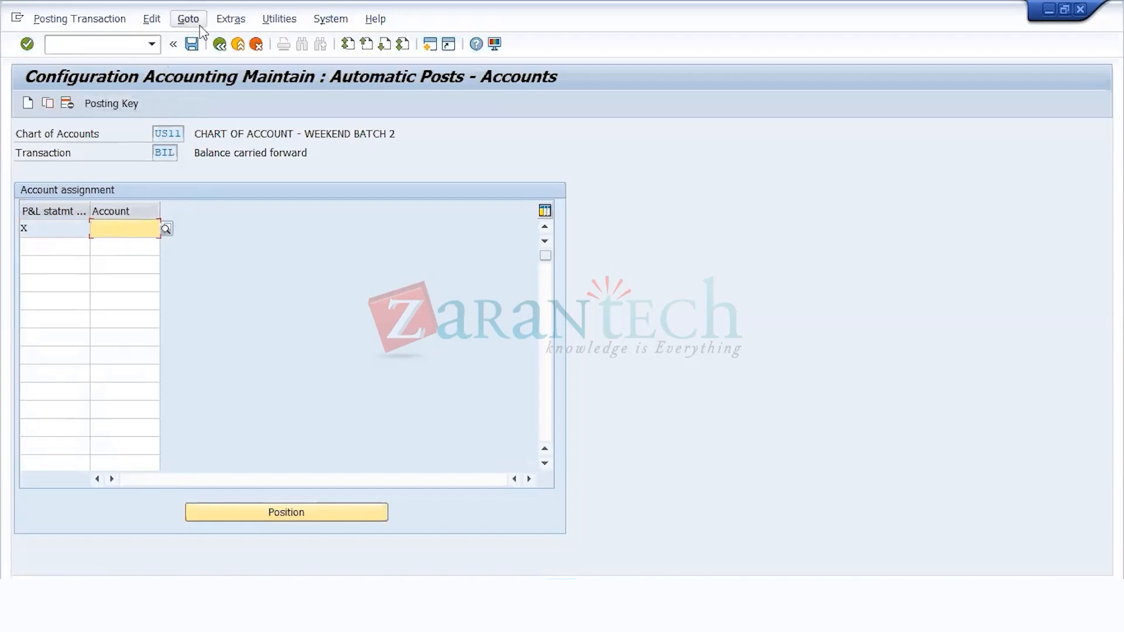
pyautogui.click(192, 44)
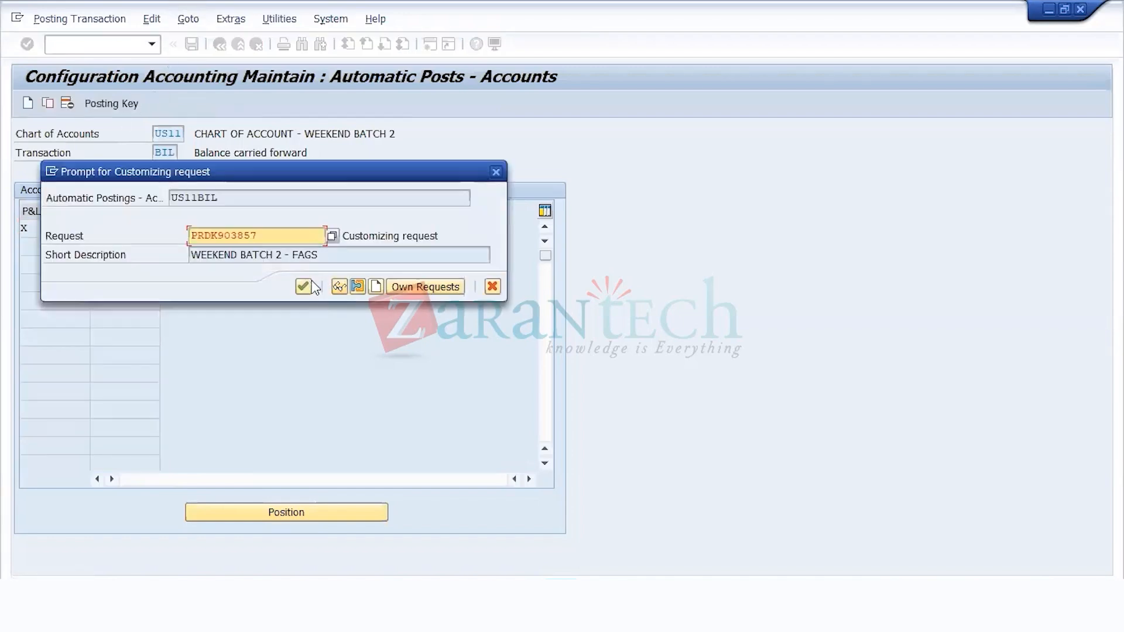
pyautogui.click(304, 286)
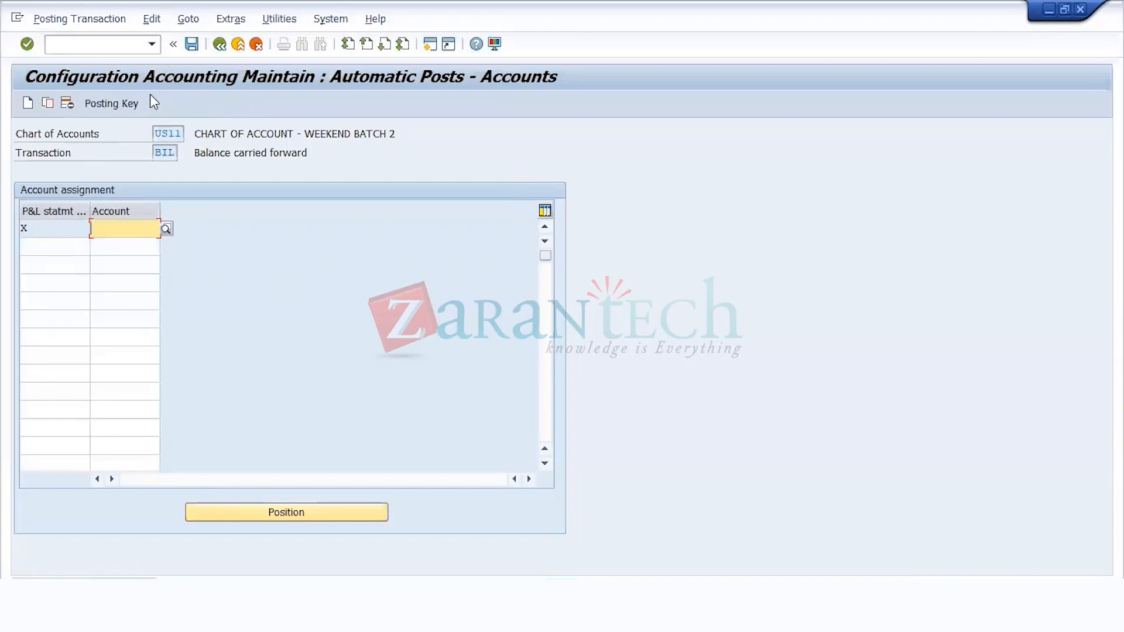
pyautogui.click(220, 45)
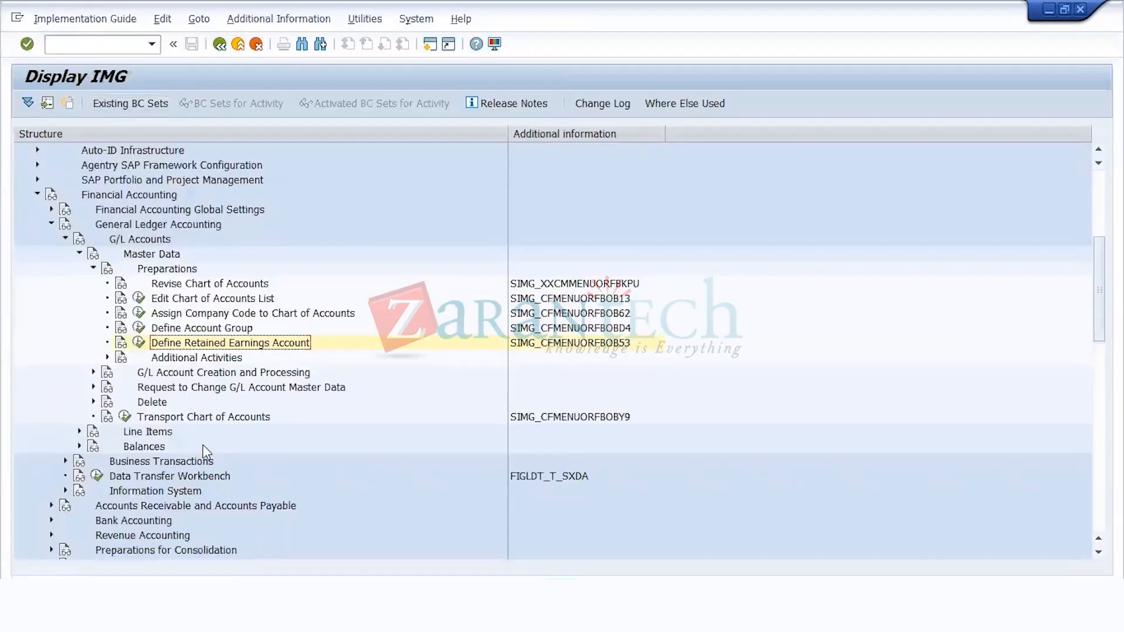
# Step: Expand the G/L Account Creation and Processing node and select Create G/L Accounts with Reference
pyautogui.click(186, 373)
pyautogui.doubleClick(187, 374)
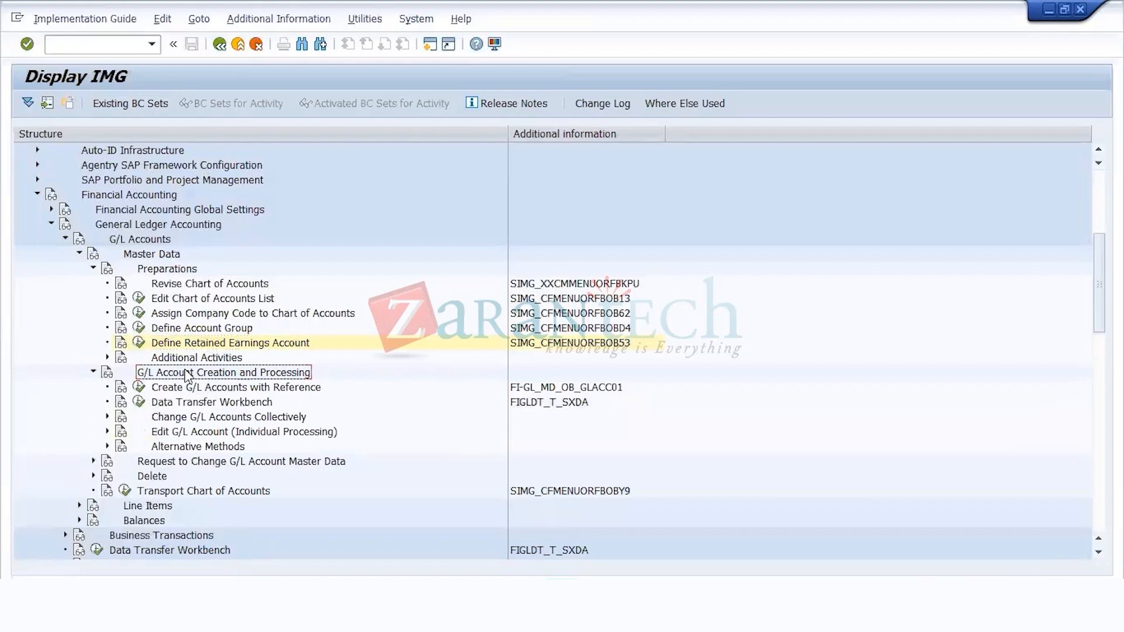
pyautogui.press('Down')
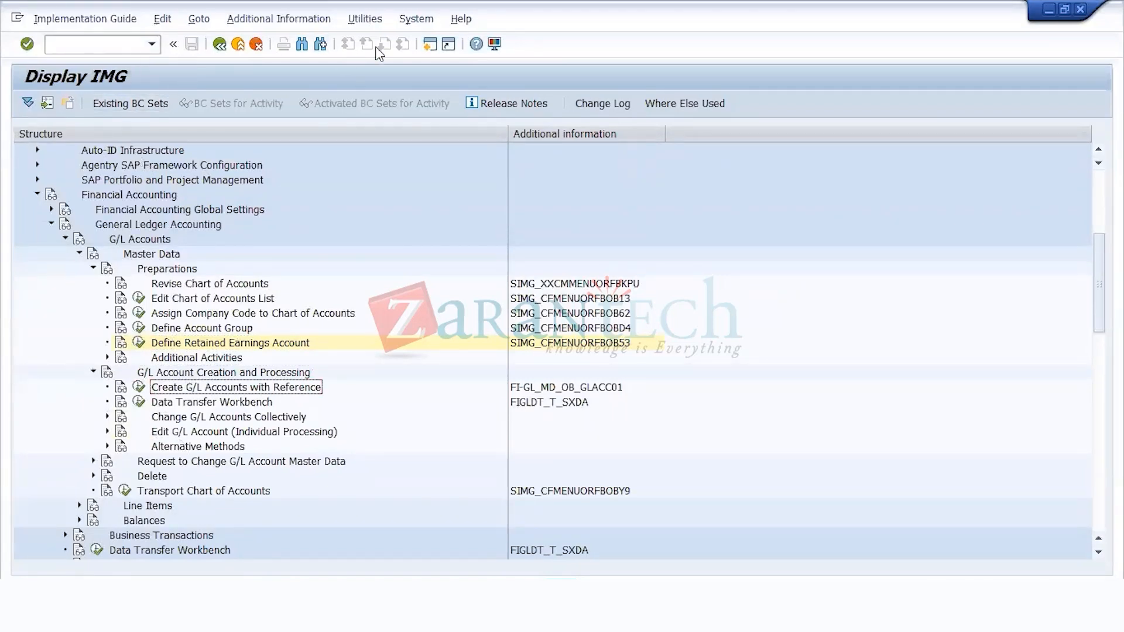
# Step: Start a new session and expand Accounting, Financial Accounting and General Ledger in the SAP Menu tree
pyautogui.click(433, 47)
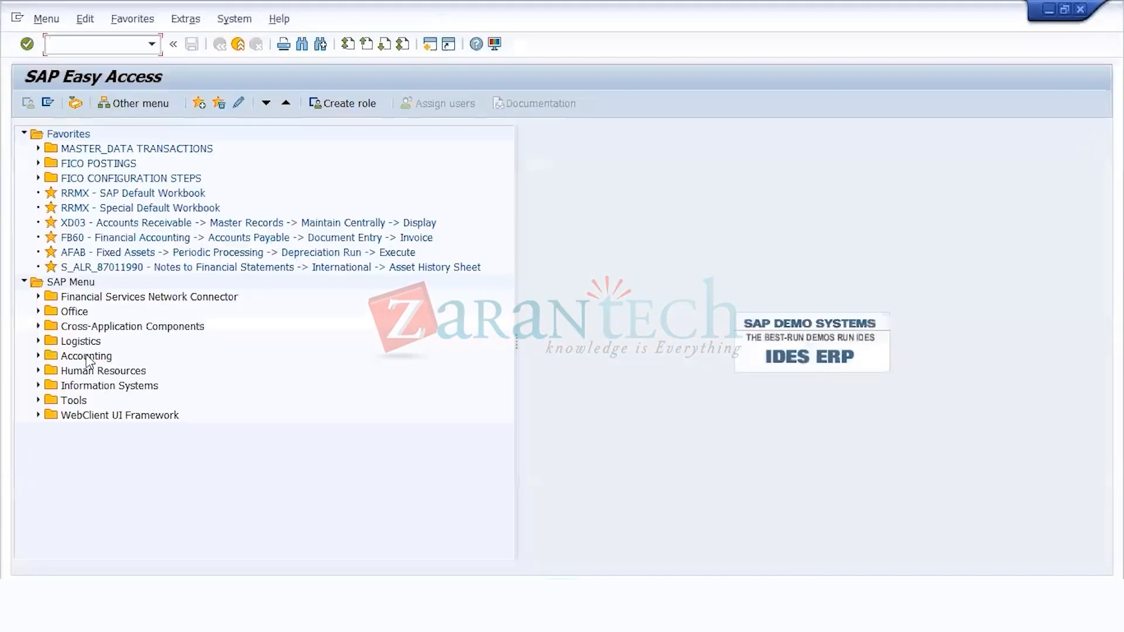
pyautogui.click(86, 356)
pyautogui.doubleClick(86, 356)
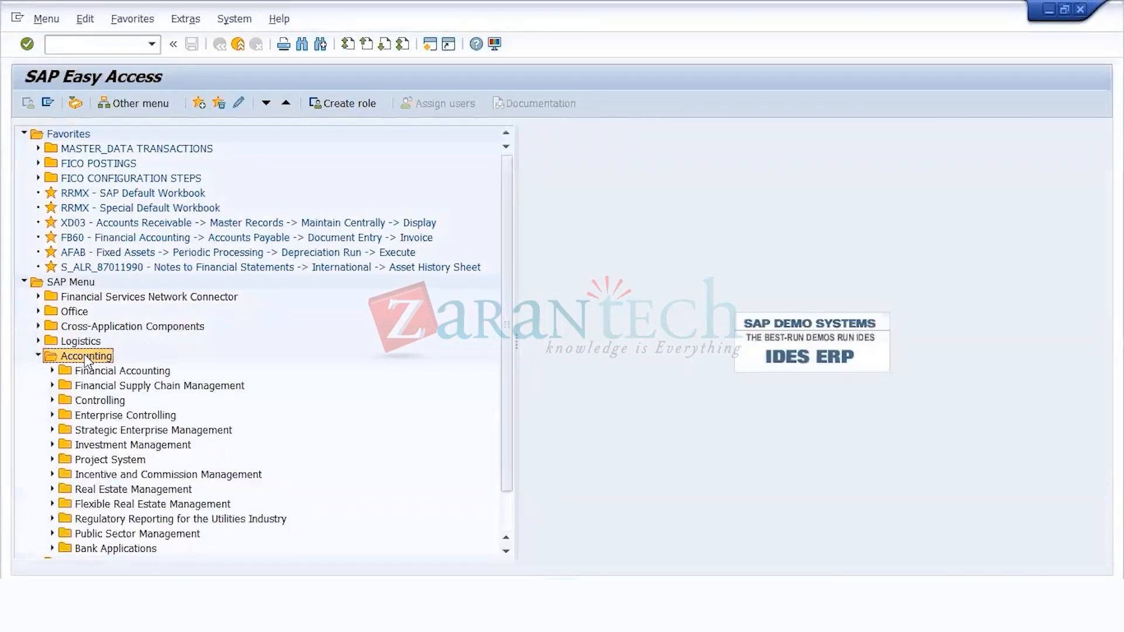
pyautogui.press('Down')
pyautogui.press('Right')
pyautogui.press('Down')
pyautogui.press('Right')
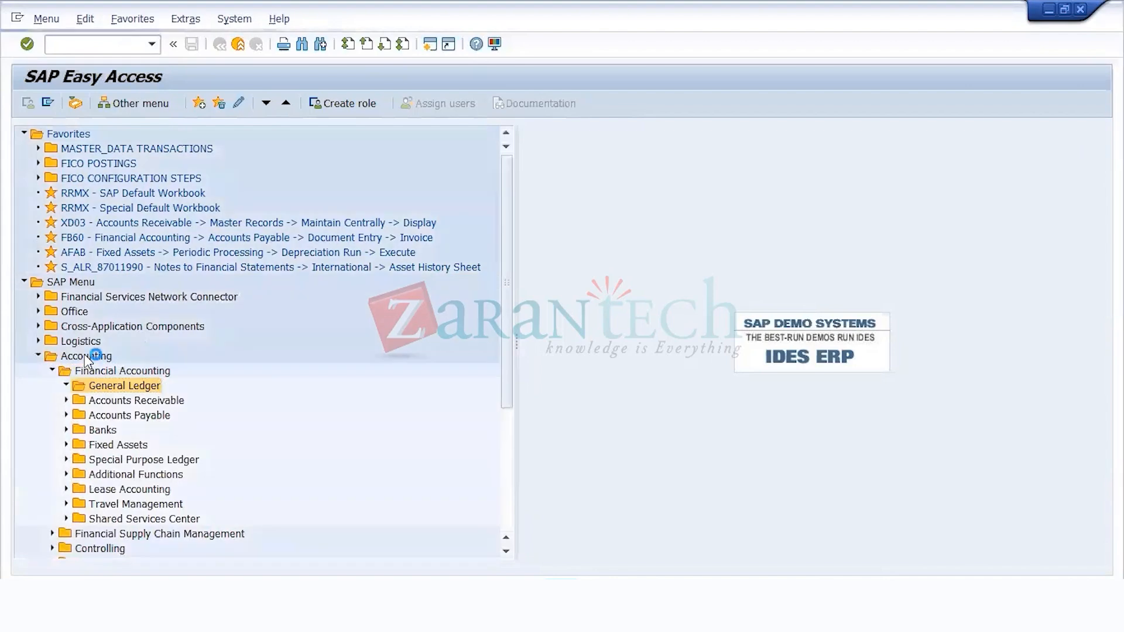
# Step: Collapse the Accounting folder and the Favorites folder in the navigation tree
pyautogui.press('Up')
pyautogui.press('Up')
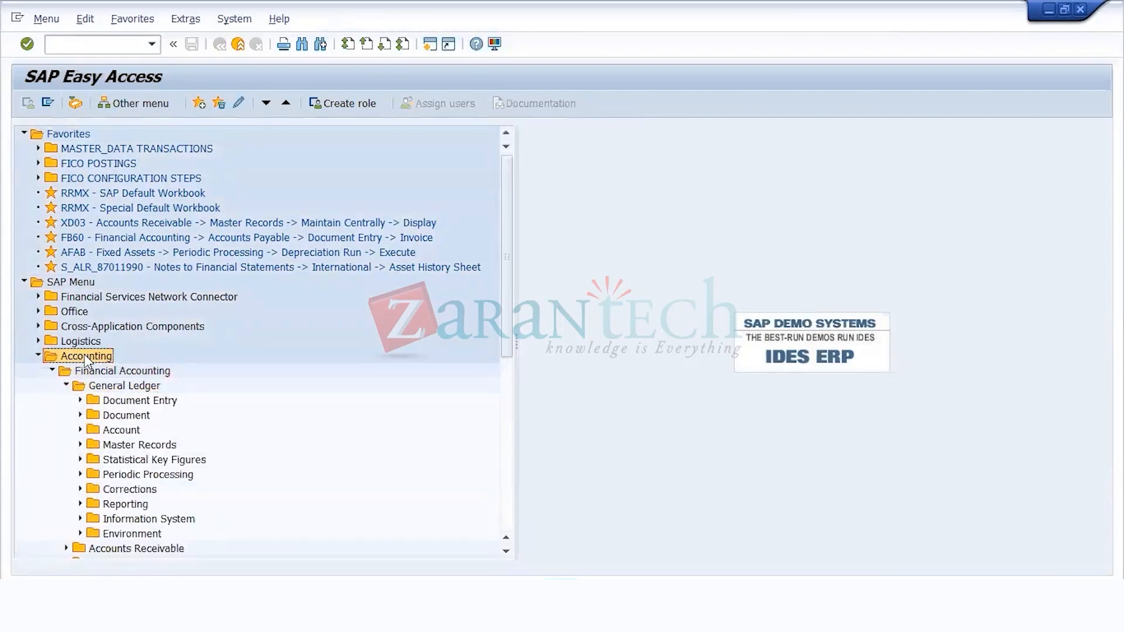
pyautogui.press('Left')
pyautogui.press('Up')
pyautogui.press('Up')
pyautogui.press('Up')
pyautogui.press('Up')
pyautogui.press('Up')
pyautogui.press('Up')
pyautogui.press('Up')
pyautogui.press('Up')
pyautogui.press('Up')
pyautogui.press('Up')
pyautogui.press('Up')
pyautogui.press('Up')
pyautogui.press('Up')
pyautogui.press('Up')
pyautogui.press('Up')
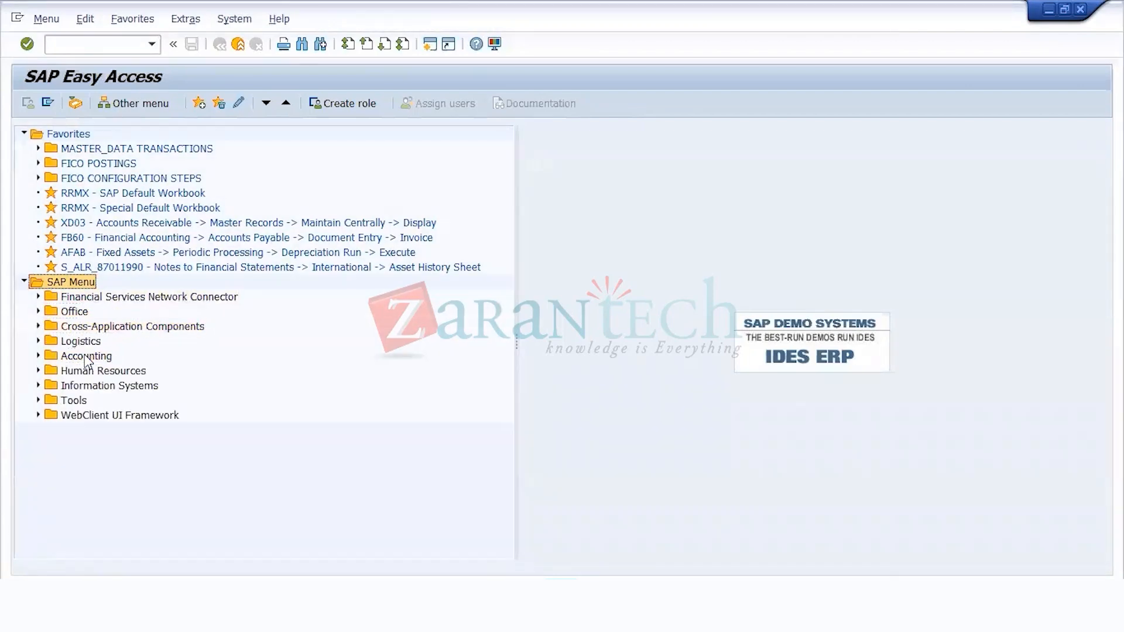
pyautogui.press('Left')
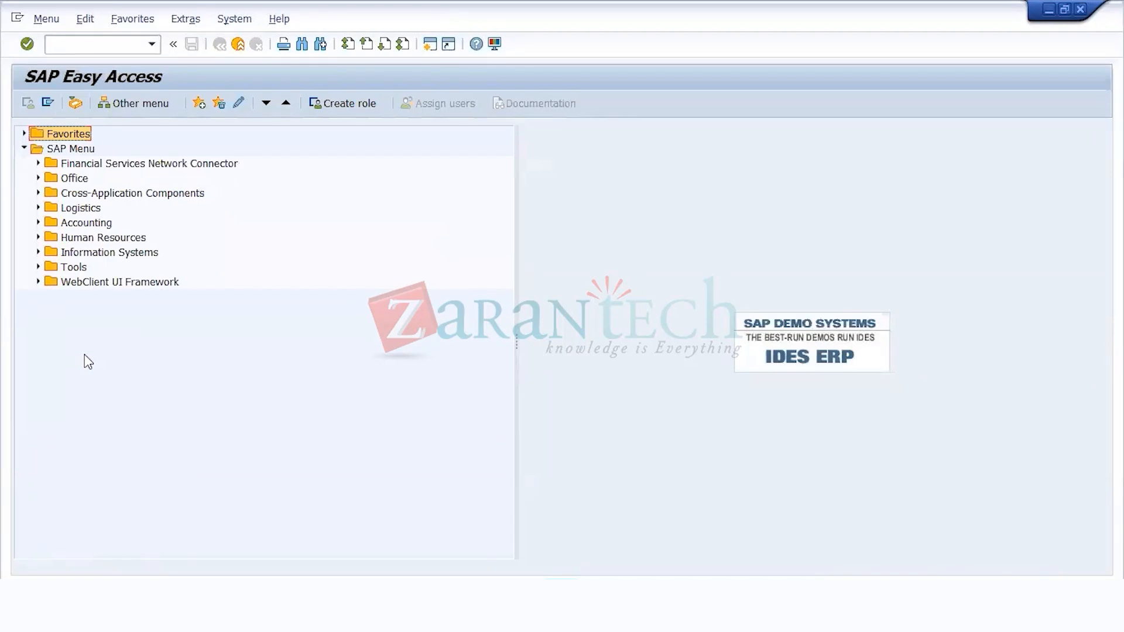
# Step: Expand the Accounting folder in the SAP Menu tree to show its Financial Accounting and General Ledger subfolders
pyautogui.press('Down')
pyautogui.press('Down')
pyautogui.press('Down')
pyautogui.press('Down')
pyautogui.press('Down')
pyautogui.press('Down')
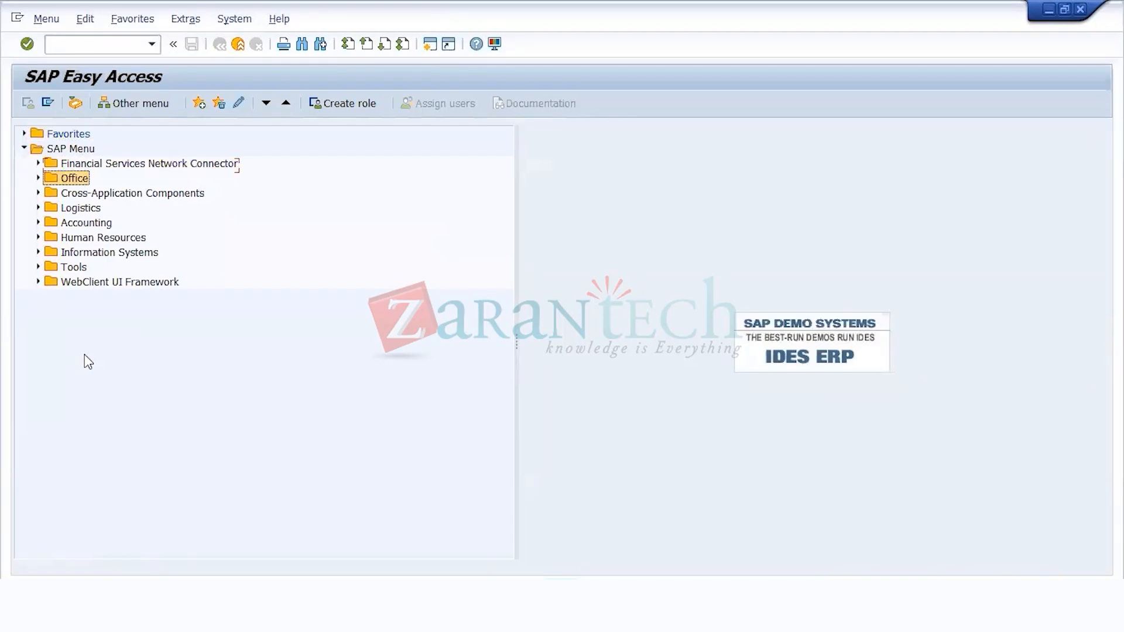
pyautogui.press('Right')
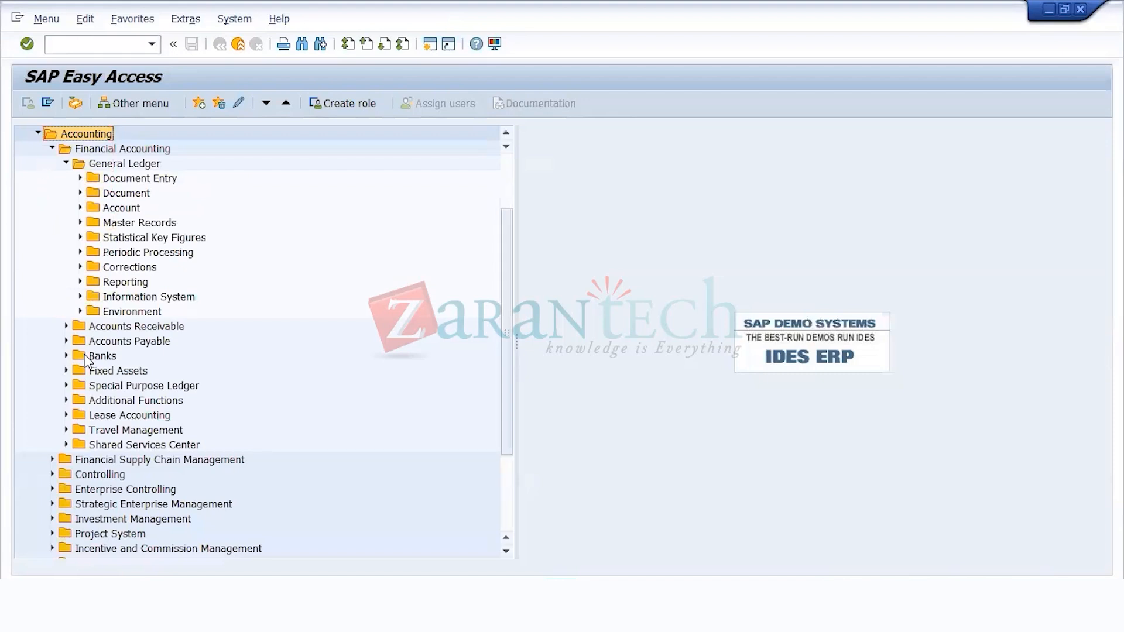
# Step: Under General Ledger, expand Master Records, G/L Accounts and Individual Processing to show the G/L account maintenance transactions
pyautogui.press('Down')
pyautogui.press('Down')
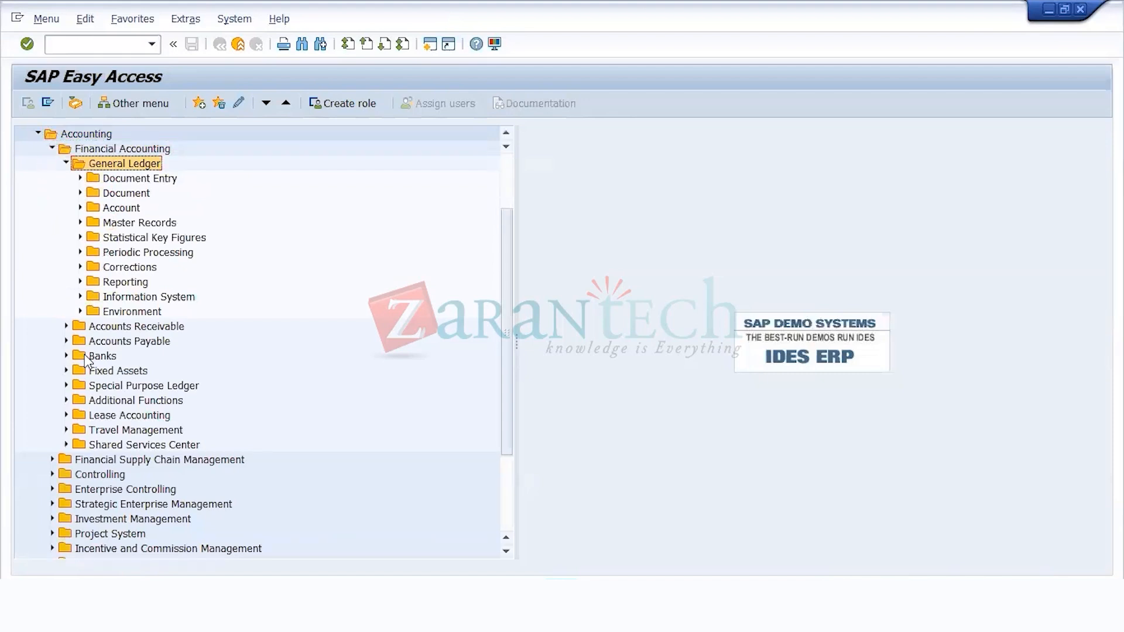
pyautogui.press('Down')
pyautogui.press('Down')
pyautogui.press('Down')
pyautogui.press('Down')
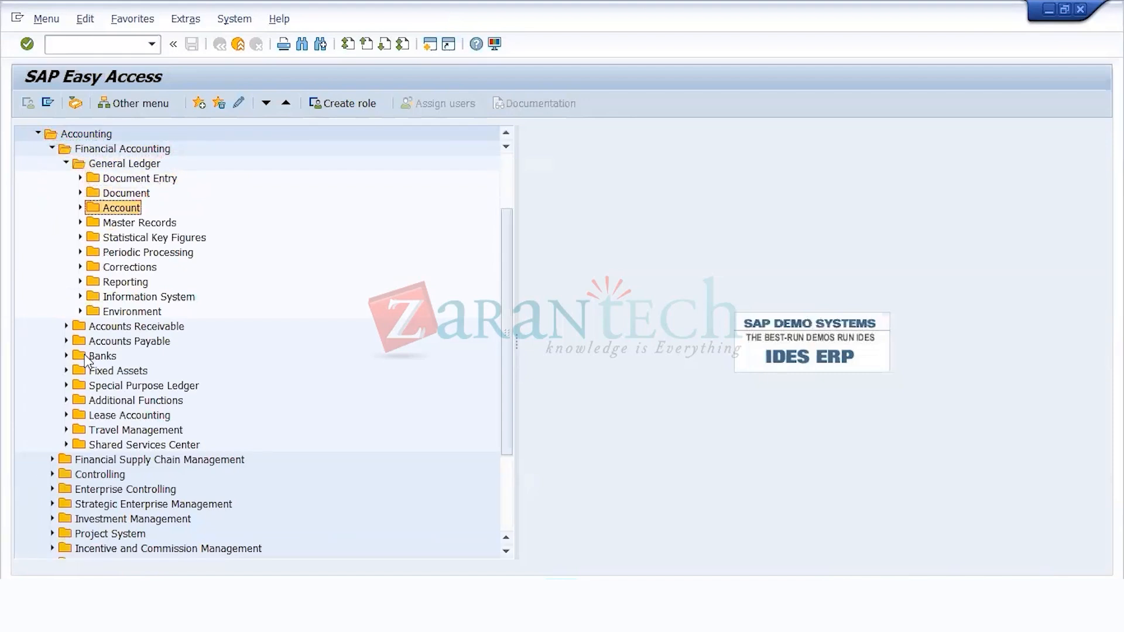
pyautogui.press('Right')
pyautogui.press('Down')
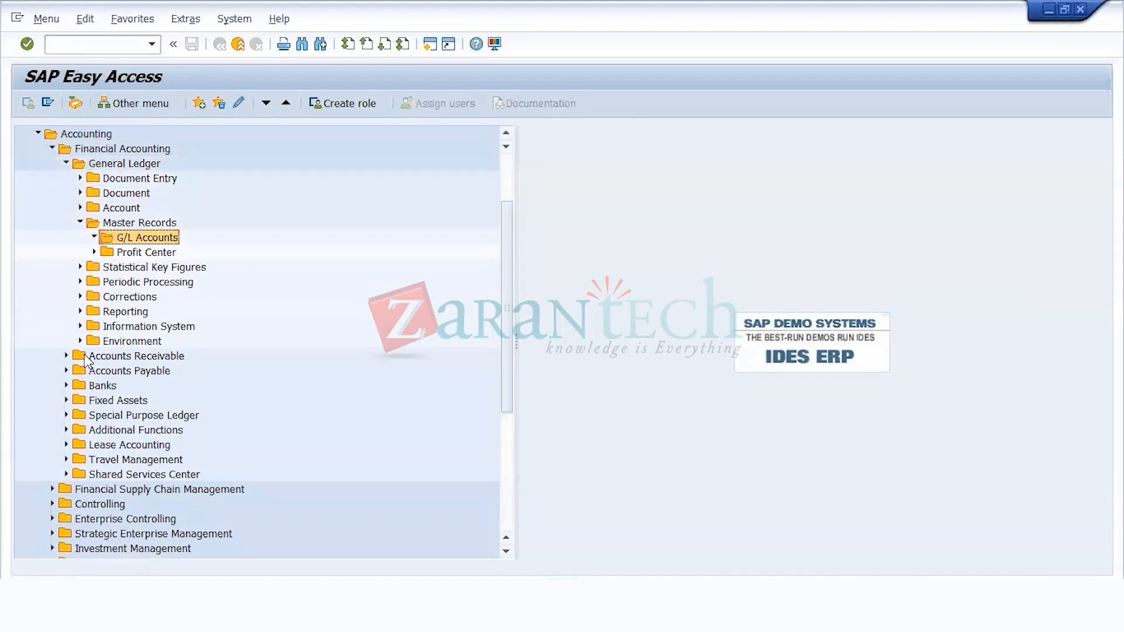
pyautogui.press('Right')
pyautogui.press('Down')
pyautogui.press('Right')
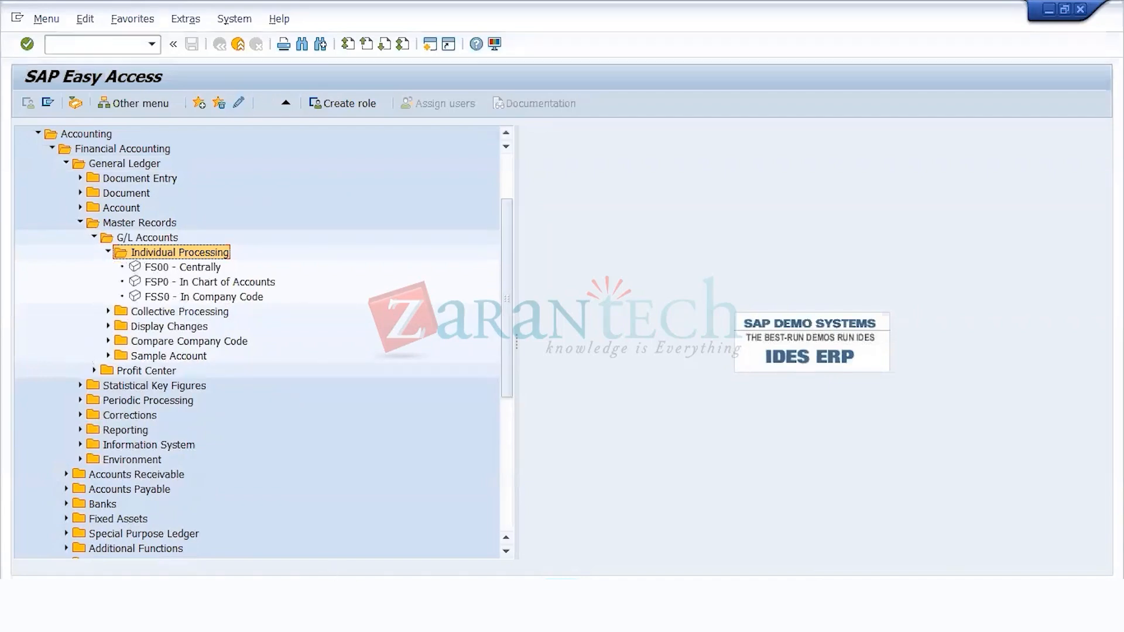
pyautogui.hotkey('alt', 'Tab')
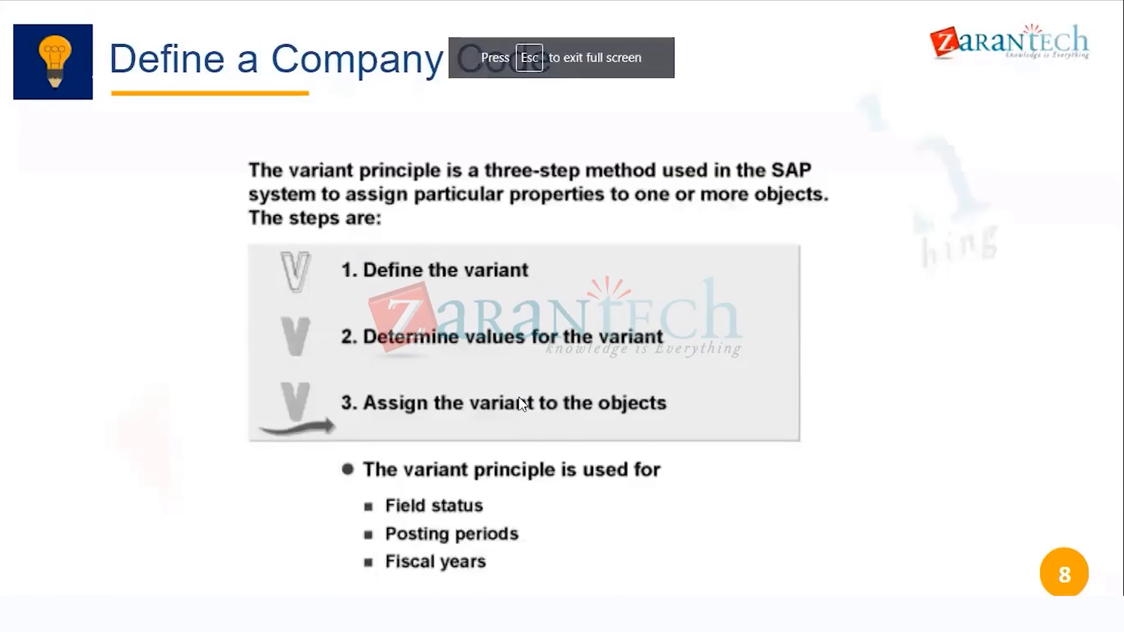
pyautogui.press('Right')
pyautogui.press('Right')
pyautogui.press('Right')
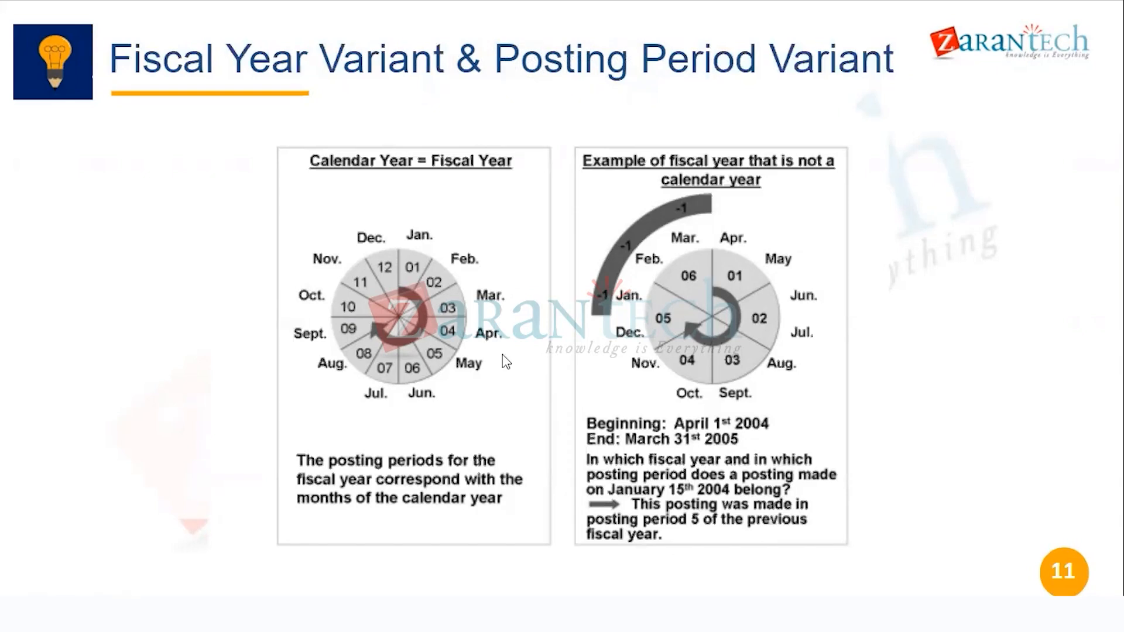
pyautogui.click(571, 301)
pyautogui.press('Right')
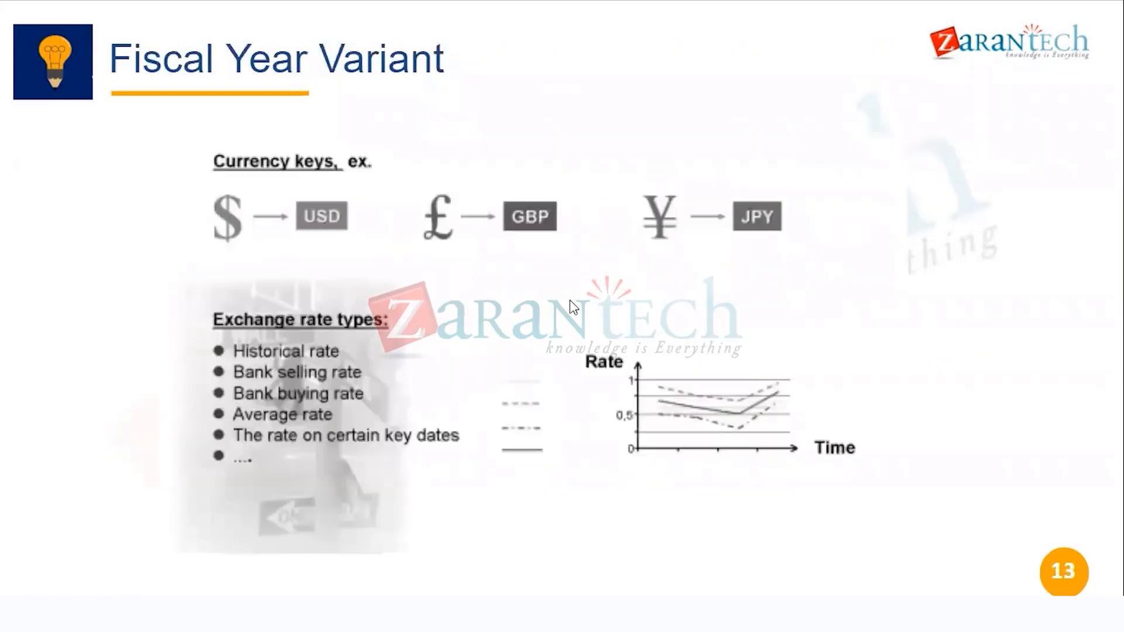
pyautogui.press('Left')
pyautogui.click(570, 301)
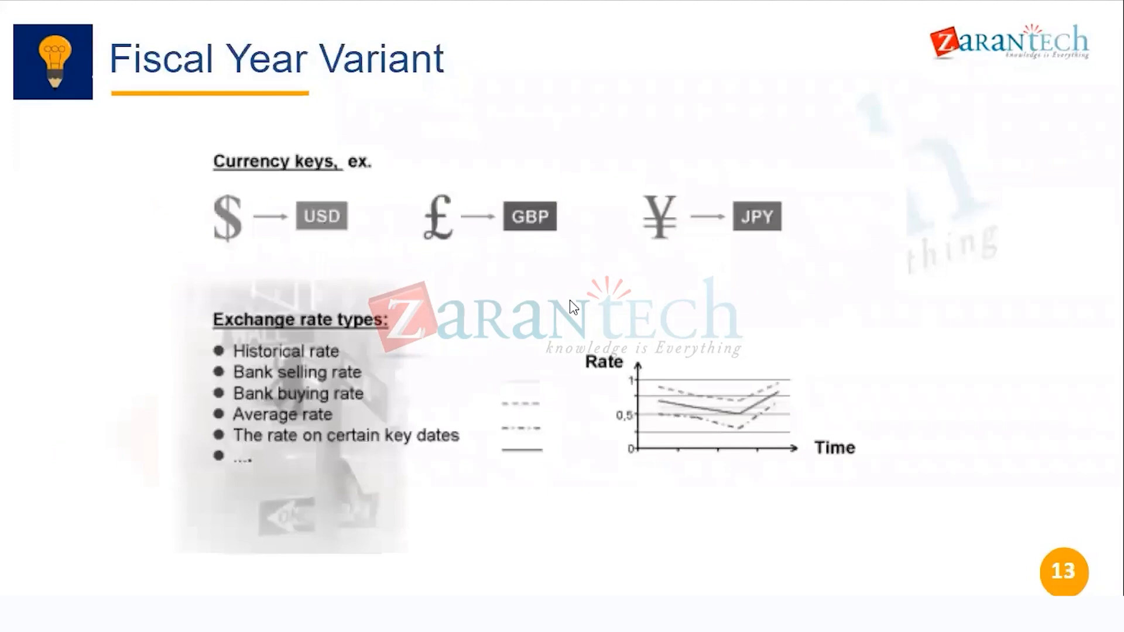
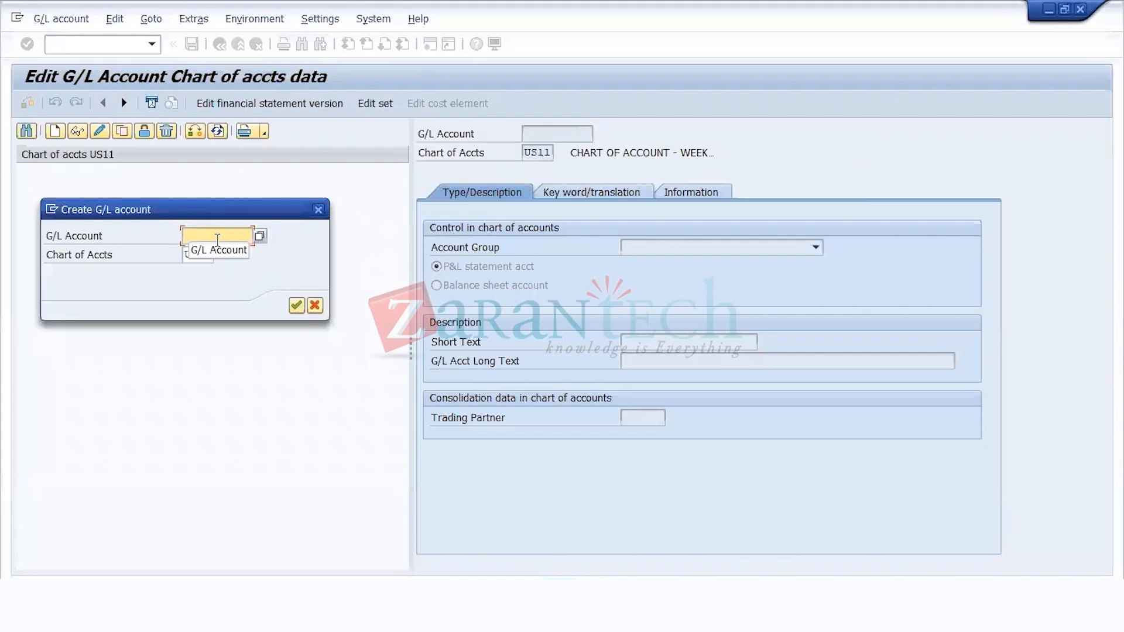
# Step: Start creating G/L account 4001 in chart of accounts US11 with account group EQUIITIES as a balance sheet account
pyautogui.write('4001')
pyautogui.press('Return')
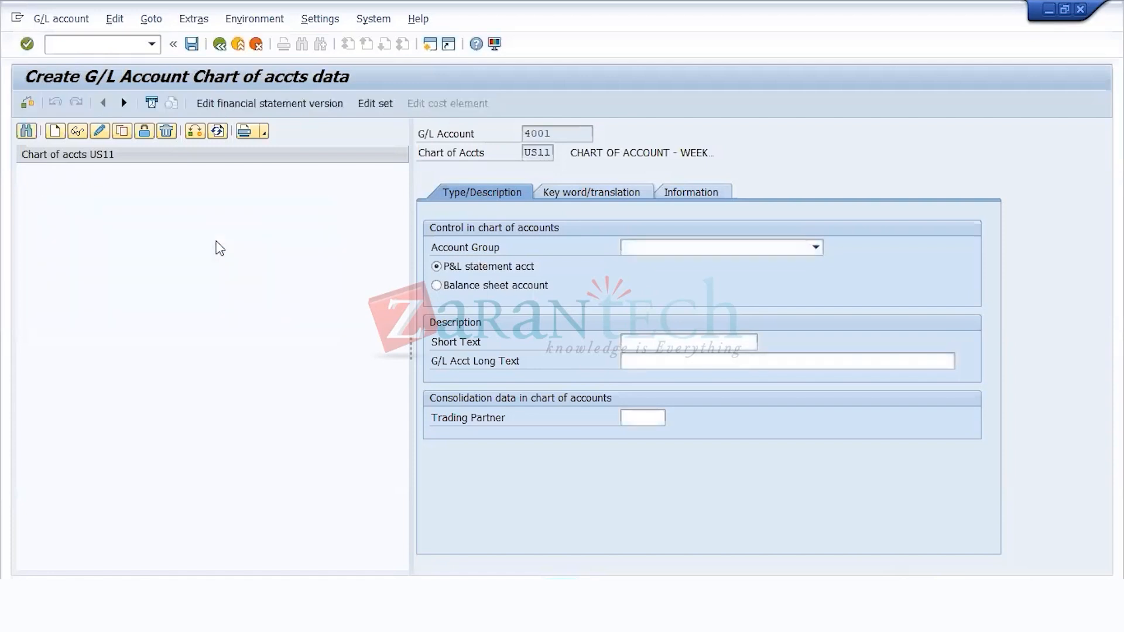
pyautogui.click(682, 246)
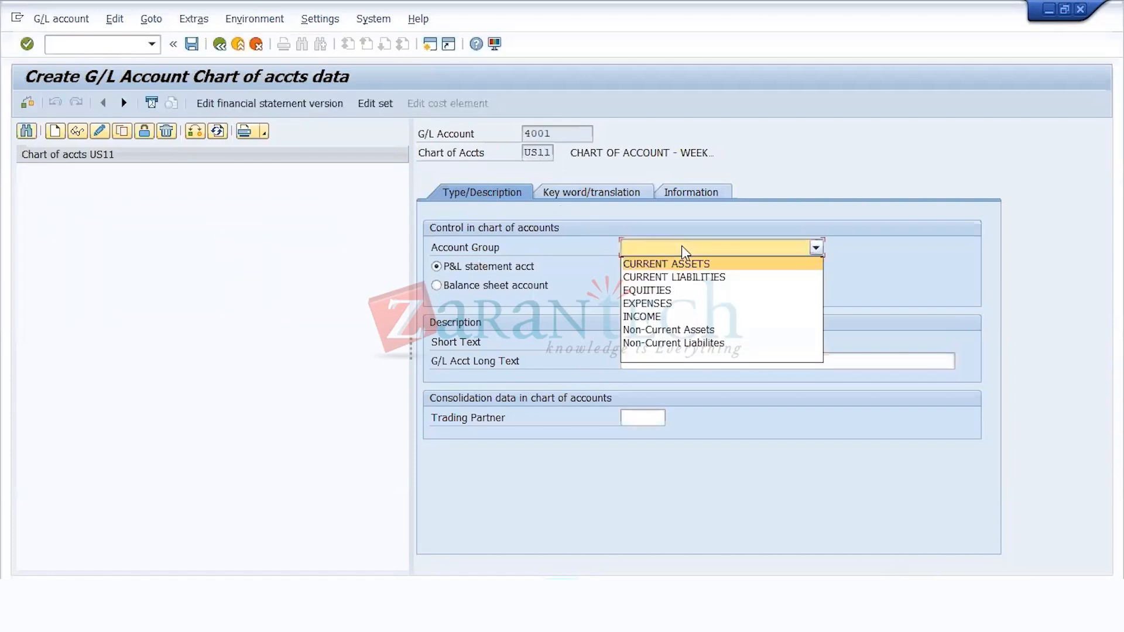
pyautogui.click(672, 290)
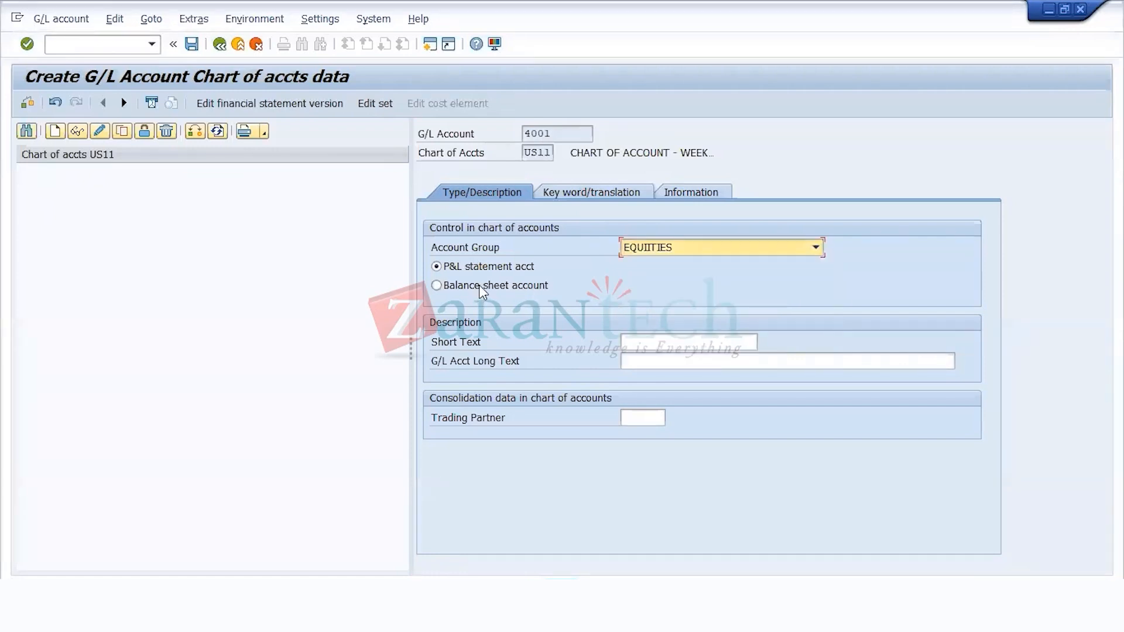
pyautogui.click(481, 287)
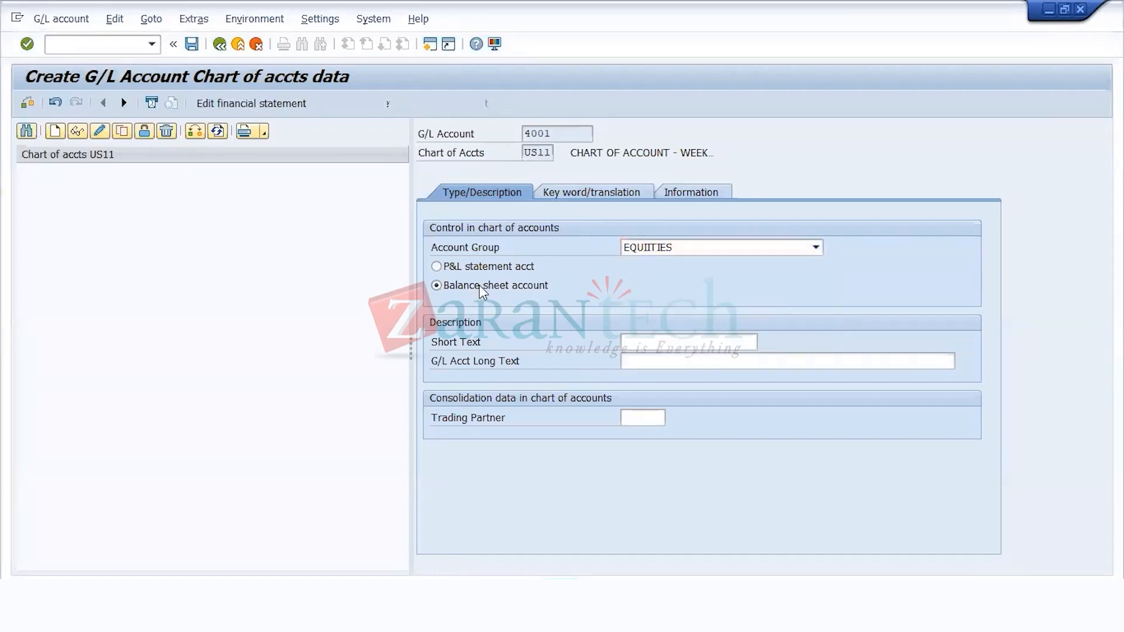
# Step: Enter the short text RETAINED EARNING ACC and the long text RETAINED EARNING ACCT for G/L account 4001
pyautogui.click(643, 341)
pyautogui.write('RETAI9NED')
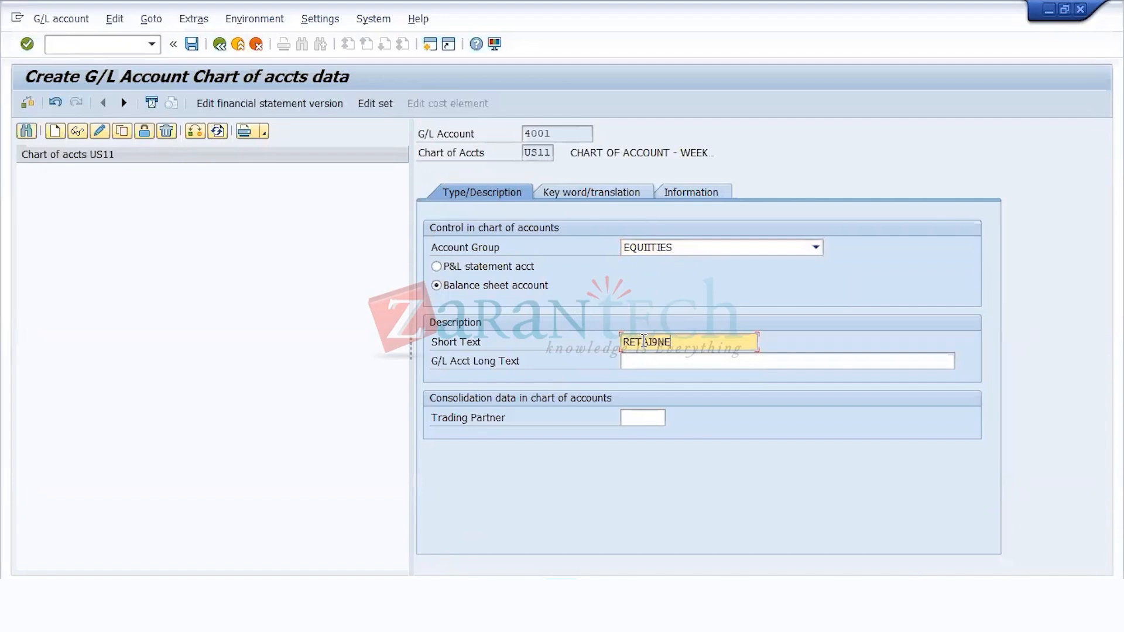
pyautogui.press('BackSpace')
pyautogui.press('BackSpace')
pyautogui.press('BackSpace')
pyautogui.write('NED EARNIN')
pyautogui.hotkey('shift', 'Left')
pyautogui.hotkey('shift', 'Left')
pyautogui.hotkey('shift', 'Left')
pyautogui.hotkey('shift', 'Left')
pyautogui.hotkey('shift', 'Left')
pyautogui.hotkey('shift', 'Left')
pyautogui.hotkey('shift', 'Left')
pyautogui.hotkey('shift', 'Left')
pyautogui.hotkey('shift', 'Left')
pyautogui.hotkey('shift', 'Left')
pyautogui.hotkey('shift', 'Left')
pyautogui.hotkey('shift', 'Left')
pyautogui.hotkey('shift', 'Left')
pyautogui.hotkey('shift', 'Left')
pyautogui.hotkey('shift', 'Left')
pyautogui.hotkey('shift', 'Left')
pyautogui.hotkey('shift', 'Left')
pyautogui.hotkey('shift', 'Left')
pyautogui.hotkey('shift', 'Left')
pyautogui.hotkey('shift', 'Left')
pyautogui.hotkey('ctrl', 'c')
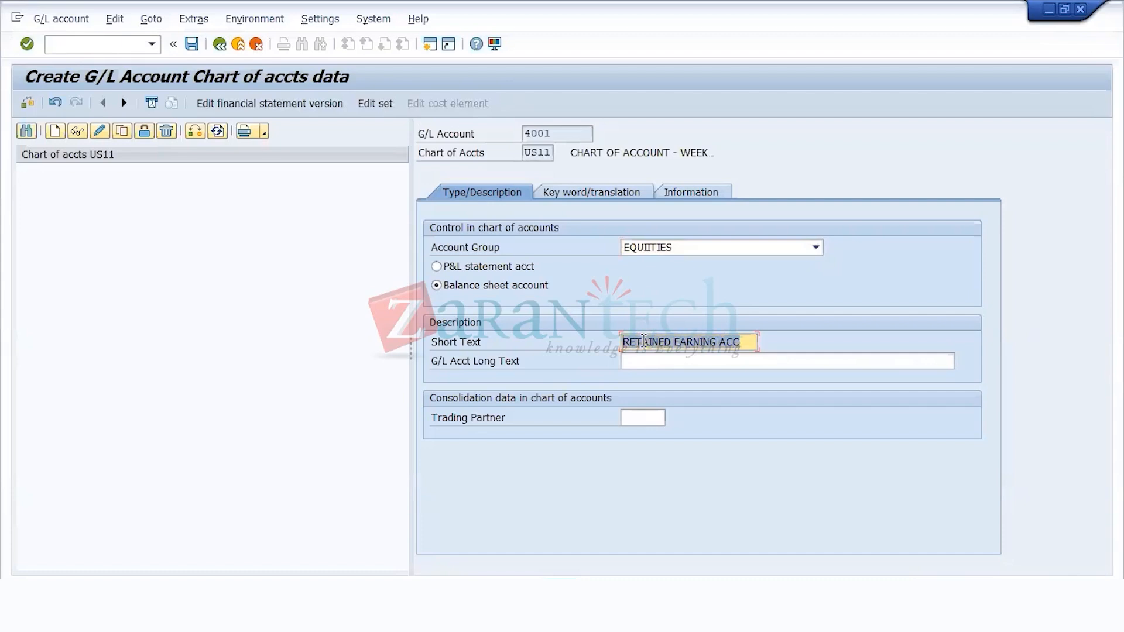
pyautogui.press('Tab')
pyautogui.hotkey('ctrl', 'v')
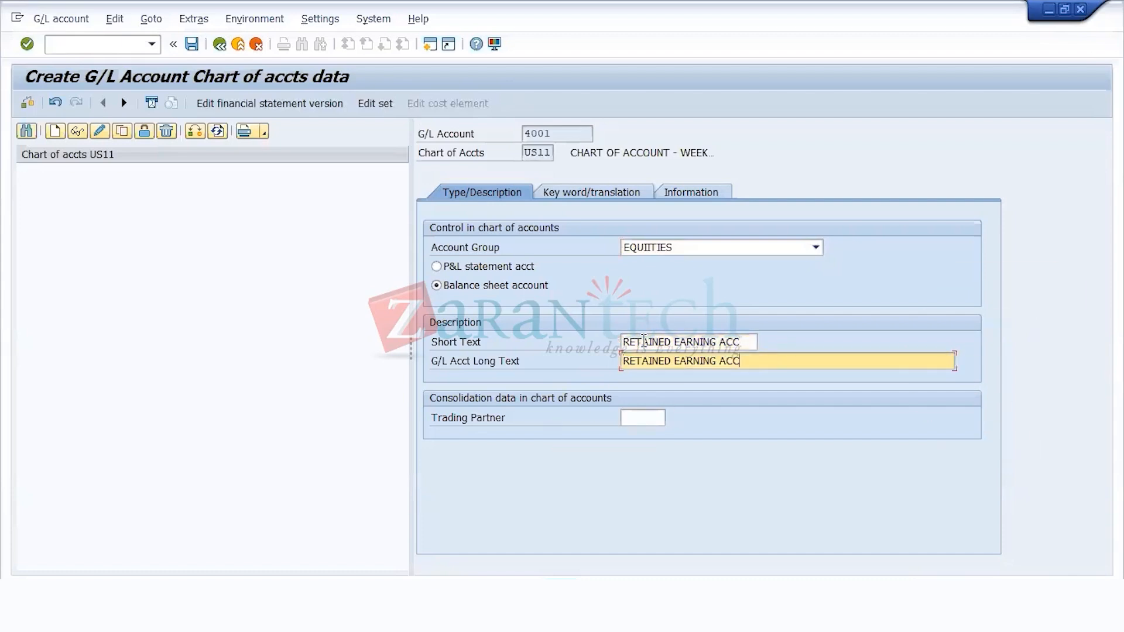
pyautogui.write('T')
pyautogui.press('Return')
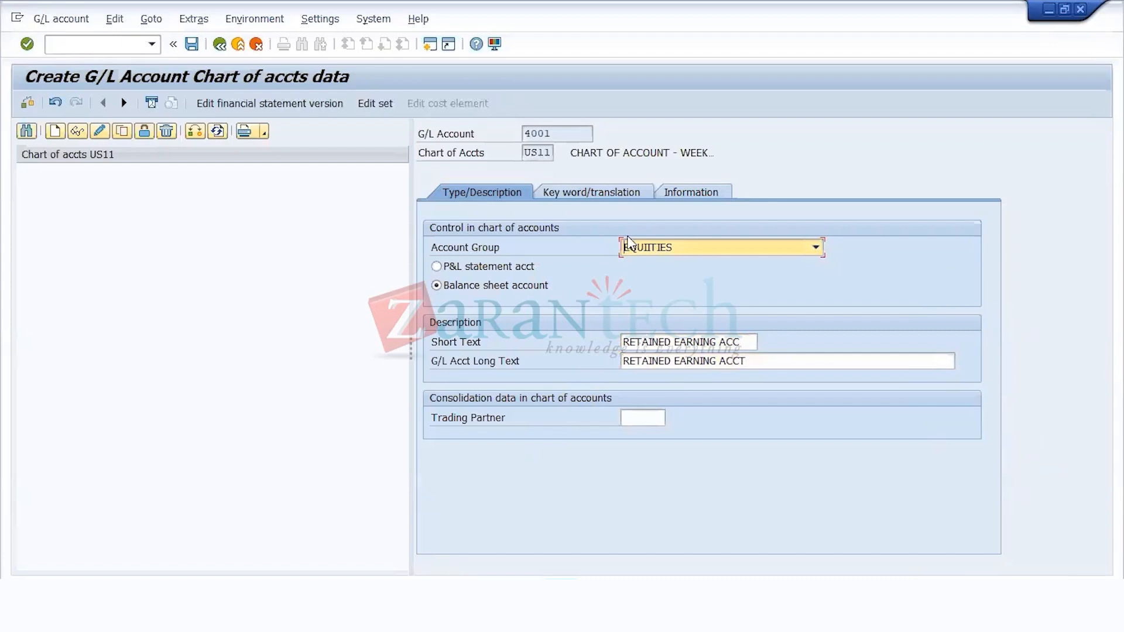
# Step: Check the key word/translation data of the retained earnings account and save the account in the chart of accounts
pyautogui.click(629, 195)
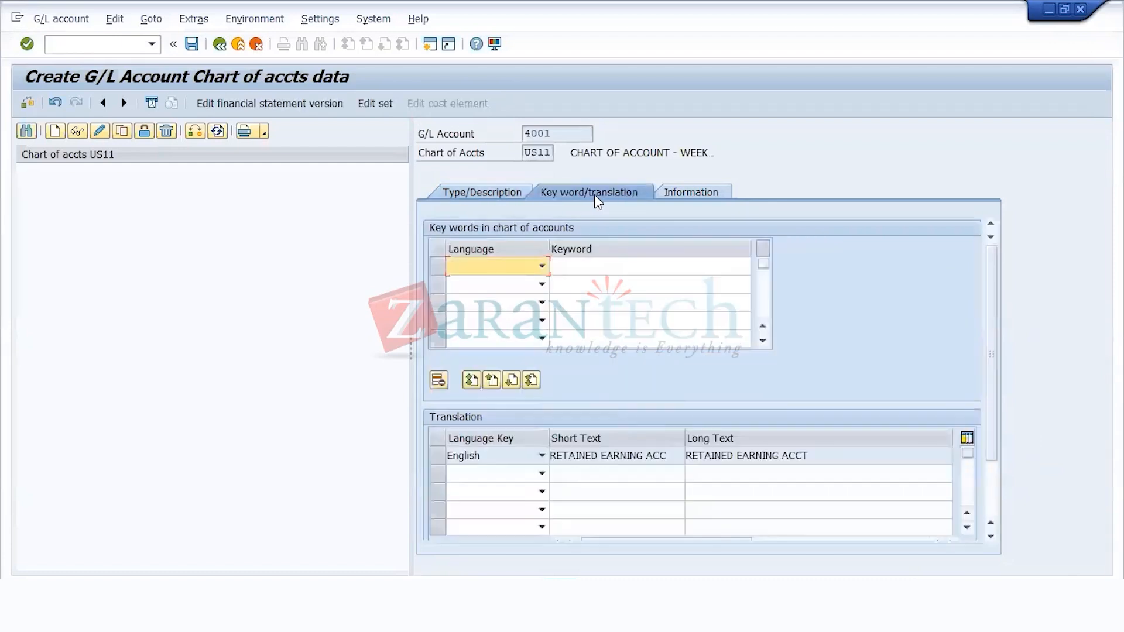
pyautogui.click(517, 194)
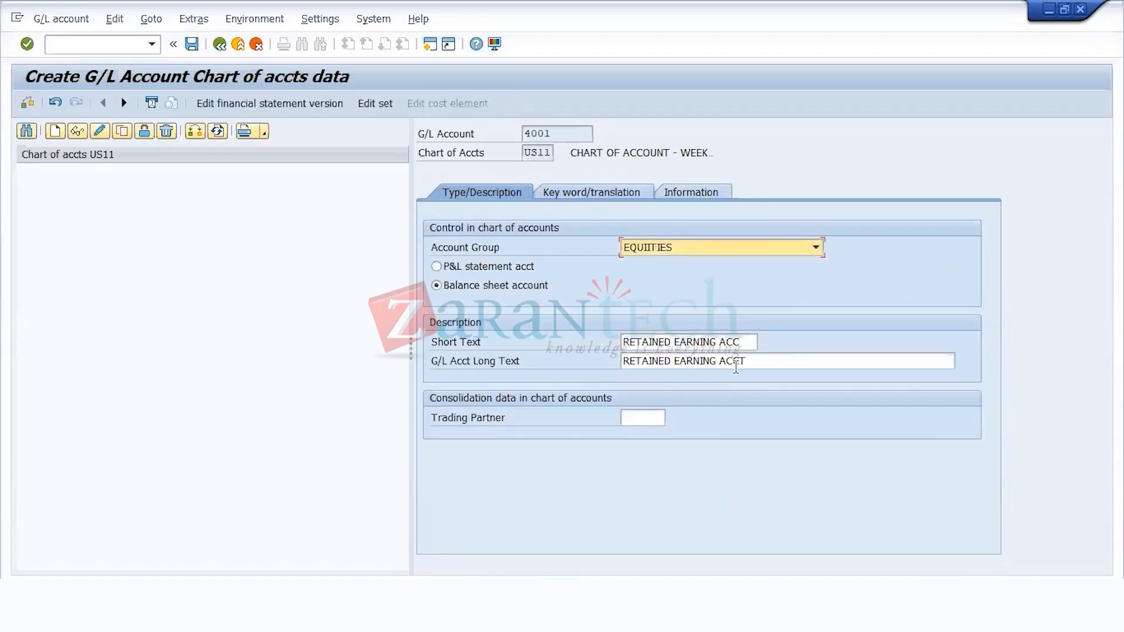
pyautogui.click(754, 363)
pyautogui.moveTo(754, 363); pyautogui.dragTo(391, 383)
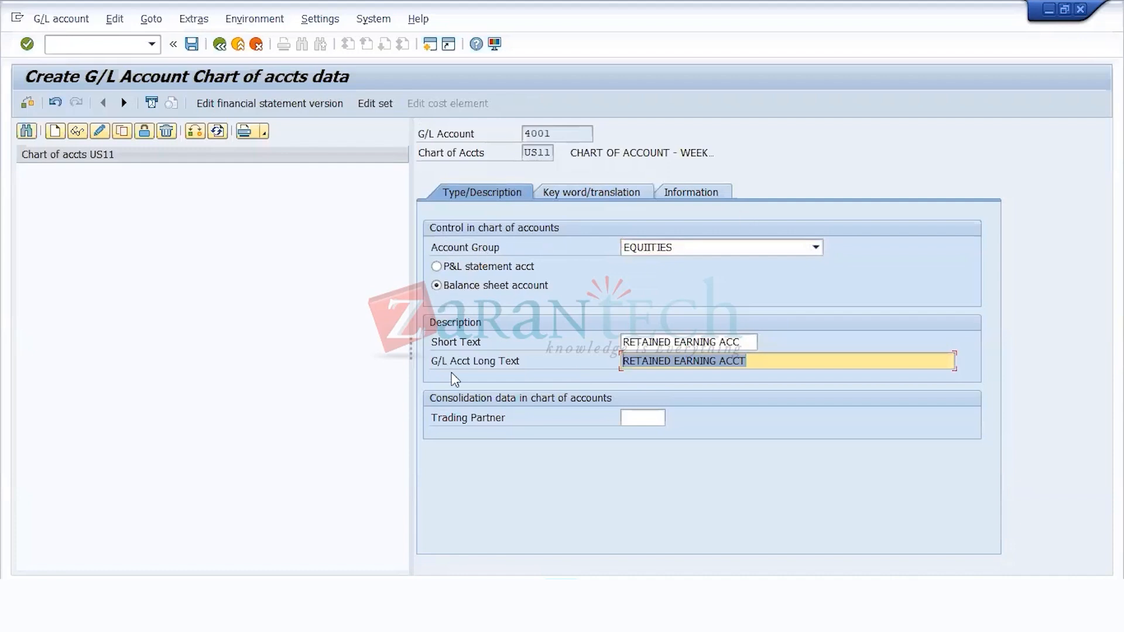
pyautogui.click(802, 362)
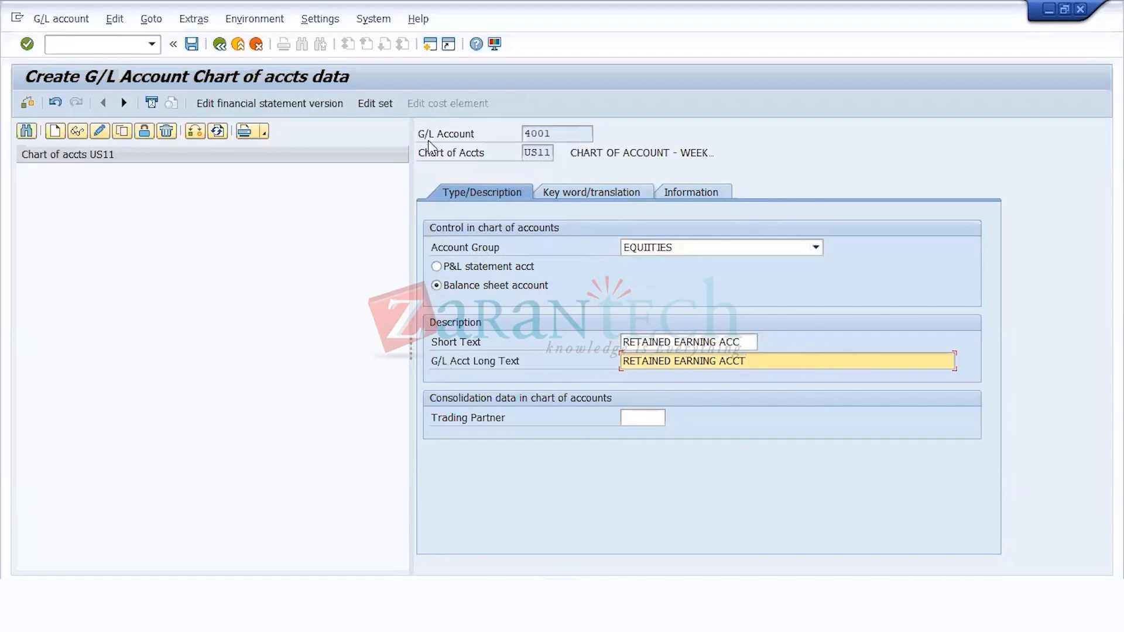
pyautogui.click(194, 47)
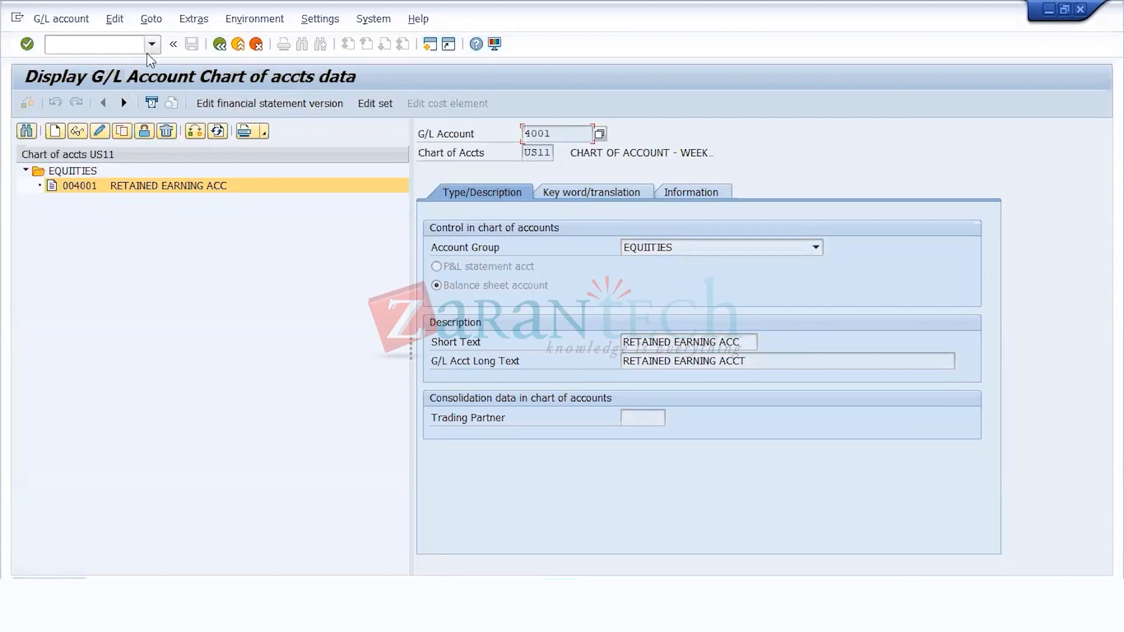
# Step: Leave the chart of accounts data and open the FSS0 transaction for G/L accounts in company code
pyautogui.click(109, 46)
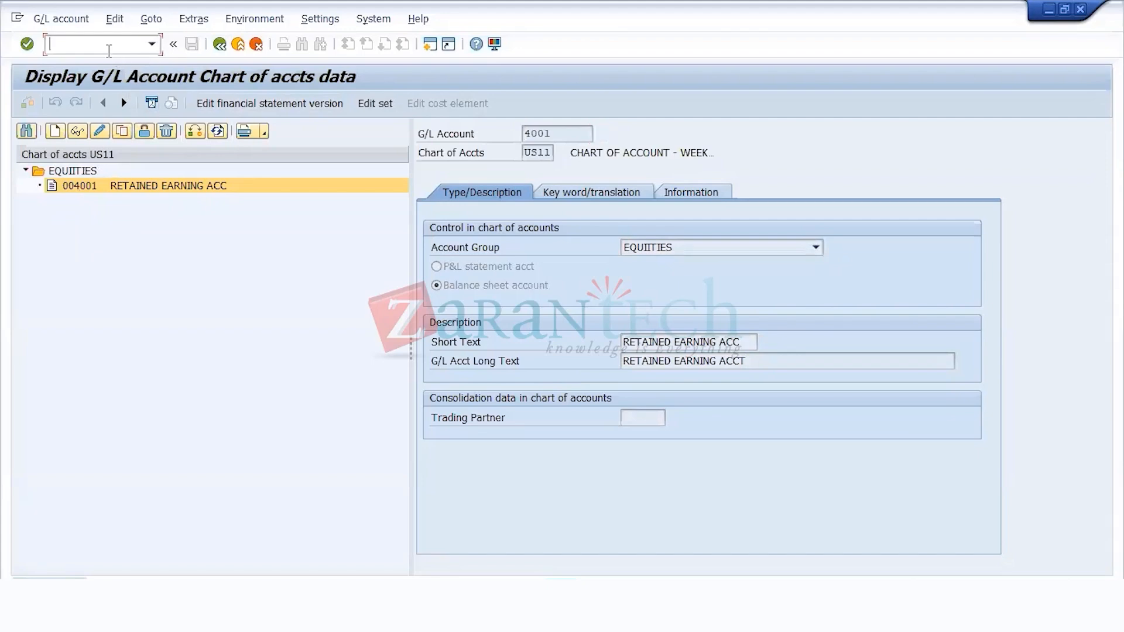
pyautogui.click(220, 44)
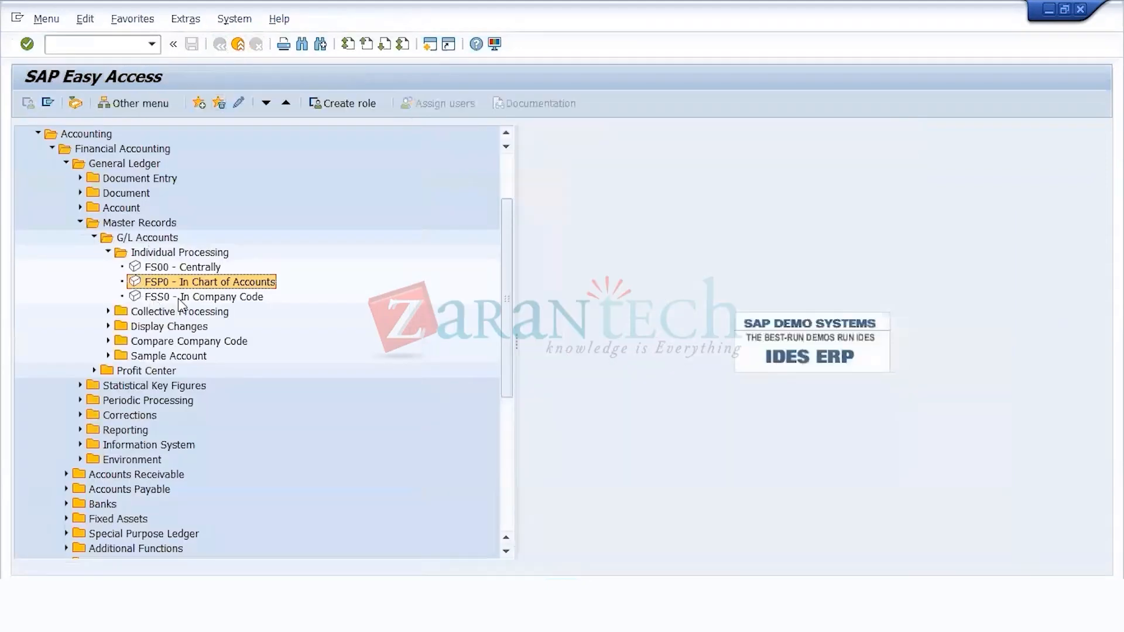
pyautogui.doubleClick(178, 298)
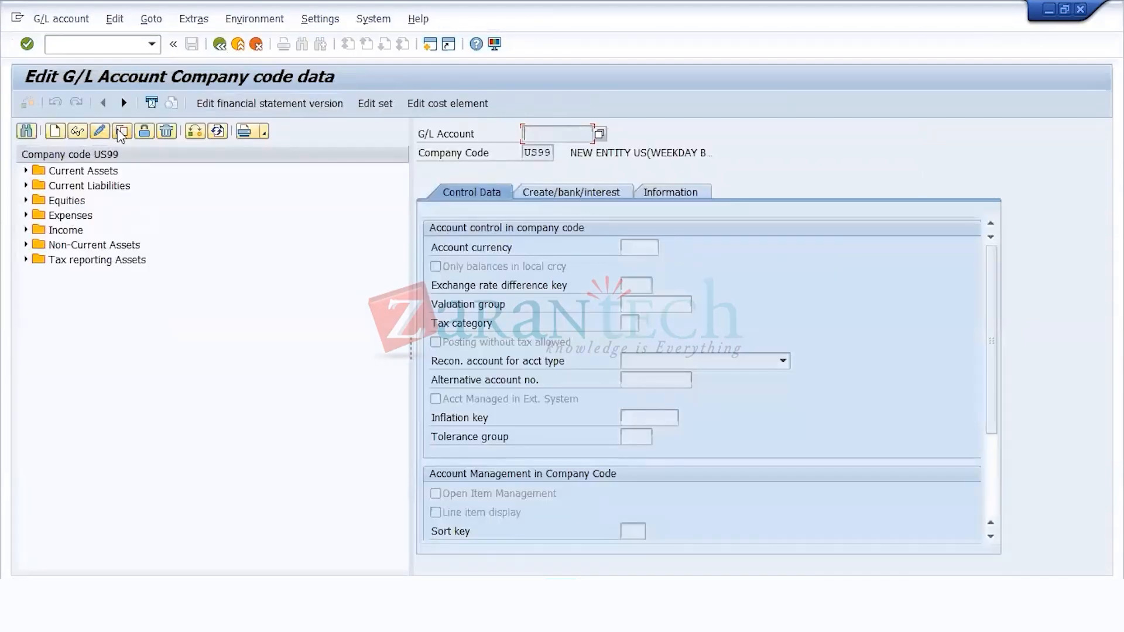
# Step: Try to change the company code to US11 for editing G/L account company code data
pyautogui.click(214, 130)
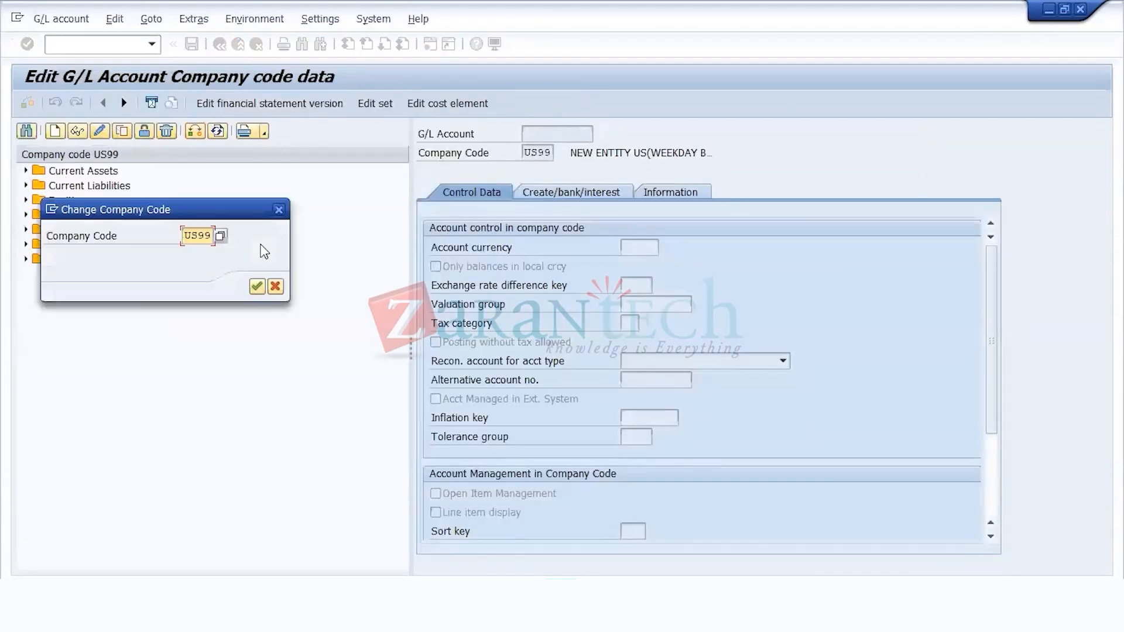
pyautogui.hotkey('shift', 'Right')
pyautogui.hotkey('shift', 'Right')
pyautogui.hotkey('shift', 'Right')
pyautogui.hotkey('shift', 'Right')
pyautogui.write('US11')
pyautogui.press('Return')
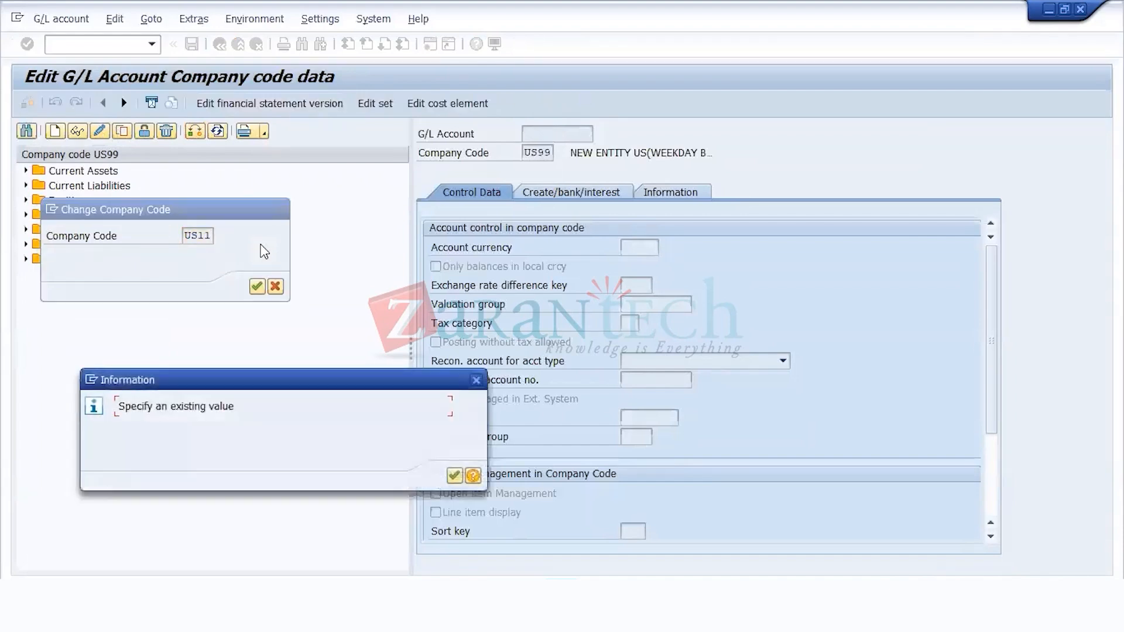
pyautogui.press('Return')
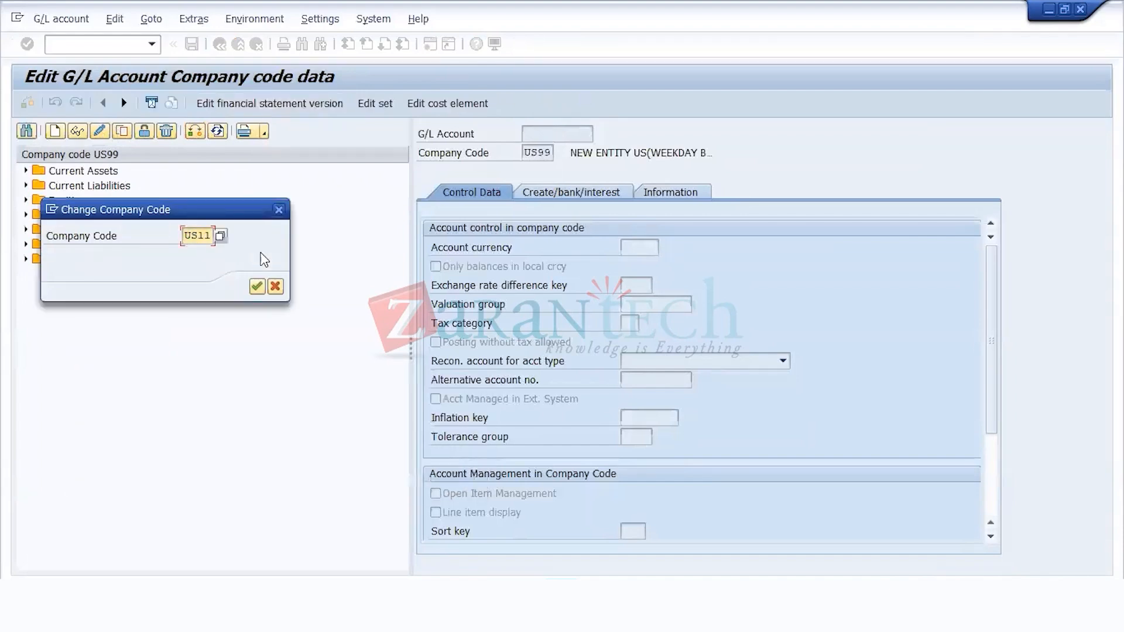
pyautogui.click(256, 286)
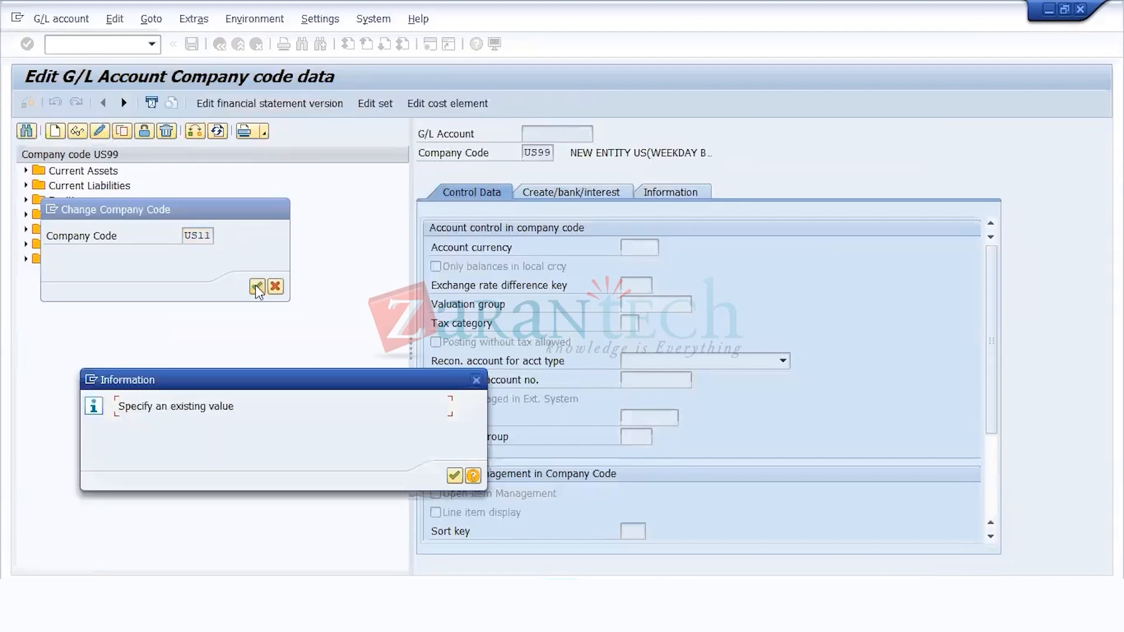
pyautogui.click(454, 475)
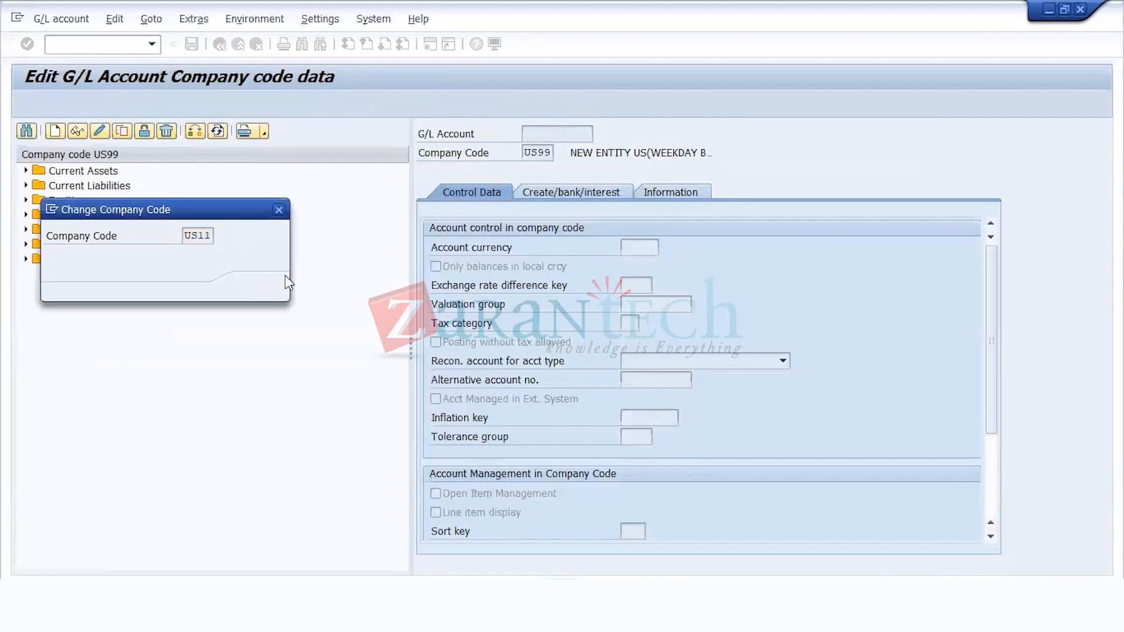
pyautogui.click(275, 287)
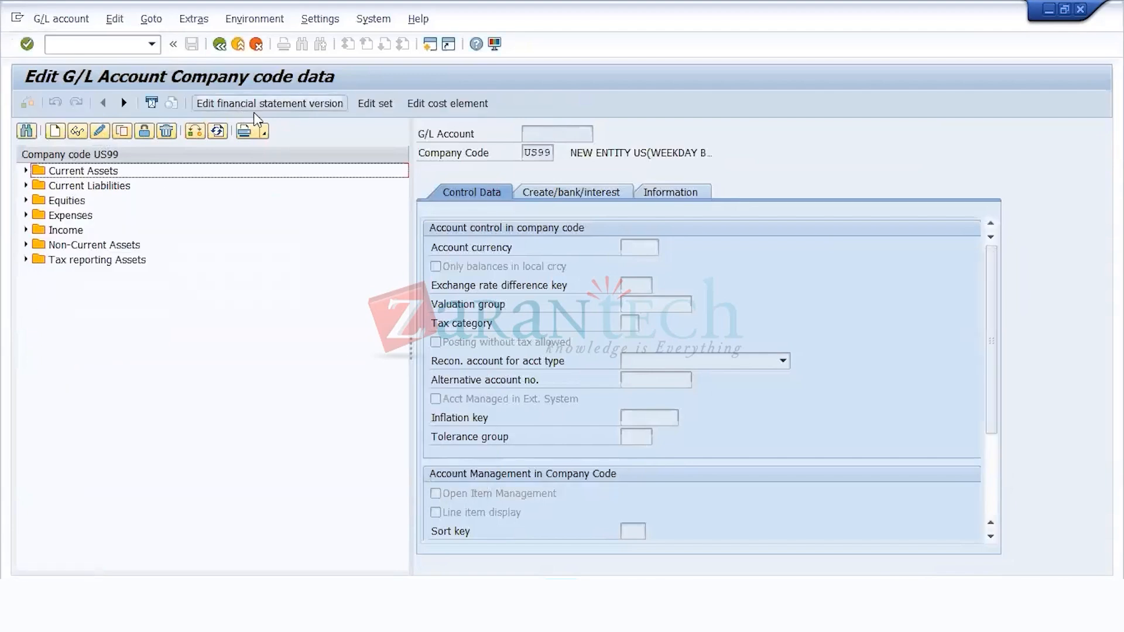
# Step: Turn off the navigation tree display in the G/L account maintenance settings
pyautogui.click(47, 19)
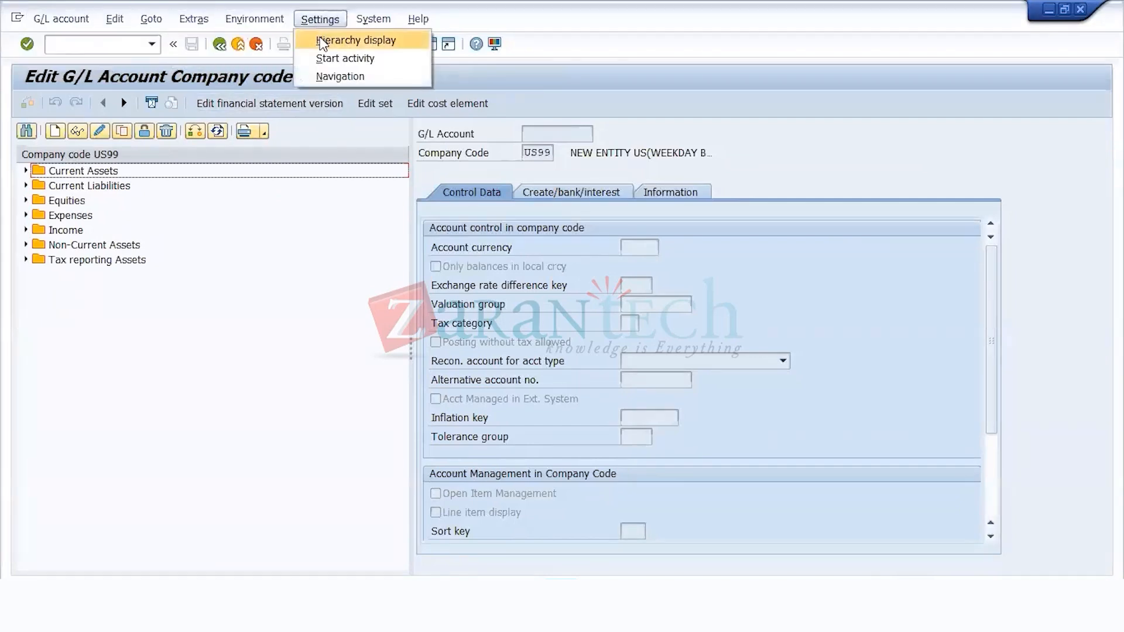
pyautogui.click(252, 226)
pyautogui.click(432, 217)
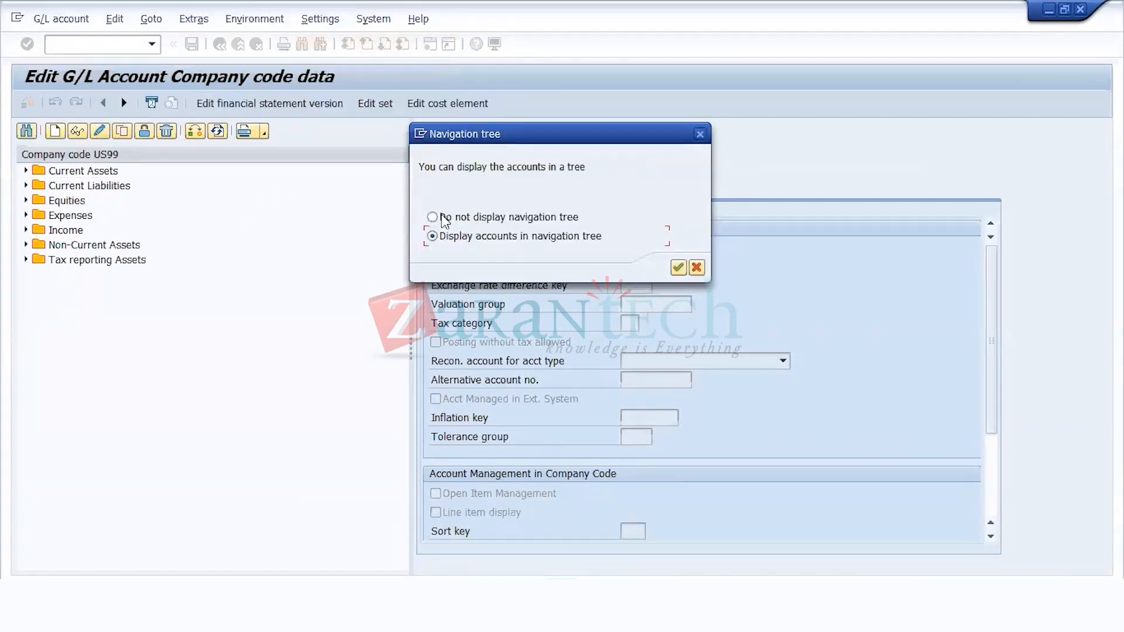
pyautogui.click(678, 268)
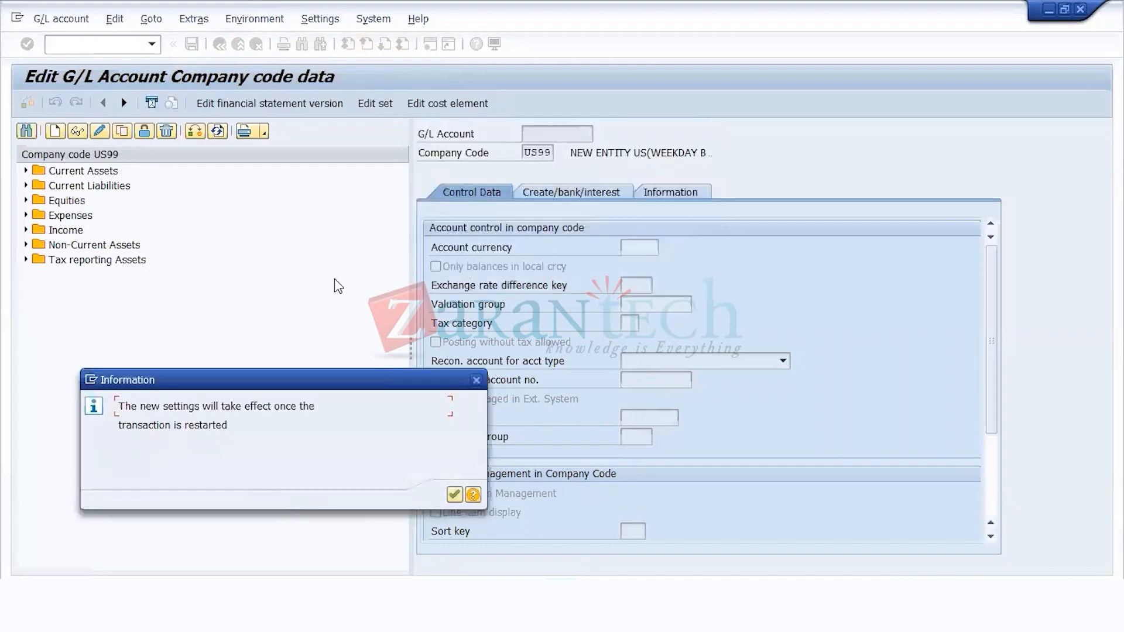
pyautogui.press('Return')
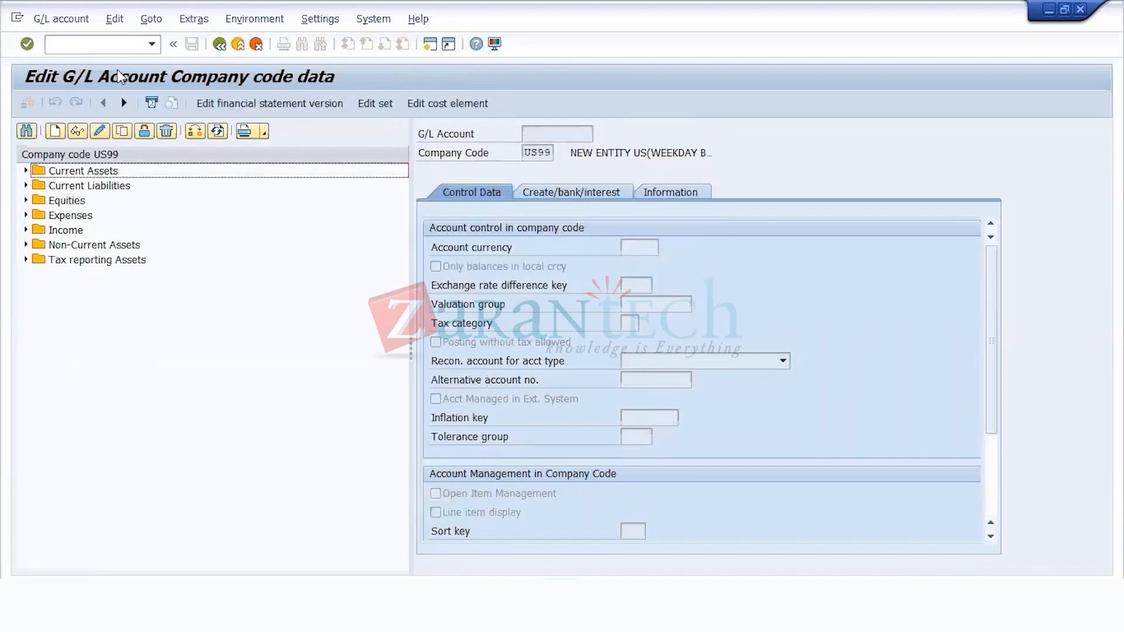
# Step: Switch to the central G/L account maintenance transaction FS00
pyautogui.click(121, 47)
pyautogui.write('/NF')
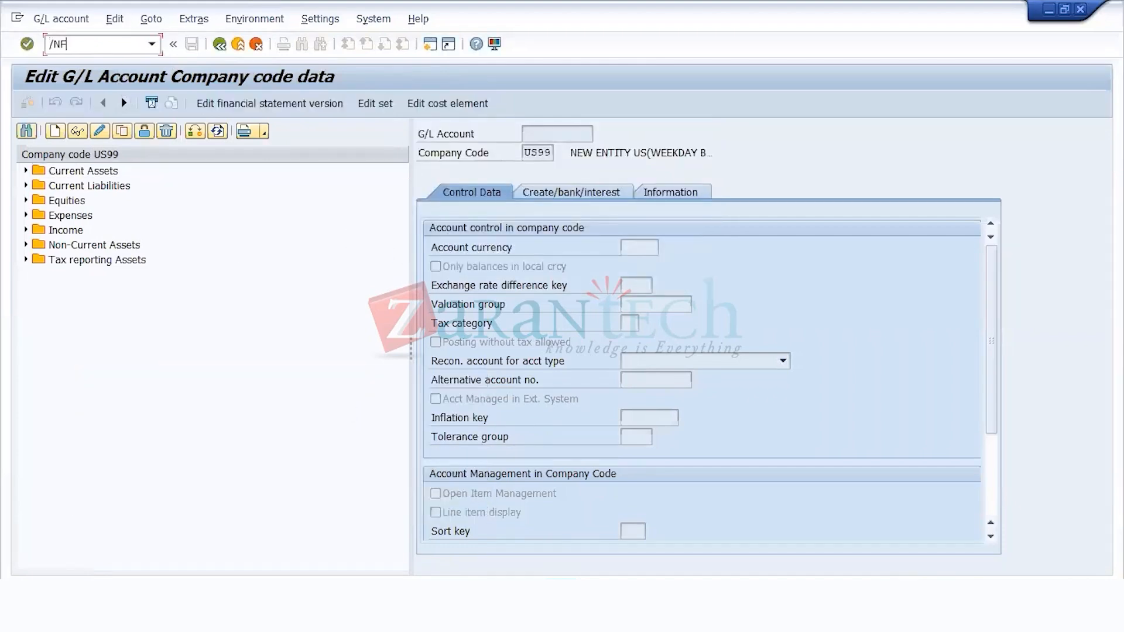
pyautogui.write('S00')
pyautogui.press('Return')
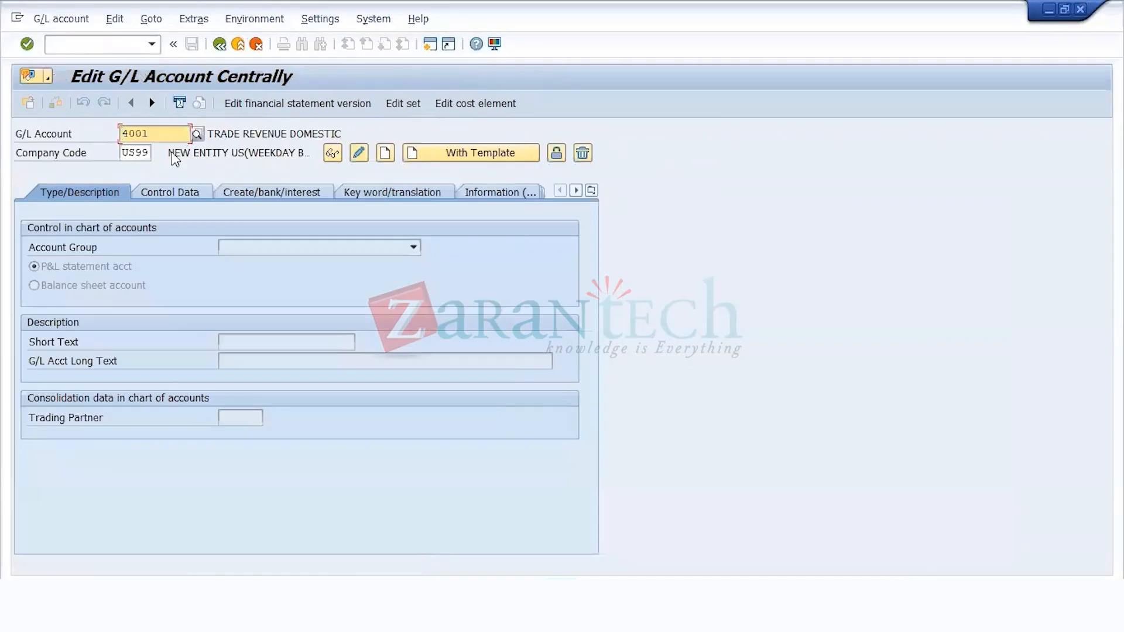
# Step: Try to set the company code to US11 for G/L account 4001 in central maintenance
pyautogui.moveTo(167, 129); pyautogui.dragTo(21, 134)
pyautogui.doubleClick(139, 154)
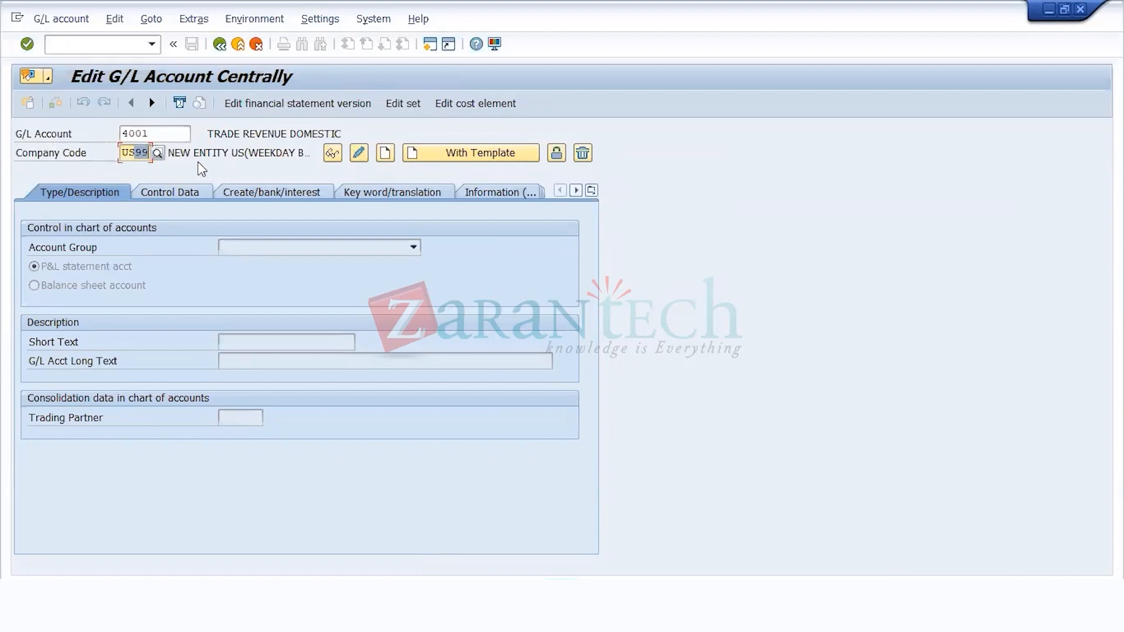
pyautogui.write('US11')
pyautogui.press('Return')
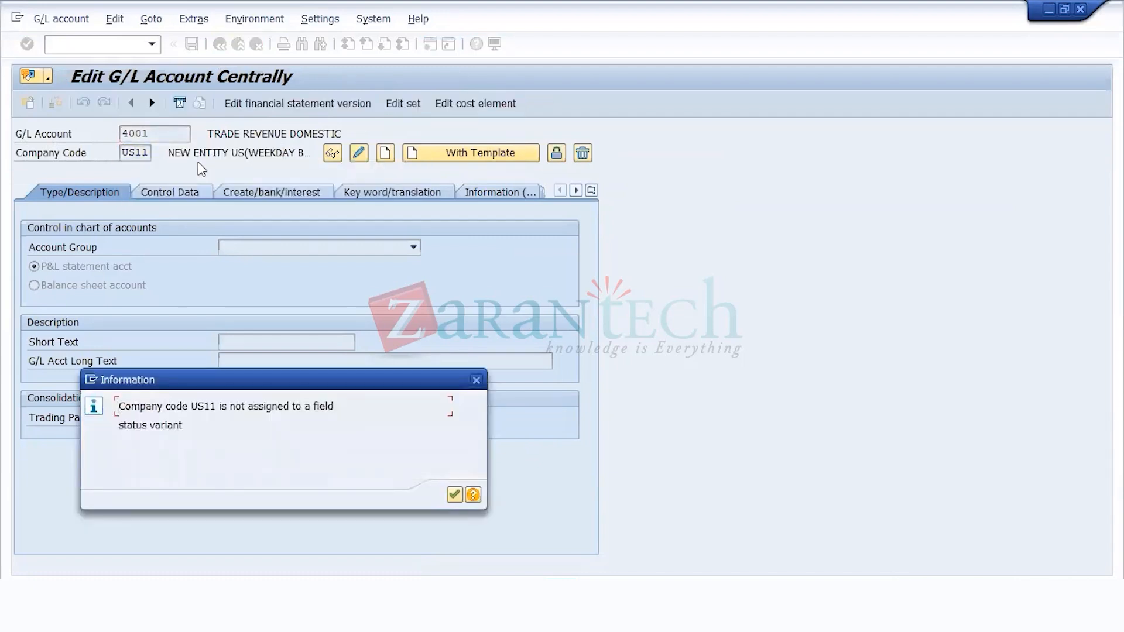
pyautogui.click(454, 497)
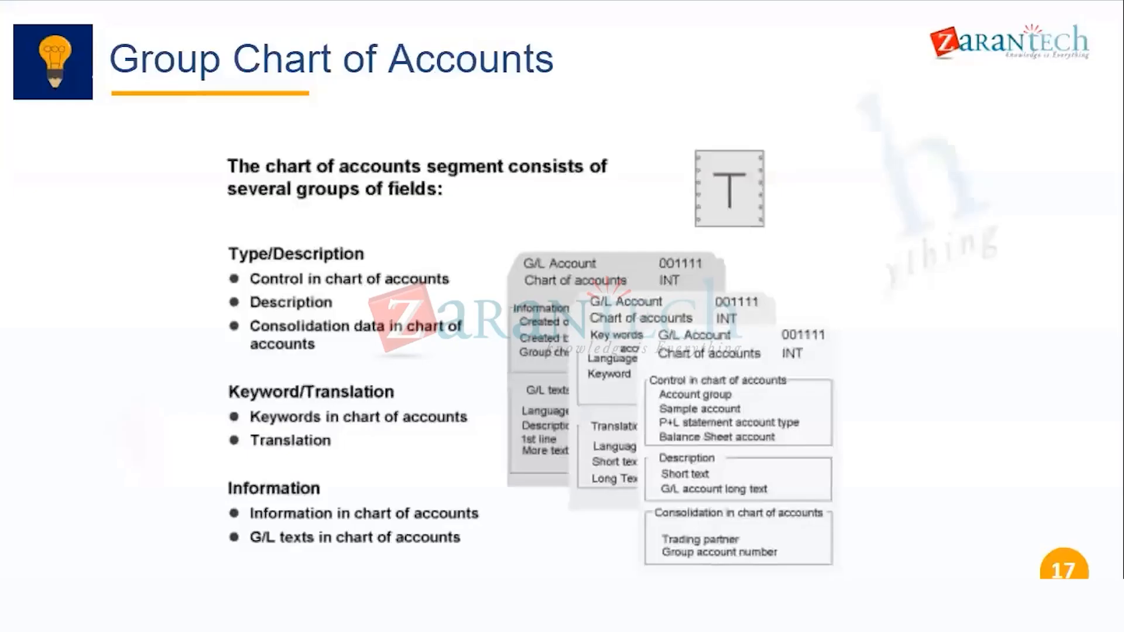
# Step: Page back through the presentation to the Define a Company Code slide on the variant principle and end the slideshow
pyautogui.press('Left')
pyautogui.press('Left')
pyautogui.press('Left')
pyautogui.press('Left')
pyautogui.press('Left')
pyautogui.press('Left')
pyautogui.press('Left')
pyautogui.press('Left')
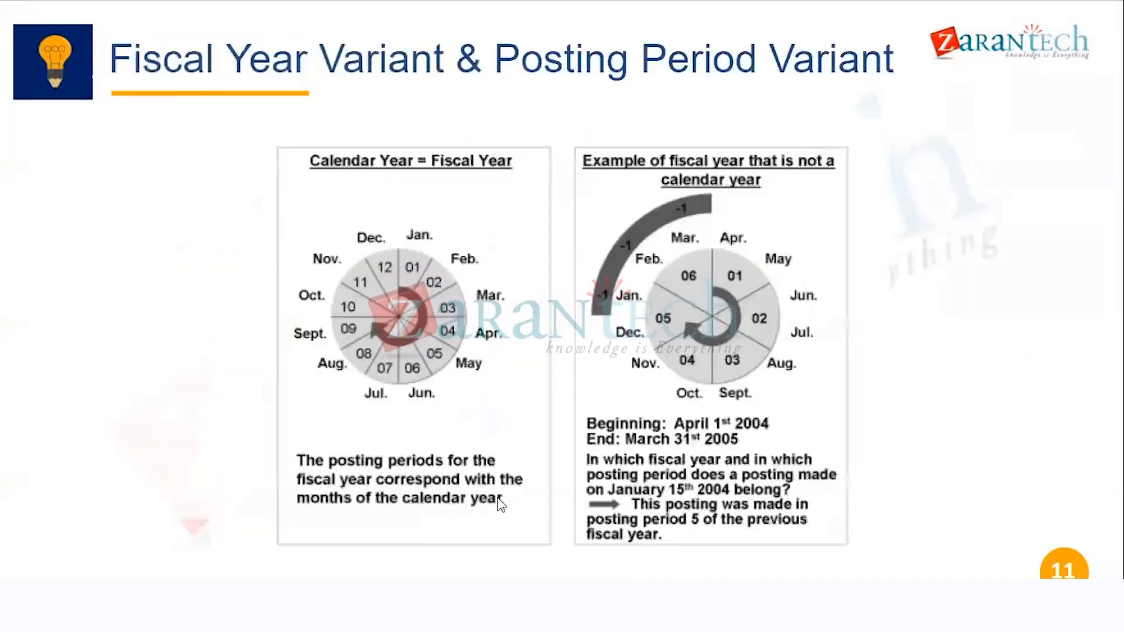
pyautogui.press('Left')
pyautogui.press('Left')
pyautogui.press('Right')
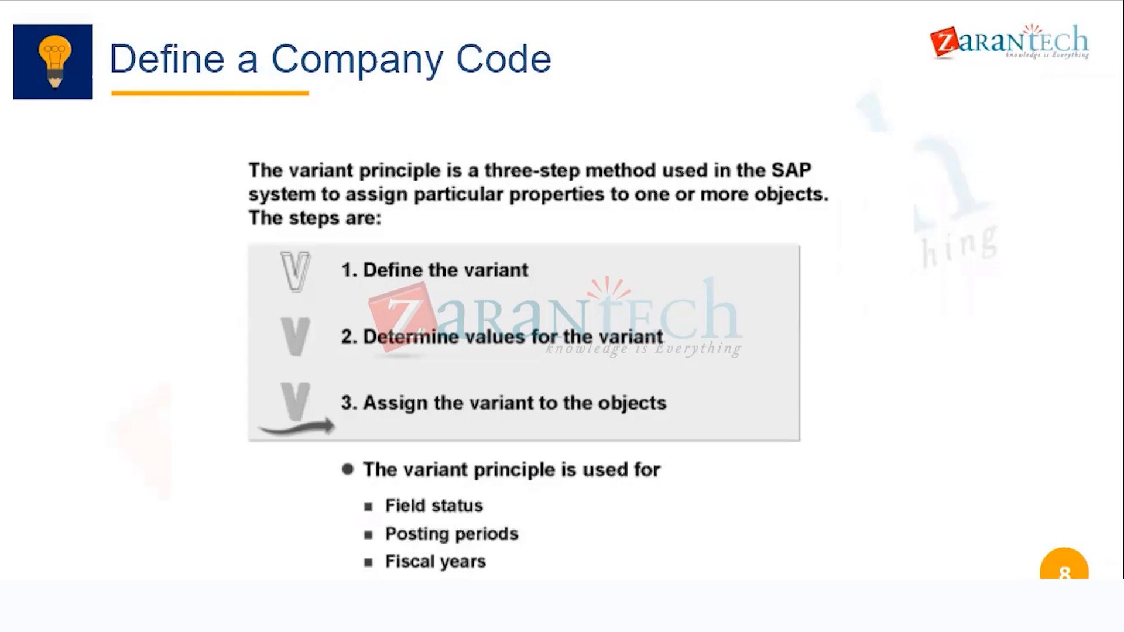
pyautogui.press('Escape')
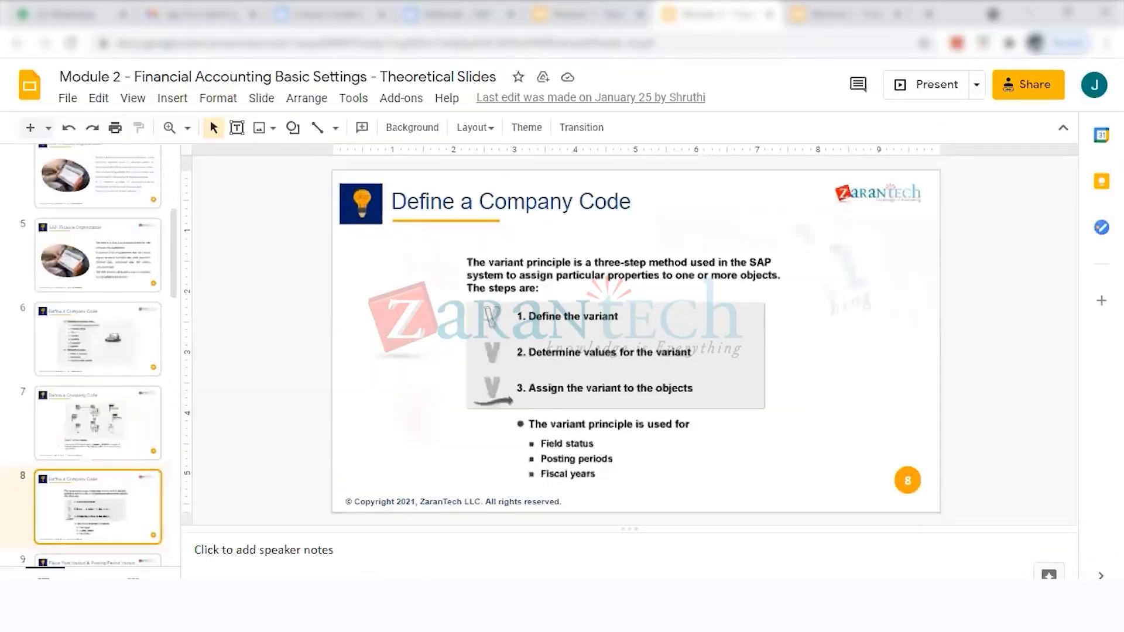
# Step: Switch back to SAP and open the customizing project transaction SPRO
pyautogui.moveTo(629, 589)
pyautogui.click(977, 539)
pyautogui.click(107, 44)
pyautogui.write('/NSPRO')
pyautogui.press('Return')
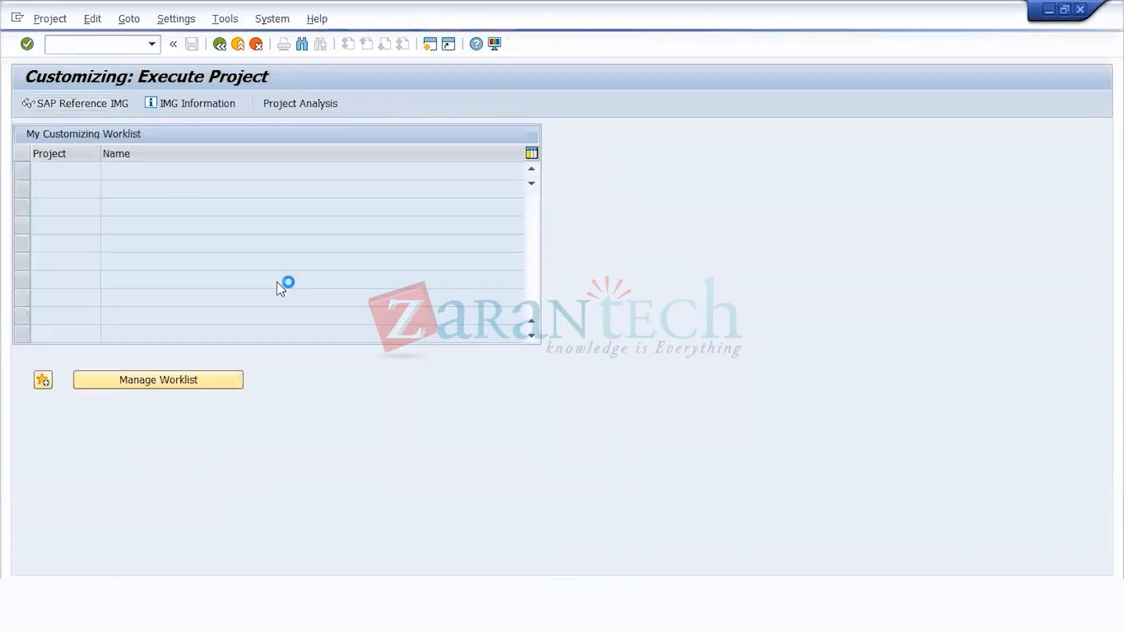
# Step: Display the SAP Reference IMG and expand the Financial Accounting node
pyautogui.press('F5')
pyautogui.press('Down')
pyautogui.press('Down')
pyautogui.press('Down')
pyautogui.press('Down')
pyautogui.press('Down')
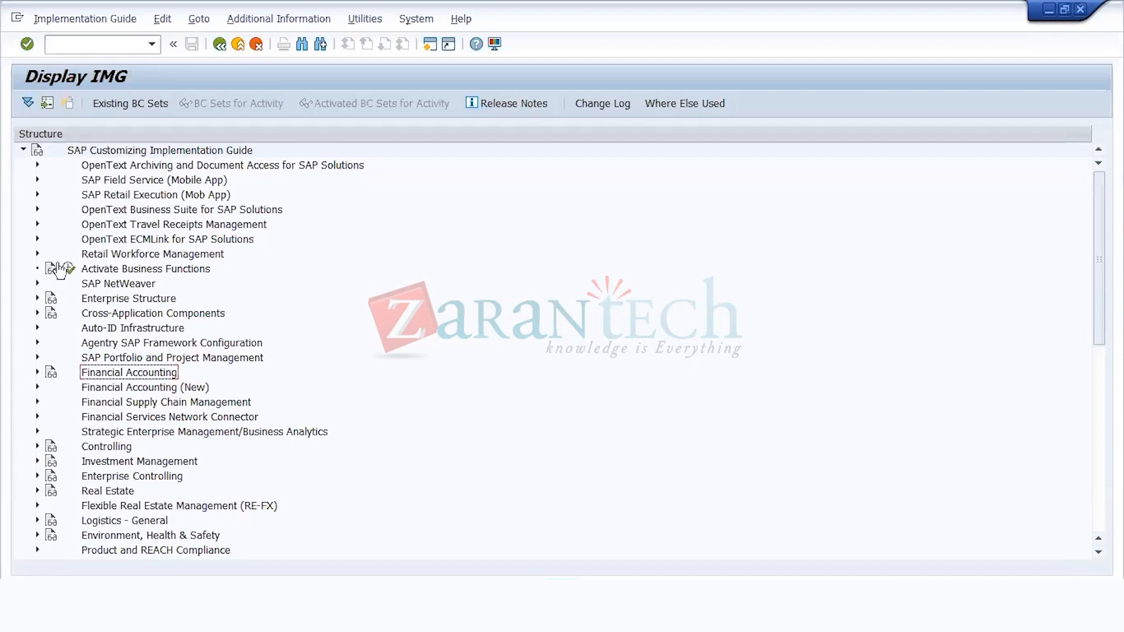
pyautogui.doubleClick(146, 372)
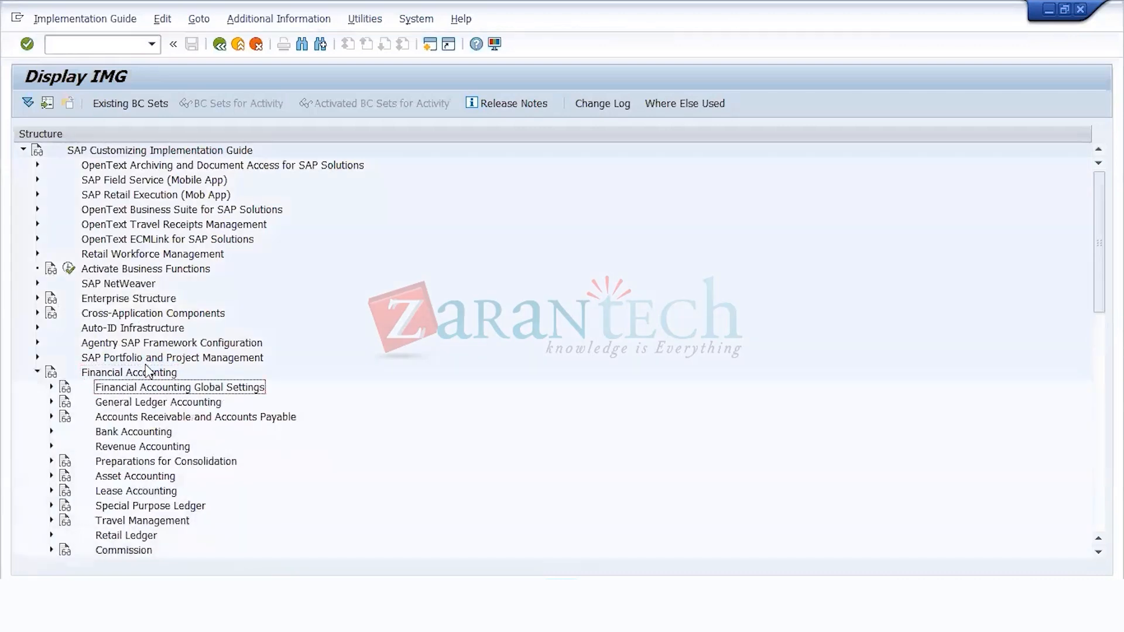
# Step: Look through the Document node and its Document Header activities under Financial Accounting Global Settings for the field status variant settings
pyautogui.press('Right')
pyautogui.press('Down')
pyautogui.press('Down')
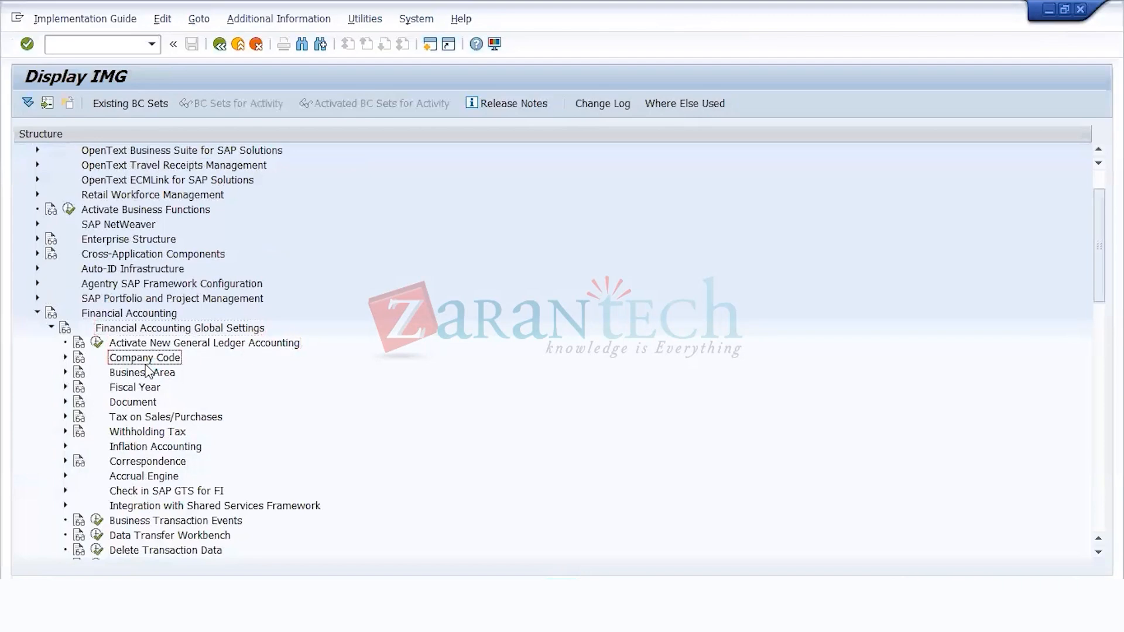
pyautogui.press('Down')
pyautogui.press('Down')
pyautogui.press('Down')
pyautogui.press('Right')
pyautogui.press('Down')
pyautogui.press('Down')
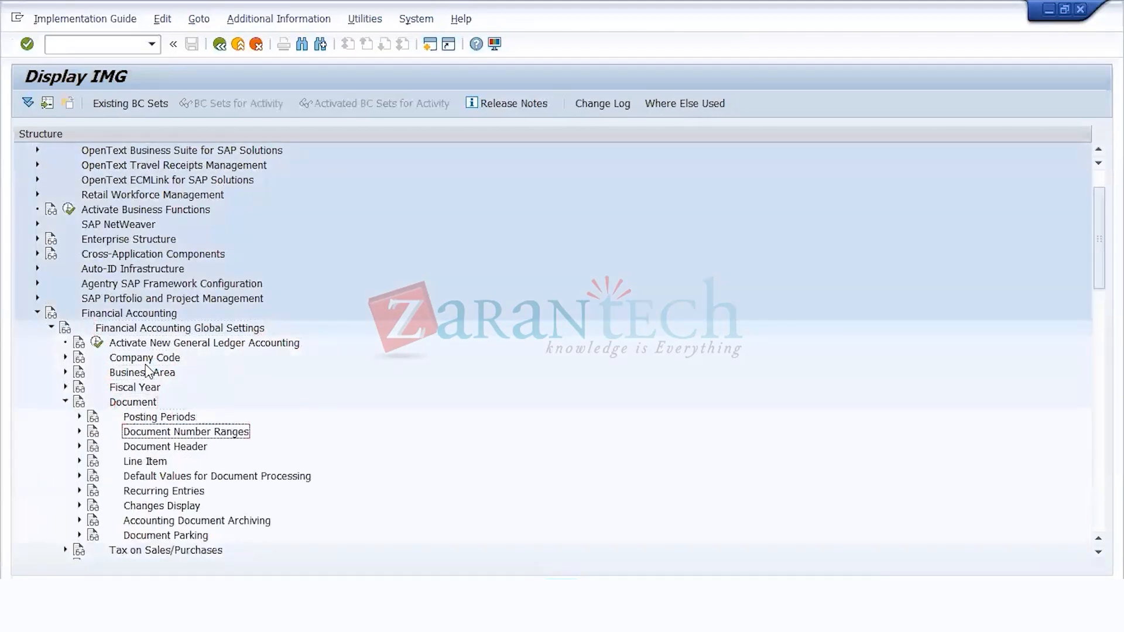
pyautogui.press('Down')
pyautogui.press('Down')
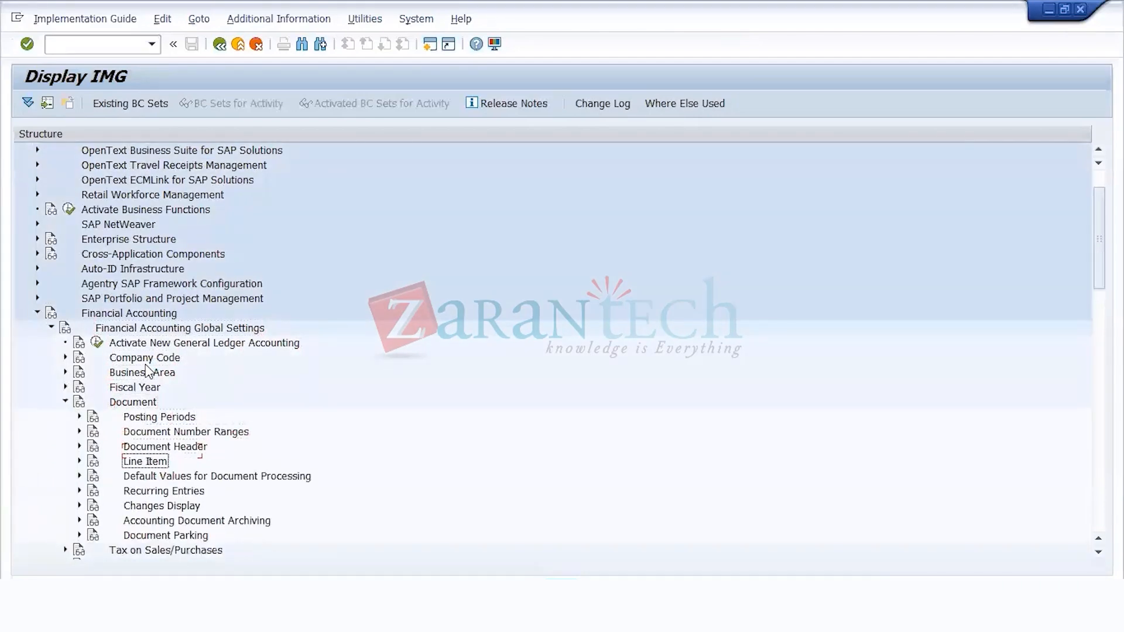
pyautogui.scroll(-2, 148, 370)
pyautogui.press('Up')
pyautogui.press('Right')
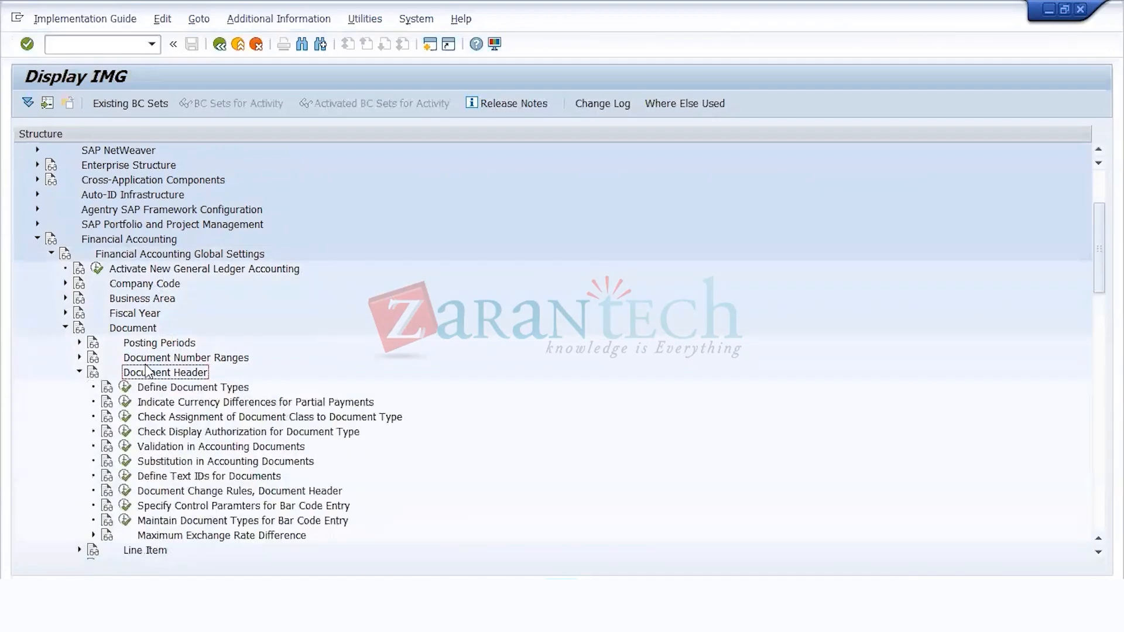
pyautogui.press('Left')
pyautogui.press('Up')
pyautogui.press('Up')
pyautogui.press('Left')
pyautogui.press('Left')
pyautogui.press('Left')
pyautogui.press('Left')
# Step: Expand General Ledger Accounting, Business Transactions, G/L Account Posting and its Make and Check Document Settings node in the IMG
pyautogui.press('Down')
pyautogui.press('Right')
pyautogui.press('Down')
pyautogui.press('Down')
pyautogui.press('Right')
pyautogui.press('Down')
pyautogui.press('Right')
pyautogui.press('Down')
pyautogui.press('Right')
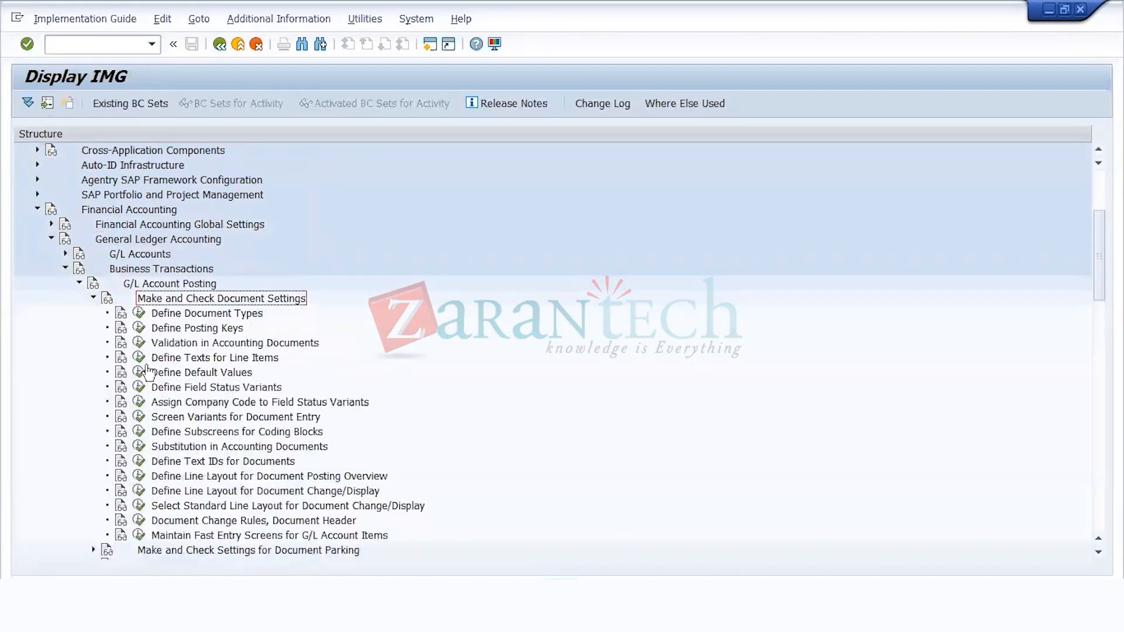
# Step: Display the IMG activity keys as additional information in the IMG structure and widen their column to show the full keys
pyautogui.click(250, 21)
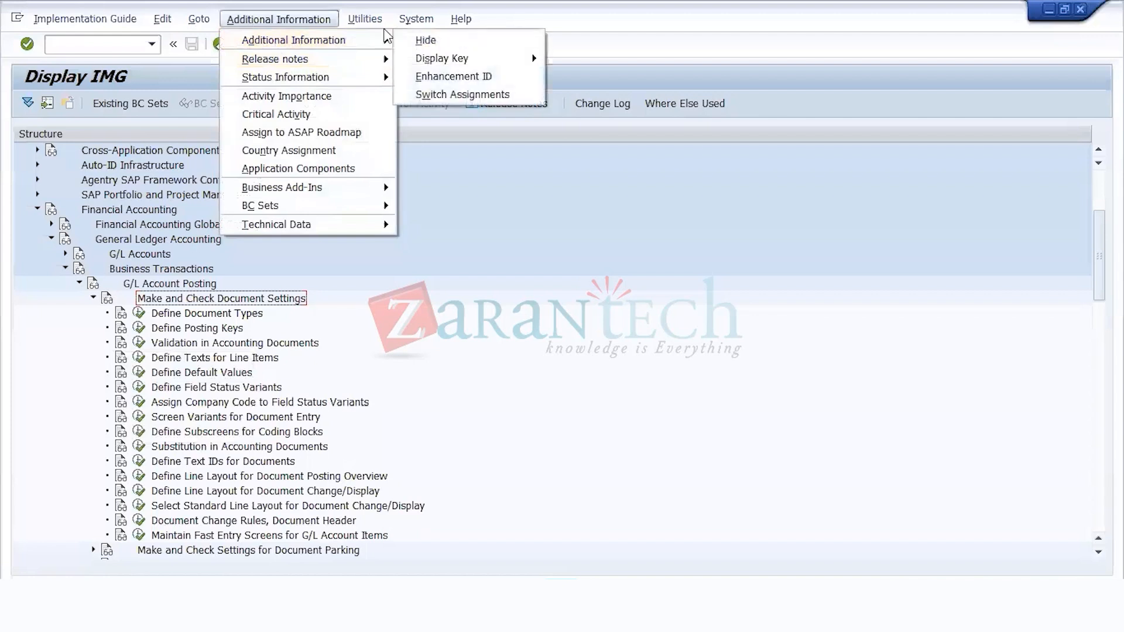
pyautogui.moveTo(325, 44)
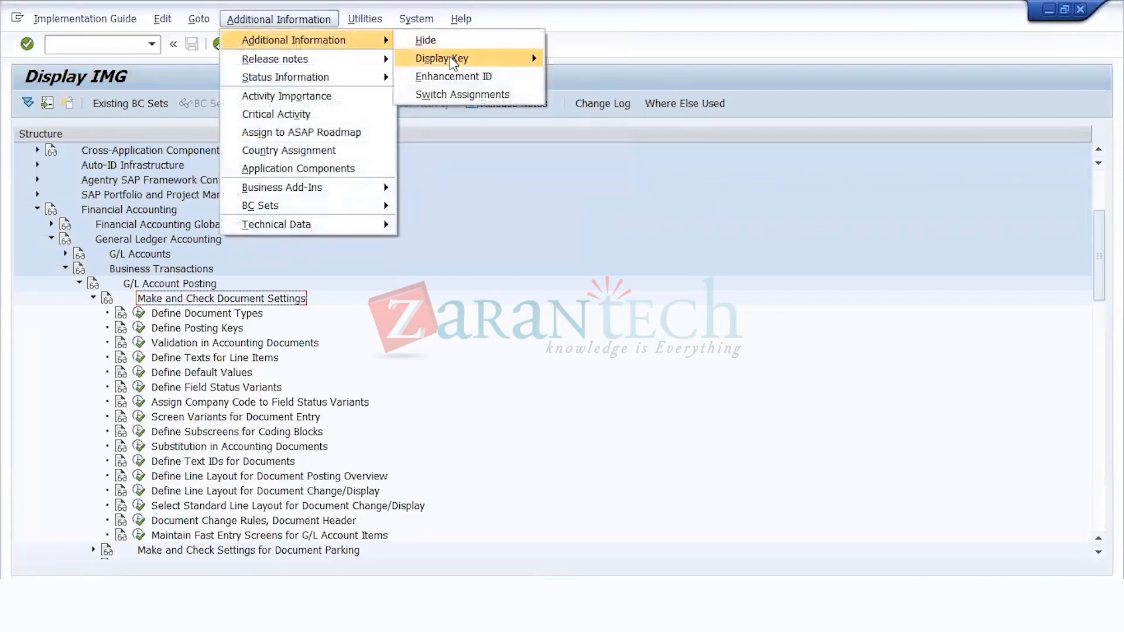
pyautogui.moveTo(449, 57)
pyautogui.click(580, 76)
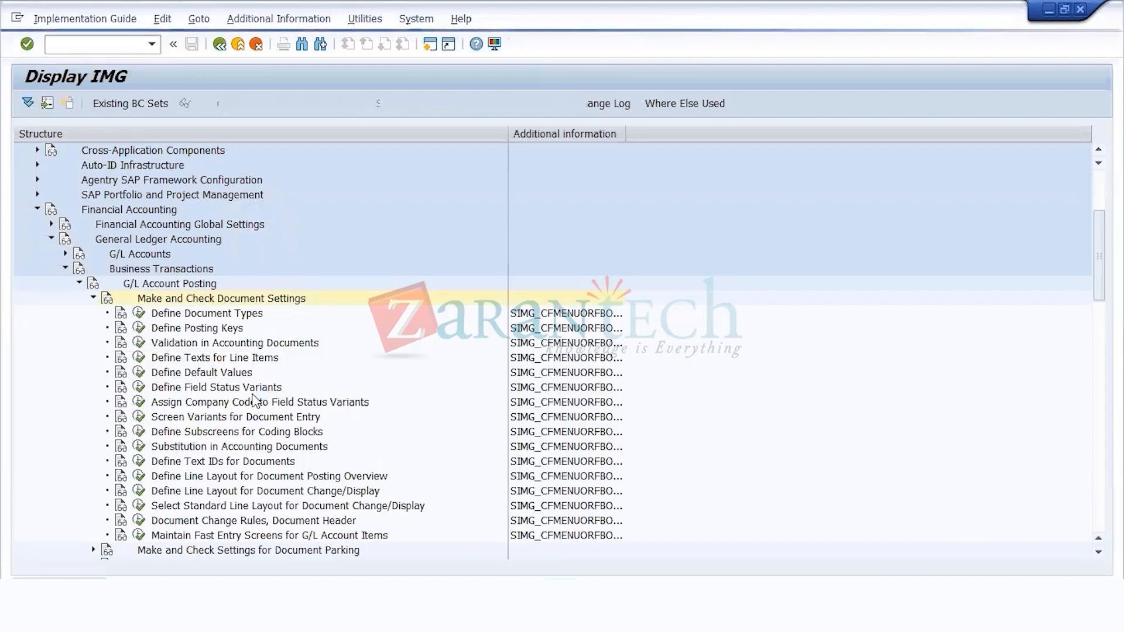
pyautogui.click(590, 392)
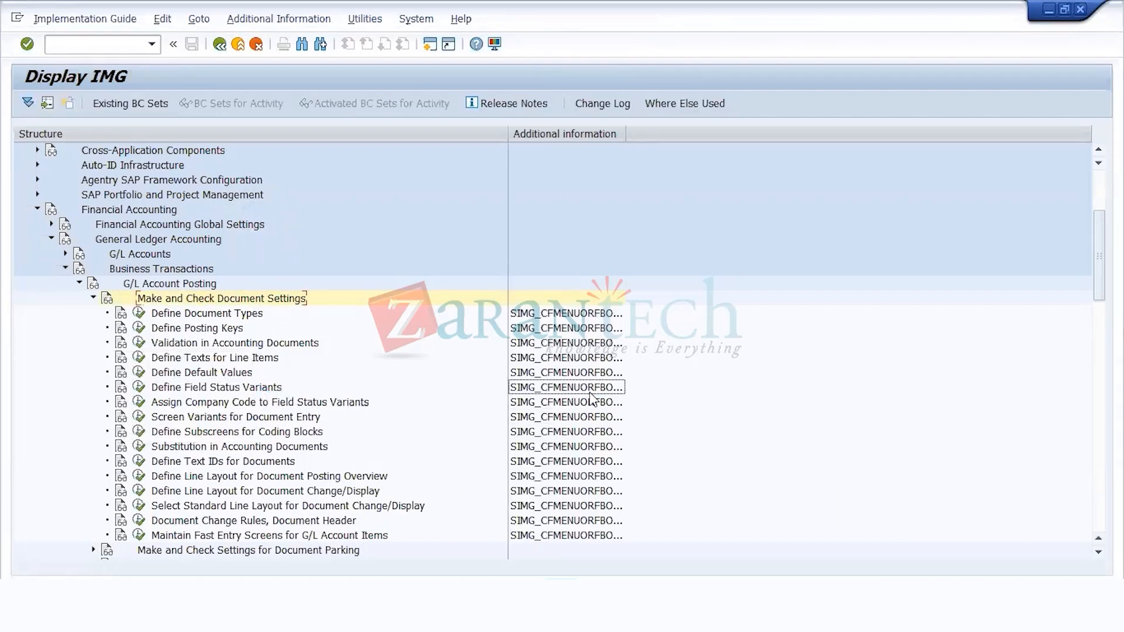
pyautogui.moveTo(625, 134); pyautogui.dragTo(714, 133)
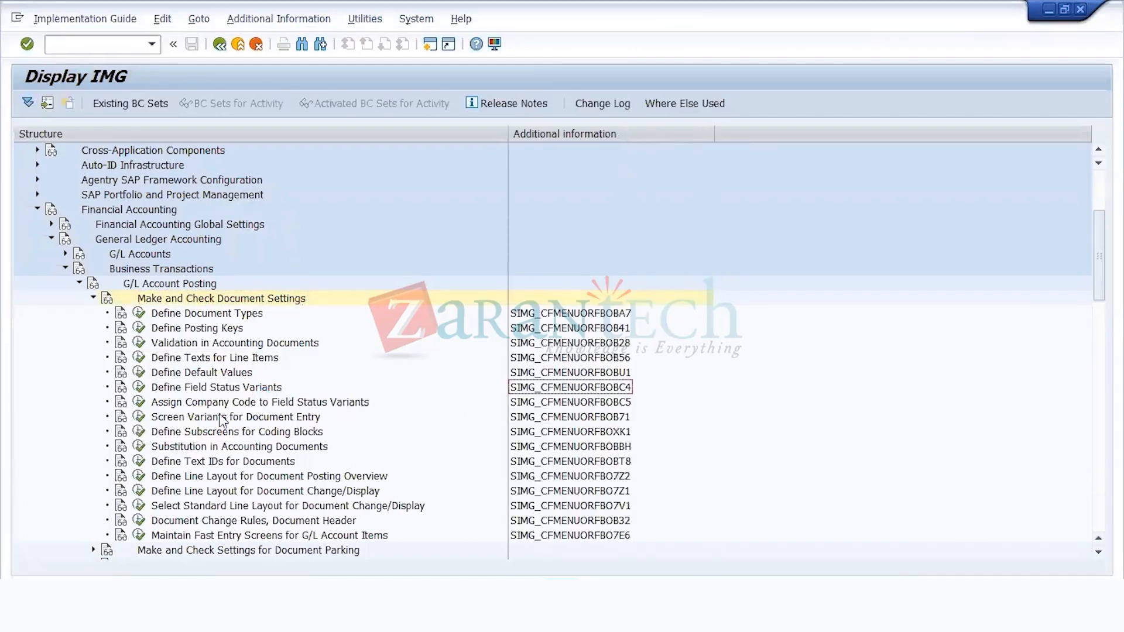
# Step: Open Define Field Status Variants and add a new variant US11 named FIELD STATUS VAR WEEKEND2
pyautogui.click(140, 403)
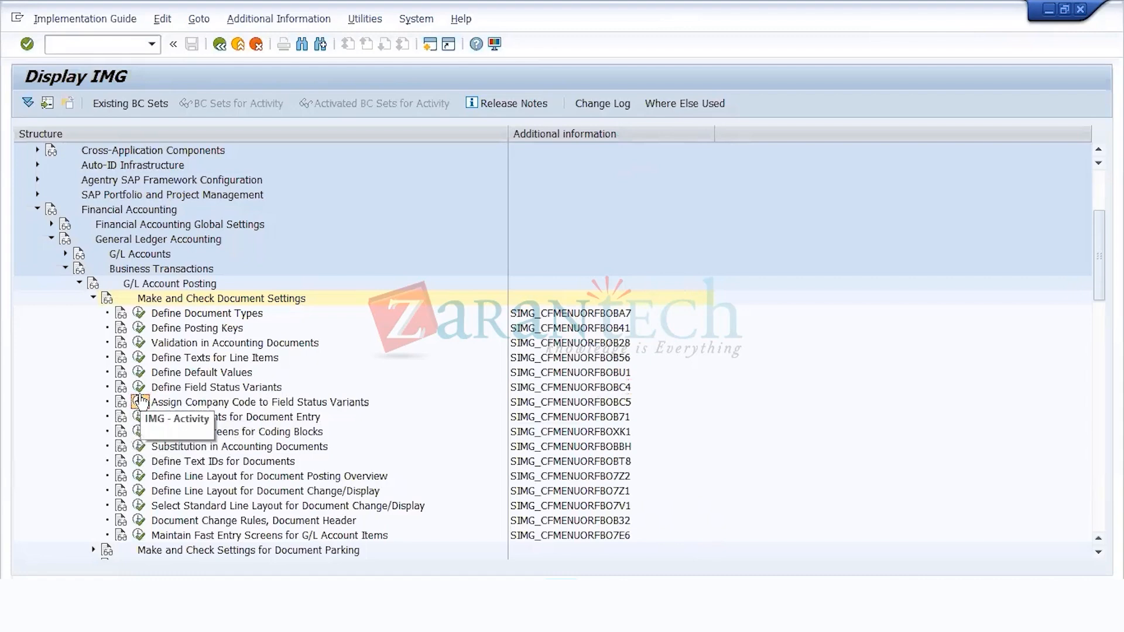
pyautogui.click(141, 387)
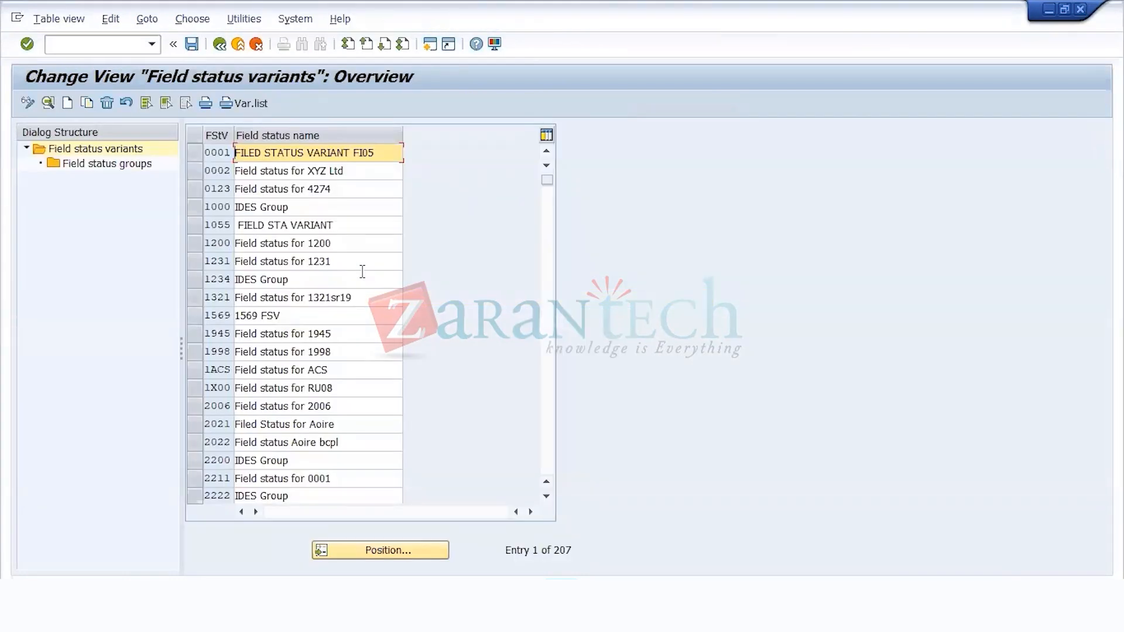
pyautogui.click(67, 104)
pyautogui.write('usll')
pyautogui.press('Tab')
pyautogui.write('field')
pyautogui.press('BackSpace')
pyautogui.press('BackSpace')
pyautogui.press('BackSpace')
pyautogui.press('BackSpace')
pyautogui.press('BackSpace')
pyautogui.press('BackSpace')
pyautogui.write('FIELD STATUS VARIANT WEEK')
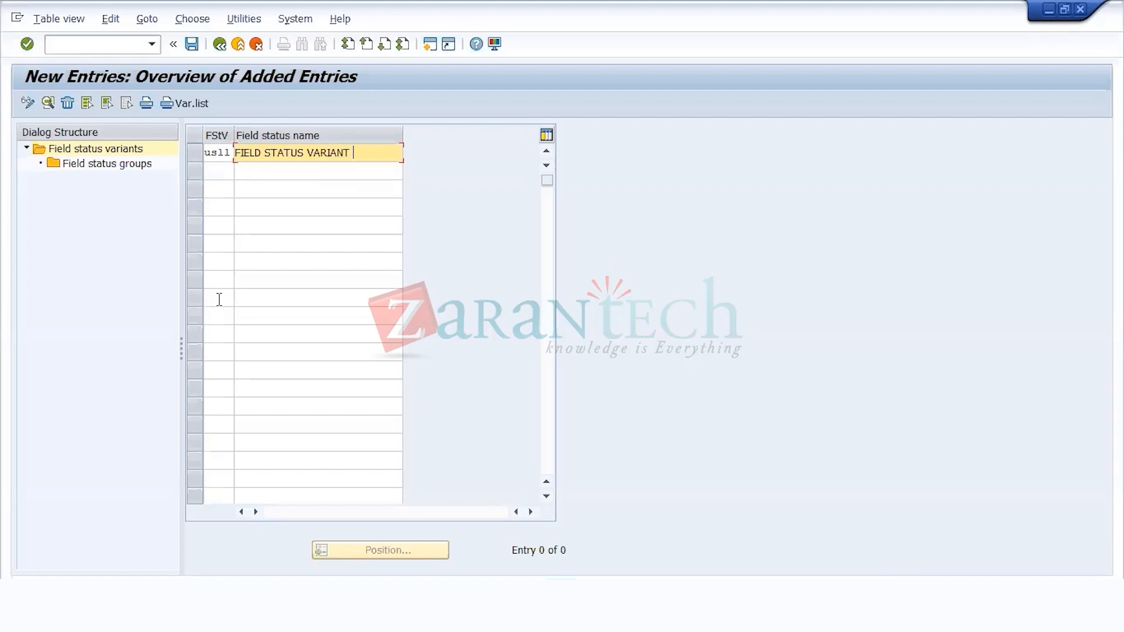
pyautogui.press('Left')
pyautogui.press('Left')
pyautogui.press('Left')
pyautogui.press('Left')
pyautogui.press('BackSpace')
pyautogui.press('BackSpace')
pyautogui.press('BackSpace')
pyautogui.press('BackSpace')
pyautogui.press('BackSpace')
pyautogui.press('End')
pyautogui.write('END2')
pyautogui.press('Return')
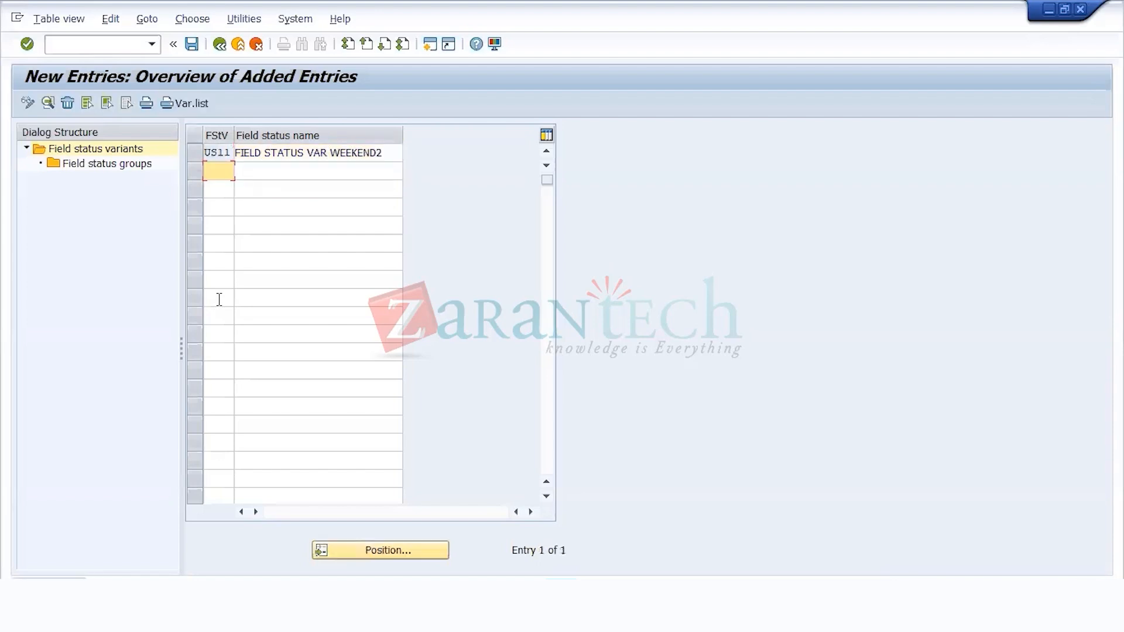
# Step: Open the field status groups of variant US11 and add group US00 with the text All fields are optional
pyautogui.click(196, 155)
pyautogui.click(135, 162)
pyautogui.doubleClick(136, 162)
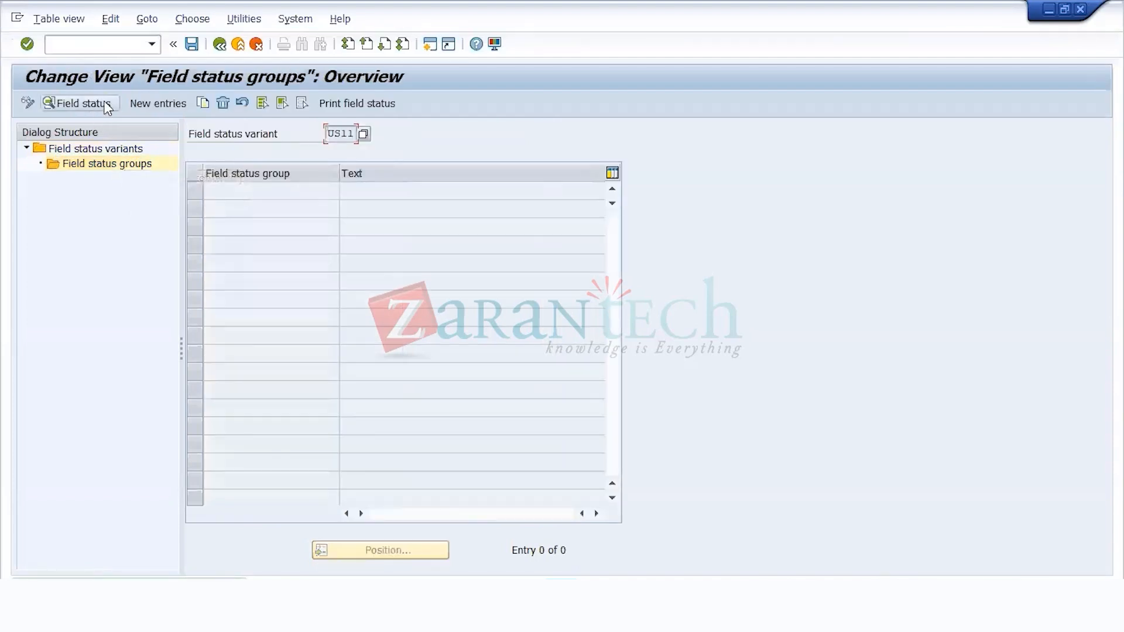
pyautogui.click(150, 103)
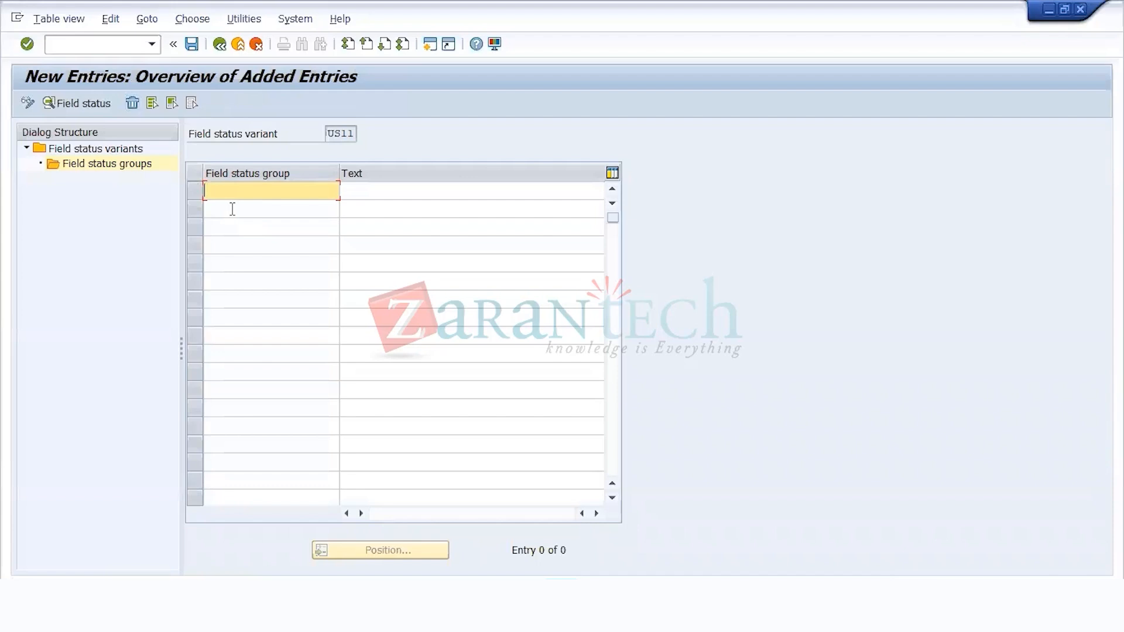
pyautogui.write('ALL IE')
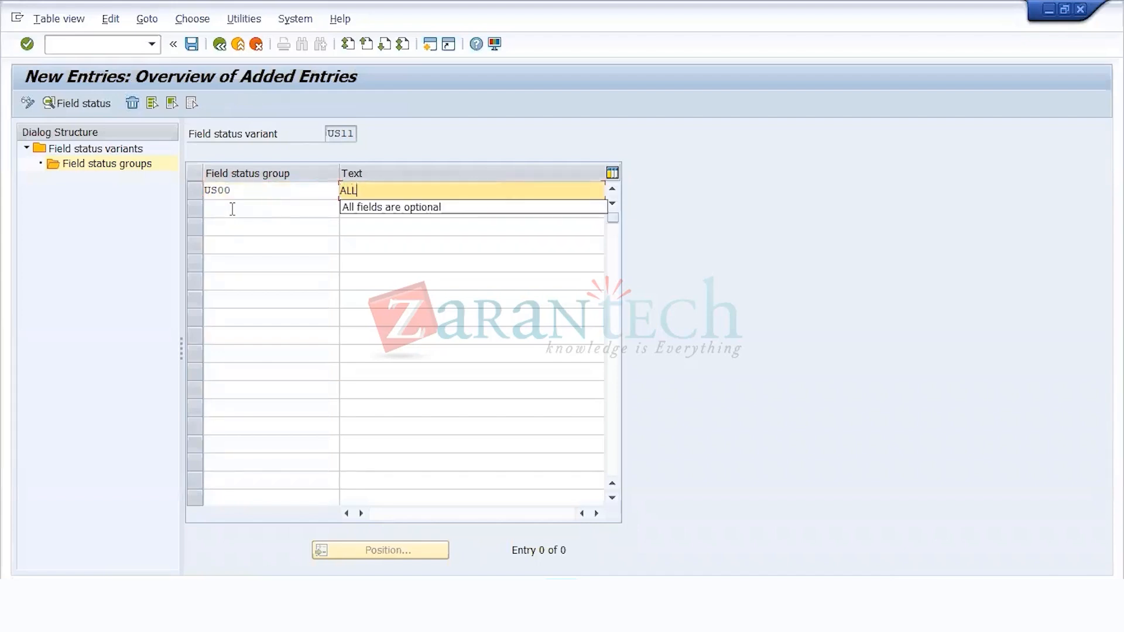
pyautogui.press('BackSpace')
pyautogui.press('BackSpace')
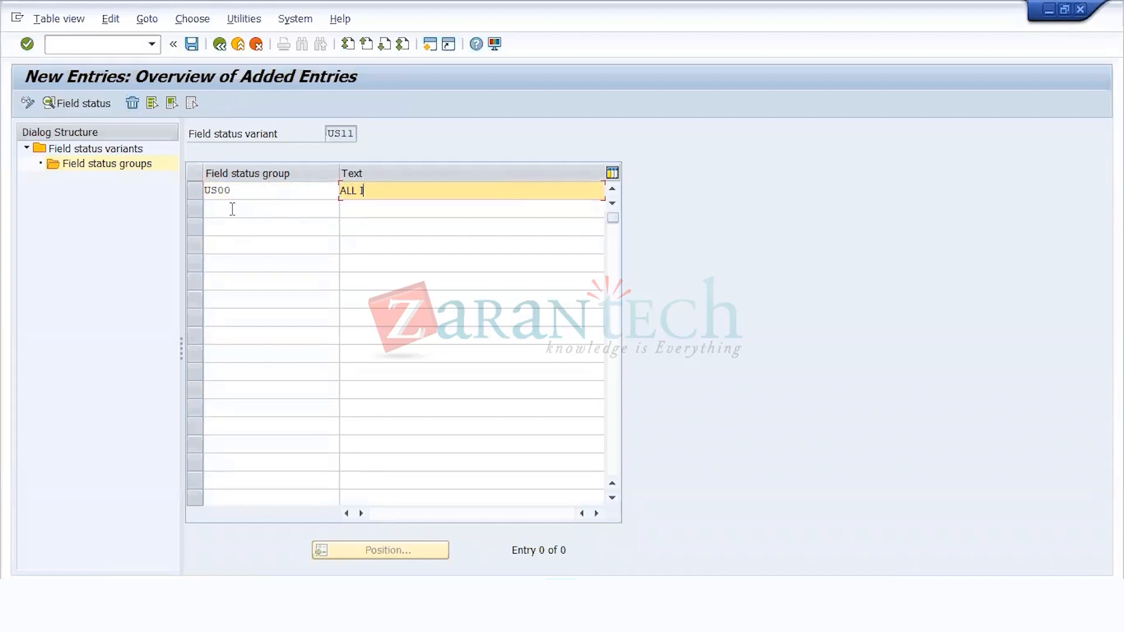
pyautogui.write('FIELD')
pyautogui.press('Down')
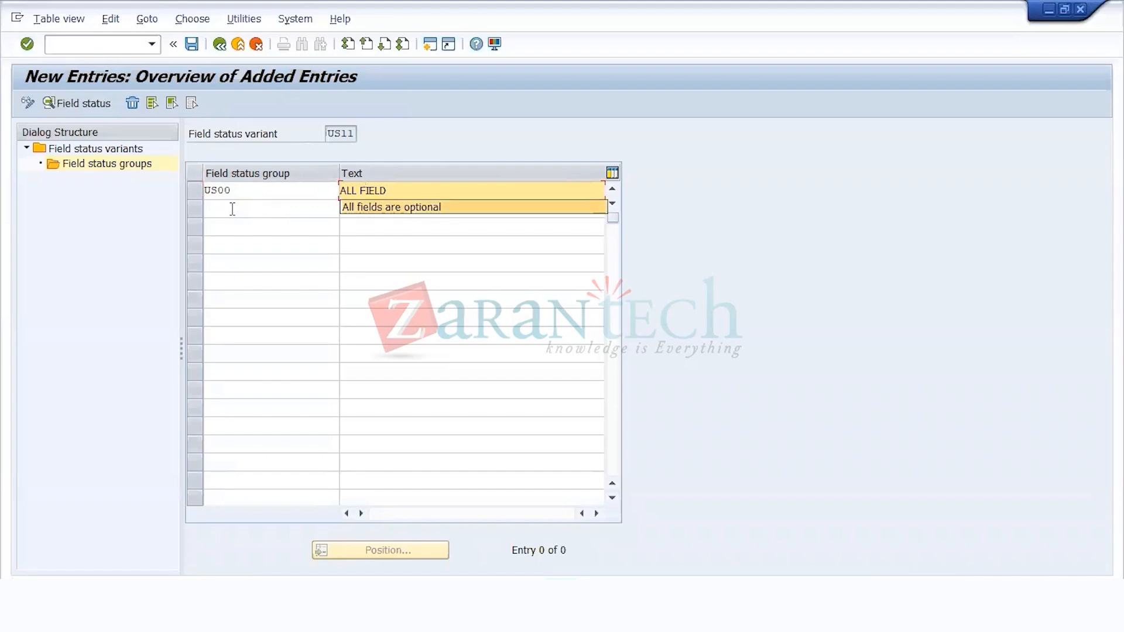
pyautogui.press('Return')
pyautogui.press('Return')
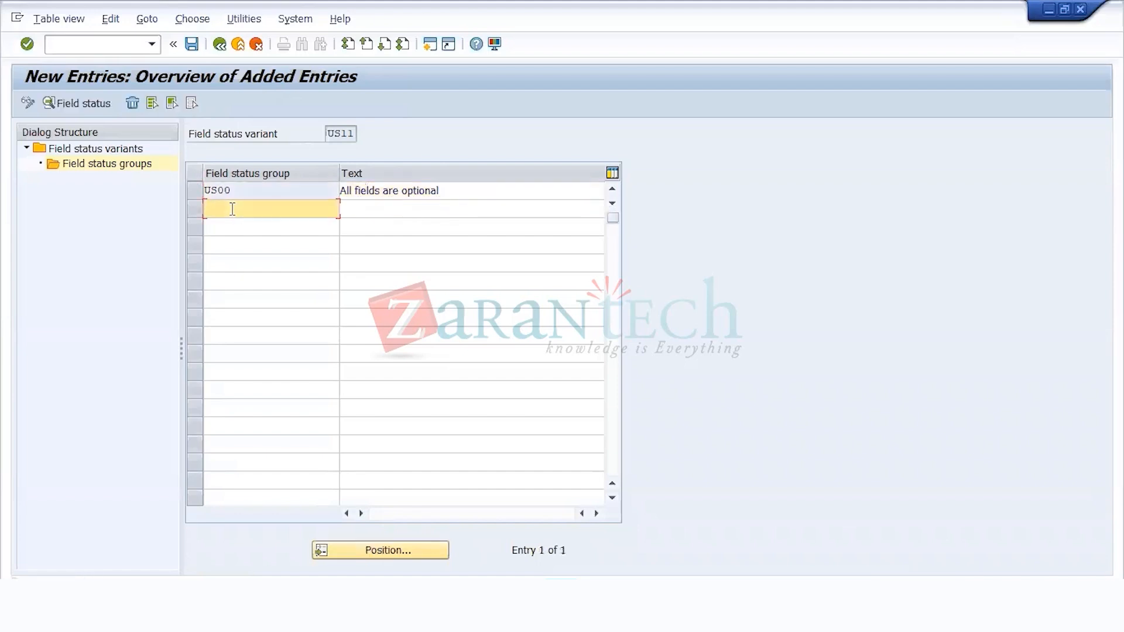
# Step: Open the field status of group US00 and review the entry settings of the General data fields
pyautogui.click(194, 189)
pyautogui.click(86, 103)
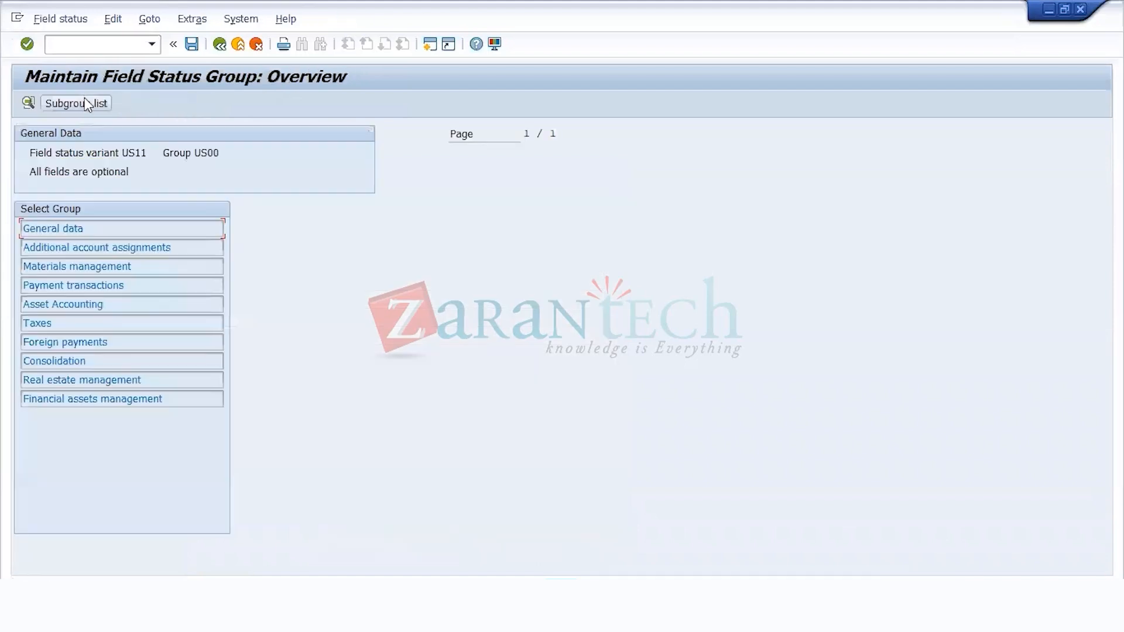
pyautogui.doubleClick(93, 228)
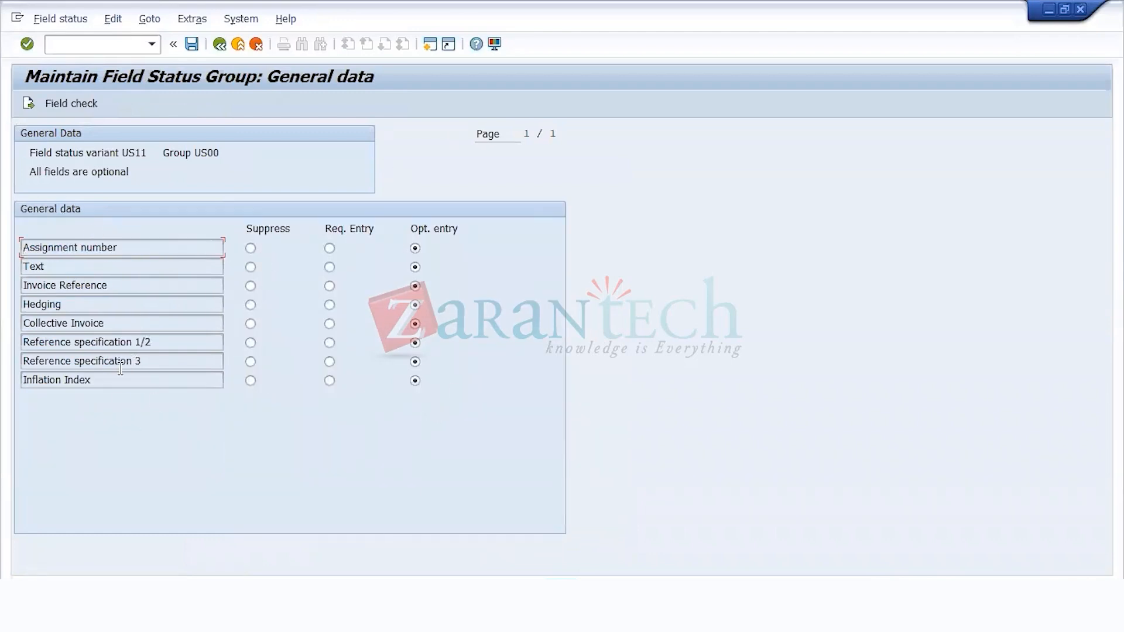
pyautogui.click(219, 44)
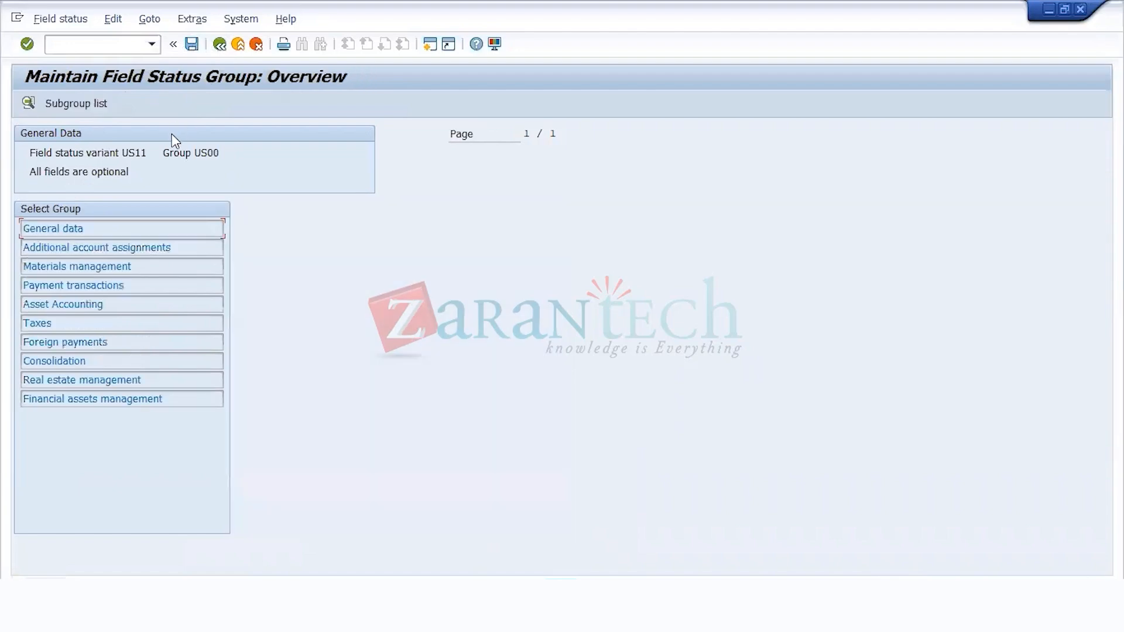
# Step: Save the field status variant under the WEEKEND BATCH 2 - FAGS customizing request and return to the IMG structure
pyautogui.click(192, 47)
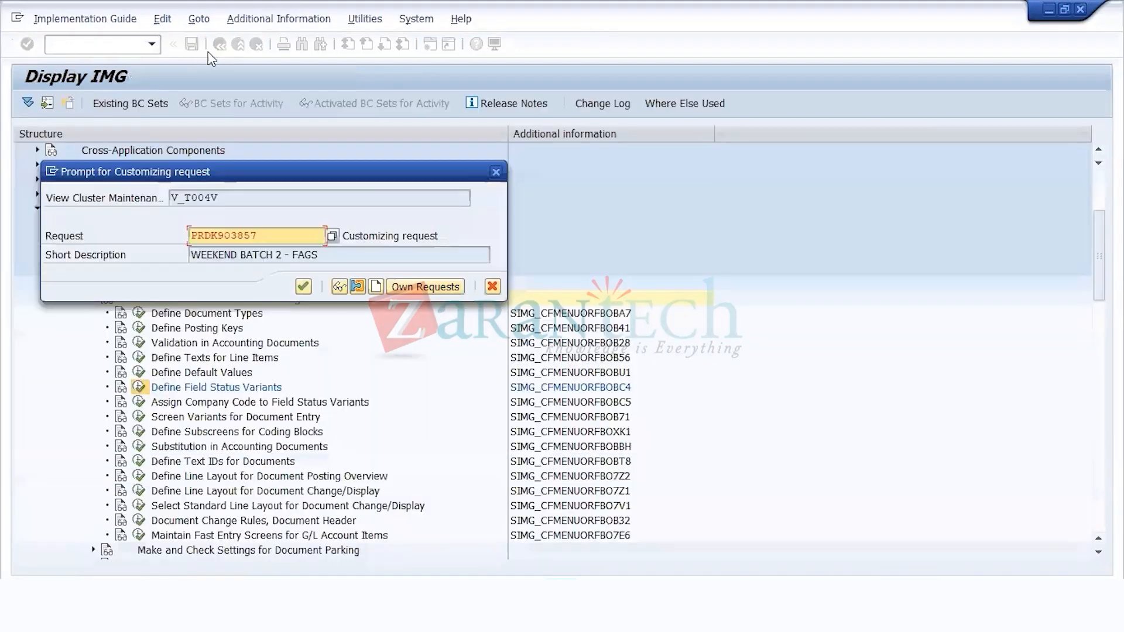
pyautogui.click(303, 287)
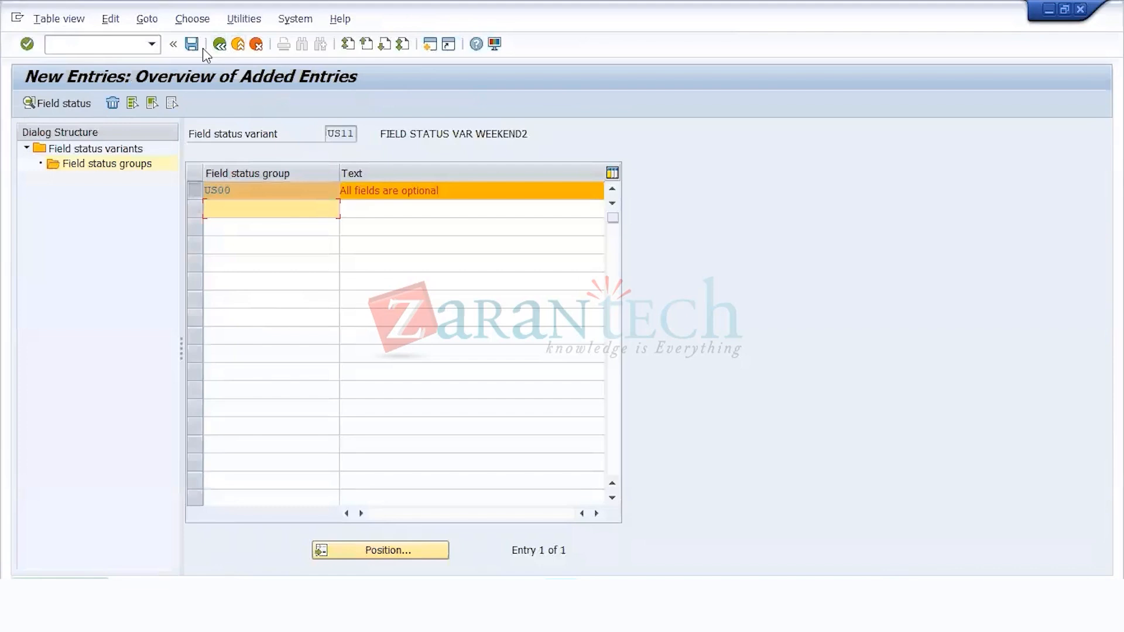
pyautogui.click(215, 48)
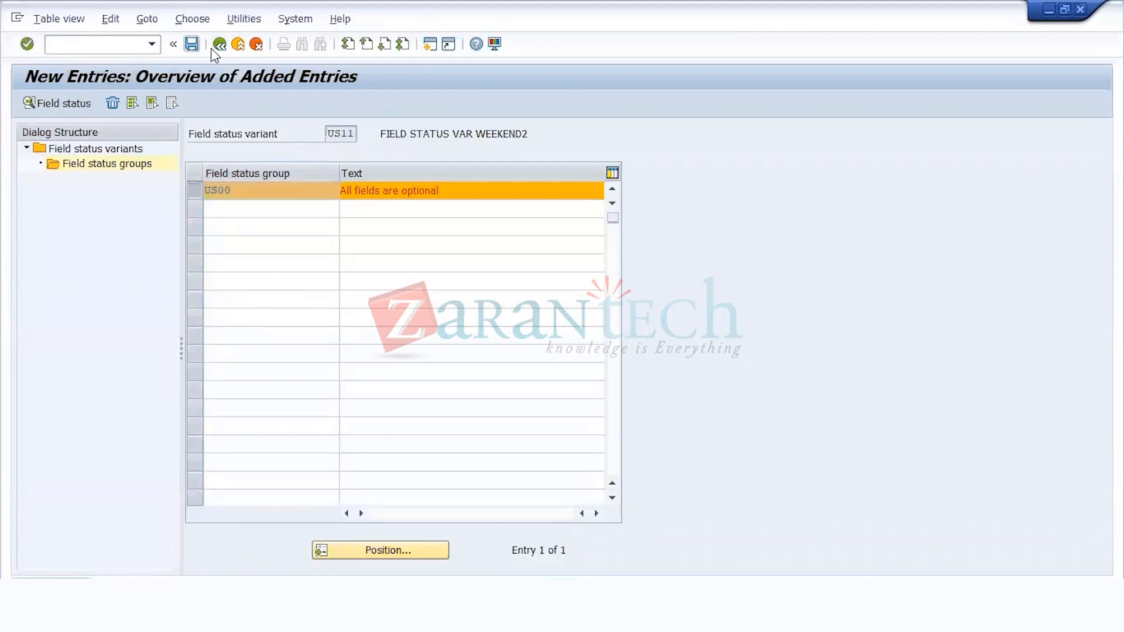
pyautogui.click(217, 50)
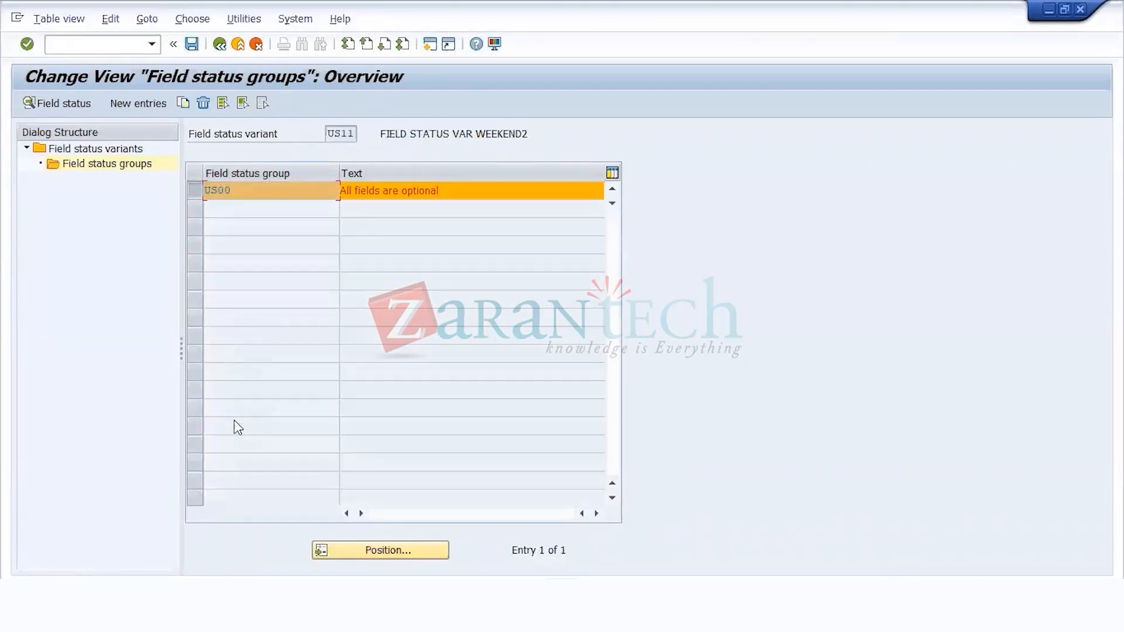
pyautogui.click(221, 45)
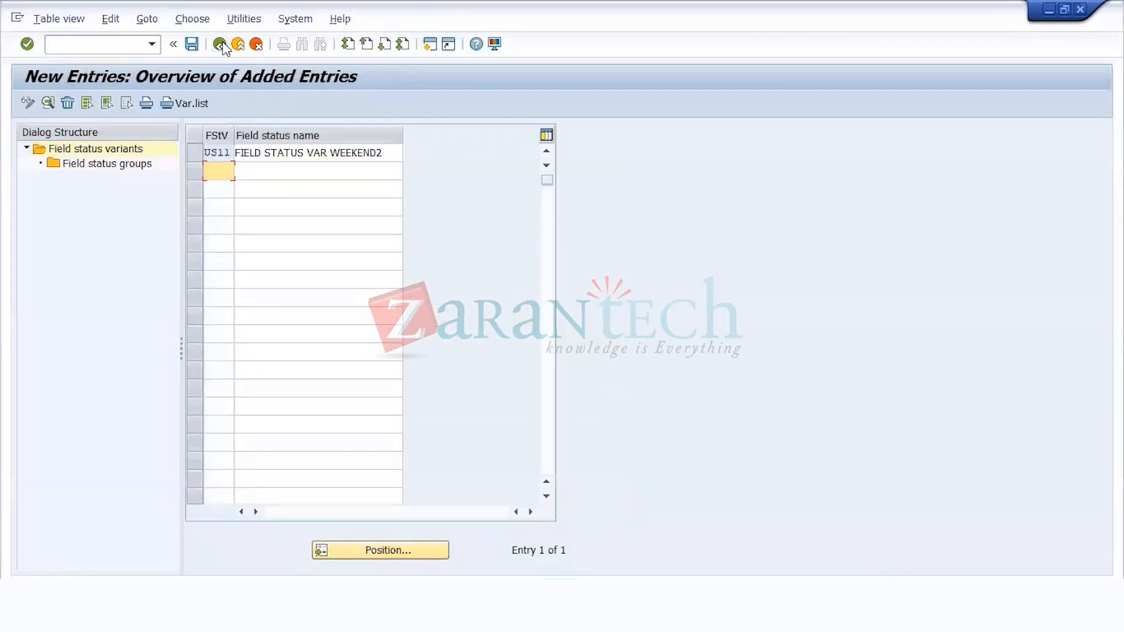
pyautogui.click(220, 44)
pyautogui.click(220, 46)
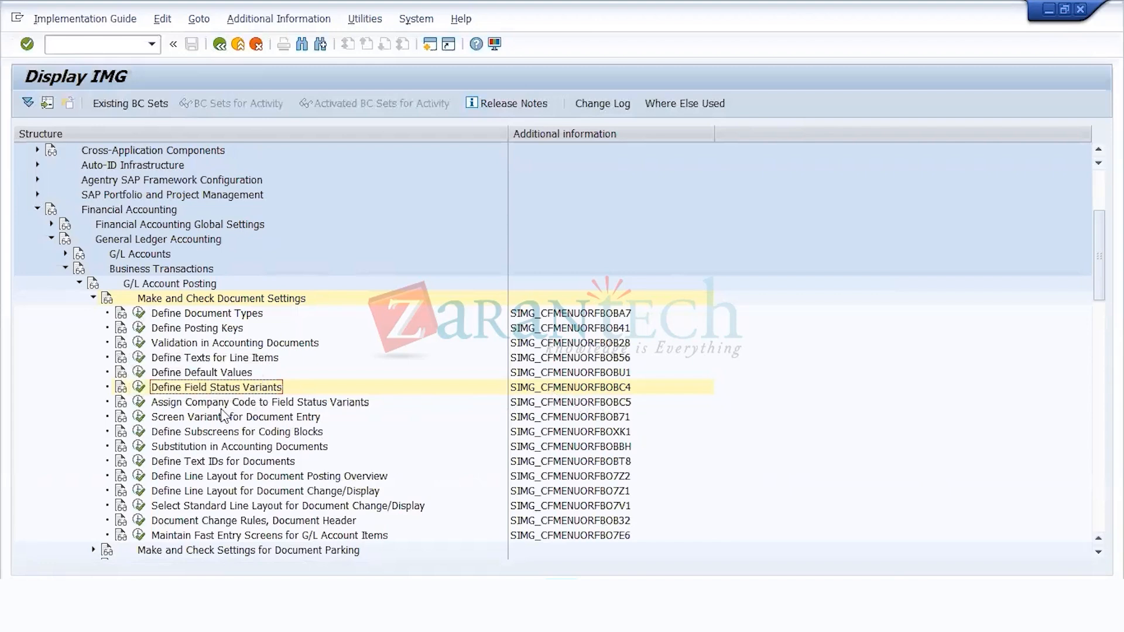
# Step: Assign field status variant US11 to company code US11 and save it under the WEEKEND BATCH 2 - FAGS customizing request
pyautogui.click(277, 403)
pyautogui.click(139, 404)
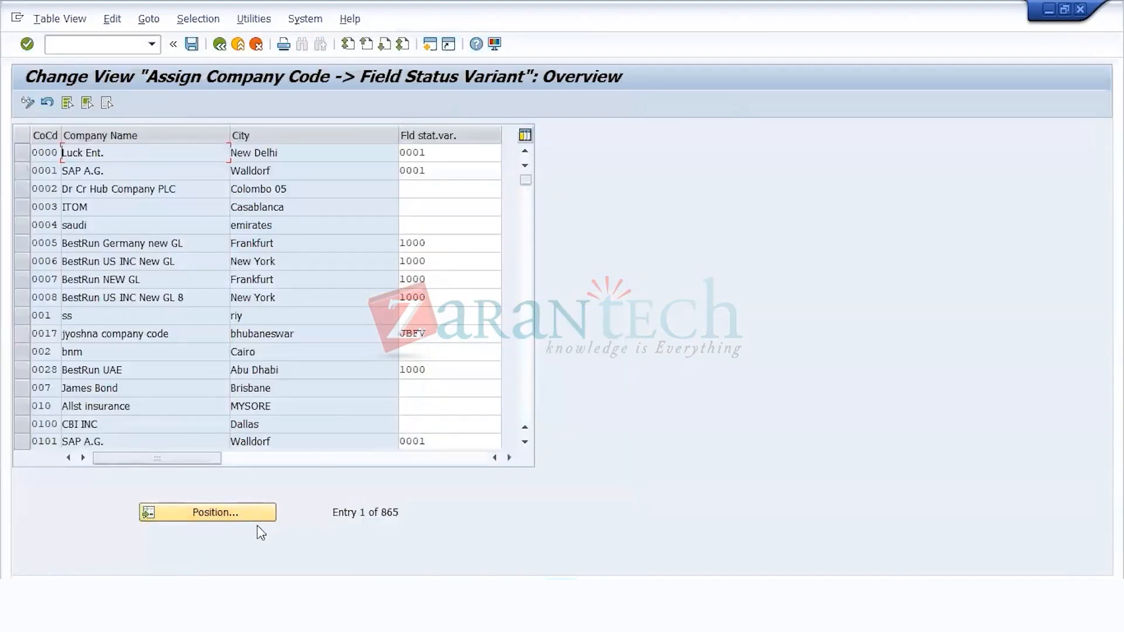
pyautogui.click(259, 518)
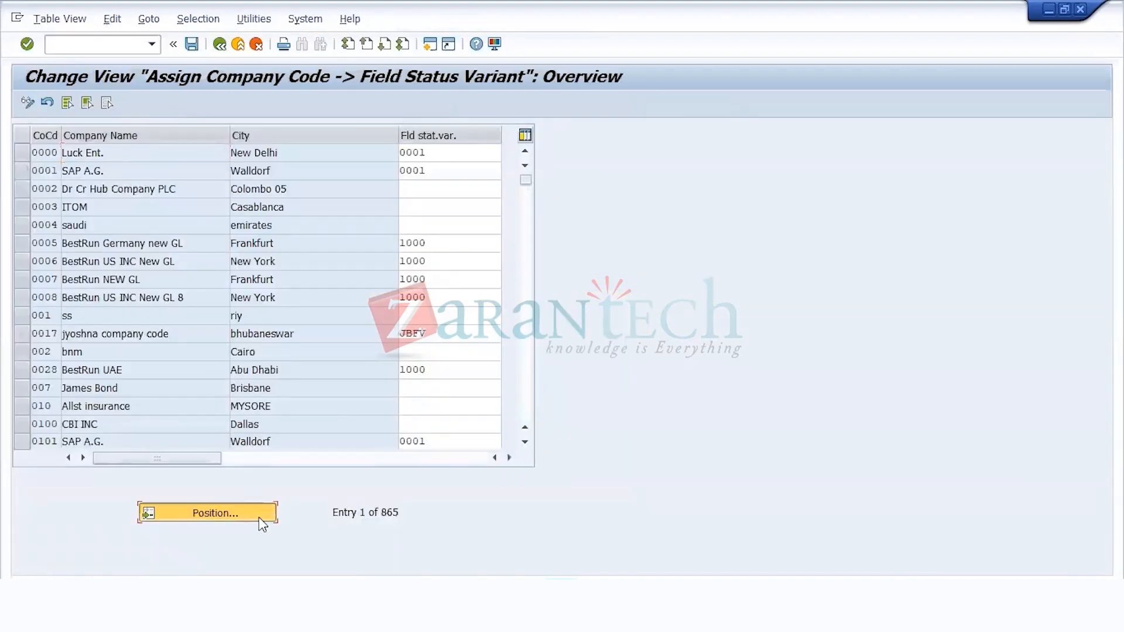
pyautogui.write('US11')
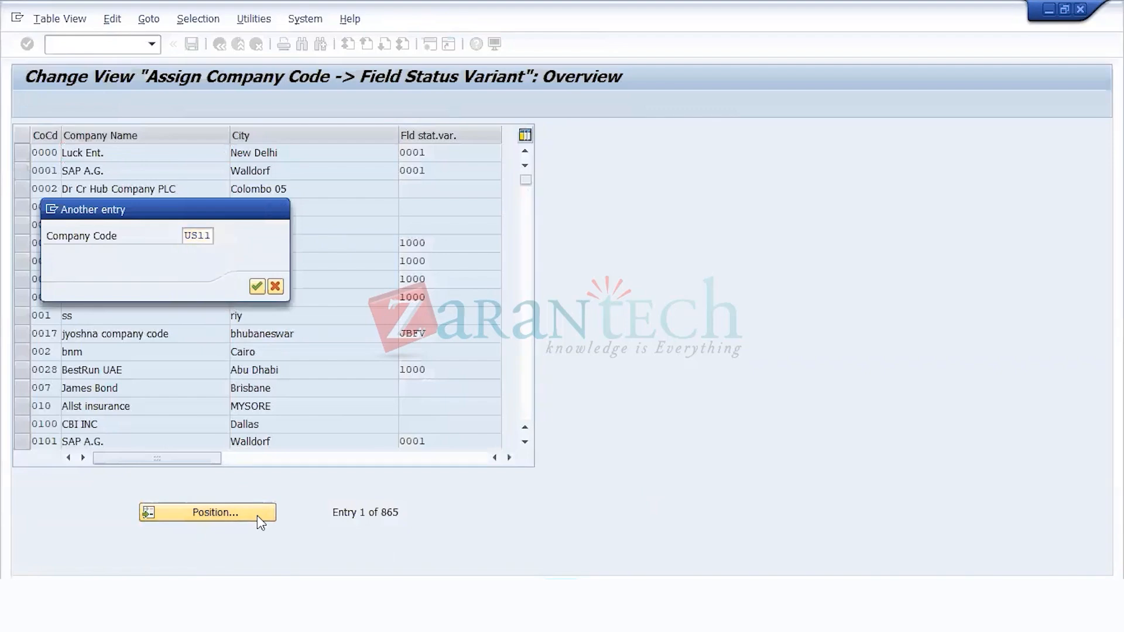
pyautogui.press('Return')
pyautogui.click(454, 154)
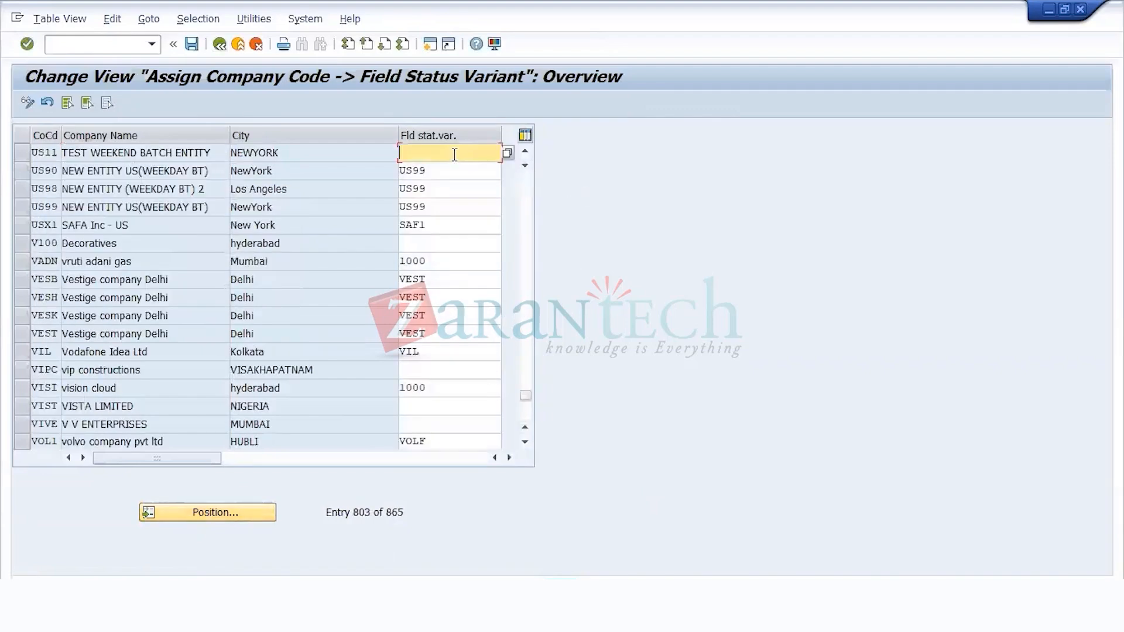
pyautogui.write('US11')
pyautogui.click(192, 44)
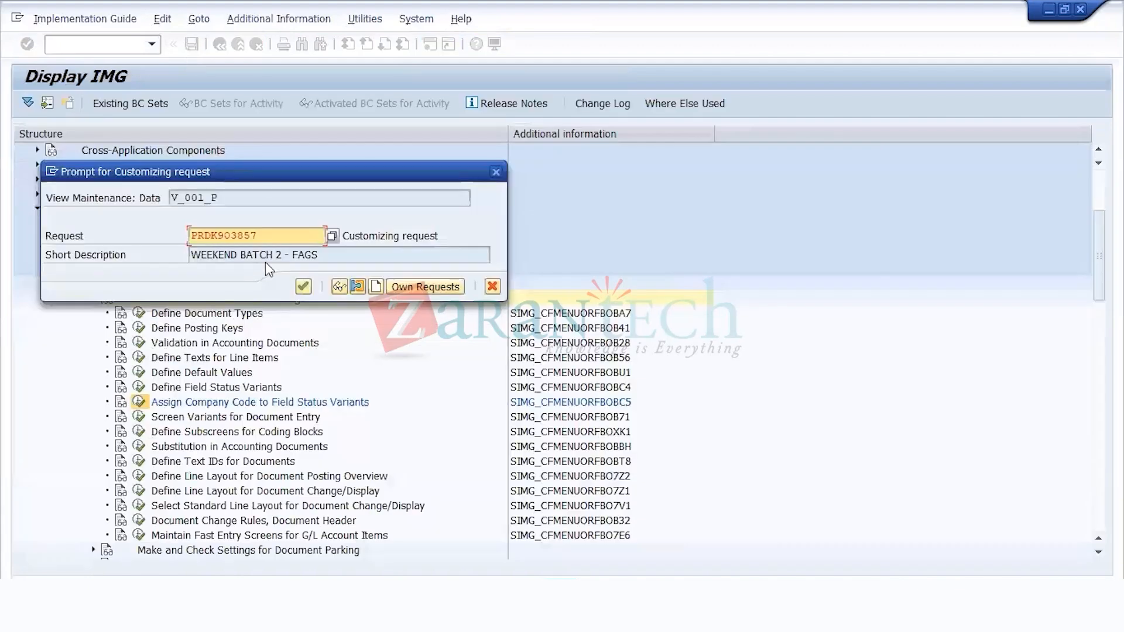
pyautogui.click(303, 286)
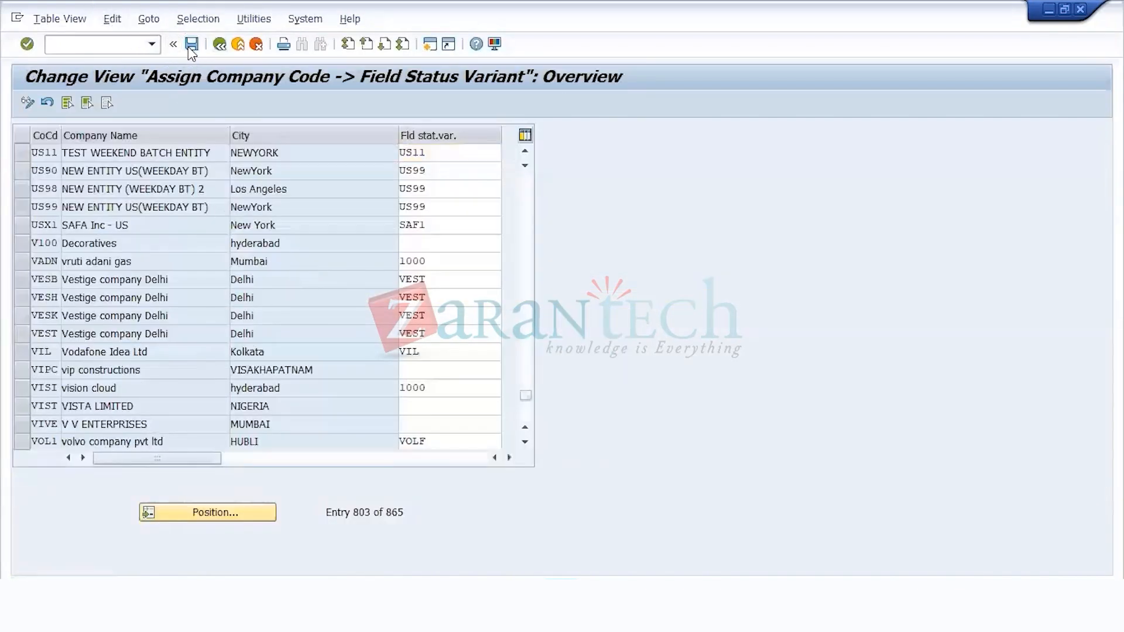
# Step: Return to the IMG structure and collapse the Make and Check Document Settings node
pyautogui.click(219, 45)
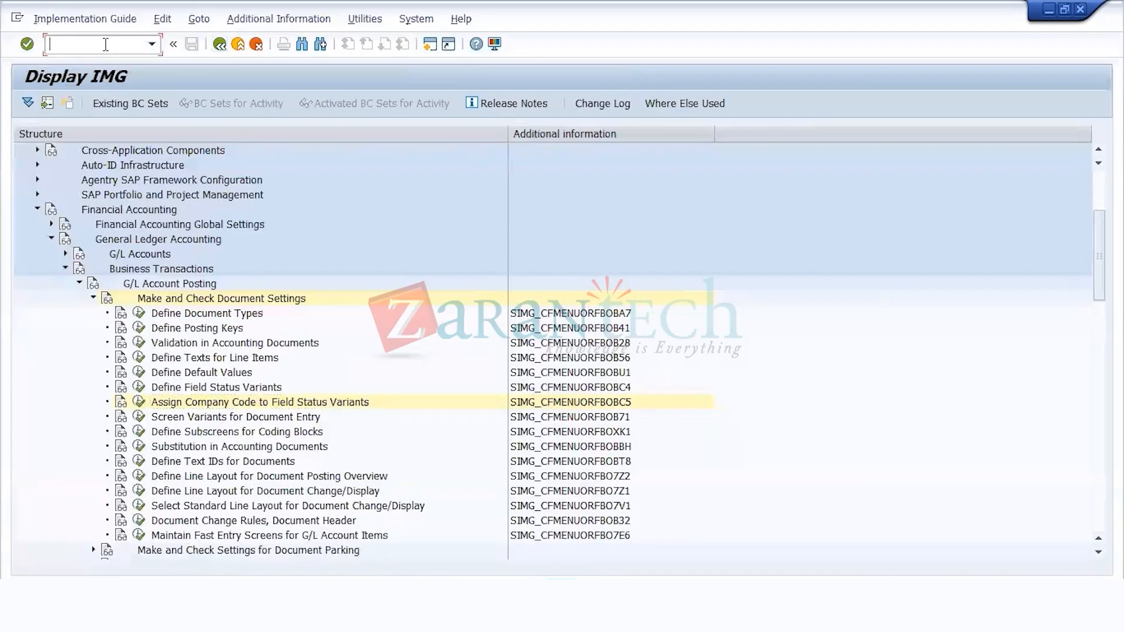
pyautogui.write('/NFS')
pyautogui.press('BackSpace')
pyautogui.press('BackSpace')
pyautogui.click(147, 301)
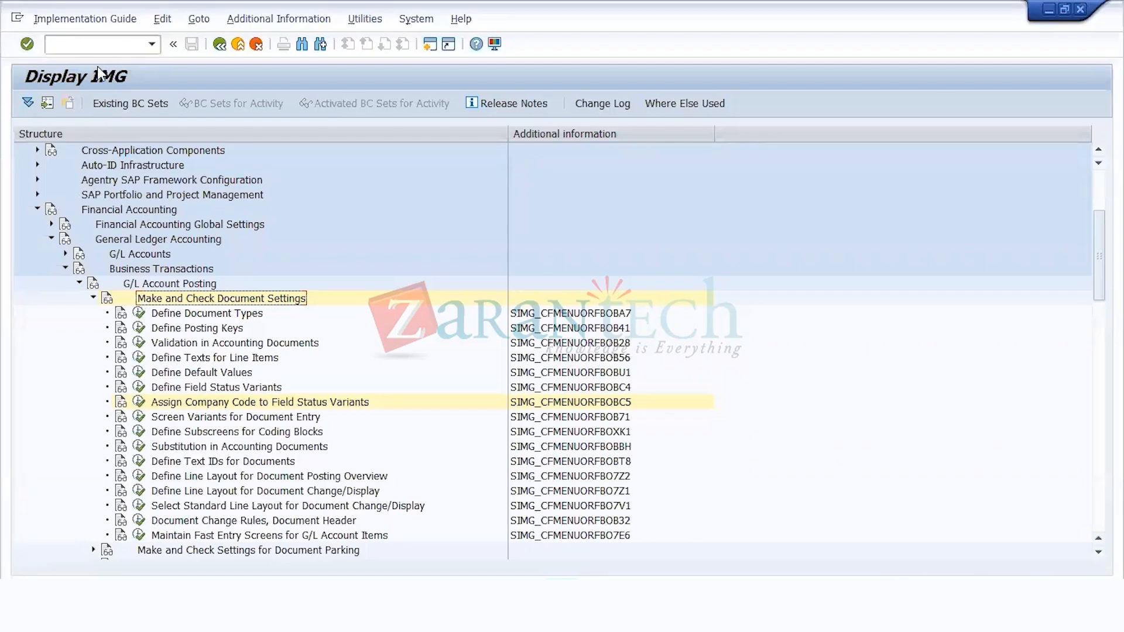
pyautogui.press('Left')
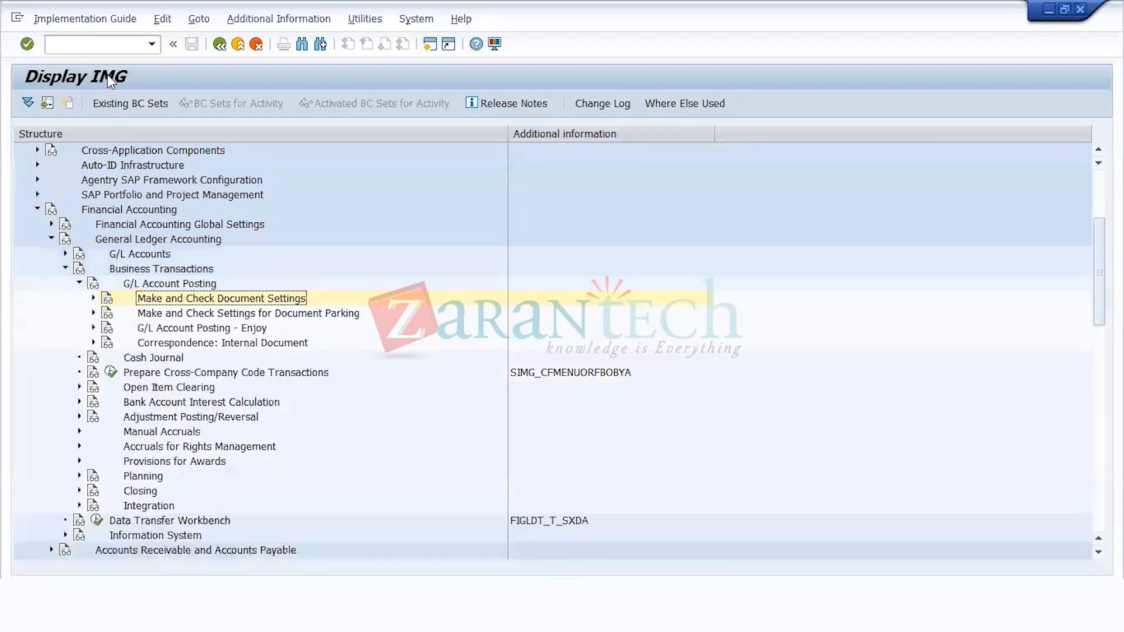
# Step: Expand G/L Accounts and its Master Data node under General Ledger Accounting in the IMG structure
pyautogui.press('Down')
pyautogui.press('Up')
pyautogui.press('Up')
pyautogui.press('Up')
pyautogui.press('Up')
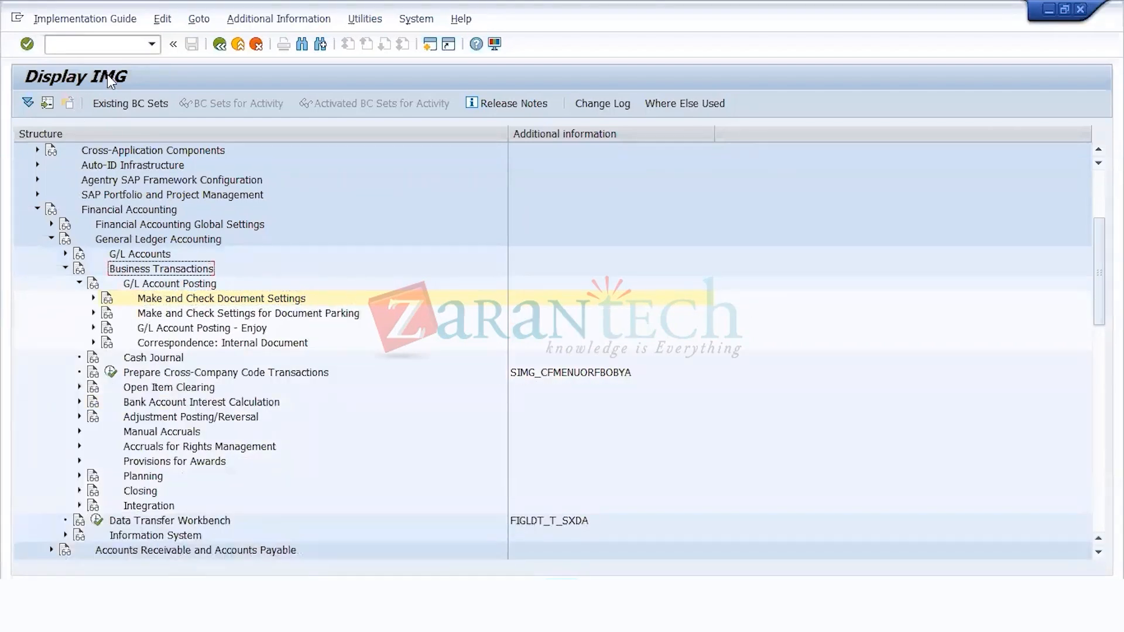
pyautogui.press('Right')
pyautogui.press('Down')
pyautogui.press('Right')
pyautogui.press('Down')
pyautogui.press('Down')
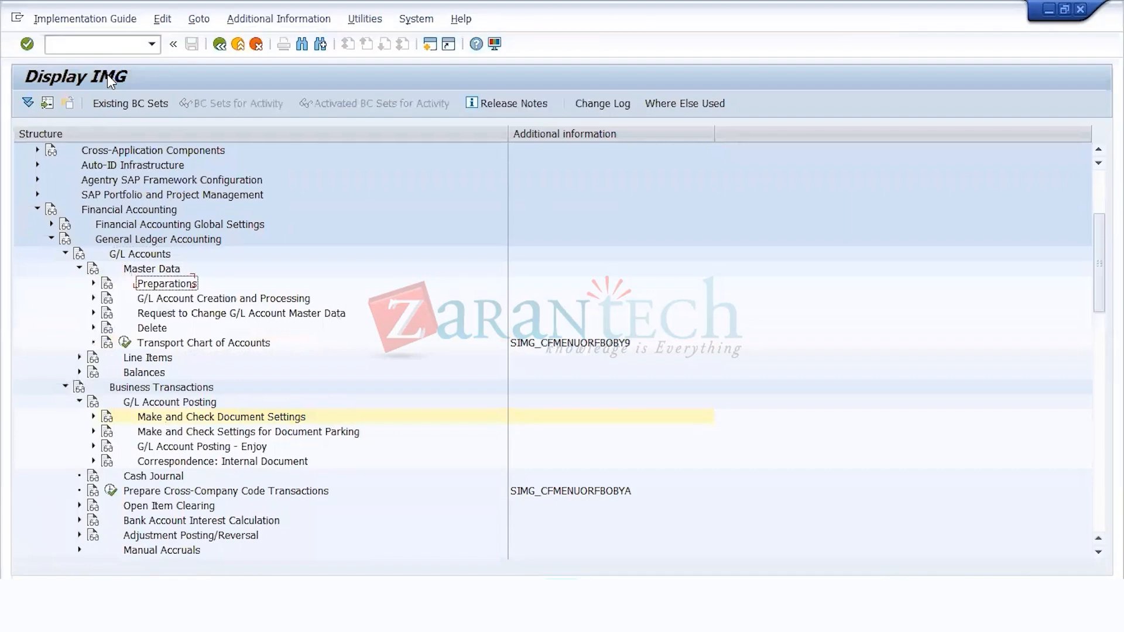
# Step: Expand the Preparations node and execute Define Retained Earnings Account for chart of accounts US11
pyautogui.press('Right')
pyautogui.press('Left')
pyautogui.press('Up')
pyautogui.press('Right')
pyautogui.press('Down')
pyautogui.press('Down')
pyautogui.press('Down')
pyautogui.press('Down')
pyautogui.press('Down')
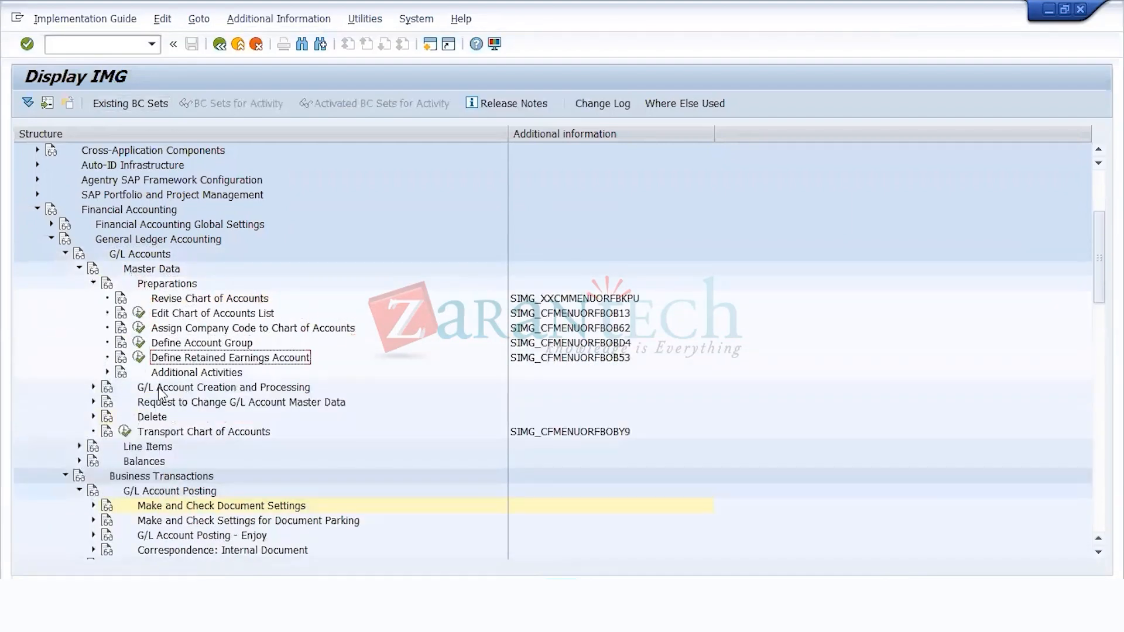
pyautogui.click(139, 358)
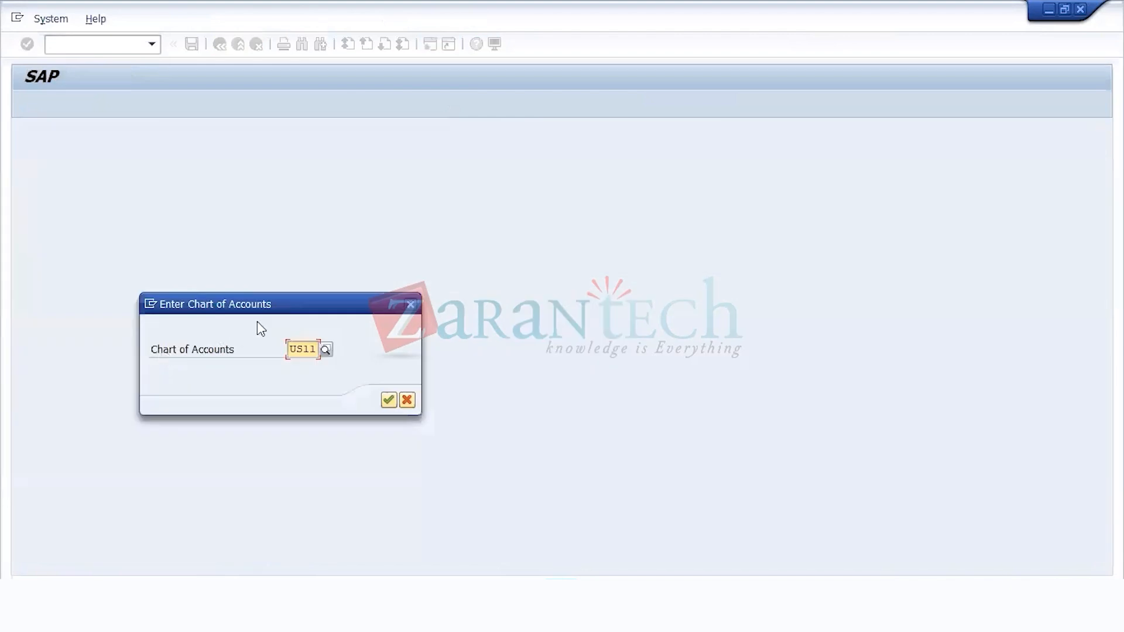
pyautogui.press('Return')
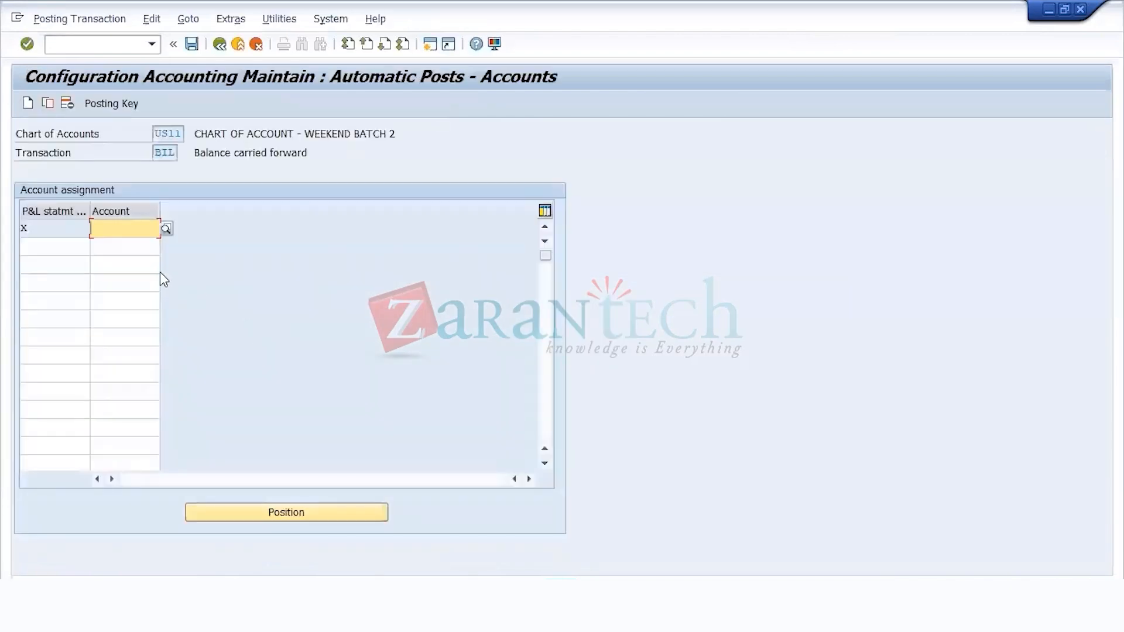
# Step: Assign account 4001 to P&L statement account type X and save it under the WEEKEND BATCH 2 - FAGS customizing request
pyautogui.write('3001')
pyautogui.press('Return')
pyautogui.click(189, 47)
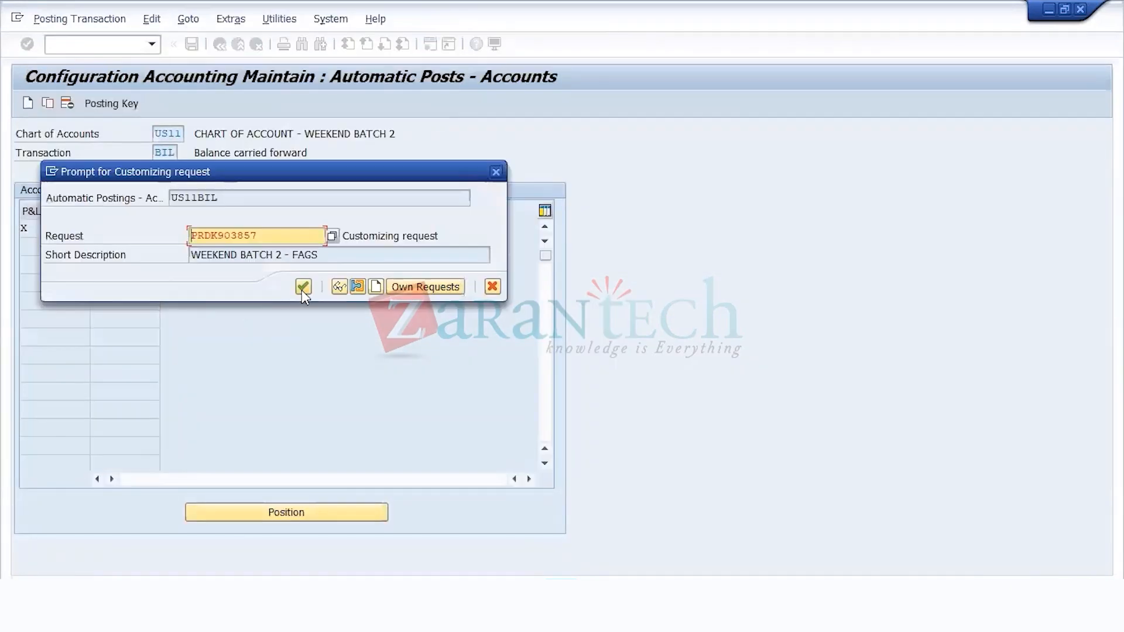
pyautogui.click(303, 286)
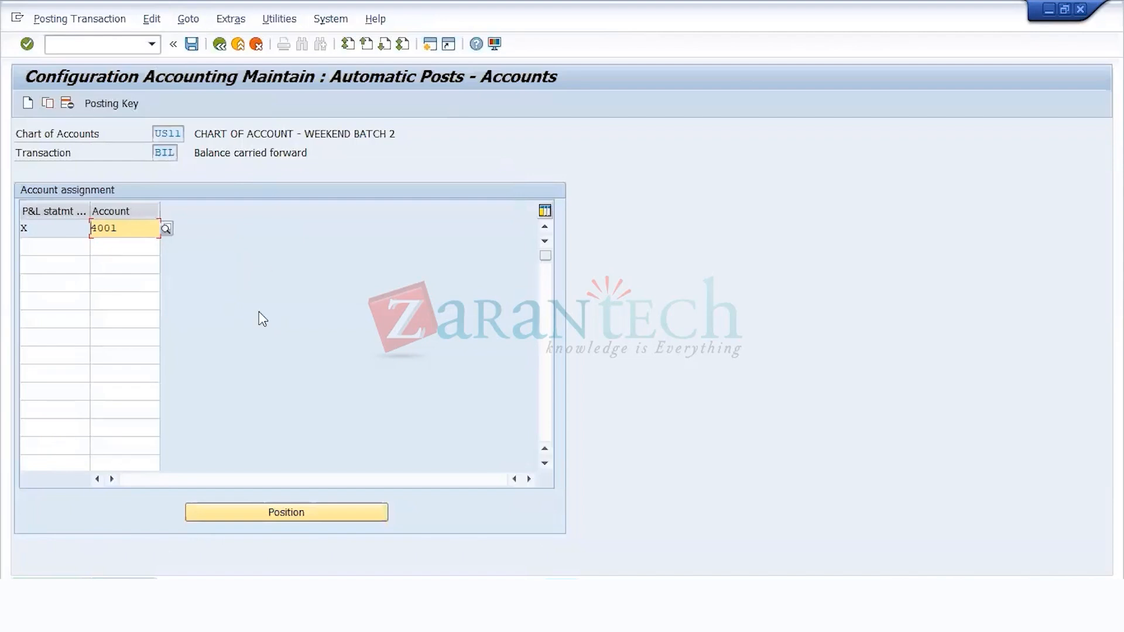
pyautogui.click(192, 45)
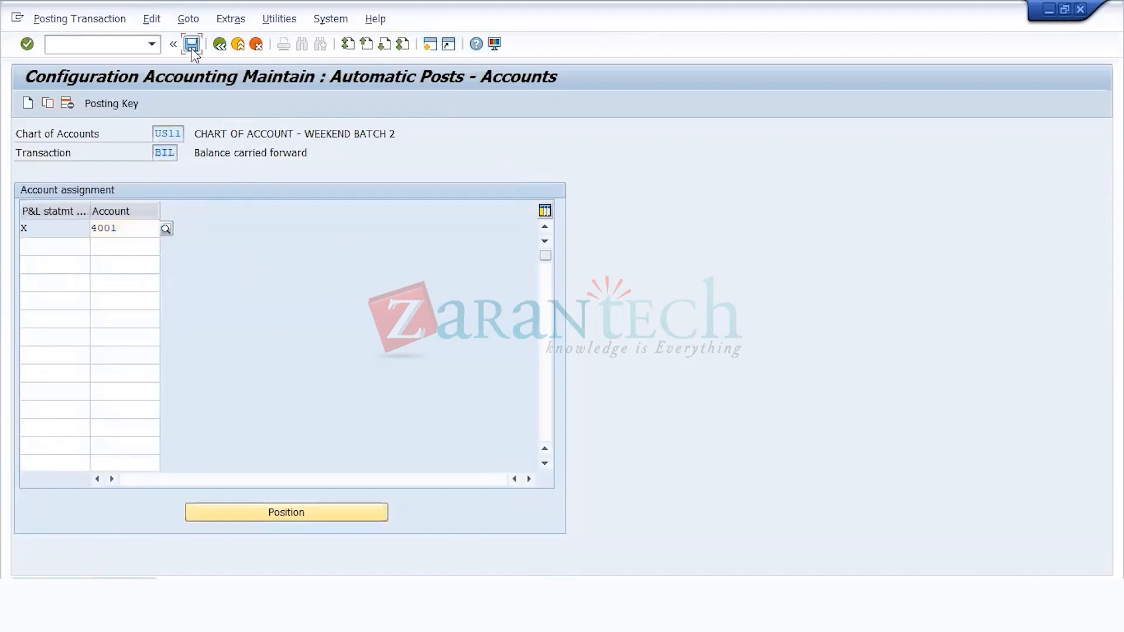
pyautogui.click(130, 51)
pyautogui.write('/')
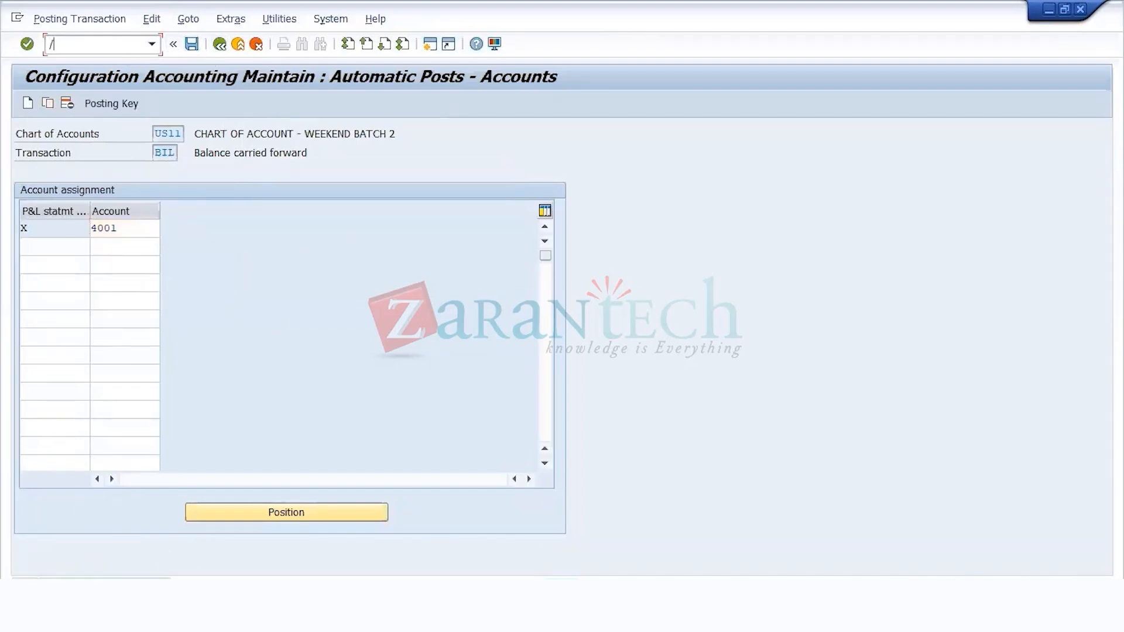
pyautogui.write('NFS00')
pyautogui.press('Return')
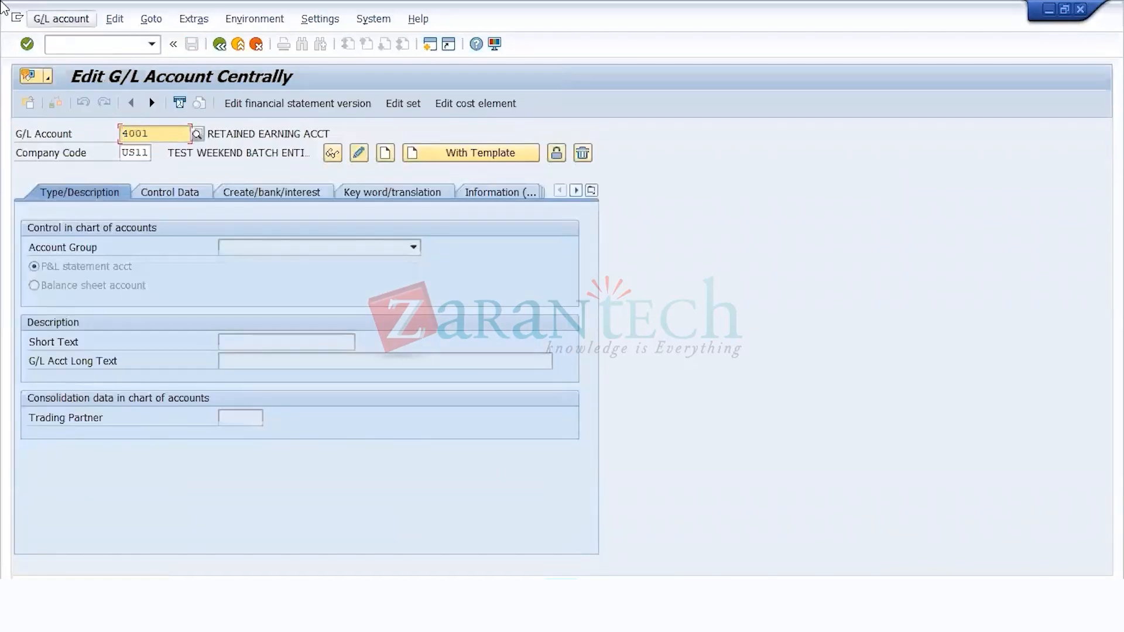
# Step: Return to SAP Easy Access, open FSS0 - In Company Code and start creating G/L account 4001 in company code US11
pyautogui.click(121, 45)
pyautogui.write('/')
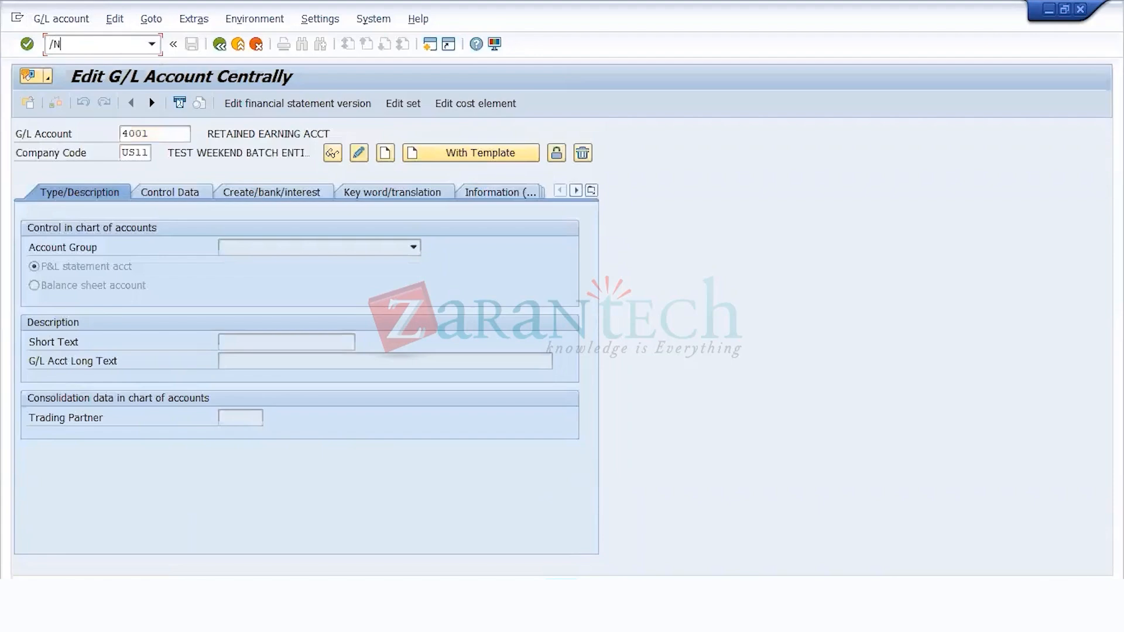
pyautogui.write('N')
pyautogui.press('Return')
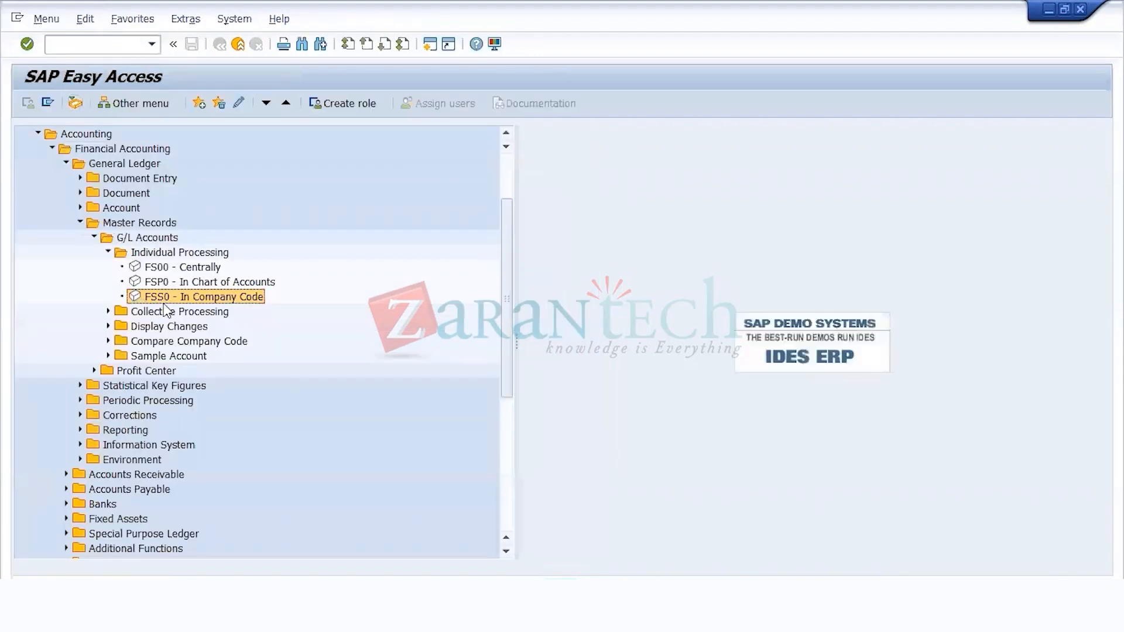
pyautogui.doubleClick(170, 300)
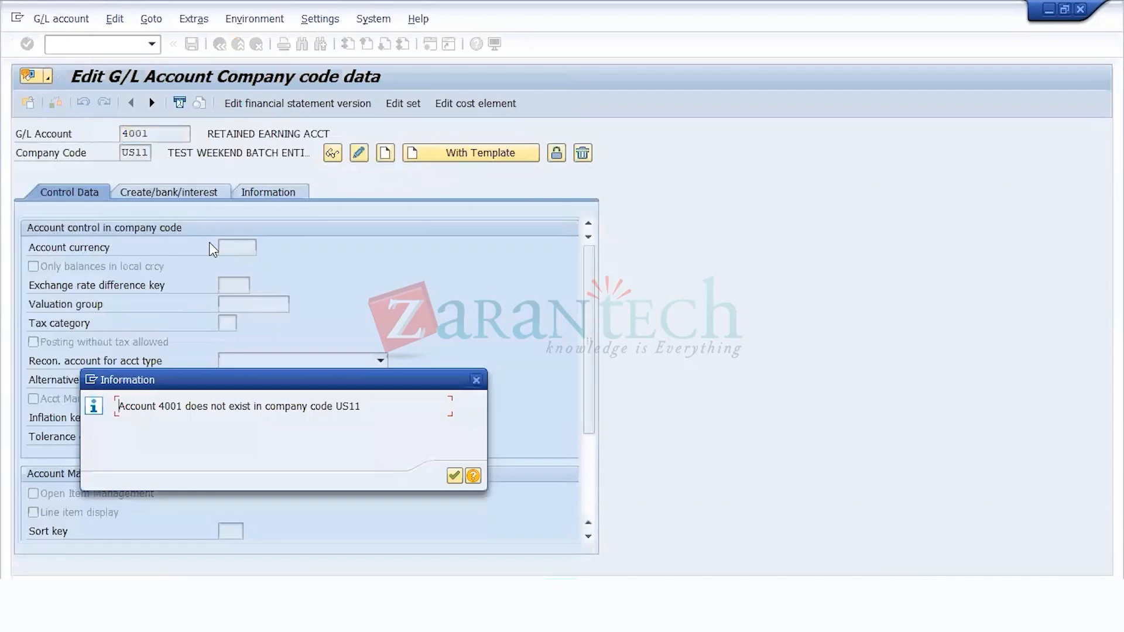
pyautogui.press('Return')
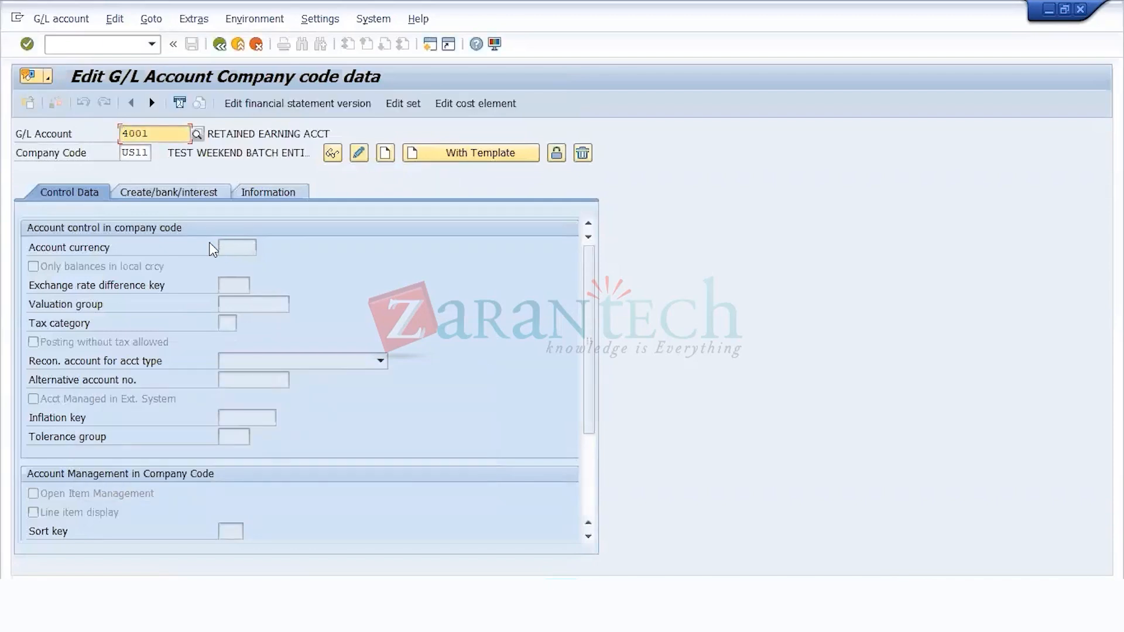
pyautogui.click(393, 151)
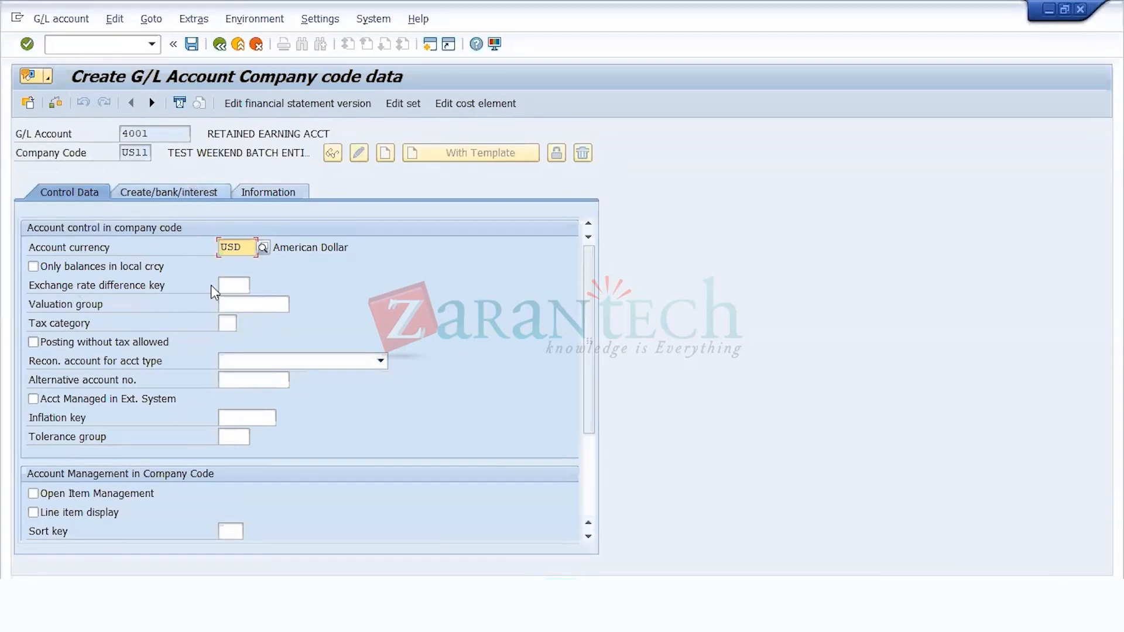
# Step: Review the account control fields for G/L account 4001 and enable line item display in its account management data
pyautogui.click(274, 193)
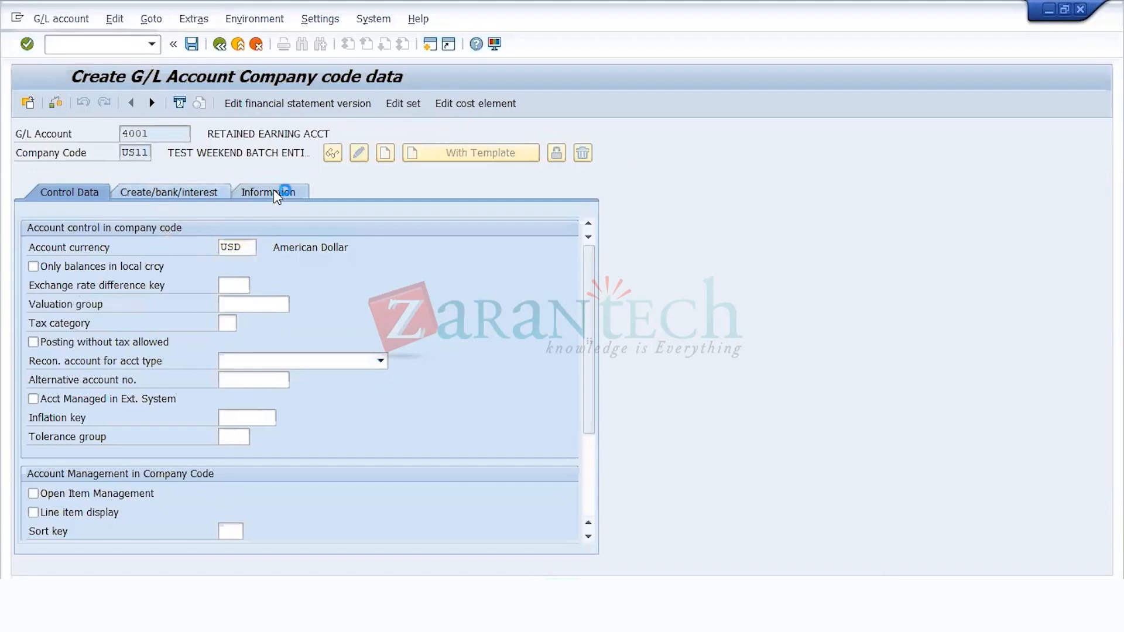
pyautogui.click(71, 195)
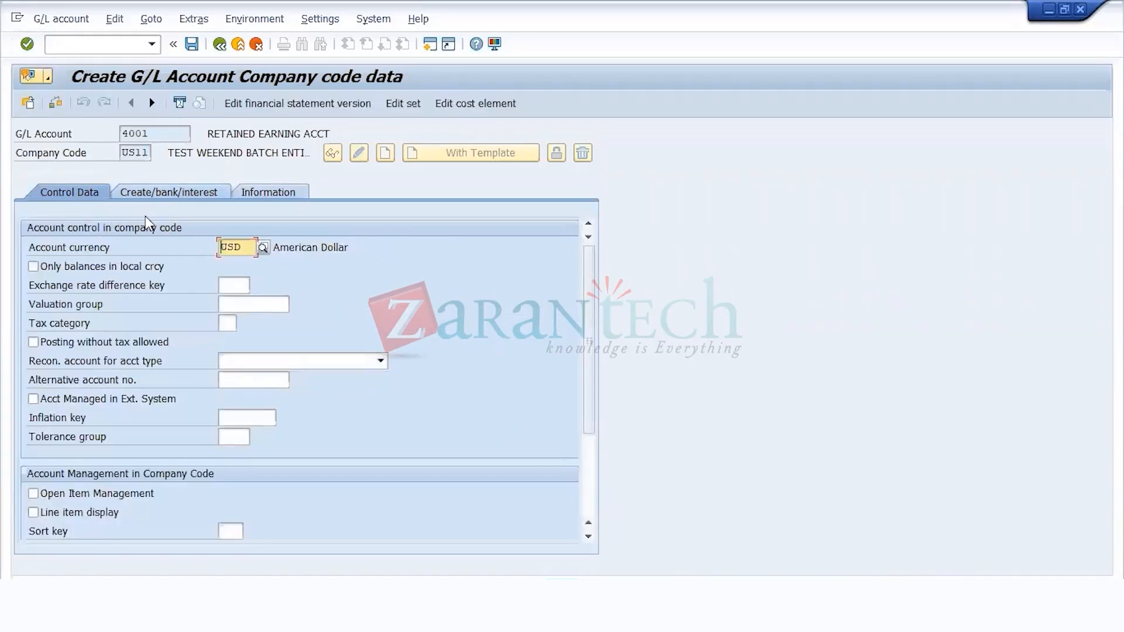
pyautogui.moveTo(247, 243); pyautogui.dragTo(155, 252)
pyautogui.moveTo(208, 136); pyautogui.dragTo(325, 124)
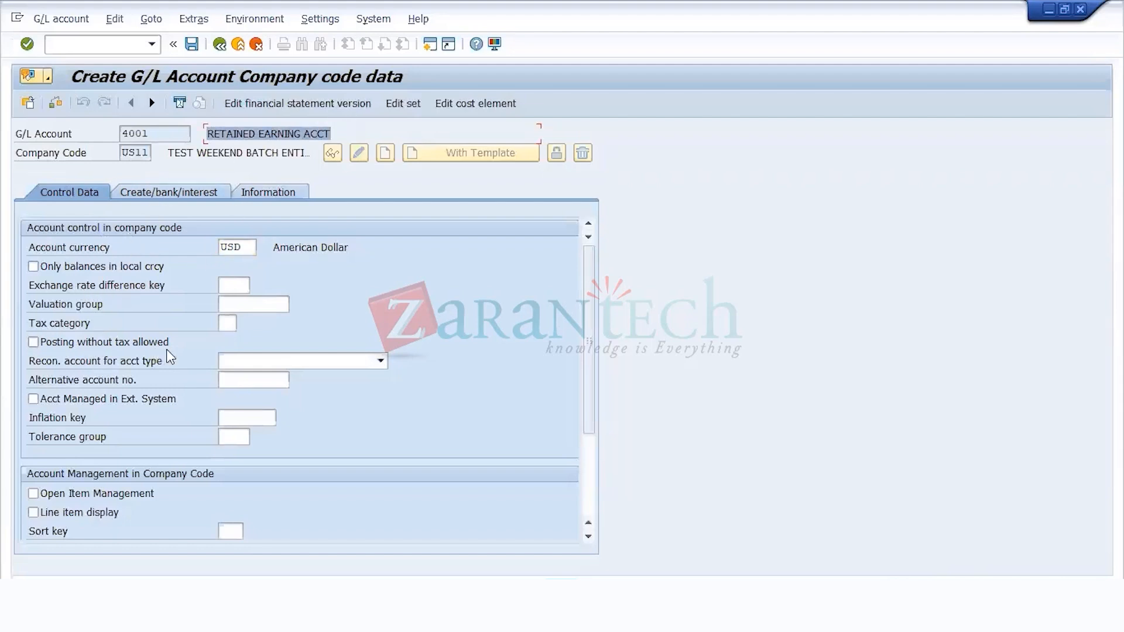
pyautogui.click(225, 324)
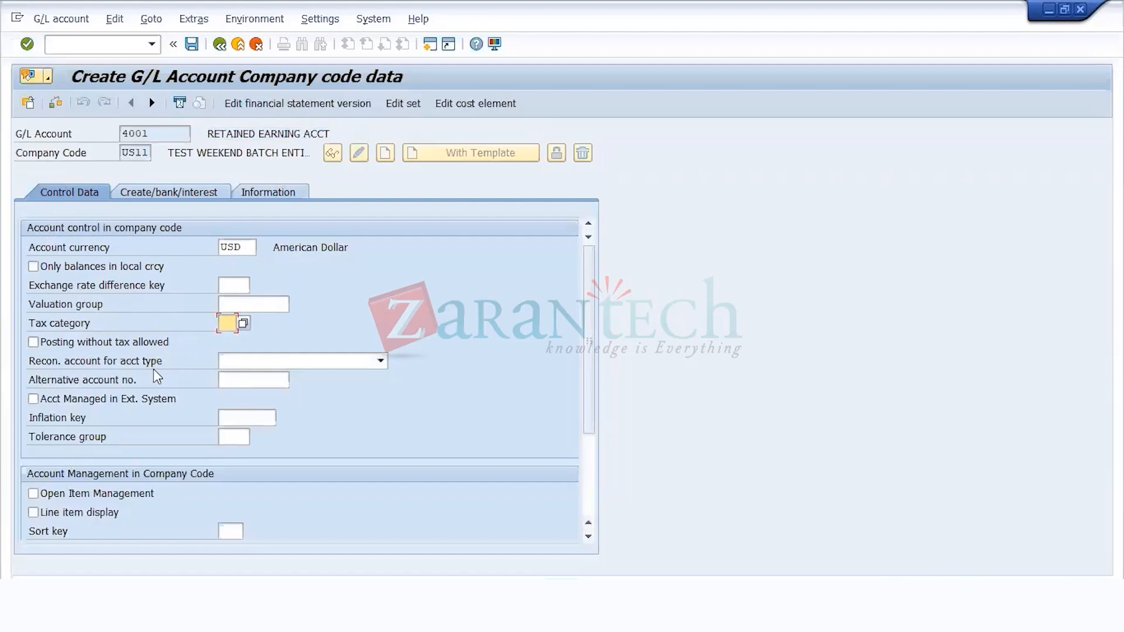
pyautogui.press('Tab')
pyautogui.click(227, 325)
pyautogui.scroll(-3, 89, 446)
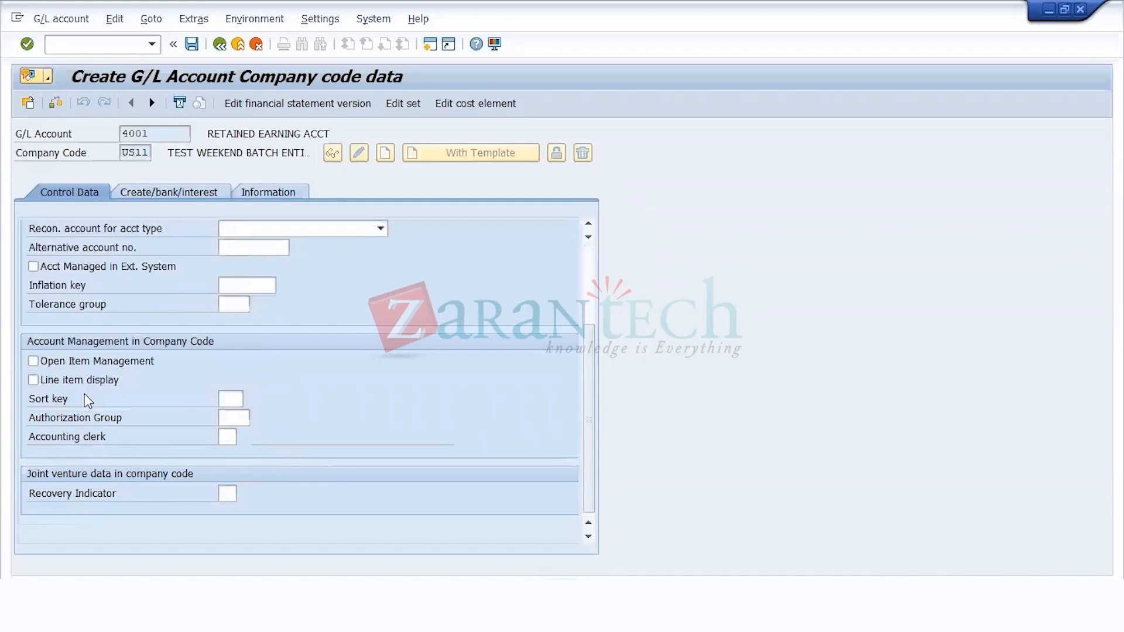
pyautogui.click(92, 380)
# Step: Assign field status group US00 to G/L account 4001 and save the account, accepting the warnings
pyautogui.click(184, 198)
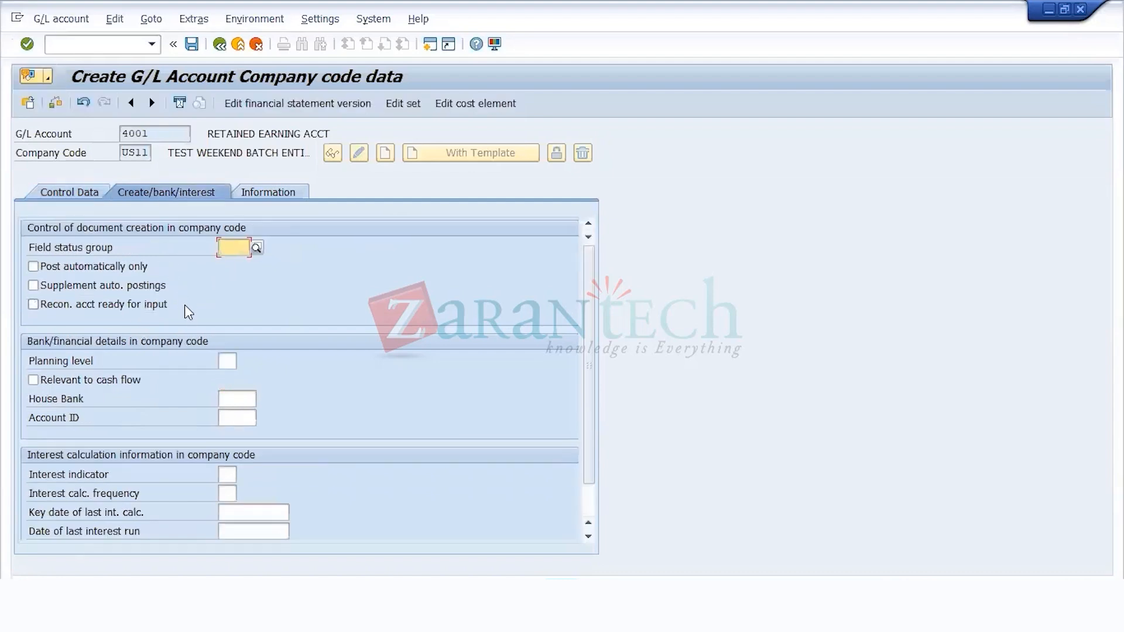
pyautogui.click(256, 247)
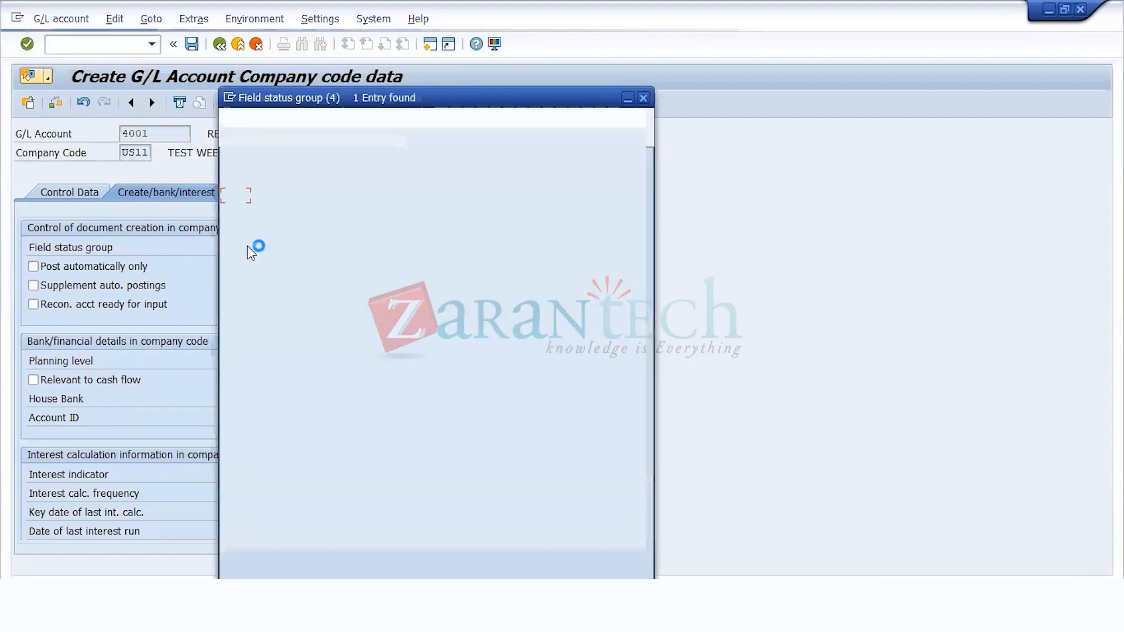
pyautogui.doubleClick(290, 198)
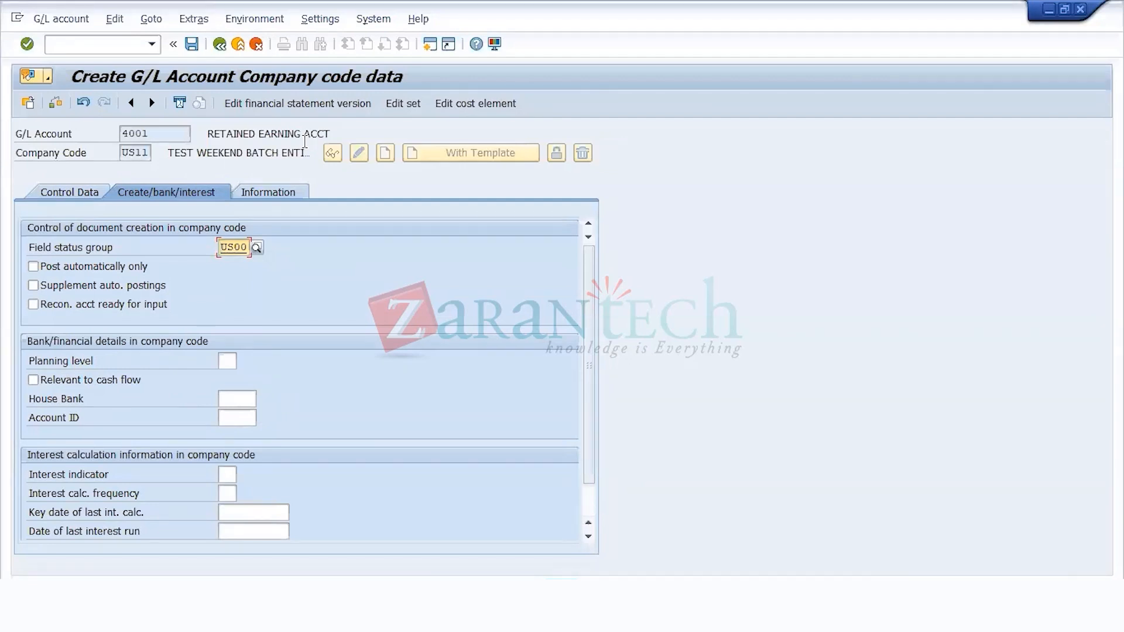
pyautogui.press('Return')
pyautogui.click(192, 44)
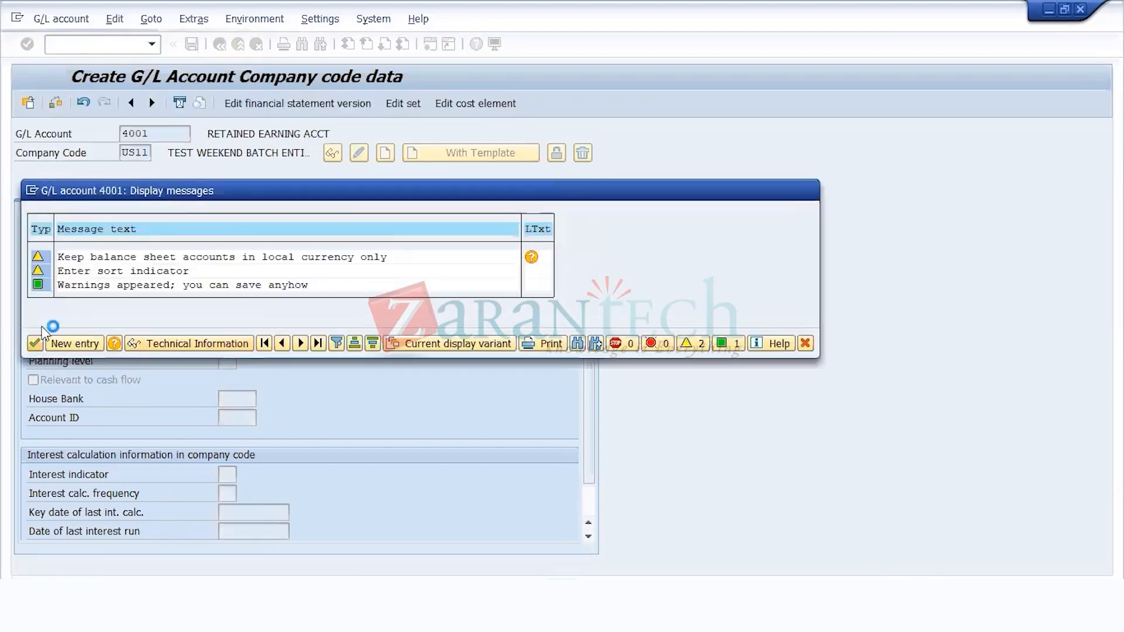
pyautogui.click(34, 343)
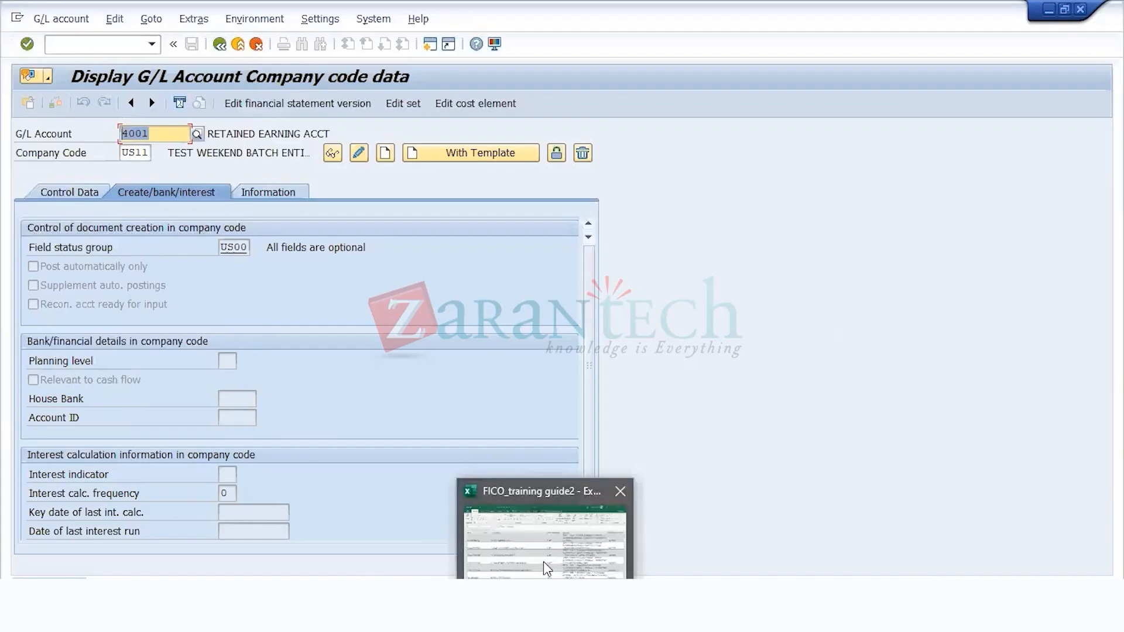
# Step: Switch to the FICO_training guide2 workbook in Excel and examine the transaction codes and menu paths of the General Ledger steps
pyautogui.click(548, 565)
pyautogui.scroll(-2, 556, 452)
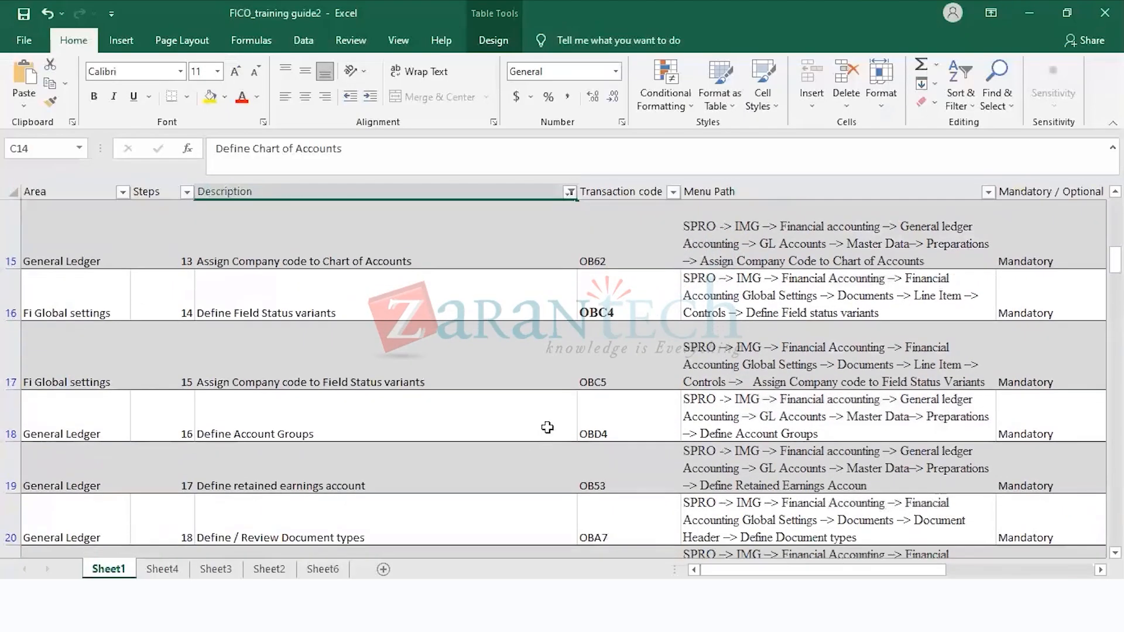
pyautogui.click(548, 428)
pyautogui.click(601, 429)
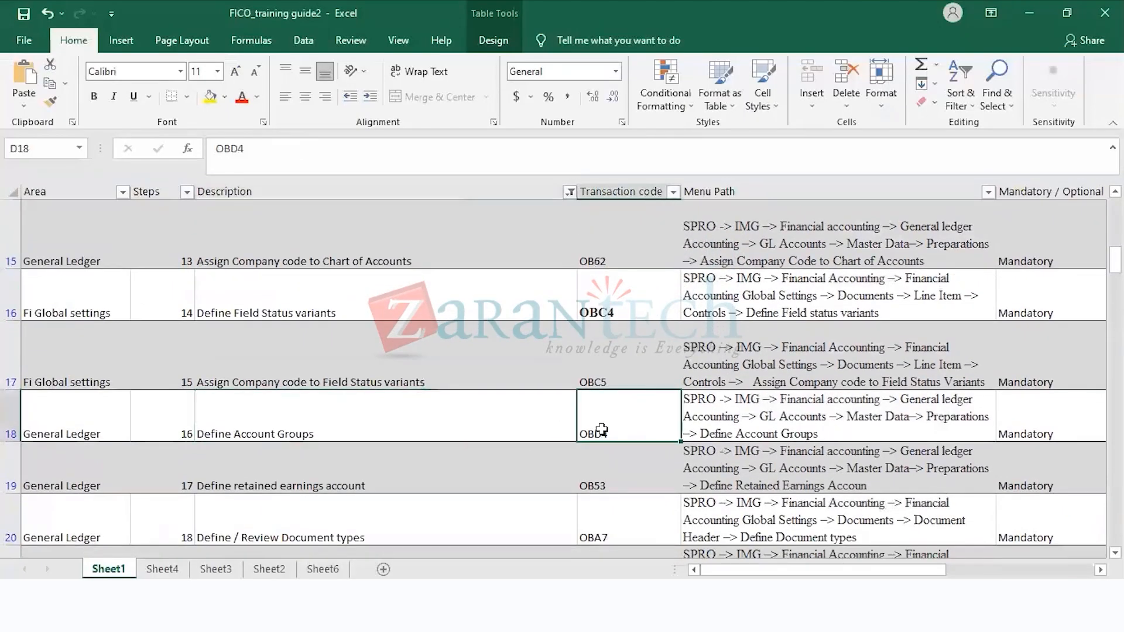
pyautogui.press('Down')
pyautogui.press('Down')
pyautogui.press('Down')
pyautogui.press('Up')
pyautogui.press('Up')
pyautogui.press('Up')
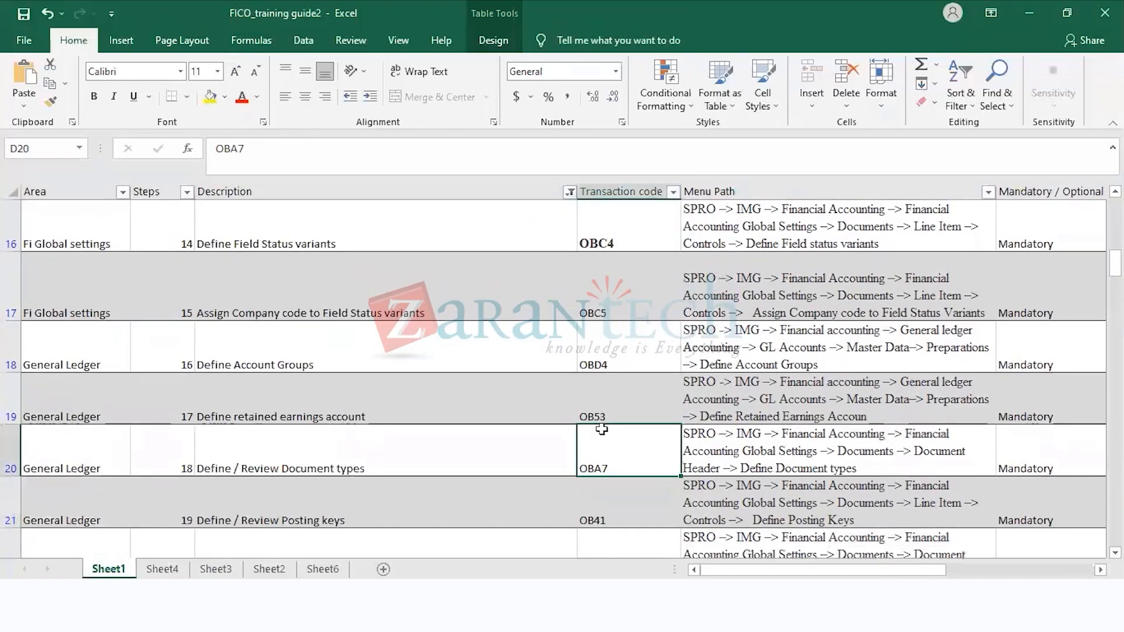
pyautogui.press('Up')
pyautogui.press('Down')
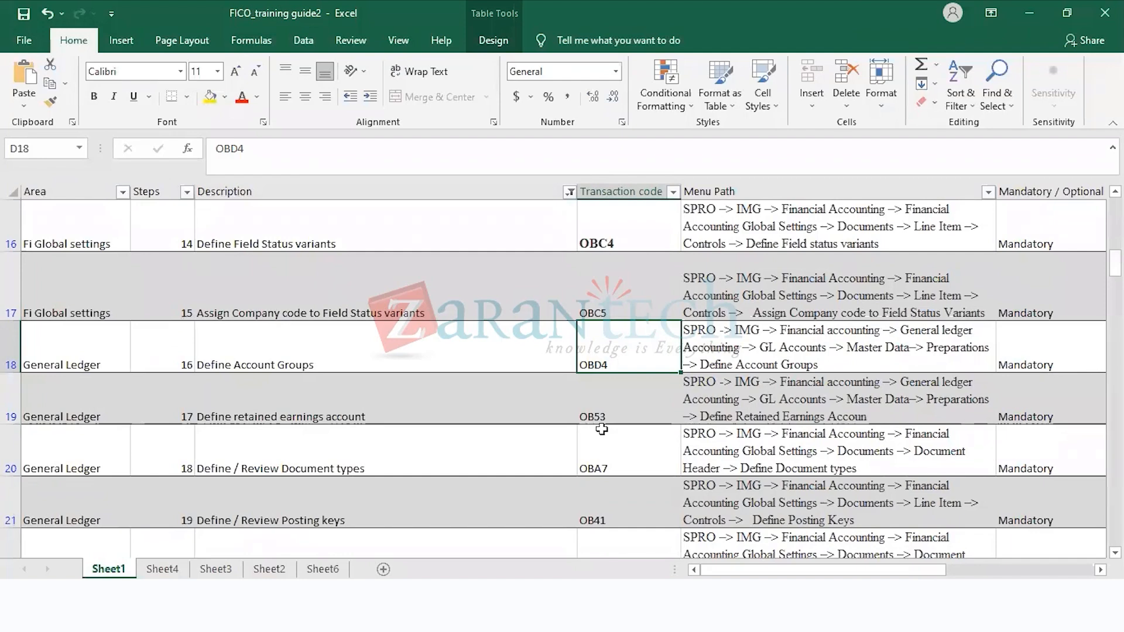
pyautogui.press('Down')
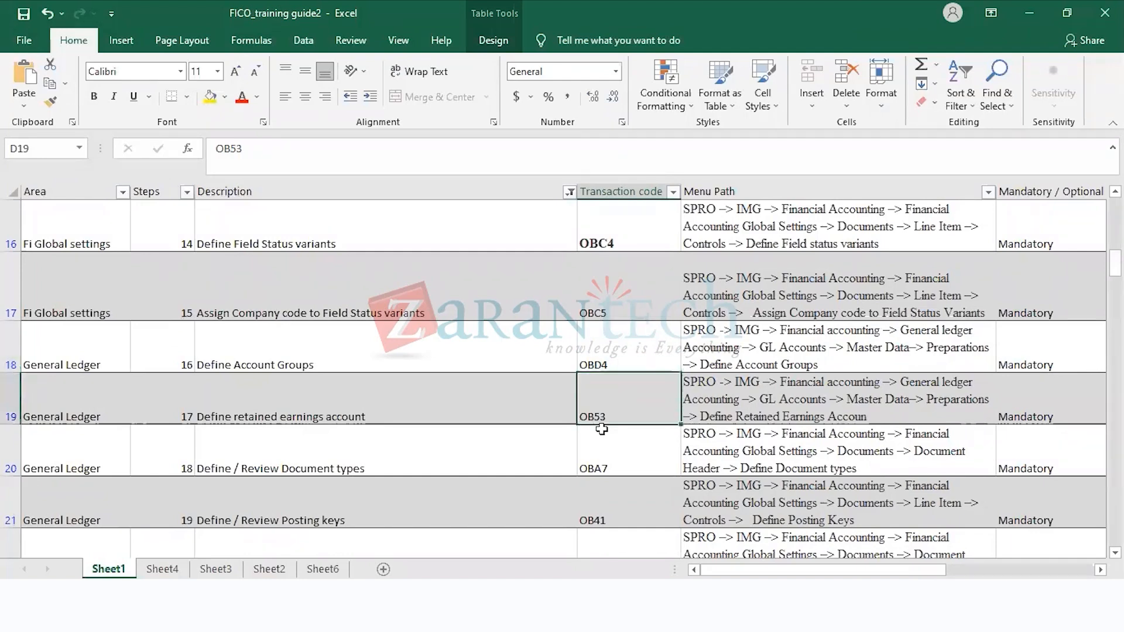
pyautogui.press('Up')
pyautogui.press('Up')
pyautogui.press('Down')
pyautogui.press('Down')
pyautogui.press('Down')
pyautogui.press('Down')
pyautogui.press('Down')
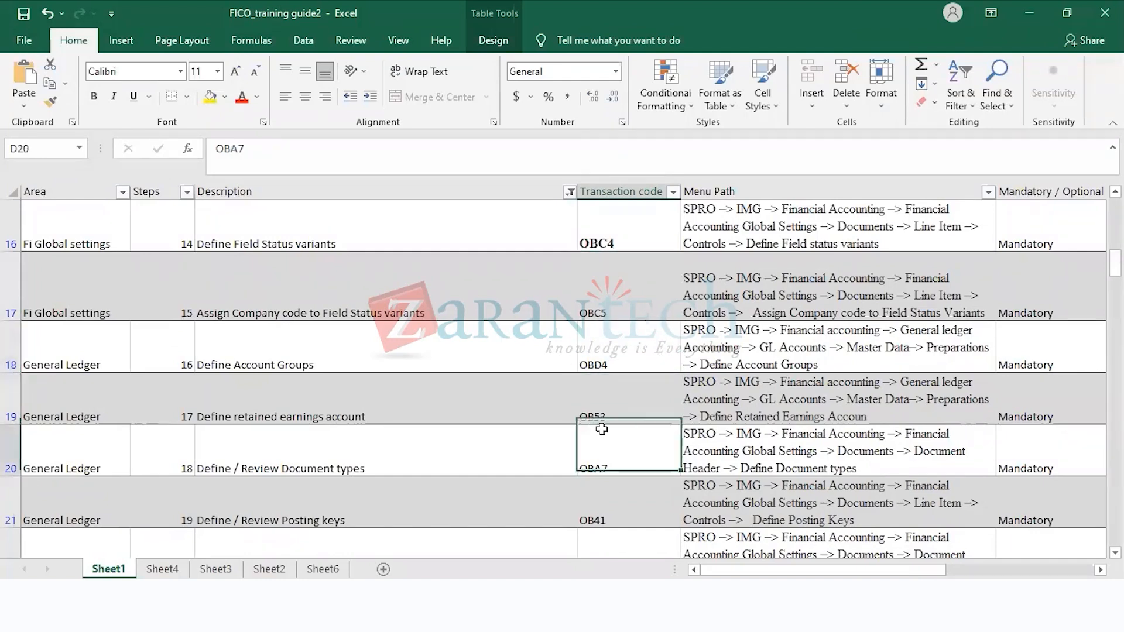
pyautogui.press('Down')
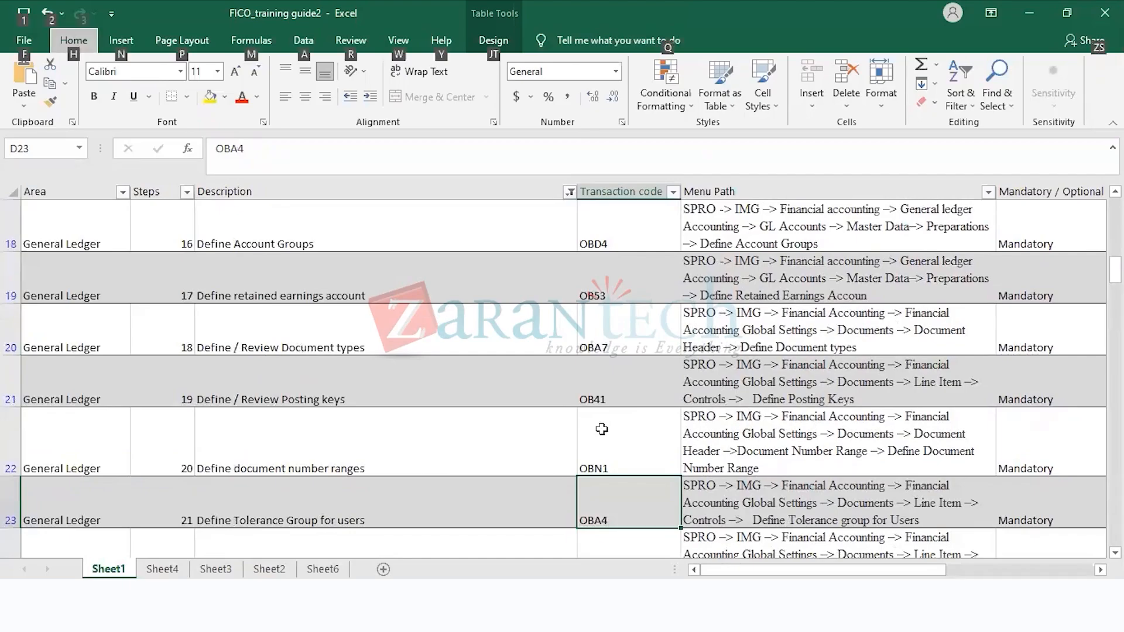
# Step: Switch to the G/L Account Groups overview in SAP and check the account number range of the US11 CURRENT ASSETS group
pyautogui.hotkey('alt', 'Tab')
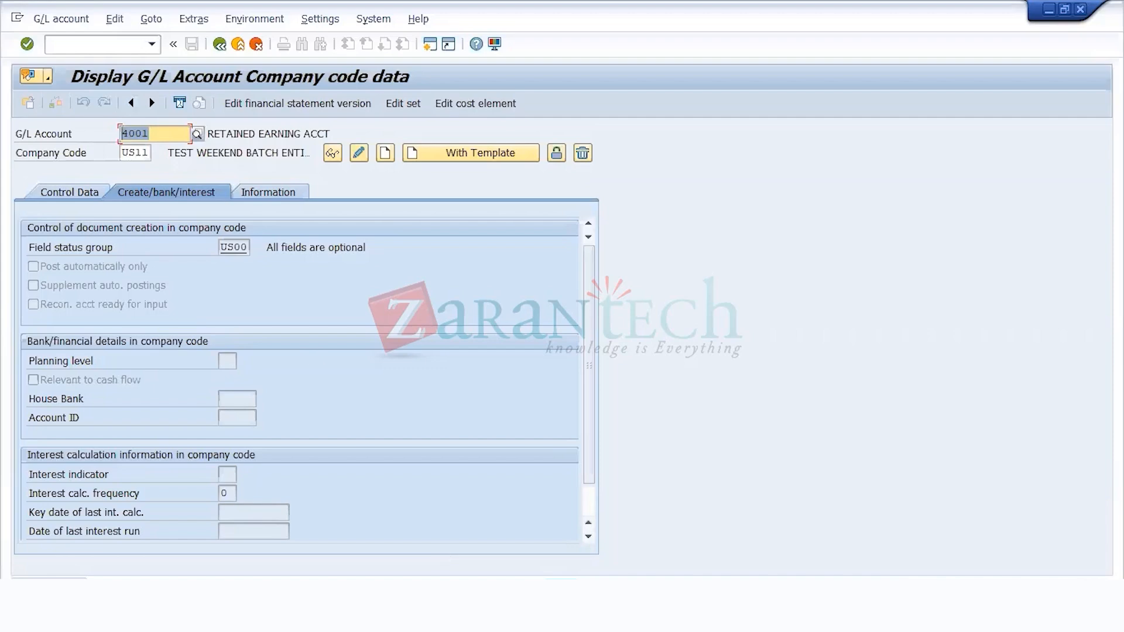
pyautogui.click(445, 612)
pyautogui.moveTo(628, 612)
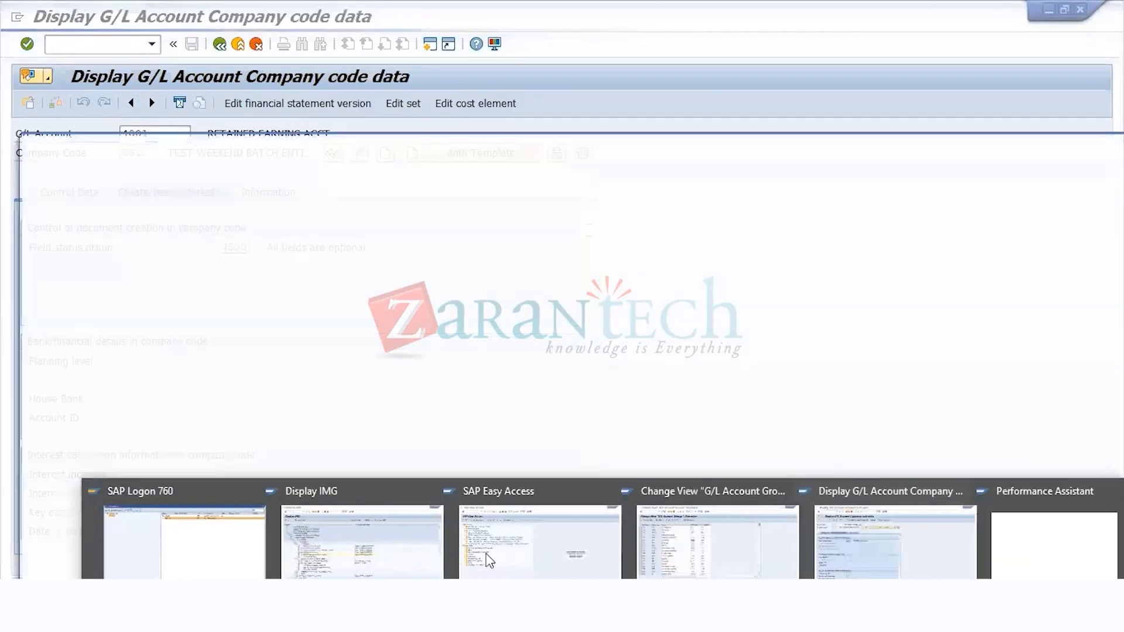
pyautogui.click(1111, 492)
pyautogui.click(689, 533)
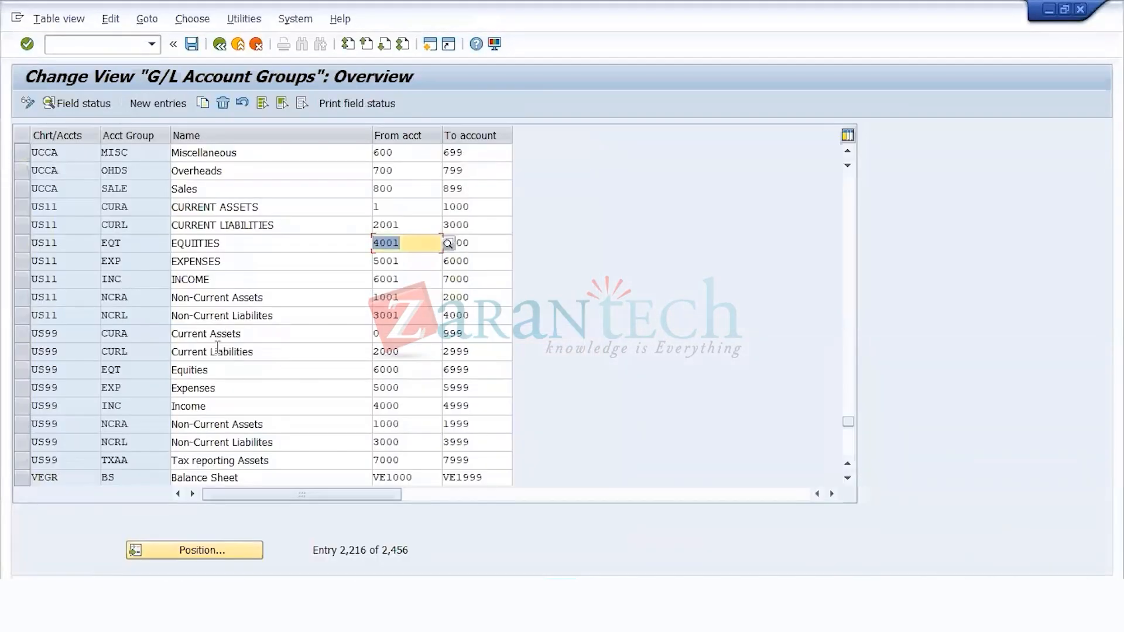
pyautogui.click(272, 334)
pyautogui.click(407, 334)
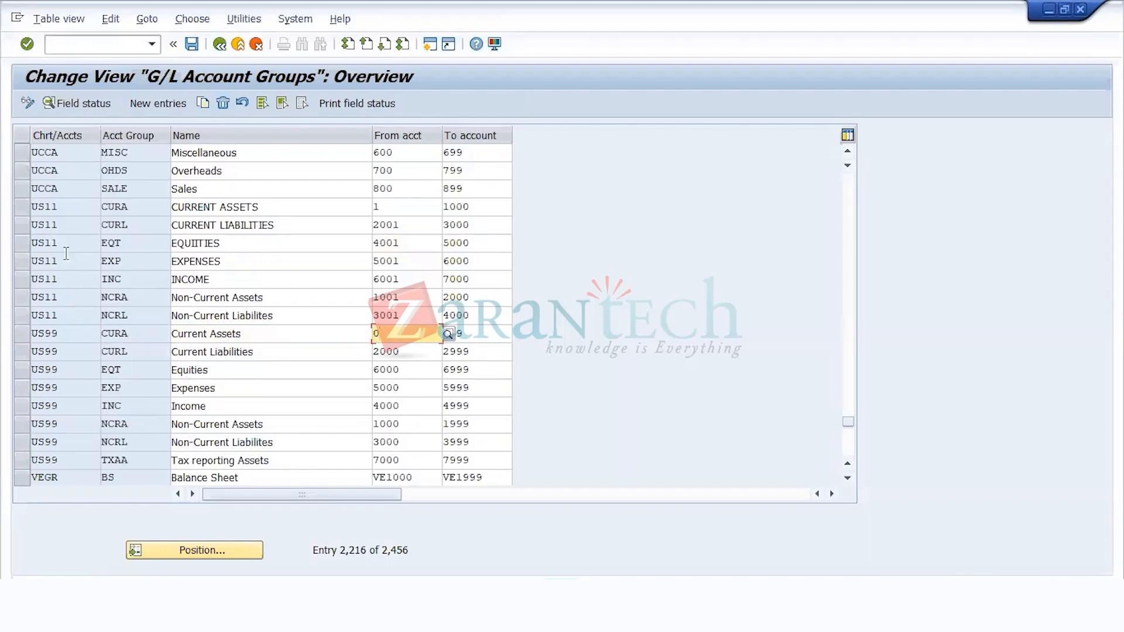
pyautogui.click(404, 206)
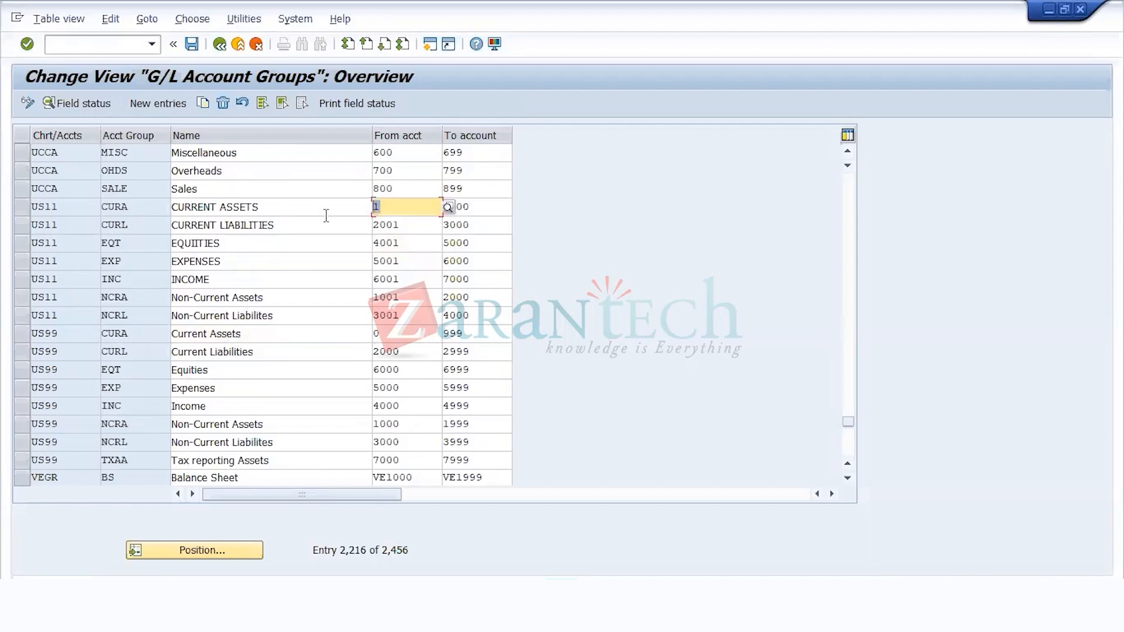
pyautogui.click(499, 205)
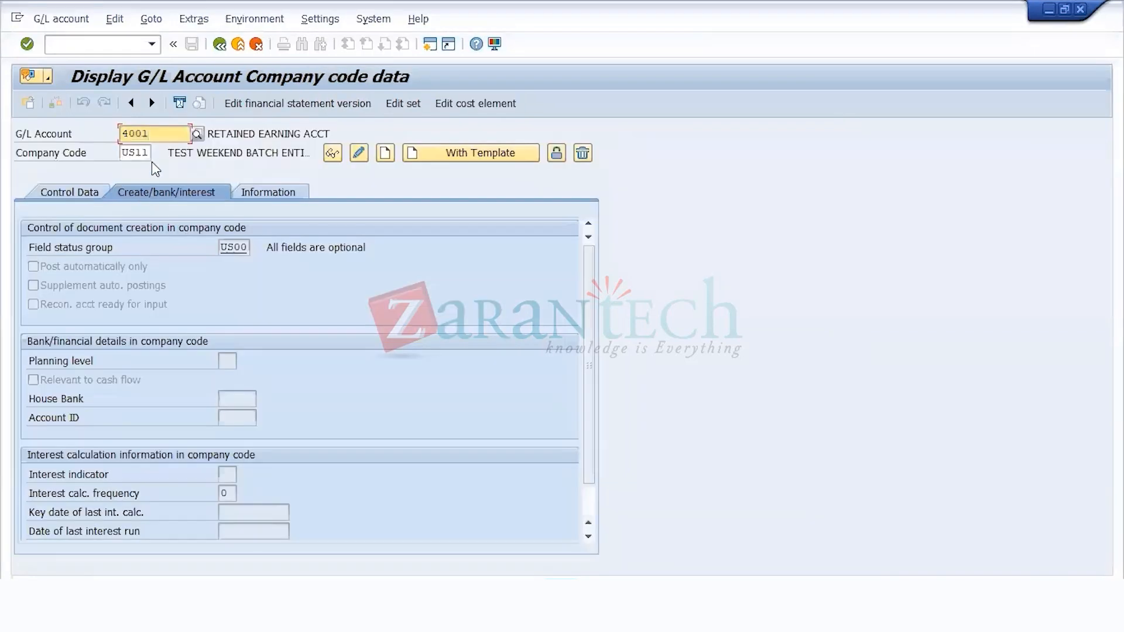
pyautogui.moveTo(155, 134); pyautogui.dragTo(3, 151)
pyautogui.write('1')
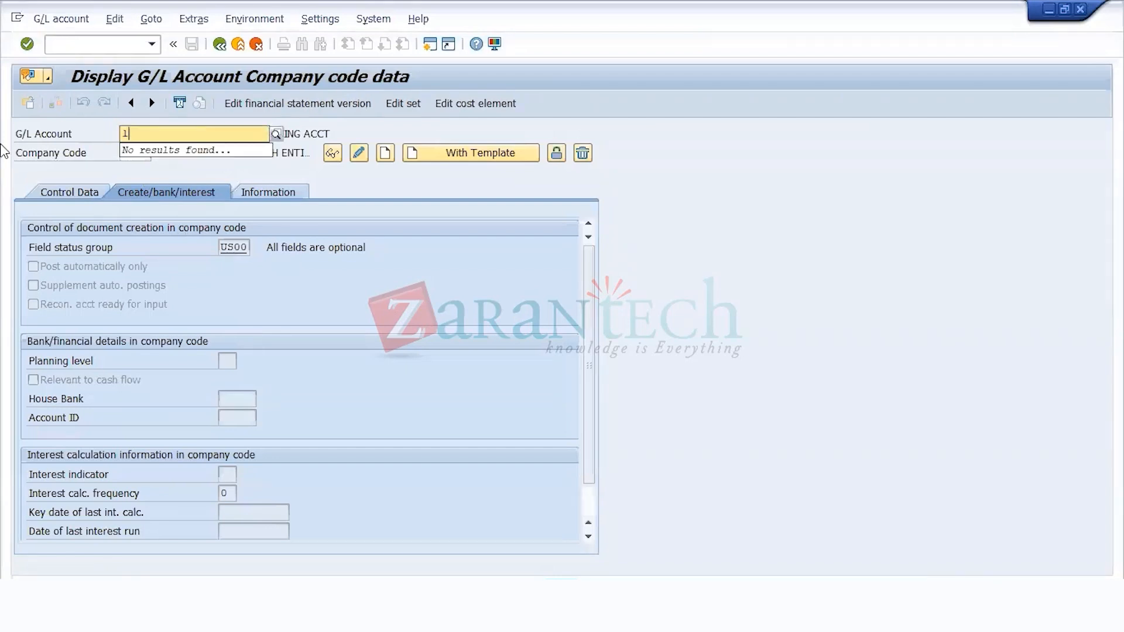
pyautogui.press('Tab')
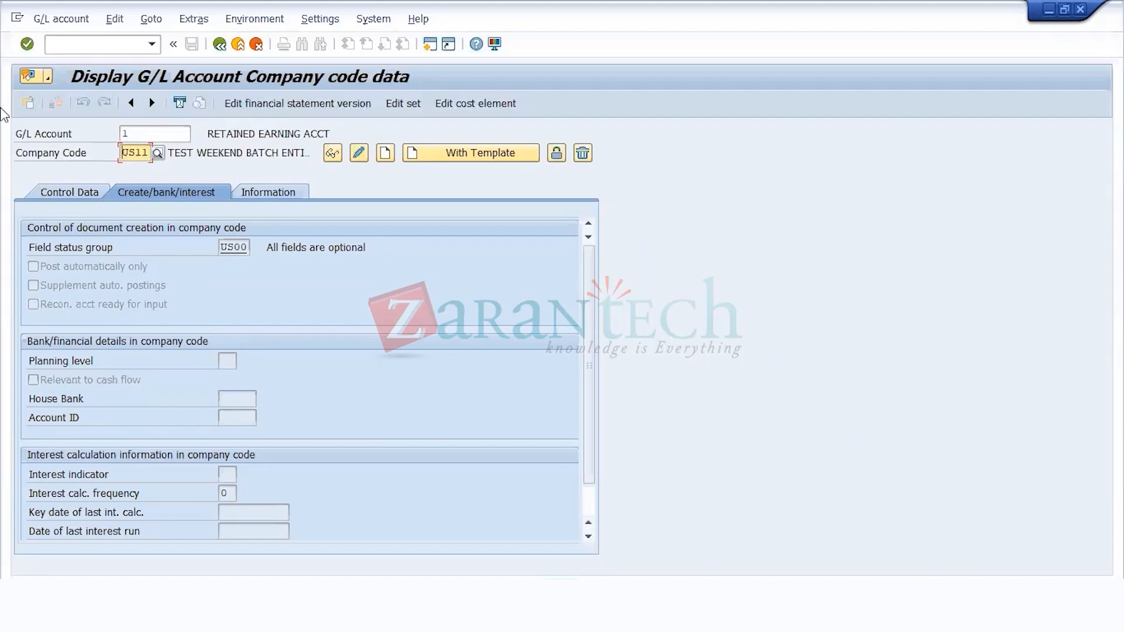
# Step: Open transaction FS00 and start creating G/L account 1 centrally in company code US11
pyautogui.click(96, 46)
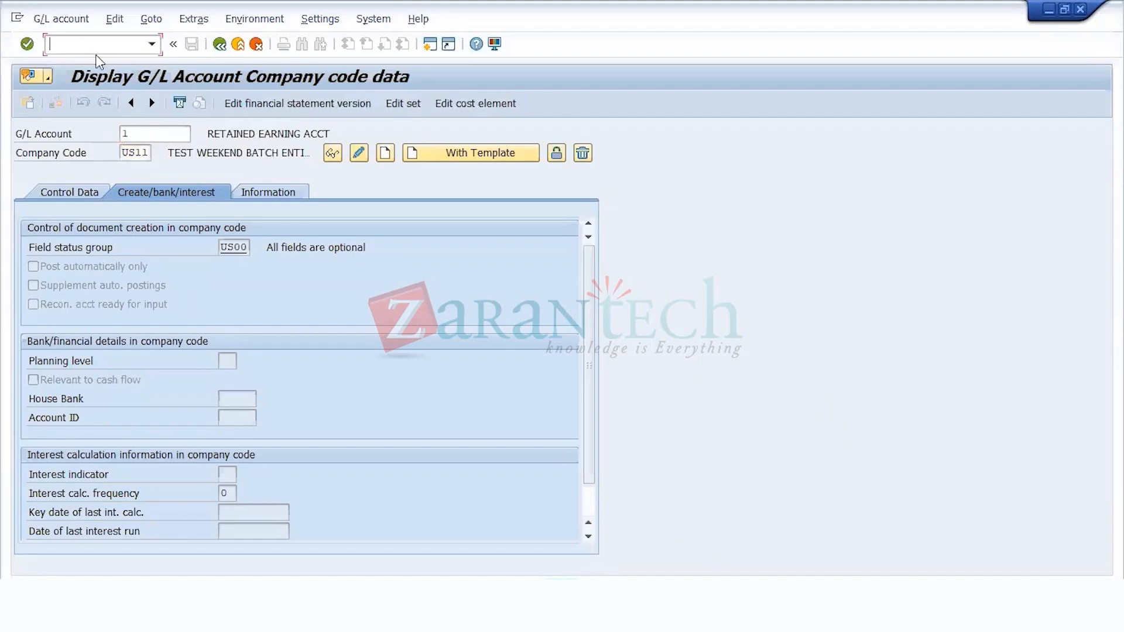
pyautogui.write('/NFS00')
pyautogui.press('Return')
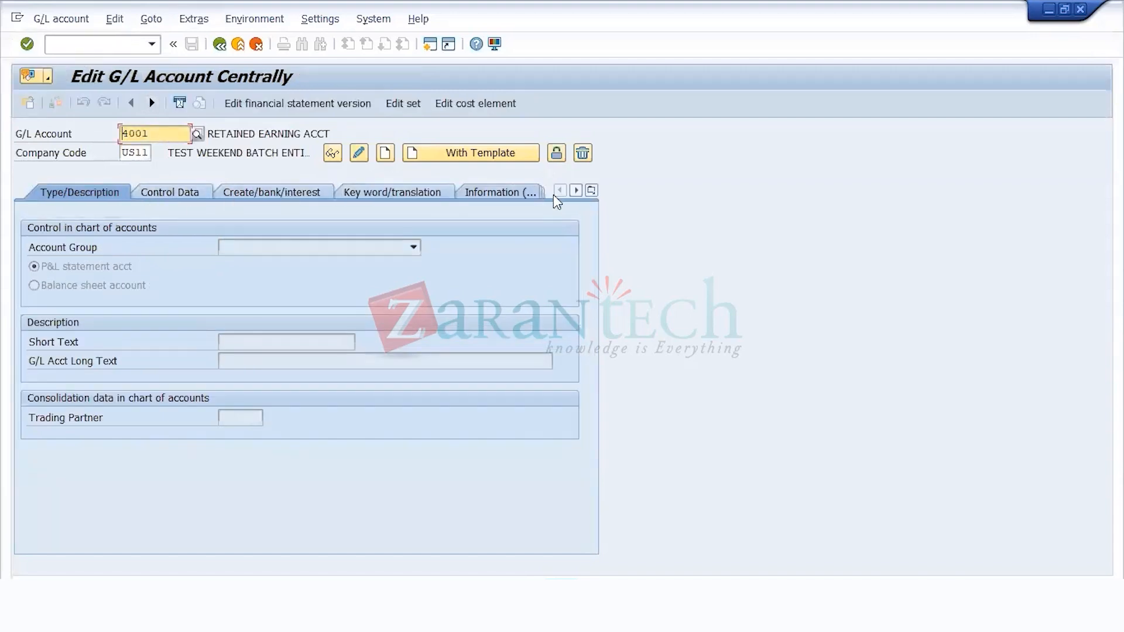
pyautogui.doubleClick(170, 134)
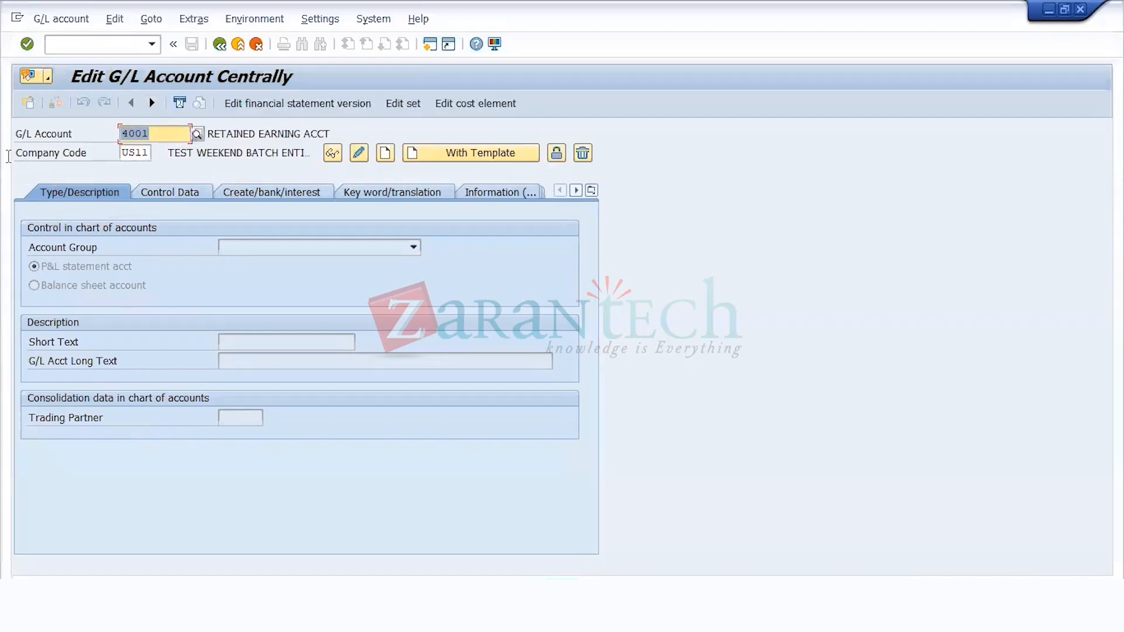
pyautogui.write('1')
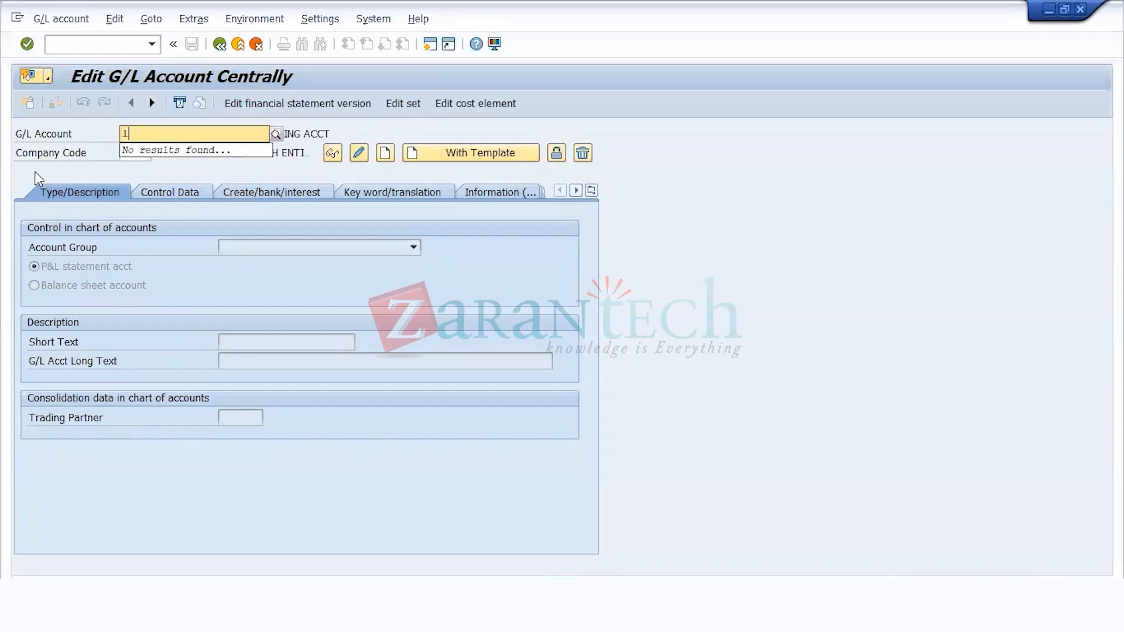
pyautogui.press('Return')
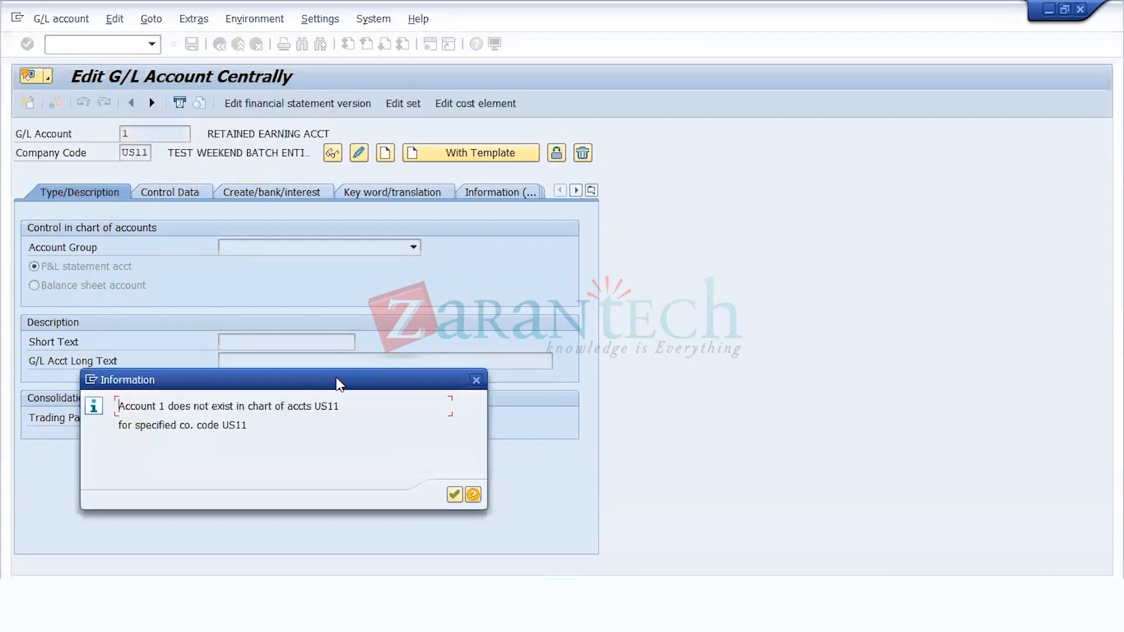
pyautogui.press('Return')
pyautogui.click(384, 156)
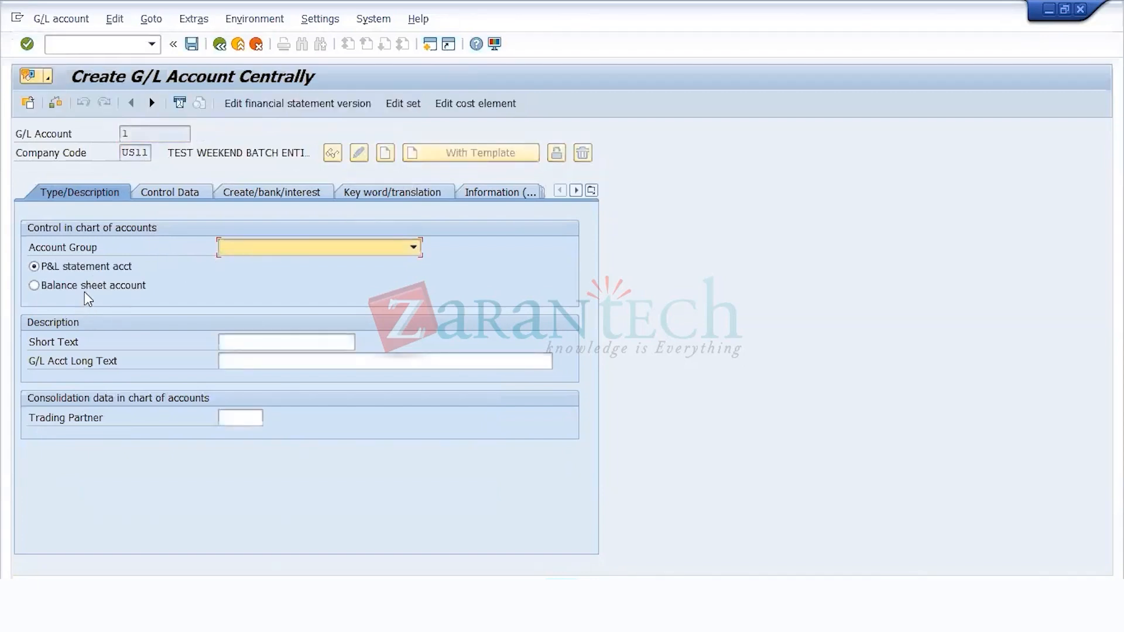
# Step: Classify G/L account 1 as a balance sheet account and assign it to the CURRENT ASSETS account group
pyautogui.click(84, 288)
pyautogui.click(254, 253)
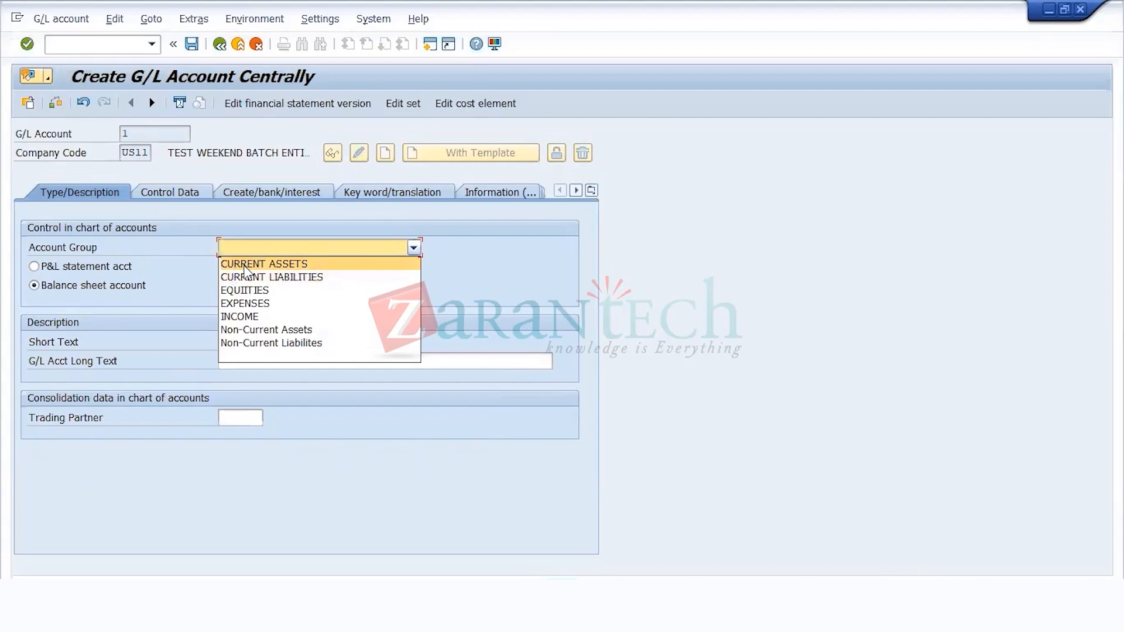
pyautogui.click(245, 264)
# Step: Enter CASH IN HAND as both the short text and the long text of G/L account 1
pyautogui.click(245, 343)
pyautogui.write('CASH')
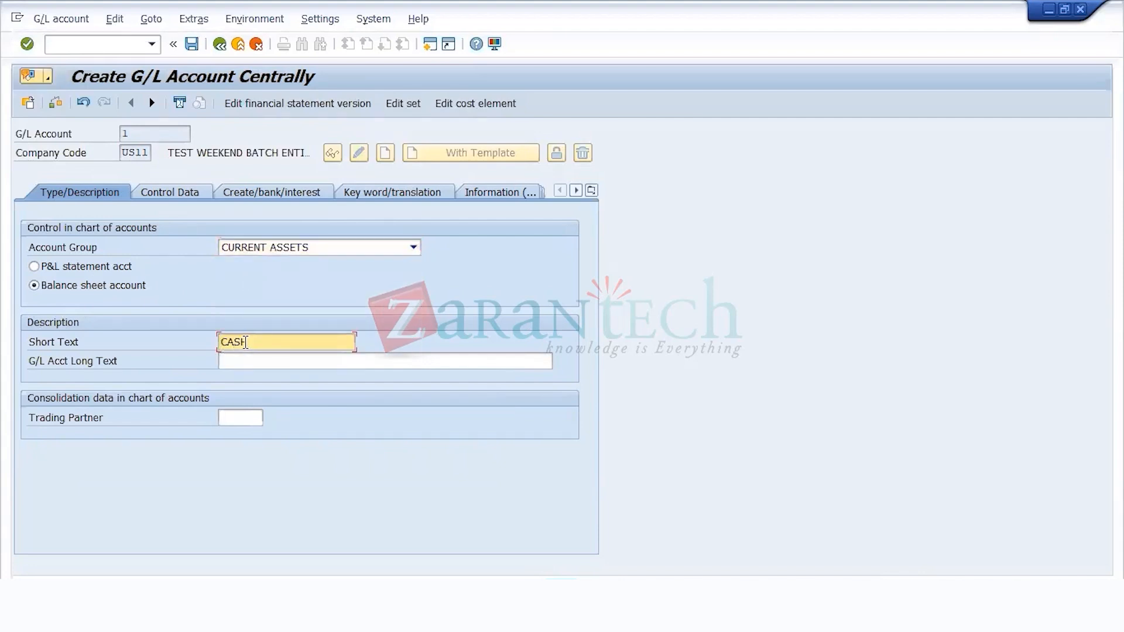
pyautogui.write(' ACCOUNT')
pyautogui.press('Tab')
pyautogui.write('CASH IN HAND')
pyautogui.moveTo(297, 343); pyautogui.dragTo(251, 342)
pyautogui.write('IN HAND')
pyautogui.press('Return')
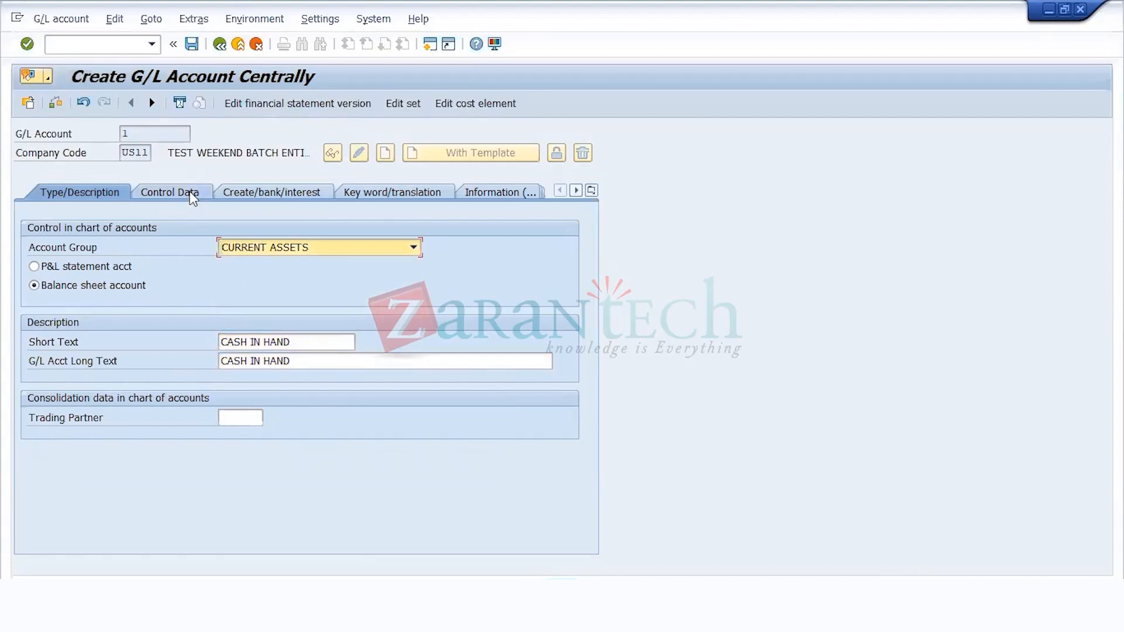
# Step: In the control data of G/L account 1, allow posting without tax and set the tax category to *
pyautogui.click(192, 193)
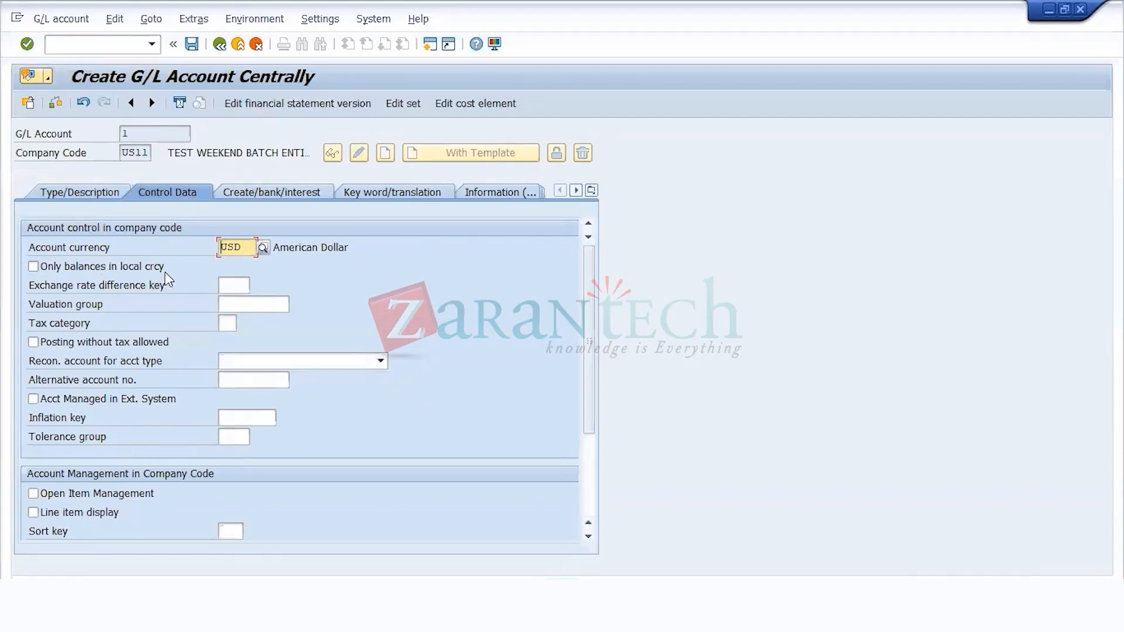
pyautogui.click(90, 348)
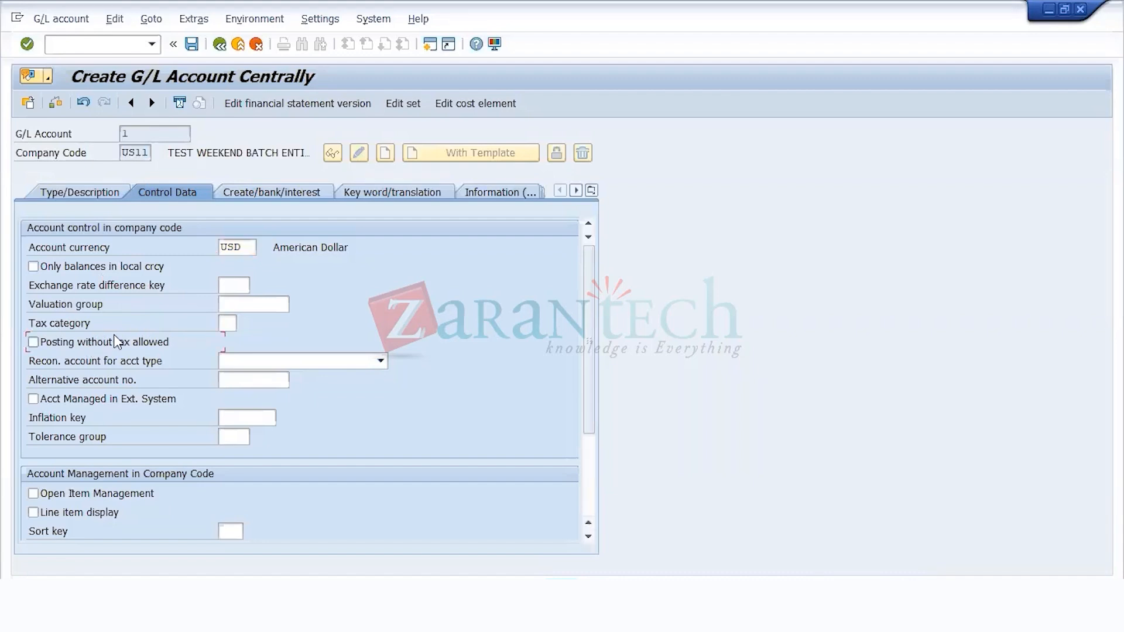
pyautogui.click(143, 339)
pyautogui.click(227, 325)
pyautogui.write('*')
pyautogui.press('Return')
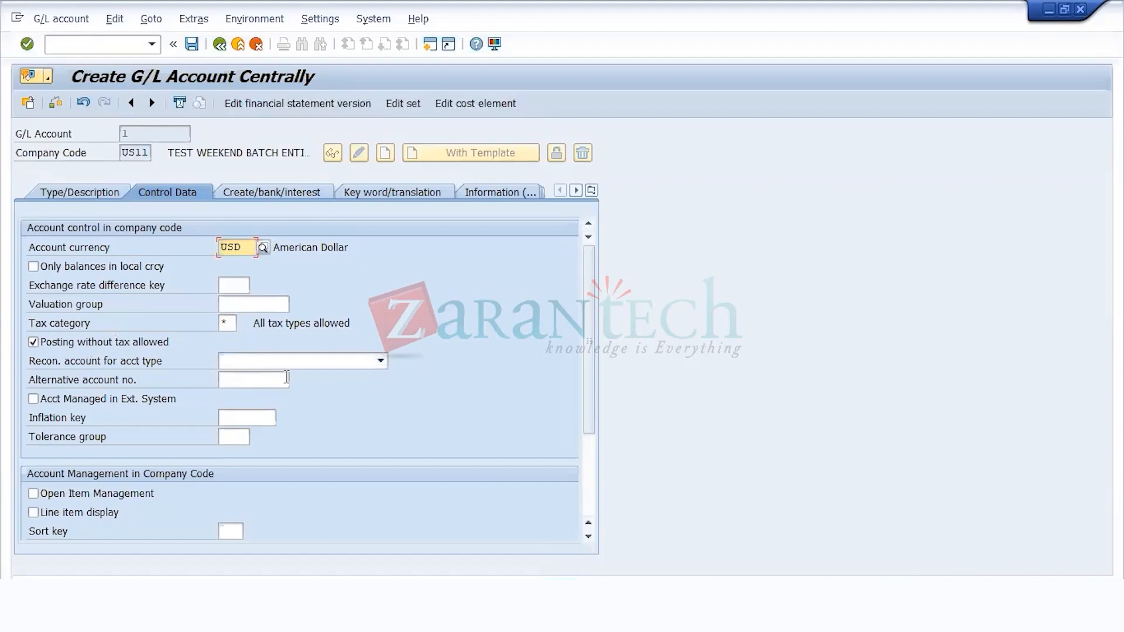
# Step: Enable line item display and set the sort key to 001 (Posting date) for G/L account 1
pyautogui.scroll(-3, 91, 487)
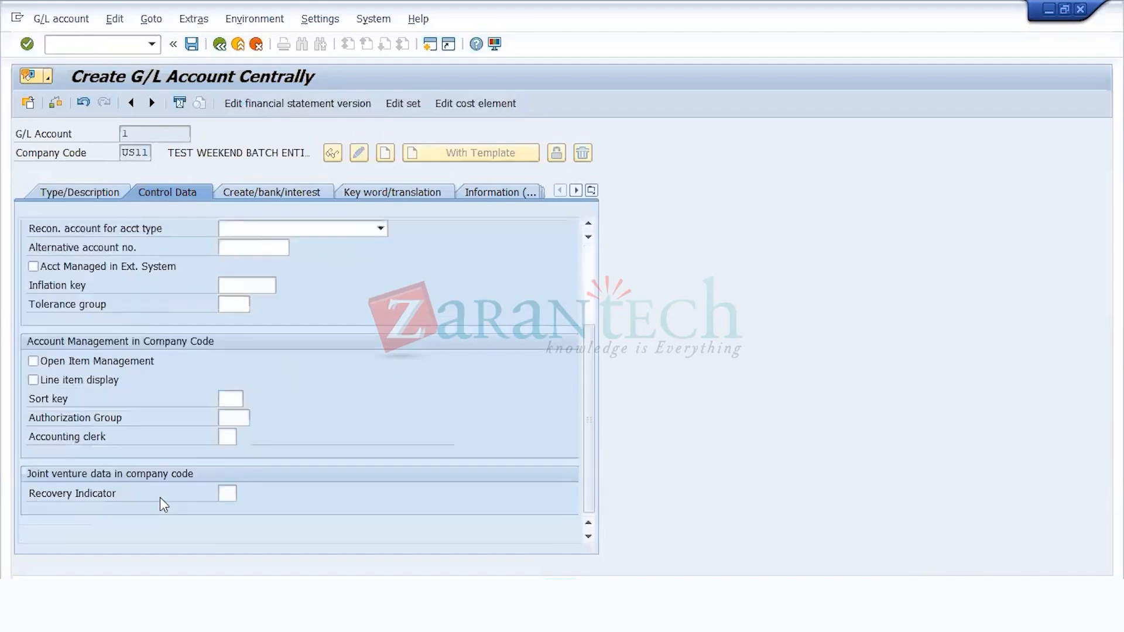
pyautogui.click(84, 381)
pyautogui.click(230, 399)
pyautogui.click(249, 399)
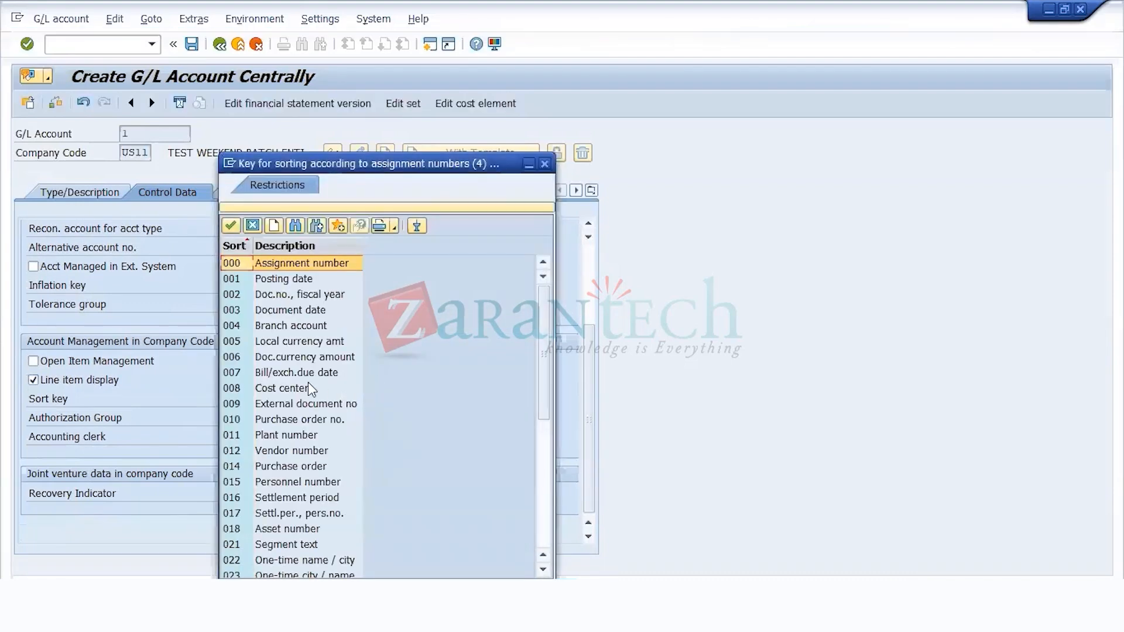
pyautogui.doubleClick(297, 279)
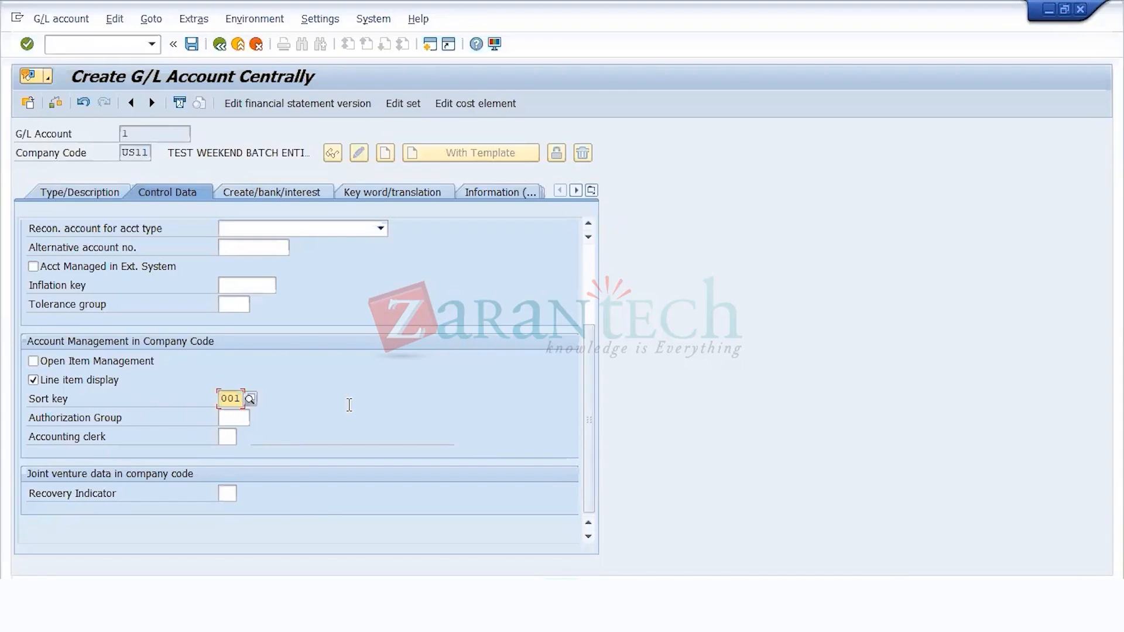
pyautogui.press('Return')
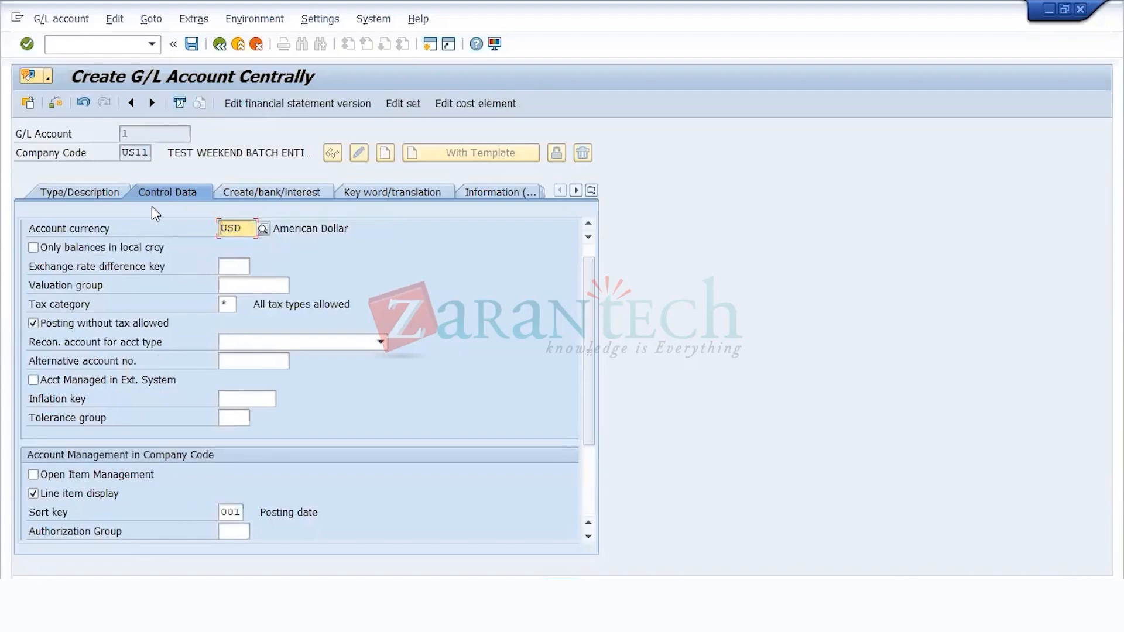
# Step: Assign field status group US00 to G/L account 1 and mark the account as relevant to cash flow
pyautogui.click(233, 192)
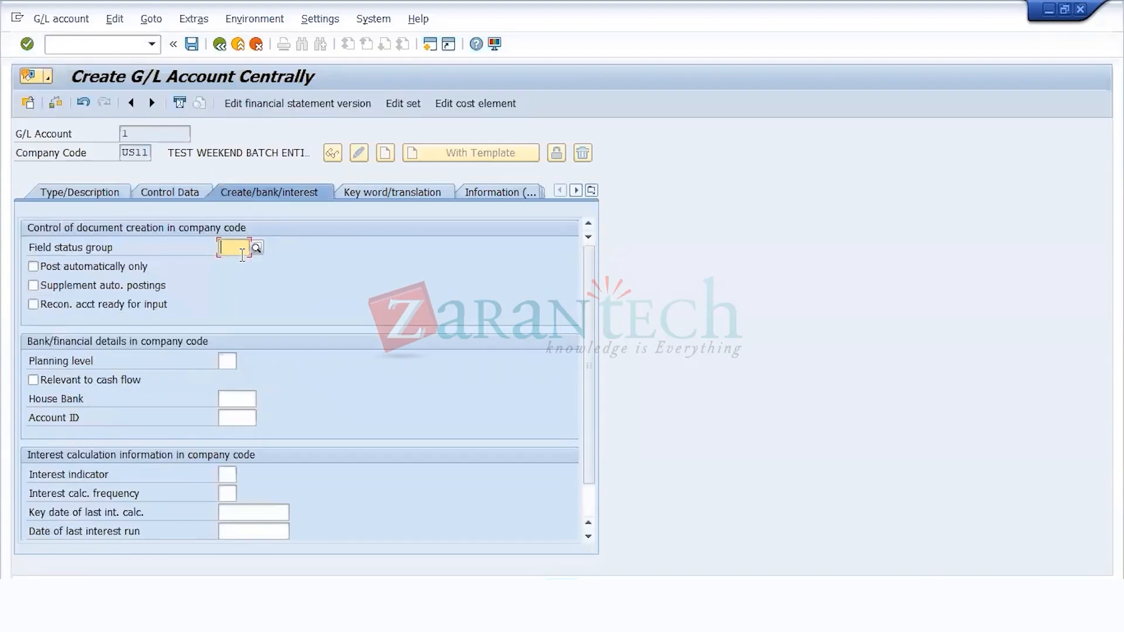
pyautogui.write('G001')
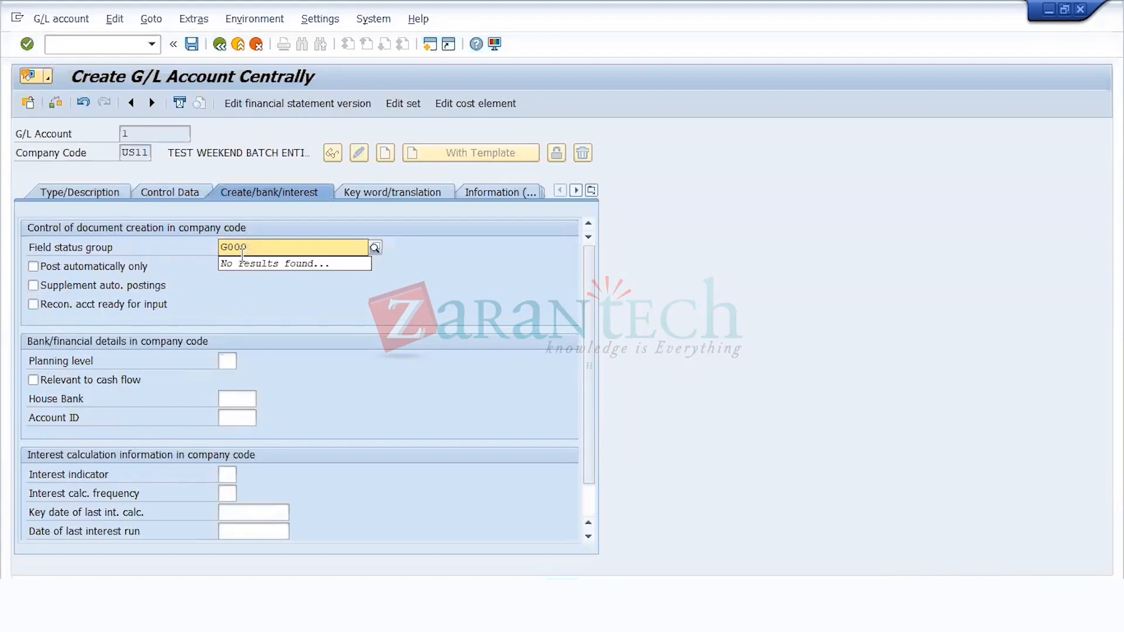
pyautogui.press('Return')
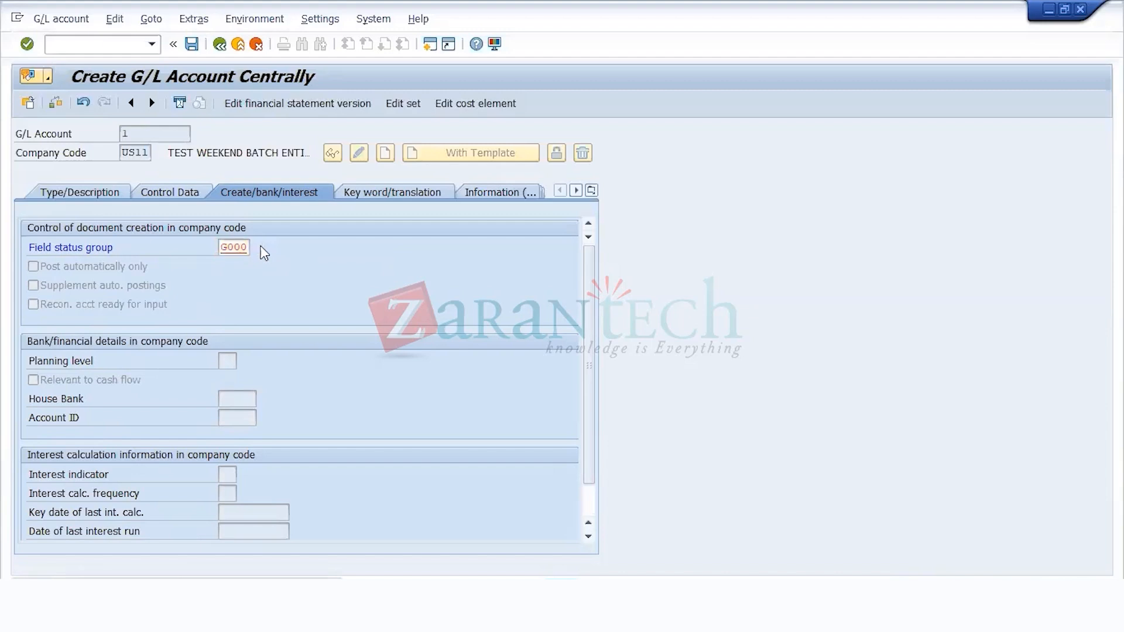
pyautogui.click(257, 248)
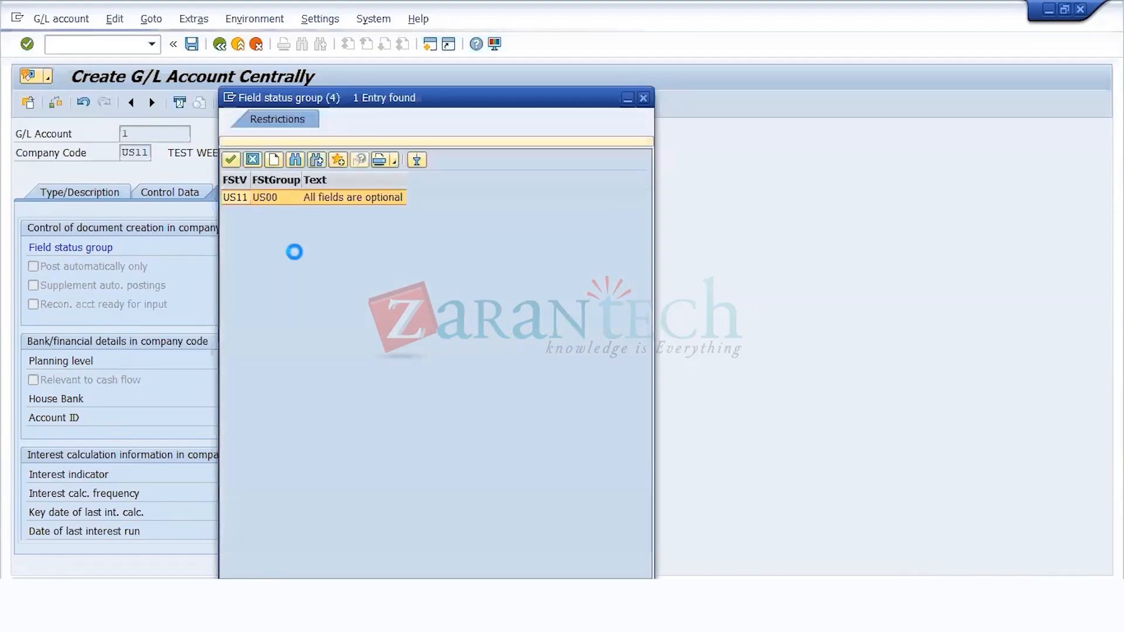
pyautogui.doubleClick(276, 199)
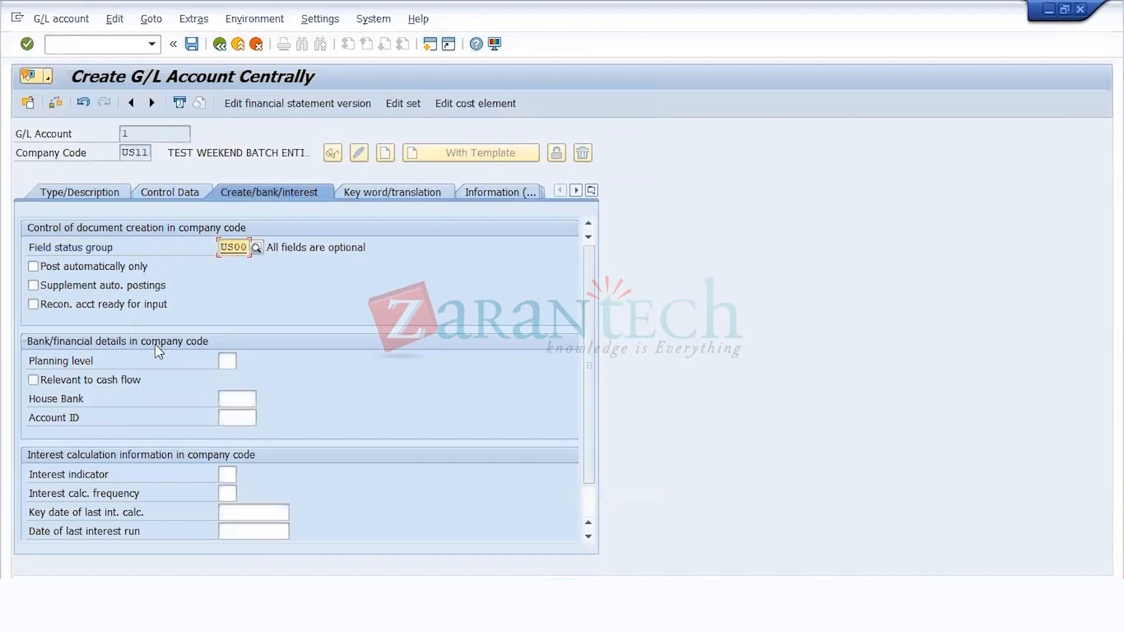
pyautogui.click(97, 379)
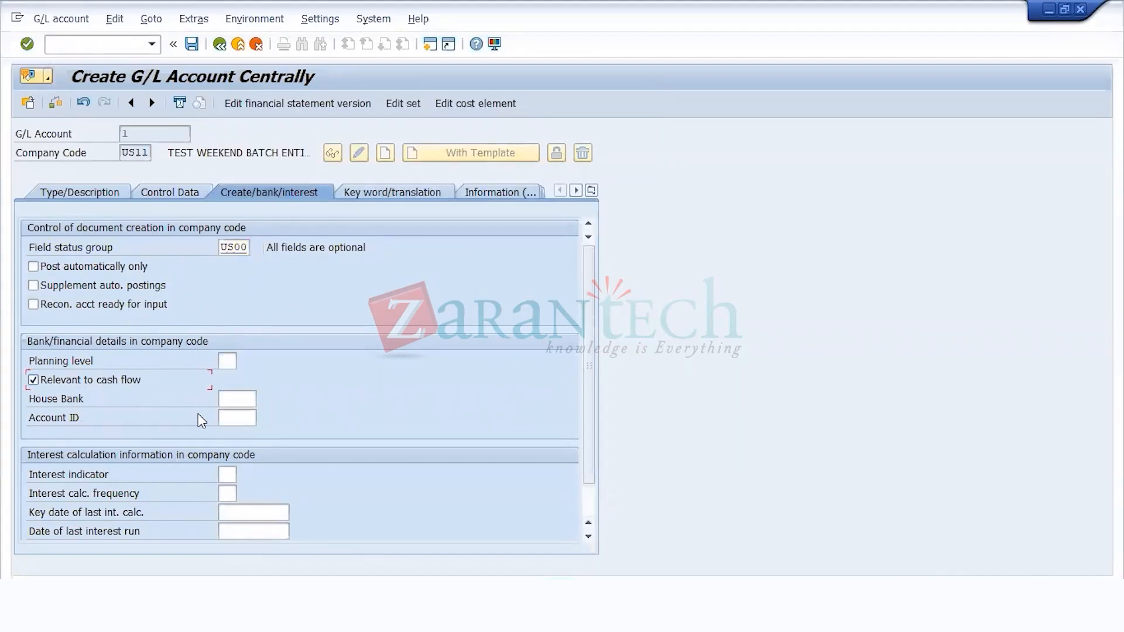
pyautogui.press('Return')
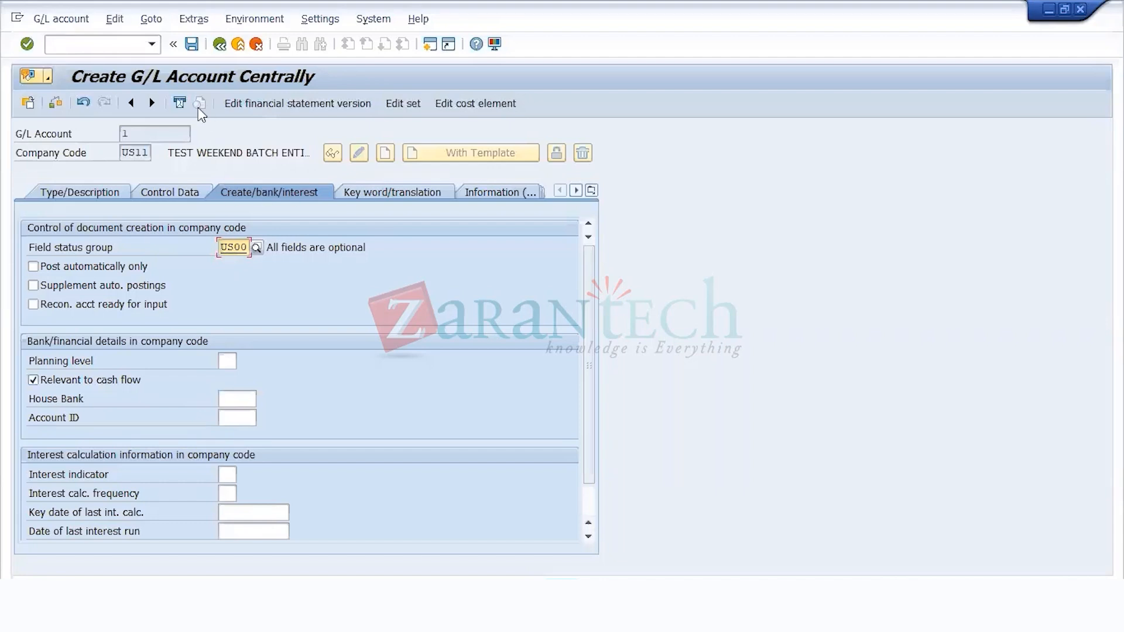
# Step: Review the key words and the English translation texts of G/L account 1
pyautogui.click(403, 195)
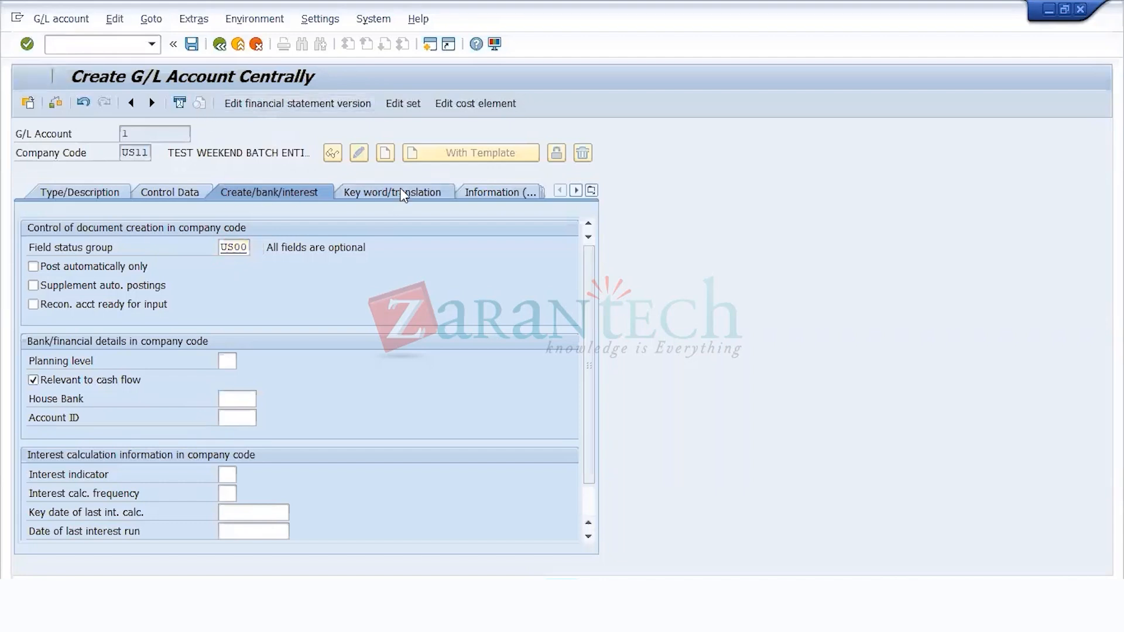
pyautogui.moveTo(367, 454); pyautogui.dragTo(4, 478)
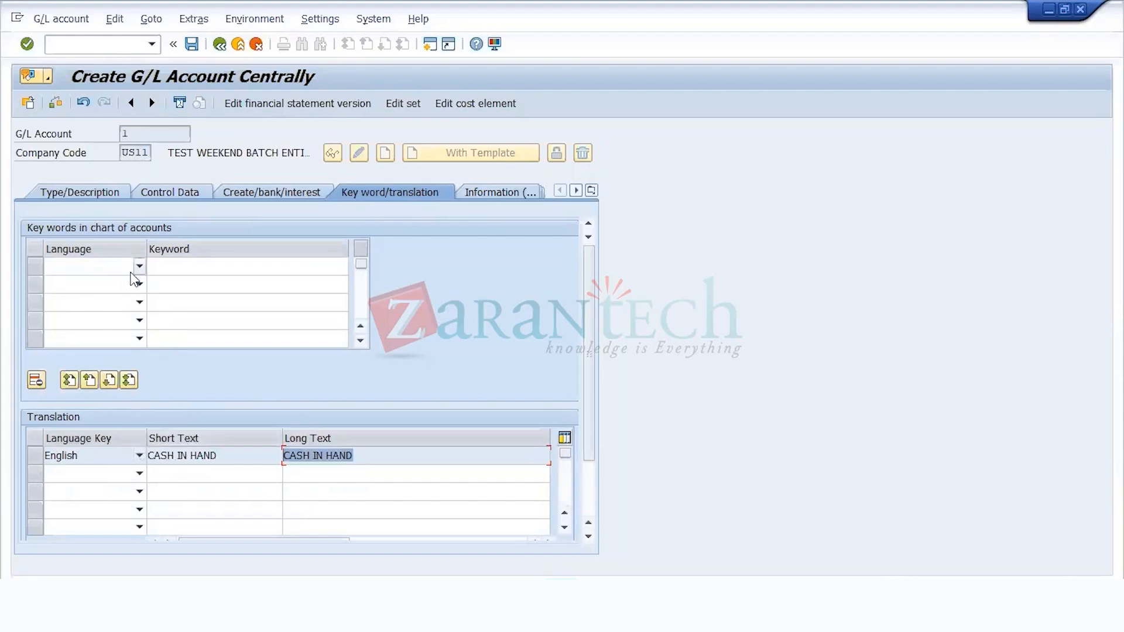
pyautogui.hotkey('shift', 'Tab')
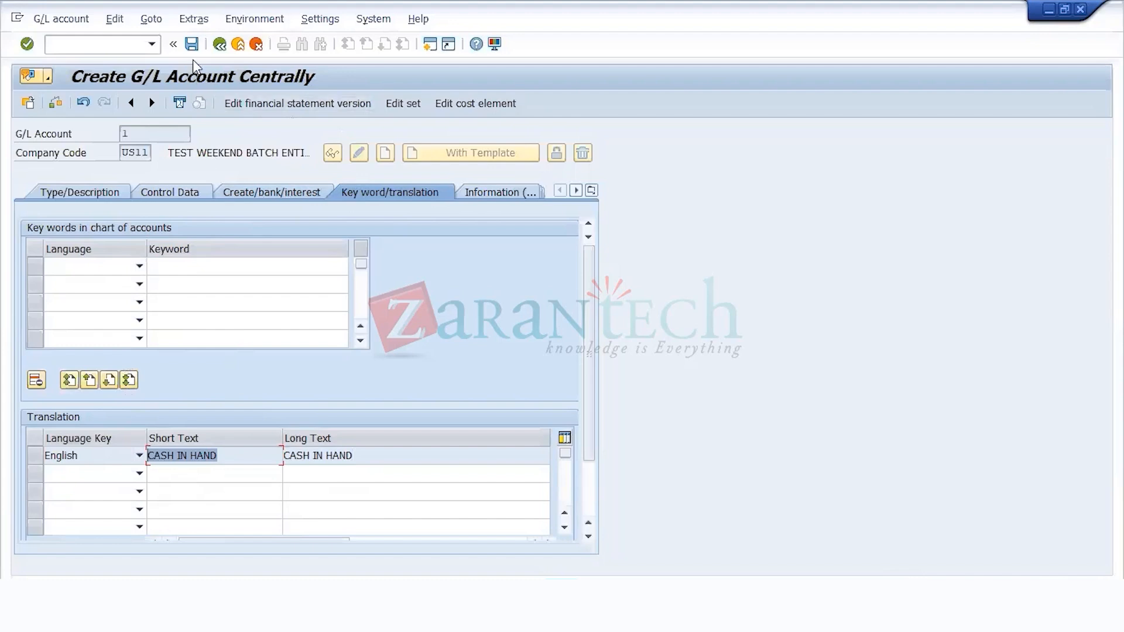
# Step: Save G/L account 1, accepting the warnings, and return to its type and description data
pyautogui.click(192, 45)
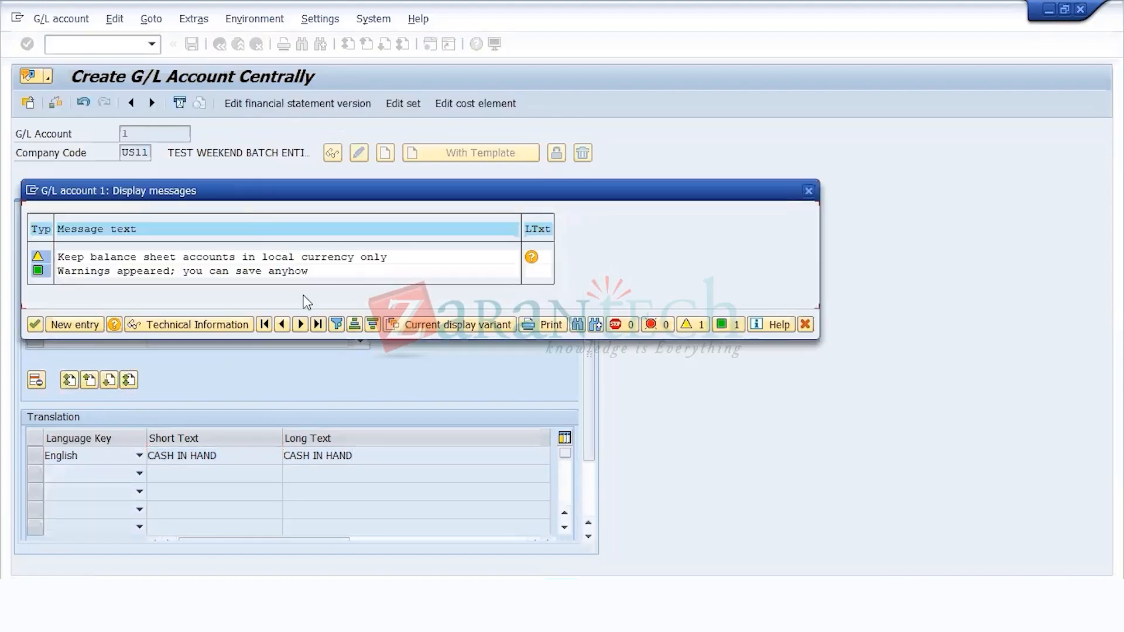
pyautogui.press('Return')
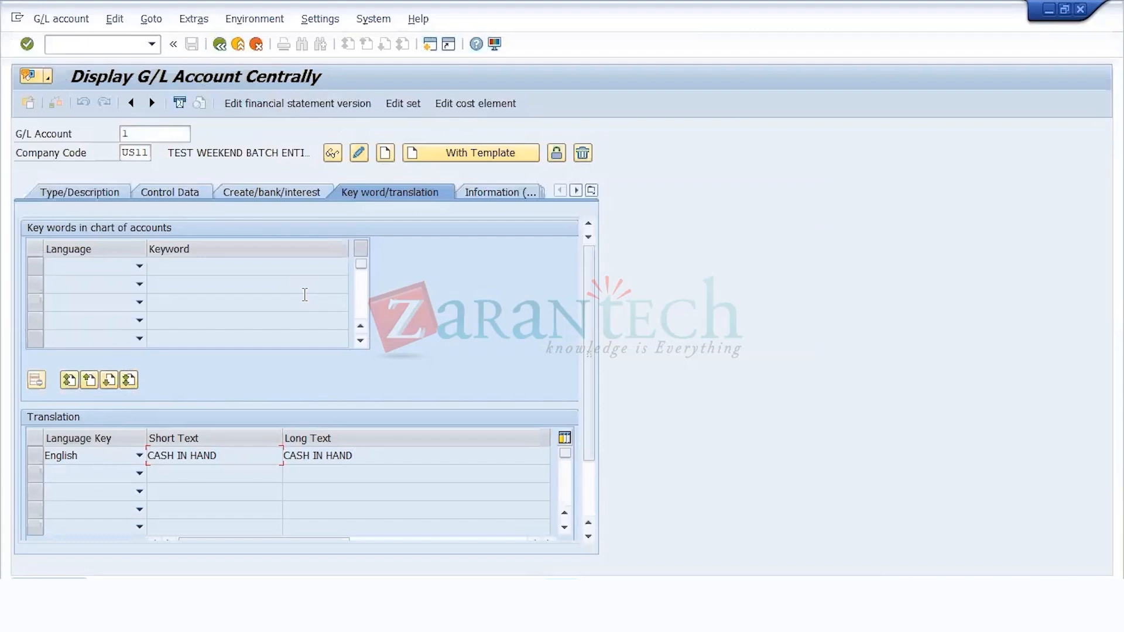
pyautogui.click(61, 198)
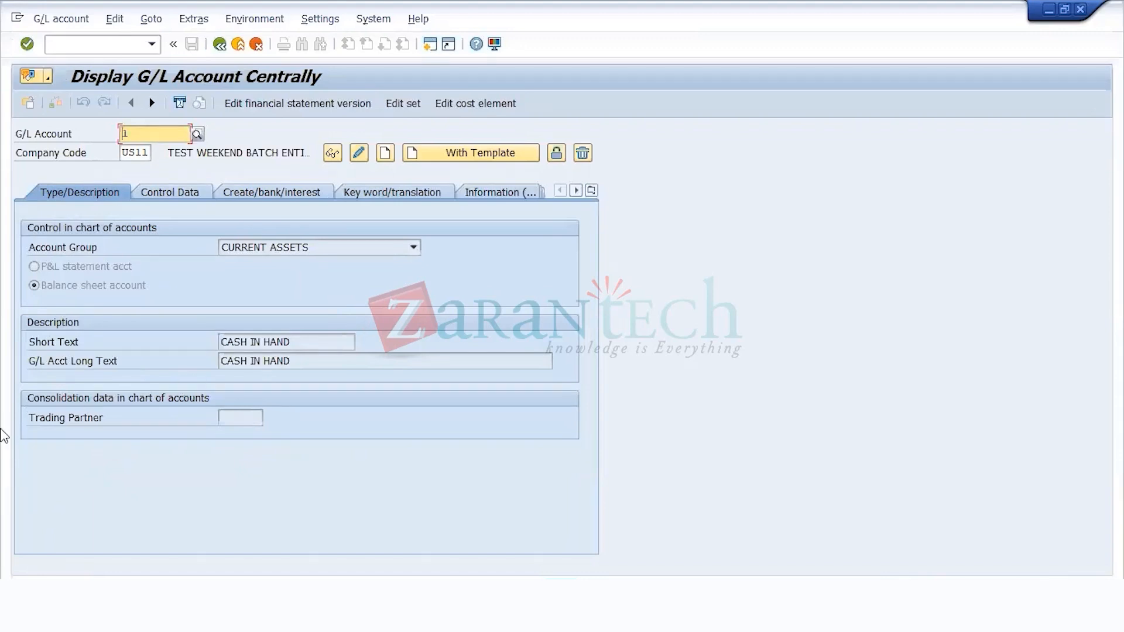
# Step: Start creating G/L account 100 in company code US11 as a balance sheet account in account group CURRENT ASSETS
pyautogui.click(146, 132)
pyautogui.write('00')
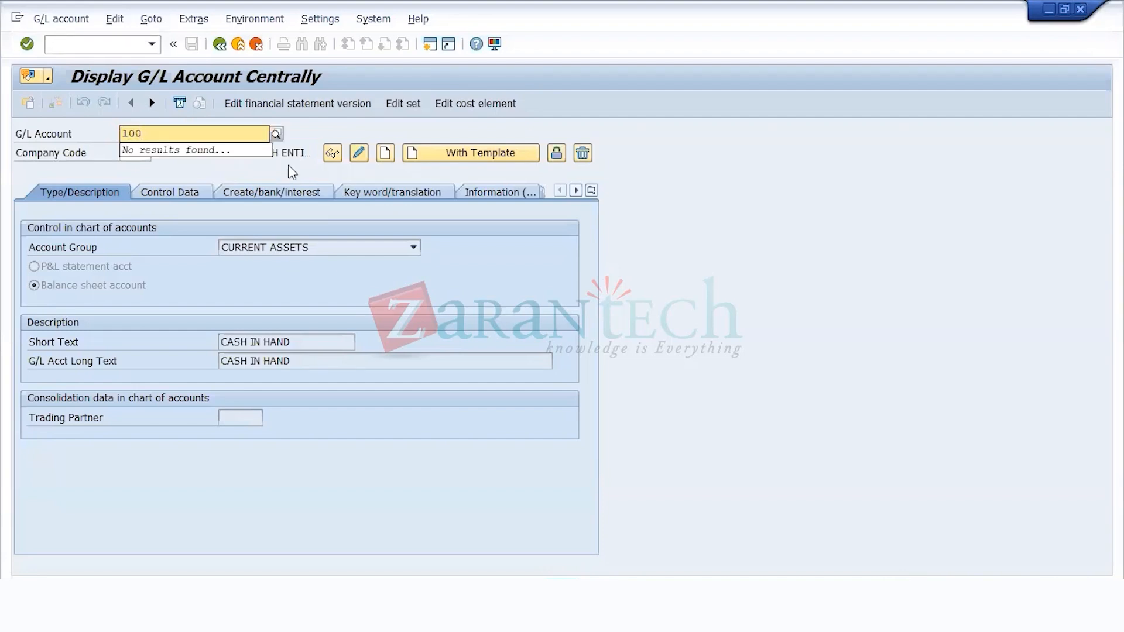
pyautogui.press('Return')
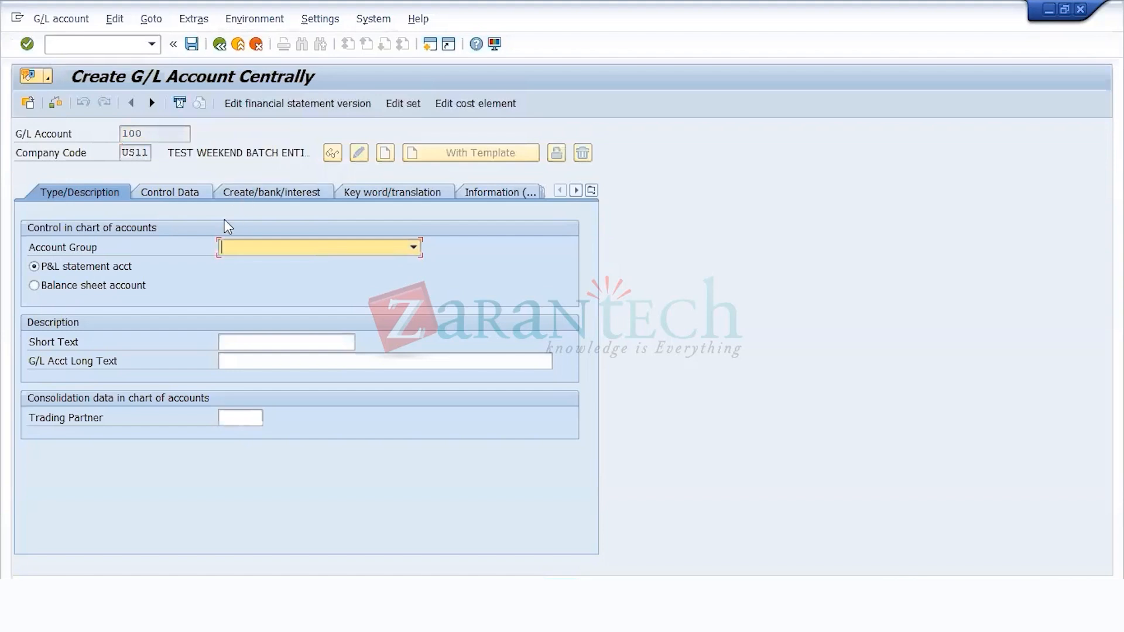
pyautogui.click(63, 288)
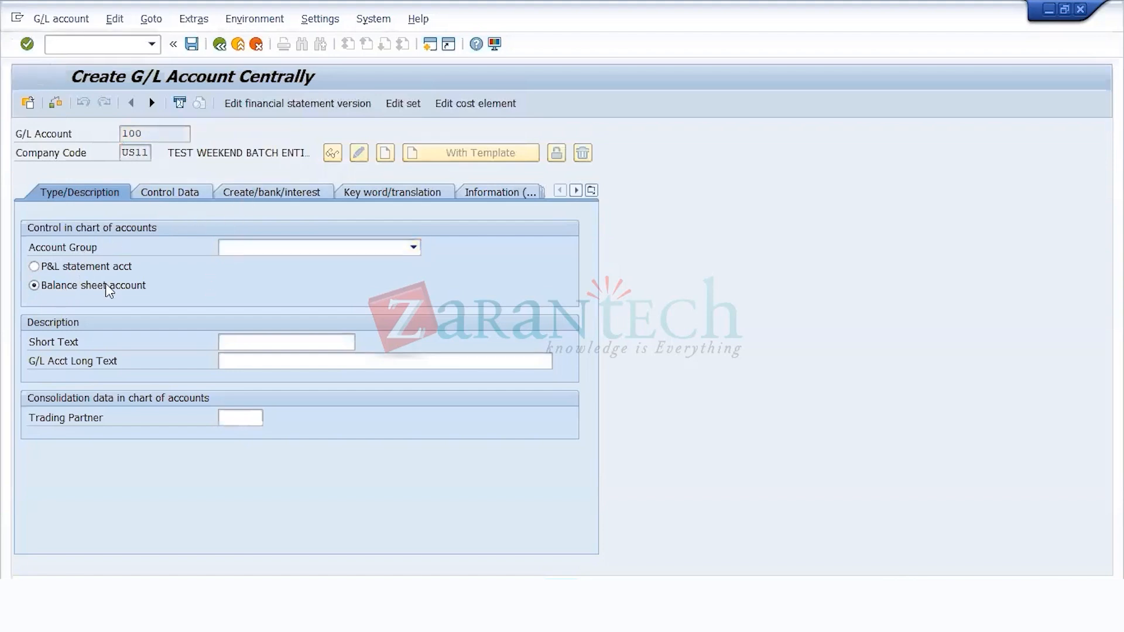
pyautogui.click(320, 250)
pyautogui.click(282, 263)
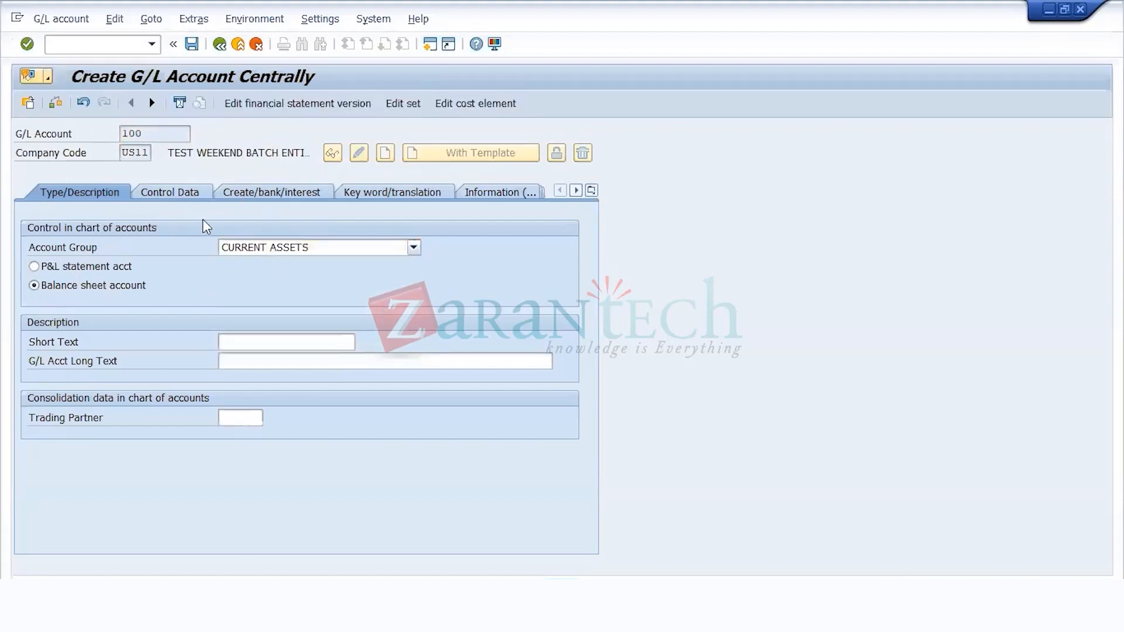
# Step: Enter the short text CHASE BANK ACCOUNT for G/L account 100 and the same long text followed by the bank account number
pyautogui.click(247, 341)
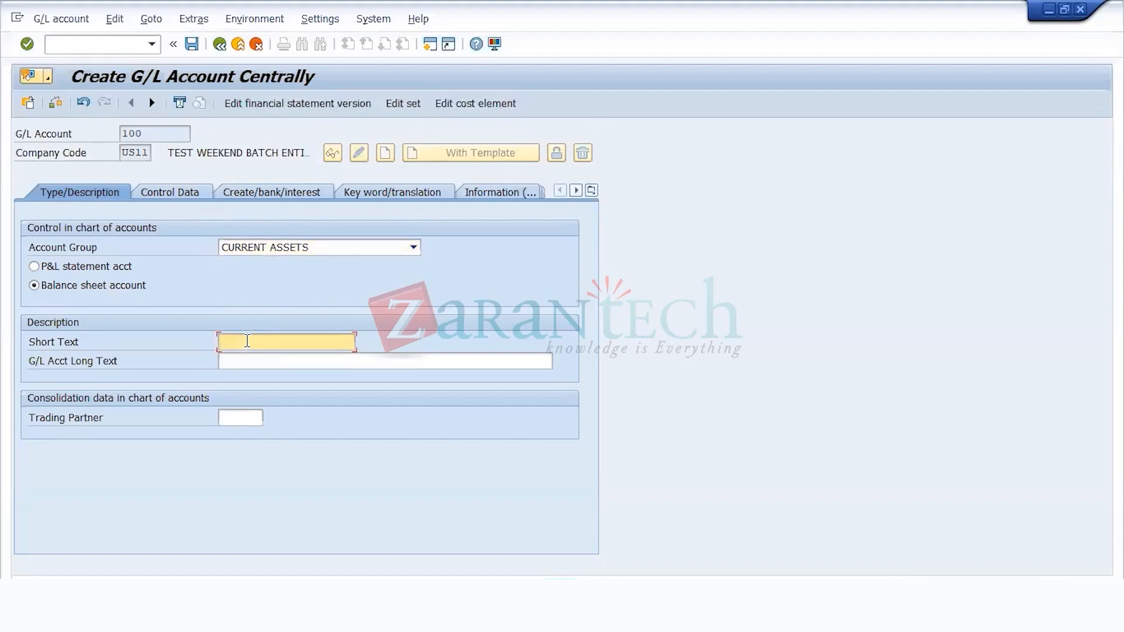
pyautogui.write('CHASE BANK')
pyautogui.hotkey('shift', 'Left')
pyautogui.hotkey('shift', 'Left')
pyautogui.hotkey('shift', 'Left')
pyautogui.hotkey('shift', 'Left')
pyautogui.hotkey('shift', 'Left')
pyautogui.hotkey('shift', 'Left')
pyautogui.hotkey('shift', 'Left')
pyautogui.hotkey('shift', 'Left')
pyautogui.hotkey('shift', 'Left')
pyautogui.hotkey('shift', 'Left')
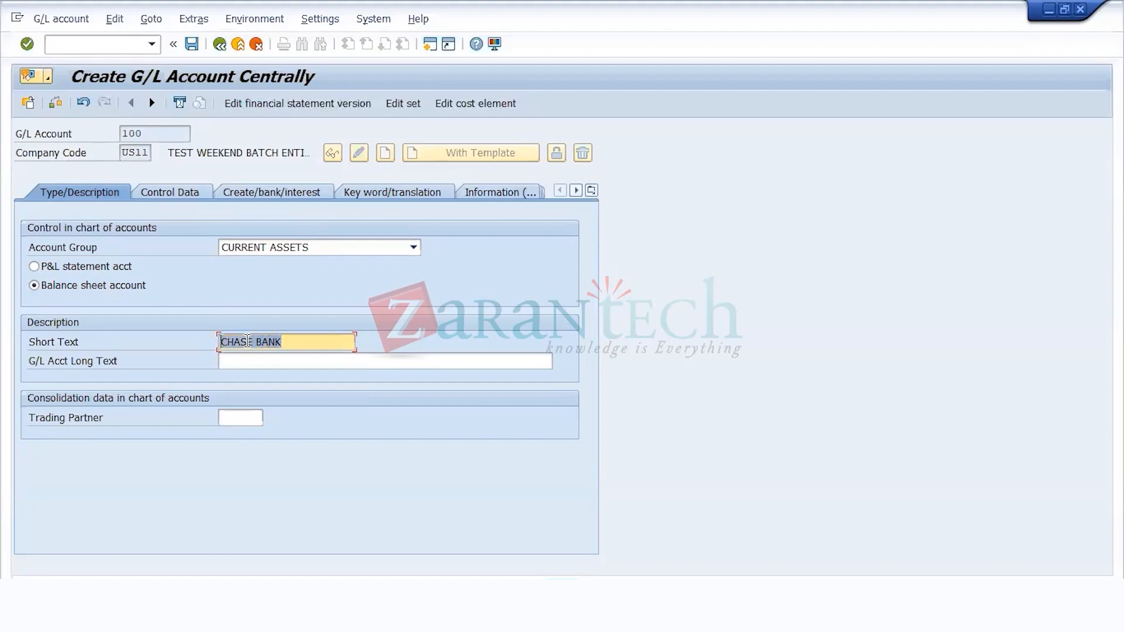
pyautogui.press('Right')
pyautogui.press('Right')
pyautogui.press('Right')
pyautogui.press('Right')
pyautogui.press('Right')
pyautogui.press('Right')
pyautogui.press('Right')
pyautogui.press('Right')
pyautogui.write('ACCOUNT')
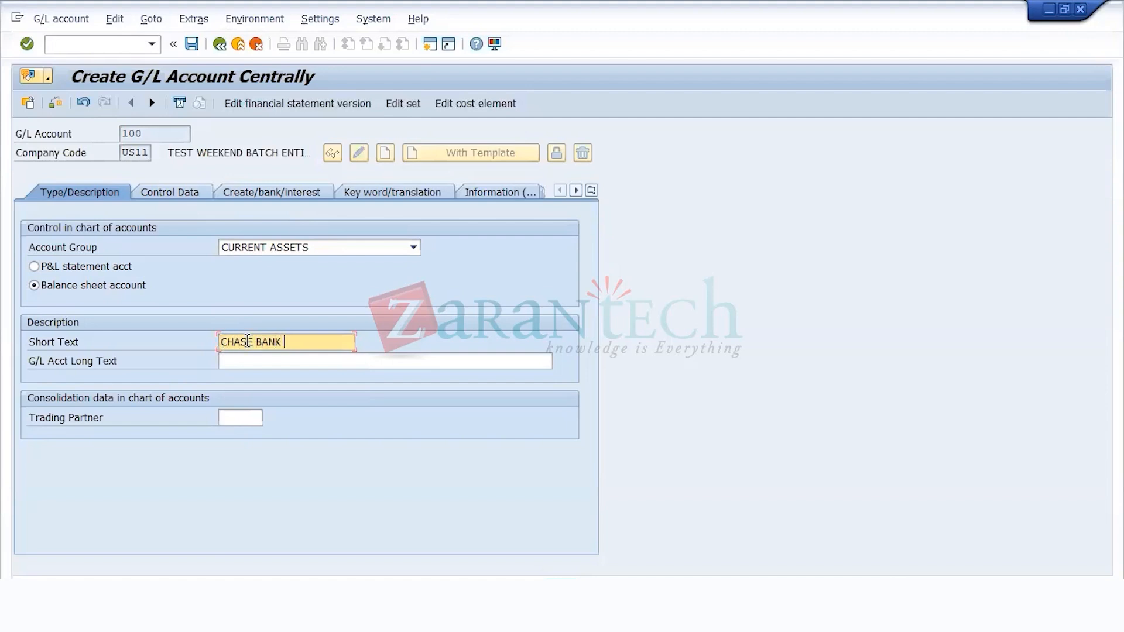
pyautogui.hotkey('shift', 'Left')
pyautogui.hotkey('shift', 'Left')
pyautogui.hotkey('shift', 'Left')
pyautogui.hotkey('shift', 'Left')
pyautogui.hotkey('shift', 'Left')
pyautogui.hotkey('shift', 'Left')
pyautogui.hotkey('shift', 'Left')
pyautogui.hotkey('shift', 'Left')
pyautogui.hotkey('shift', 'Left')
pyautogui.hotkey('shift', 'Left')
pyautogui.hotkey('shift', 'Left')
pyautogui.hotkey('shift', 'Left')
pyautogui.hotkey('shift', 'Left')
pyautogui.hotkey('shift', 'Left')
pyautogui.hotkey('shift', 'Left')
pyautogui.hotkey('shift', 'Left')
pyautogui.hotkey('shift', 'Left')
pyautogui.hotkey('shift', 'Left')
pyautogui.hotkey('ctrl', 'c')
pyautogui.press('Tab')
pyautogui.hotkey('ctrl', 'v')
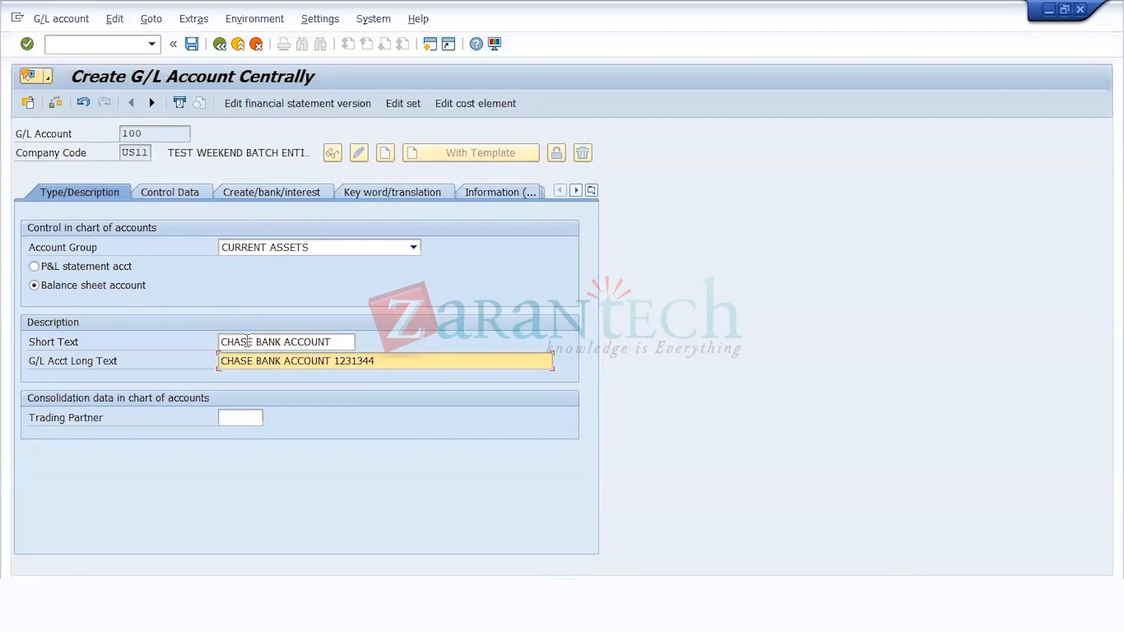
pyautogui.press('Return')
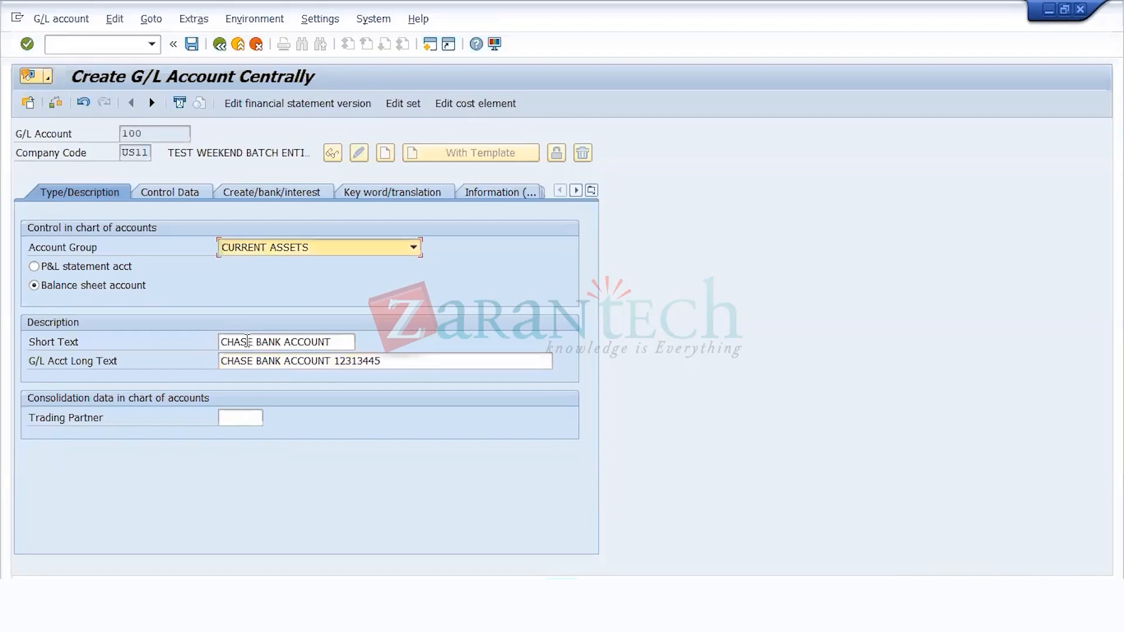
# Step: Enable line item display and set the sort key to 027 (Value date) in the control data of G/L account 100
pyautogui.click(186, 194)
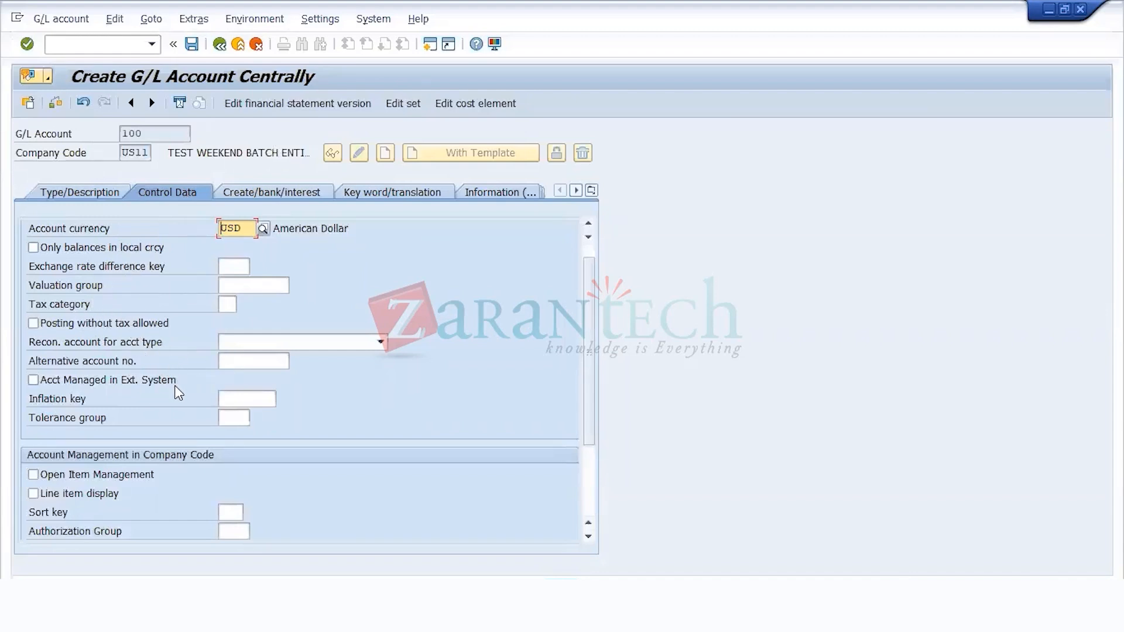
pyautogui.click(100, 494)
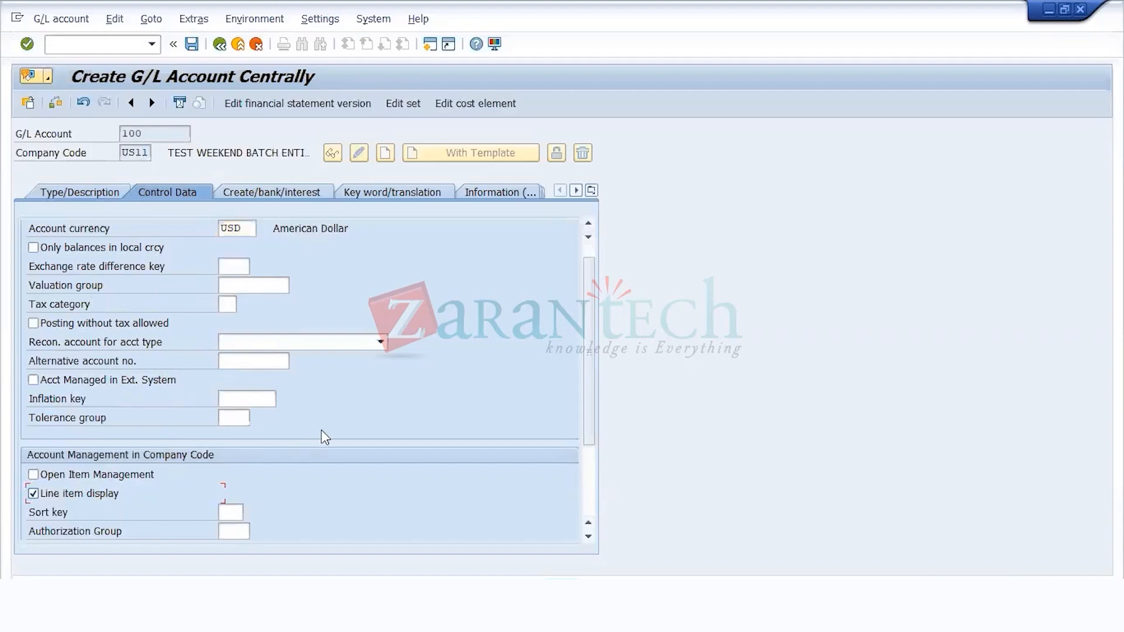
pyautogui.scroll(-2, 287, 468)
pyautogui.click(230, 400)
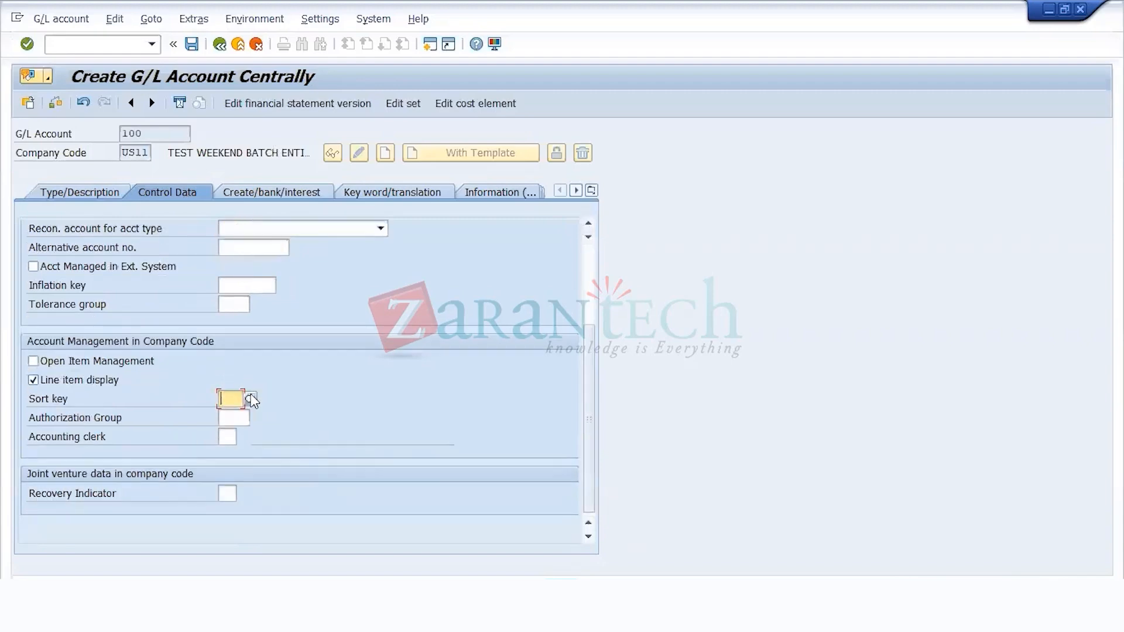
pyautogui.click(250, 399)
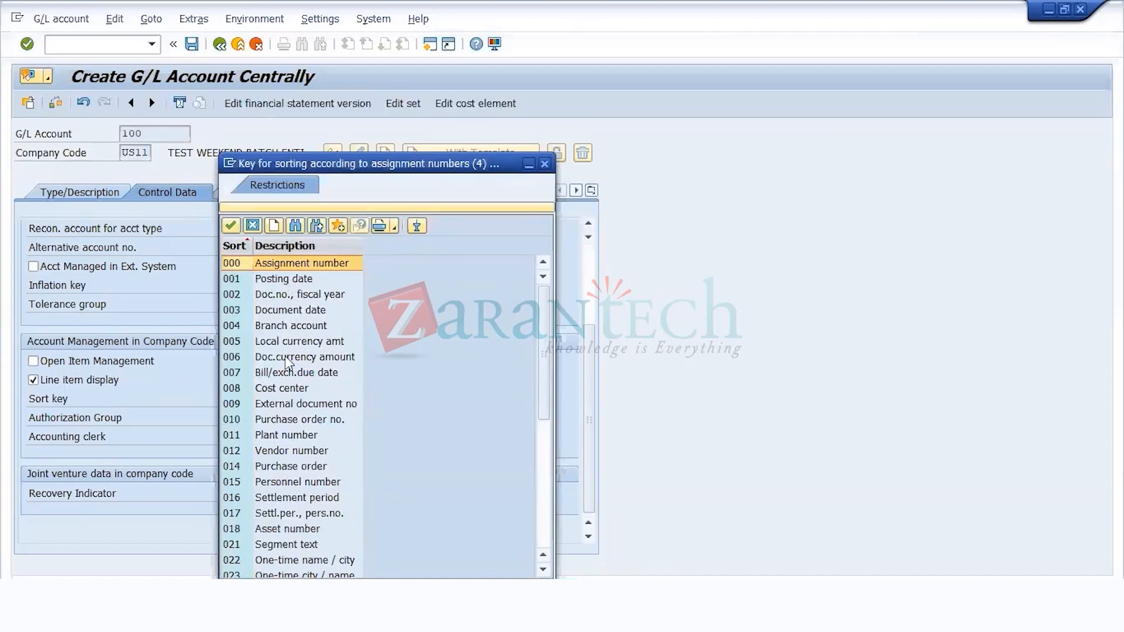
pyautogui.scroll(-4, 306, 509)
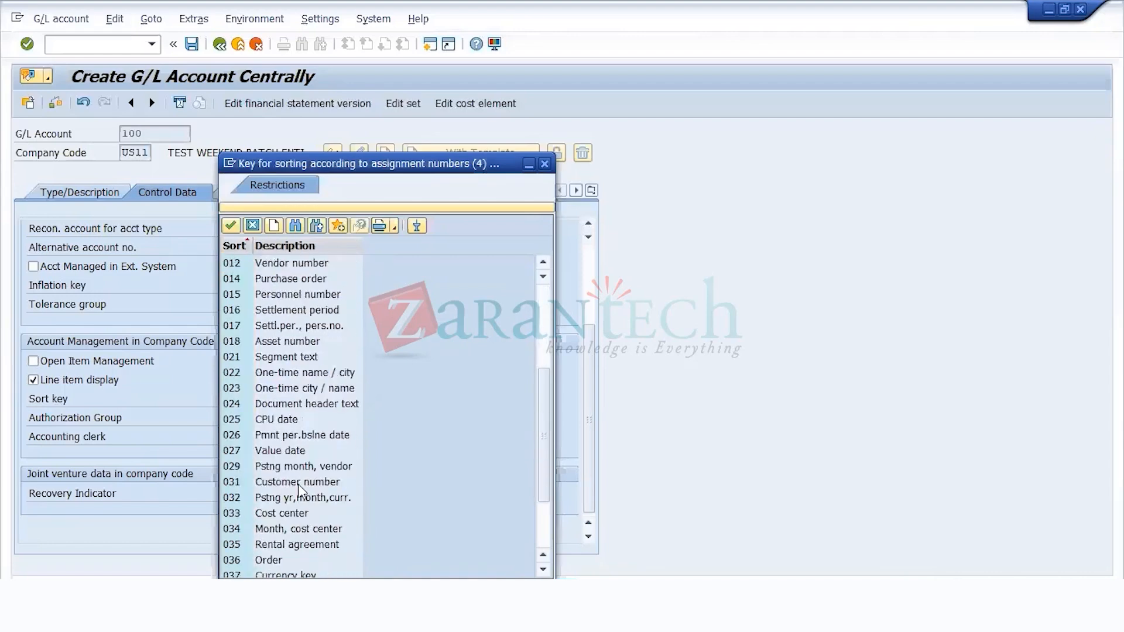
pyautogui.doubleClick(298, 451)
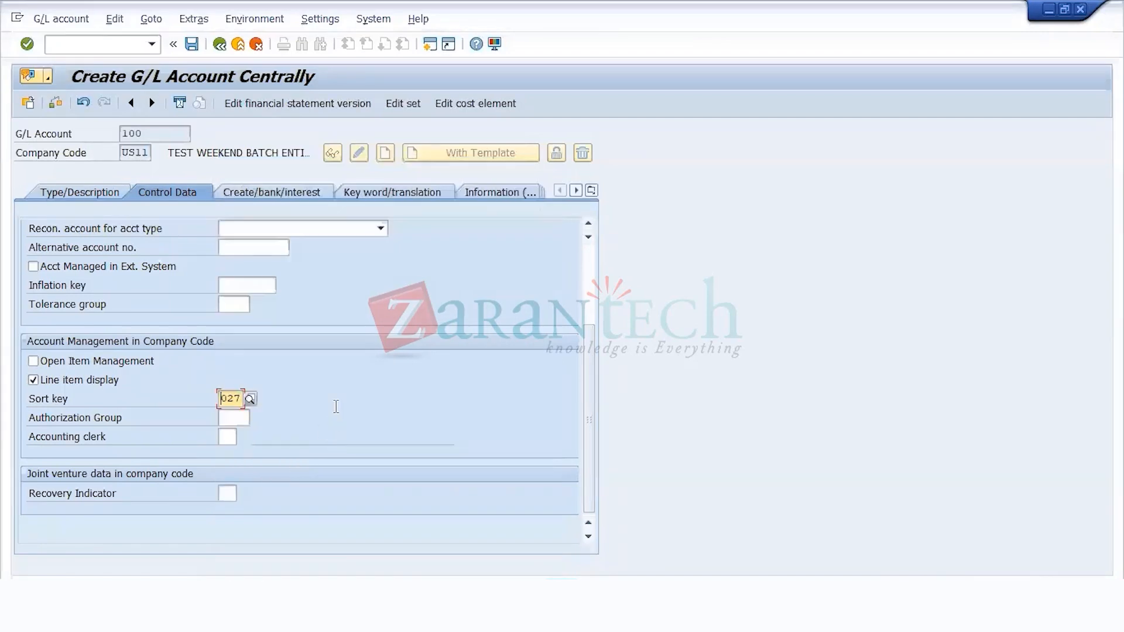
pyautogui.press('Return')
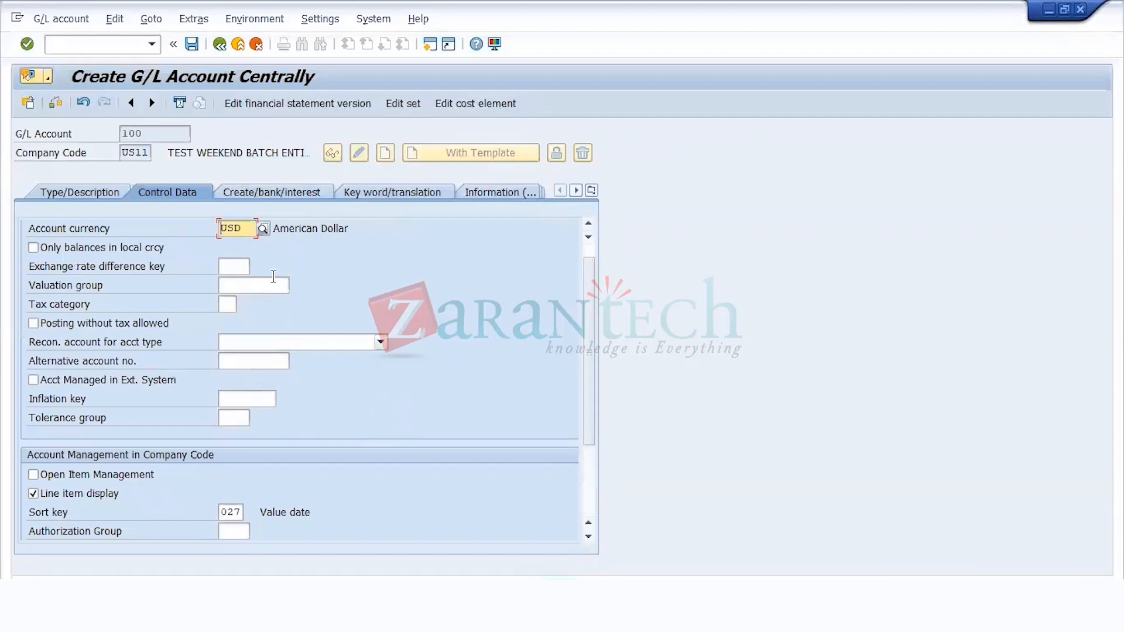
# Step: Assign field status group US00 to G/L account 100
pyautogui.click(244, 191)
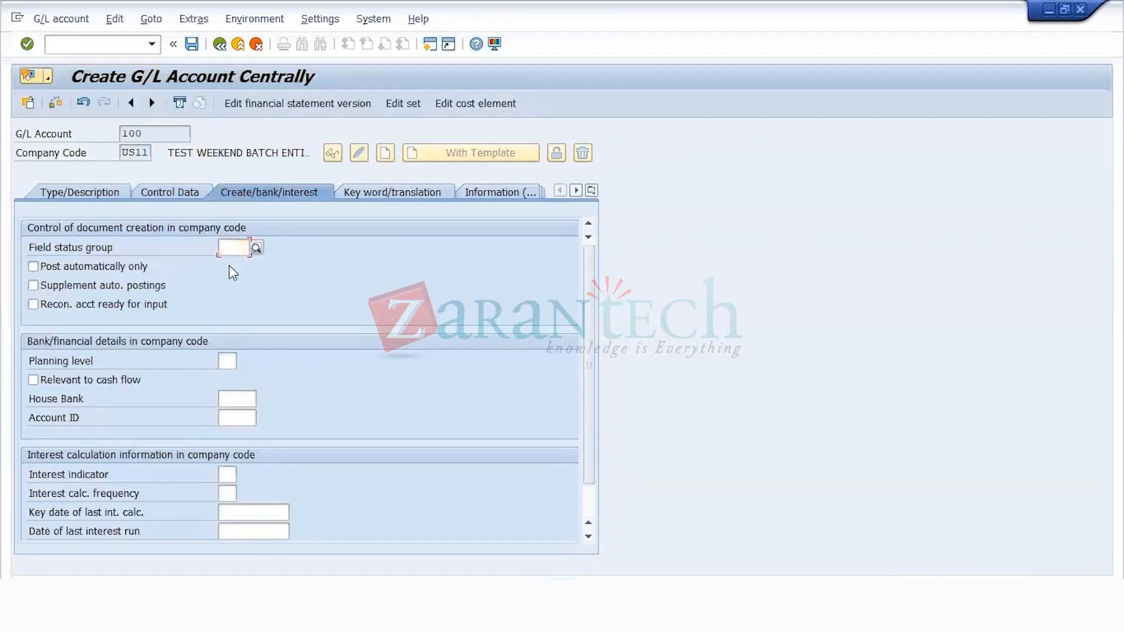
pyautogui.write('US00')
pyautogui.press('Return')
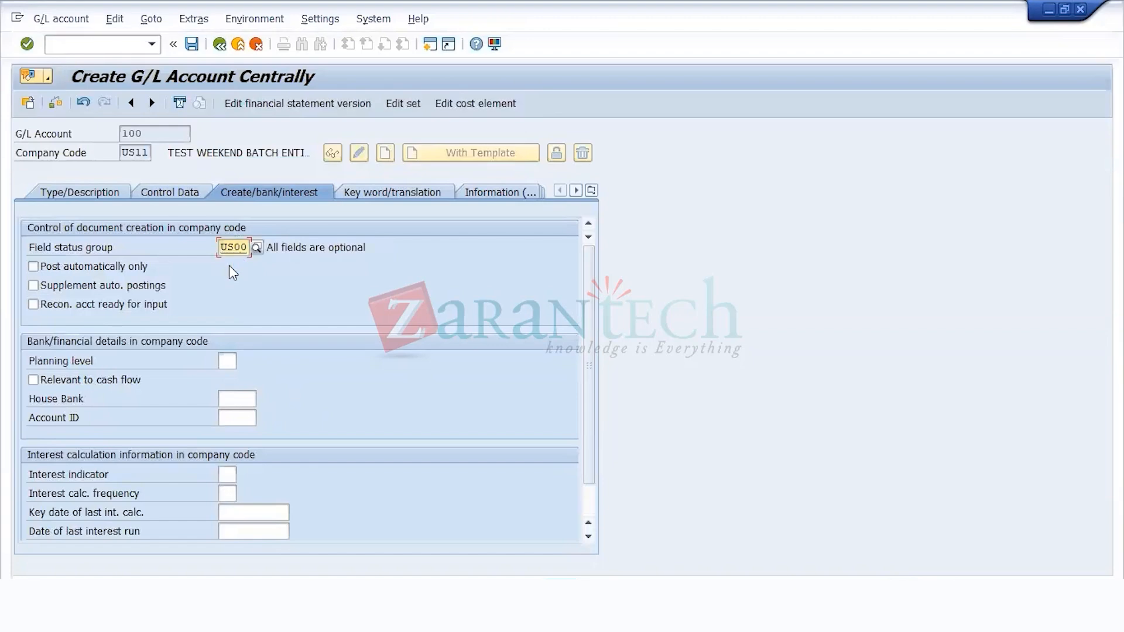
# Step: Check the account currency of G/L account 100 and save the account, accepting the warnings
pyautogui.click(170, 191)
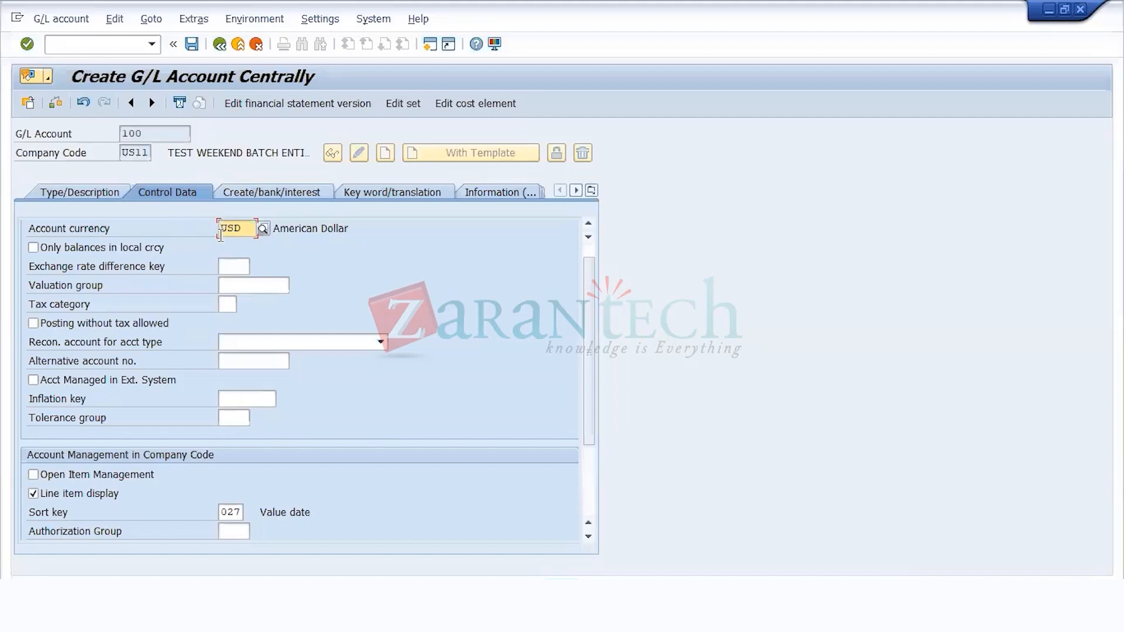
pyautogui.moveTo(246, 232); pyautogui.dragTo(179, 224)
pyautogui.click(192, 45)
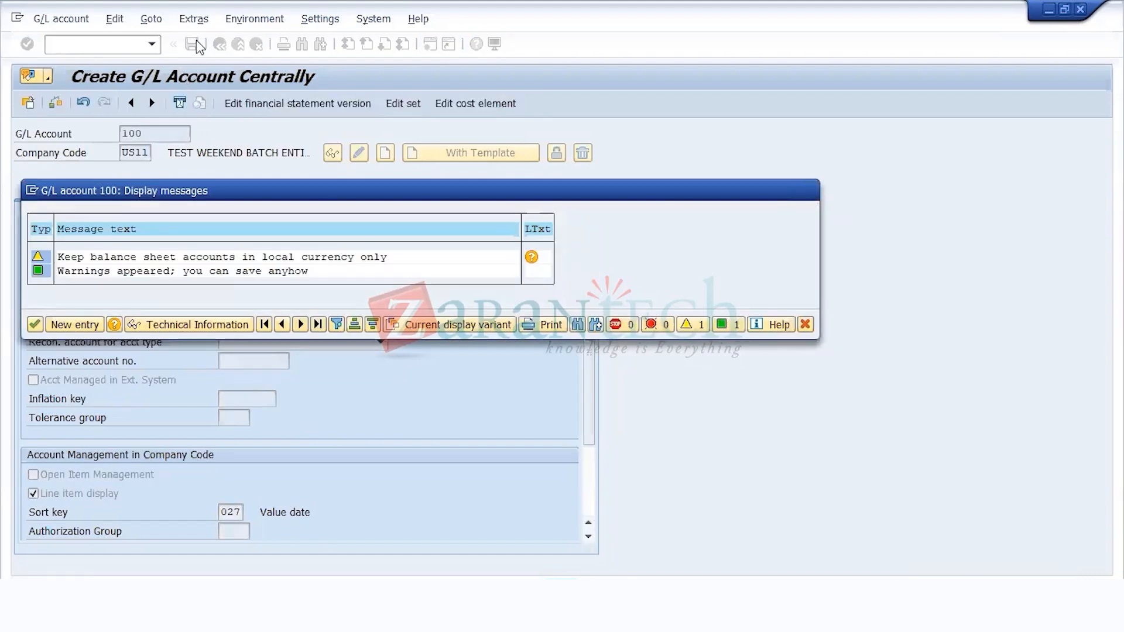
pyautogui.press('Return')
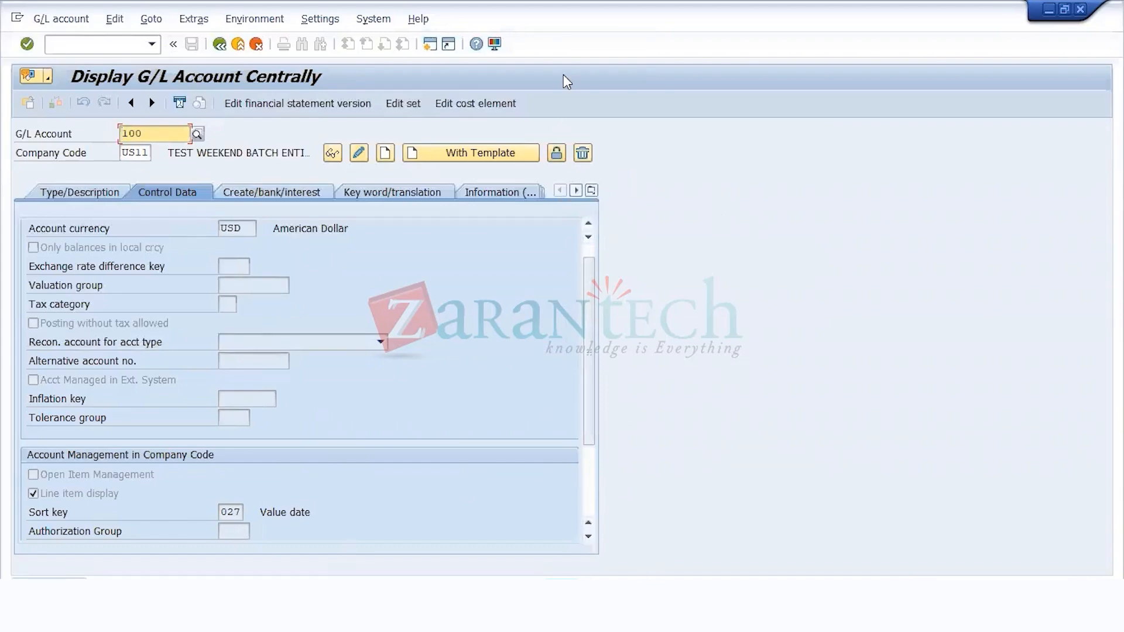
# Step: Switch to Excel and review the configuration steps and transaction codes in the FICO_training guide2 workbook
pyautogui.hotkey('alt', 'Tab')
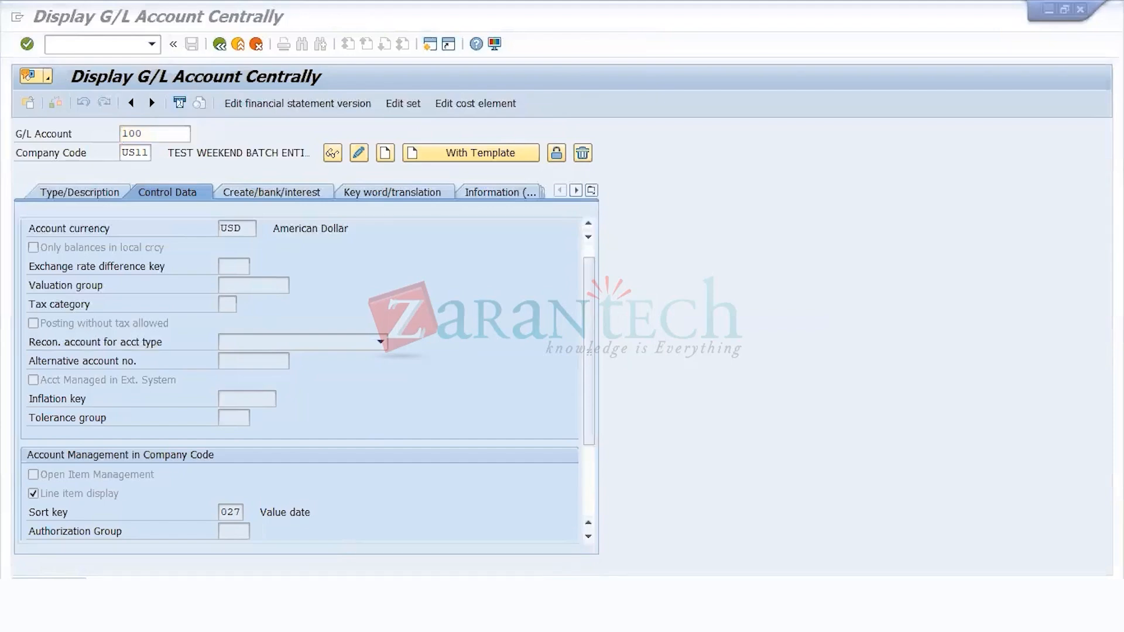
pyautogui.click(623, 478)
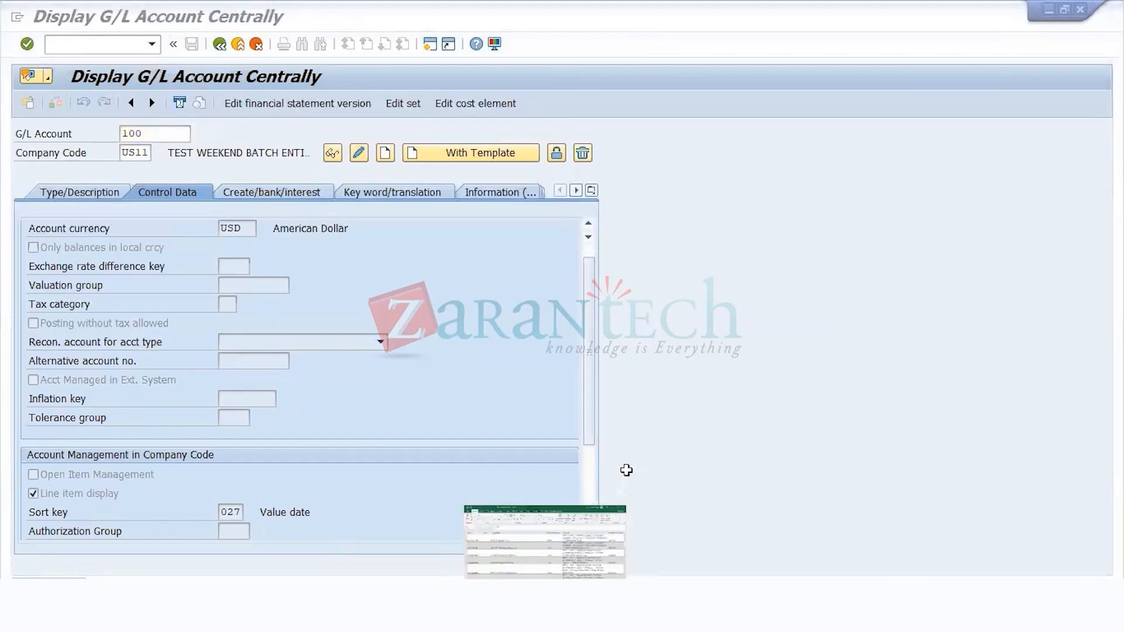
pyautogui.scroll(-2, 626, 474)
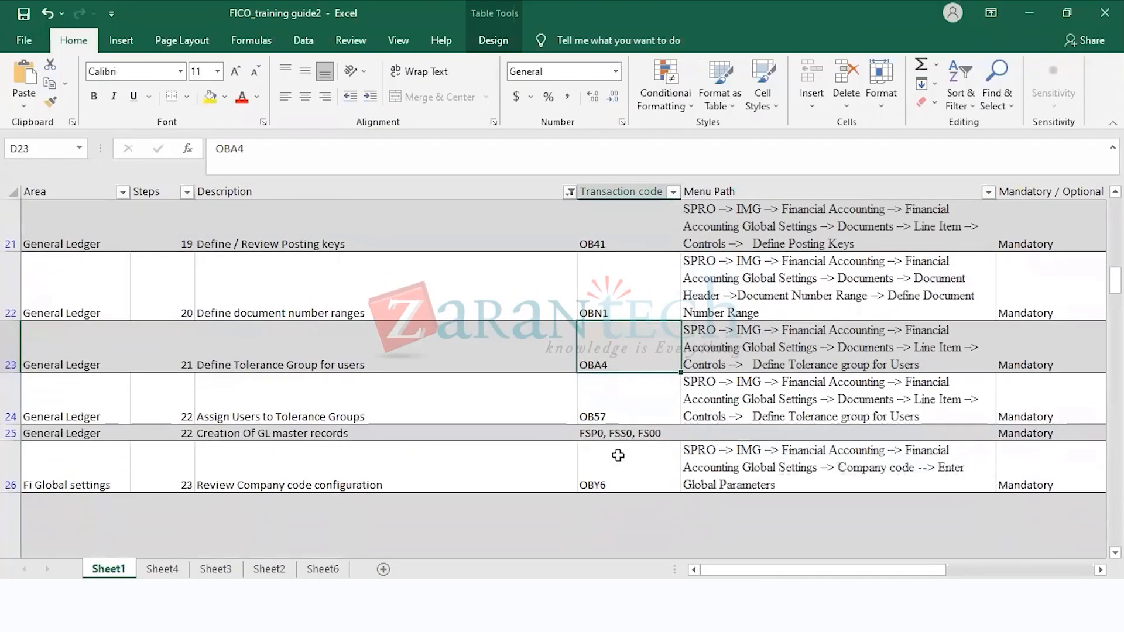
pyautogui.scroll(2, 619, 459)
pyautogui.scroll(1, 619, 456)
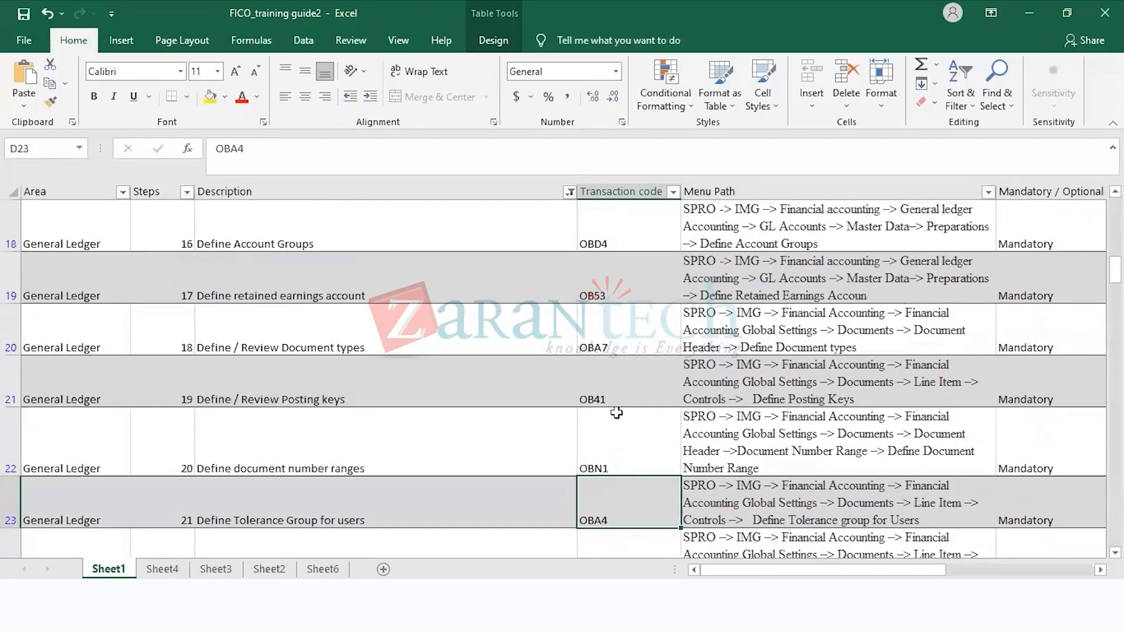
pyautogui.click(616, 332)
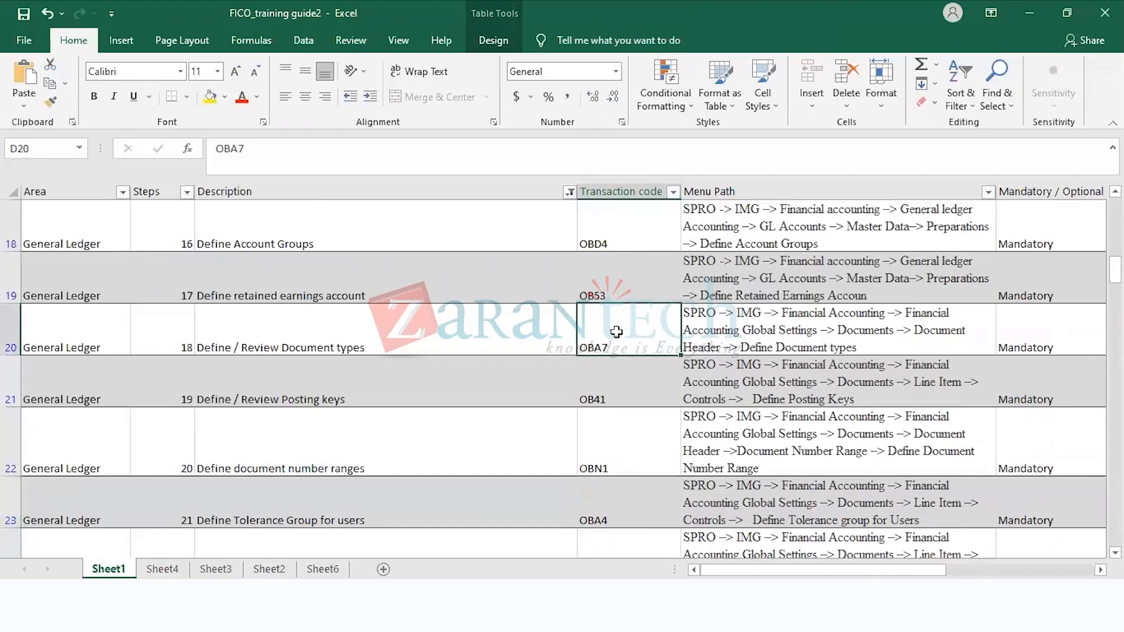
pyautogui.scroll(6, 598, 495)
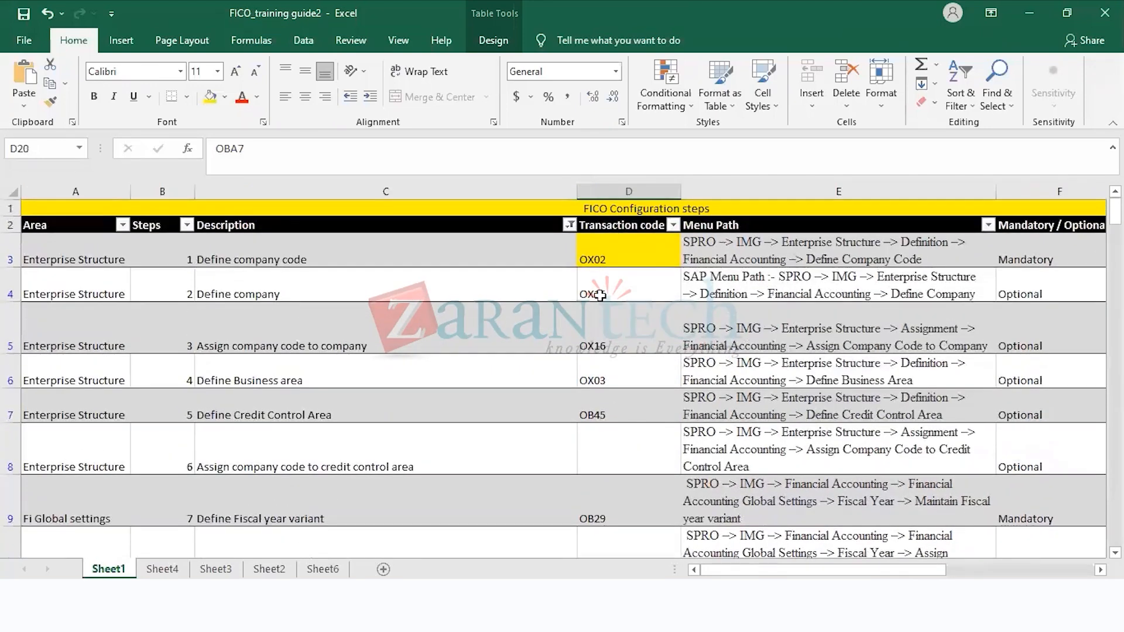
pyautogui.moveTo(606, 262); pyautogui.dragTo(606, 274)
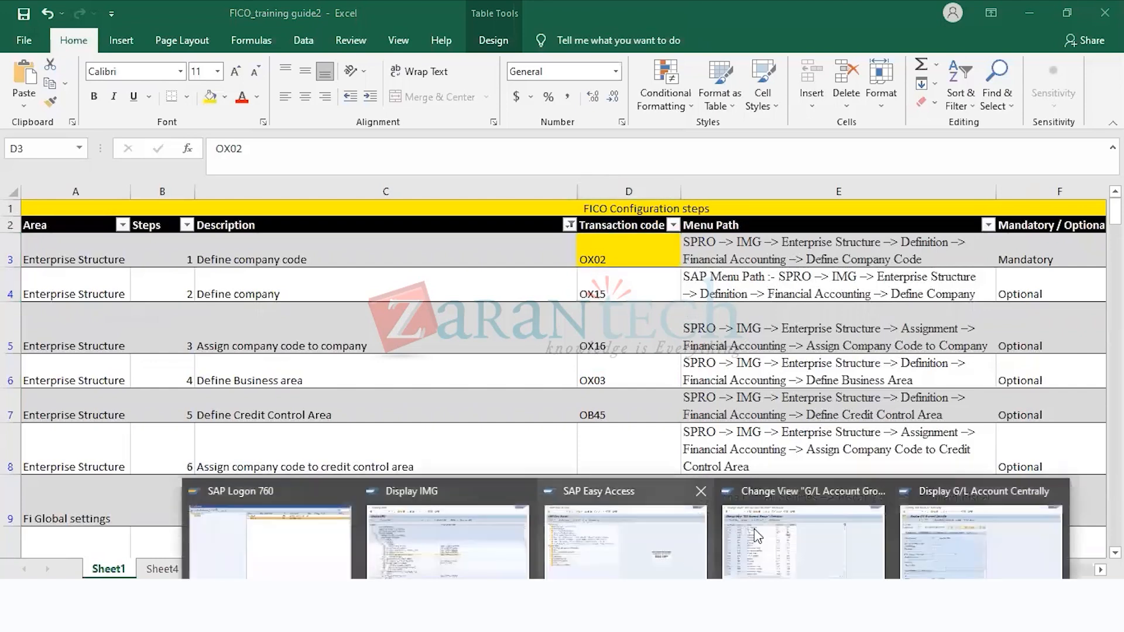
# Step: Switch to the SAP session showing G/L account groups and start transaction OBY6 for company code global data
pyautogui.click(755, 535)
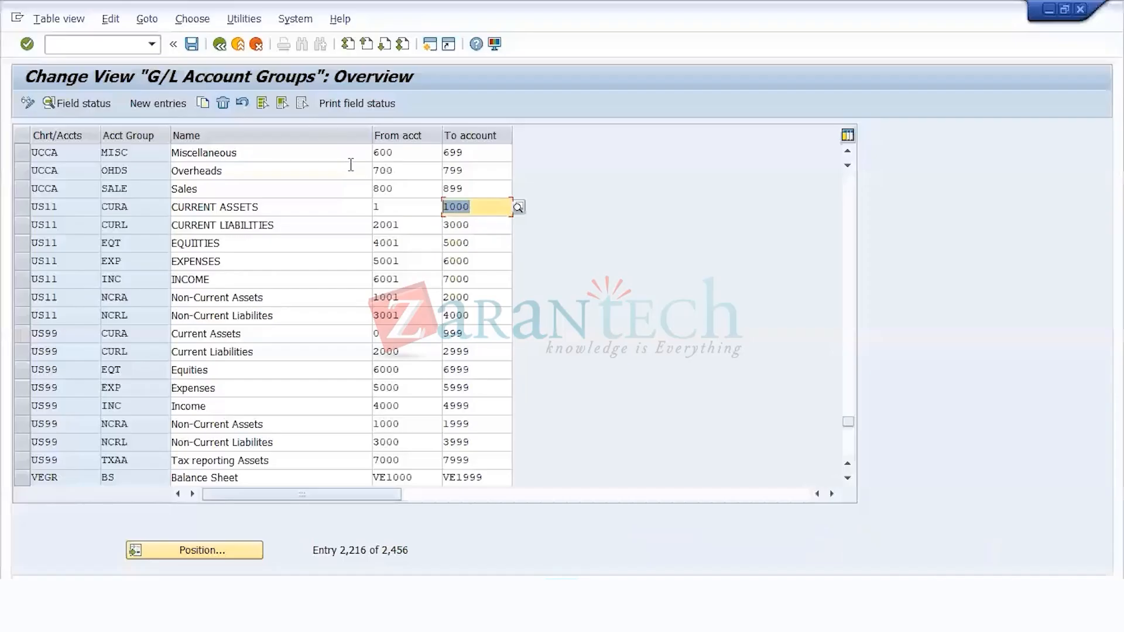
pyautogui.click(119, 42)
pyautogui.write('/NO')
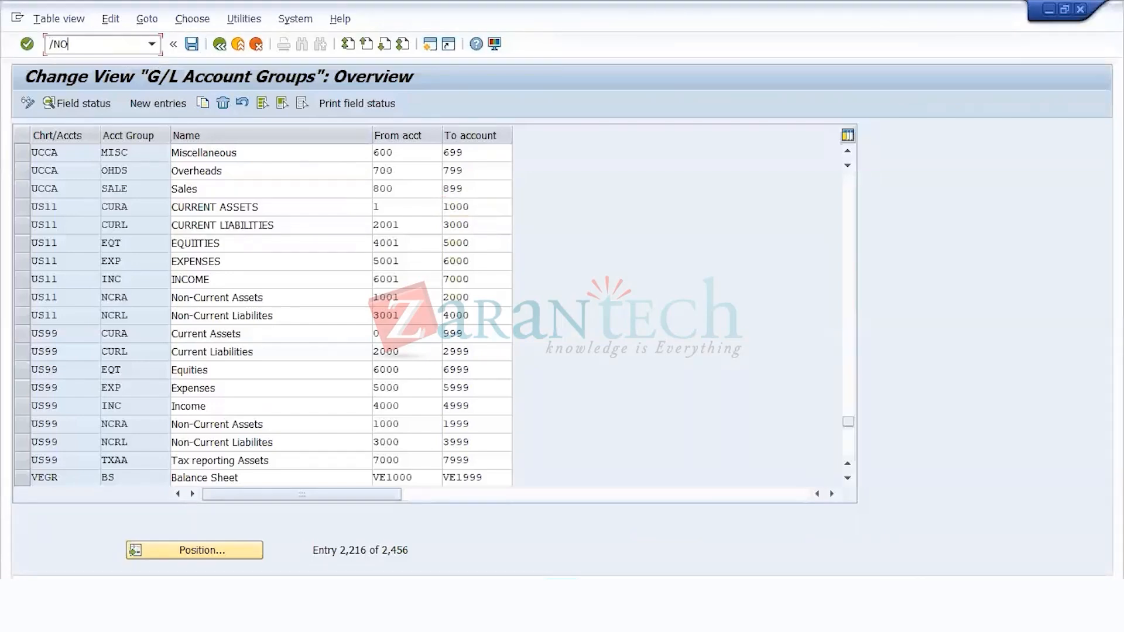
pyautogui.write('BY6')
pyautogui.press('Return')
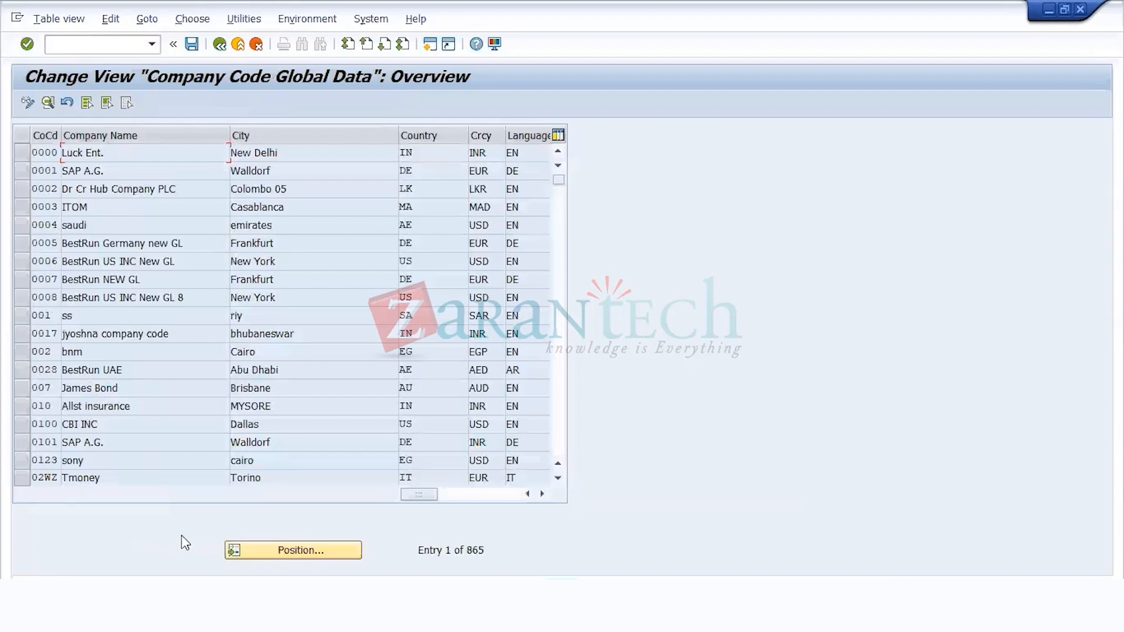
# Step: Find company code US11 in the global data overview and open its details
pyautogui.click(237, 544)
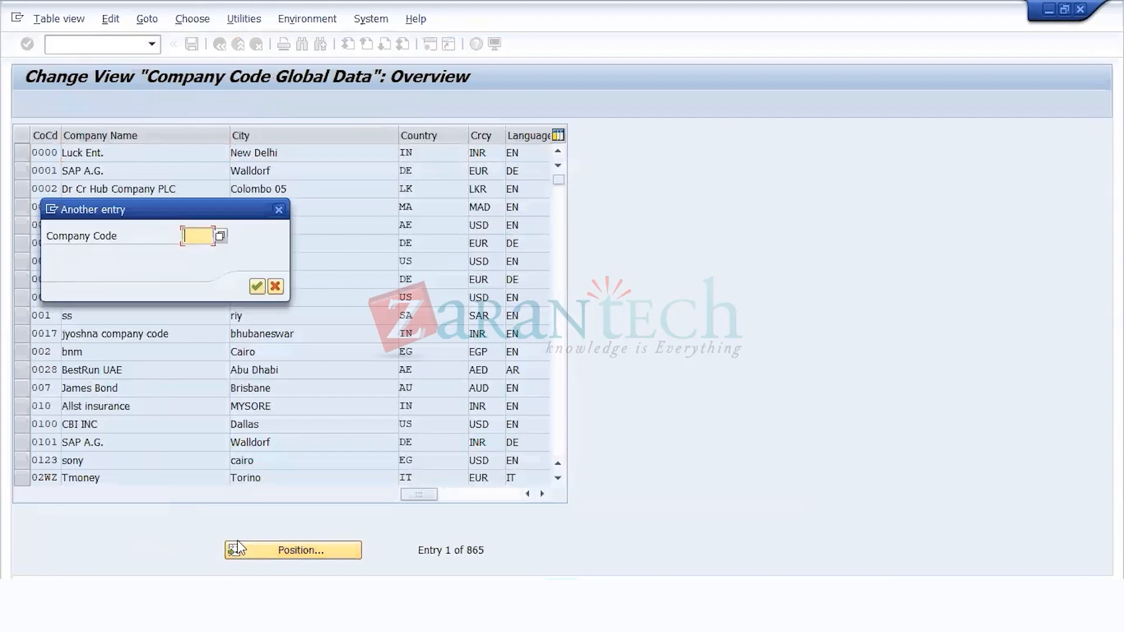
pyautogui.write('US11')
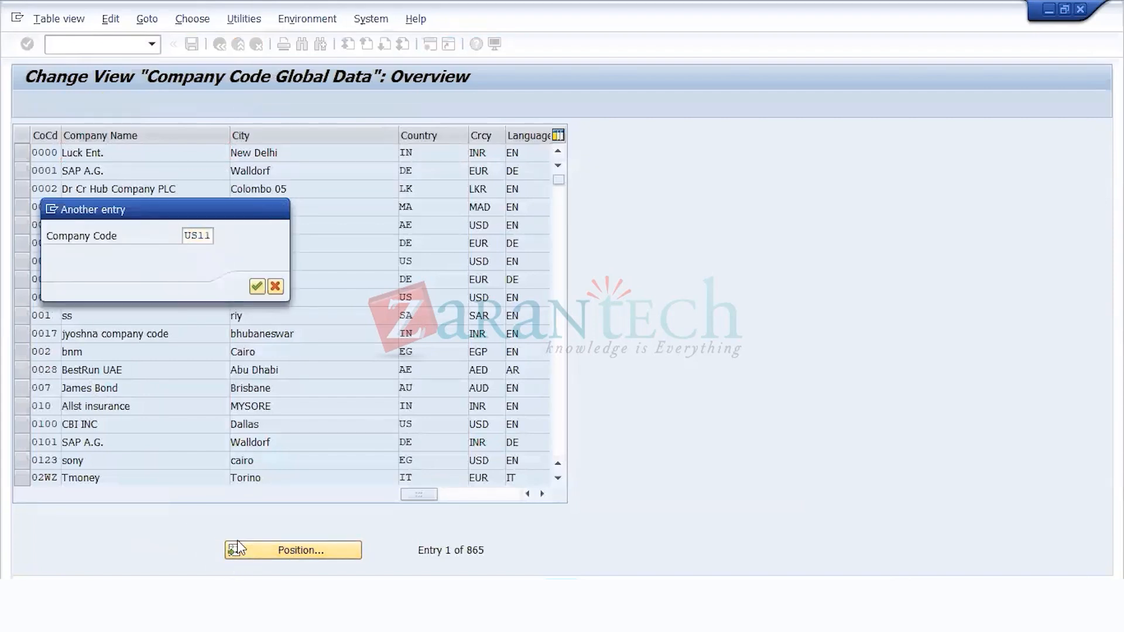
pyautogui.press('Return')
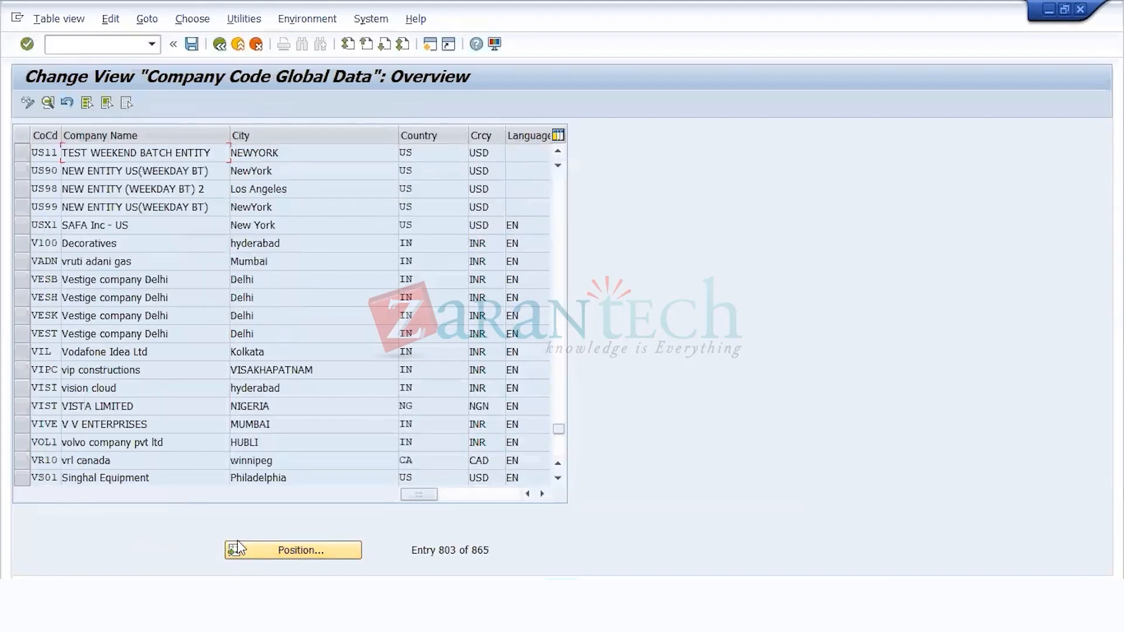
pyautogui.click(23, 154)
pyautogui.click(52, 105)
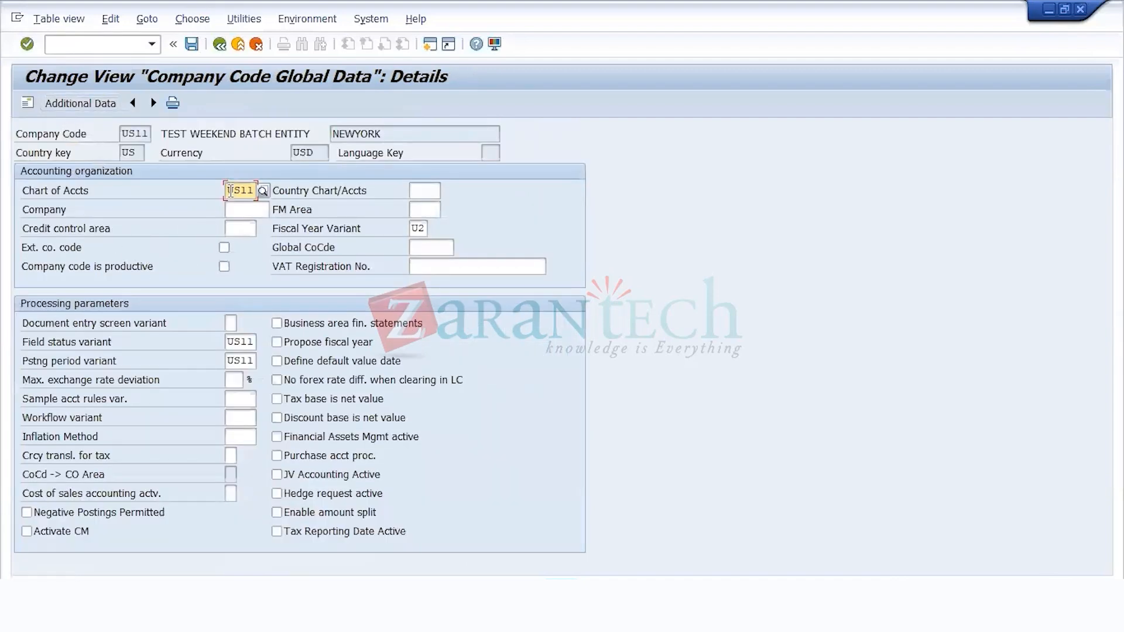
# Step: Check the chart of accounts, fiscal year variant and posting period variant of company code US11, and return to SAP Easy Access
pyautogui.moveTo(230, 190); pyautogui.dragTo(293, 180)
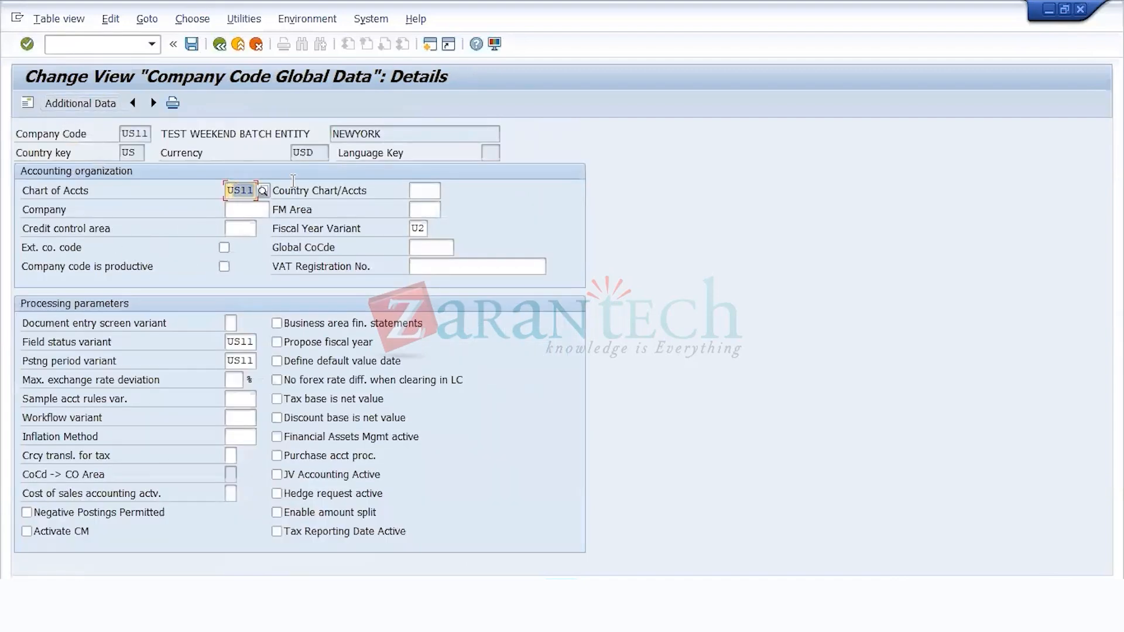
pyautogui.click(249, 191)
pyautogui.moveTo(412, 229); pyautogui.dragTo(433, 231)
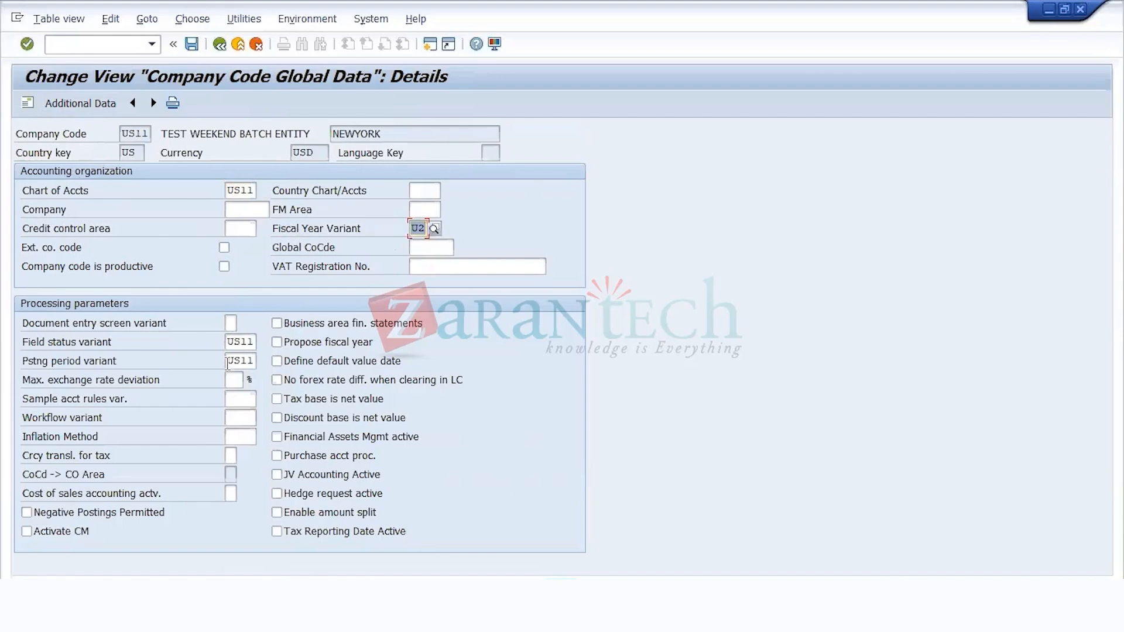
pyautogui.moveTo(226, 360); pyautogui.dragTo(262, 360)
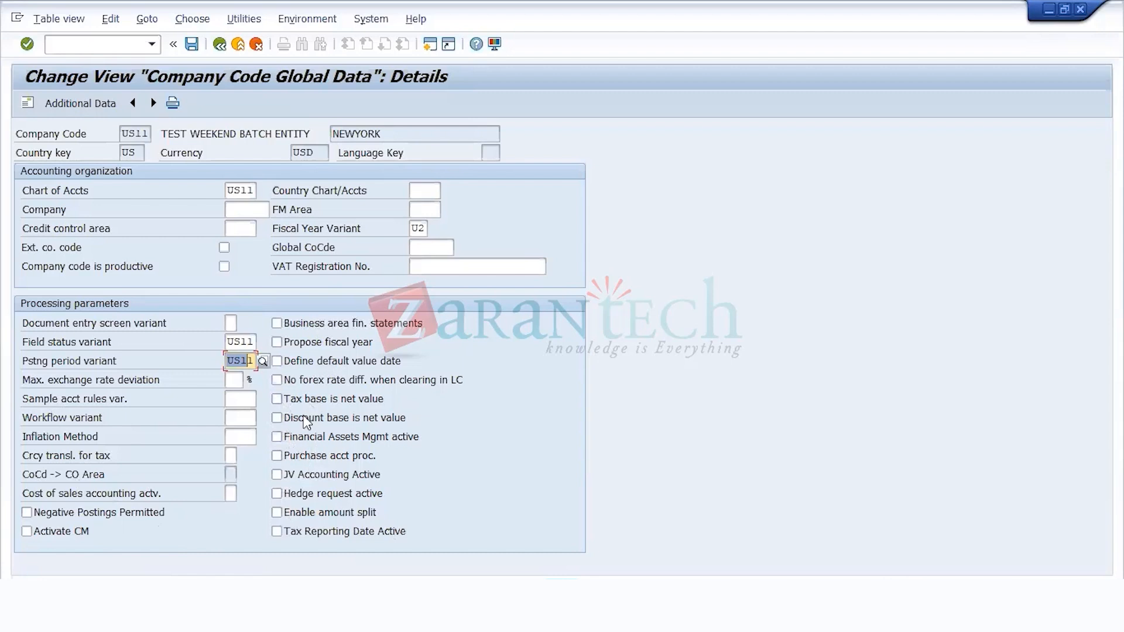
pyautogui.click(196, 50)
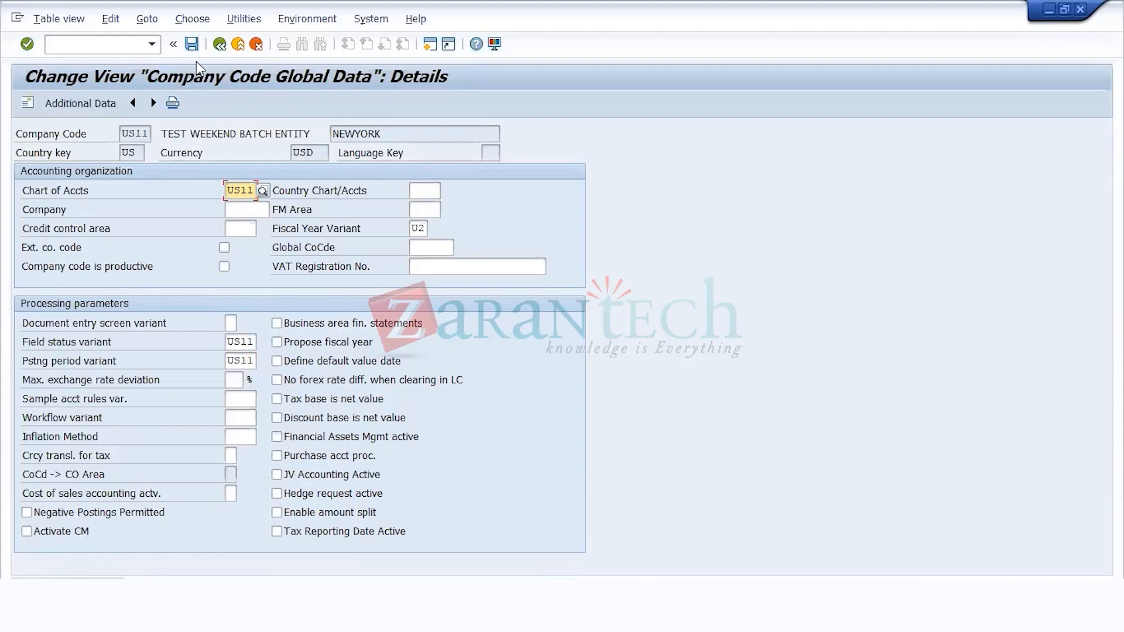
pyautogui.click(222, 49)
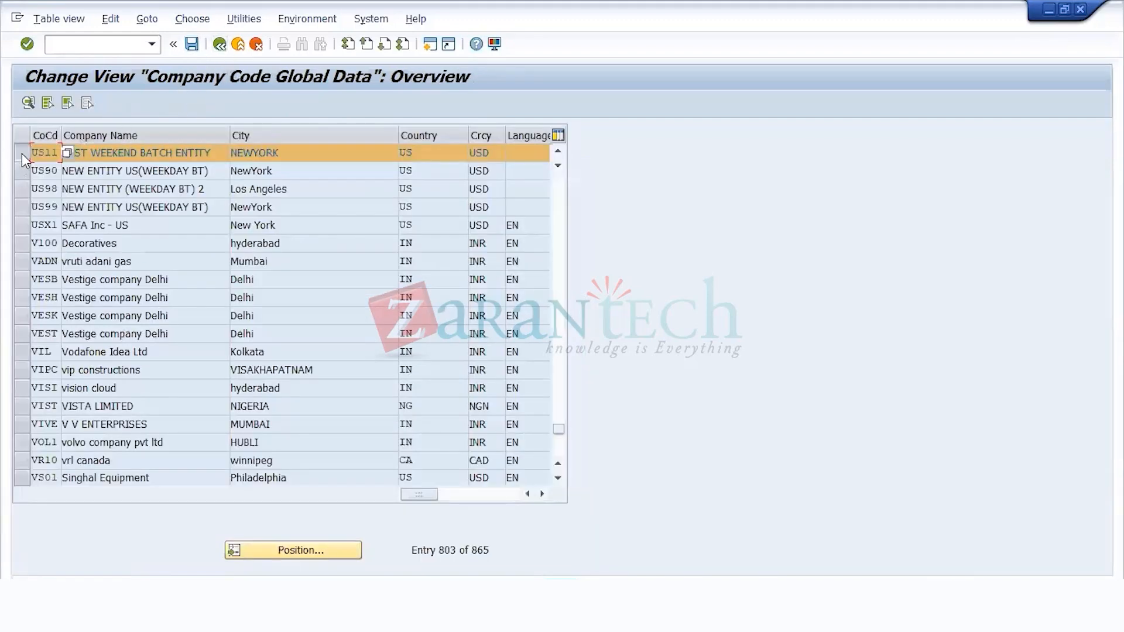
pyautogui.click(23, 154)
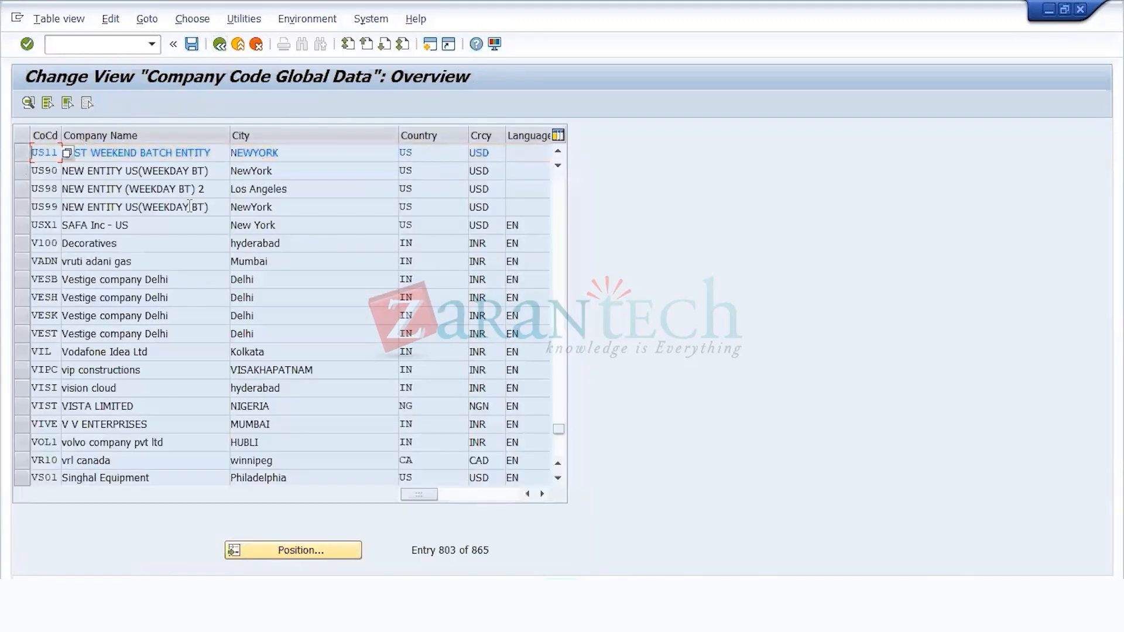
pyautogui.click(219, 49)
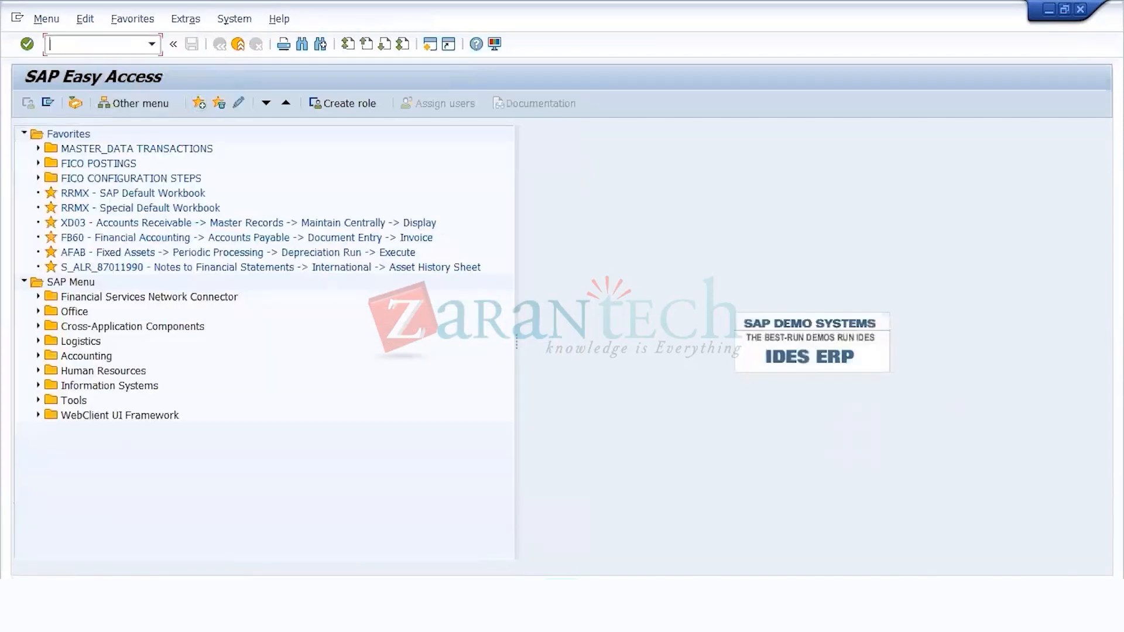
# Step: Switch to the Excel training guide and look up the transaction codes for defining a company and assigning company codes
pyautogui.click(595, 612)
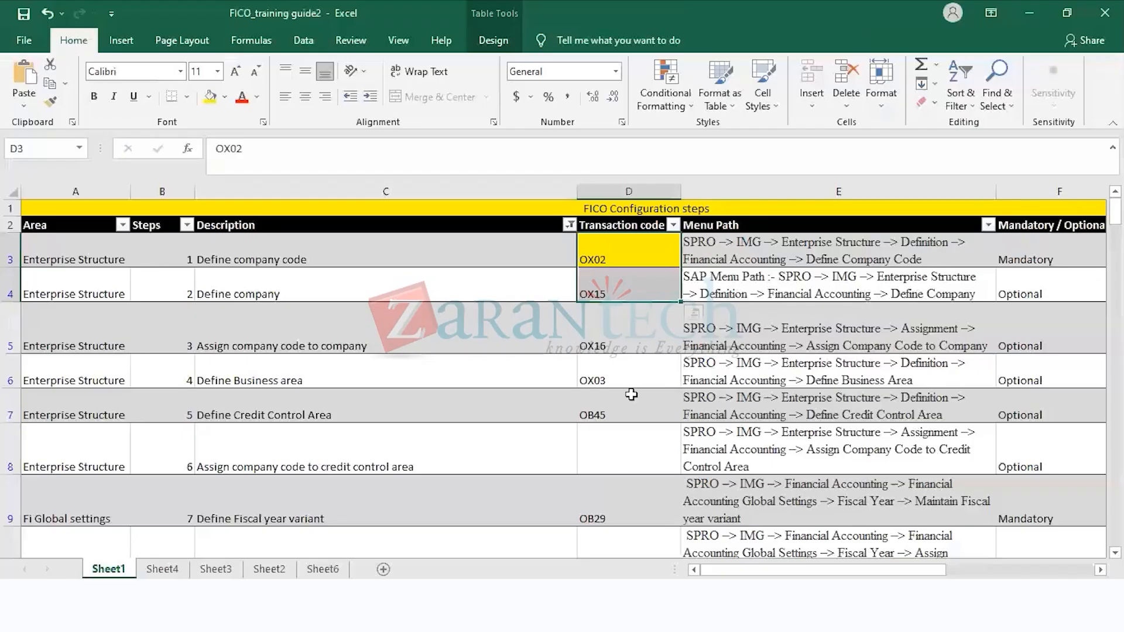
pyautogui.click(642, 339)
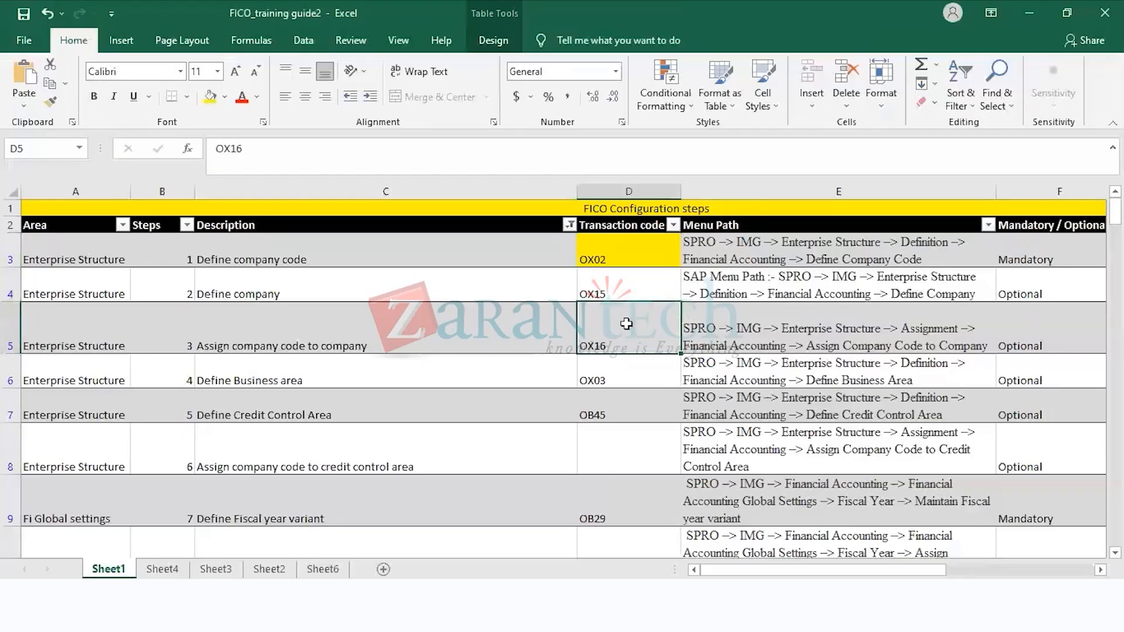
pyautogui.click(613, 291)
pyautogui.click(614, 259)
pyautogui.click(620, 283)
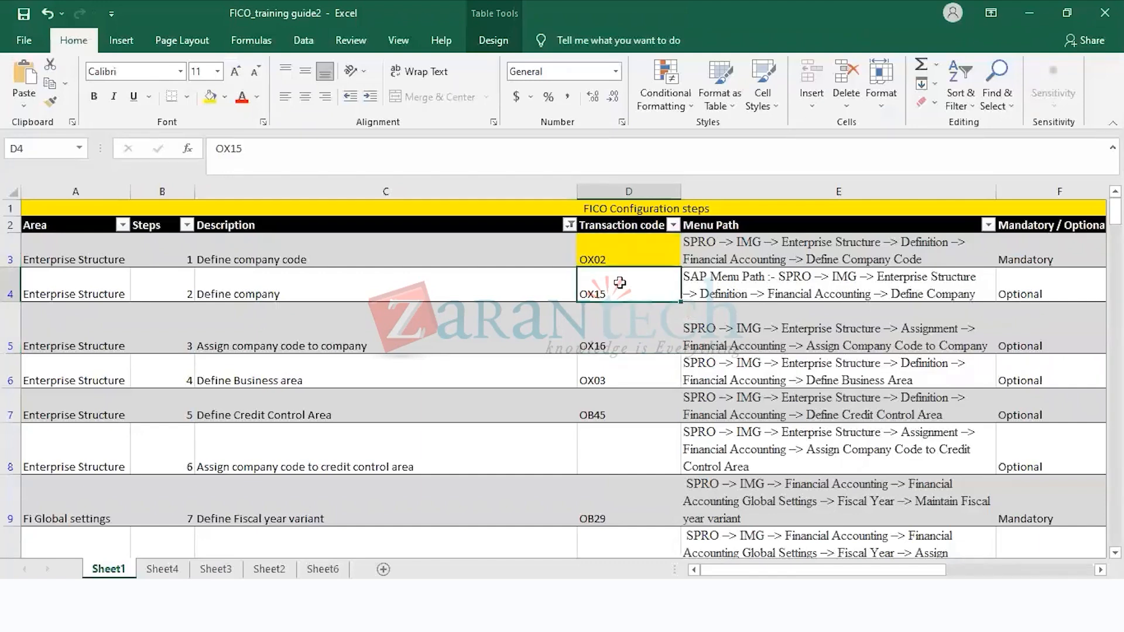
# Step: Review the country code list in the Notepad notes and return to the Define company row in the Excel guide
pyautogui.hotkey('alt', 'Tab')
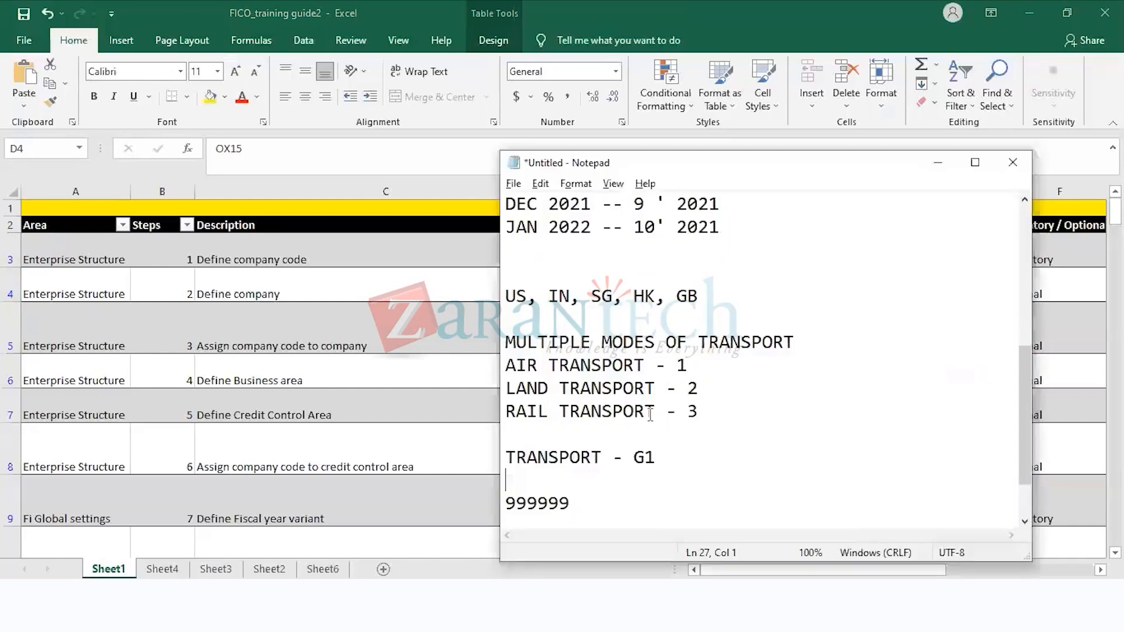
pyautogui.moveTo(699, 296); pyautogui.dragTo(492, 291)
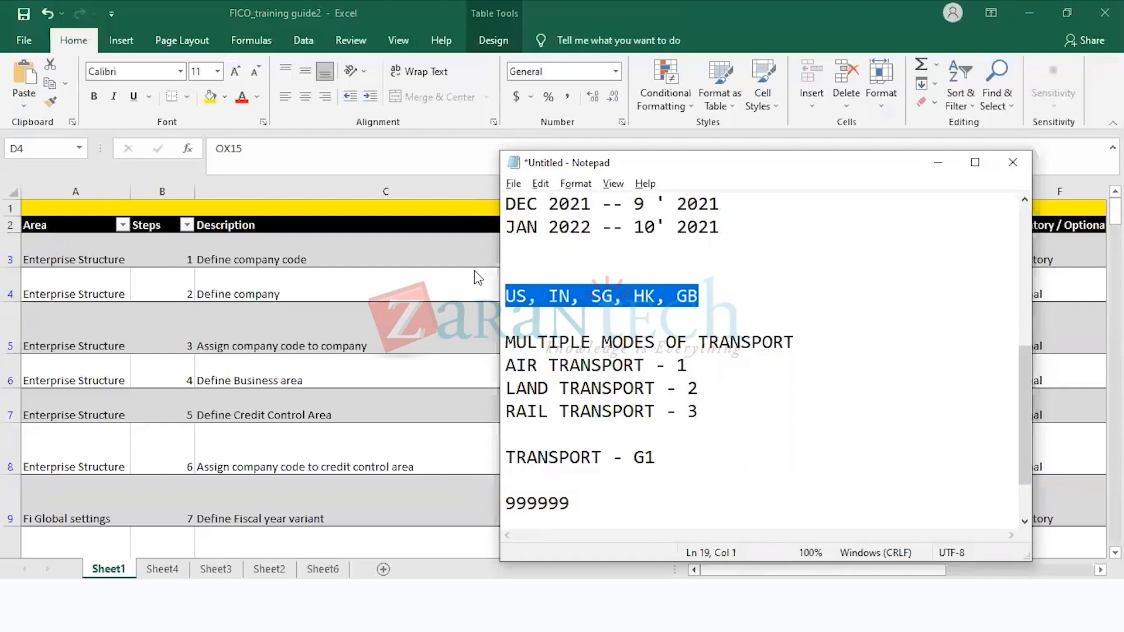
pyautogui.hotkey('alt', 'Tab')
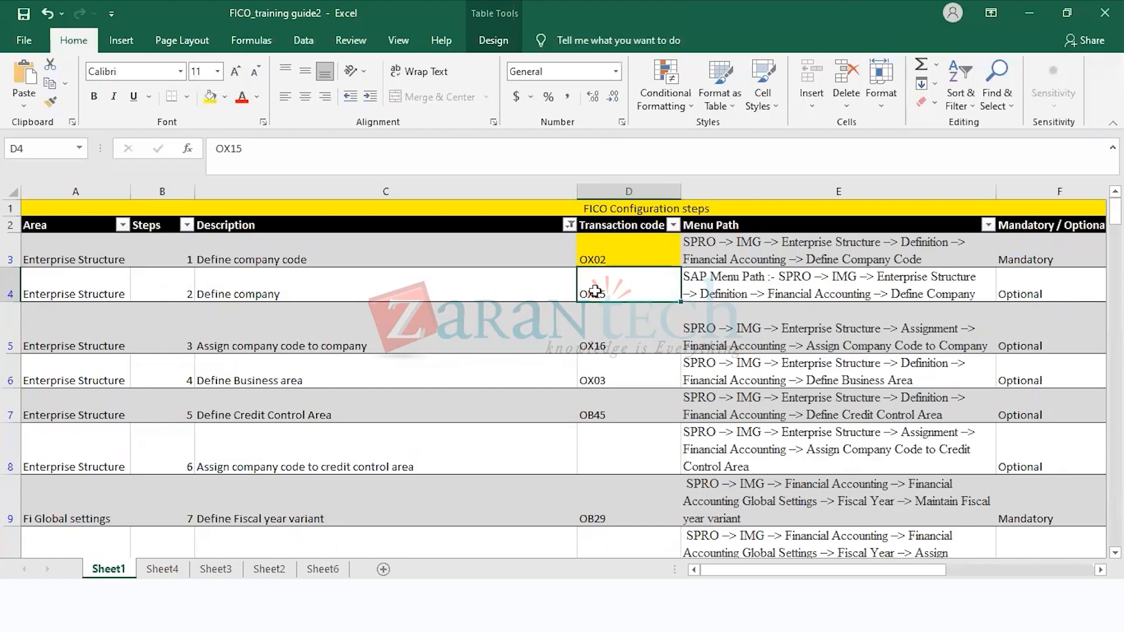
pyautogui.click(345, 264)
pyautogui.click(661, 286)
# Step: Switch to the SAP session displaying the G/L account, start transaction SPRO and open the SAP Reference IMG
pyautogui.click(626, 619)
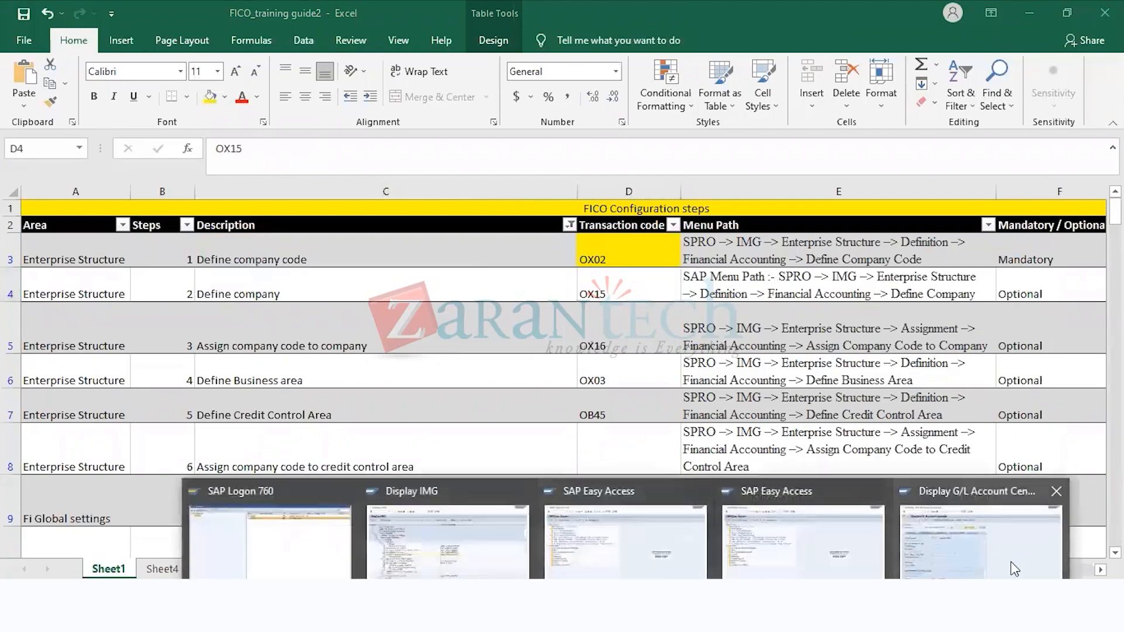
pyautogui.click(1014, 569)
pyautogui.click(106, 45)
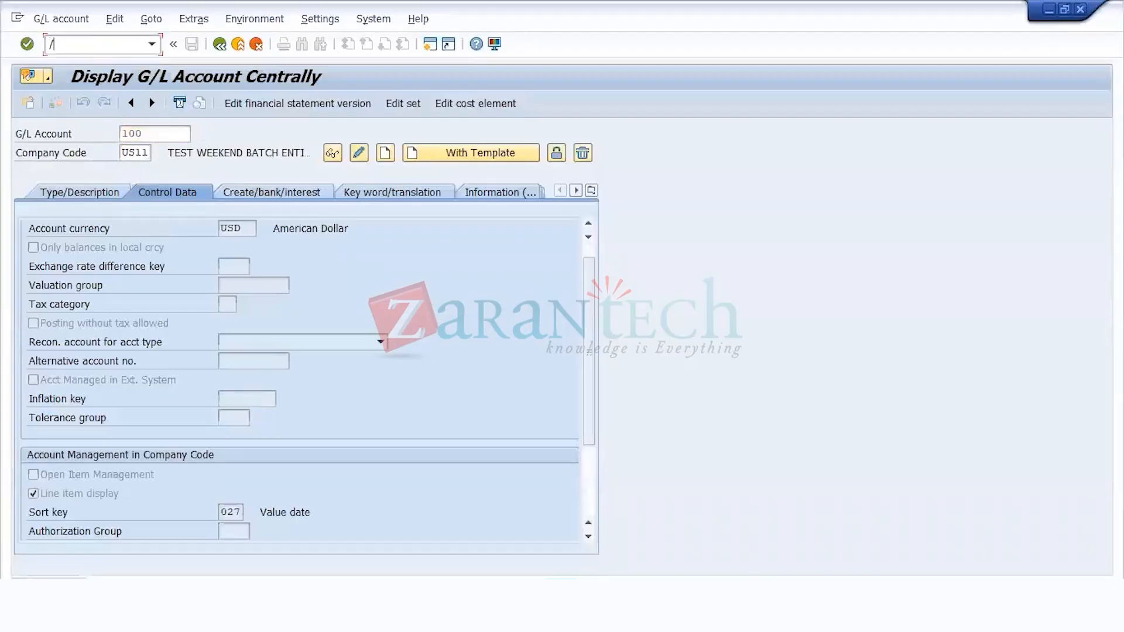
pyautogui.write('/NSPRO')
pyautogui.press('Return')
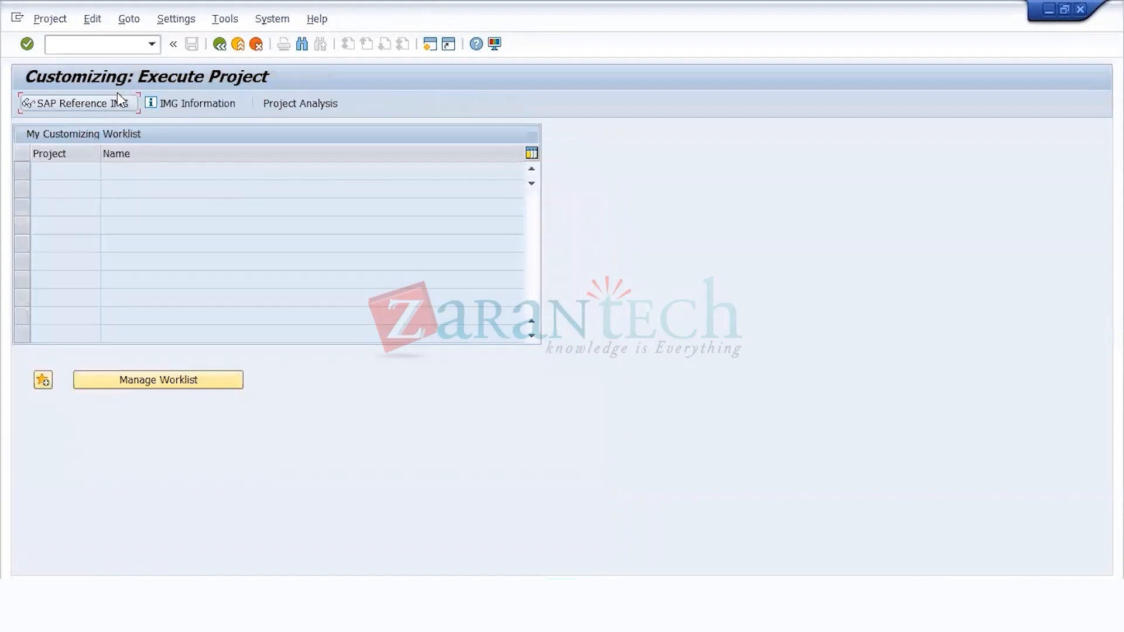
pyautogui.click(117, 95)
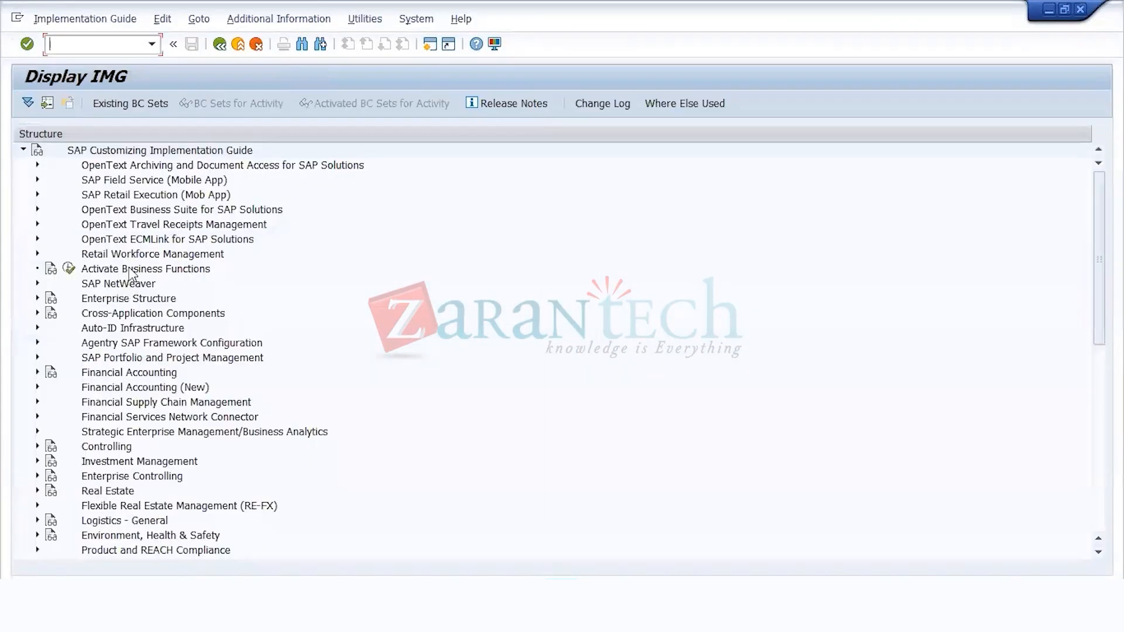
# Step: Expand Enterprise Structure, Definition and Financial Accounting in the IMG and execute the Define company activity
pyautogui.click(132, 271)
pyautogui.press('Down')
pyautogui.press('Down')
pyautogui.press('Right')
pyautogui.press('Down')
pyautogui.press('Down')
pyautogui.press('Right')
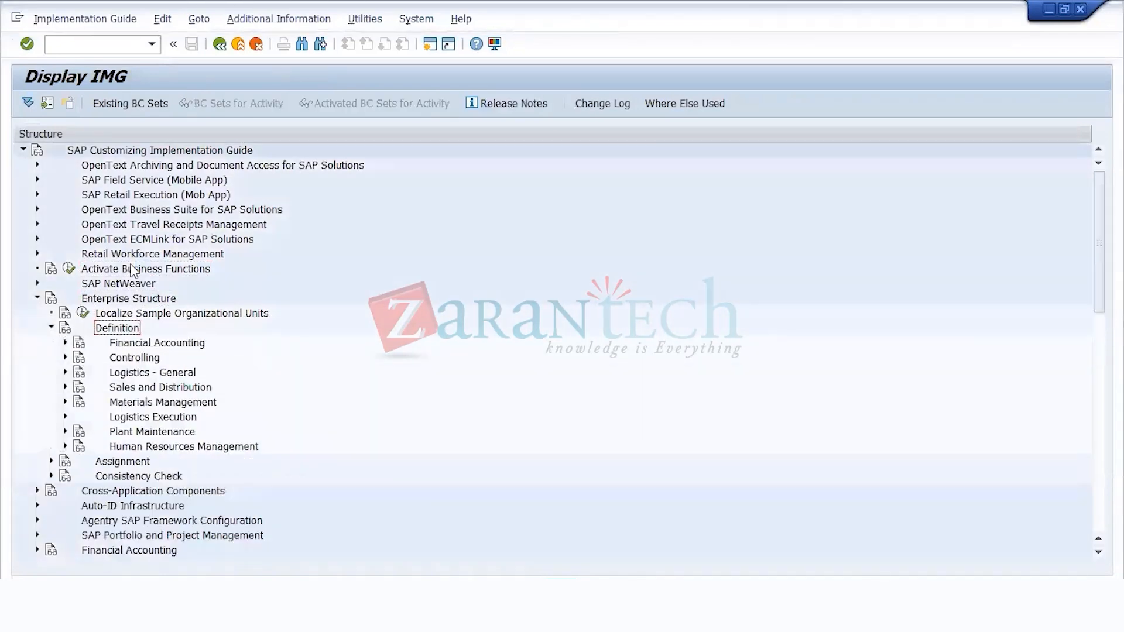
pyautogui.press('Down')
pyautogui.press('Right')
pyautogui.press('Down')
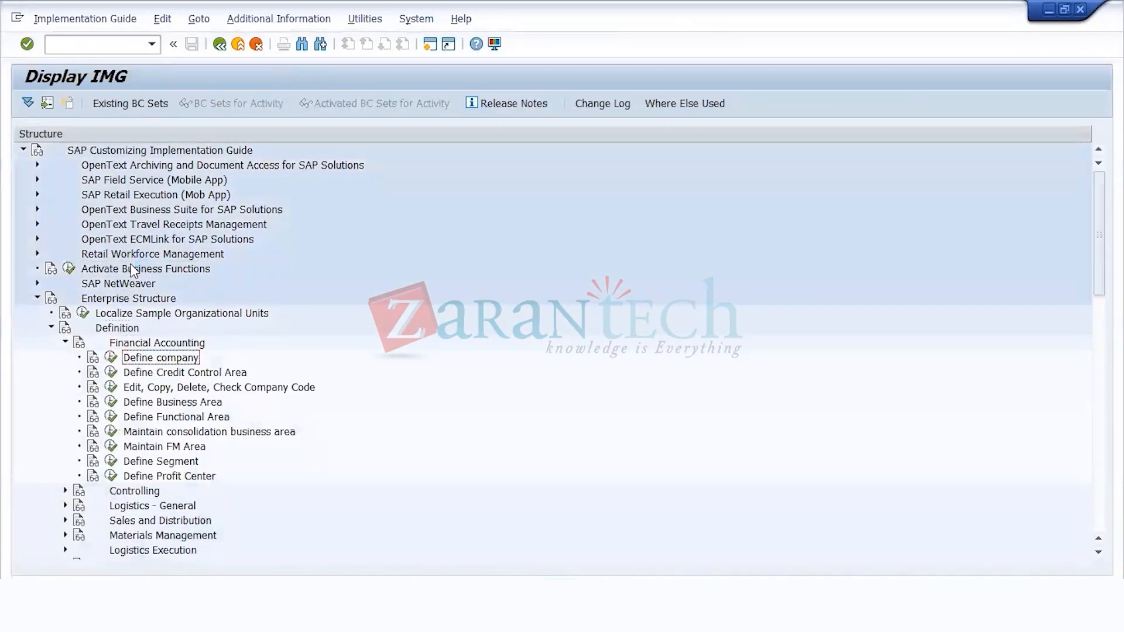
pyautogui.click(111, 357)
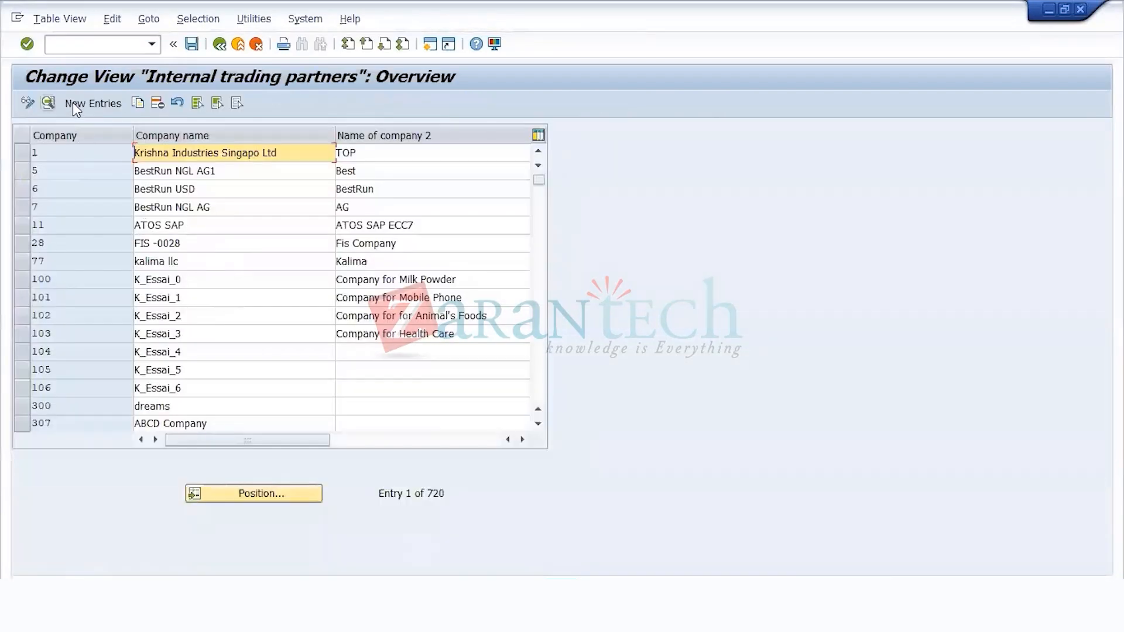
# Step: Create a new company entry US11C with COMPANY FOR INTERNAL TRADING in both company name fields
pyautogui.press('F5')
pyautogui.write('US')
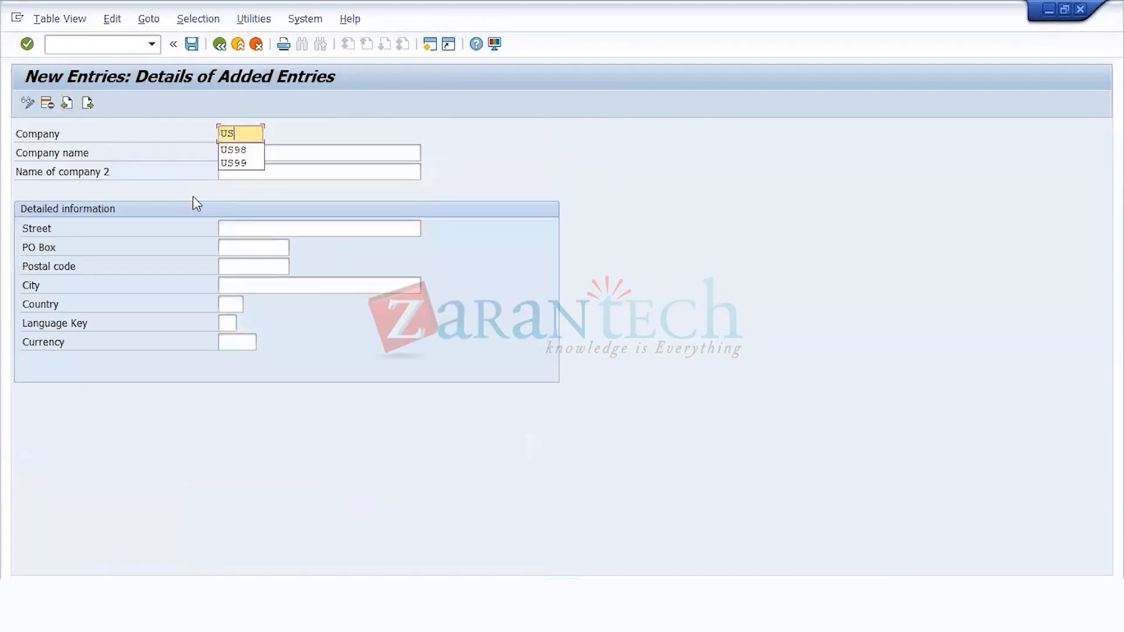
pyautogui.write('11C')
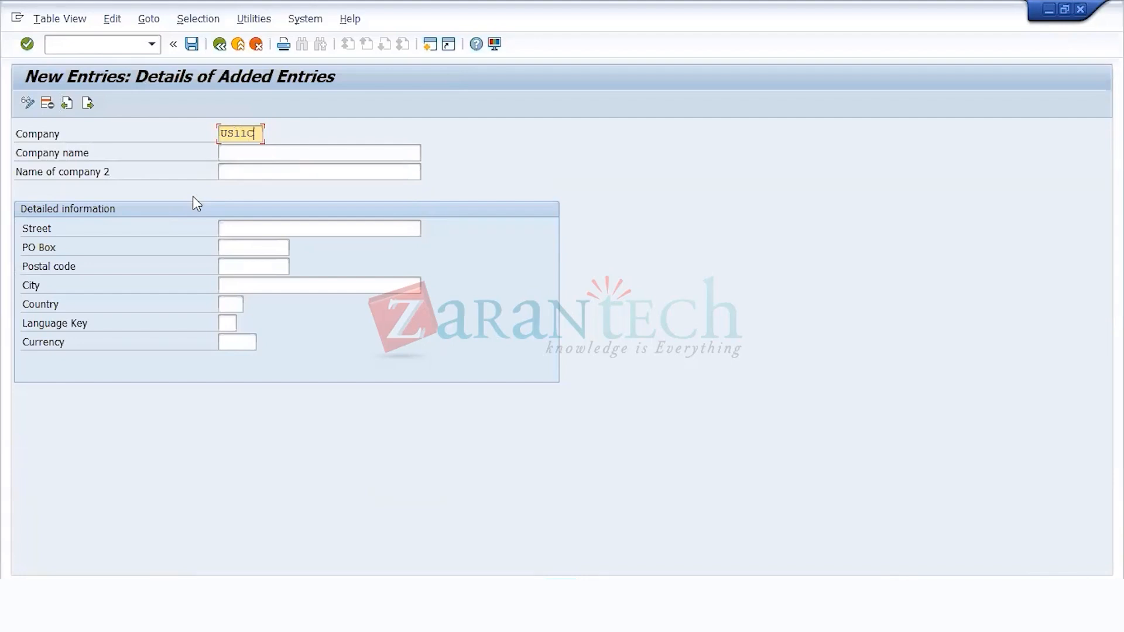
pyautogui.press('Tab')
pyautogui.write('COMPANY FOR INTERNAL TRADING')
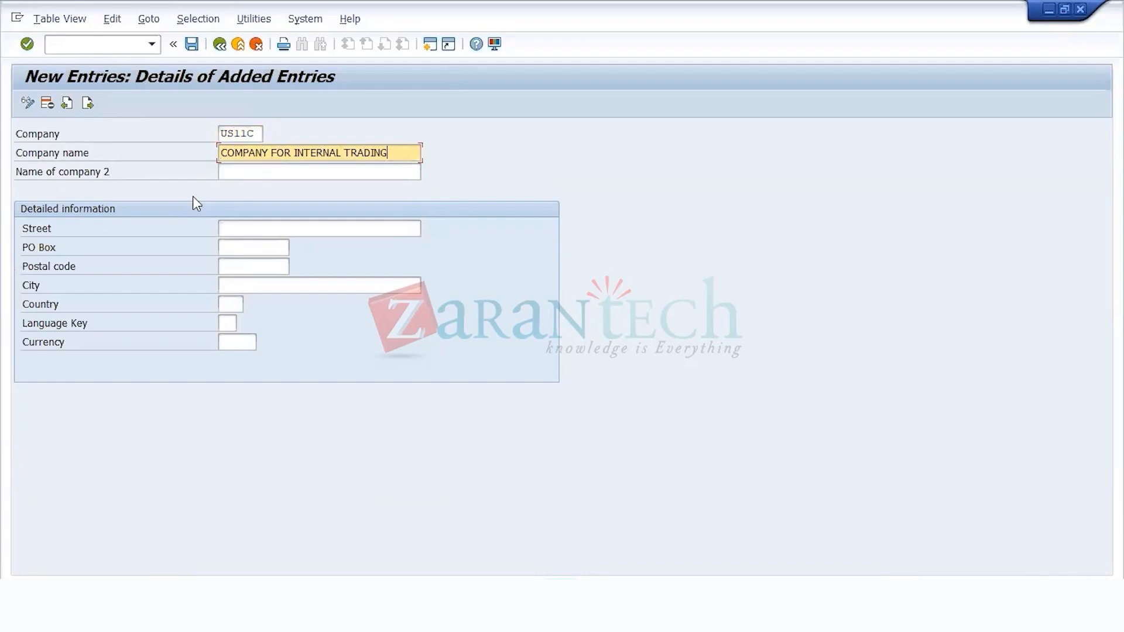
pyautogui.press('Tab')
pyautogui.write('COMPANY FOR INTERNAL TRADING')
# Step: Set language EN, currency USD and country US for company US11C, and save it to the WEEKEND BATCH 2 - FAGS customizing request
pyautogui.press('Tab')
pyautogui.press('Tab')
pyautogui.press('Tab')
pyautogui.press('Tab')
pyautogui.press('Tab')
pyautogui.press('Tab')
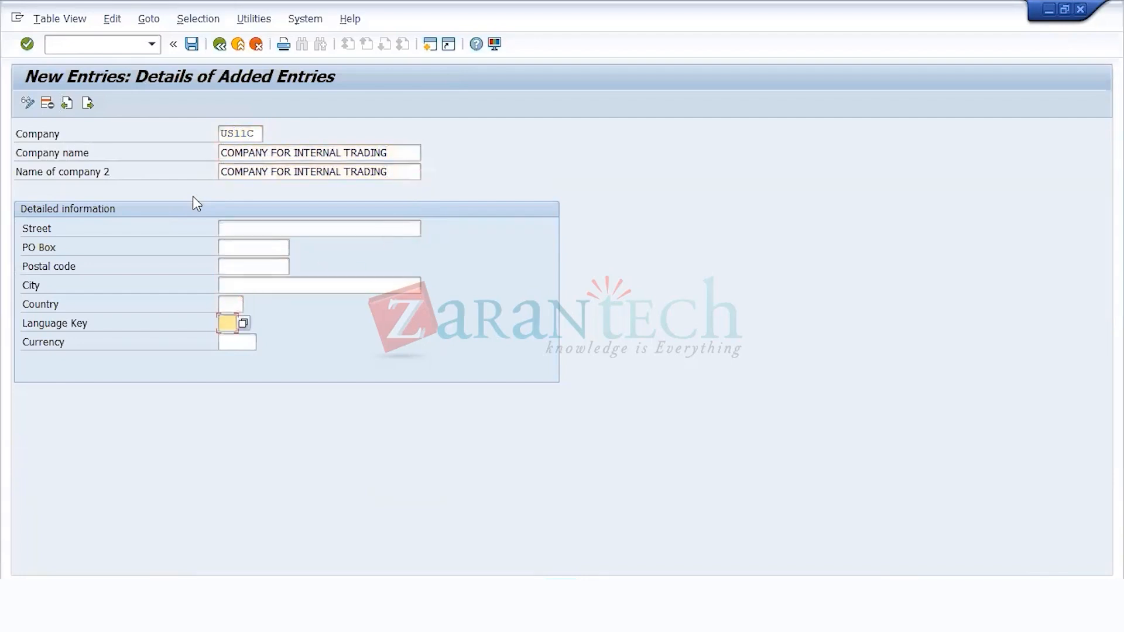
pyautogui.write('EN')
pyautogui.press('Tab')
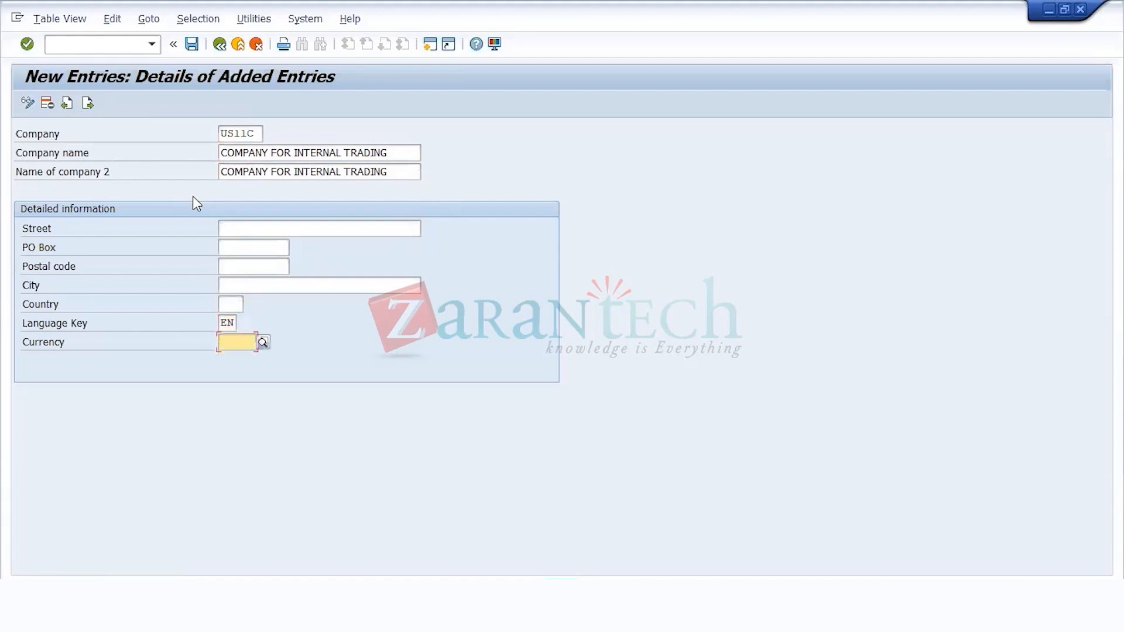
pyautogui.write('USD')
pyautogui.press('Return')
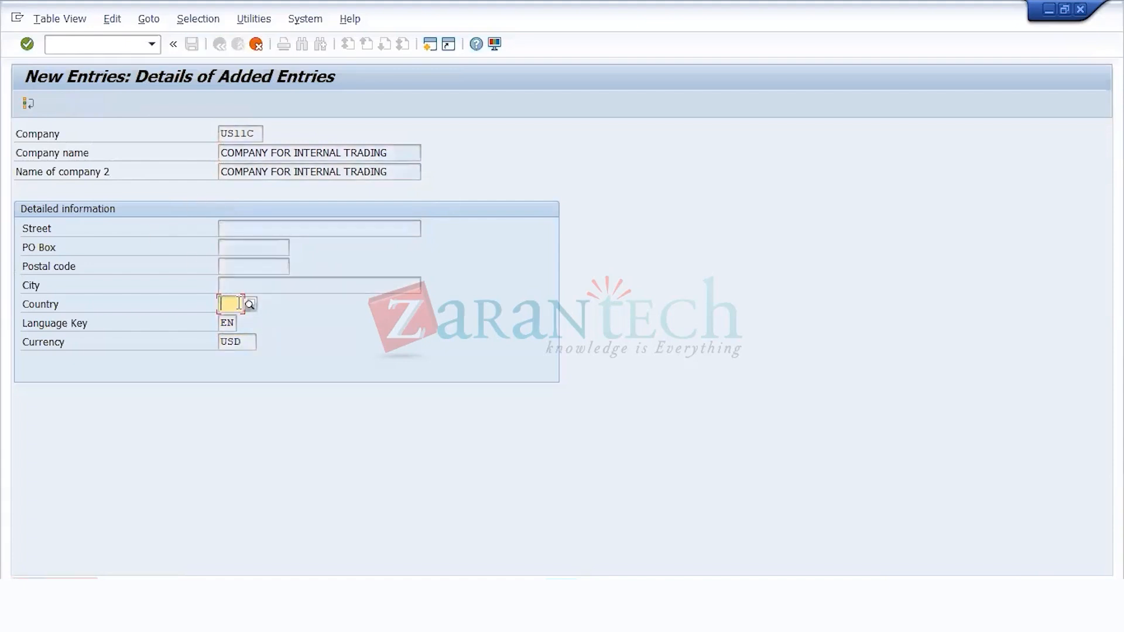
pyautogui.write('US')
pyautogui.press('Return')
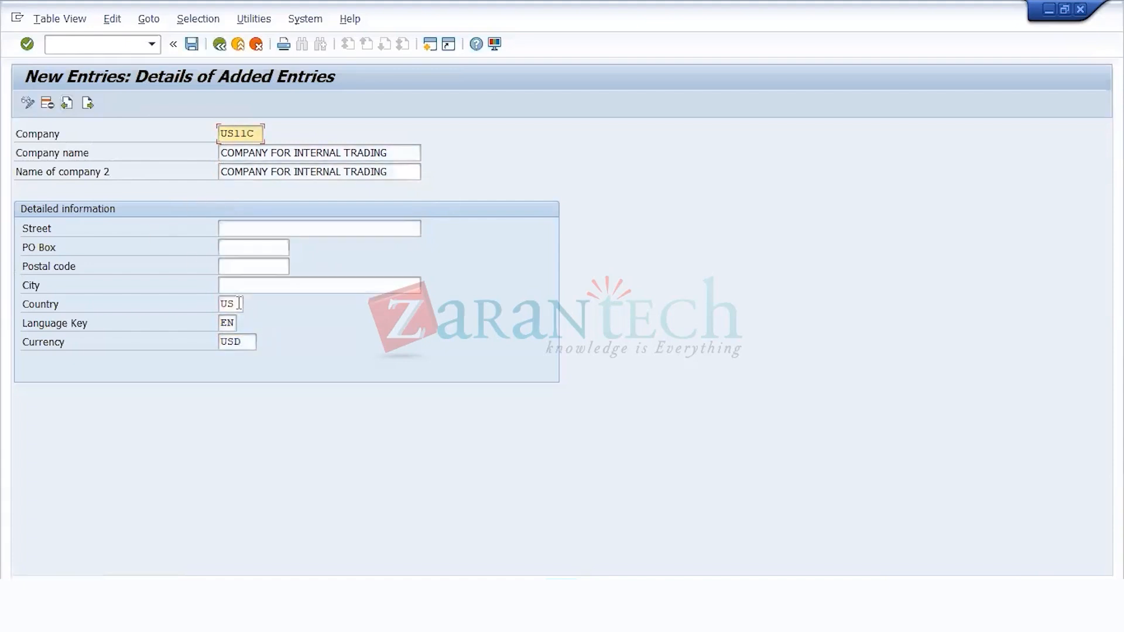
pyautogui.click(191, 45)
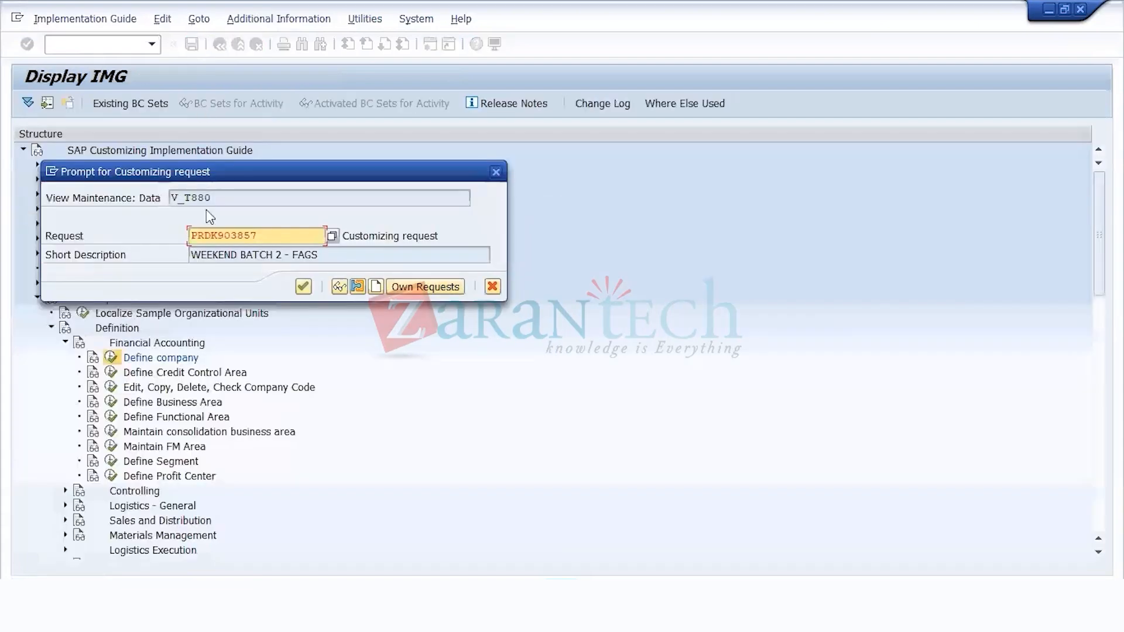
pyautogui.click(310, 289)
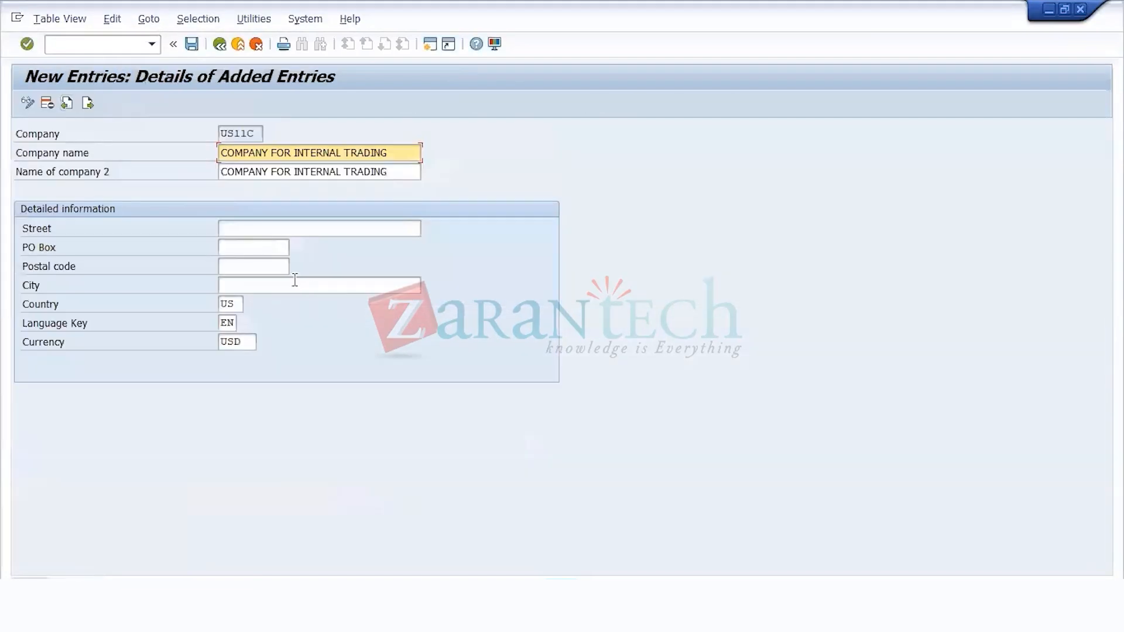
# Step: Return to the internal trading partners overview, check the US11C entry, and go back to the IMG
pyautogui.click(219, 45)
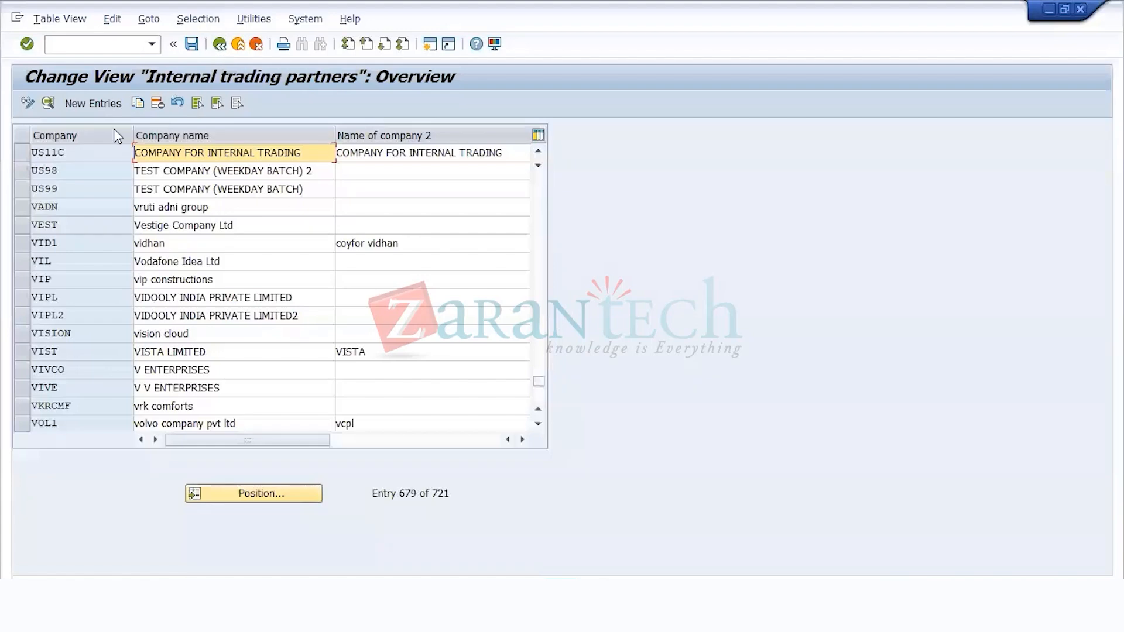
pyautogui.moveTo(91, 152); pyautogui.dragTo(32, 152)
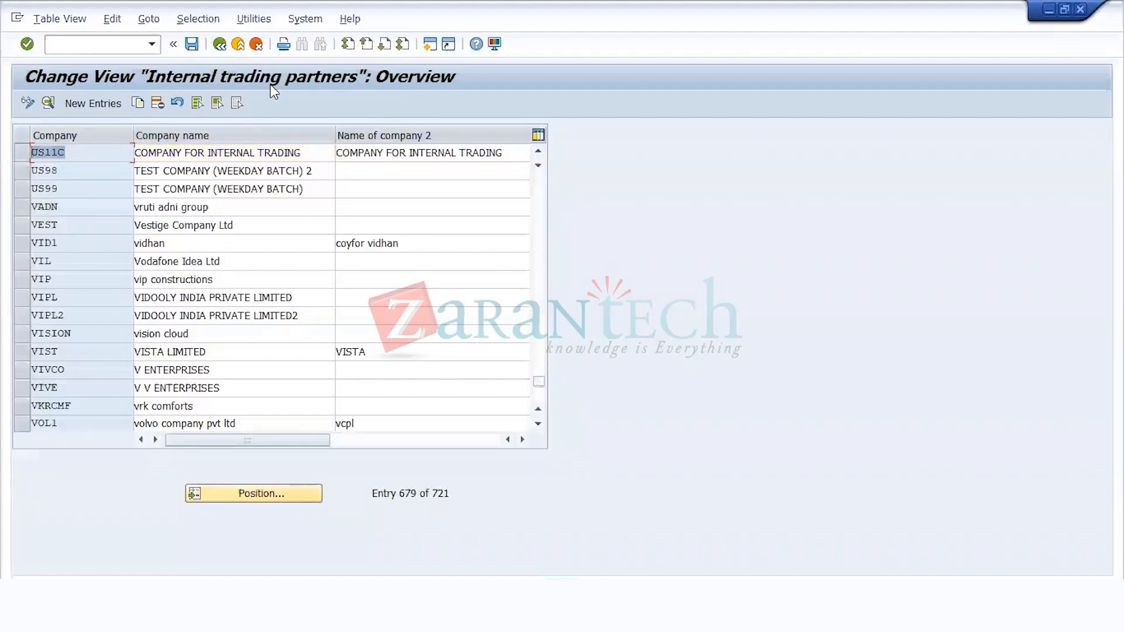
pyautogui.click(223, 48)
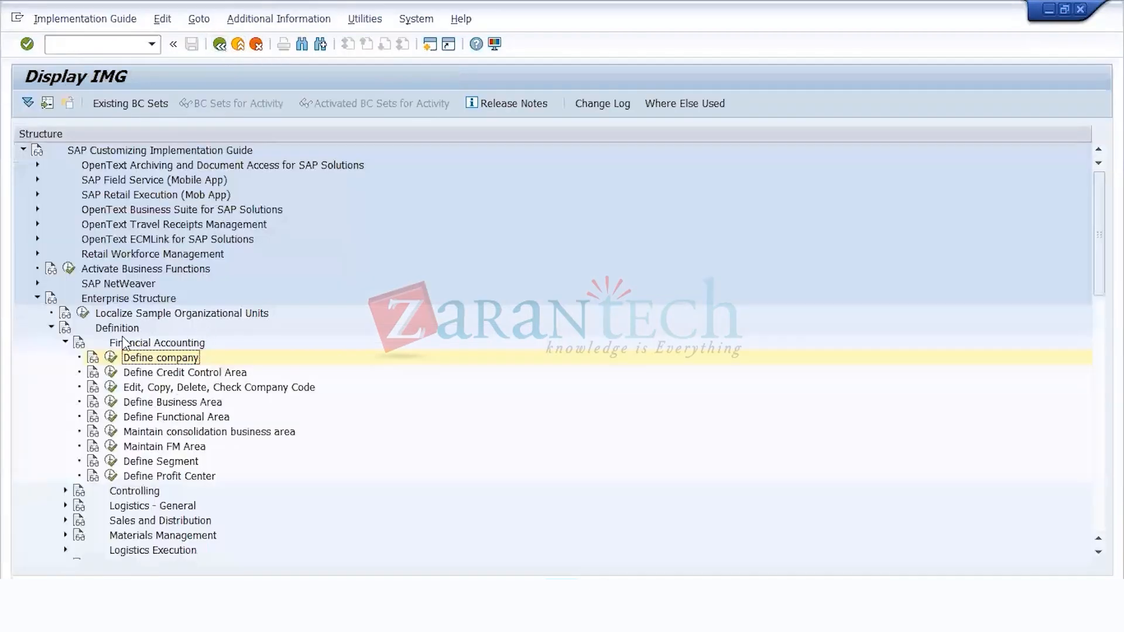
# Step: Collapse the Definition node, expand Assignment and its Financial Accounting node, and execute the Assign company code to company activity
pyautogui.click(122, 344)
pyautogui.press('Left')
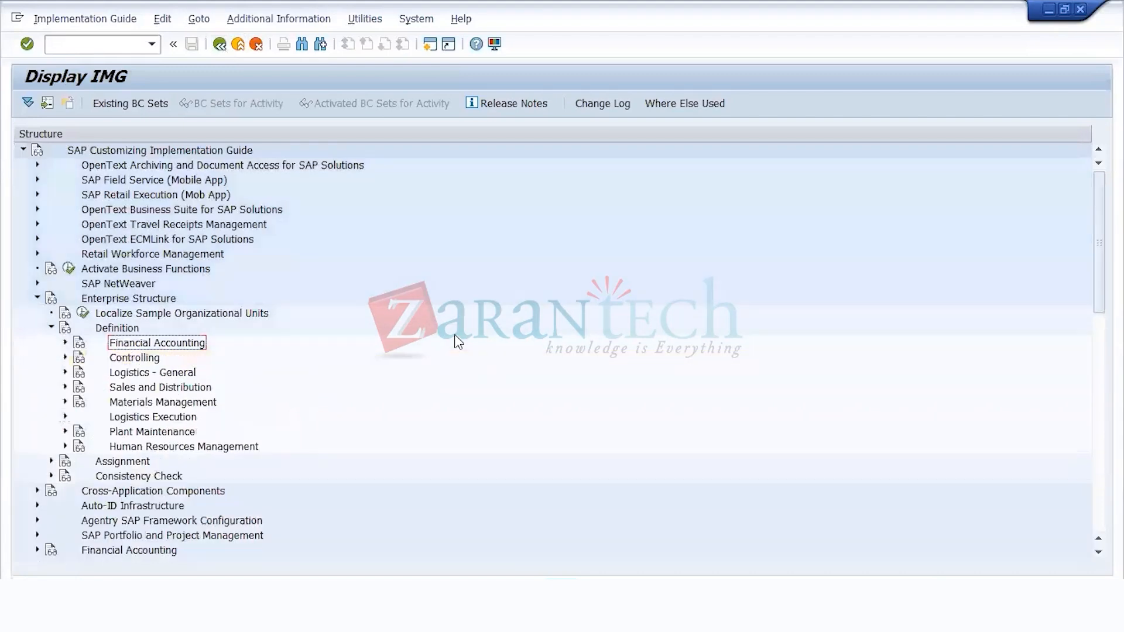
pyautogui.press('Down')
pyautogui.press('Up')
pyautogui.press('Up')
pyautogui.press('Left')
pyautogui.press('Down')
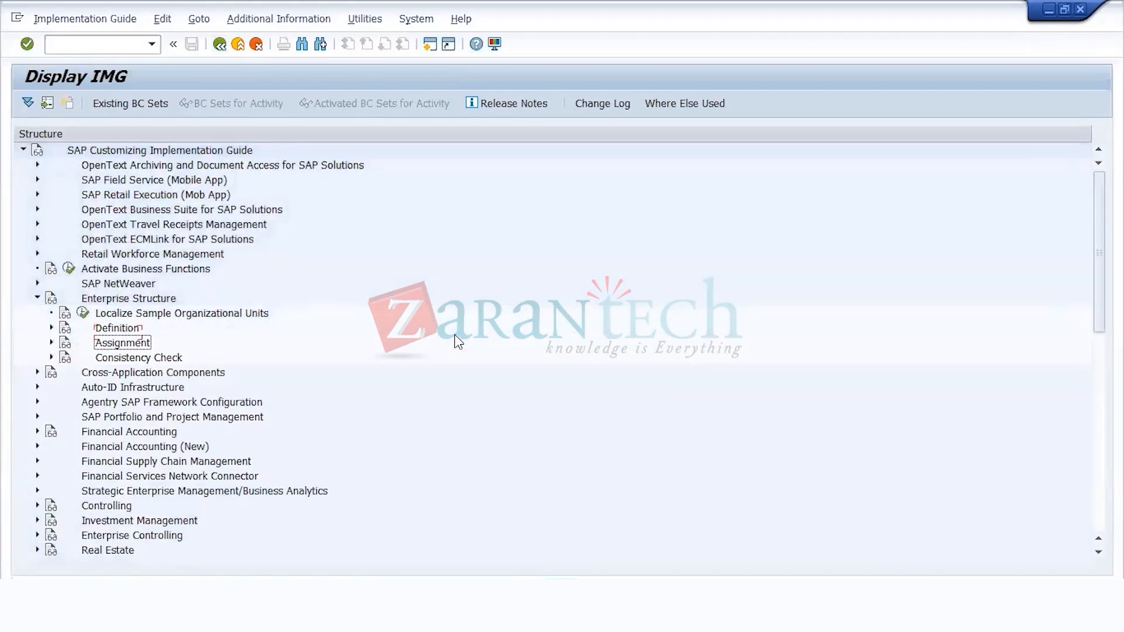
pyautogui.press('Right')
pyautogui.press('Down')
pyautogui.press('Right')
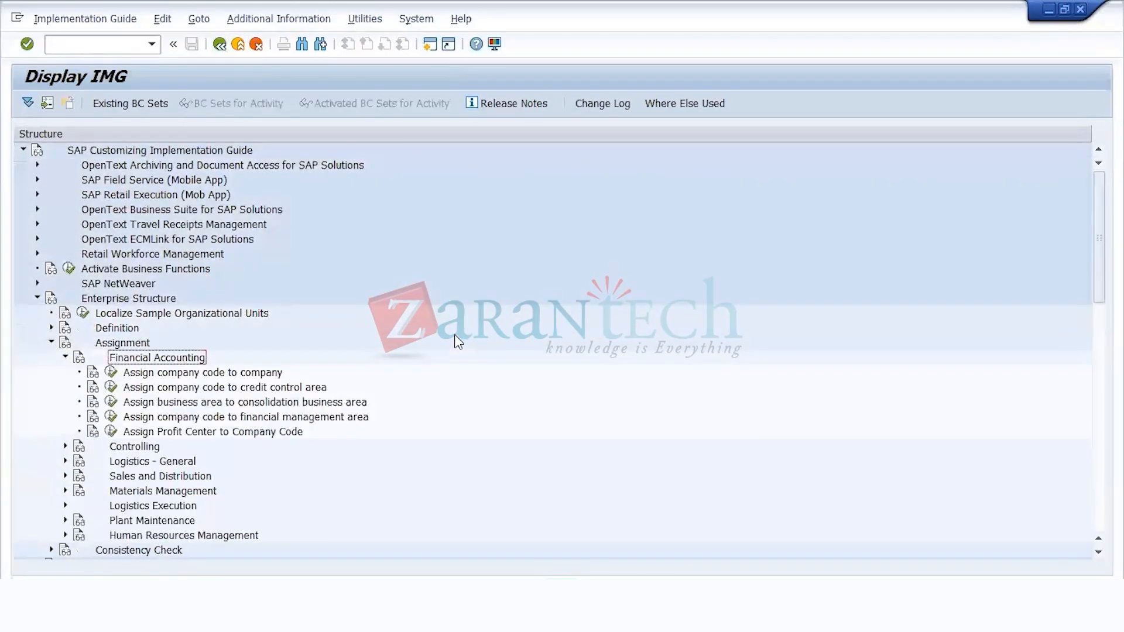
pyautogui.press('Down')
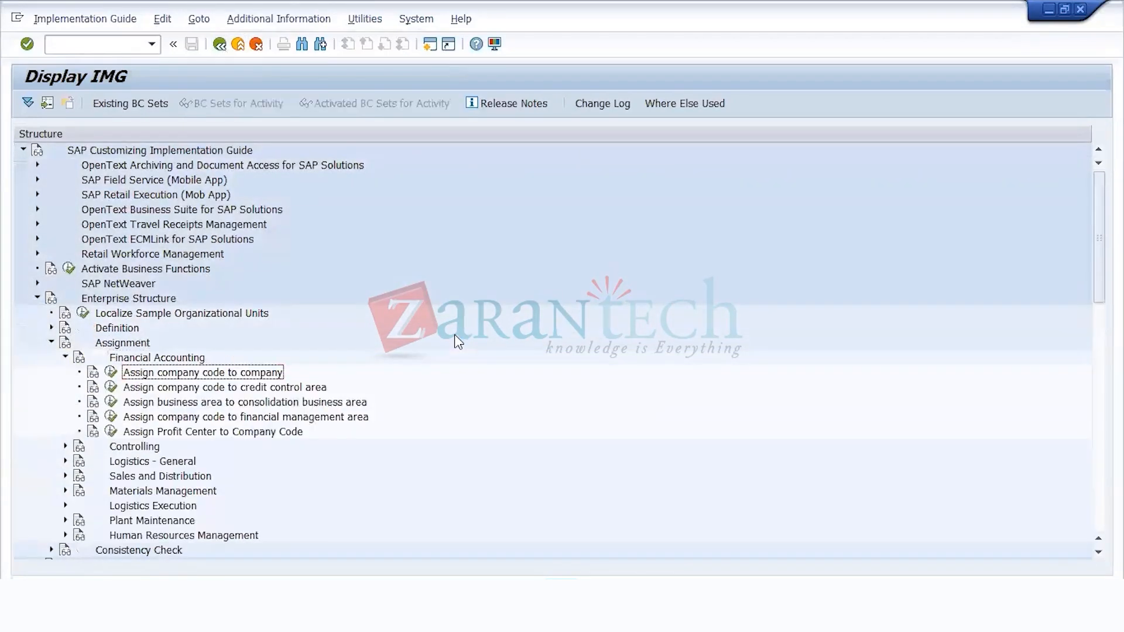
pyautogui.click(111, 372)
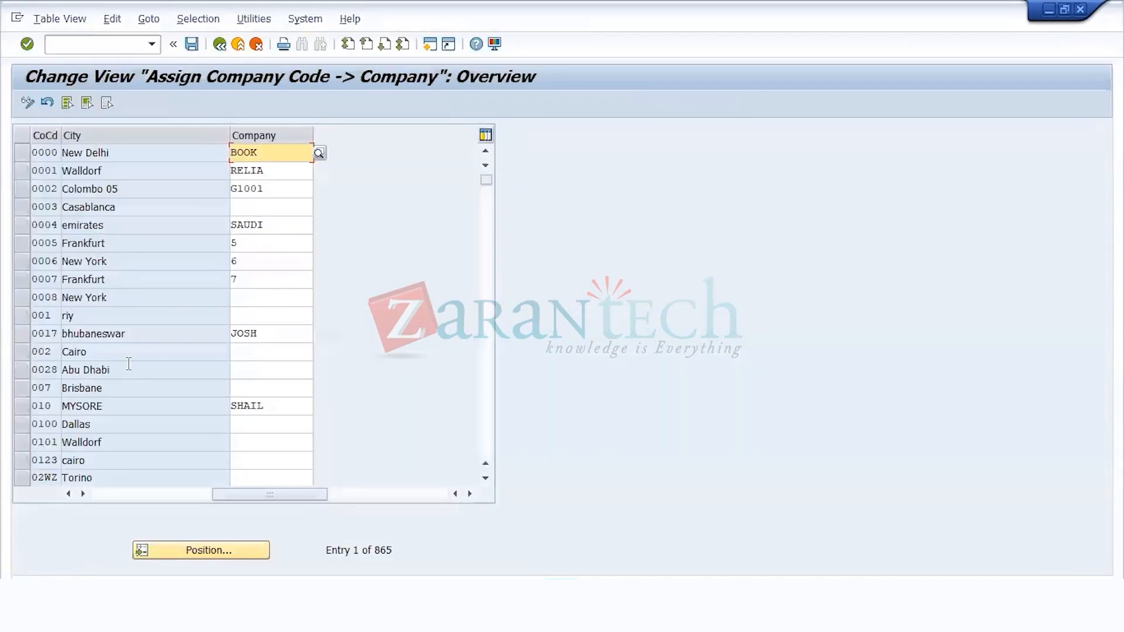
# Step: Position the list at company code US11, assign company US11C to it, save to the customizing request, and return to the IMG
pyautogui.click(202, 552)
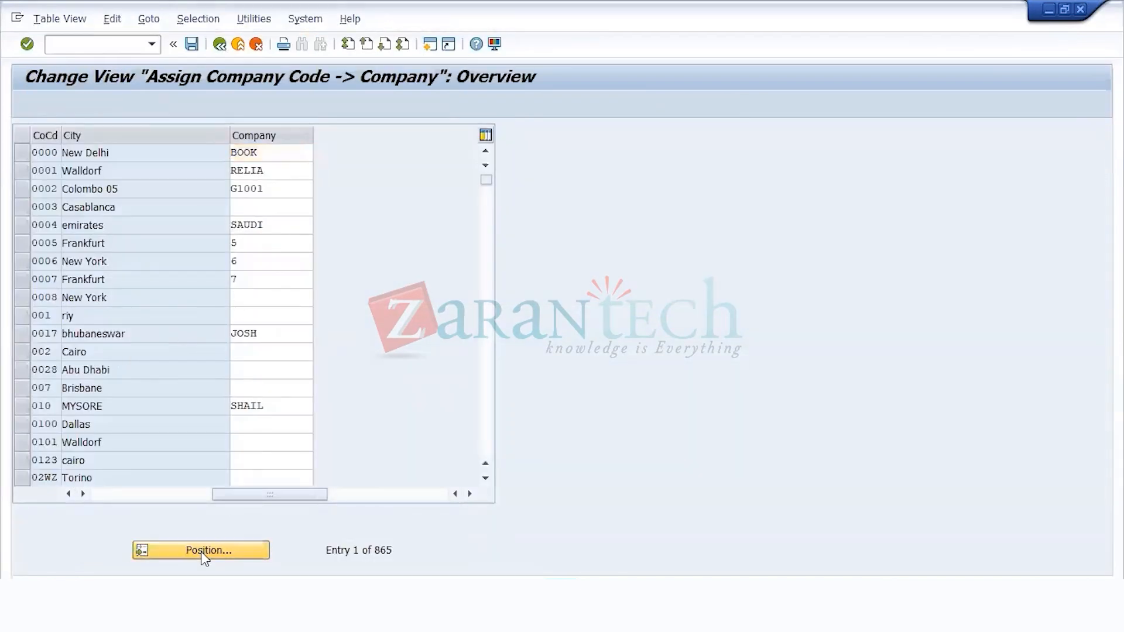
pyautogui.write('US11')
pyautogui.press('Return')
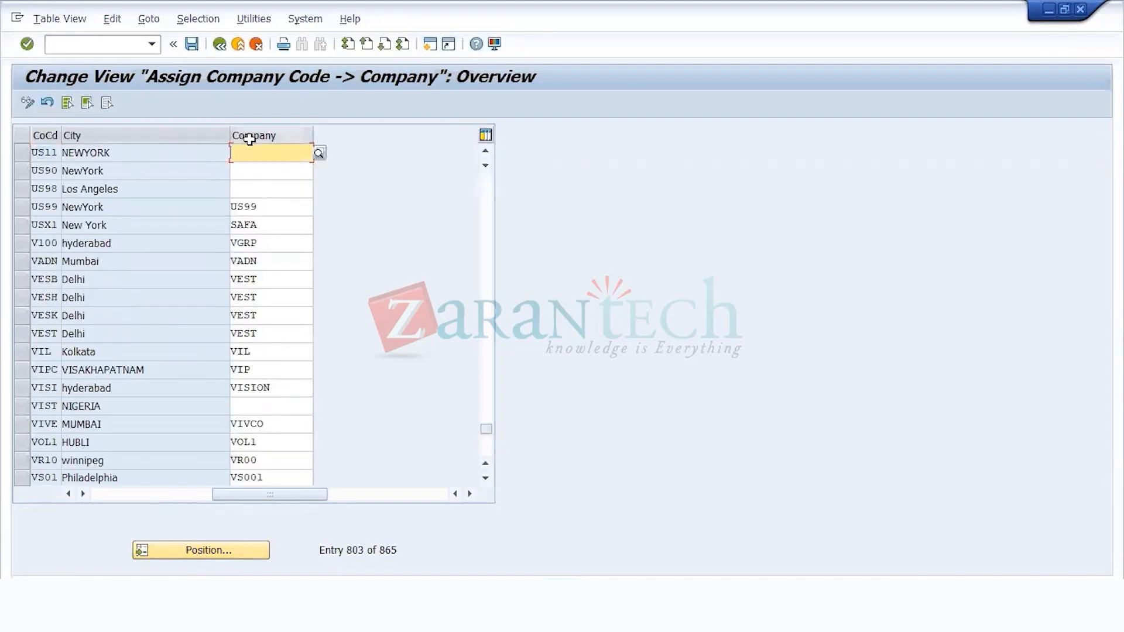
pyautogui.write('US11C')
pyautogui.click(191, 44)
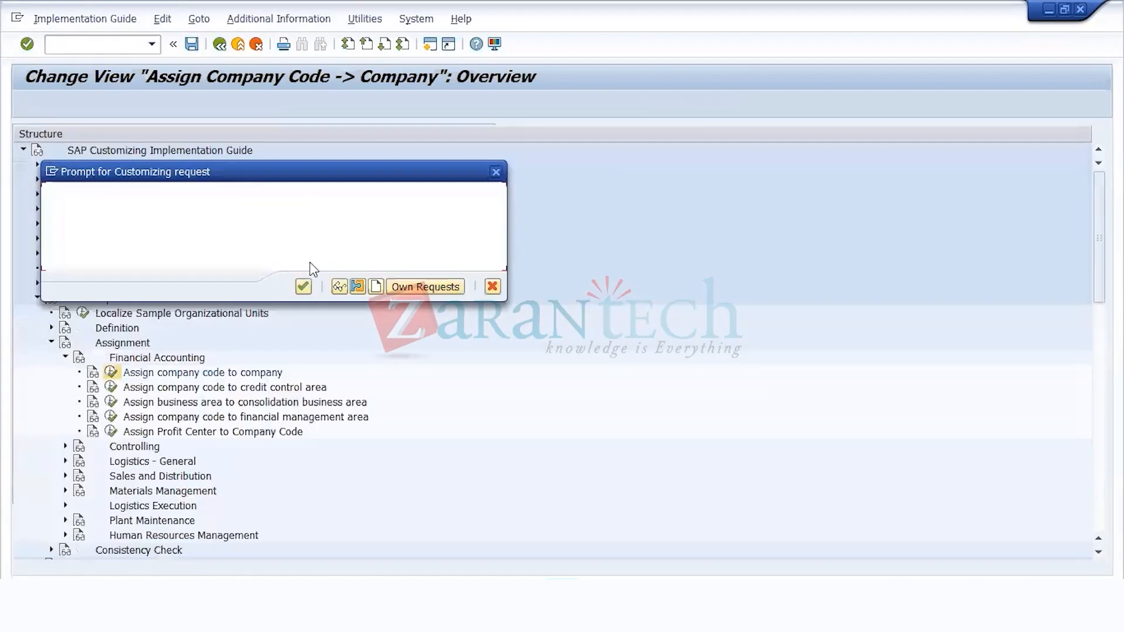
pyautogui.click(303, 287)
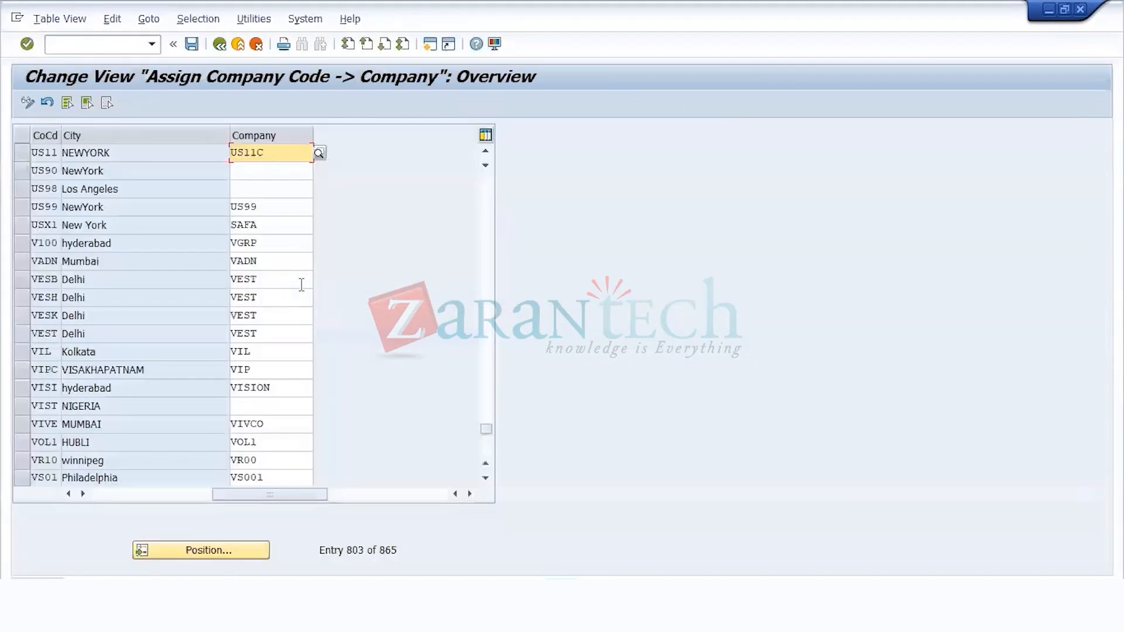
pyautogui.click(191, 44)
pyautogui.click(220, 45)
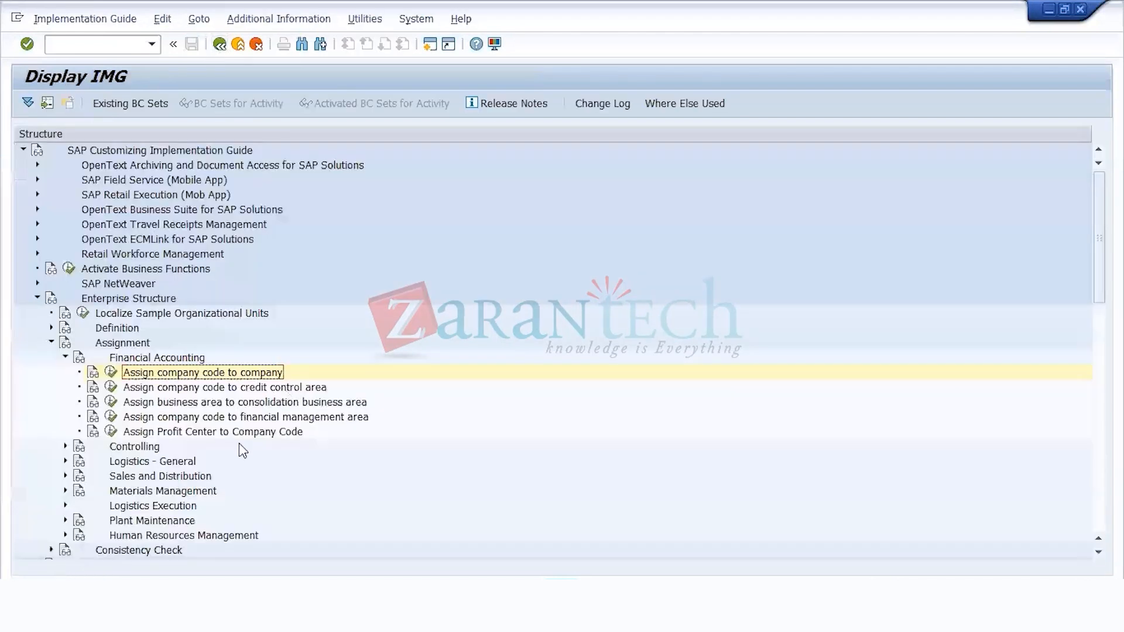
# Step: Expand the Definition node under Enterprise Structure and its Financial Accounting node in the IMG
pyautogui.click(273, 389)
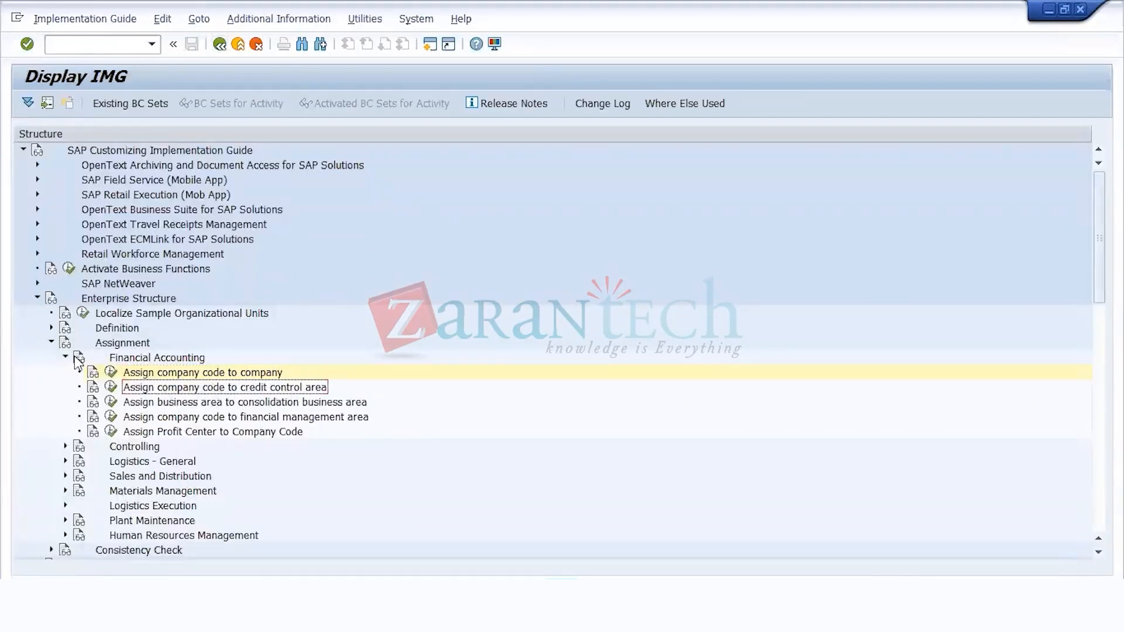
pyautogui.click(124, 329)
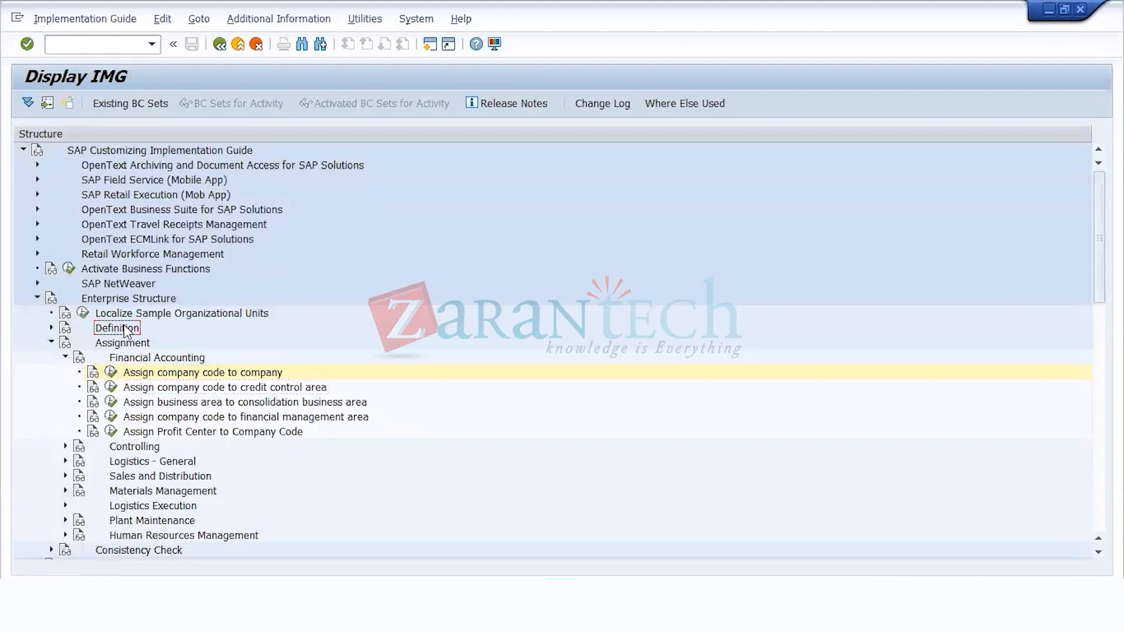
pyautogui.doubleClick(125, 329)
pyautogui.press('Down')
pyautogui.press('Down')
pyautogui.press('Down')
pyautogui.press('Down')
pyautogui.press('Down')
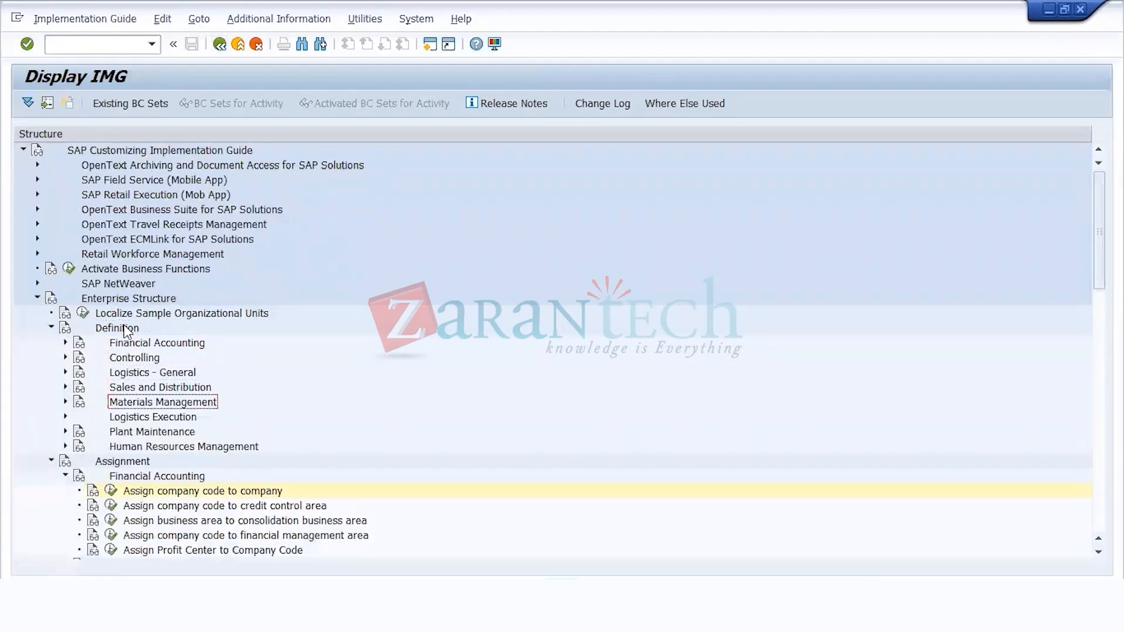
pyautogui.press('Up')
pyautogui.press('Up')
pyautogui.press('Up')
pyautogui.press('Up')
pyautogui.press('Right')
# Step: Look through the Financial Accounting definition activities from Define company to Define Business Area
pyautogui.press('Down')
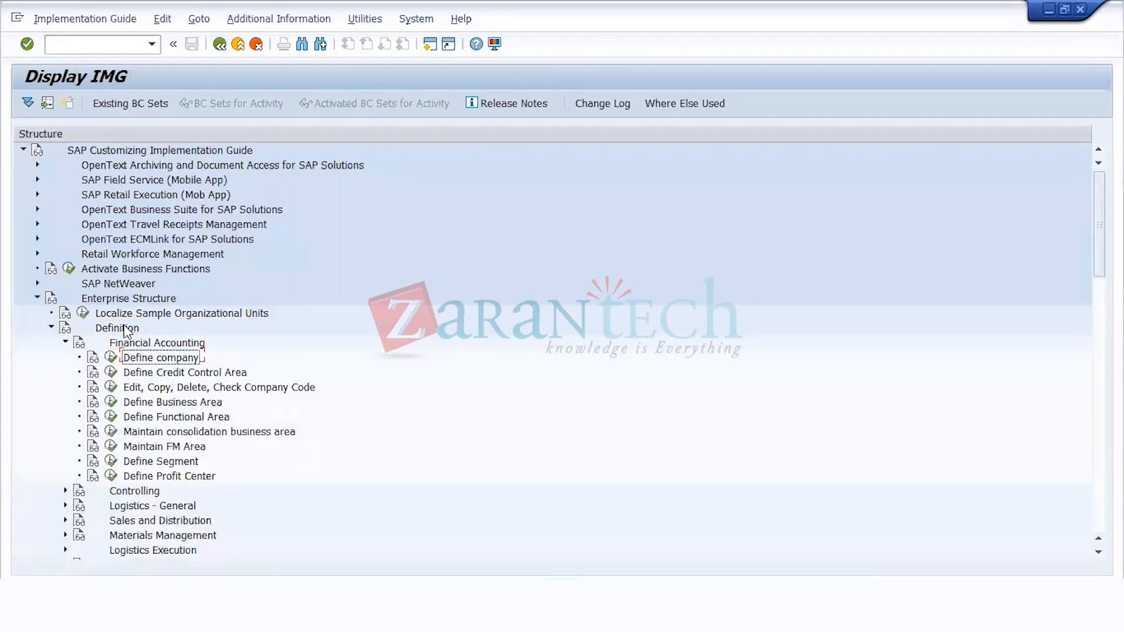
pyautogui.press('Down')
pyautogui.press('Down')
pyautogui.press('Down')
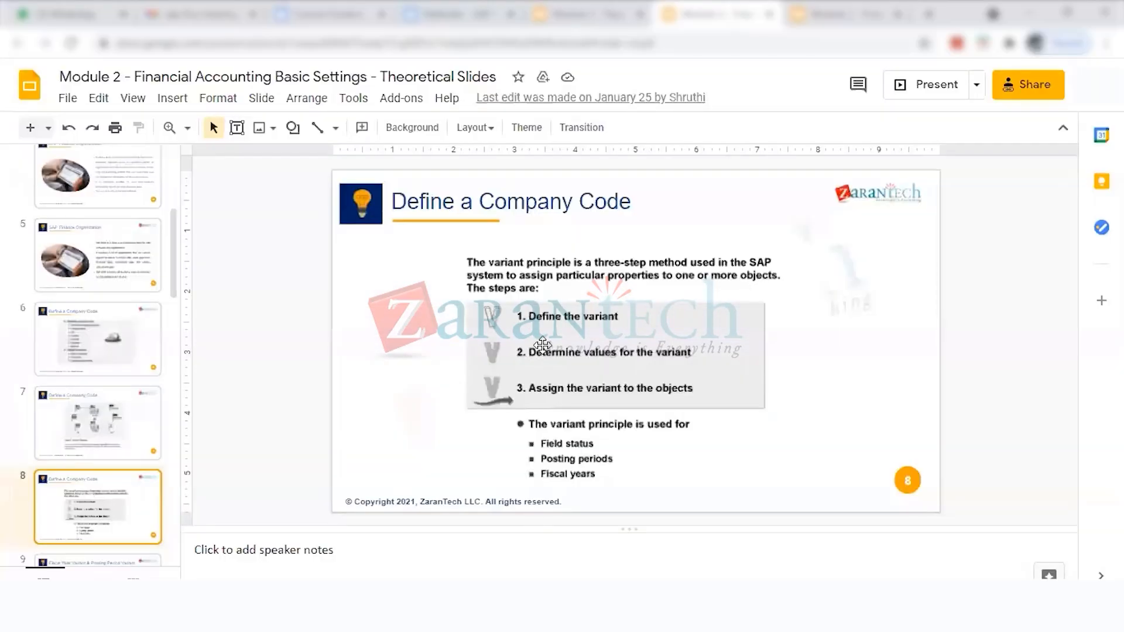
pyautogui.press('Up')
pyautogui.press('Up')
pyautogui.press('Up')
pyautogui.press('Up')
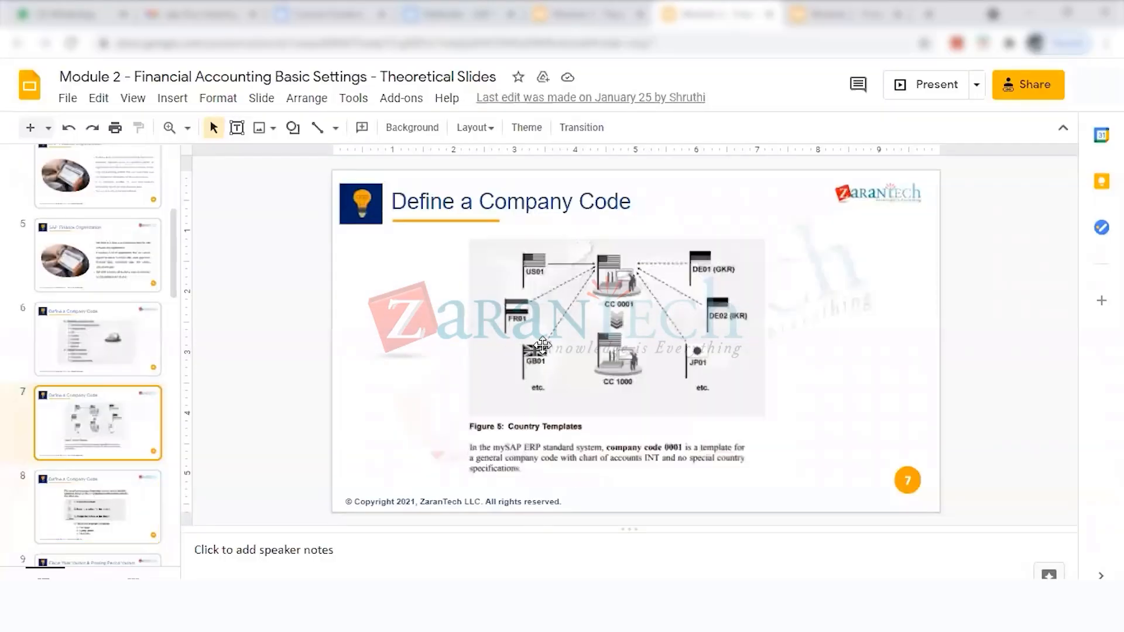